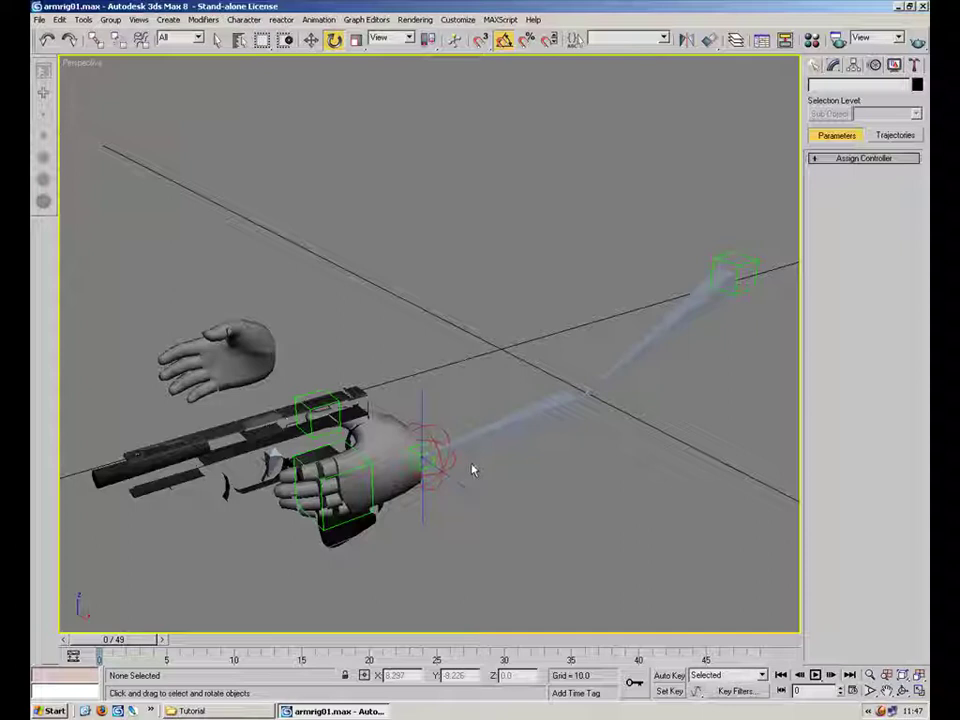
# - Try moving the left arm control LArm.ctrl to test how the arm bones follow
pyautogui.keyDown('alt'); pyautogui.moveTo(491, 522); pyautogui.dragTo(461, 489, button='middle'); pyautogui.keyUp('alt')
pyautogui.scroll(5, 467, 488)
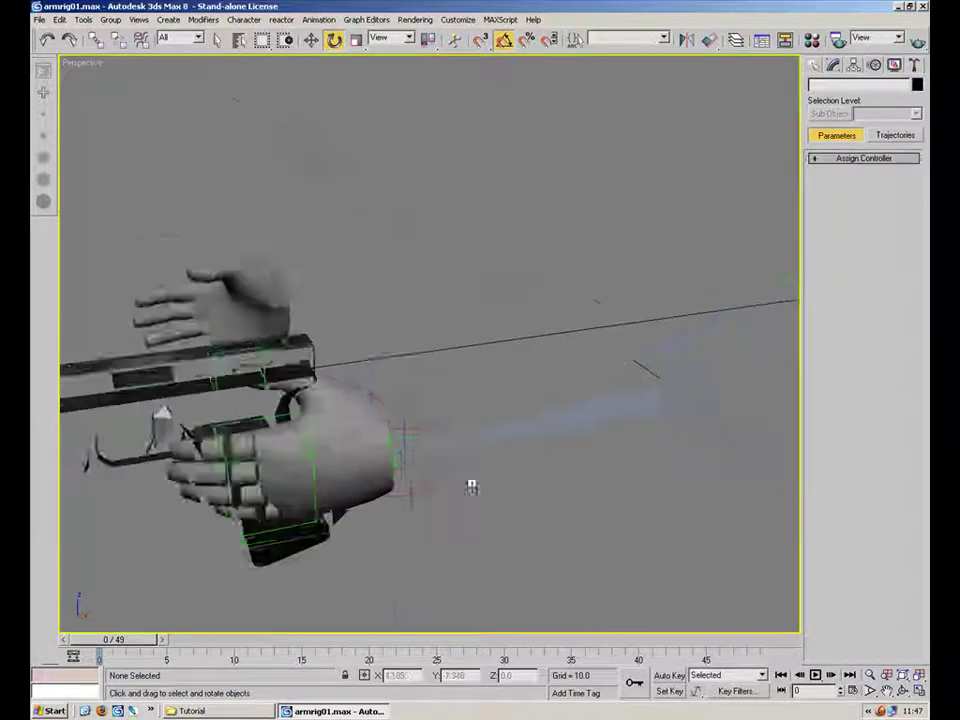
pyautogui.click(433, 444)
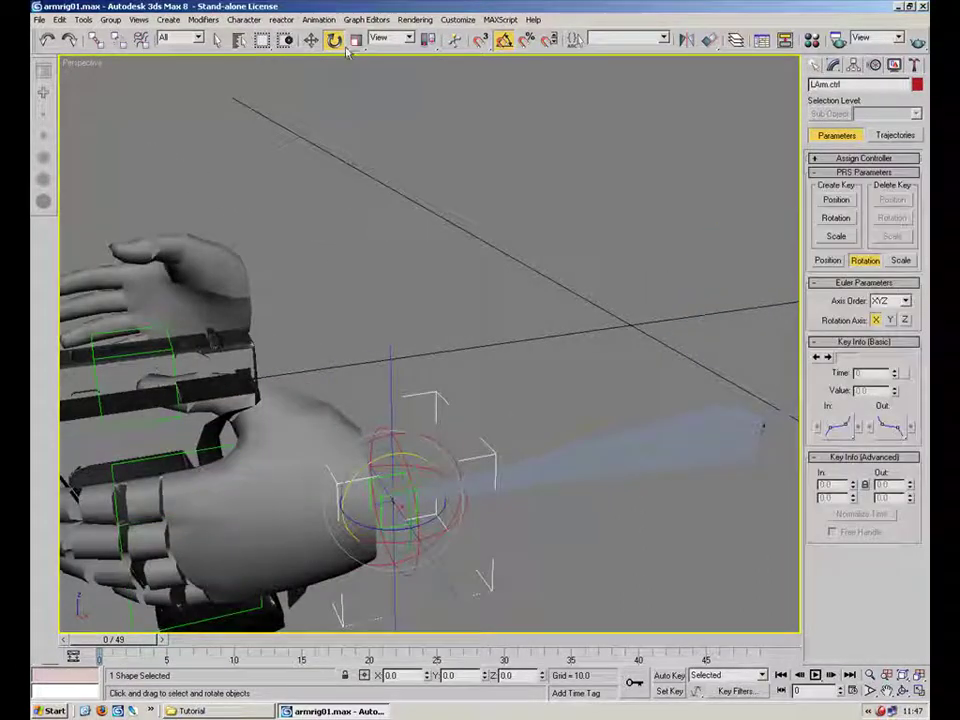
pyautogui.click(456, 441)
pyautogui.click(445, 455)
pyautogui.click(311, 39)
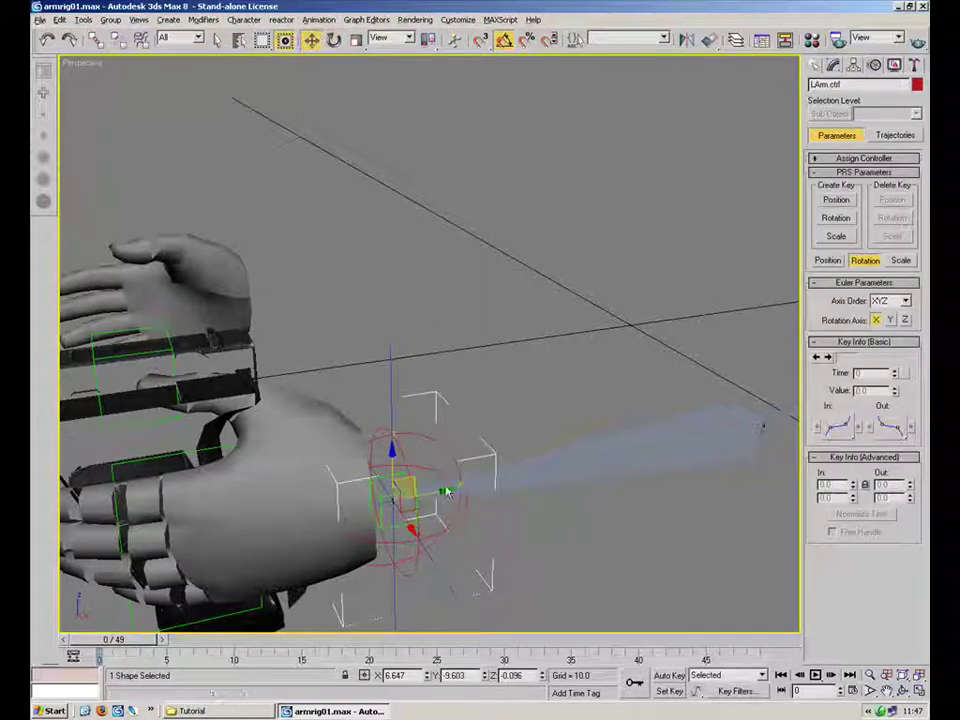
pyautogui.keyDown('alt'); pyautogui.moveTo(510, 428); pyautogui.dragTo(486, 376, button='middle'); pyautogui.keyUp('alt')
pyautogui.moveTo(410, 468); pyautogui.dragTo(596, 476)
pyautogui.rightClick(596, 476)
pyautogui.keyDown('alt'); pyautogui.moveTo(596, 476); pyautogui.dragTo(566, 498, button='middle'); pyautogui.keyUp('alt')
pyautogui.scroll(-3, 566, 498)
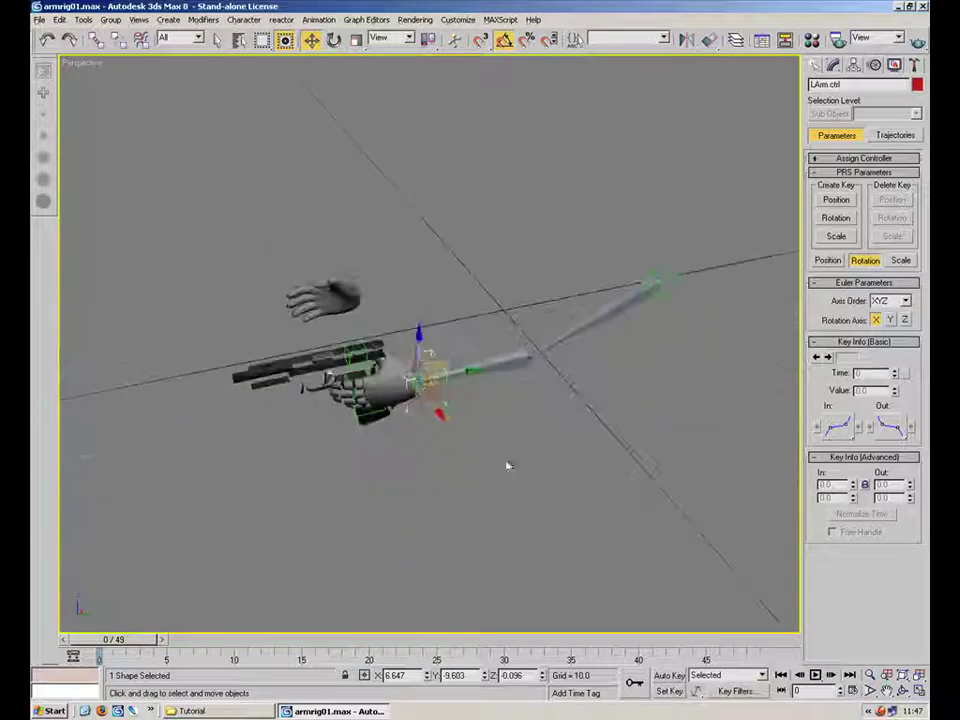
pyautogui.moveTo(436, 391)
pyautogui.mouseDown()
pyautogui.moveTo(626, 412)
pyautogui.moveTo(448, 498)
pyautogui.moveTo(568, 365)
pyautogui.moveTo(443, 388)
pyautogui.mouseUp()
# - Try rotating the left arm control at the wrist and clear the selection
pyautogui.keyDown('alt'); pyautogui.moveTo(514, 392); pyautogui.dragTo(536, 311, button='middle'); pyautogui.keyUp('alt')
pyautogui.scroll(5, 536, 311)
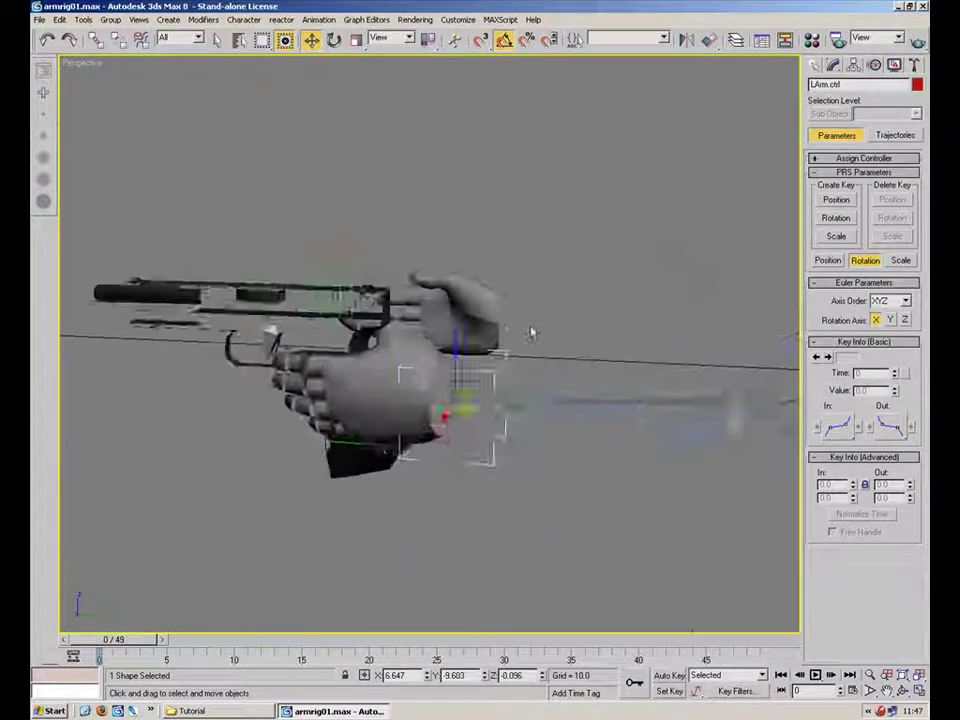
pyautogui.scroll(3, 536, 311)
pyautogui.click(335, 39)
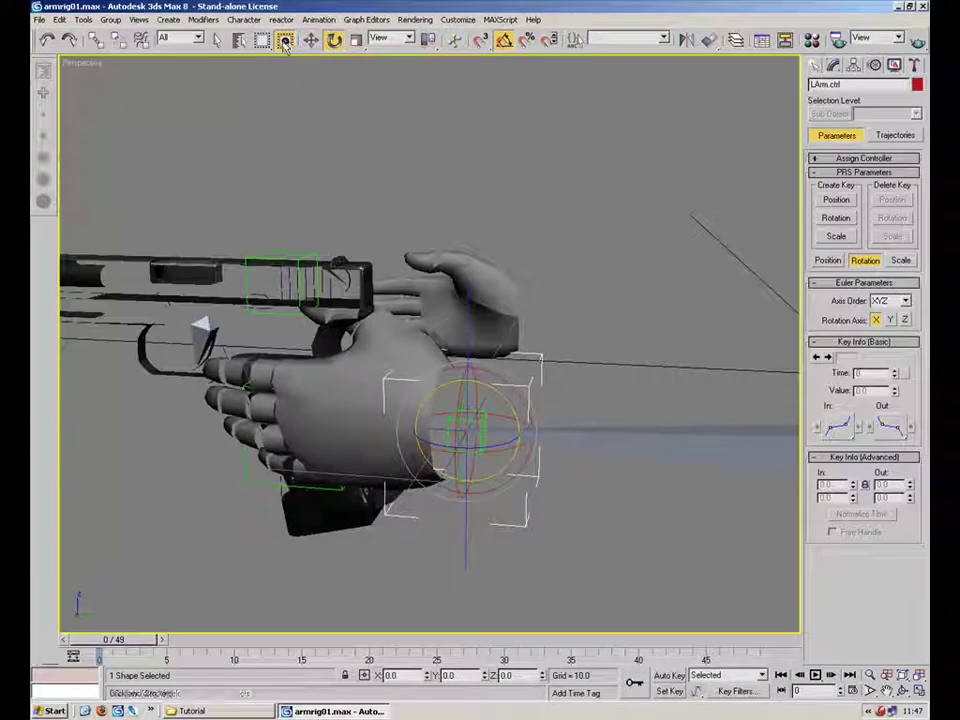
pyautogui.moveTo(415, 404); pyautogui.dragTo(535, 378)
pyautogui.rightClick(537, 377)
pyautogui.click(566, 339)
# - Try bending the uppermost finger of the gun hand by rotating each of its three segments
pyautogui.click(321, 508)
pyautogui.click(372, 530)
pyautogui.keyDown('alt'); pyautogui.moveTo(372, 530); pyautogui.dragTo(356, 446, button='middle'); pyautogui.keyUp('alt')
pyautogui.scroll(5, 352, 400)
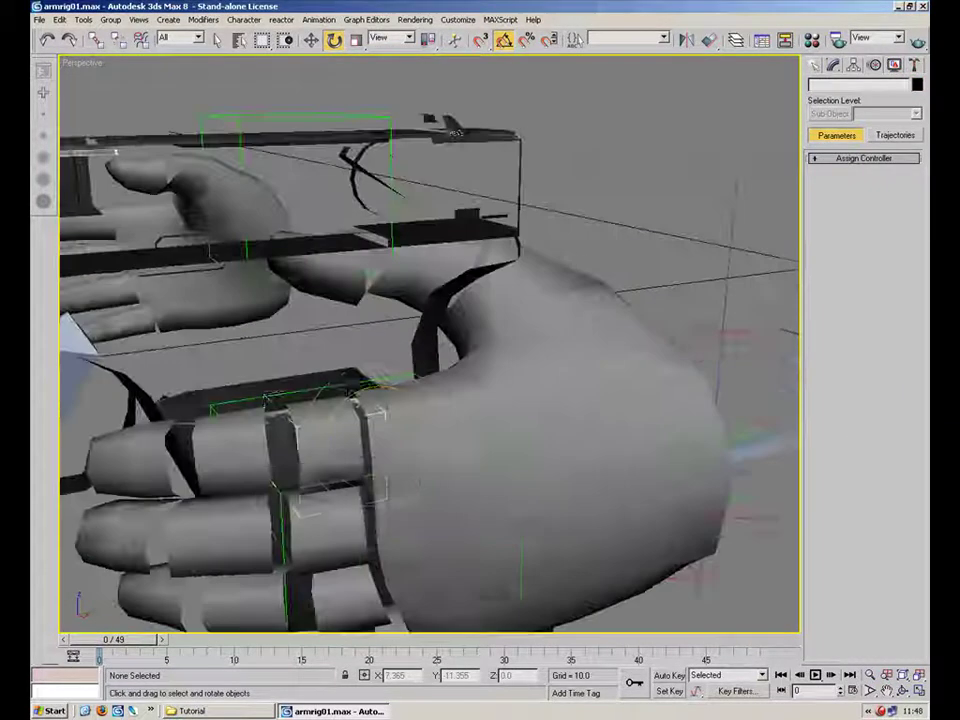
pyautogui.click(330, 453)
pyautogui.moveTo(386, 457)
pyautogui.mouseDown()
pyautogui.moveTo(298, 461)
pyautogui.moveTo(369, 459)
pyautogui.mouseUp()
pyautogui.click(242, 450)
pyautogui.moveTo(280, 466); pyautogui.dragTo(258, 469)
pyautogui.rightClick(258, 469)
pyautogui.click(150, 467)
pyautogui.moveTo(189, 476)
pyautogui.mouseDown()
pyautogui.moveTo(133, 476)
pyautogui.moveTo(208, 477)
pyautogui.mouseUp()
pyautogui.rightClick(208, 477)
pyautogui.click(581, 257)
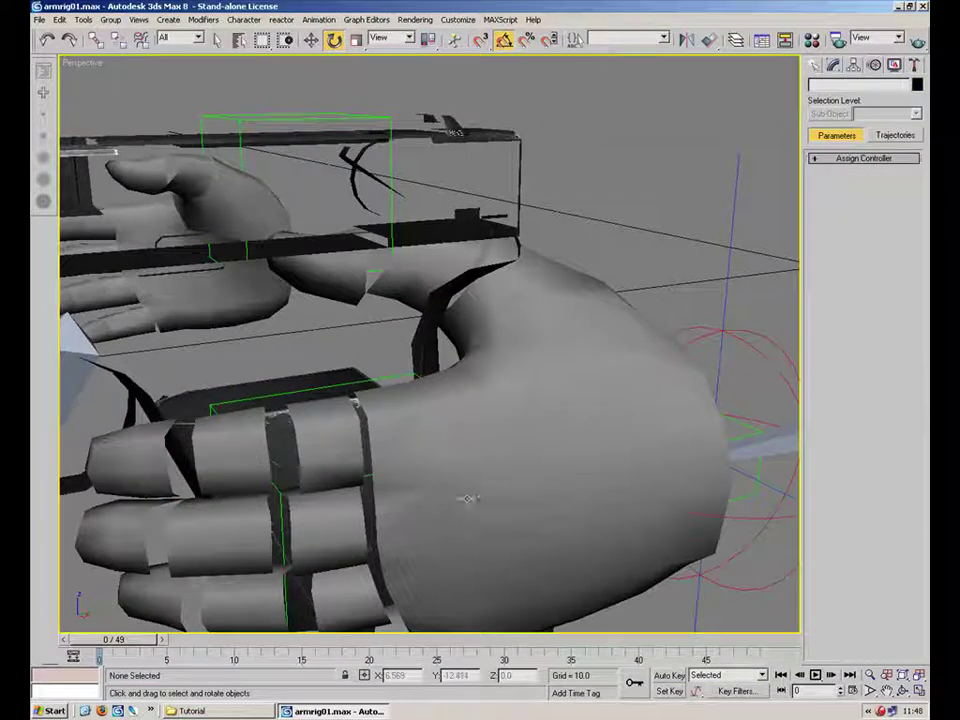
# - Try rotating the joint Object05 at the thumb base of the hand holding the pistol
pyautogui.moveTo(482, 499); pyautogui.dragTo(440, 451, button='middle')
pyautogui.scroll(-4, 440, 451)
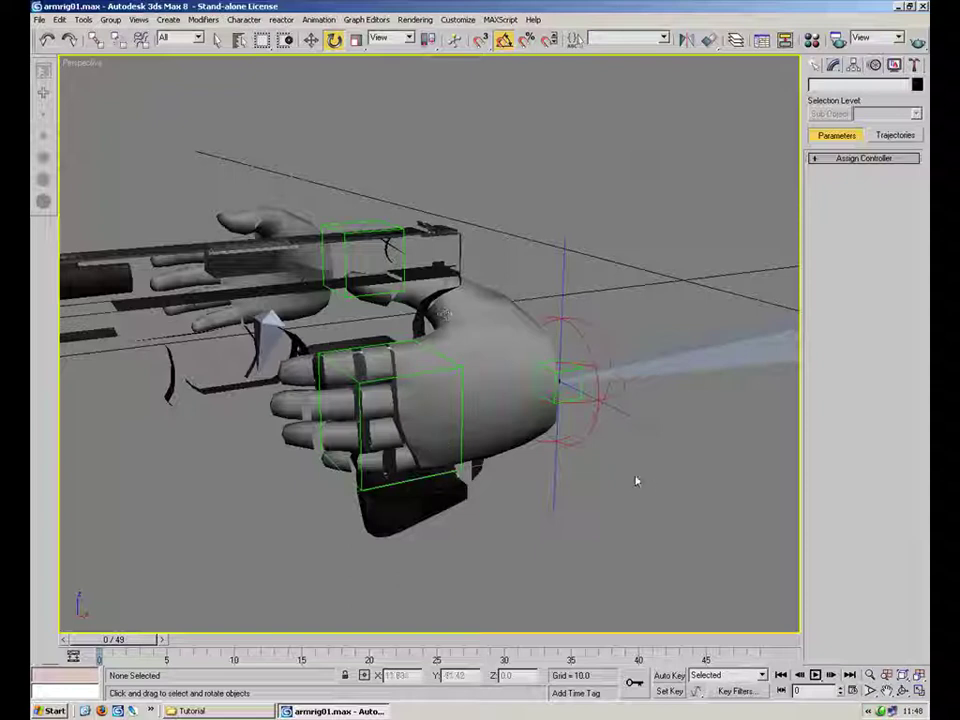
pyautogui.keyDown('alt'); pyautogui.moveTo(594, 461); pyautogui.dragTo(272, 343, button='middle'); pyautogui.keyUp('alt')
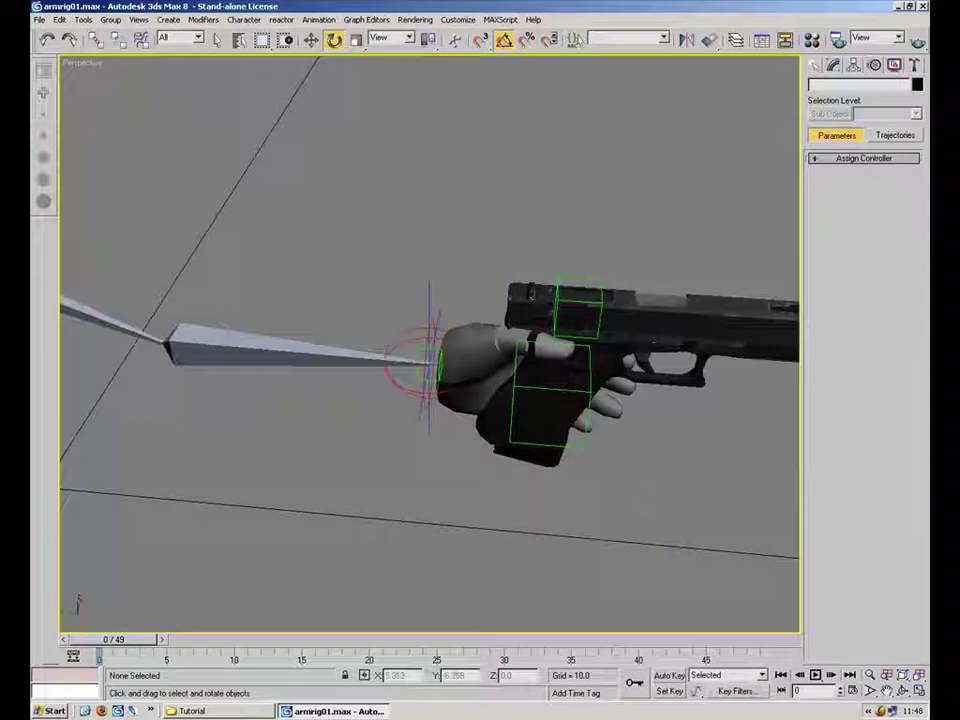
pyautogui.keyDown('alt'); pyautogui.moveTo(565, 266); pyautogui.dragTo(524, 351, button='middle'); pyautogui.keyUp('alt')
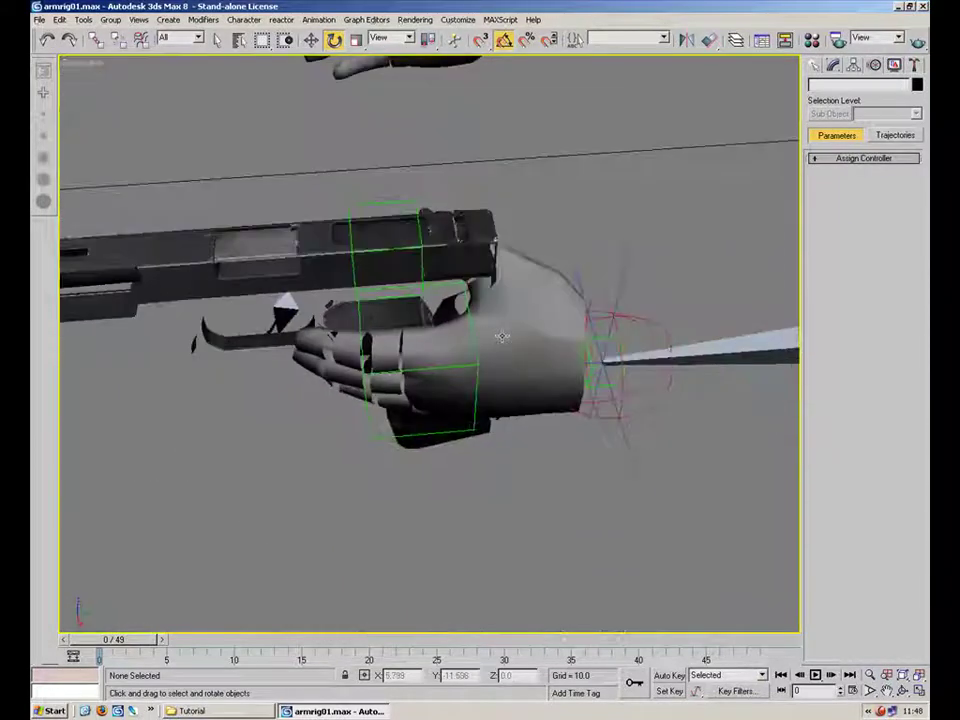
pyautogui.click(524, 351)
pyautogui.click(604, 312)
pyautogui.click(556, 302)
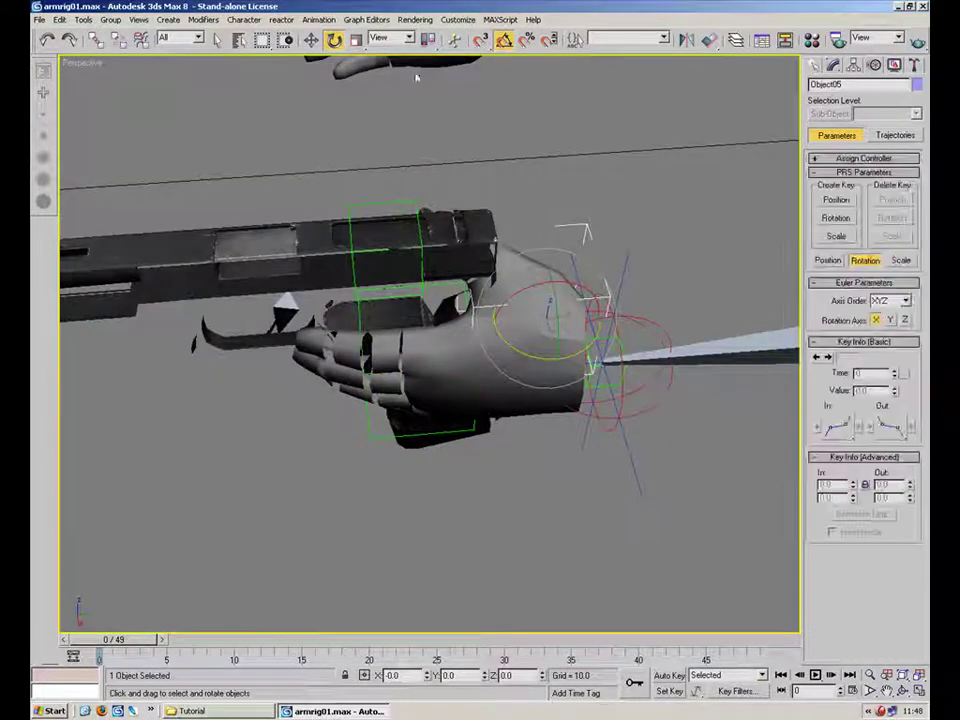
pyautogui.moveTo(553, 297)
pyautogui.mouseDown()
pyautogui.moveTo(554, 278)
pyautogui.moveTo(554, 287)
pyautogui.mouseUp()
pyautogui.click(619, 251)
pyautogui.keyDown('alt'); pyautogui.moveTo(619, 251); pyautogui.dragTo(514, 326, button='middle'); pyautogui.keyUp('alt')
pyautogui.scroll(3, 406, 298)
pyautogui.click(556, 321)
pyautogui.moveTo(488, 339); pyautogui.dragTo(510, 343)
pyautogui.rightClick(510, 343)
# - Try rotating another joint of the gun hand, then select and deselect the thumb-base joint
pyautogui.keyDown('alt'); pyautogui.moveTo(542, 351); pyautogui.dragTo(378, 386, button='middle'); pyautogui.keyUp('alt')
pyautogui.scroll(3, 381, 380)
pyautogui.click(381, 380)
pyautogui.moveTo(328, 405)
pyautogui.mouseDown()
pyautogui.moveTo(342, 396)
pyautogui.moveTo(328, 412)
pyautogui.mouseUp()
pyautogui.click(219, 234)
pyautogui.keyDown('alt'); pyautogui.moveTo(246, 264); pyautogui.dragTo(727, 356, button='middle'); pyautogui.keyUp('alt')
pyautogui.keyDown('alt'); pyautogui.moveTo(440, 340); pyautogui.dragTo(534, 349, button='middle'); pyautogui.keyUp('alt')
pyautogui.click(534, 349)
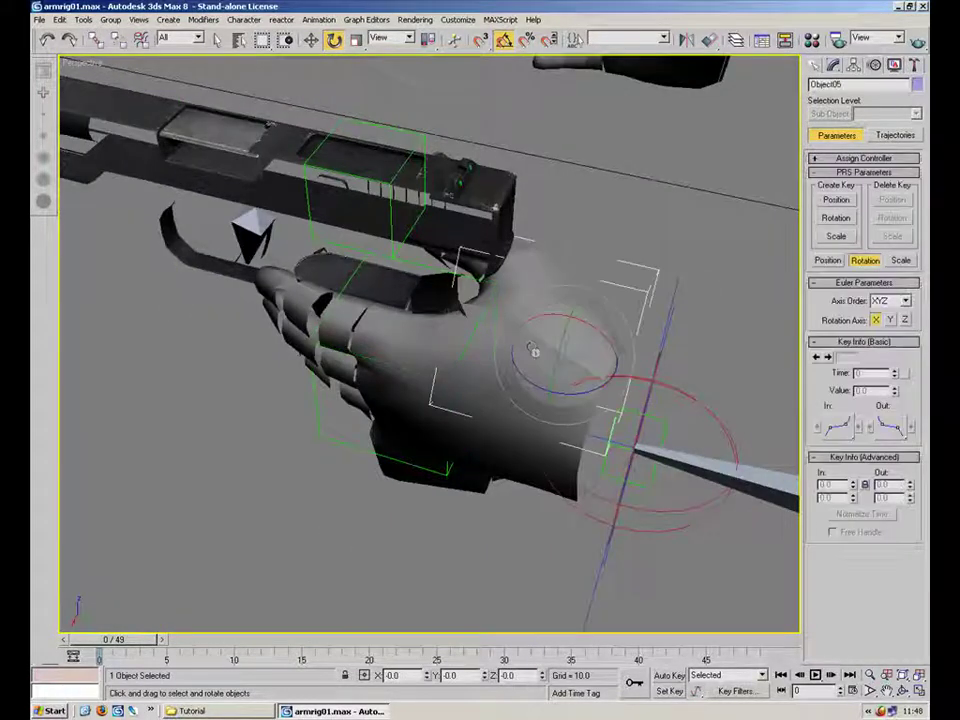
pyautogui.click(597, 250)
# - Try moving the Glock mesh in the hand and clear the selection
pyautogui.keyDown('alt'); pyautogui.moveTo(439, 368); pyautogui.dragTo(486, 382, button='middle'); pyautogui.keyUp('alt')
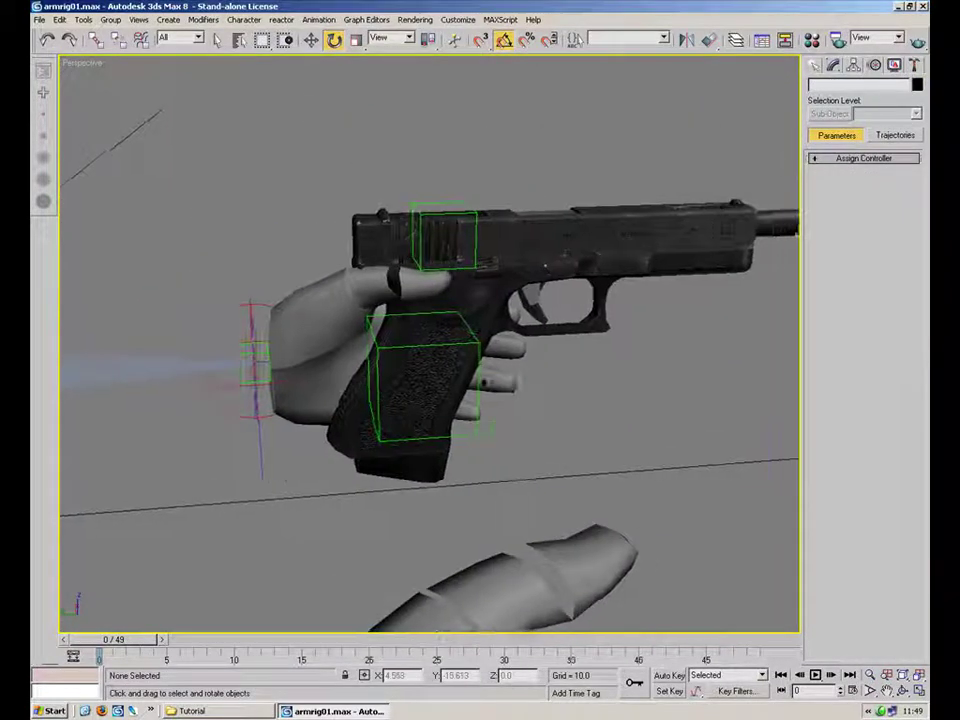
pyautogui.keyDown('alt'); pyautogui.moveTo(420, 282); pyautogui.dragTo(349, 407, button='middle'); pyautogui.keyUp('alt')
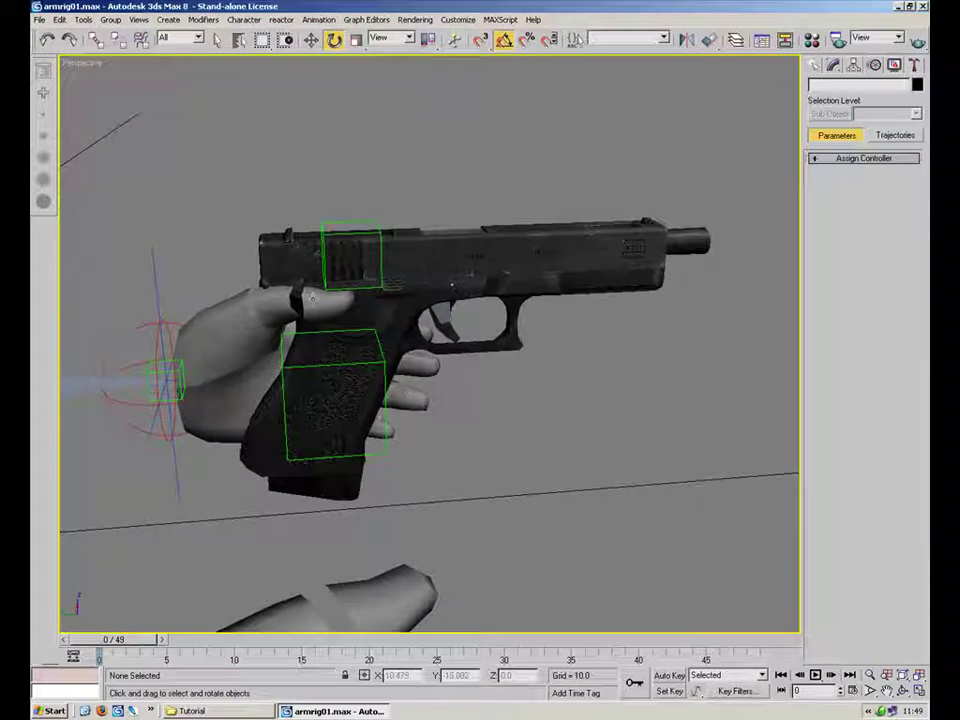
pyautogui.click(475, 263)
pyautogui.press('w')
pyautogui.moveTo(405, 342)
pyautogui.mouseDown()
pyautogui.moveTo(583, 425)
pyautogui.moveTo(615, 462)
pyautogui.moveTo(574, 287)
pyautogui.moveTo(666, 287)
pyautogui.moveTo(414, 336)
pyautogui.mouseUp()
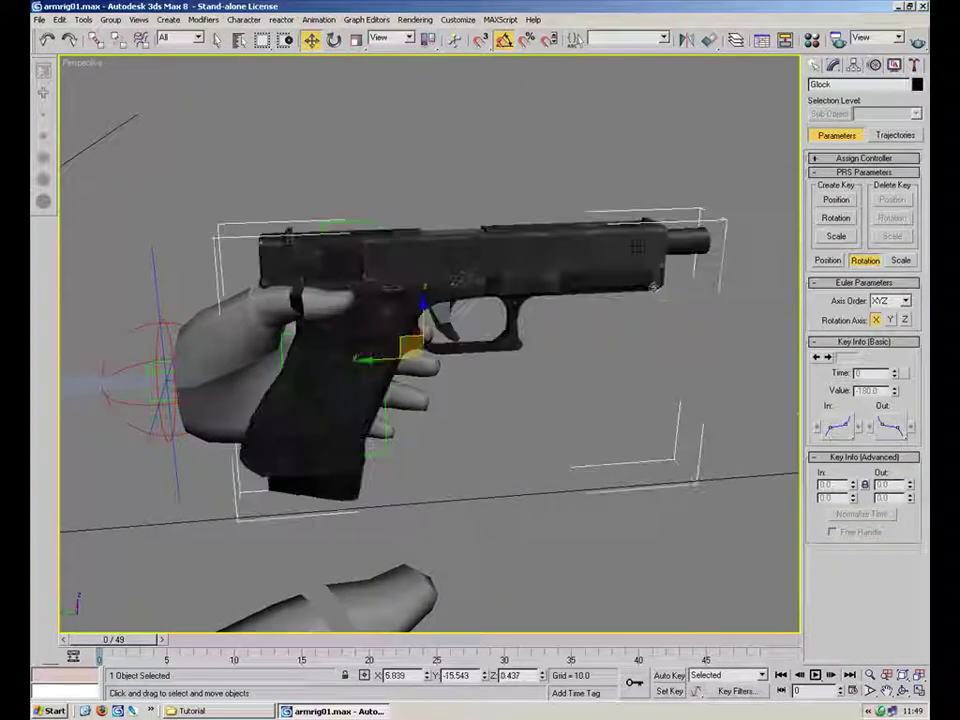
pyautogui.click(475, 202)
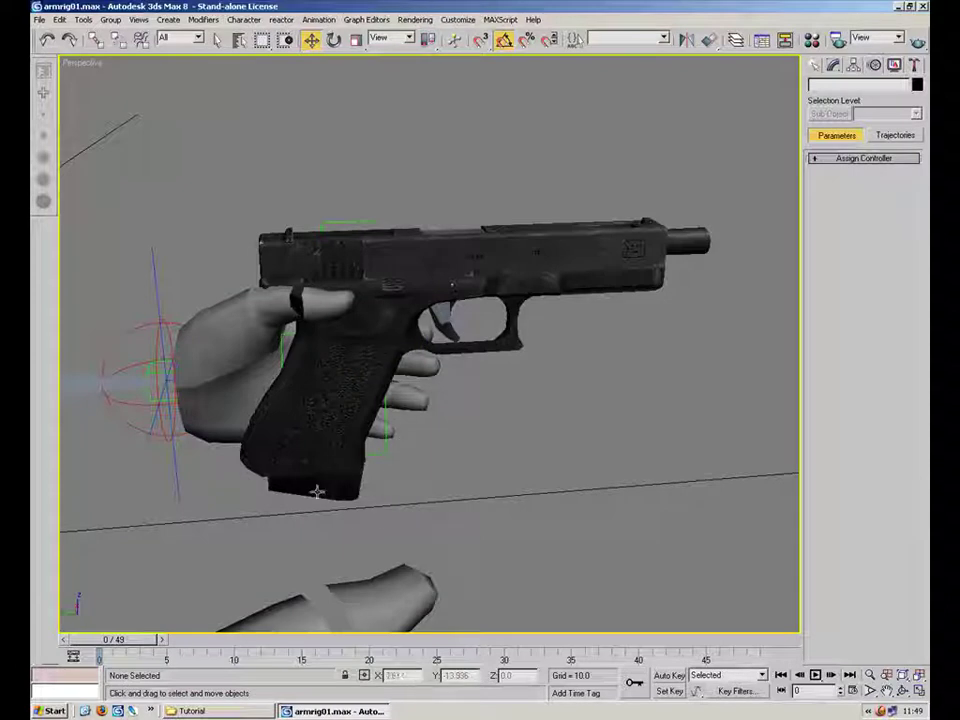
# - Try rotating the pistol's trigger bone and clear the selection
pyautogui.click(448, 322)
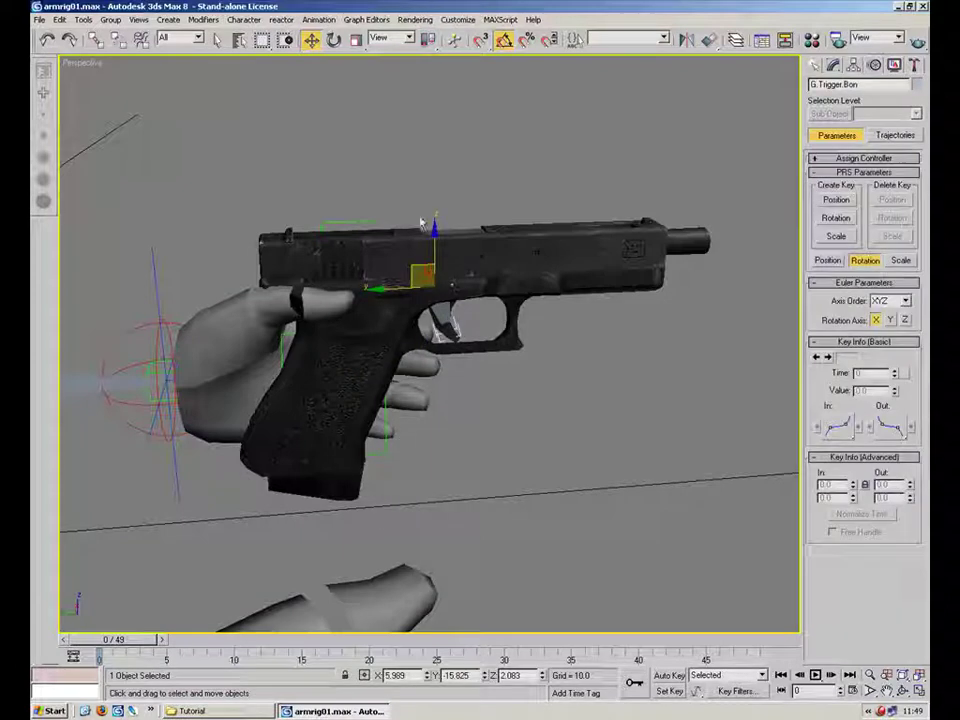
pyautogui.click(334, 39)
pyautogui.moveTo(455, 237); pyautogui.dragTo(572, 395)
pyautogui.click(572, 395)
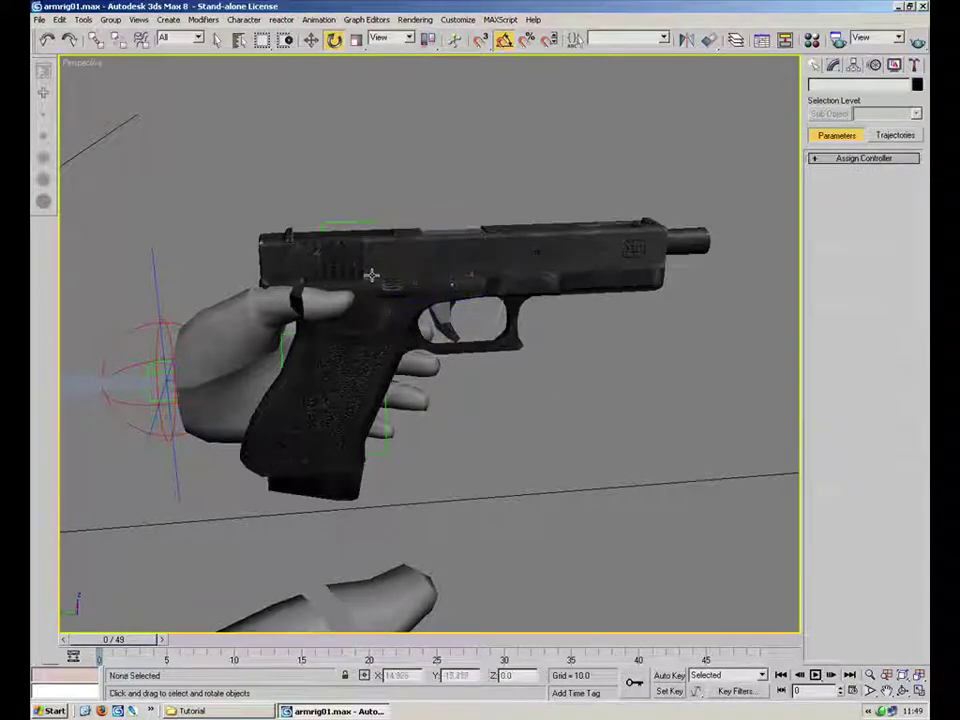
# - Reset to a new, empty scene
pyautogui.click(41, 20)
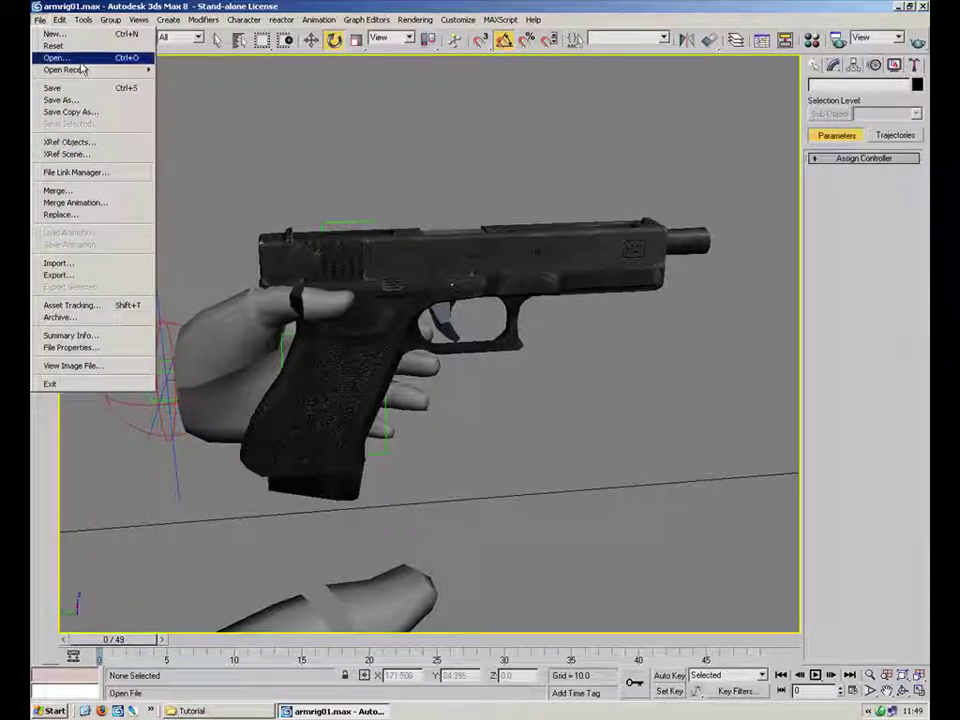
pyautogui.click(58, 45)
pyautogui.click(480, 389)
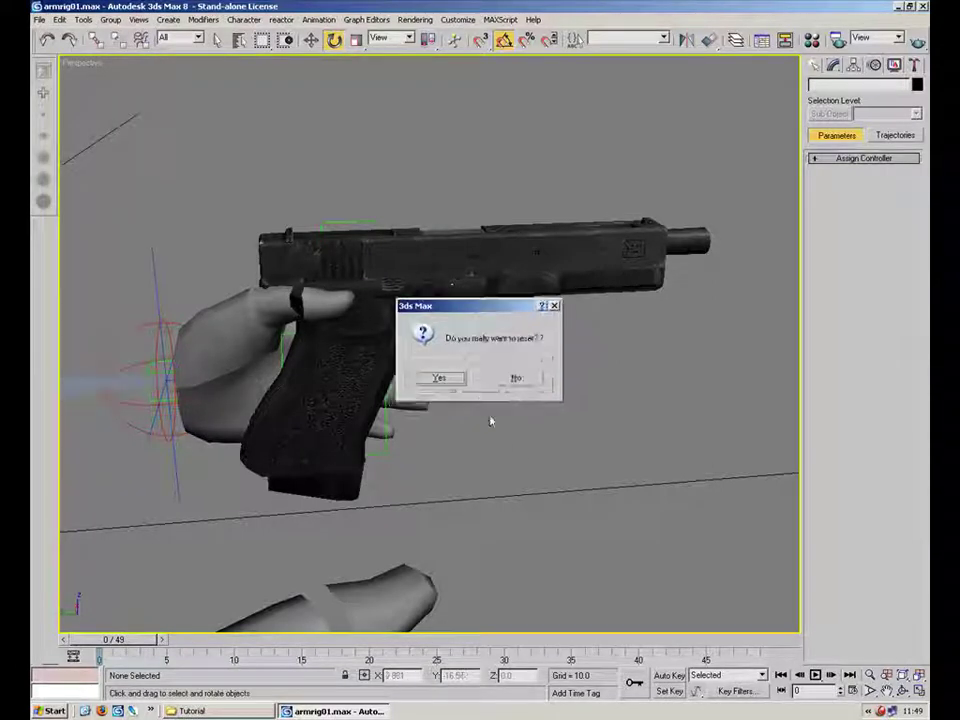
pyautogui.click(438, 378)
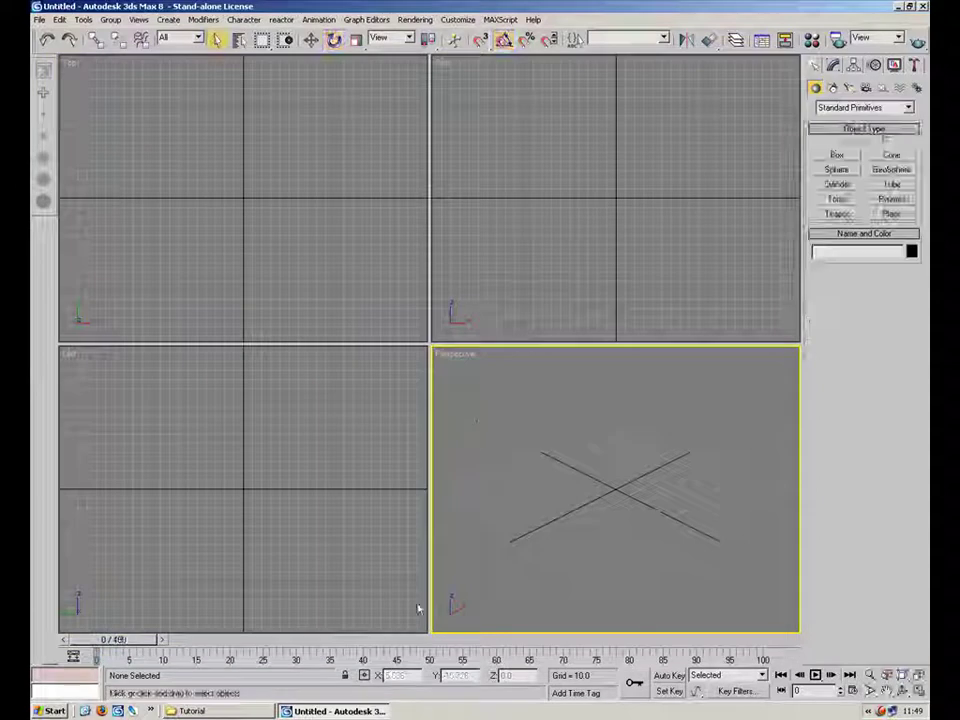
# - Switch to Windows Explorer, open the Decompile folder and import hands_reference.smd into the empty 3ds Max scene
pyautogui.click(190, 711)
pyautogui.doubleClick(546, 276)
pyautogui.moveTo(647, 438); pyautogui.dragTo(619, 431)
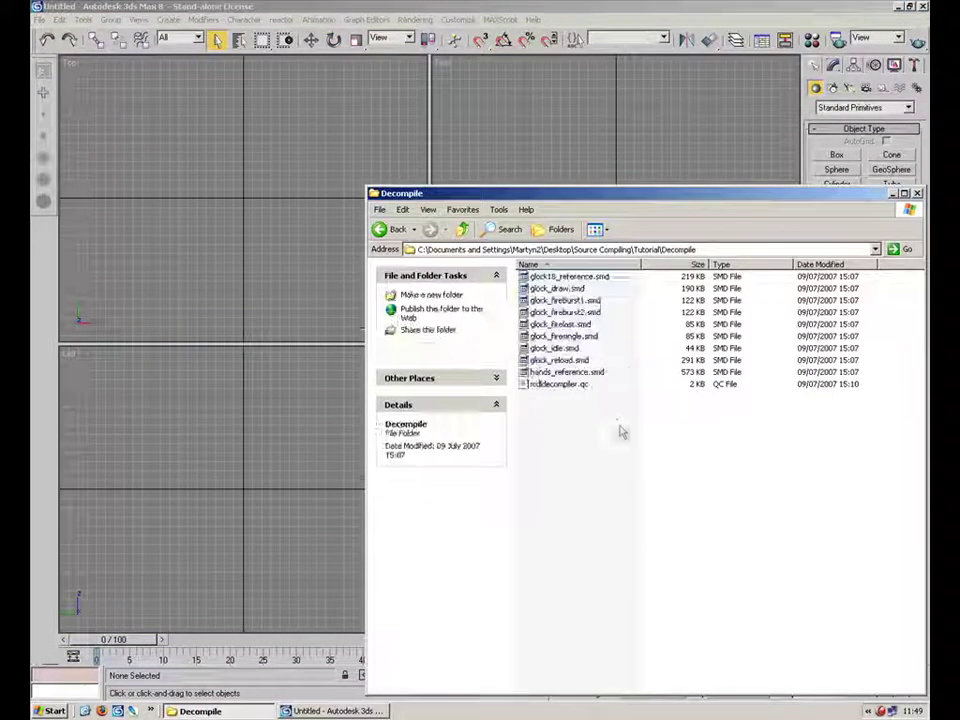
pyautogui.moveTo(566, 372); pyautogui.dragTo(243, 491)
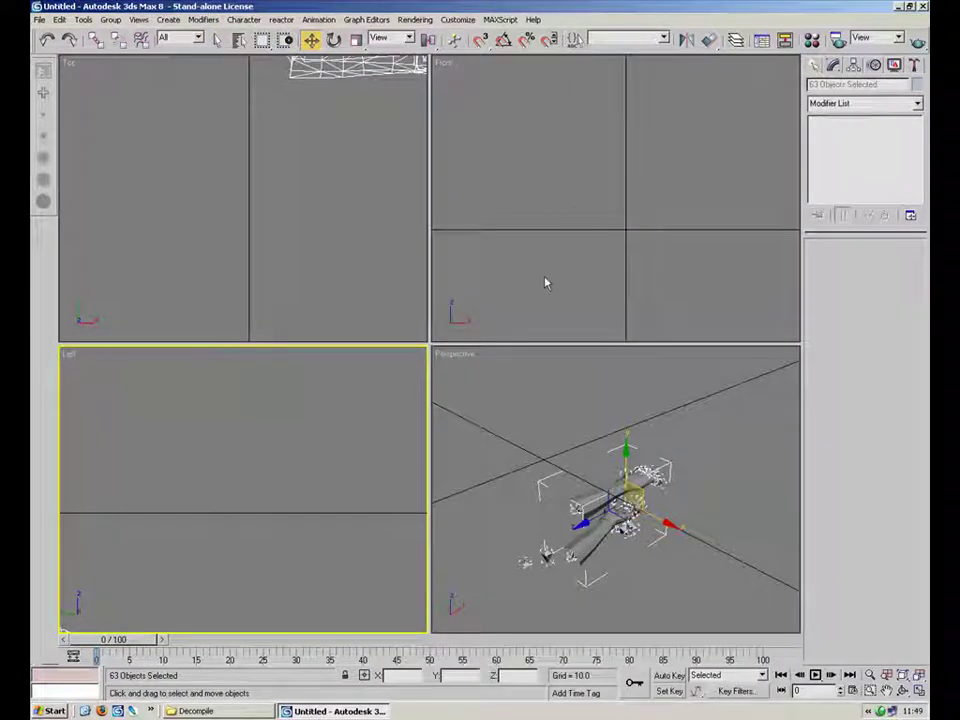
# - Move all the imported arm objects and bones close to the world origin
pyautogui.moveTo(579, 215); pyautogui.dragTo(572, 207, button='middle')
pyautogui.keyDown('alt'); pyautogui.moveTo(581, 440); pyautogui.dragTo(591, 545, button='middle'); pyautogui.keyUp('alt')
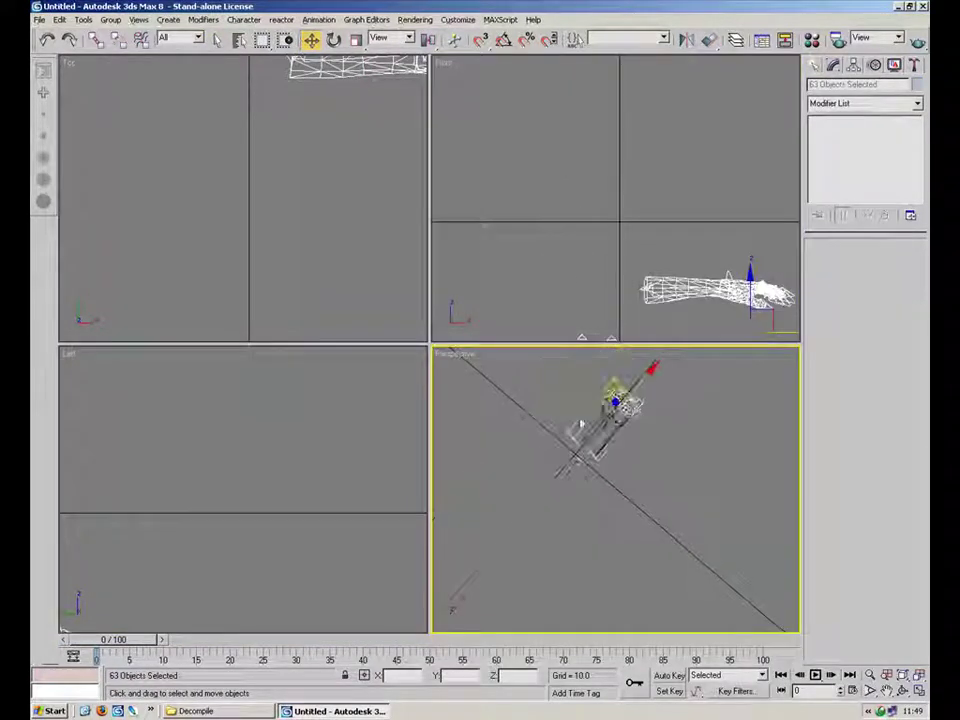
pyautogui.moveTo(614, 388); pyautogui.dragTo(588, 423)
pyautogui.moveTo(607, 224); pyautogui.dragTo(589, 138, button='middle')
pyautogui.moveTo(641, 200); pyautogui.dragTo(424, 96)
# - Rotate all the imported objects so the forearms run along the depth axis of the Front view
pyautogui.click(334, 40)
pyautogui.moveTo(578, 159); pyautogui.dragTo(557, 249, button='middle')
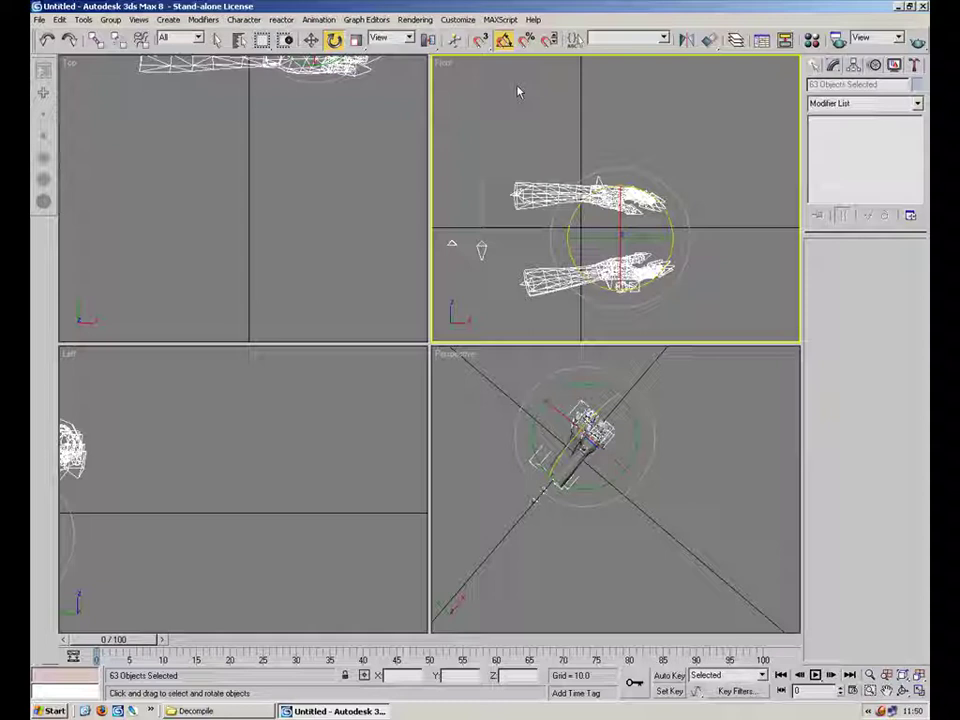
pyautogui.moveTo(642, 236); pyautogui.dragTo(588, 241)
pyautogui.moveTo(618, 185); pyautogui.dragTo(625, 160)
# - Move the rotated arms so they straddle the world origin, deselect them, and maximize the Perspective view
pyautogui.click(310, 40)
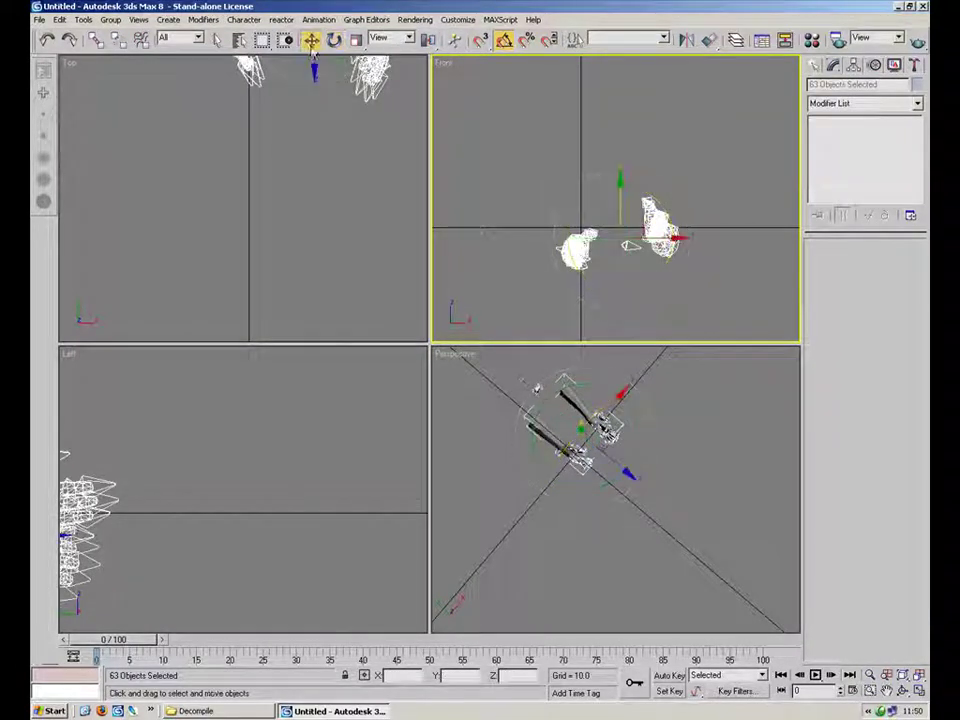
pyautogui.moveTo(645, 219); pyautogui.dragTo(598, 204)
pyautogui.click(670, 482)
pyautogui.click(918, 690)
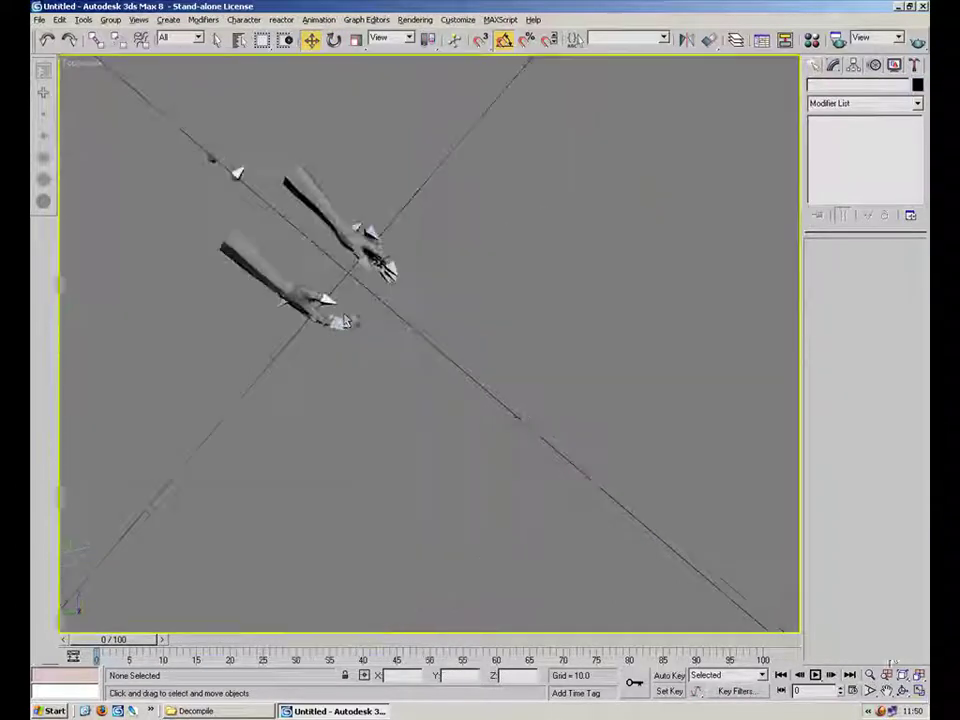
# - Delete all the imported bones, keeping only the smdimport arm mesh
pyautogui.moveTo(344, 307)
pyautogui.keyDown('alt'); pyautogui.mouseDown(button='middle')
pyautogui.moveTo(436, 219)
pyautogui.moveTo(549, 261)
pyautogui.moveTo(512, 165)
pyautogui.moveTo(512, 264)
pyautogui.moveTo(420, 315)
pyautogui.moveTo(463, 300)
pyautogui.moveTo(489, 304)
pyautogui.moveTo(506, 249)
pyautogui.moveTo(395, 212)
pyautogui.moveTo(394, 224)
pyautogui.moveTo(253, 122)
pyautogui.moveTo(255, 186)
pyautogui.moveTo(277, 232)
pyautogui.moveTo(330, 200)
pyautogui.moveTo(403, 225)
pyautogui.moveTo(470, 587)
pyautogui.mouseUp(button='middle'); pyautogui.keyUp('alt')
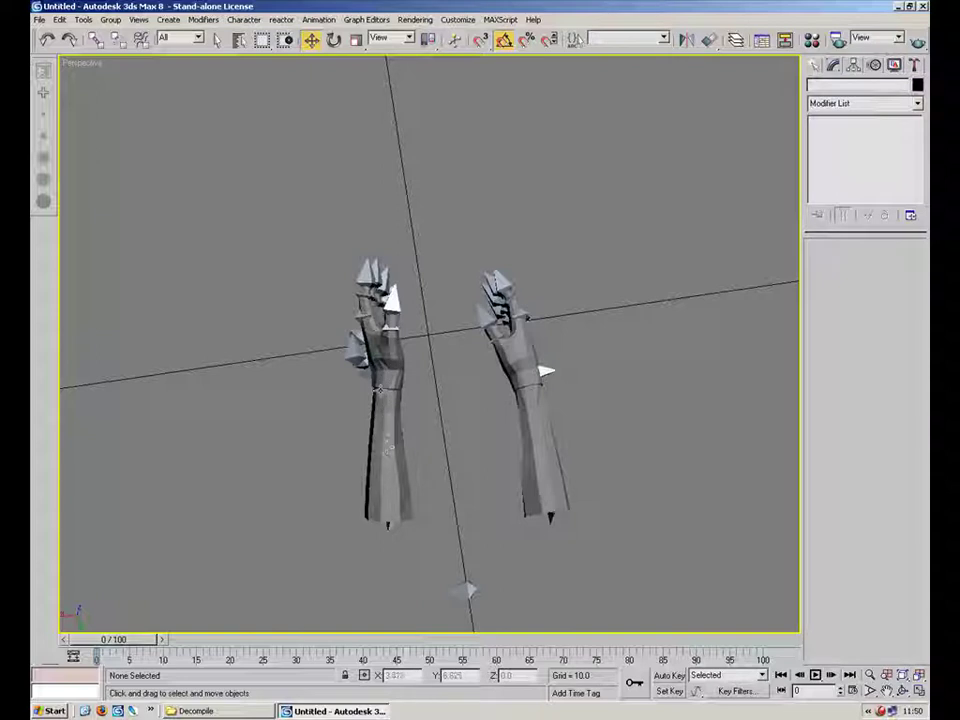
pyautogui.moveTo(423, 217); pyautogui.dragTo(277, 555)
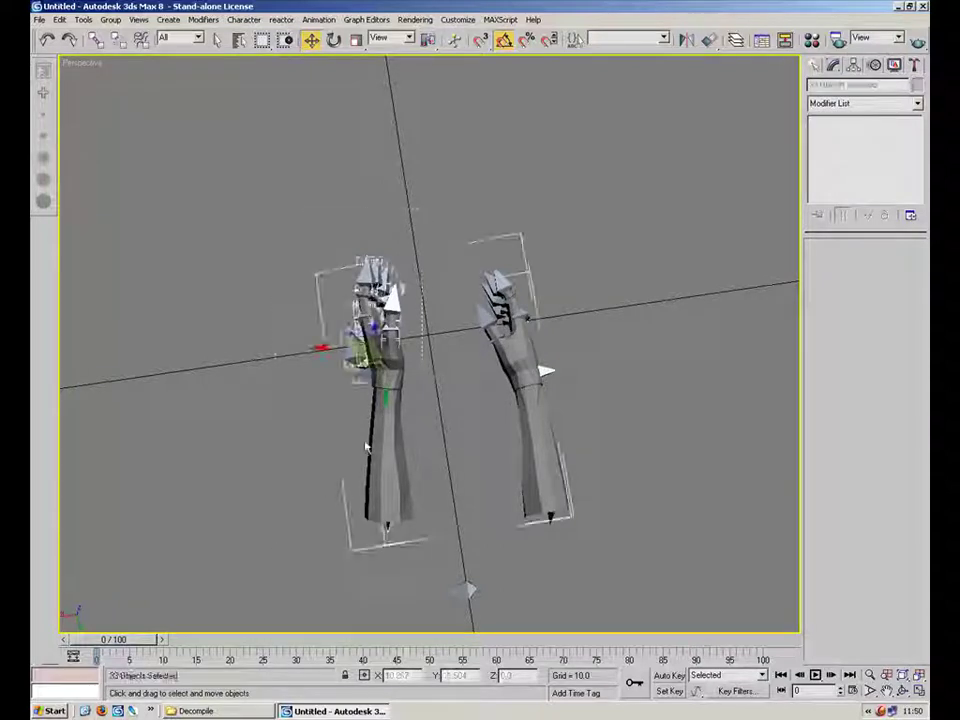
pyautogui.click(579, 444)
pyautogui.click(555, 452)
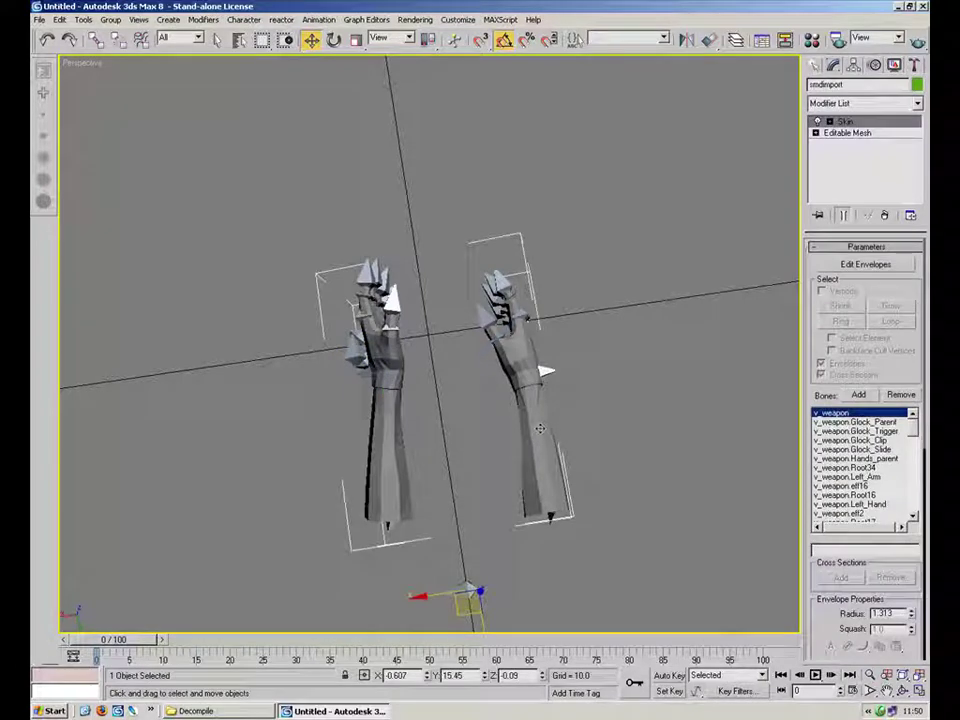
pyautogui.hotkey('ctrl', 'i')
pyautogui.press('Delete')
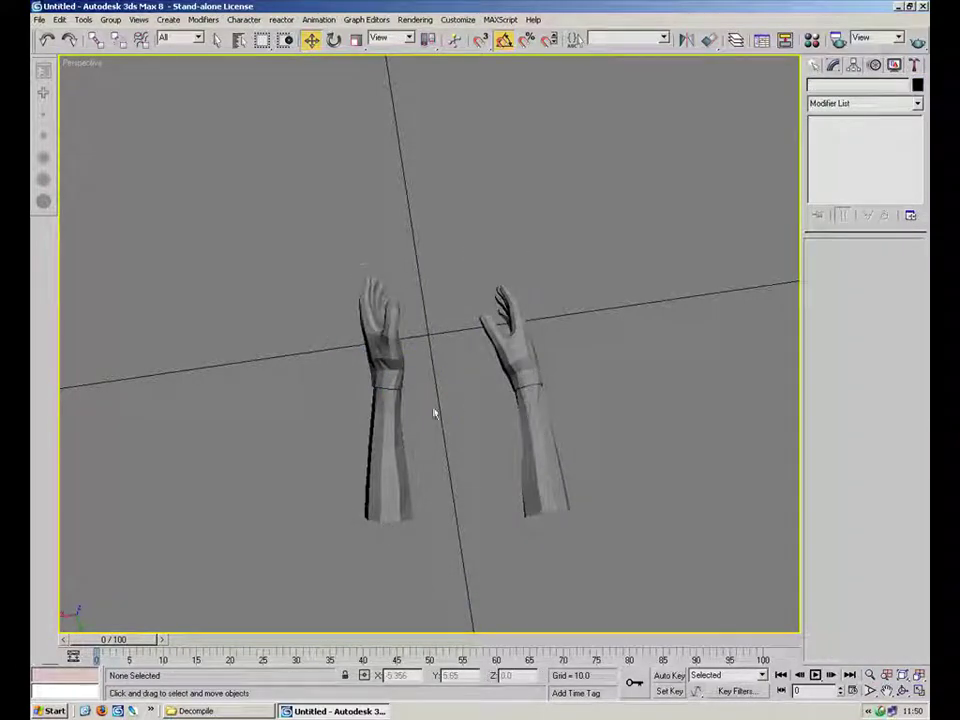
# - Collapse the smdimport mesh's entire modifier stack to an Editable Mesh and activate polygon selection on it
pyautogui.click(397, 406)
pyautogui.rightClick(853, 124)
pyautogui.click(760, 139)
pyautogui.click(613, 180)
pyautogui.click(530, 380)
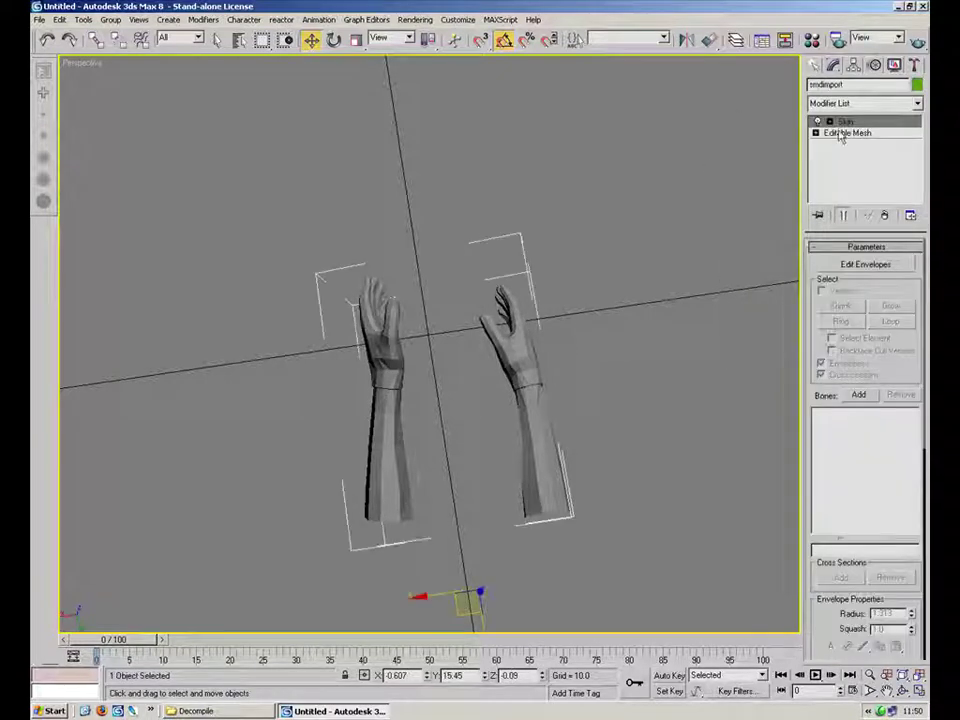
pyautogui.rightClick(840, 122)
pyautogui.click(782, 236)
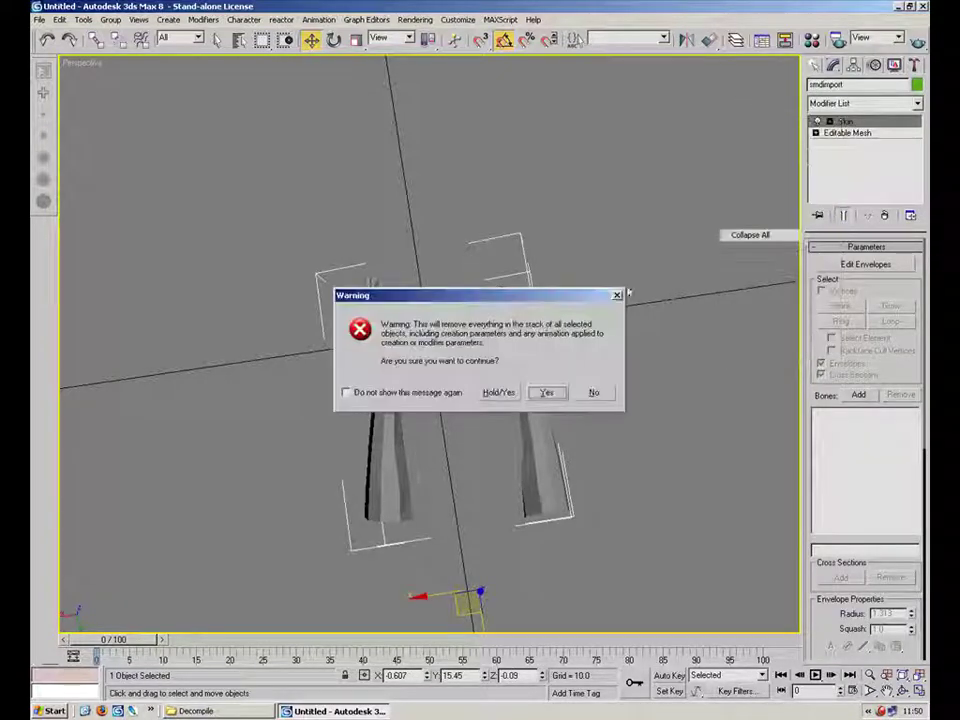
pyautogui.click(548, 392)
pyautogui.click(878, 266)
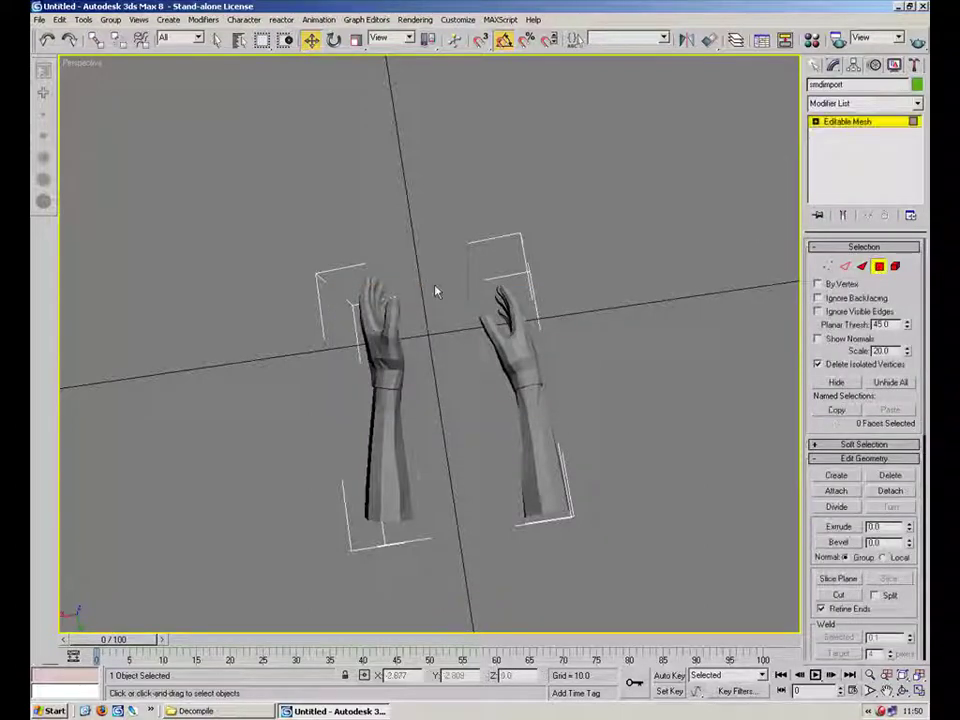
# - Delete all polygons of the arm on the positive X side and leave polygon selection
pyautogui.moveTo(452, 603); pyautogui.dragTo(250, 208)
pyautogui.press('Delete')
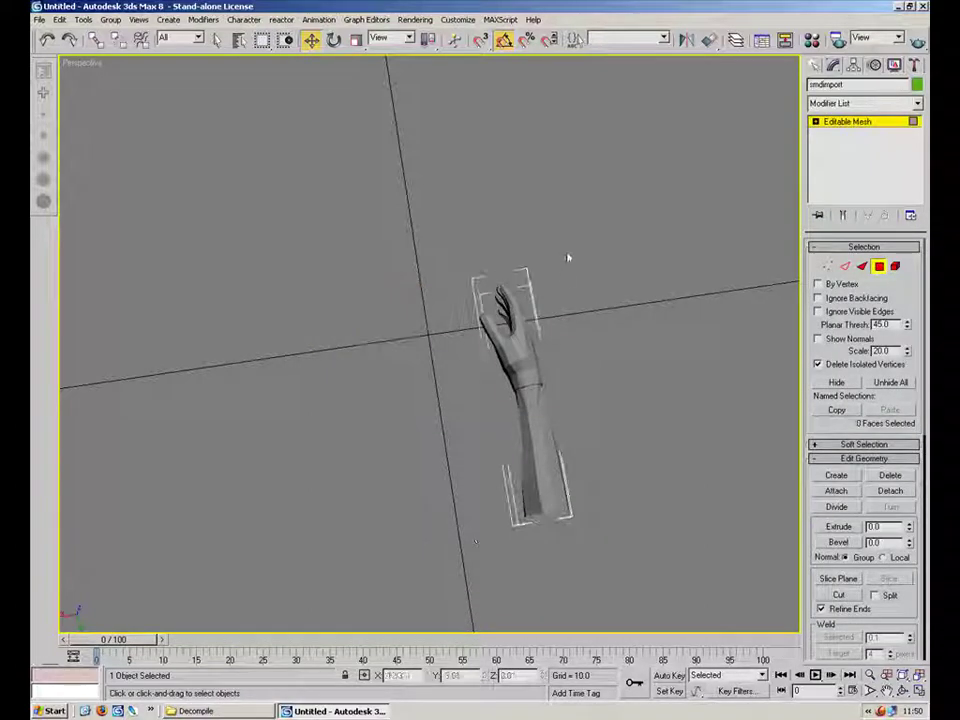
pyautogui.click(879, 266)
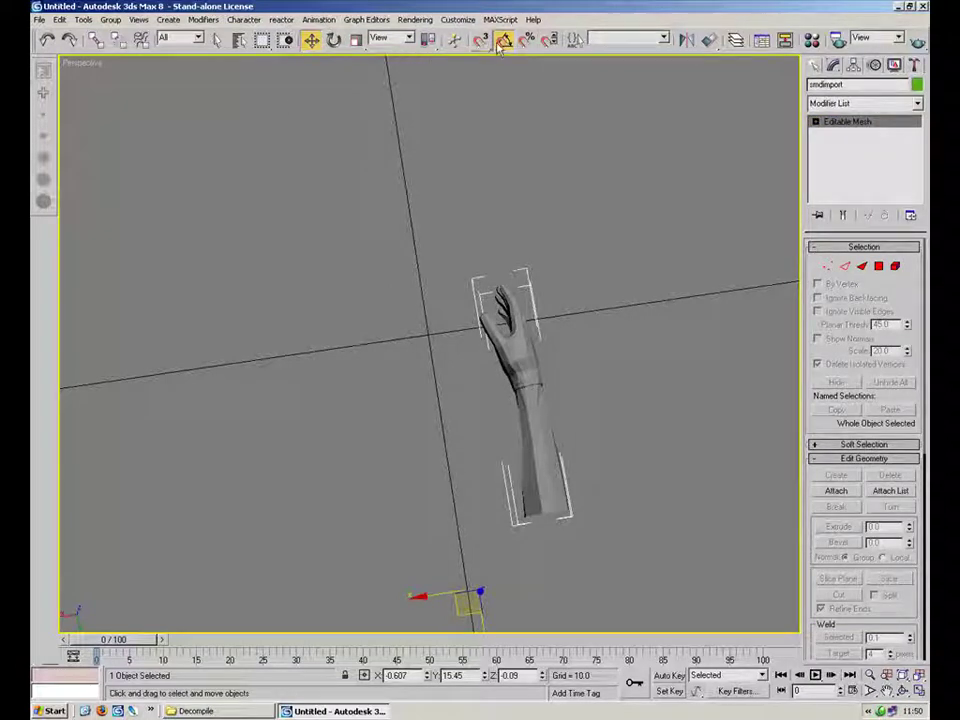
pyautogui.click(686, 41)
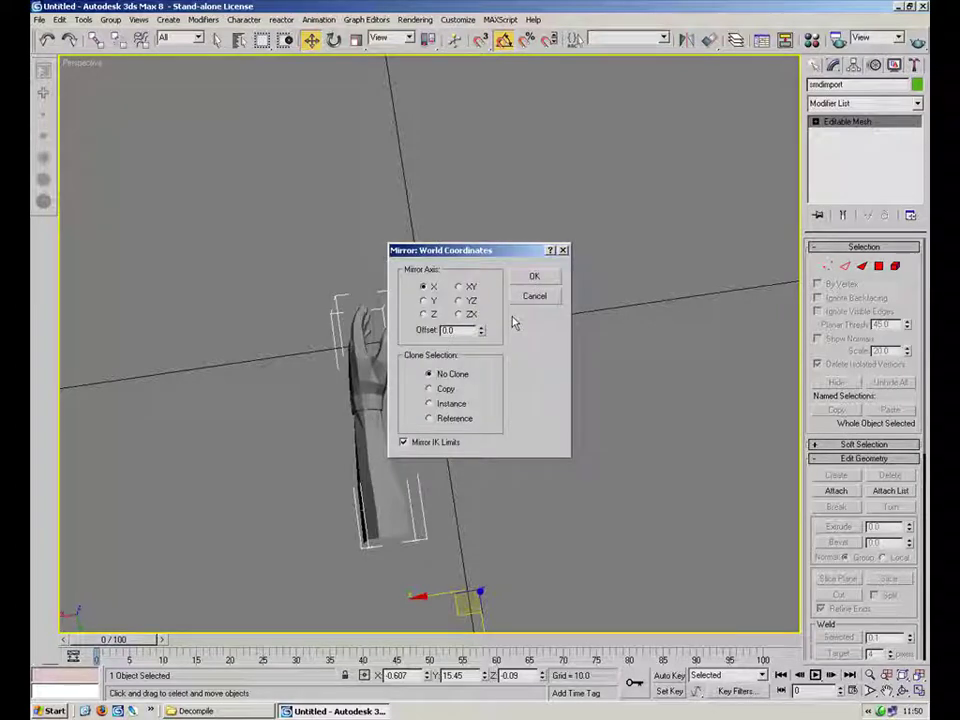
pyautogui.click(541, 279)
pyautogui.keyDown('alt'); pyautogui.moveTo(541, 279); pyautogui.dragTo(544, 371, button='middle'); pyautogui.keyUp('alt')
pyautogui.moveTo(573, 254); pyautogui.dragTo(585, 257)
pyautogui.hotkey('ctrl', 'z')
pyautogui.hotkey('ctrl', 'z')
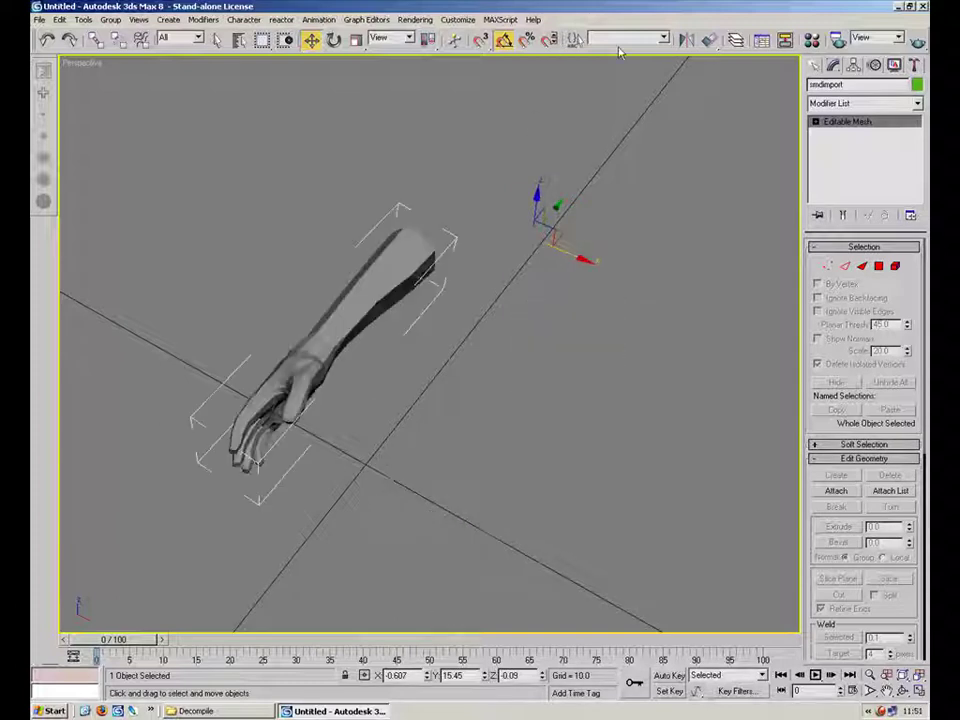
# - Mirror the remaining arm across the X axis as a copy and shift the copy slightly outward along X
pyautogui.click(675, 38)
pyautogui.click(429, 388)
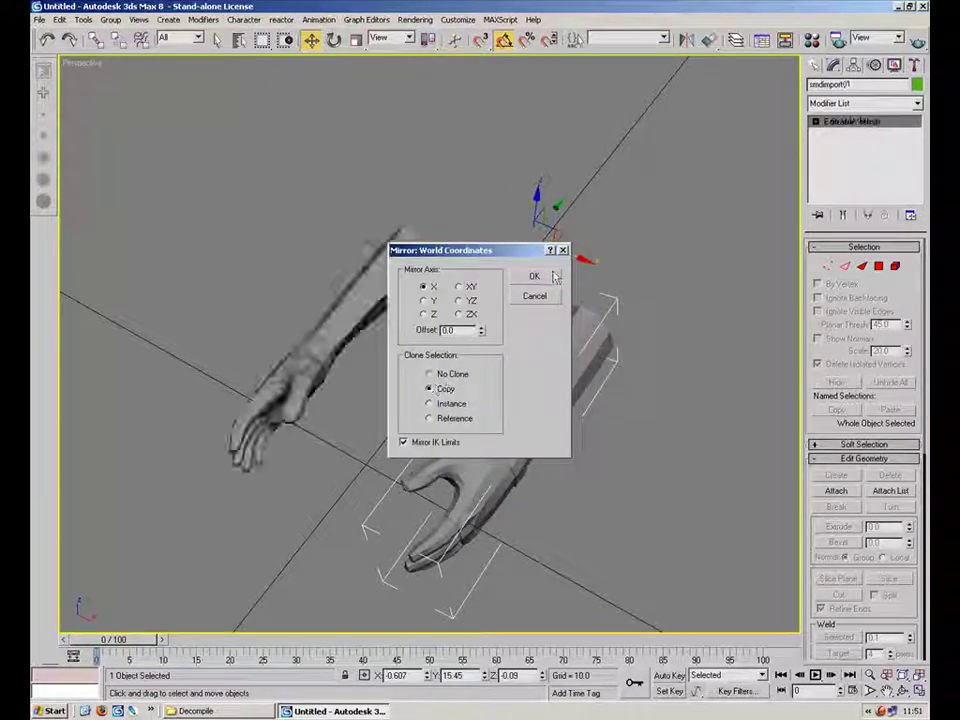
pyautogui.click(553, 279)
pyautogui.keyDown('alt'); pyautogui.moveTo(551, 253); pyautogui.dragTo(459, 255, button='middle'); pyautogui.keyUp('alt')
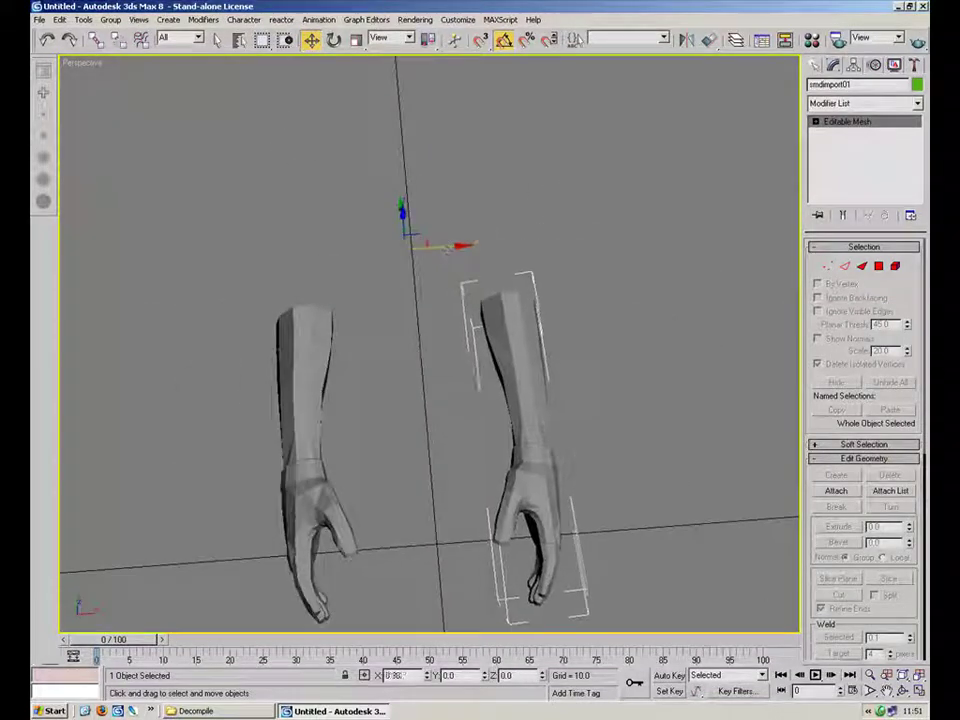
pyautogui.moveTo(463, 249); pyautogui.dragTo(474, 249)
# - Attach the original arm to the mirrored copy so both arms form one mesh
pyautogui.click(842, 493)
pyautogui.click(300, 423)
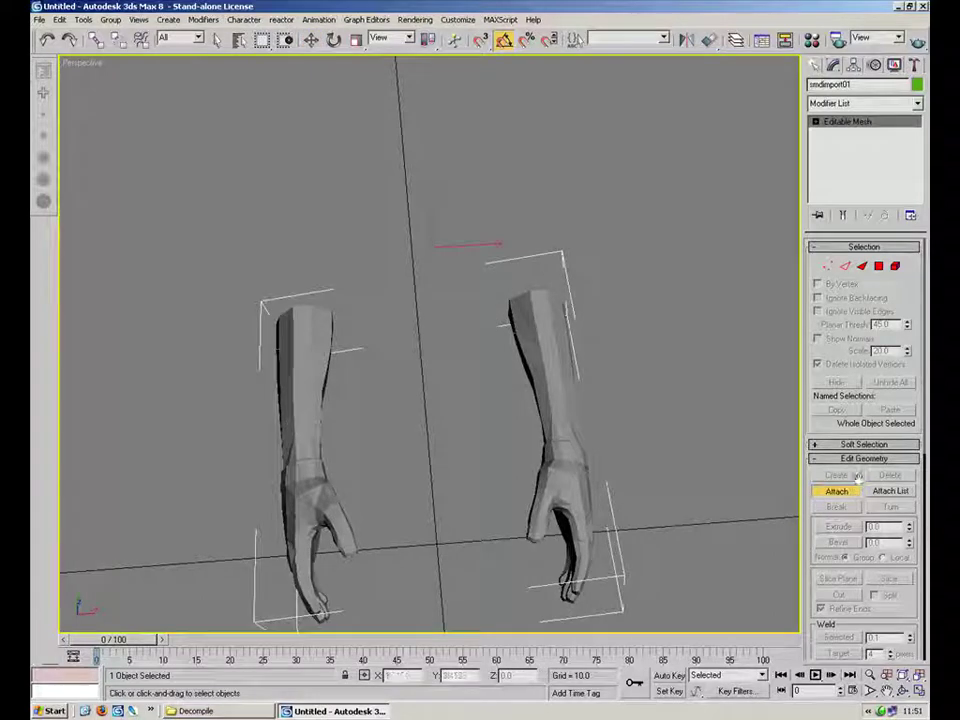
pyautogui.keyDown('alt'); pyautogui.moveTo(529, 392); pyautogui.dragTo(240, 264, button='middle'); pyautogui.keyUp('alt')
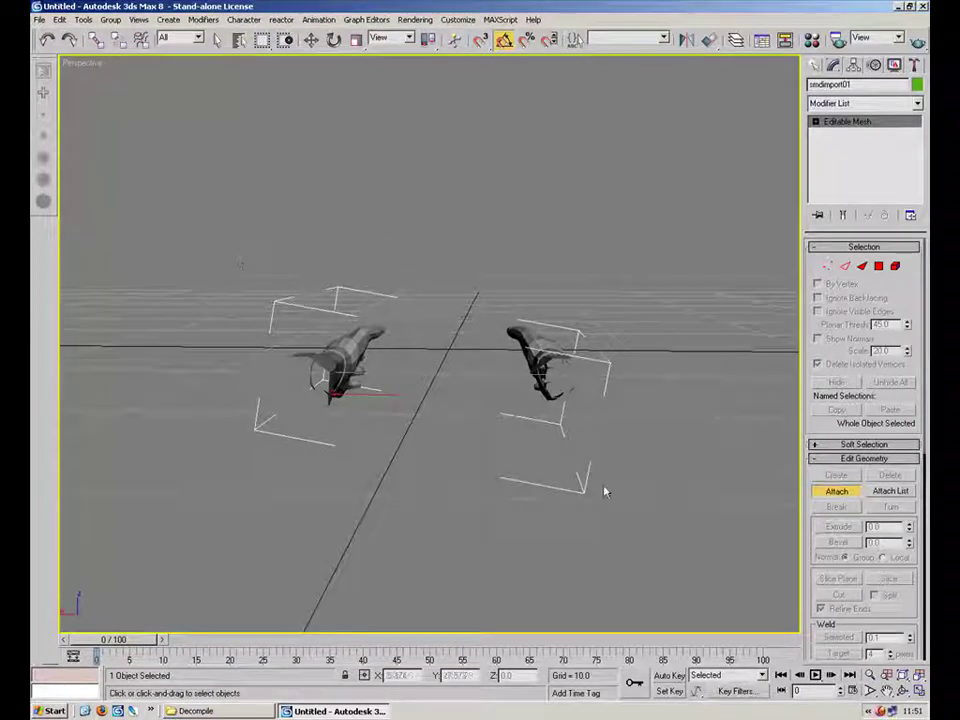
pyautogui.keyDown('alt'); pyautogui.moveTo(662, 429); pyautogui.dragTo(403, 193, button='middle'); pyautogui.keyUp('alt')
pyautogui.press('w')
# - Create a box on the ground plane behind the forearms and deselect it
pyautogui.click(815, 66)
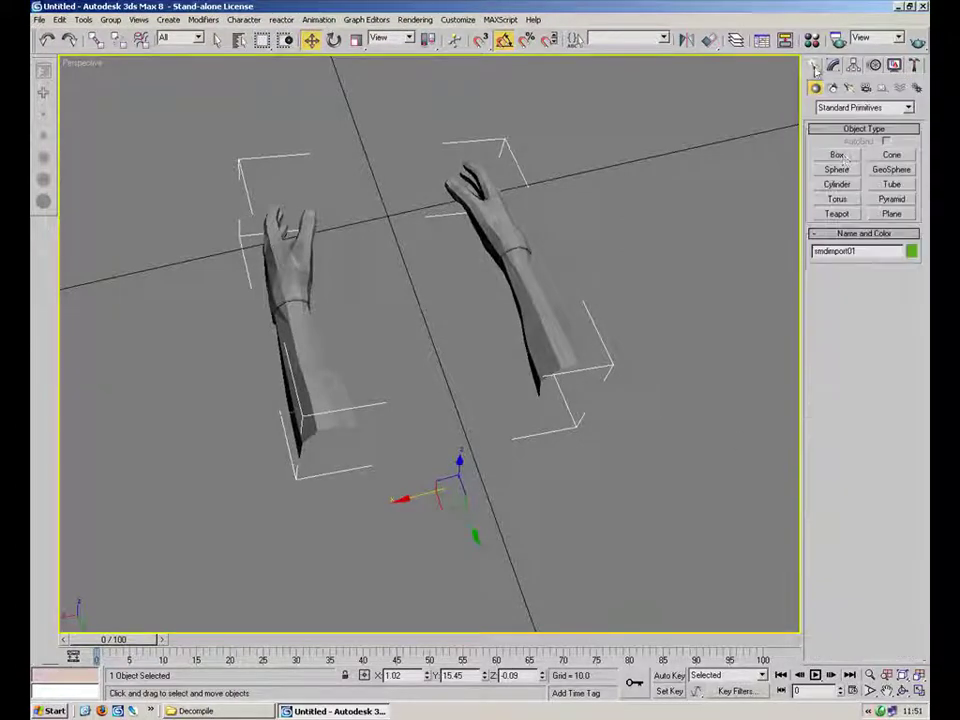
pyautogui.click(838, 156)
pyautogui.moveTo(536, 479); pyautogui.dragTo(467, 570)
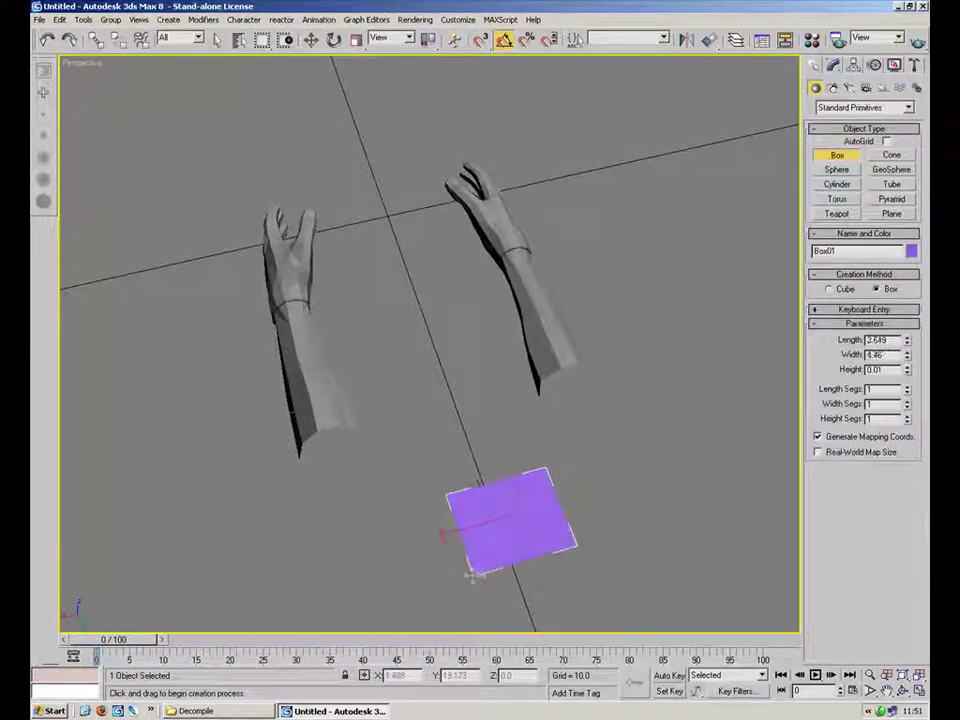
pyautogui.click(470, 521)
pyautogui.press('w')
pyautogui.click(684, 403)
# - Inspect the exact scale and move values of the attached arms mesh, and compare its scale with the new box
pyautogui.click(545, 328)
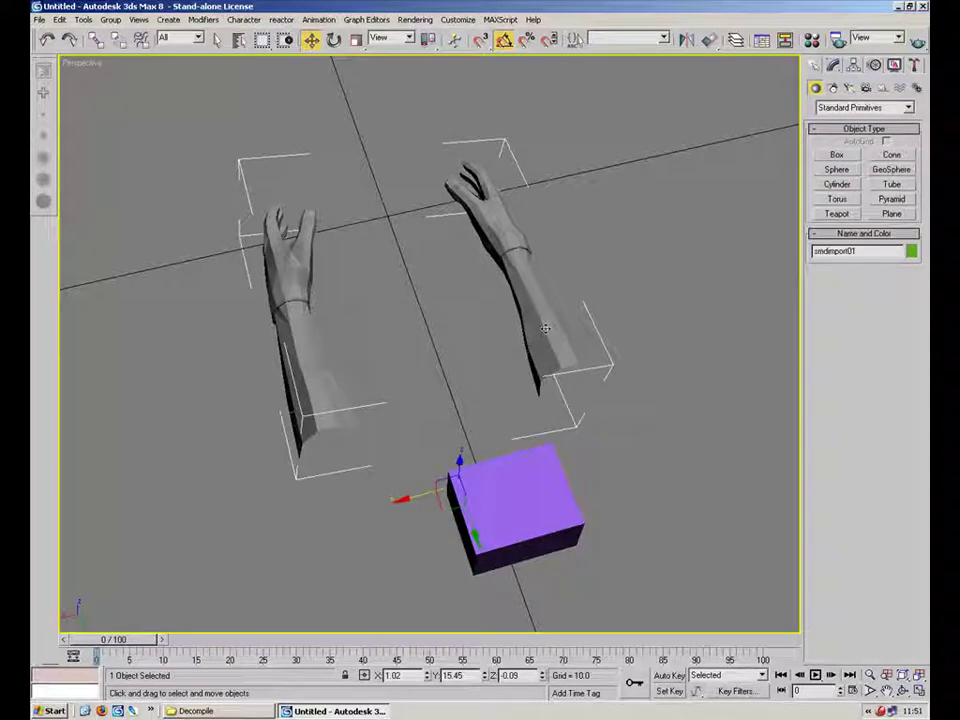
pyautogui.rightClick(355, 43)
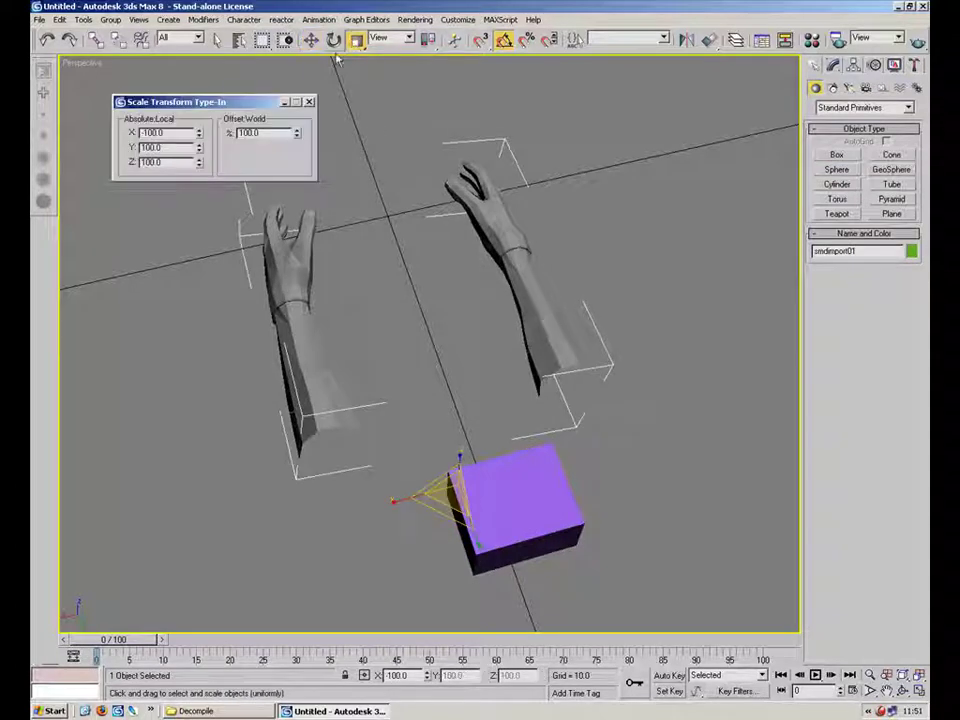
pyautogui.click(309, 102)
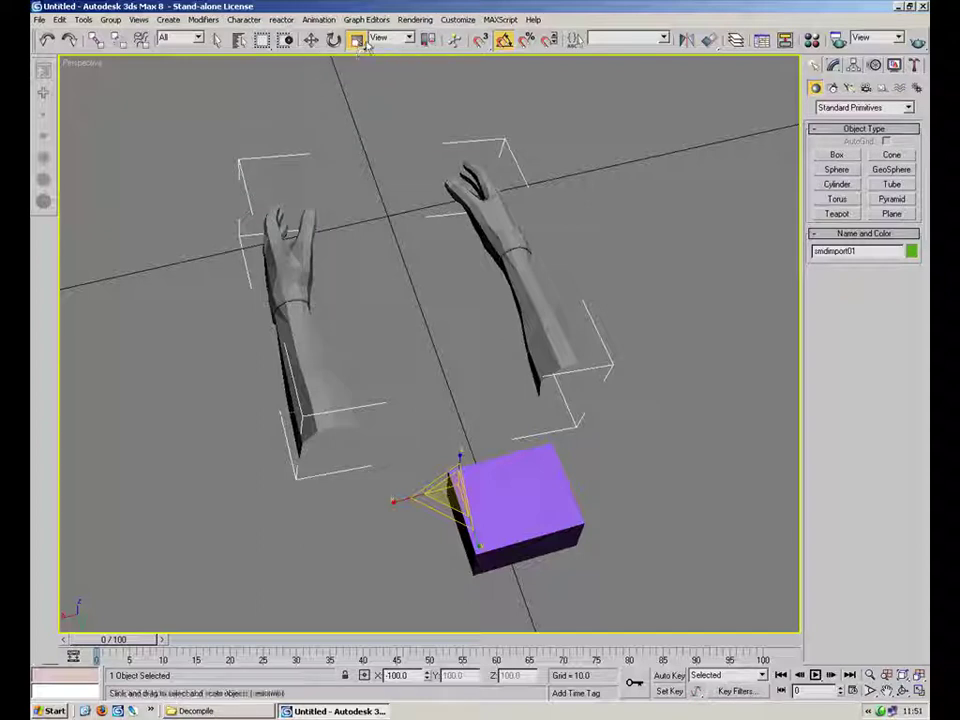
pyautogui.rightClick(311, 40)
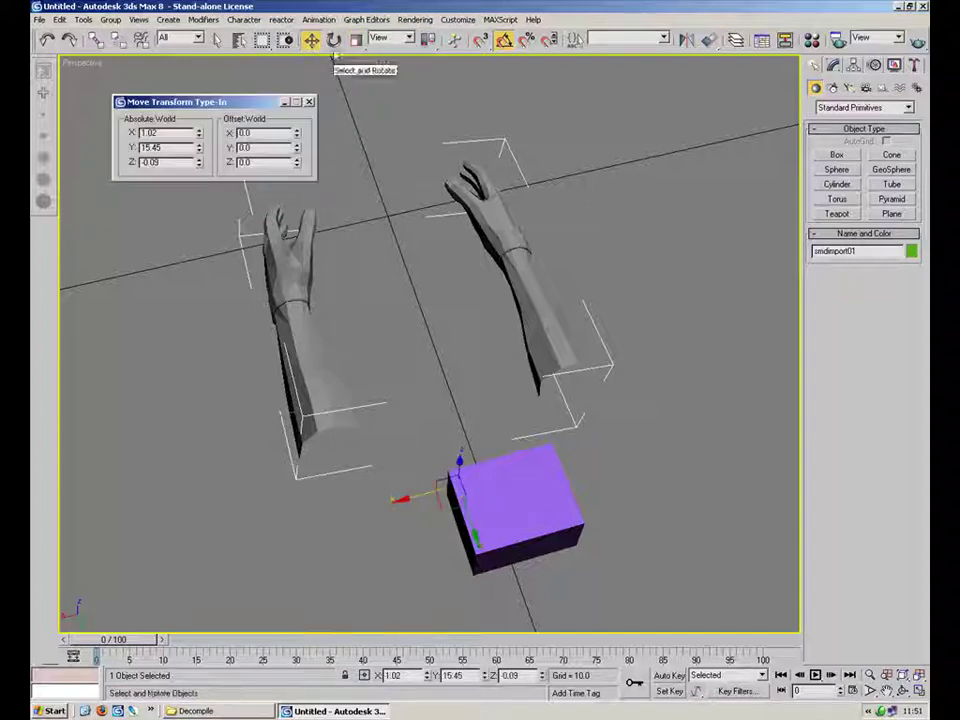
pyautogui.moveTo(201, 131)
pyautogui.mouseDown()
pyautogui.moveTo(203, 102)
pyautogui.moveTo(205, 145)
pyautogui.mouseUp()
pyautogui.rightClick(205, 145)
pyautogui.press('r')
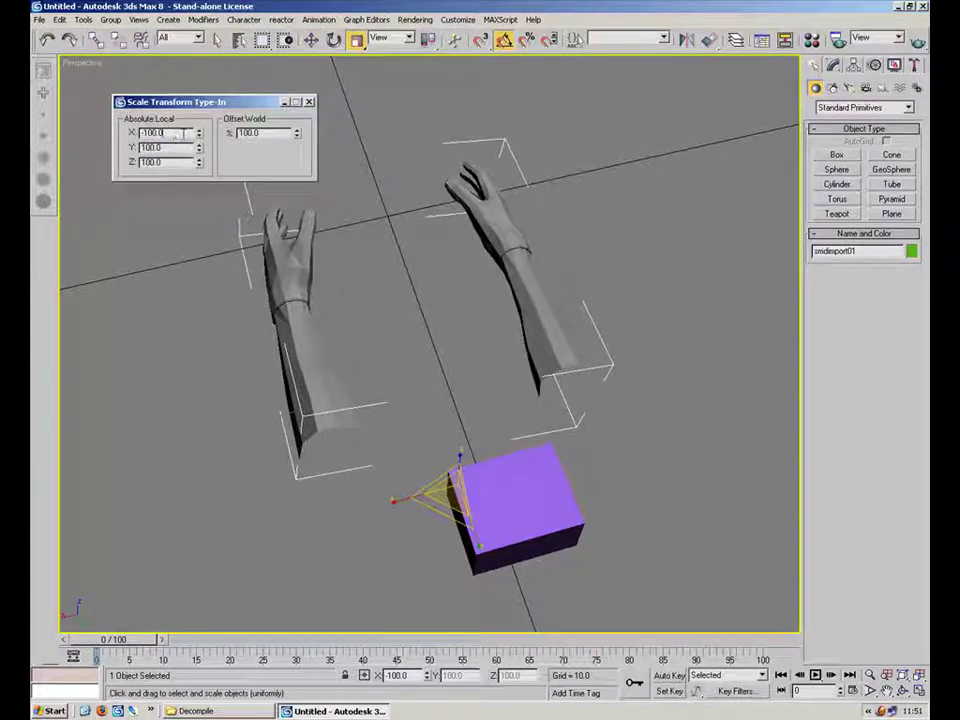
pyautogui.click(311, 103)
pyautogui.click(470, 330)
pyautogui.click(514, 475)
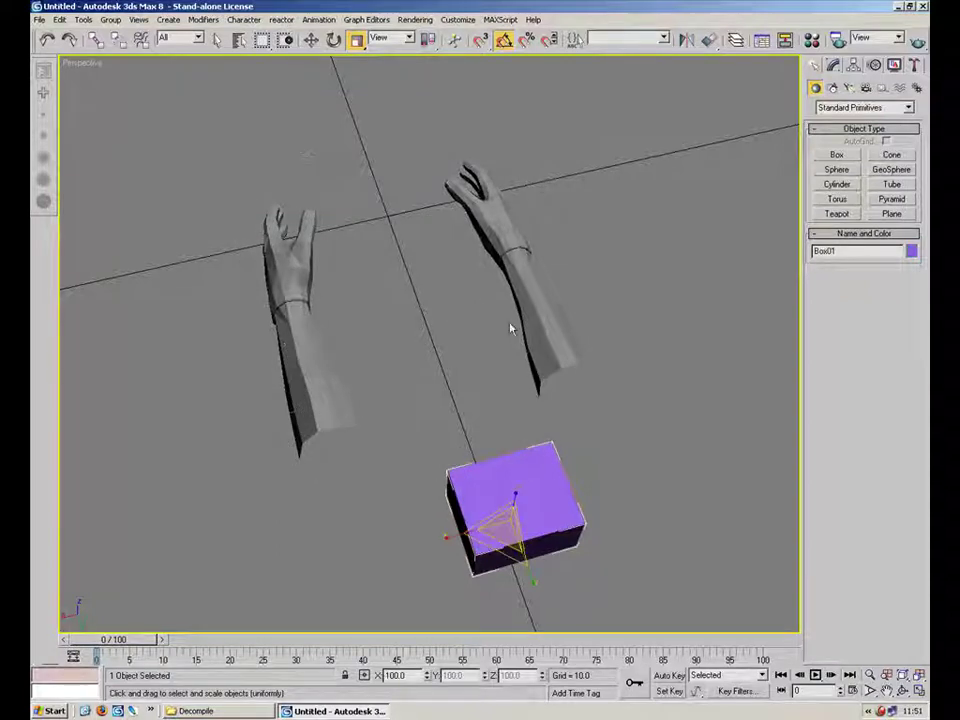
pyautogui.keyDown('alt'); pyautogui.moveTo(463, 312); pyautogui.dragTo(677, 323, button='middle'); pyautogui.keyUp('alt')
pyautogui.press('w')
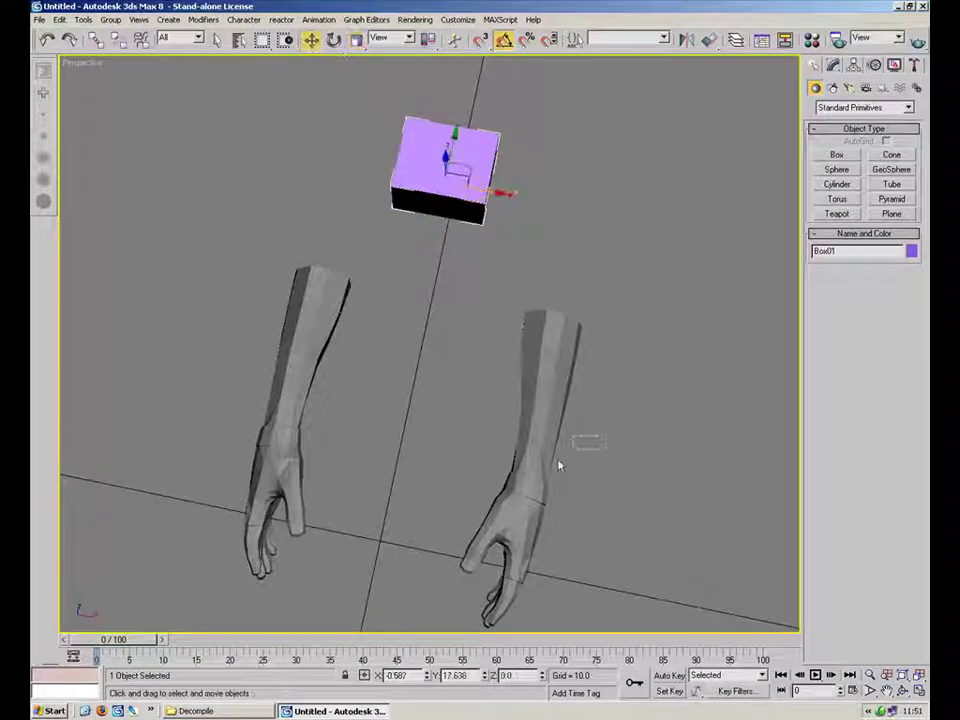
pyautogui.click(505, 458)
pyautogui.moveTo(514, 237); pyautogui.dragTo(469, 298)
pyautogui.click(587, 270)
pyautogui.keyDown('alt'); pyautogui.moveTo(534, 398); pyautogui.dragTo(624, 429, button='middle'); pyautogui.keyUp('alt')
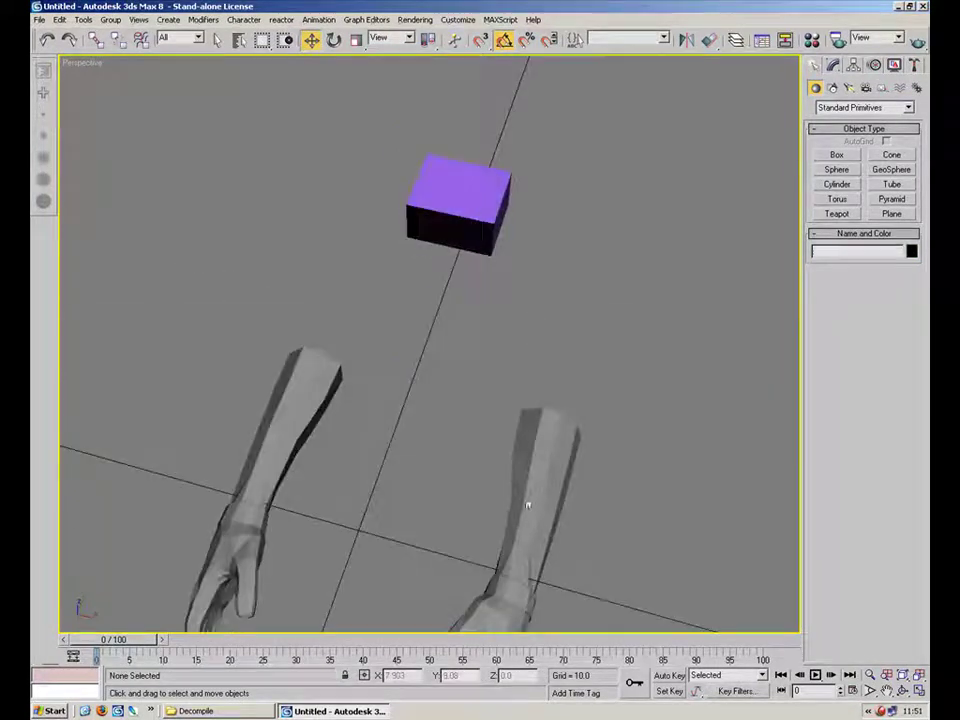
pyautogui.click(547, 392)
pyautogui.moveTo(503, 325); pyautogui.dragTo(490, 321)
pyautogui.click(611, 422)
# - Convert the box to an Editable Poly and attach the arms mesh to it
pyautogui.click(462, 200)
pyautogui.rightClick(476, 200)
pyautogui.moveTo(550, 317)
pyautogui.click(608, 326)
pyautogui.keyDown('alt'); pyautogui.moveTo(684, 341); pyautogui.dragTo(557, 401, button='middle'); pyautogui.keyUp('alt')
pyautogui.click(831, 468)
pyautogui.click(412, 470)
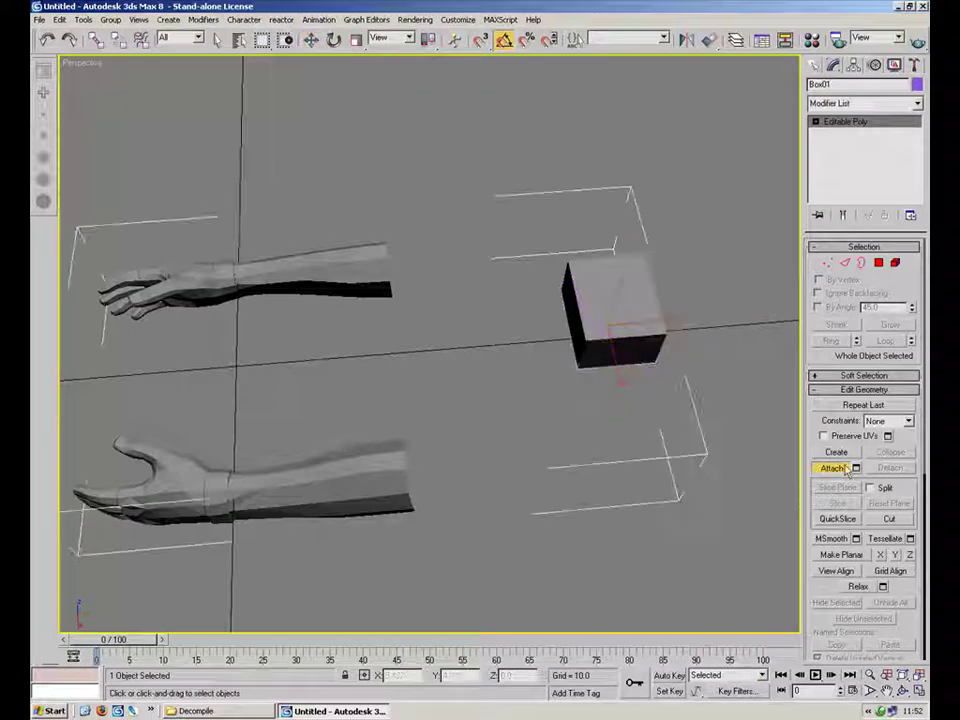
# - Delete all the box's polygons, keeping only the two attached arms
pyautogui.click(878, 265)
pyautogui.moveTo(734, 170); pyautogui.dragTo(525, 475)
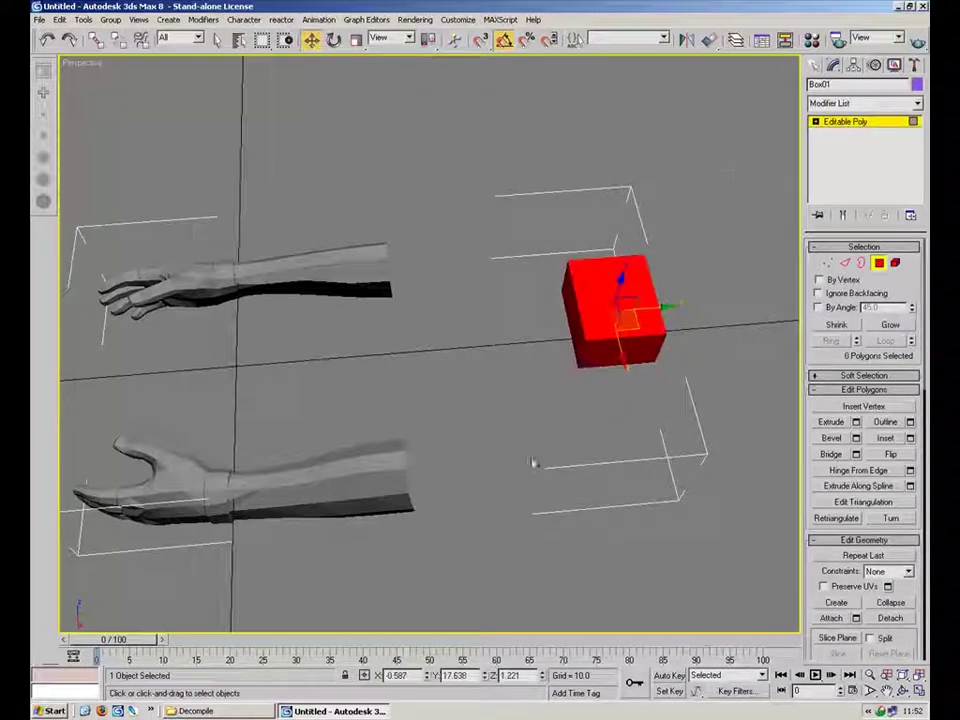
pyautogui.press('Delete')
# - Check the scale values of the combined arms mesh, leaving polygon selection to read them for the whole object
pyautogui.keyDown('alt'); pyautogui.moveTo(446, 364); pyautogui.dragTo(729, 300, button='middle'); pyautogui.keyUp('alt')
pyautogui.rightClick(357, 40)
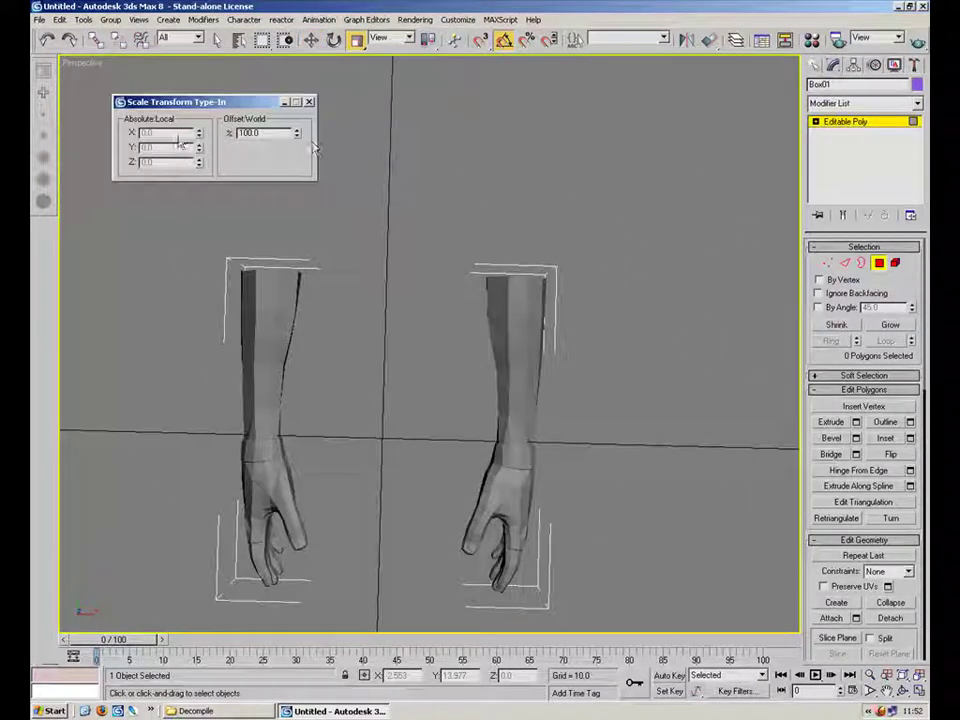
pyautogui.click(309, 103)
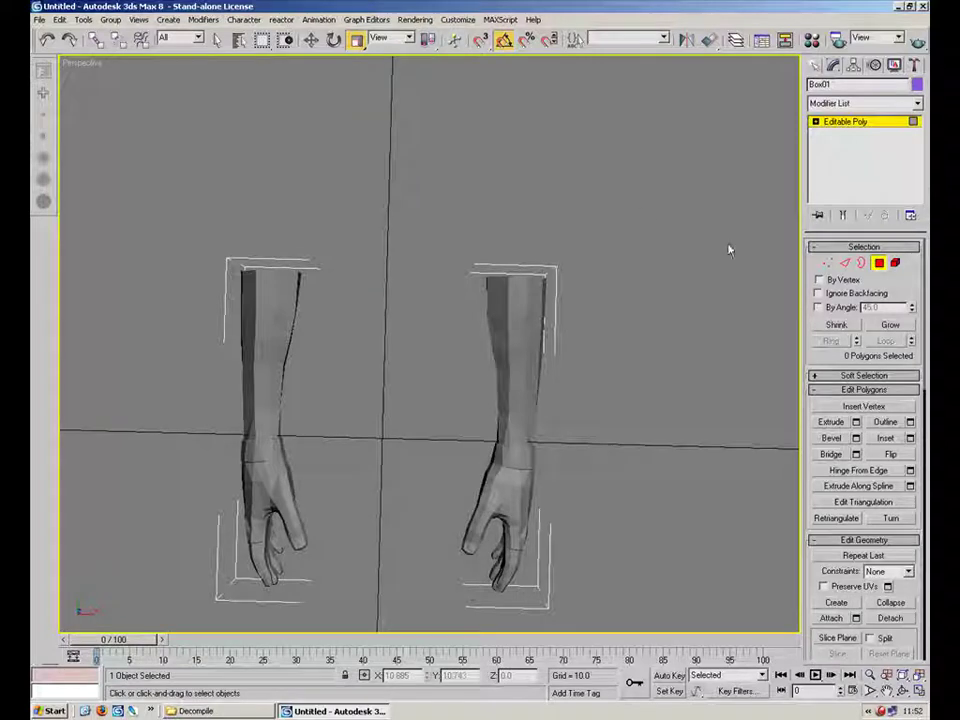
pyautogui.click(879, 265)
pyautogui.rightClick(359, 42)
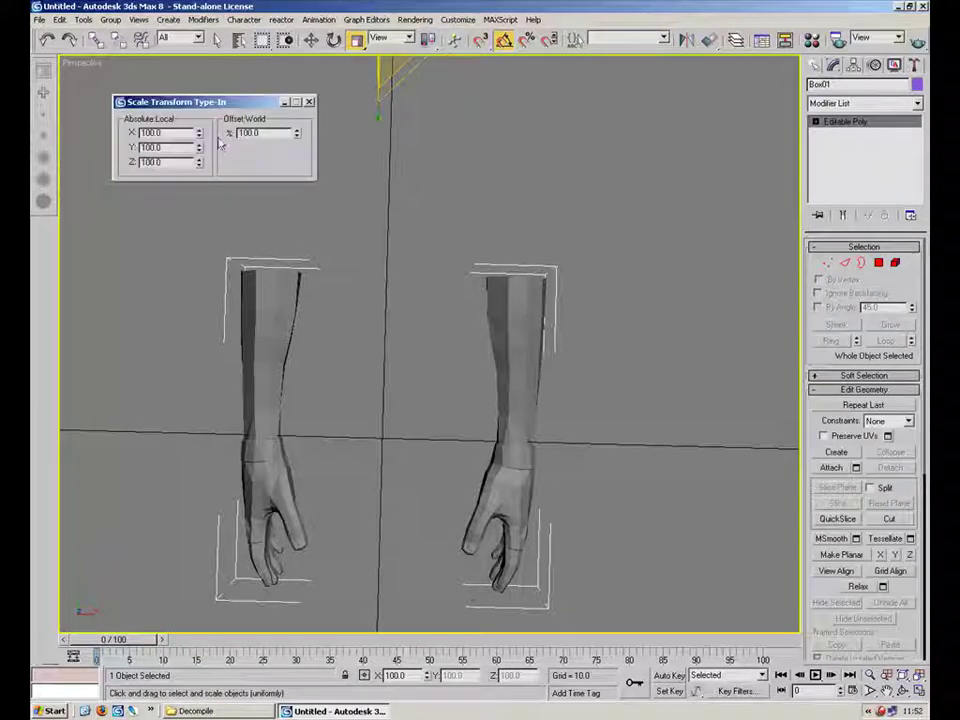
pyautogui.click(310, 102)
# - Move the combined arms along X so they sit evenly on either side of the world origin
pyautogui.keyDown('alt'); pyautogui.moveTo(583, 341); pyautogui.dragTo(518, 312, button='middle'); pyautogui.keyUp('alt')
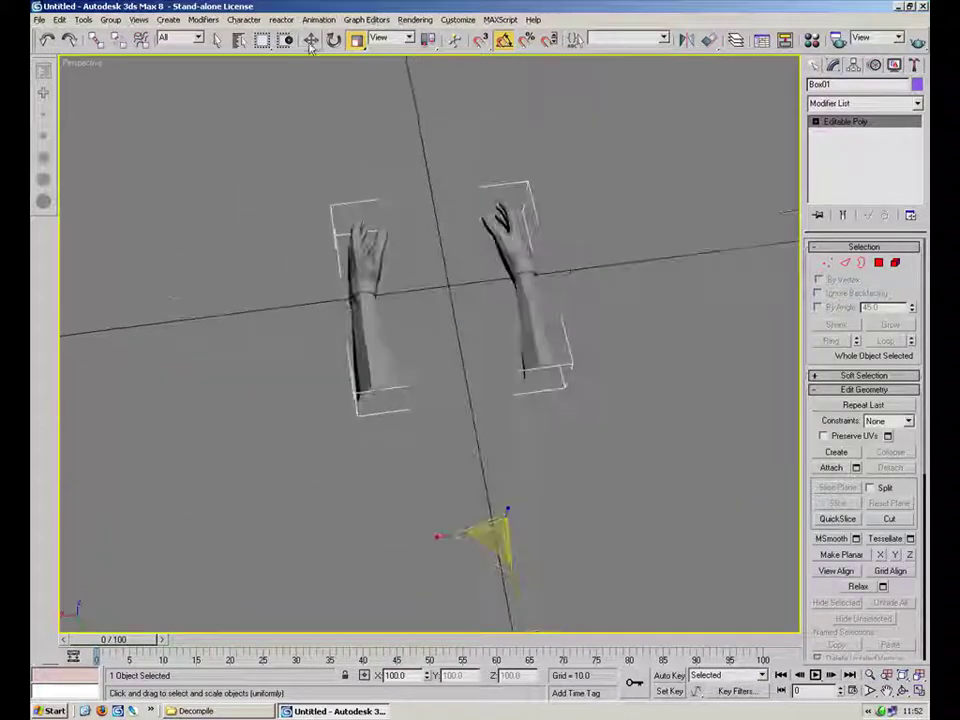
pyautogui.press('w')
pyautogui.moveTo(461, 536); pyautogui.dragTo(466, 535)
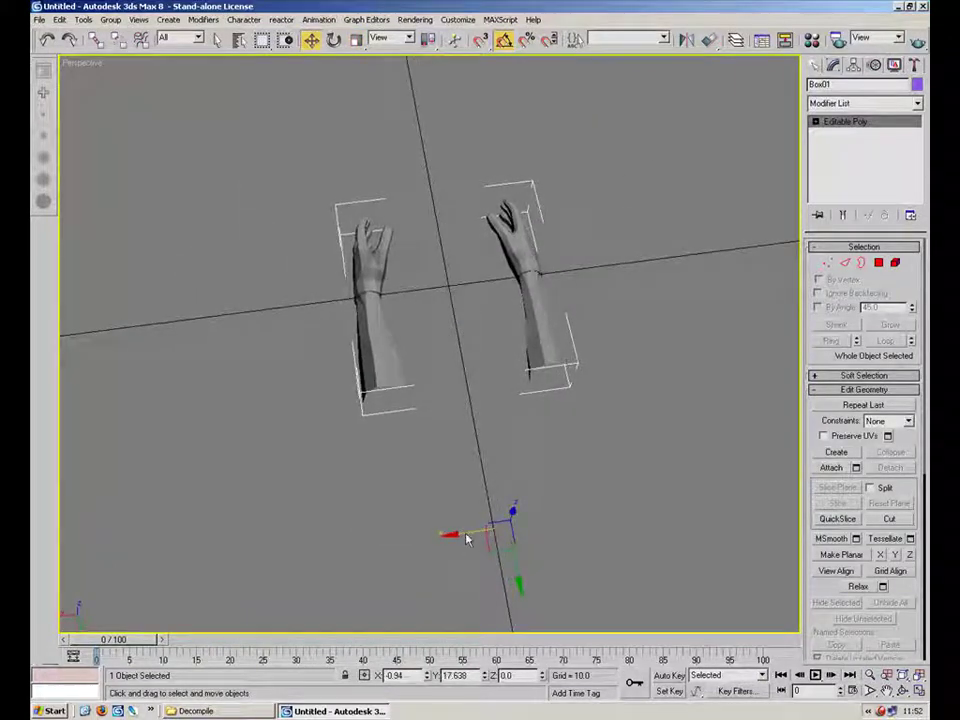
# - Center the arms mesh's pivot to the object and leave pivot-only editing
pyautogui.click(853, 65)
pyautogui.click(881, 154)
pyautogui.click(858, 229)
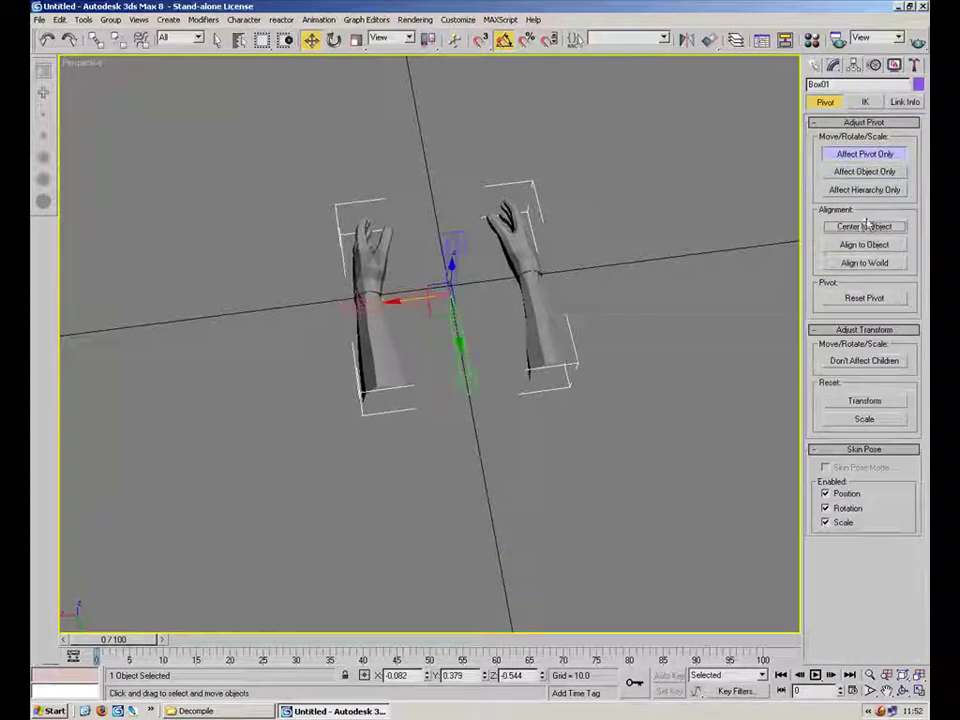
pyautogui.click(866, 155)
pyautogui.keyDown('alt'); pyautogui.moveTo(551, 253); pyautogui.dragTo(373, 266, button='middle'); pyautogui.keyUp('alt')
pyautogui.scroll(4, 373, 266)
pyautogui.keyDown('alt'); pyautogui.moveTo(467, 318); pyautogui.dragTo(632, 301, button='middle'); pyautogui.keyUp('alt')
pyautogui.keyDown('alt'); pyautogui.moveTo(480, 245); pyautogui.dragTo(568, 274, button='middle'); pyautogui.keyUp('alt')
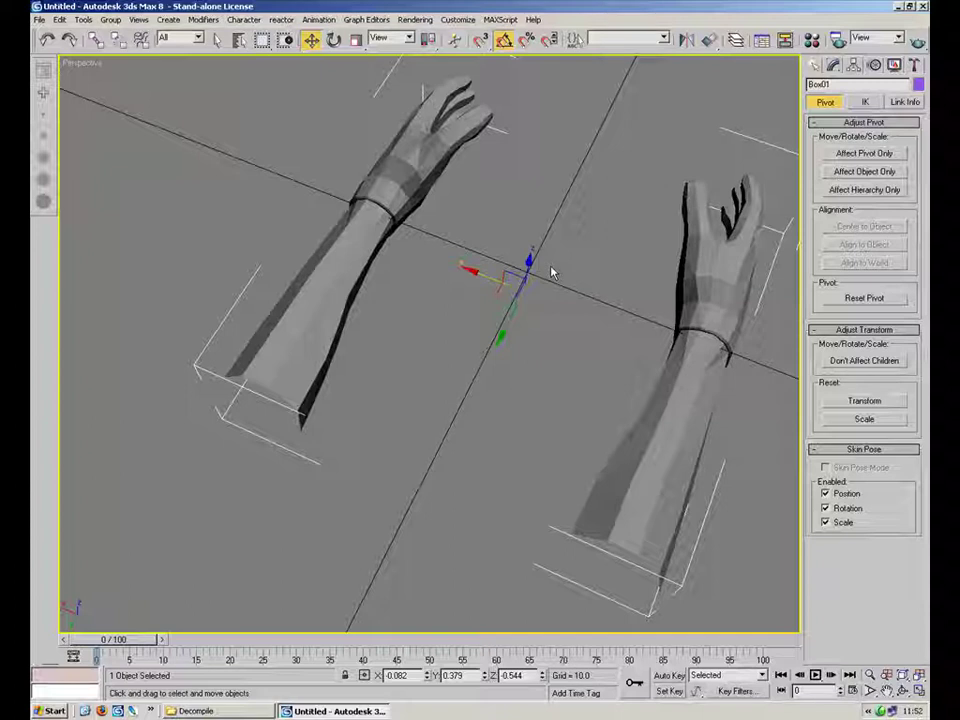
# - Delete all polygons of the arm on the negative X side and leave polygon selection
pyautogui.click(834, 65)
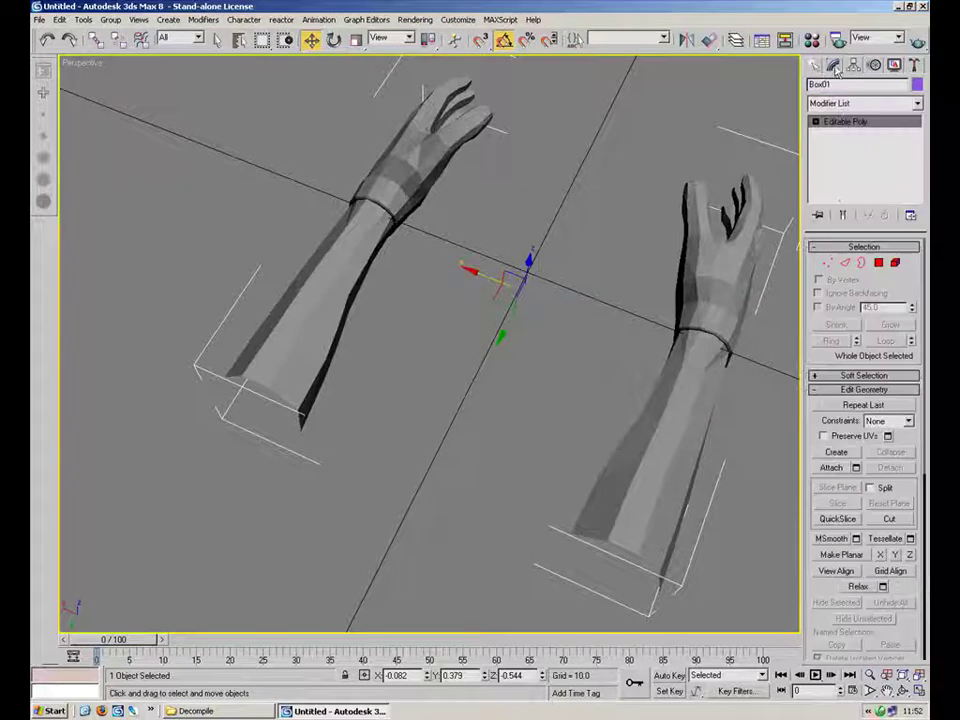
pyautogui.click(878, 262)
pyautogui.moveTo(598, 268); pyautogui.dragTo(531, 232, button='middle')
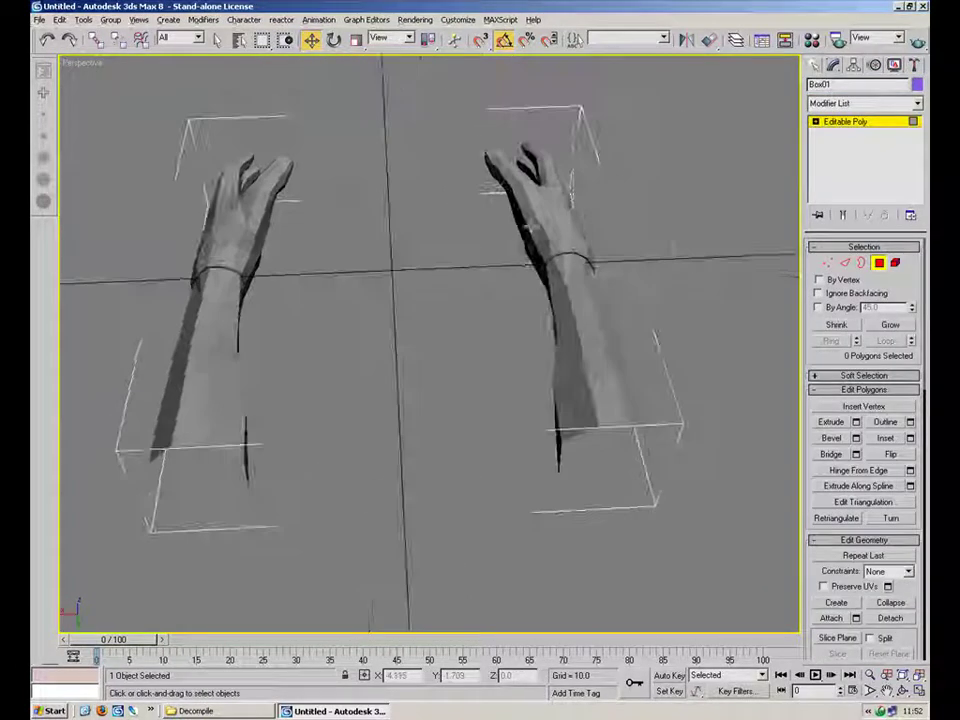
pyautogui.moveTo(450, 453); pyautogui.dragTo(381, 536)
pyautogui.press('Delete')
pyautogui.click(880, 265)
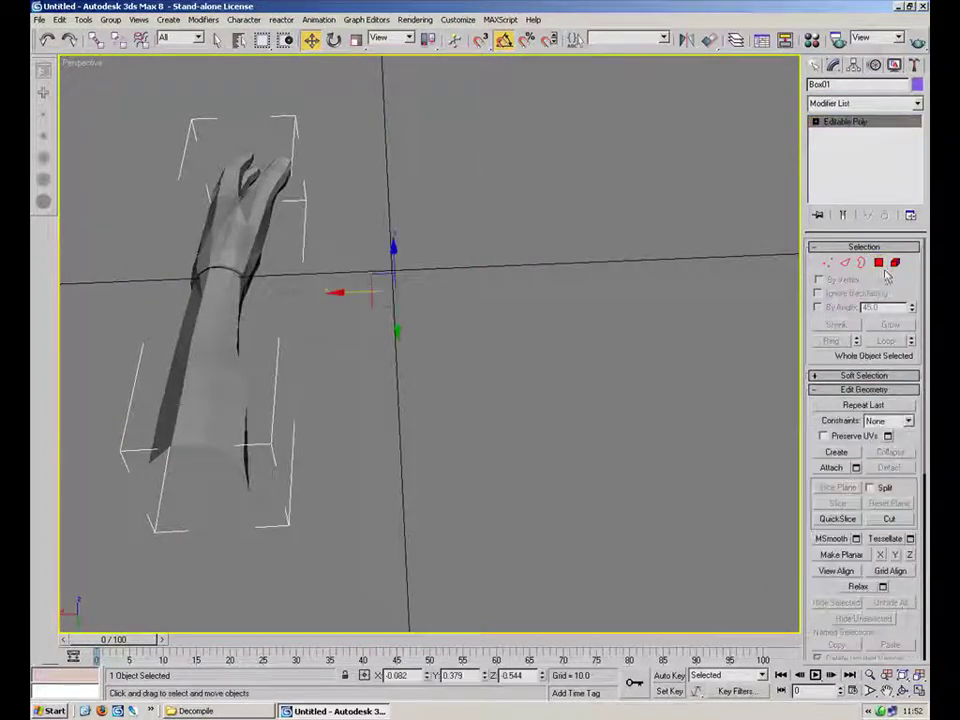
pyautogui.click(664, 338)
pyautogui.click(234, 304)
pyautogui.click(460, 265)
pyautogui.keyDown('alt'); pyautogui.moveTo(416, 304); pyautogui.dragTo(542, 212, button='middle'); pyautogui.keyUp('alt')
pyautogui.click(558, 318)
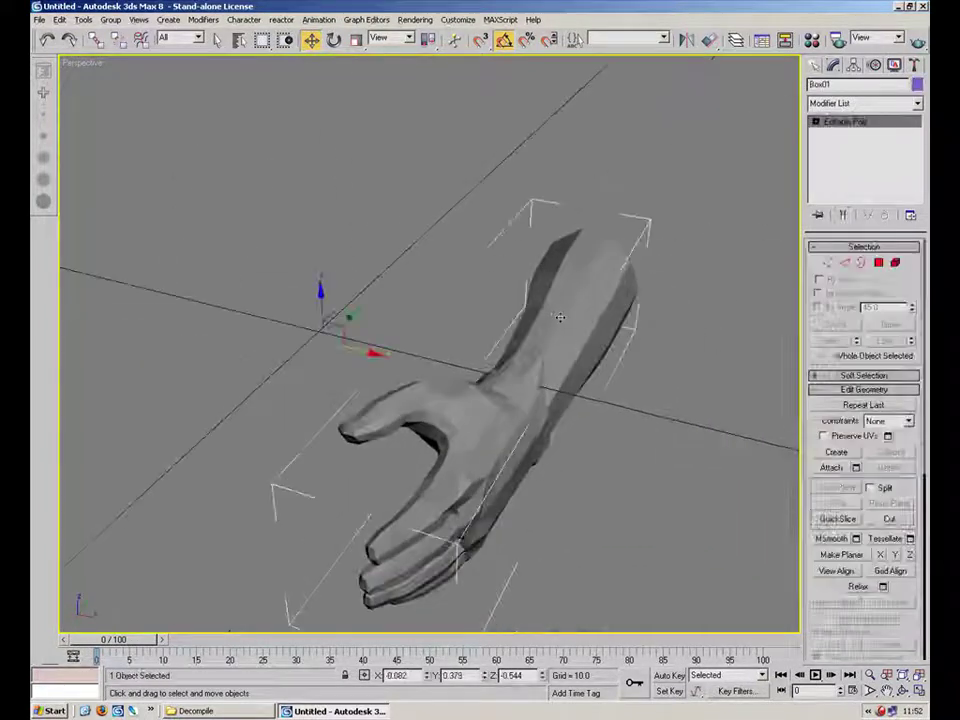
pyautogui.click(918, 103)
pyautogui.scroll(-15, 908, 484)
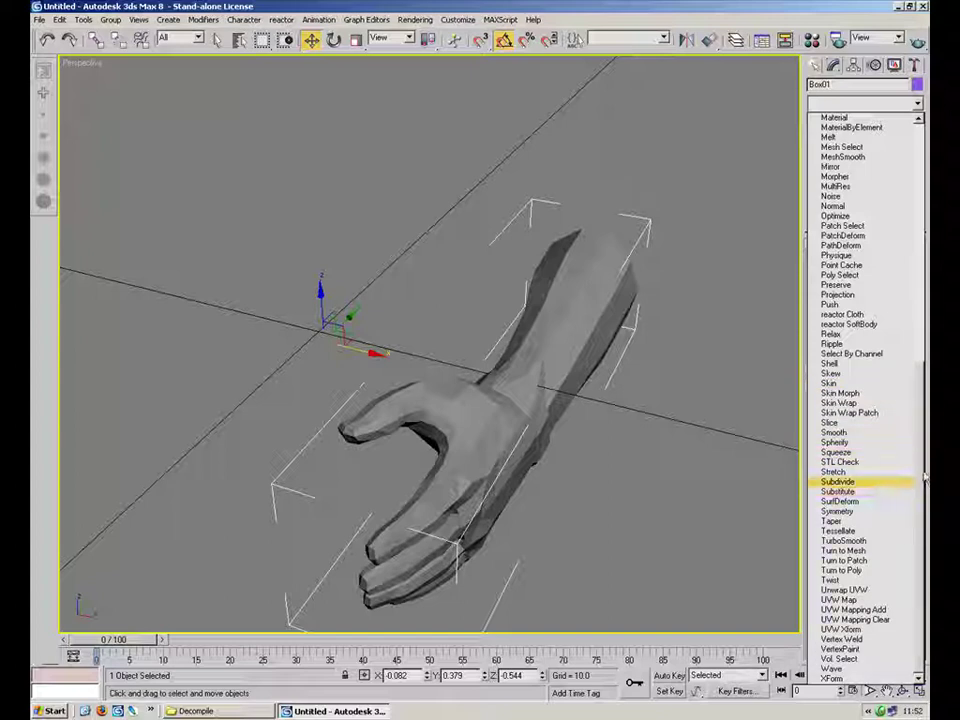
pyautogui.scroll(10, 924, 481)
pyautogui.scroll(-10, 922, 535)
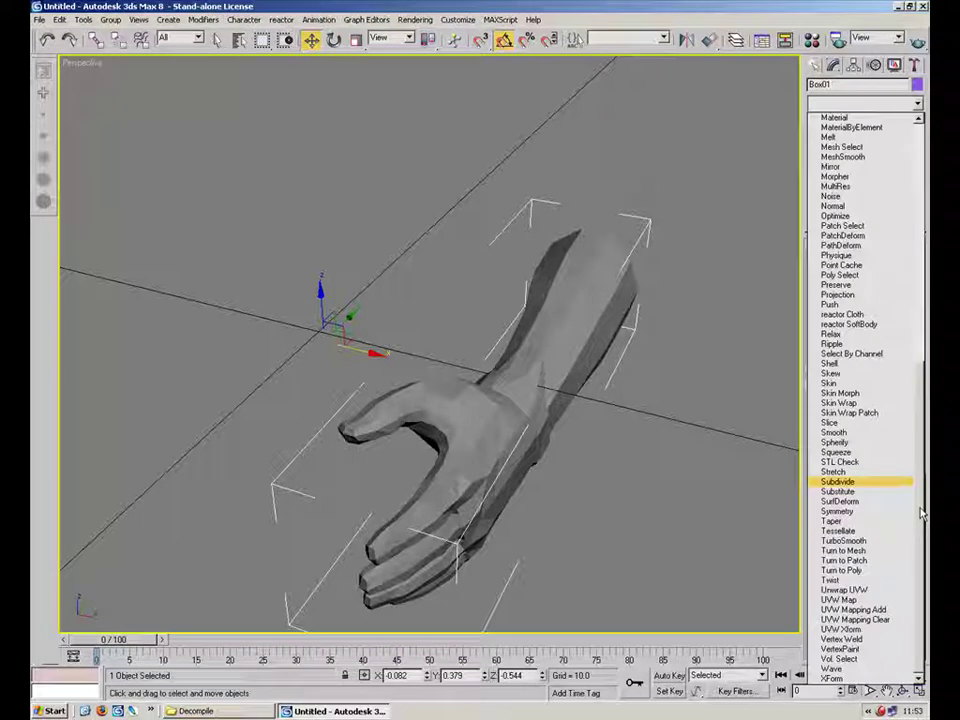
pyautogui.moveTo(921, 505); pyautogui.dragTo(921, 258)
pyautogui.click(590, 328)
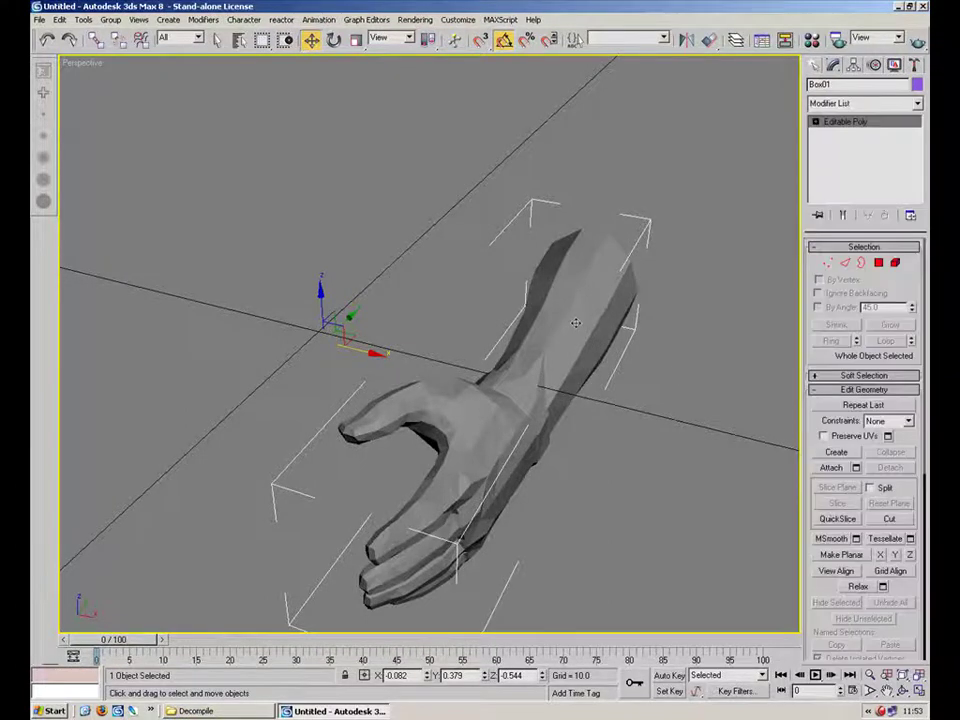
pyautogui.moveTo(590, 328); pyautogui.dragTo(572, 255, button='middle')
pyautogui.scroll(-3, 567, 250)
pyautogui.click(650, 315)
pyautogui.keyDown('alt'); pyautogui.moveTo(650, 315); pyautogui.dragTo(576, 231, button='middle'); pyautogui.keyUp('alt')
pyautogui.click(468, 303)
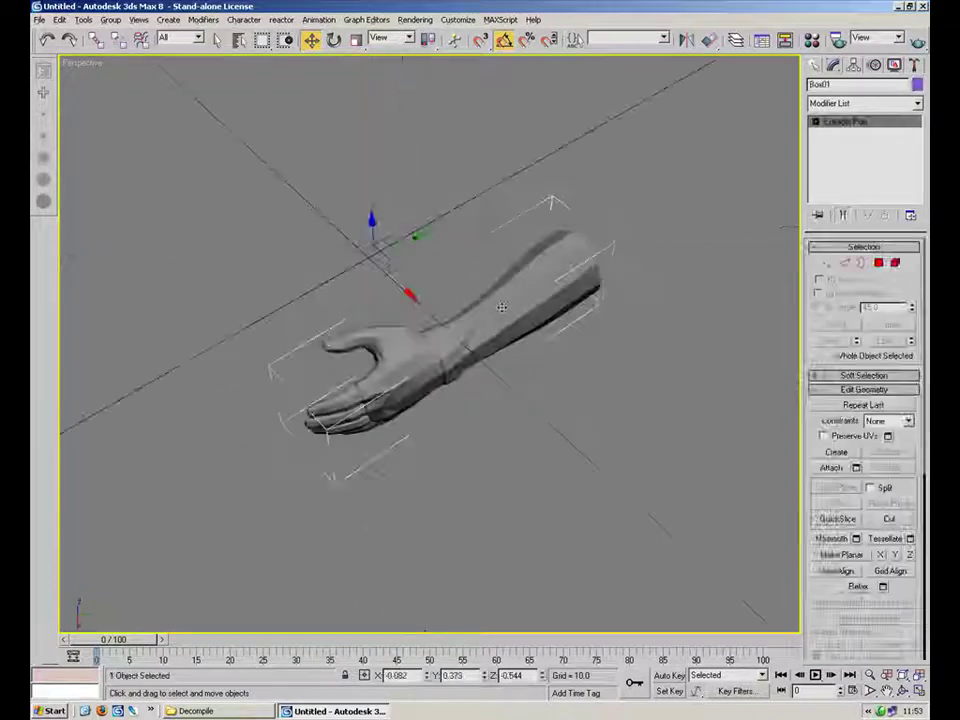
# - Convert the remaining arm to an editable poly and clone it as an independent copy
pyautogui.rightClick(468, 303)
pyautogui.moveTo(510, 422)
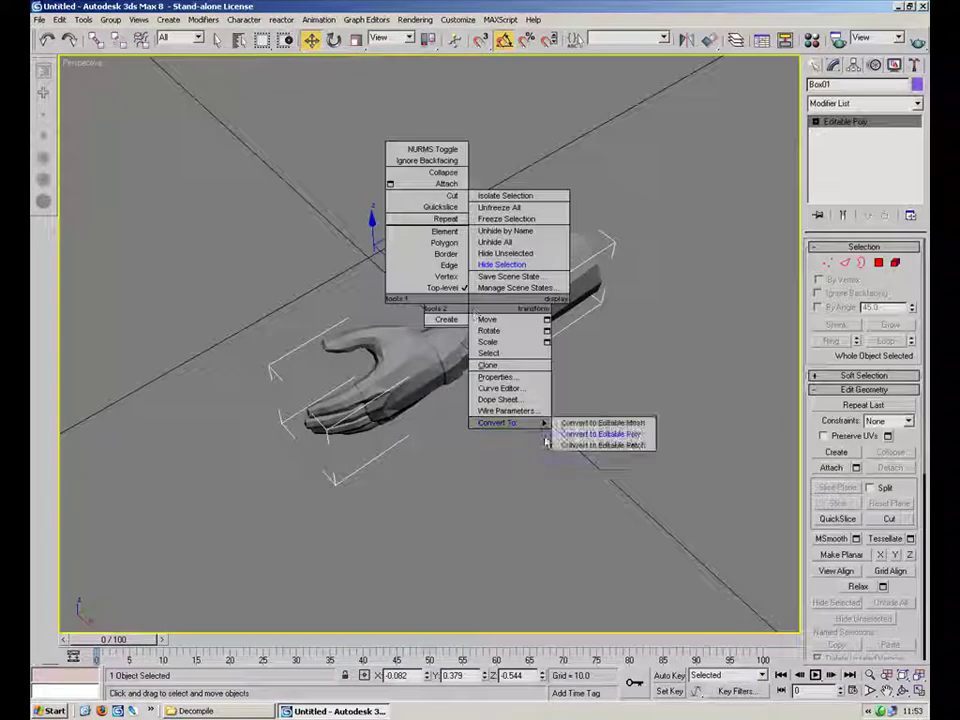
pyautogui.click(602, 434)
pyautogui.rightClick(499, 322)
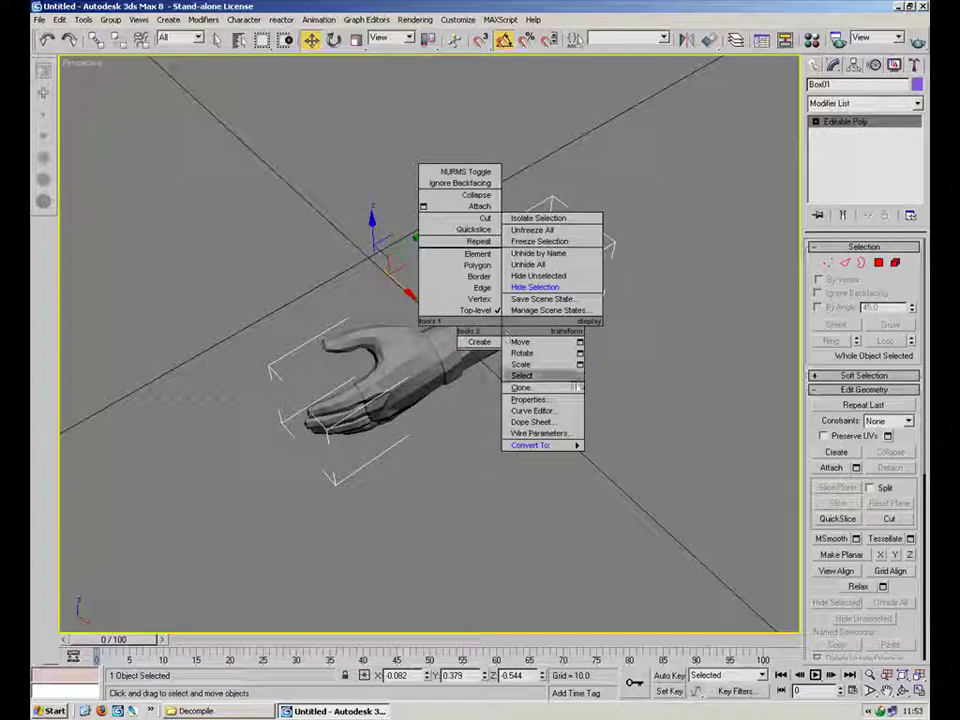
pyautogui.click(521, 387)
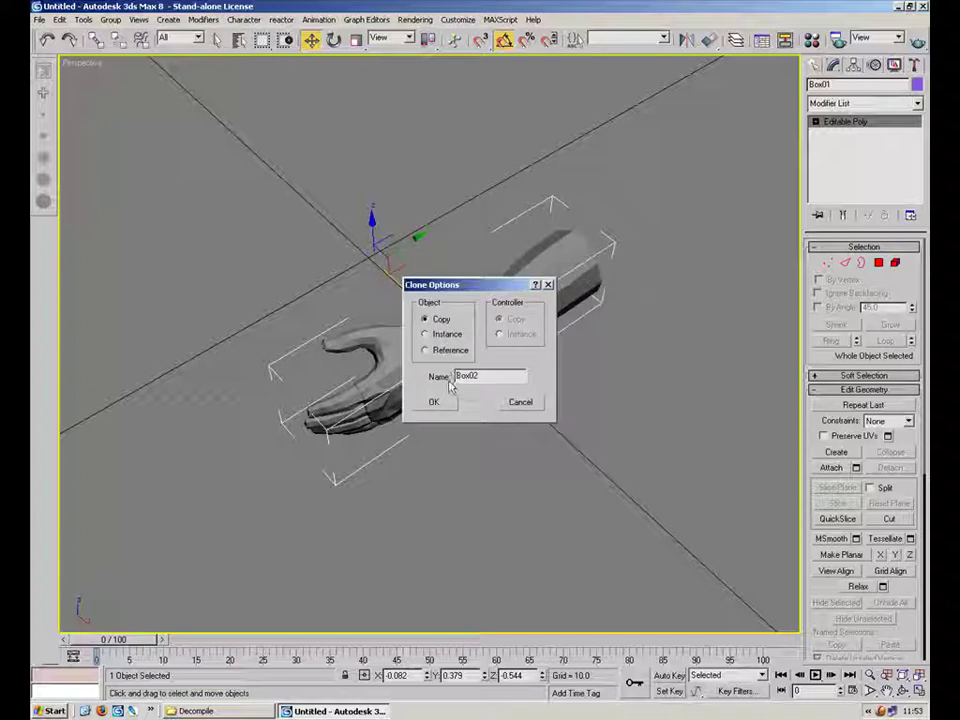
pyautogui.click(437, 402)
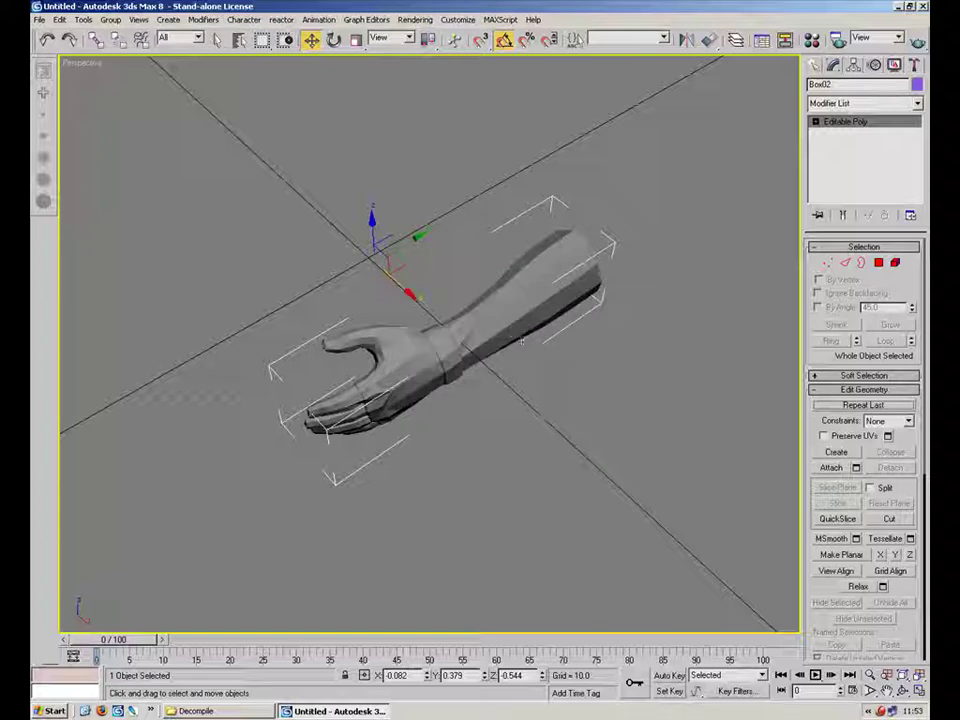
# - Hide everything except the cloned arm and rename the clone Rig
pyautogui.click(494, 324)
pyautogui.rightClick(516, 286)
pyautogui.click(546, 243)
pyautogui.click(540, 300)
pyautogui.moveTo(840, 86); pyautogui.dragTo(657, 93)
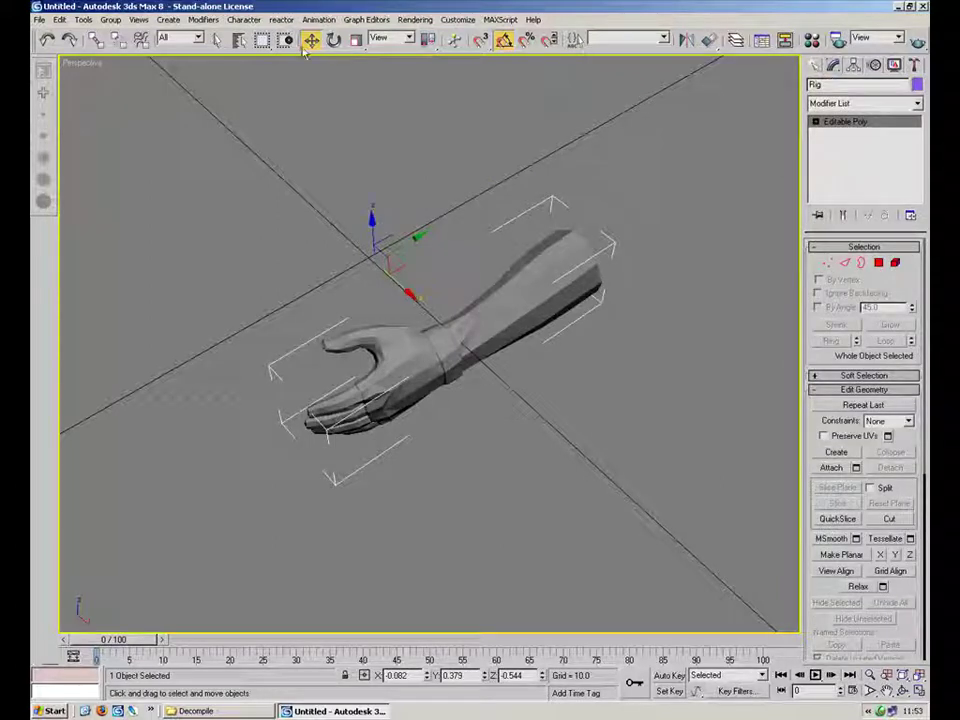
# - Delete the forearm polygons of the Rig mesh, leaving only the hand
pyautogui.click(879, 266)
pyautogui.click(879, 266)
pyautogui.click(879, 267)
pyautogui.keyDown('alt'); pyautogui.moveTo(665, 240); pyautogui.dragTo(575, 208, button='middle'); pyautogui.keyUp('alt')
pyautogui.scroll(3, 600, 205)
pyautogui.moveTo(740, 131); pyautogui.dragTo(405, 477)
pyautogui.press('Delete')
# - Remove the leftover sliver polygons around the open wrist edge, working in wireframe display, and clear the selection
pyautogui.keyDown('alt'); pyautogui.moveTo(450, 332); pyautogui.dragTo(654, 394, button='middle'); pyautogui.keyUp('alt')
pyautogui.scroll(3, 654, 394)
pyautogui.scroll(3, 493, 307)
pyautogui.keyDown('alt'); pyautogui.moveTo(493, 307); pyautogui.dragTo(337, 357, button='middle'); pyautogui.keyUp('alt')
pyautogui.scroll(2, 337, 357)
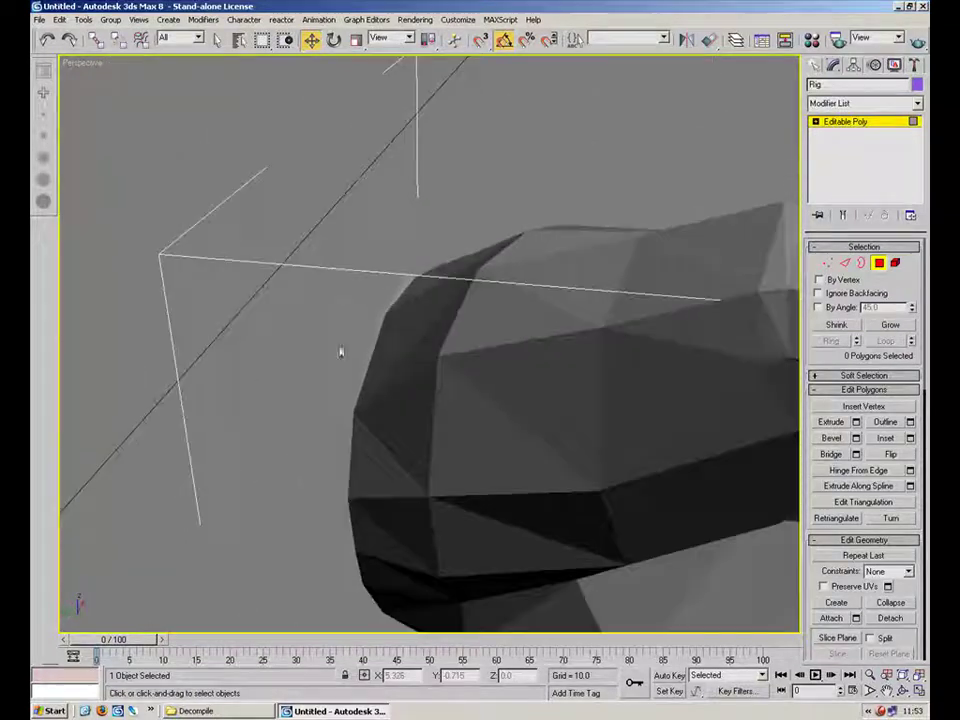
pyautogui.press('F3')
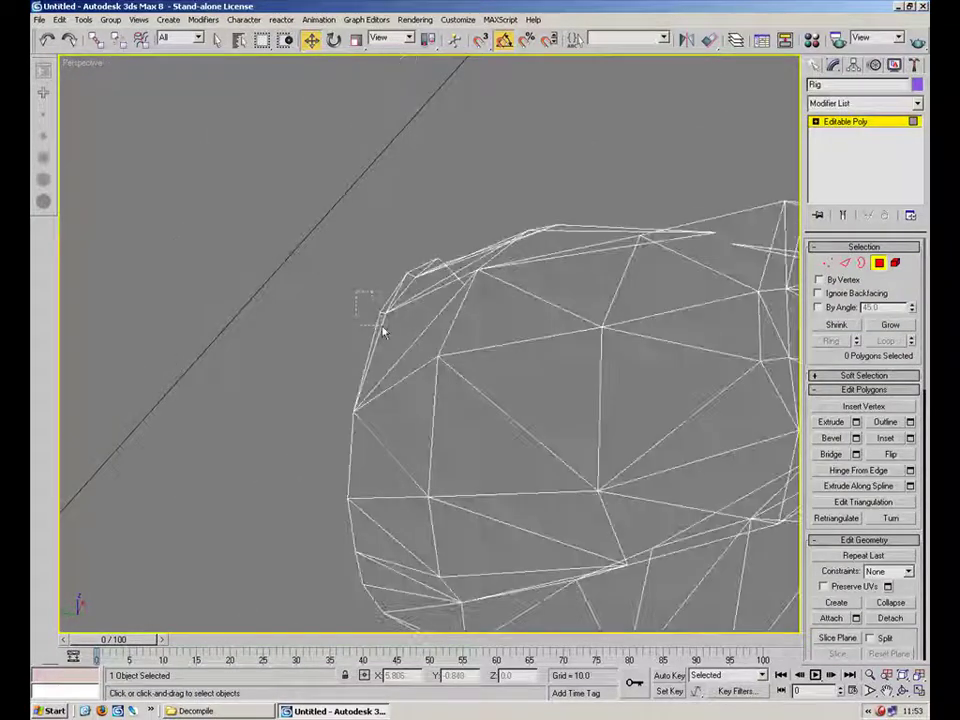
pyautogui.moveTo(381, 322); pyautogui.dragTo(381, 322)
pyautogui.keyDown('ctrl'); pyautogui.moveTo(412, 271); pyautogui.dragTo(413, 281); pyautogui.keyUp('ctrl')
pyautogui.moveTo(512, 270)
pyautogui.keyDown('alt'); pyautogui.mouseDown(button='middle')
pyautogui.moveTo(246, 223)
pyautogui.moveTo(549, 265)
pyautogui.moveTo(521, 273)
pyautogui.mouseUp(button='middle'); pyautogui.keyUp('alt')
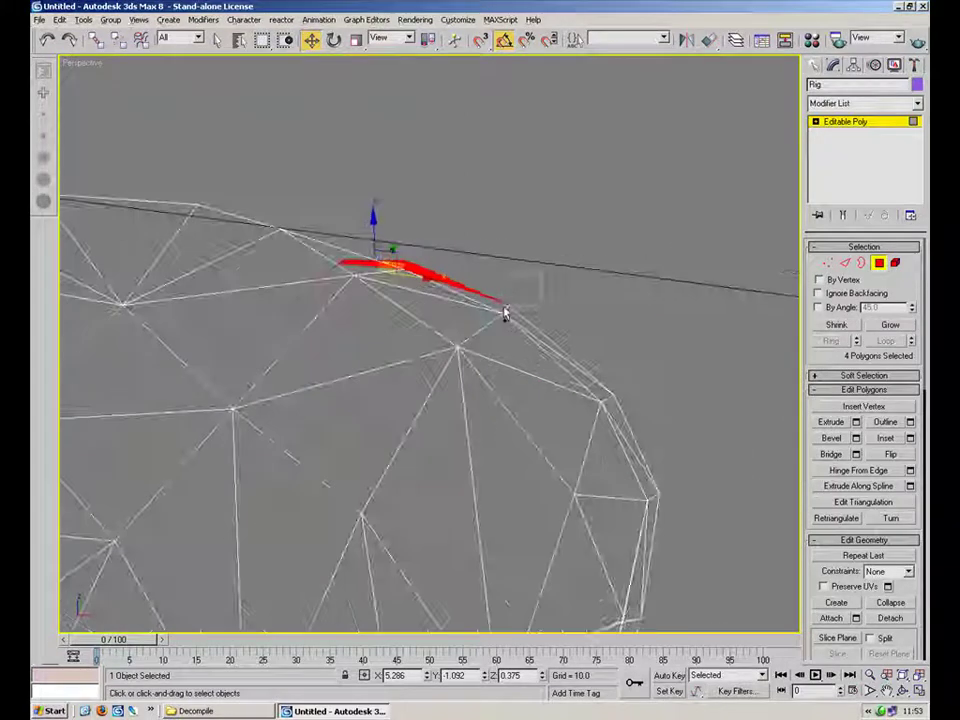
pyautogui.keyDown('ctrl'); pyautogui.moveTo(504, 308); pyautogui.dragTo(515, 311); pyautogui.keyUp('ctrl')
pyautogui.keyDown('ctrl'); pyautogui.click(628, 428); pyautogui.keyUp('ctrl')
pyautogui.keyDown('ctrl'); pyautogui.click(658, 520); pyautogui.keyUp('ctrl')
pyautogui.keyDown('alt'); pyautogui.moveTo(658, 520); pyautogui.dragTo(528, 218, button='middle'); pyautogui.keyUp('alt')
pyautogui.keyDown('ctrl'); pyautogui.click(518, 518); pyautogui.keyUp('ctrl')
pyautogui.keyDown('alt'); pyautogui.moveTo(518, 518); pyautogui.dragTo(534, 309, button='middle'); pyautogui.keyUp('alt')
pyautogui.click(633, 274)
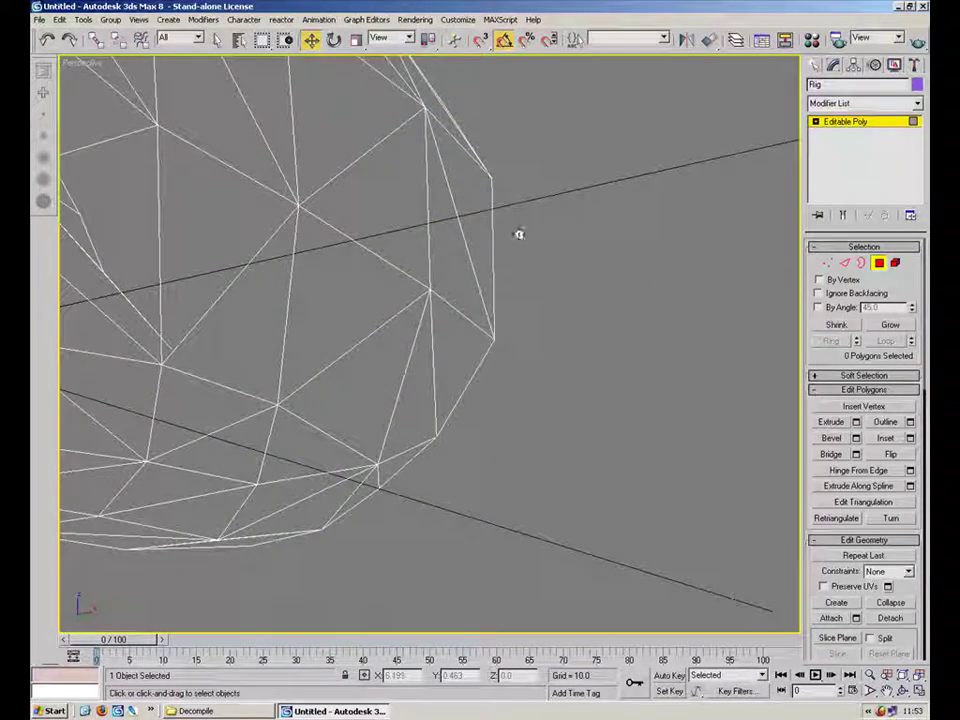
# - Return the view to shaded display with edged faces, staying in polygon selection on the Rig mesh
pyautogui.press('F3')
pyautogui.moveTo(521, 243)
pyautogui.keyDown('alt'); pyautogui.mouseDown(button='middle')
pyautogui.moveTo(408, 268)
pyautogui.moveTo(491, 281)
pyautogui.moveTo(489, 259)
pyautogui.moveTo(529, 227)
pyautogui.moveTo(520, 265)
pyautogui.moveTo(497, 268)
pyautogui.mouseUp(button='middle'); pyautogui.keyUp('alt')
pyautogui.press('F4')
pyautogui.scroll(-5, 529, 227)
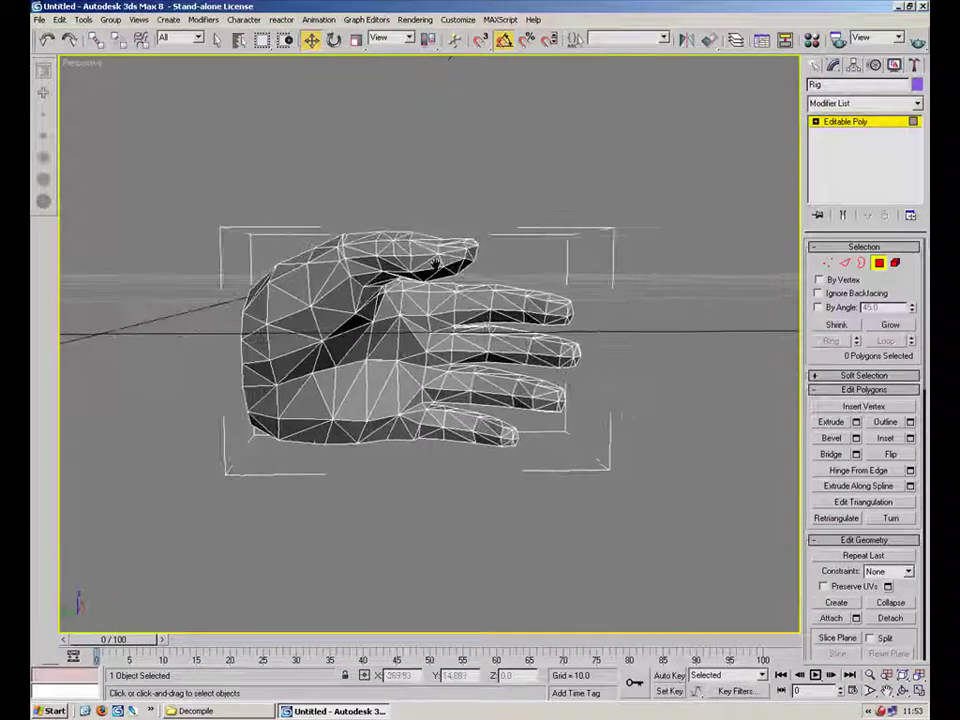
pyautogui.scroll(5, 497, 268)
pyautogui.click(878, 266)
pyautogui.click(878, 266)
# - Detach the polygons of the thumb's tip segment as a separate object
pyautogui.keyDown('alt'); pyautogui.moveTo(345, 186); pyautogui.dragTo(405, 270, button='middle'); pyautogui.keyUp('alt')
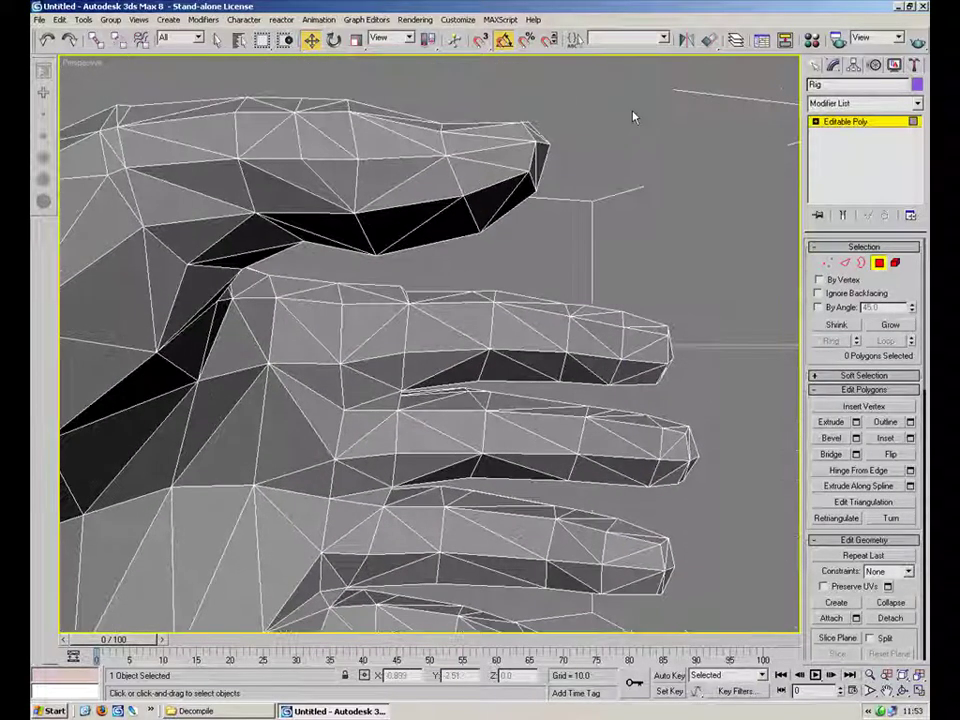
pyautogui.moveTo(449, 239); pyautogui.dragTo(422, 267)
pyautogui.keyDown('alt'); pyautogui.moveTo(422, 267); pyautogui.dragTo(363, 354, button='middle'); pyautogui.keyUp('alt')
pyautogui.scroll(3, 363, 354)
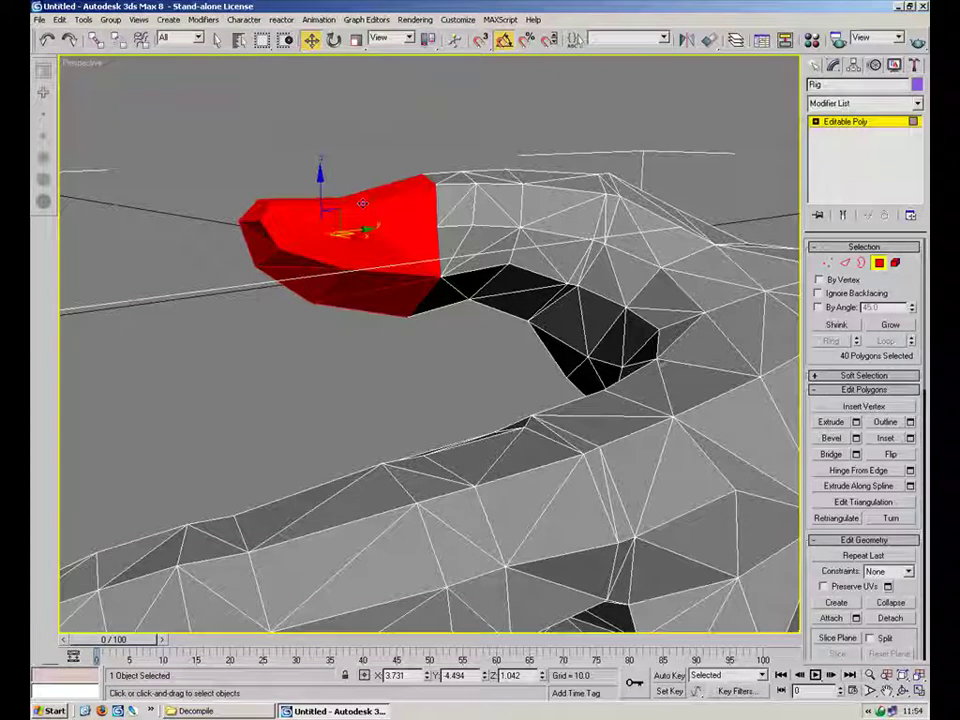
pyautogui.click(891, 617)
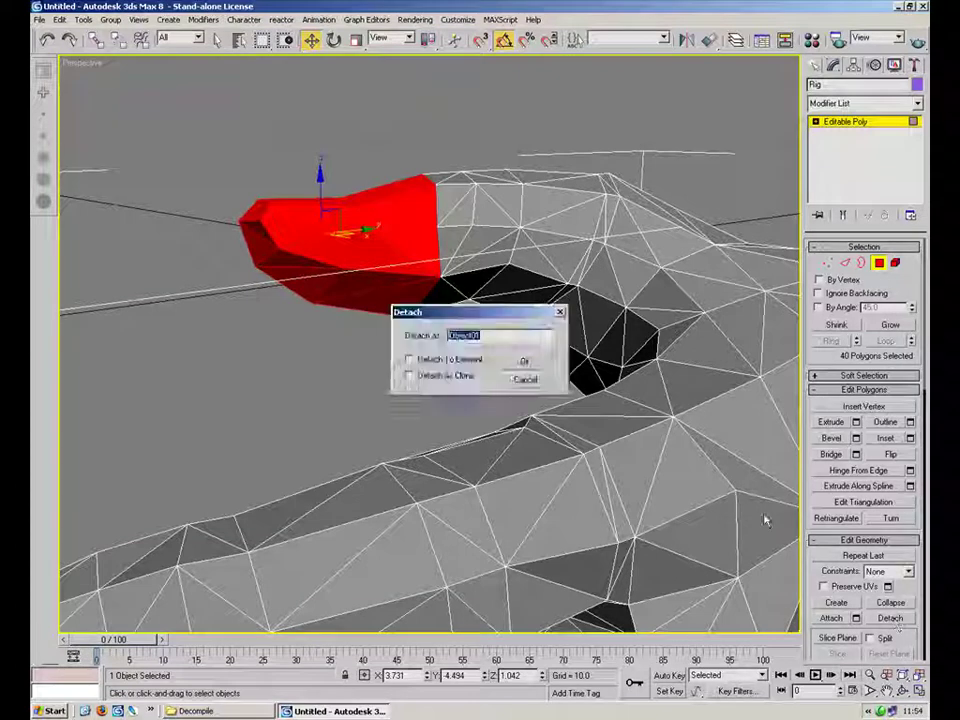
pyautogui.click(528, 364)
# - Detach the polygons of the thumb's middle segment as a separate object, leaving the joint strip beside the tip
pyautogui.moveTo(535, 206); pyautogui.dragTo(332, 242, button='middle')
pyautogui.moveTo(375, 240); pyautogui.dragTo(346, 316)
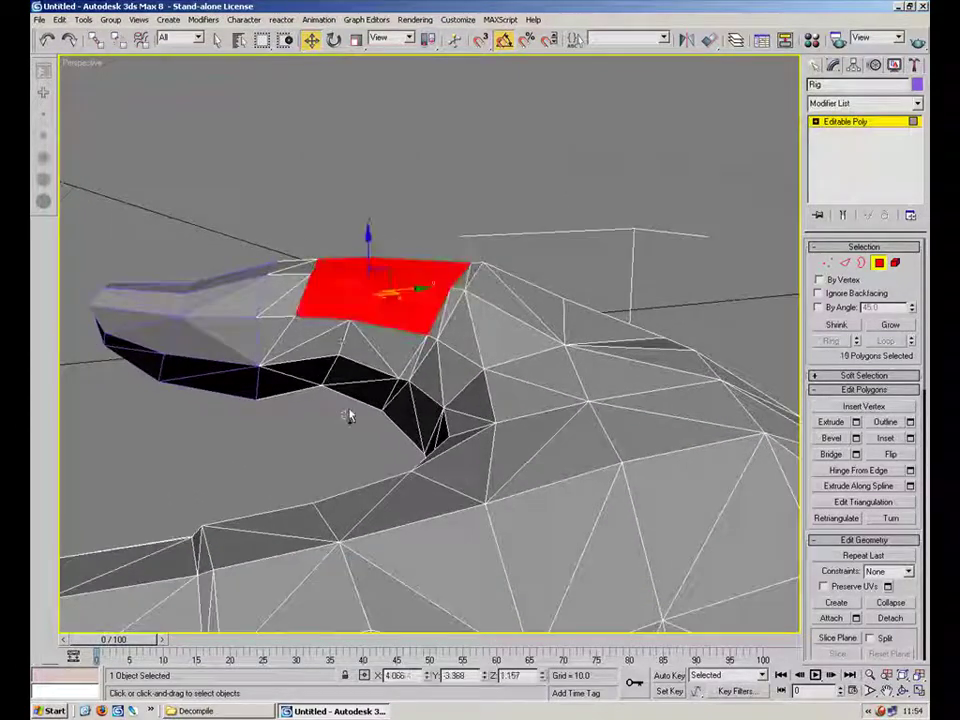
pyautogui.keyDown('ctrl'); pyautogui.moveTo(344, 424); pyautogui.dragTo(347, 330); pyautogui.keyUp('ctrl')
pyautogui.keyDown('ctrl'); pyautogui.moveTo(298, 418); pyautogui.dragTo(303, 373); pyautogui.keyUp('ctrl')
pyautogui.keyDown('alt'); pyautogui.moveTo(303, 373); pyautogui.dragTo(410, 335, button='middle'); pyautogui.keyUp('alt')
pyautogui.scroll(-4, 555, 311)
pyautogui.moveTo(410, 335); pyautogui.dragTo(422, 321, button='middle')
pyautogui.press('z')
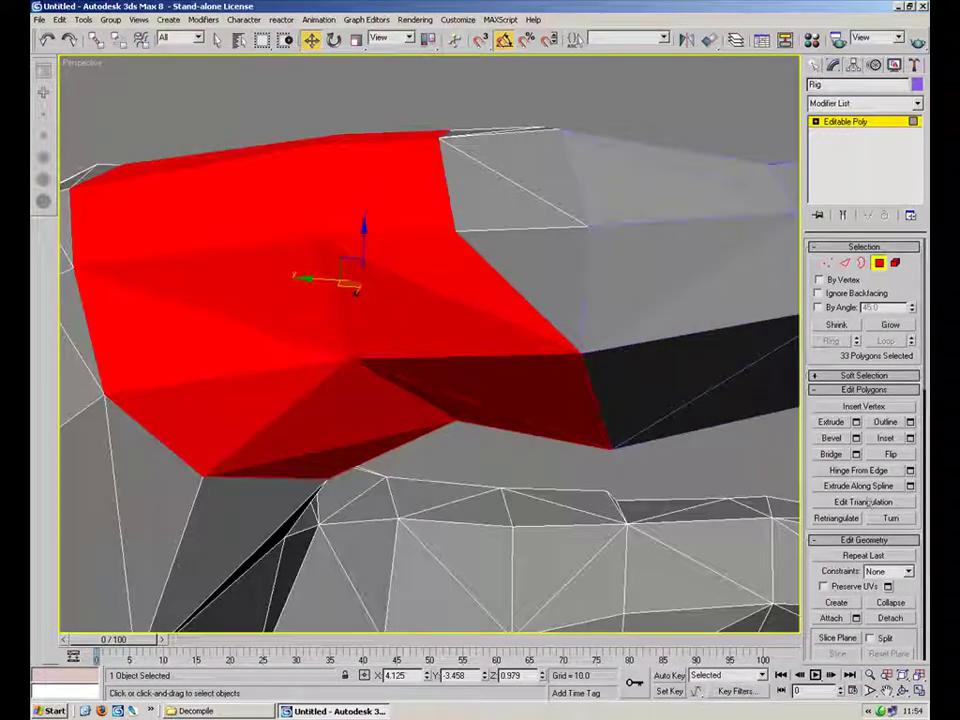
pyautogui.click(890, 619)
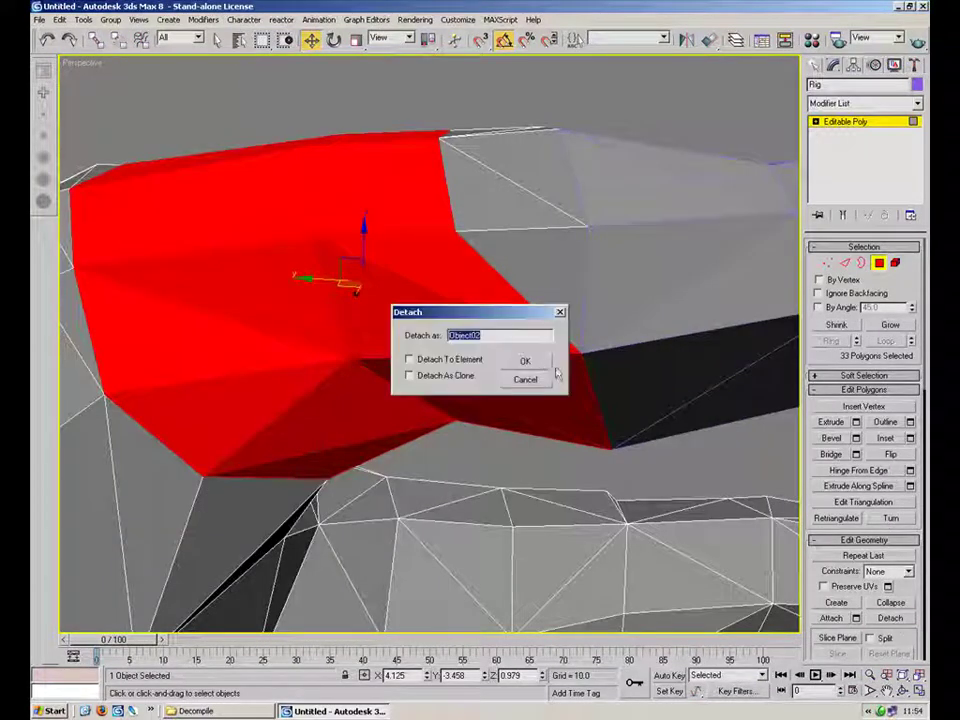
pyautogui.click(525, 361)
# - Select all polygons of the thumb base running down to the wrist and detach them as a separate object
pyautogui.scroll(5, 521, 291)
pyautogui.scroll(-5, 553, 306)
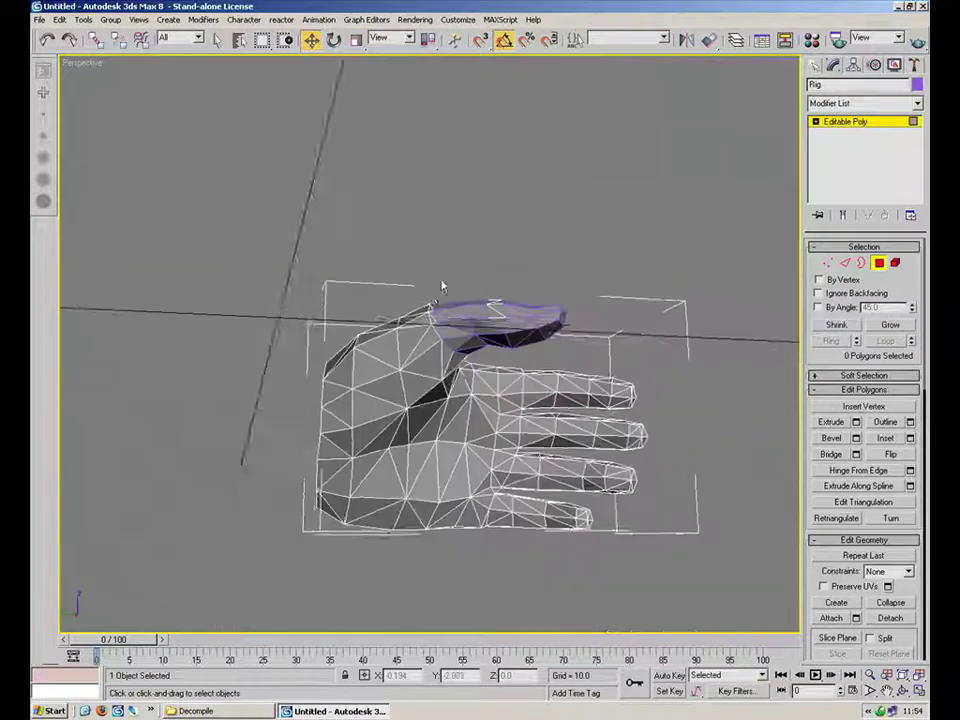
pyautogui.keyDown('alt'); pyautogui.moveTo(443, 281); pyautogui.dragTo(411, 274, button='middle'); pyautogui.keyUp('alt')
pyautogui.scroll(4, 303, 178)
pyautogui.moveTo(239, 110); pyautogui.dragTo(466, 243)
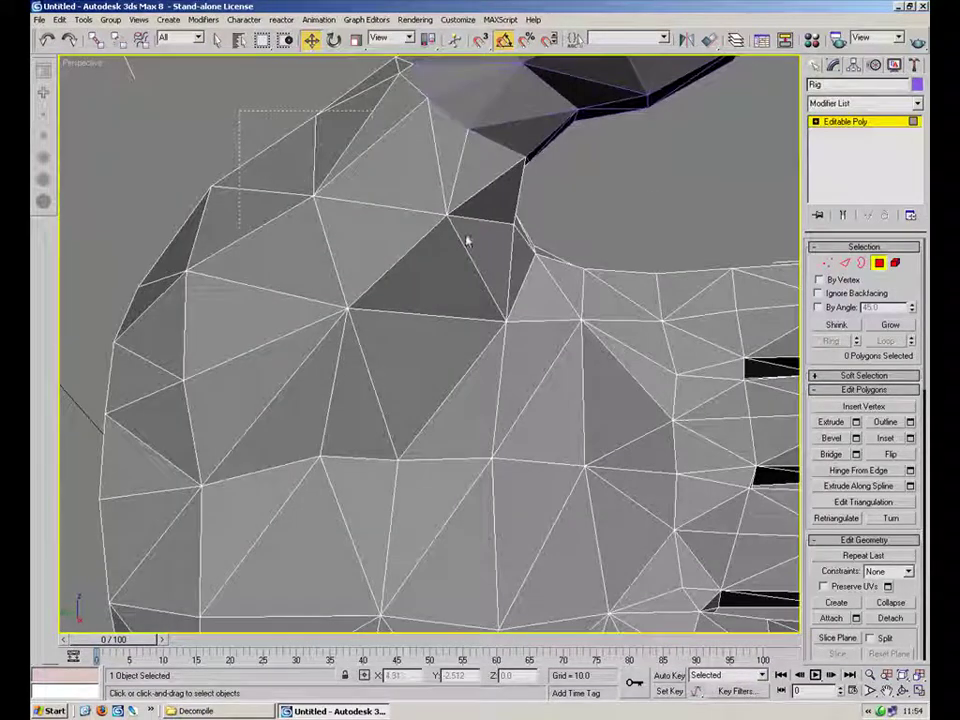
pyautogui.moveTo(371, 233); pyautogui.dragTo(371, 233)
pyautogui.keyDown('ctrl'); pyautogui.moveTo(273, 375); pyautogui.dragTo(254, 387); pyautogui.keyUp('ctrl')
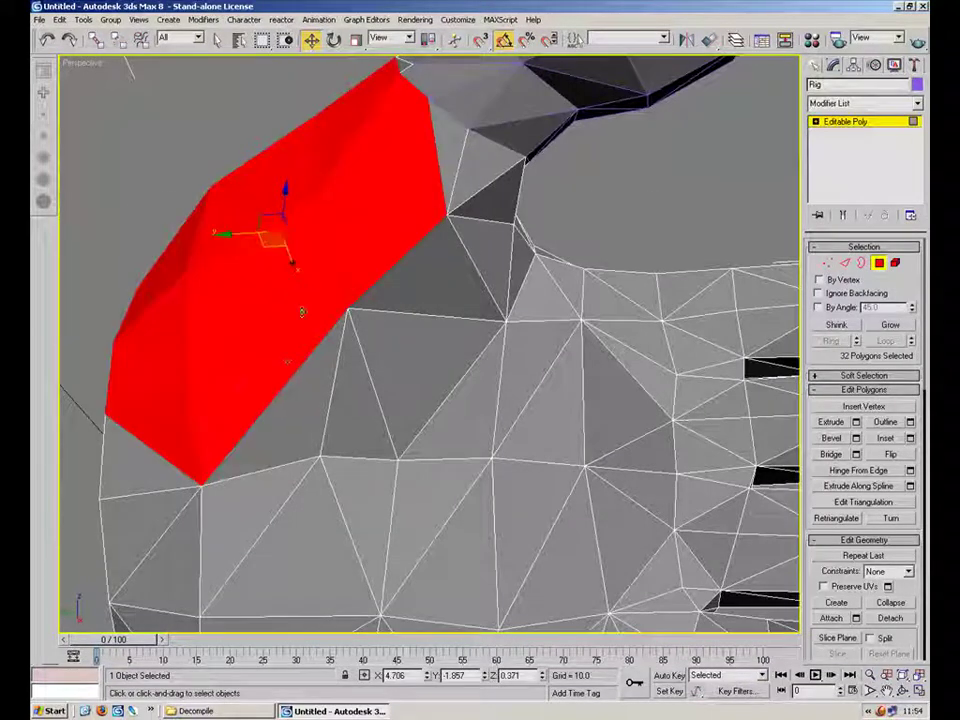
pyautogui.keyDown('ctrl'); pyautogui.click(323, 384); pyautogui.keyUp('ctrl')
pyautogui.keyDown('ctrl'); pyautogui.click(360, 389); pyautogui.keyUp('ctrl')
pyautogui.keyDown('ctrl'); pyautogui.click(412, 365); pyautogui.keyUp('ctrl')
pyautogui.keyDown('ctrl'); pyautogui.click(435, 301); pyautogui.keyUp('ctrl')
pyautogui.keyDown('ctrl'); pyautogui.click(481, 256); pyautogui.keyUp('ctrl')
pyautogui.keyDown('ctrl'); pyautogui.click(509, 246); pyautogui.keyUp('ctrl')
pyautogui.keyDown('ctrl'); pyautogui.moveTo(437, 254); pyautogui.dragTo(557, 251); pyautogui.keyUp('ctrl')
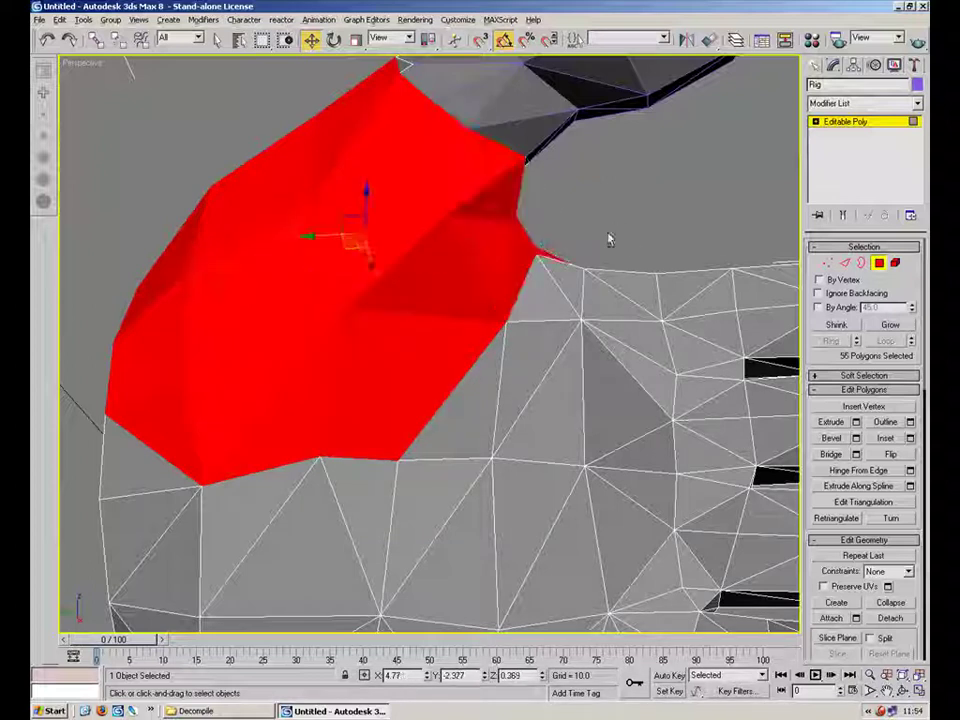
pyautogui.keyDown('alt'); pyautogui.moveTo(628, 277); pyautogui.dragTo(505, 235, button='middle'); pyautogui.keyUp('alt')
pyautogui.keyDown('ctrl'); pyautogui.click(537, 188); pyautogui.keyUp('ctrl')
pyautogui.keyDown('alt'); pyautogui.moveTo(665, 180); pyautogui.dragTo(514, 188, button='middle'); pyautogui.keyUp('alt')
pyautogui.keyDown('alt'); pyautogui.moveTo(543, 287); pyautogui.dragTo(576, 367, button='middle'); pyautogui.keyUp('alt')
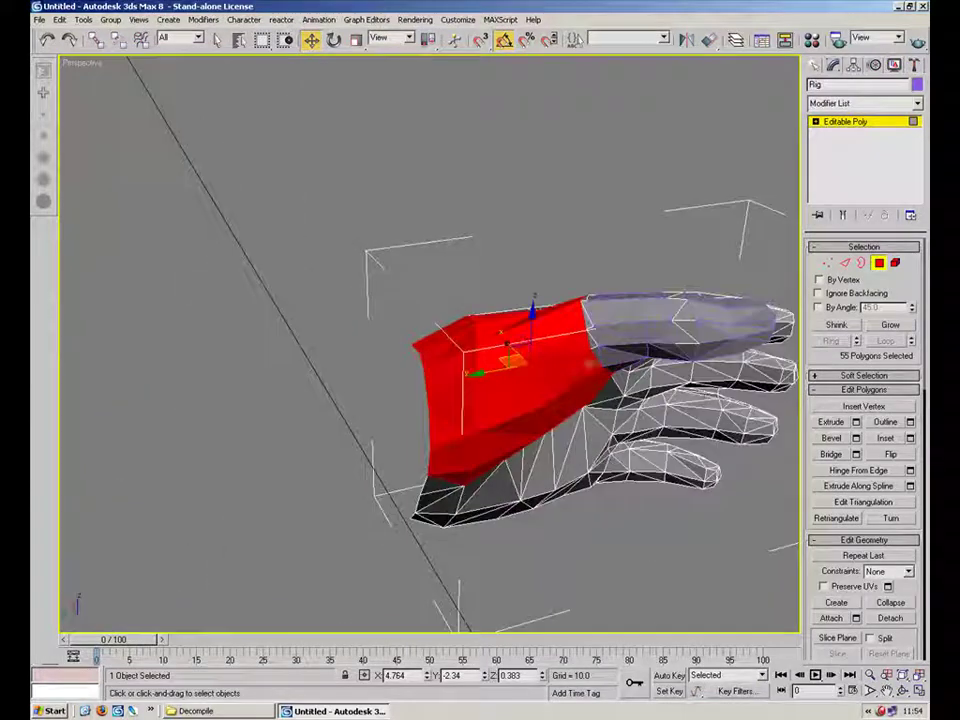
pyautogui.click(894, 618)
pyautogui.press('Return')
# - Detach the polygons of the index finger's tip segment as a separate object
pyautogui.keyDown('alt'); pyautogui.moveTo(622, 300); pyautogui.dragTo(715, 284, button='middle'); pyautogui.keyUp('alt')
pyautogui.scroll(4, 657, 319)
pyautogui.moveTo(296, 370); pyautogui.dragTo(355, 383)
pyautogui.keyDown('alt'); pyautogui.moveTo(355, 383); pyautogui.dragTo(789, 430, button='middle'); pyautogui.keyUp('alt')
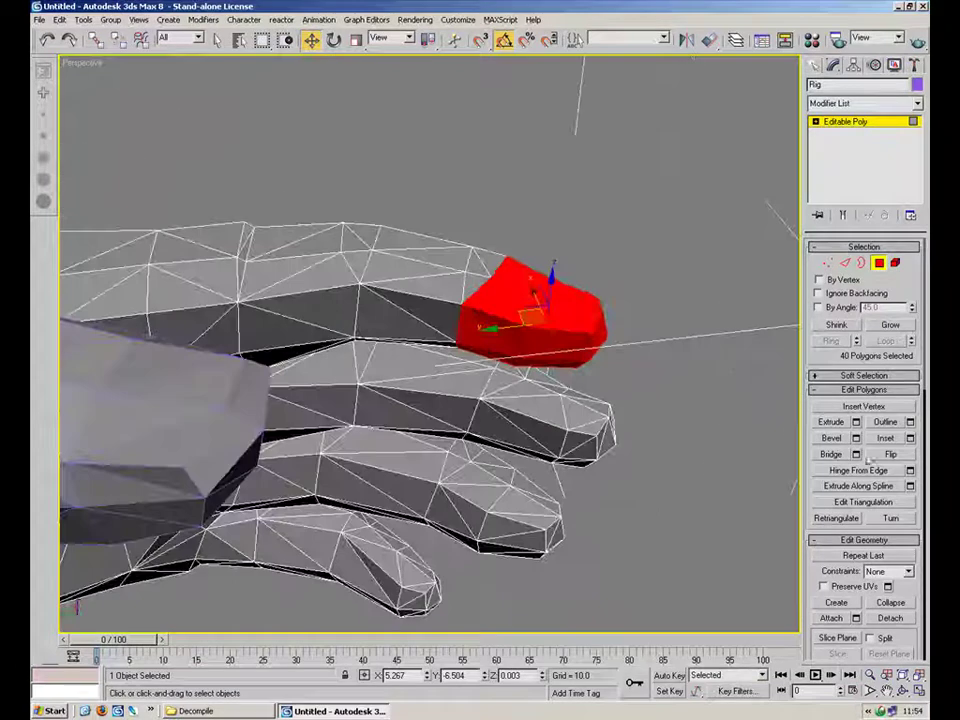
pyautogui.click(890, 618)
pyautogui.click(589, 399)
# - Detach the index finger's middle and base segments as two separate objects
pyautogui.keyDown('alt'); pyautogui.moveTo(481, 301); pyautogui.dragTo(442, 236, button='middle'); pyautogui.keyUp('alt')
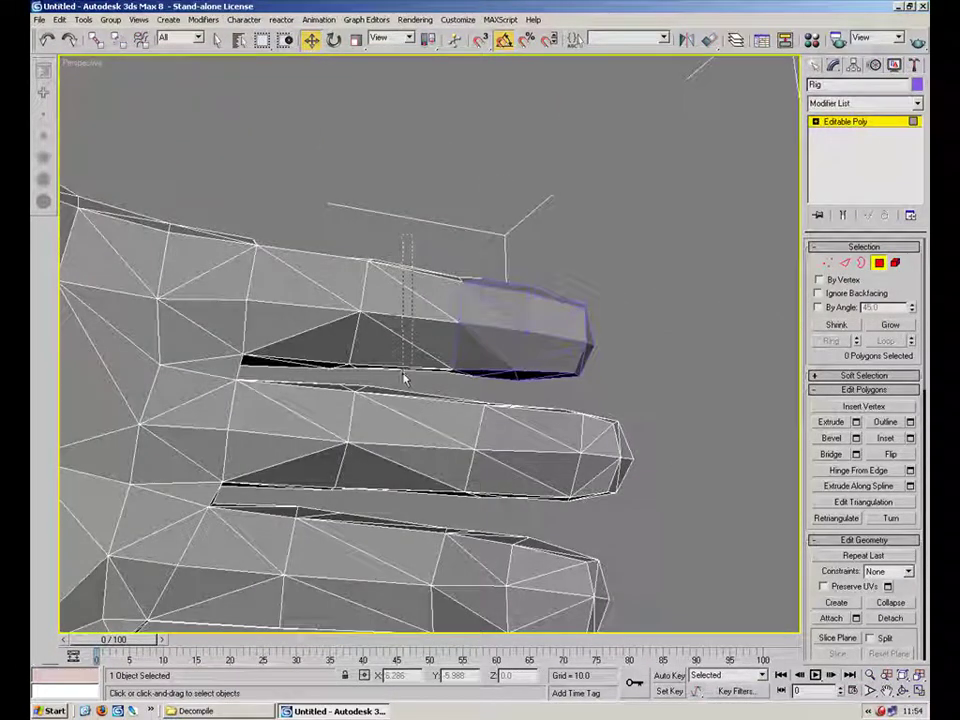
pyautogui.moveTo(405, 378); pyautogui.dragTo(406, 376)
pyautogui.click(619, 334)
pyautogui.keyDown('alt'); pyautogui.moveTo(619, 334); pyautogui.dragTo(271, 337, button='middle'); pyautogui.keyUp('alt')
pyautogui.moveTo(483, 366); pyautogui.dragTo(507, 362)
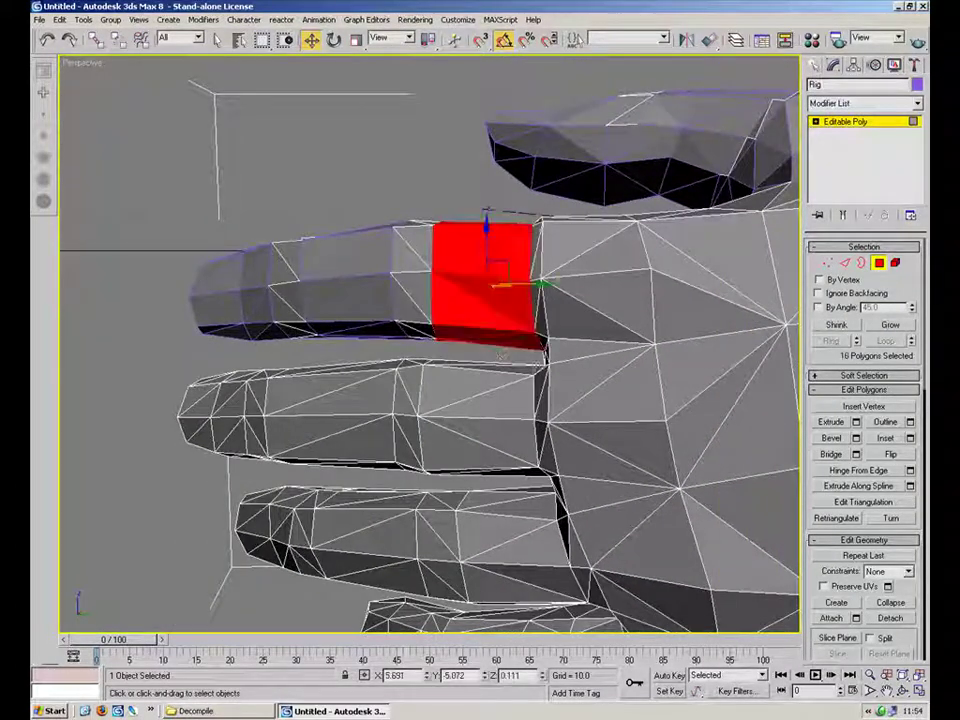
pyautogui.click(900, 625)
pyautogui.press('Return')
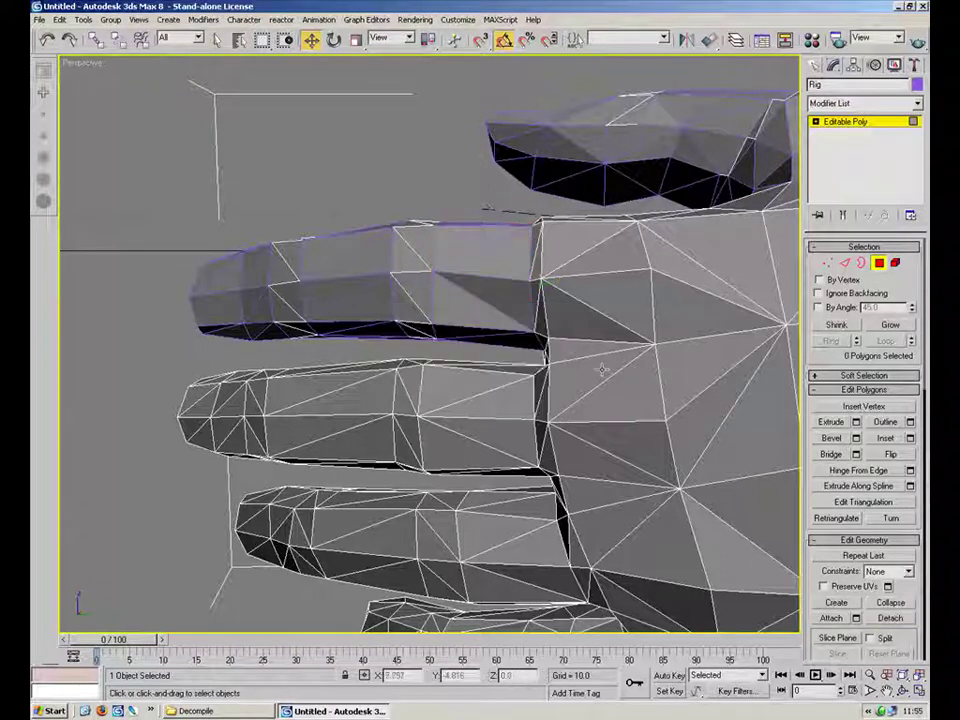
# - Detach the polygons of the middle finger's base segment as a separate object
pyautogui.moveTo(559, 337)
pyautogui.keyDown('alt'); pyautogui.mouseDown(button='middle')
pyautogui.moveTo(574, 437)
pyautogui.moveTo(564, 315)
pyautogui.moveTo(549, 345)
pyautogui.mouseUp(button='middle'); pyautogui.keyUp('alt')
pyautogui.moveTo(497, 362); pyautogui.dragTo(482, 483)
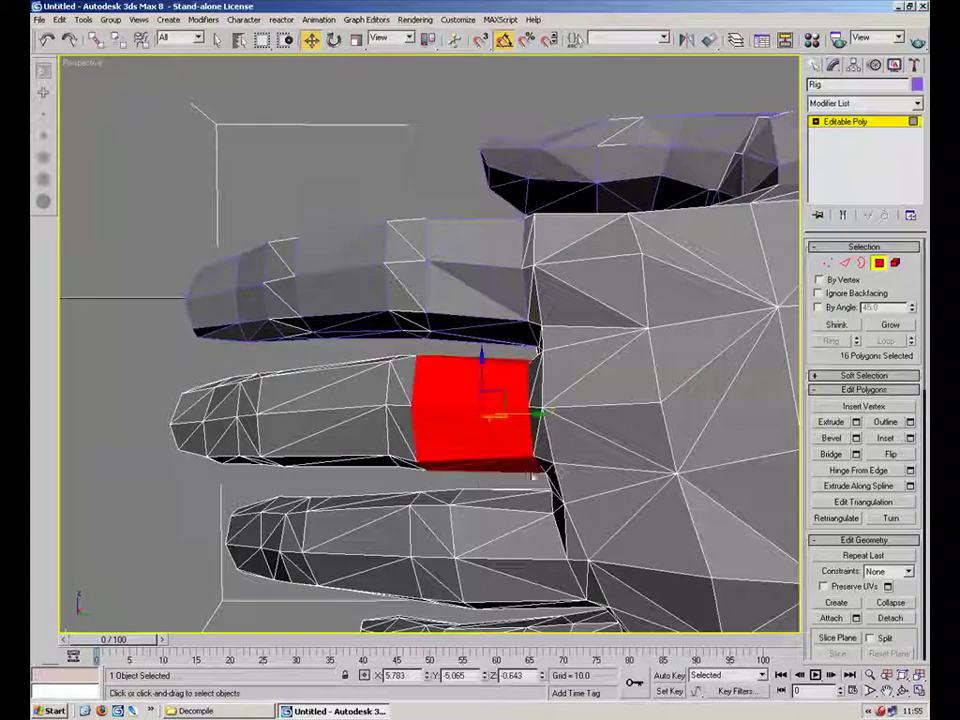
pyautogui.click(893, 620)
pyautogui.click(537, 362)
pyautogui.keyDown('alt'); pyautogui.moveTo(537, 362); pyautogui.dragTo(506, 369, button='middle'); pyautogui.keyUp('alt')
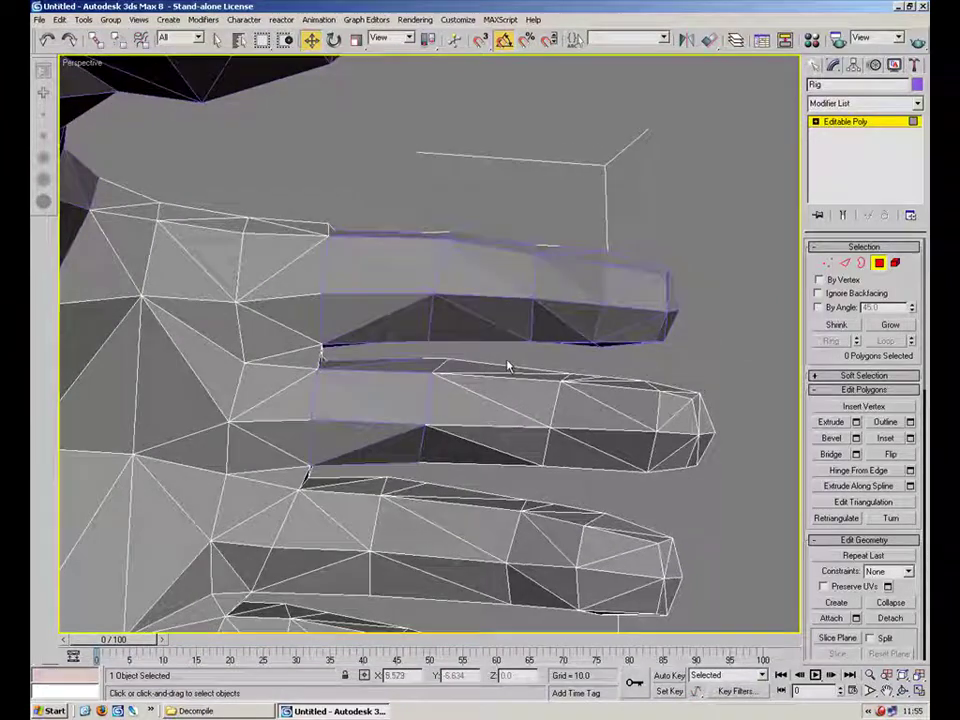
# - Detach the middle finger's middle segment and its fingertip as two separate objects
pyautogui.moveTo(490, 488); pyautogui.dragTo(503, 355)
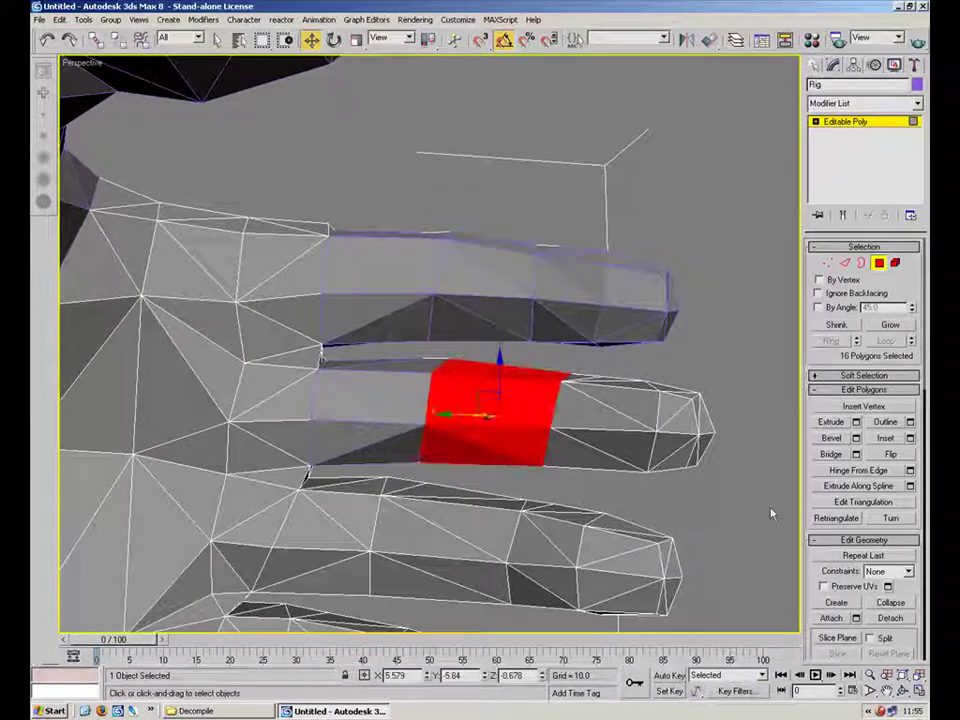
pyautogui.click(904, 619)
pyautogui.click(527, 364)
pyautogui.keyDown('alt'); pyautogui.moveTo(662, 381); pyautogui.dragTo(412, 396, button='middle'); pyautogui.keyUp('alt')
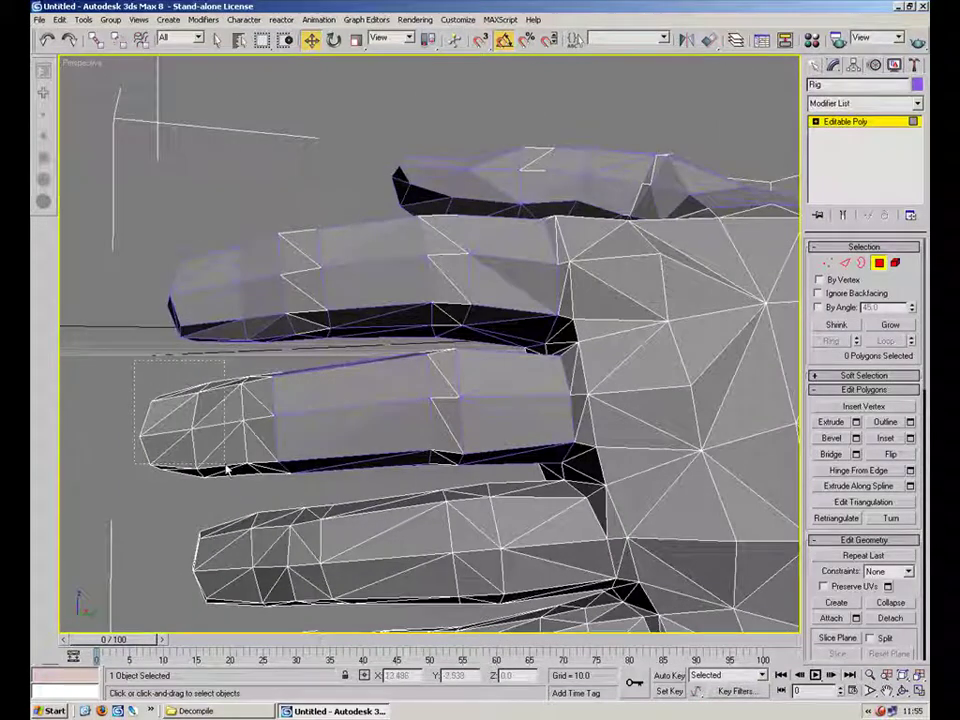
pyautogui.moveTo(228, 471); pyautogui.dragTo(242, 487)
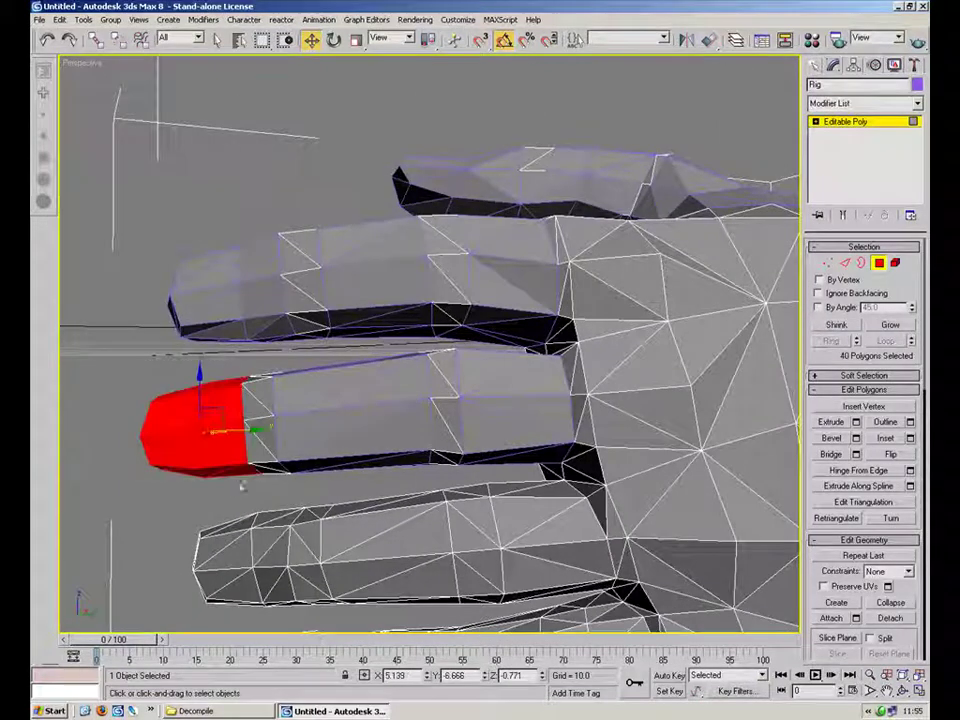
pyautogui.click(890, 619)
pyautogui.click(540, 366)
# - Detach the polygons of the ring finger's tip segment as a separate object
pyautogui.keyDown('alt'); pyautogui.moveTo(254, 325); pyautogui.dragTo(541, 328, button='middle'); pyautogui.keyUp('alt')
pyautogui.moveTo(664, 405); pyautogui.dragTo(540, 530)
pyautogui.keyDown('alt'); pyautogui.moveTo(540, 530); pyautogui.dragTo(303, 594, button='middle'); pyautogui.keyUp('alt')
pyautogui.keyDown('alt'); pyautogui.moveTo(400, 440); pyautogui.dragTo(410, 436, button='middle'); pyautogui.keyUp('alt')
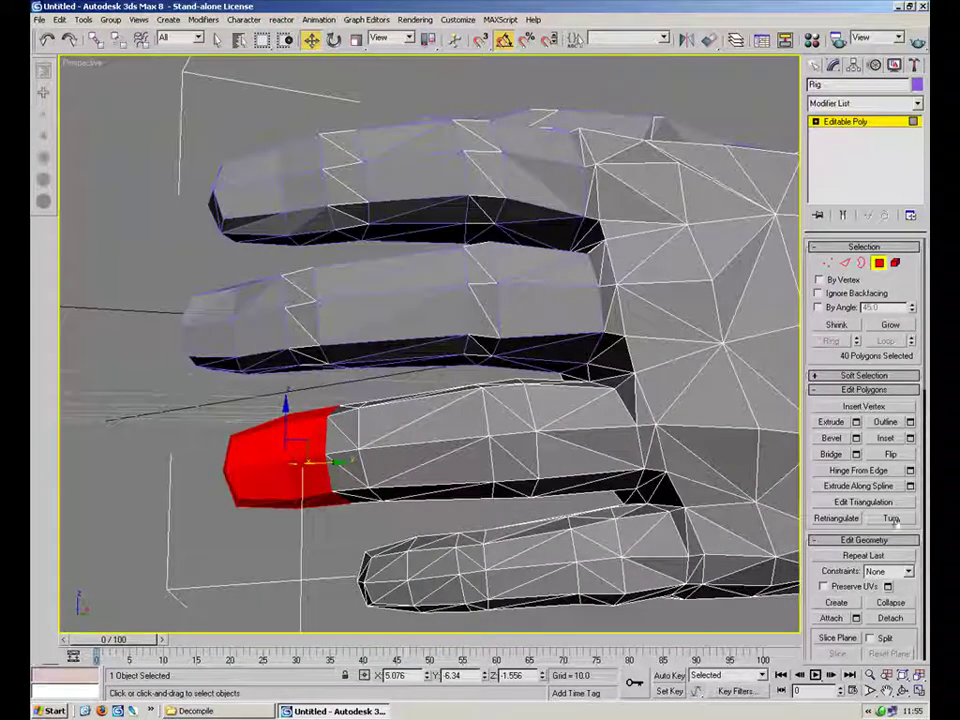
pyautogui.click(905, 622)
pyautogui.click(540, 366)
# - Detach the ring finger's middle and base segments as two separate objects
pyautogui.moveTo(436, 384); pyautogui.dragTo(442, 522)
pyautogui.click(890, 618)
pyautogui.click(525, 360)
pyautogui.keyDown('alt'); pyautogui.moveTo(523, 369); pyautogui.dragTo(383, 345, button='middle'); pyautogui.keyUp('alt')
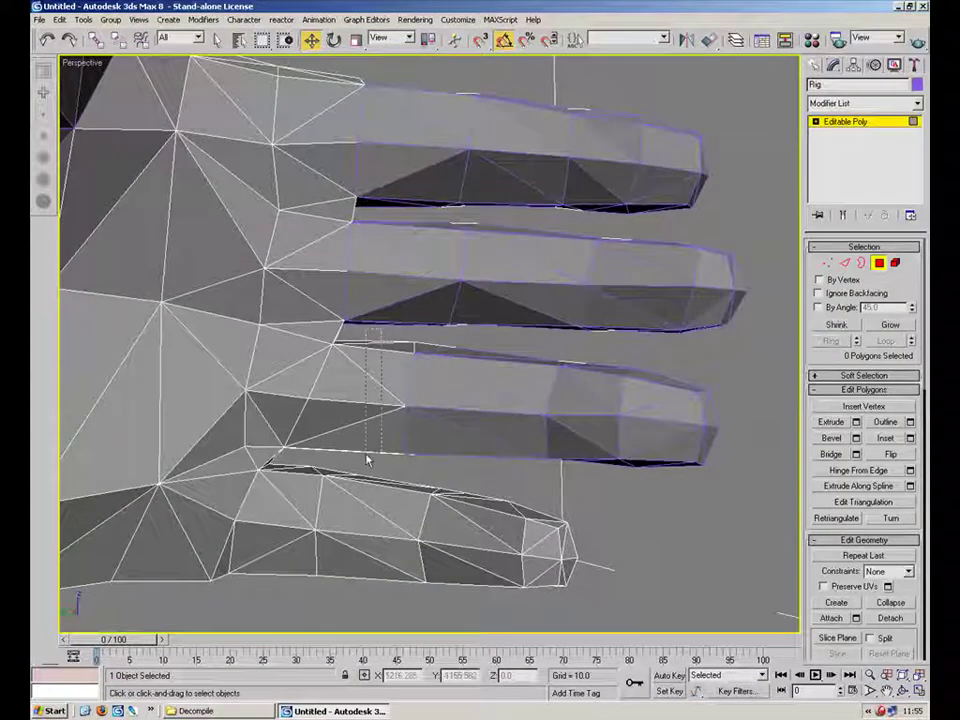
pyautogui.moveTo(367, 459); pyautogui.dragTo(370, 460)
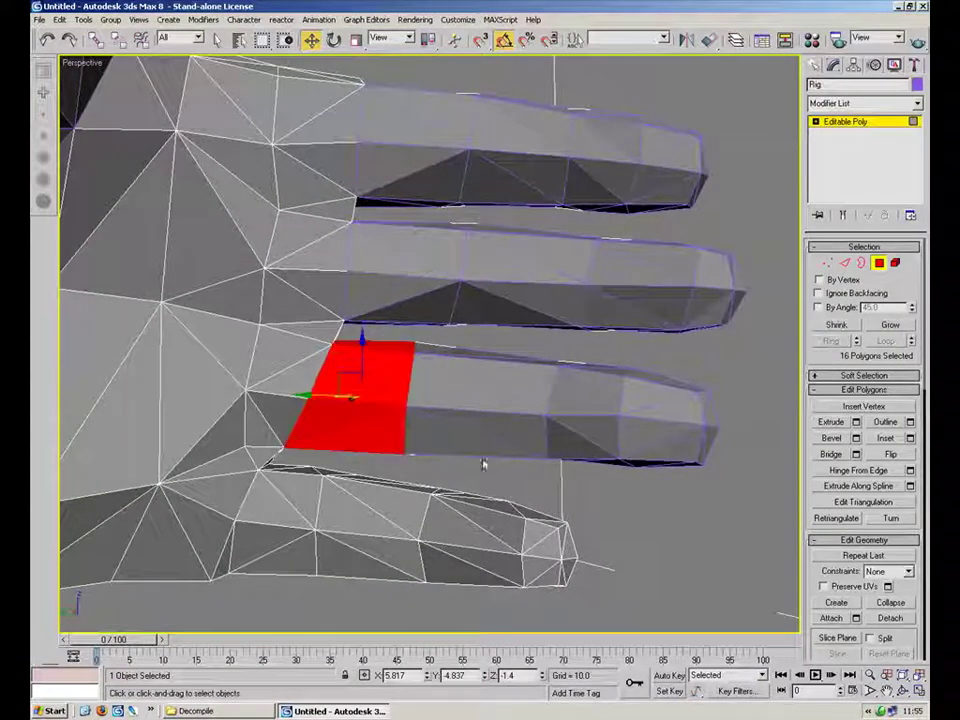
pyautogui.click(896, 621)
pyautogui.press('Return')
# - Detach the polygons of the little finger's tip segment as a separate object
pyautogui.moveTo(513, 614); pyautogui.dragTo(513, 614)
pyautogui.keyDown('alt'); pyautogui.moveTo(574, 525); pyautogui.dragTo(630, 394, button='middle'); pyautogui.keyUp('alt')
pyautogui.click(892, 619)
pyautogui.press('Return')
# - Detach the polygons of the little finger's middle segment as a separate object
pyautogui.moveTo(418, 427); pyautogui.dragTo(512, 424, button='middle')
pyautogui.moveTo(503, 392); pyautogui.dragTo(497, 498)
pyautogui.keyDown('alt'); pyautogui.moveTo(589, 450); pyautogui.dragTo(724, 489, button='middle'); pyautogui.keyUp('alt')
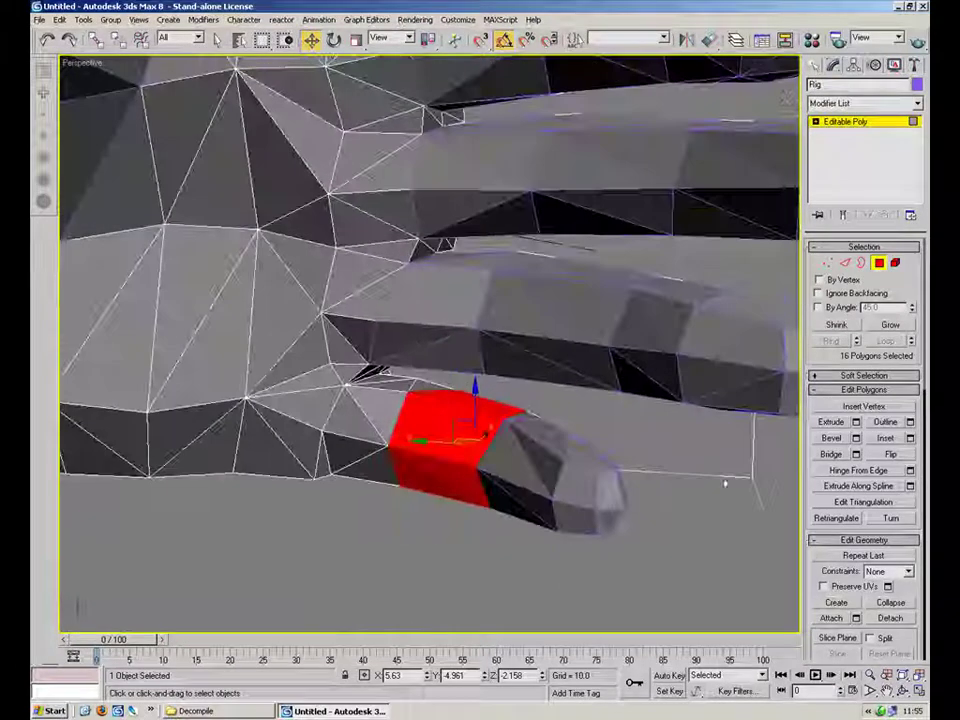
pyautogui.click(896, 620)
pyautogui.click(525, 363)
# - Detach the polygons of the little finger's base segment as a separate object
pyautogui.moveTo(500, 372)
pyautogui.keyDown('alt'); pyautogui.mouseDown(button='middle')
pyautogui.moveTo(482, 392)
pyautogui.moveTo(497, 439)
pyautogui.moveTo(487, 380)
pyautogui.mouseUp(button='middle'); pyautogui.keyUp('alt')
pyautogui.moveTo(501, 373); pyautogui.dragTo(501, 454)
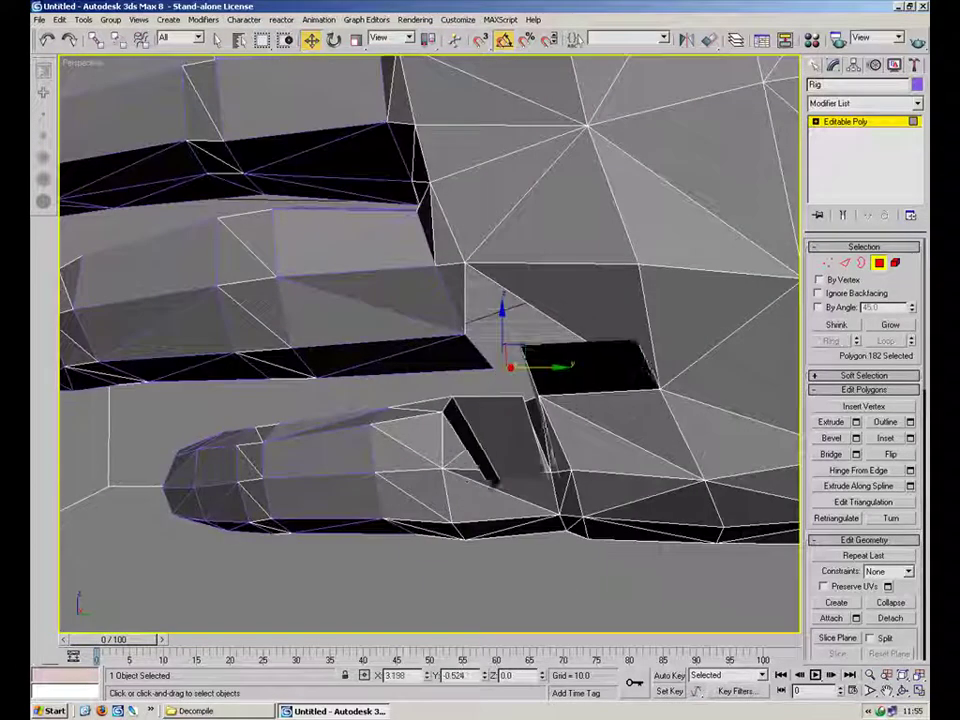
pyautogui.hotkey('ctrl', 'z')
pyautogui.click(448, 375)
pyautogui.keyDown('alt'); pyautogui.moveTo(448, 375); pyautogui.dragTo(487, 381, button='middle'); pyautogui.keyUp('alt')
pyautogui.moveTo(504, 520); pyautogui.dragTo(502, 569)
pyautogui.keyDown('alt'); pyautogui.moveTo(478, 499); pyautogui.dragTo(521, 410, button='middle'); pyautogui.keyUp('alt')
pyautogui.keyDown('alt'); pyautogui.moveTo(400, 386); pyautogui.dragTo(324, 366); pyautogui.keyUp('alt')
pyautogui.keyDown('alt'); pyautogui.moveTo(568, 407); pyautogui.dragTo(278, 409, button='middle'); pyautogui.keyUp('alt')
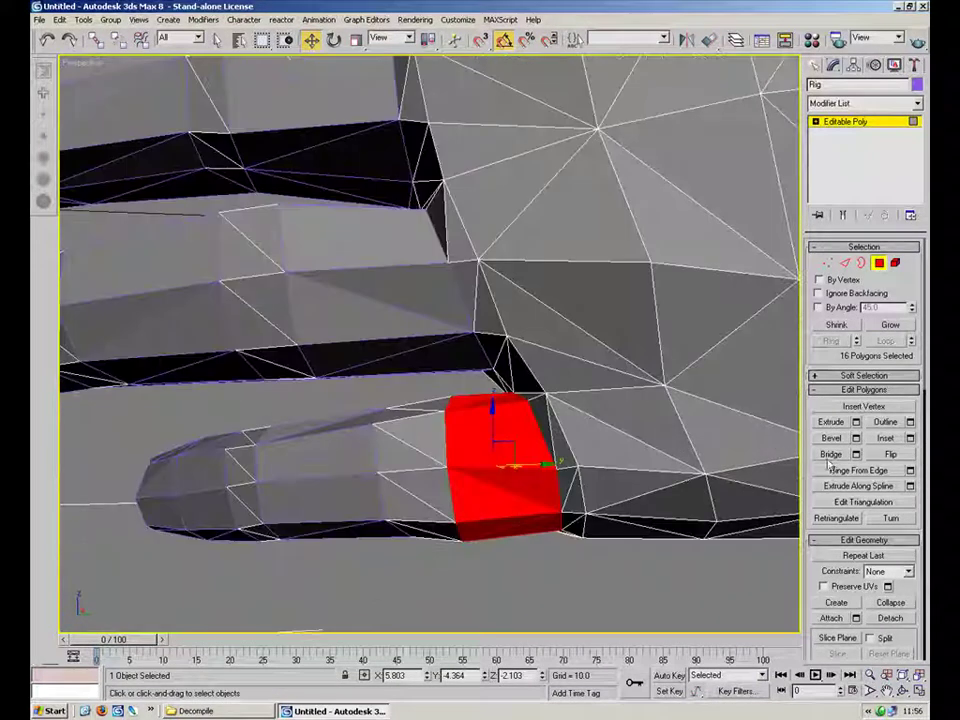
pyautogui.click(889, 619)
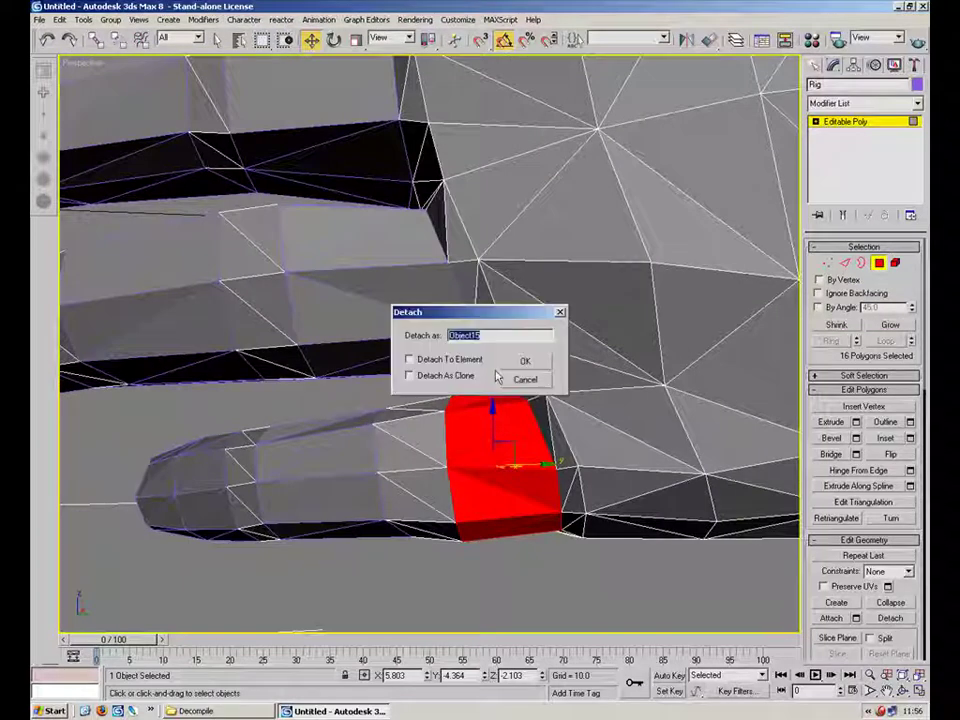
pyautogui.click(527, 362)
# - Select the polygons of the palm and back of the hand on Rig, down to the finger bases
pyautogui.moveTo(530, 358); pyautogui.dragTo(662, 515, button='middle')
pyautogui.scroll(-5, 400, 368)
pyautogui.click(446, 188)
pyautogui.keyDown('alt'); pyautogui.moveTo(446, 188); pyautogui.dragTo(616, 392, button='middle'); pyautogui.keyUp('alt')
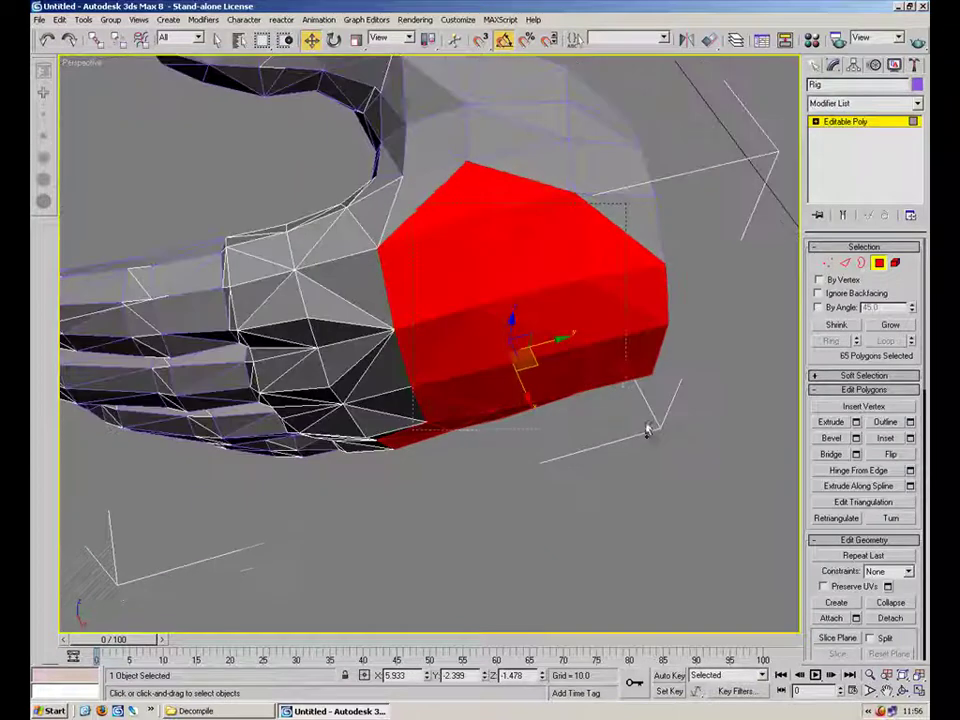
pyautogui.keyDown('ctrl'); pyautogui.moveTo(393, 150); pyautogui.dragTo(388, 148); pyautogui.keyUp('ctrl')
pyautogui.keyDown('ctrl'); pyautogui.moveTo(308, 142); pyautogui.dragTo(408, 264); pyautogui.keyUp('ctrl')
pyautogui.keyDown('alt'); pyautogui.moveTo(386, 289); pyautogui.dragTo(497, 325, button='middle'); pyautogui.keyUp('alt')
pyautogui.keyDown('ctrl'); pyautogui.moveTo(349, 424); pyautogui.dragTo(308, 488); pyautogui.keyUp('ctrl')
pyautogui.keyDown('alt'); pyautogui.moveTo(319, 452); pyautogui.dragTo(665, 549, button='middle'); pyautogui.keyUp('alt')
pyautogui.keyDown('alt'); pyautogui.moveTo(575, 447); pyautogui.dragTo(574, 454); pyautogui.keyUp('alt')
pyautogui.keyDown('alt'); pyautogui.moveTo(574, 454); pyautogui.dragTo(407, 433, button='middle'); pyautogui.keyUp('alt')
# - Enable Ignore Backfacing and deselect the stray polygons at the finger bases and in the gaps between the fingers
pyautogui.scroll(3, 547, 473)
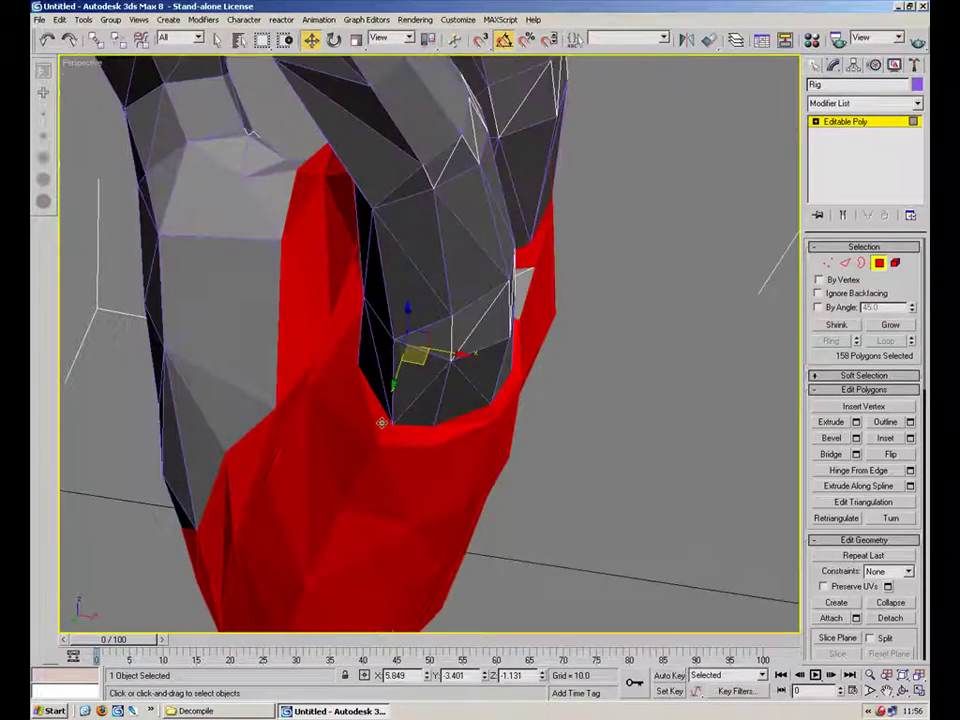
pyautogui.keyDown('alt'); pyautogui.click(468, 424); pyautogui.keyUp('alt')
pyautogui.keyDown('alt'); pyautogui.click(500, 408); pyautogui.keyUp('alt')
pyautogui.keyDown('alt'); pyautogui.moveTo(503, 408); pyautogui.dragTo(302, 537, button='middle'); pyautogui.keyUp('alt')
pyautogui.keyDown('alt'); pyautogui.click(432, 427); pyautogui.keyUp('alt')
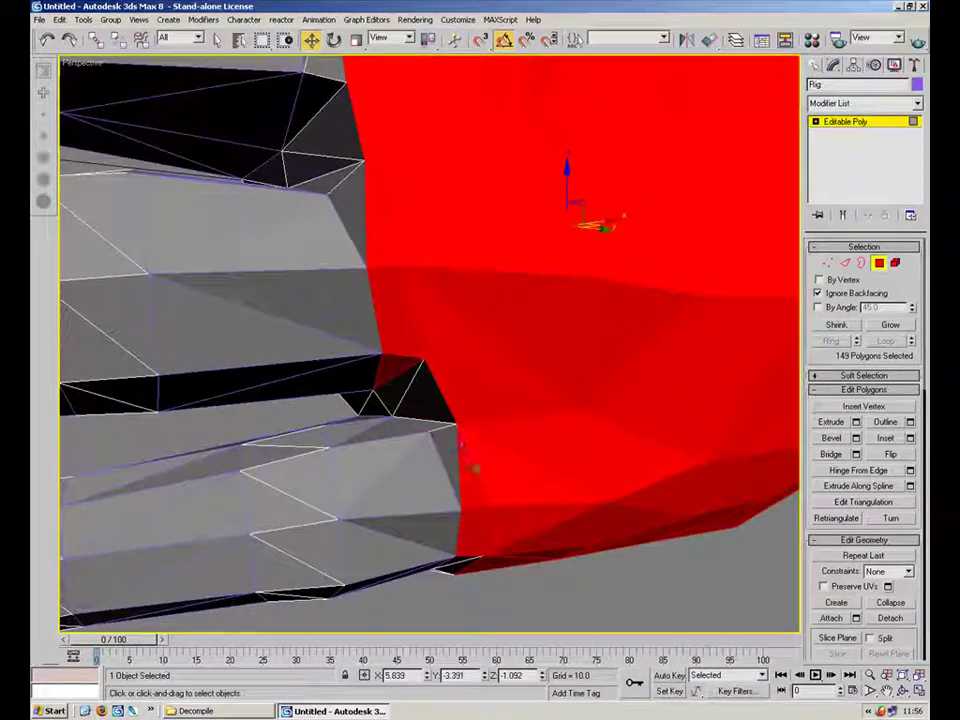
pyautogui.keyDown('alt'); pyautogui.click(475, 518); pyautogui.keyUp('alt')
pyautogui.keyDown('alt'); pyautogui.click(462, 533); pyautogui.keyUp('alt')
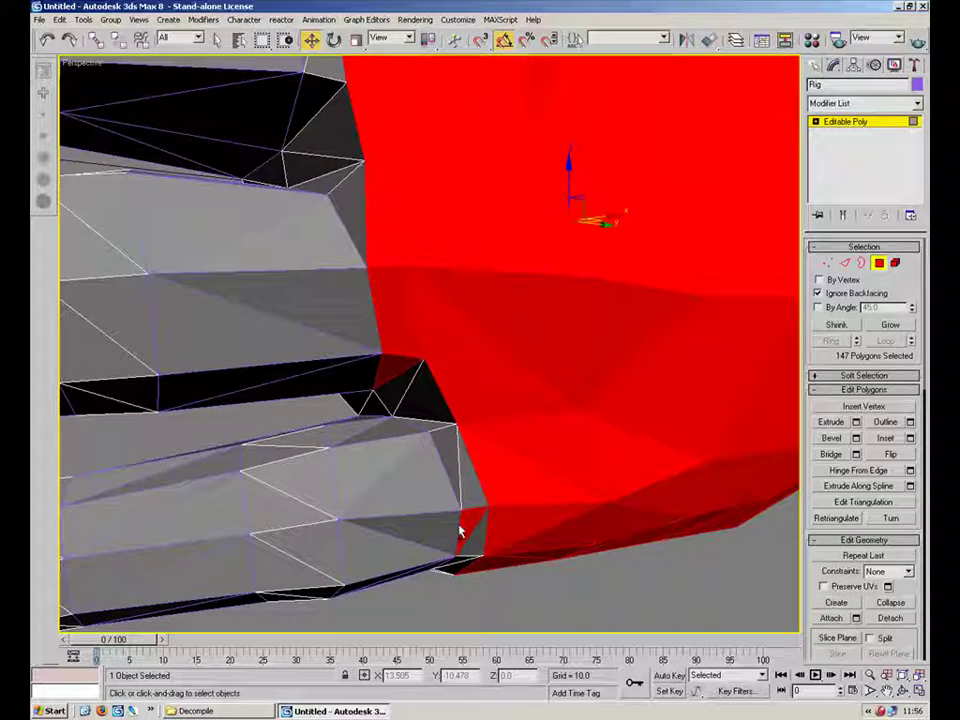
pyautogui.keyDown('alt'); pyautogui.click(395, 359); pyautogui.keyUp('alt')
pyautogui.keyDown('alt'); pyautogui.click(387, 314); pyautogui.keyUp('alt')
pyautogui.keyDown('alt'); pyautogui.click(381, 242); pyautogui.keyUp('alt')
pyautogui.keyDown('alt'); pyautogui.click(407, 324); pyautogui.keyUp('alt')
# - Complete the palm polygon selection and detach it as a separate object
pyautogui.keyDown('alt'); pyautogui.moveTo(402, 300); pyautogui.dragTo(324, 428, button='middle'); pyautogui.keyUp('alt')
pyautogui.scroll(-4, 445, 498)
pyautogui.keyDown('ctrl'); pyautogui.moveTo(707, 458); pyautogui.dragTo(496, 309); pyautogui.keyUp('ctrl')
pyautogui.keyDown('alt'); pyautogui.moveTo(317, 386); pyautogui.dragTo(463, 468, button='middle'); pyautogui.keyUp('alt')
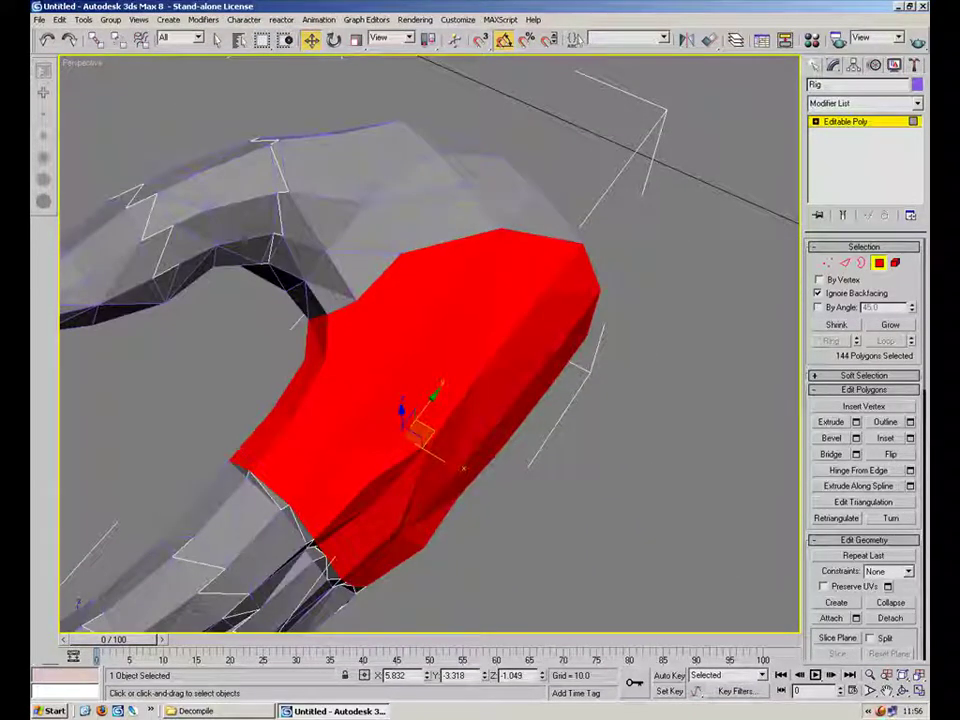
pyautogui.click(895, 618)
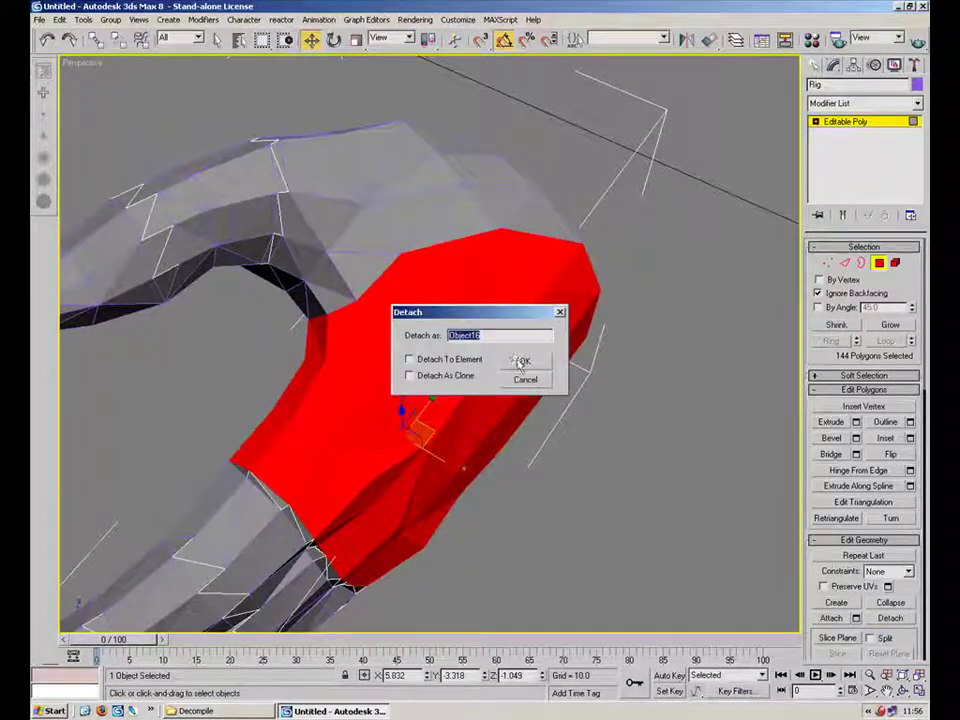
pyautogui.click(519, 360)
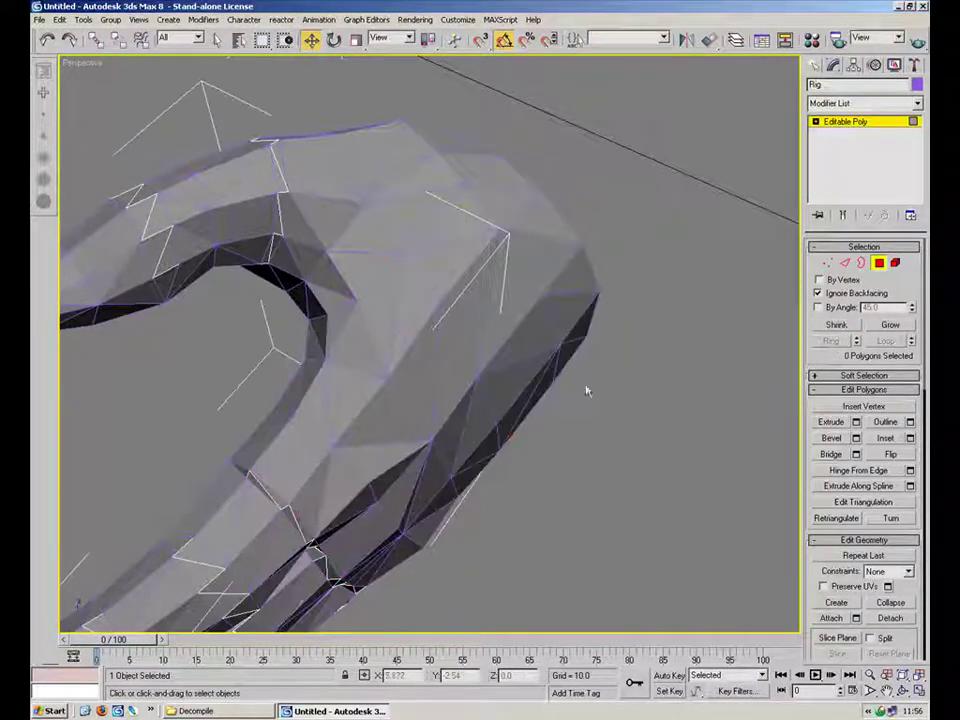
# - Leave polygon editing on Rig and clear the object selection to view the segmented hand
pyautogui.click(880, 264)
pyautogui.moveTo(560, 386); pyautogui.dragTo(668, 317, button='middle')
pyautogui.scroll(-4, 668, 317)
pyautogui.click(668, 317)
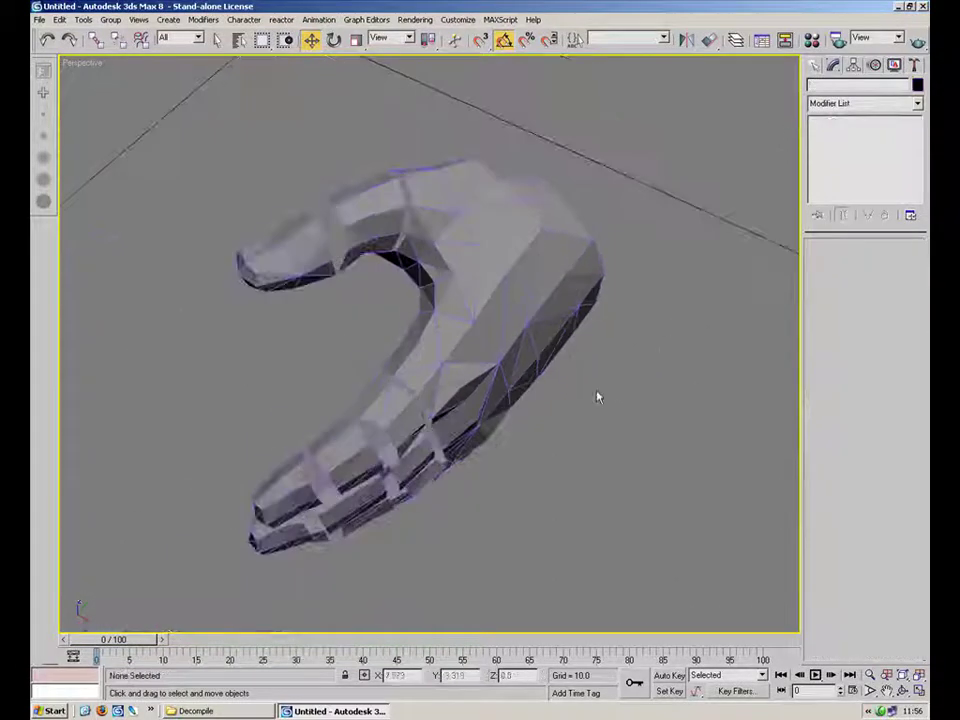
pyautogui.keyDown('alt'); pyautogui.moveTo(400, 290); pyautogui.dragTo(600, 265, button='middle'); pyautogui.keyUp('alt')
pyautogui.keyDown('alt'); pyautogui.moveTo(490, 378); pyautogui.dragTo(420, 365, button='middle'); pyautogui.keyUp('alt')
pyautogui.scroll(3, 576, 334)
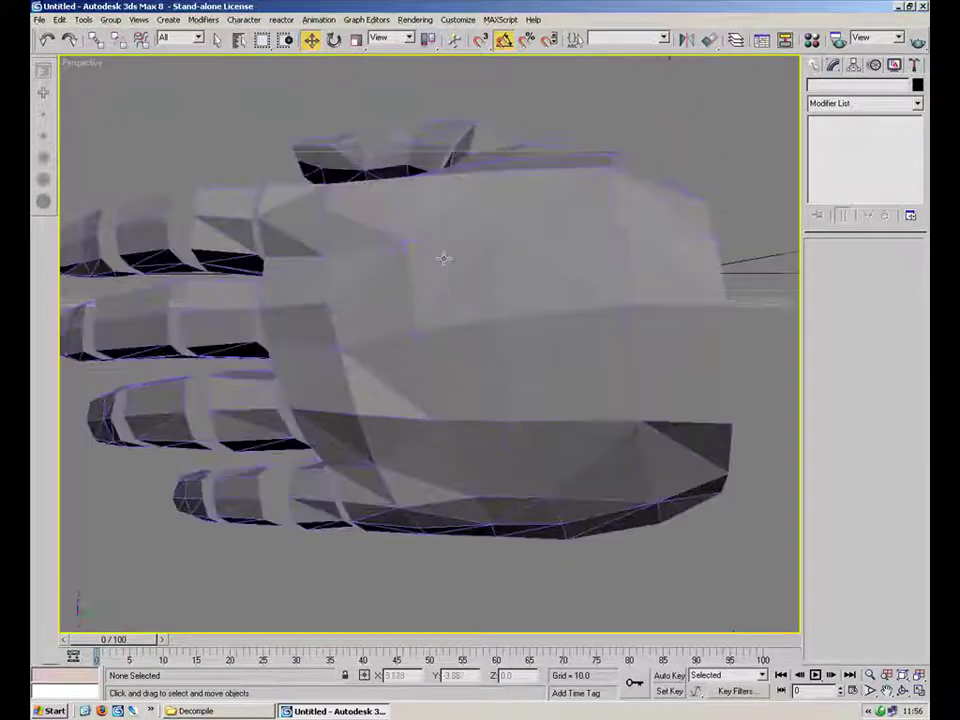
pyautogui.keyDown('alt'); pyautogui.moveTo(576, 334); pyautogui.dragTo(609, 429, button='middle'); pyautogui.keyUp('alt')
# - Unhide all hidden objects and clear the selection
pyautogui.click(581, 412)
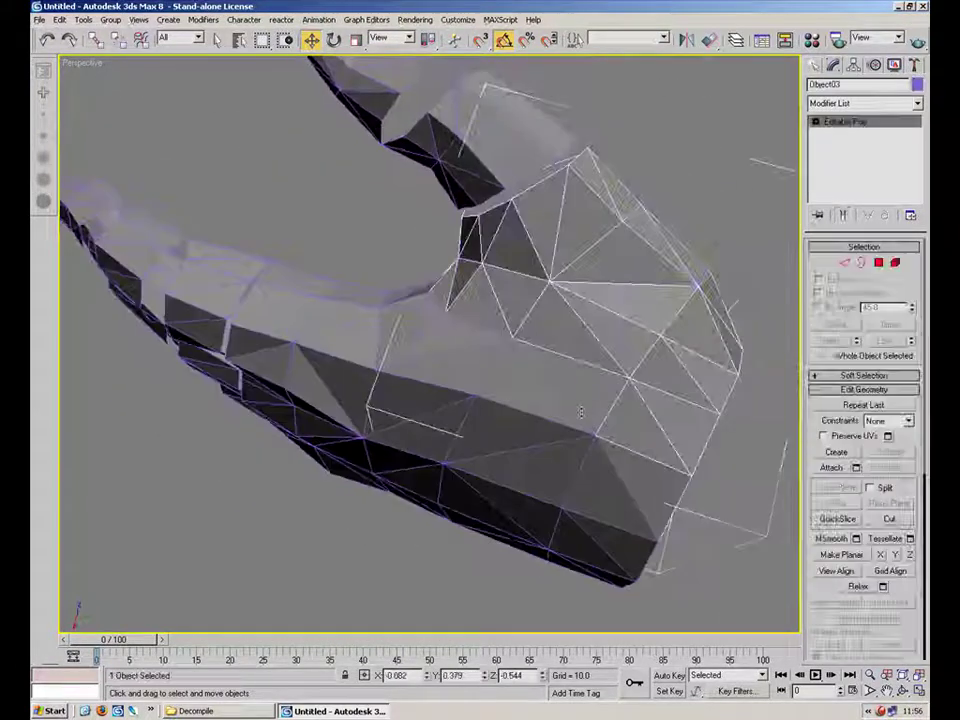
pyautogui.scroll(-5, 580, 412)
pyautogui.rightClick(640, 333)
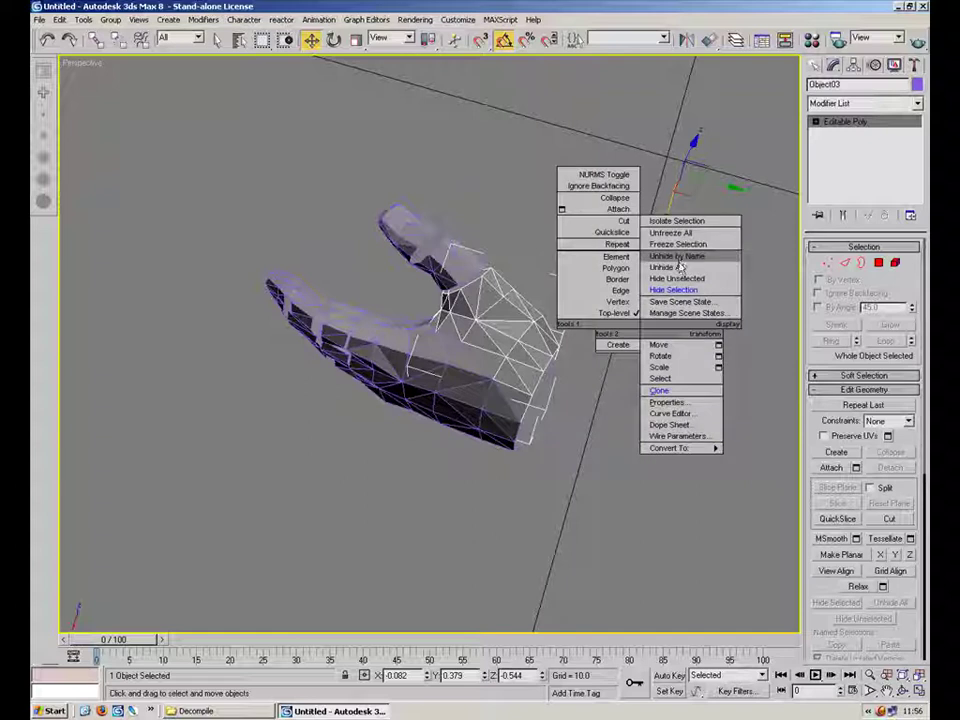
pyautogui.click(679, 266)
pyautogui.keyDown('alt'); pyautogui.moveTo(694, 339); pyautogui.dragTo(570, 305, button='middle'); pyautogui.keyUp('alt')
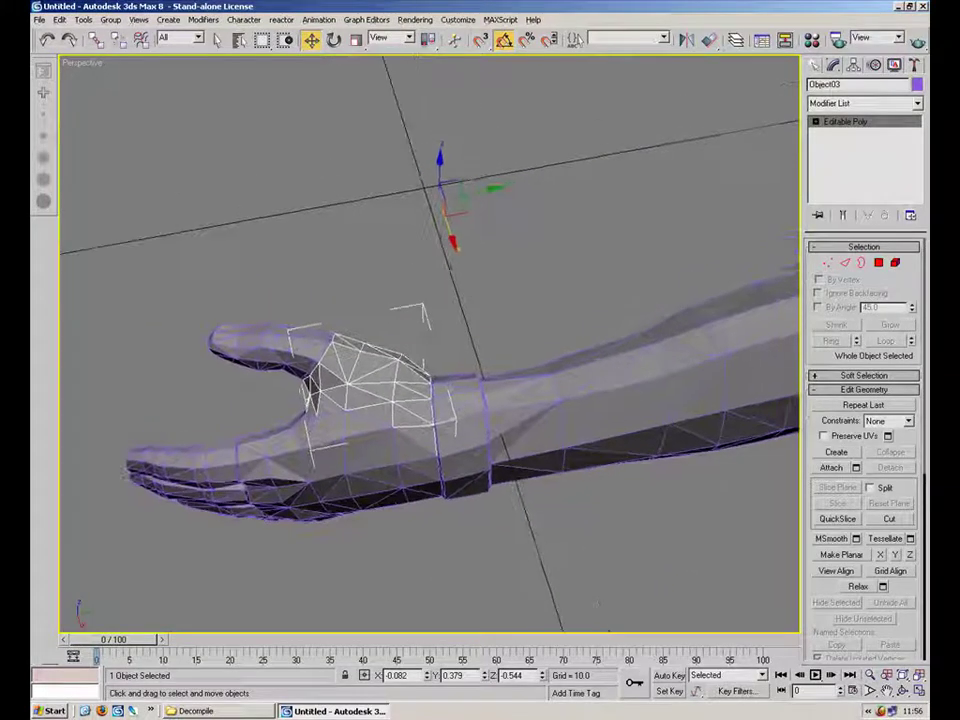
pyautogui.click(190, 572)
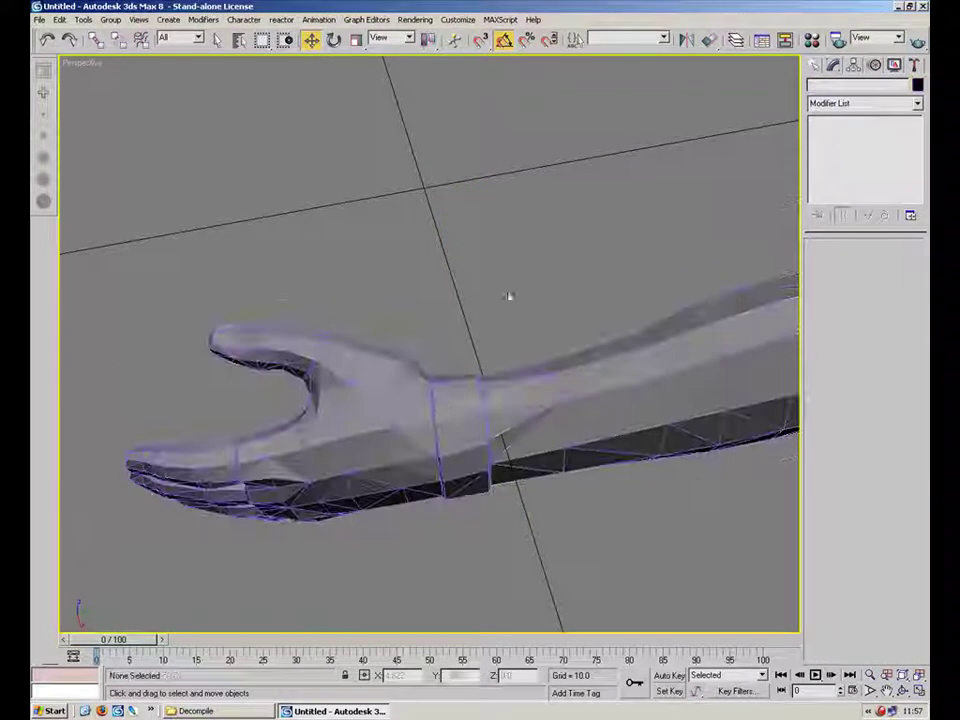
# - Select all 17 arm objects and clone them, placing the copies about -10.7 units along X
pyautogui.keyDown('alt'); pyautogui.moveTo(493, 266); pyautogui.dragTo(727, 251, button='middle'); pyautogui.keyUp('alt')
pyautogui.scroll(-5, 676, 234)
pyautogui.moveTo(305, 551); pyautogui.dragTo(295, 560)
pyautogui.click(567, 423)
pyautogui.moveTo(525, 329); pyautogui.dragTo(308, 541)
pyautogui.keyDown('alt'); pyautogui.moveTo(358, 356); pyautogui.dragTo(389, 380, button='middle'); pyautogui.keyUp('alt')
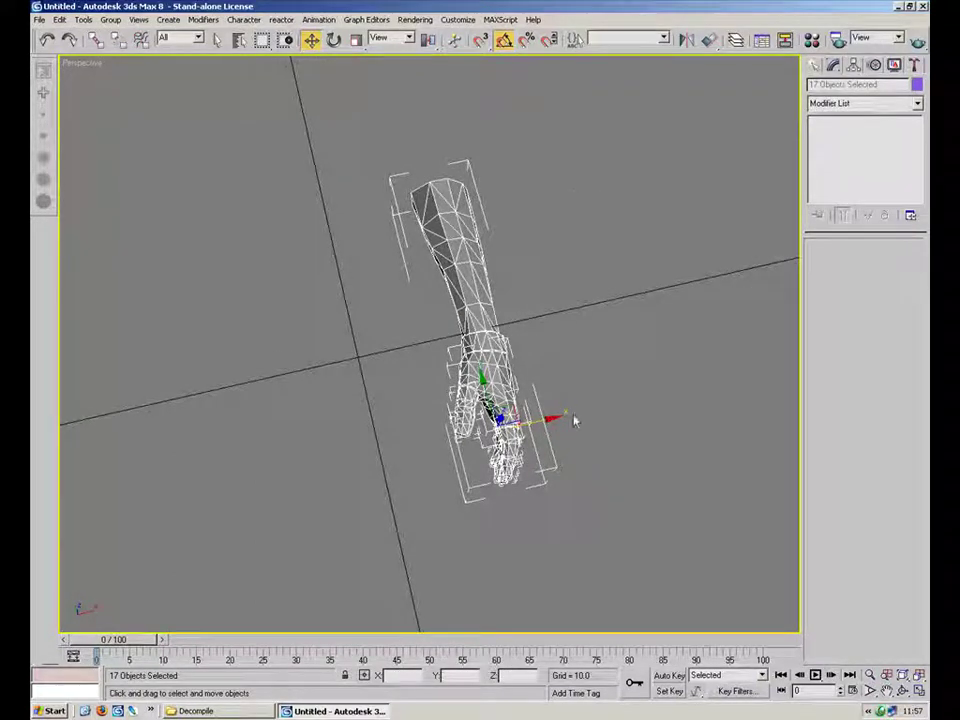
pyautogui.keyDown('shift'); pyautogui.moveTo(548, 425); pyautogui.dragTo(312, 478); pyautogui.keyUp('shift')
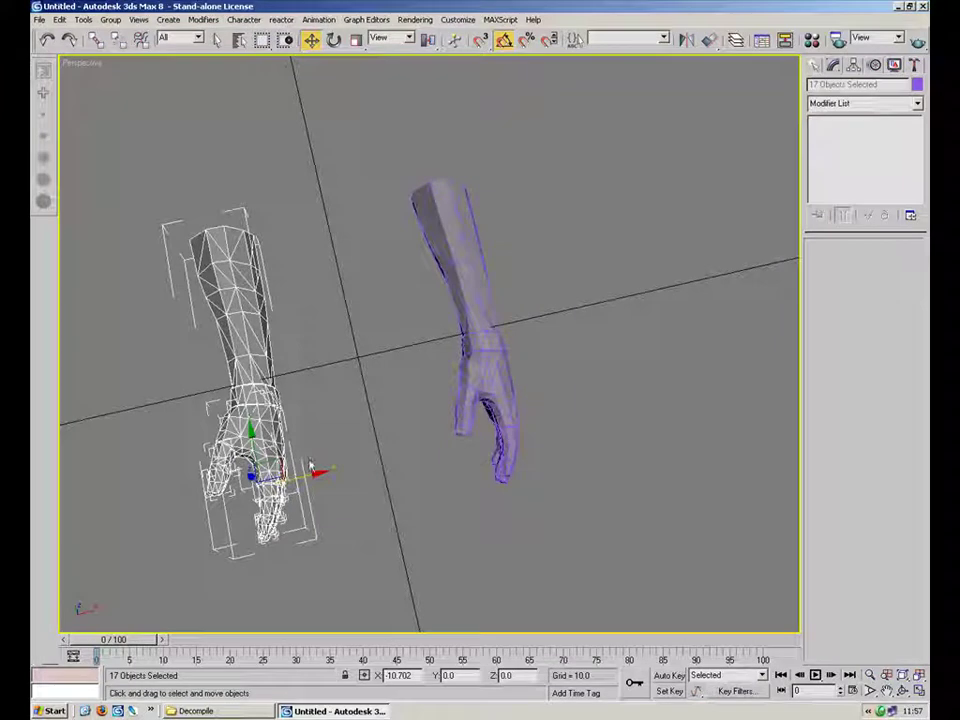
pyautogui.click(434, 414)
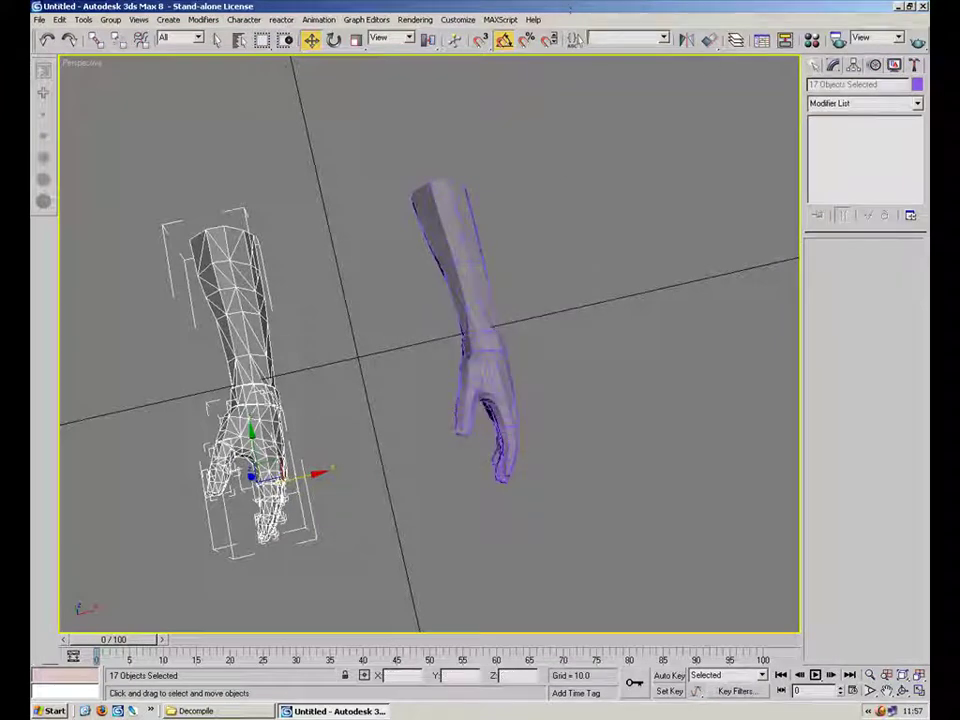
# - Mirror the copied arm objects on the X axis with No Clone
pyautogui.click(687, 40)
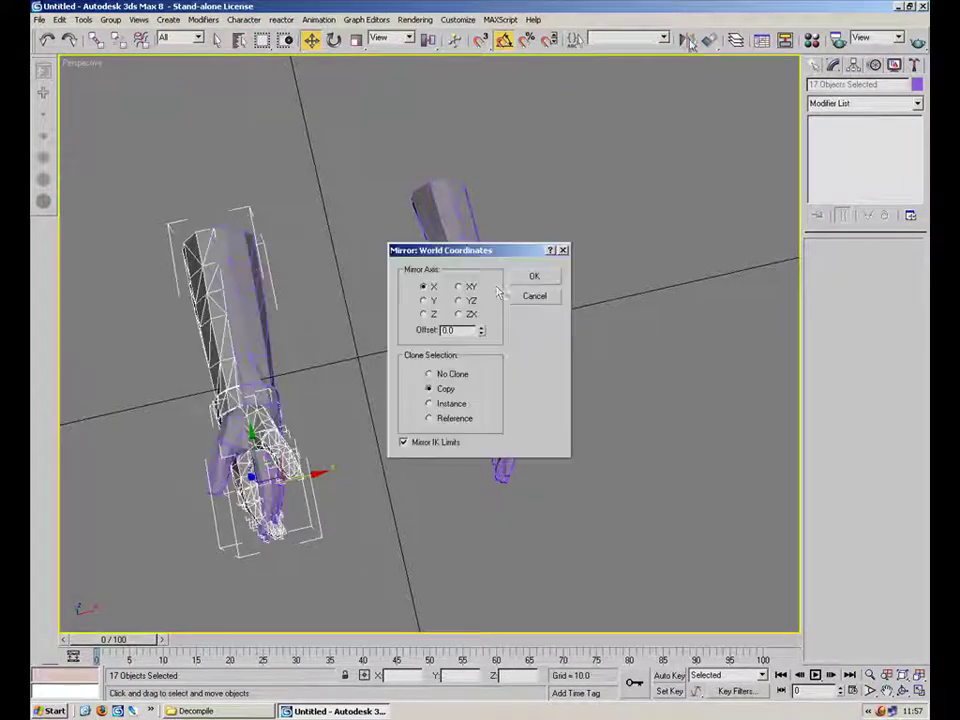
pyautogui.click(430, 374)
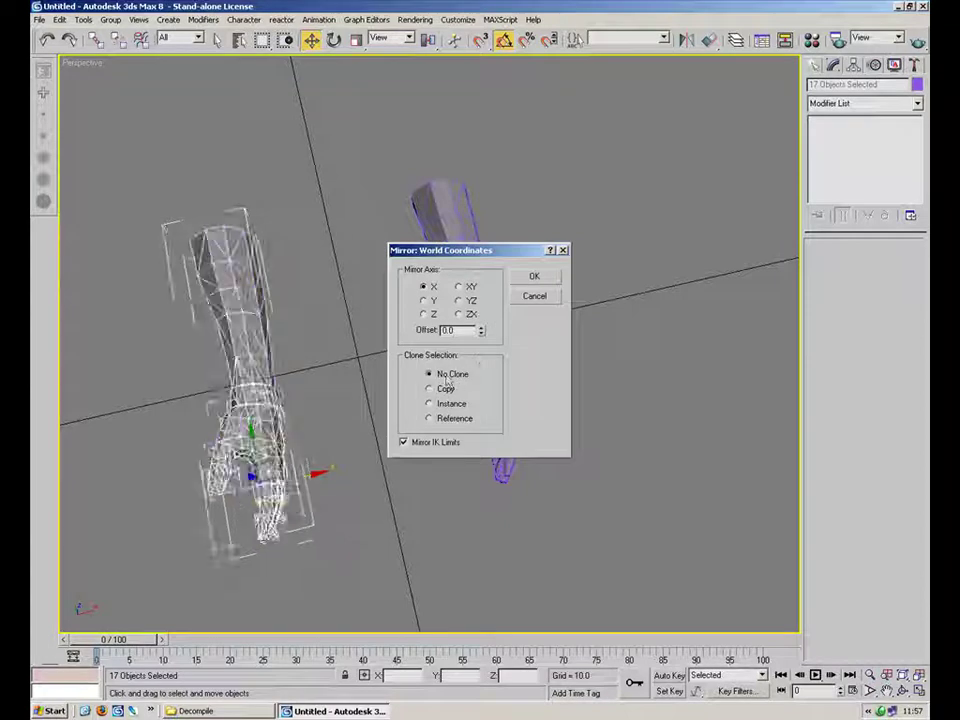
pyautogui.click(548, 295)
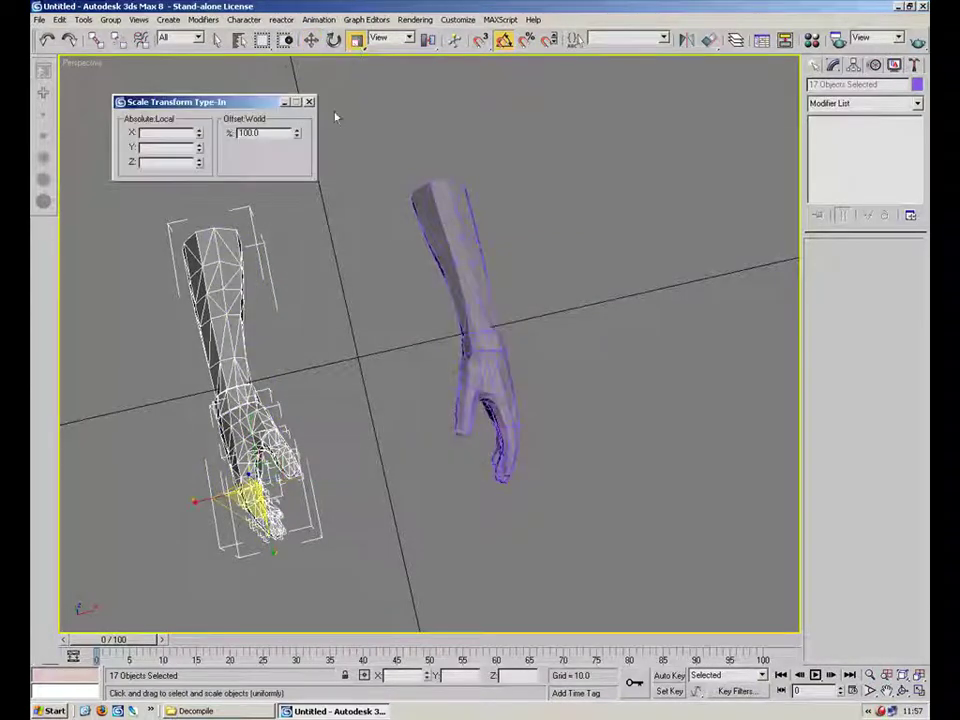
# - Check the mirrored forearm mesh's local scale values in the Scale Transform Type-In
pyautogui.click(309, 101)
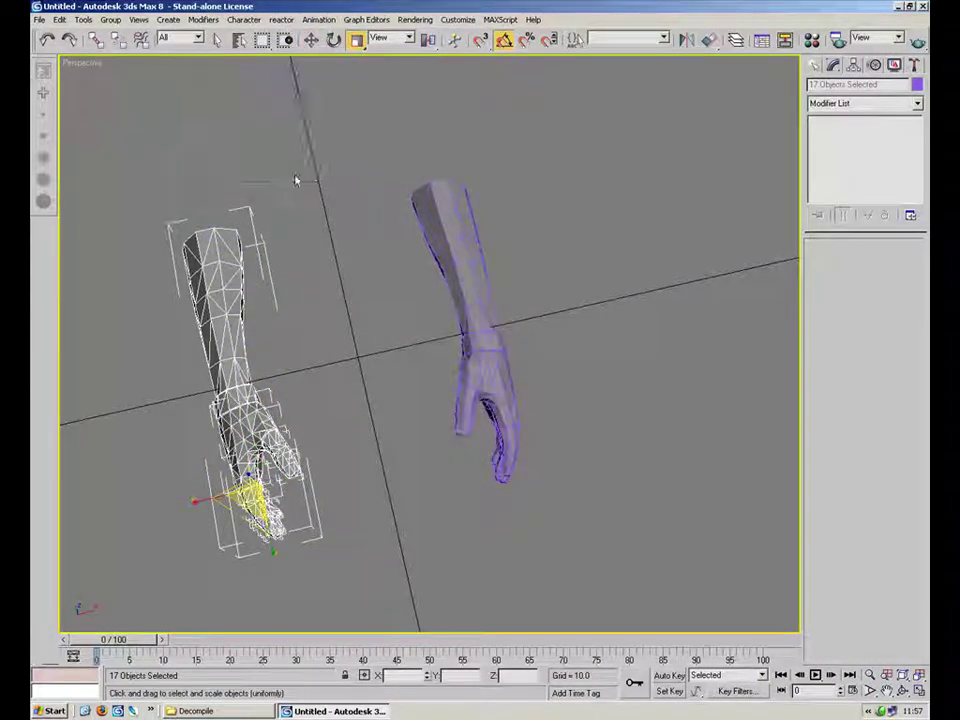
pyautogui.click(229, 268)
pyautogui.rightClick(356, 42)
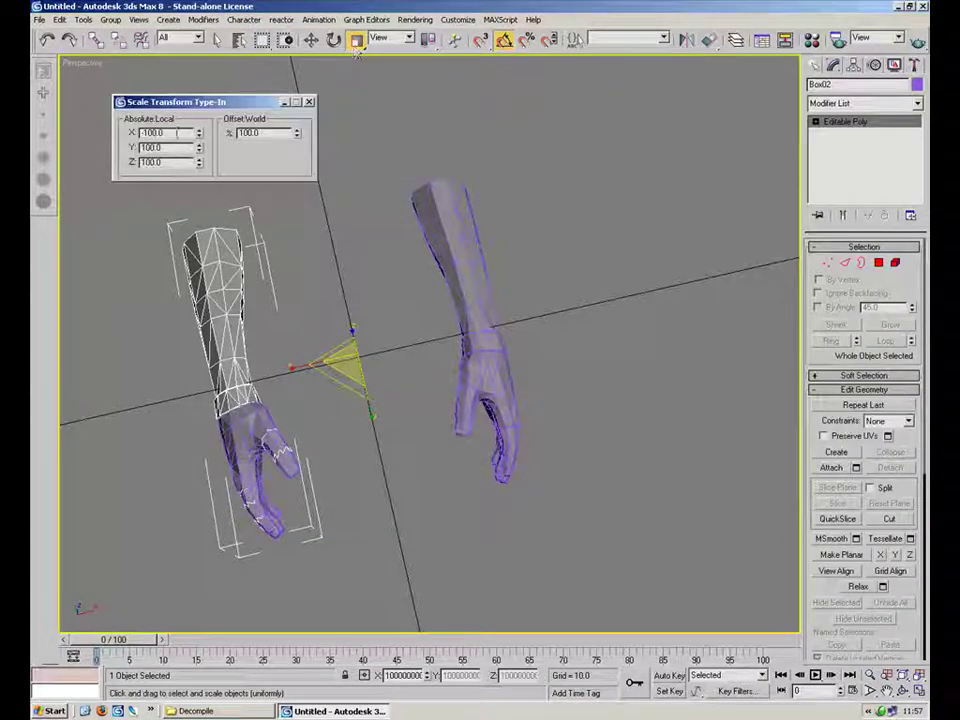
pyautogui.click(308, 102)
# - Reset the scale and transform of all 17 mirrored arm objects
pyautogui.moveTo(332, 108); pyautogui.dragTo(124, 570)
pyautogui.click(853, 65)
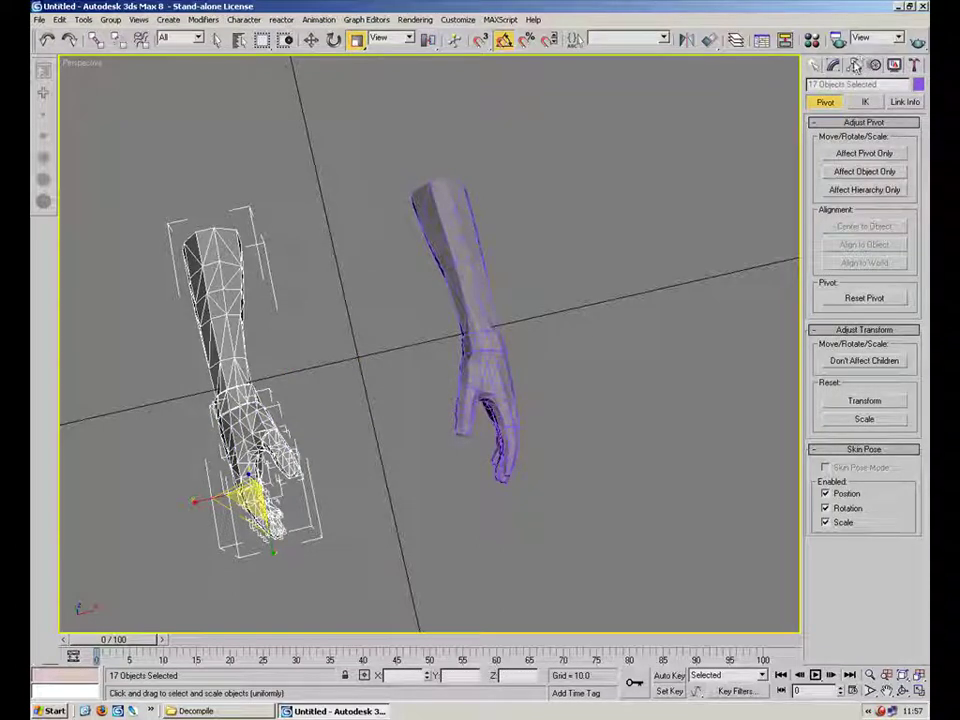
pyautogui.click(864, 420)
pyautogui.click(864, 400)
# - Reset the transform and scale of the 17 original arm objects, and recheck the mirrored forearm mesh's scale
pyautogui.moveTo(561, 130); pyautogui.dragTo(422, 549)
pyautogui.click(876, 402)
pyautogui.click(873, 424)
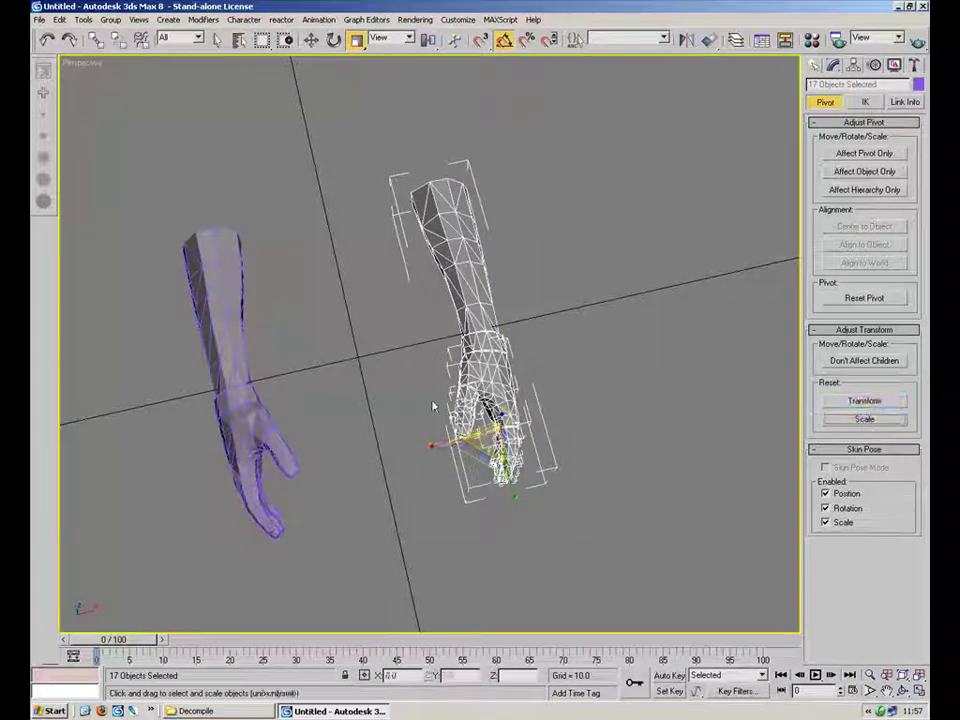
pyautogui.click(232, 300)
pyautogui.rightClick(357, 40)
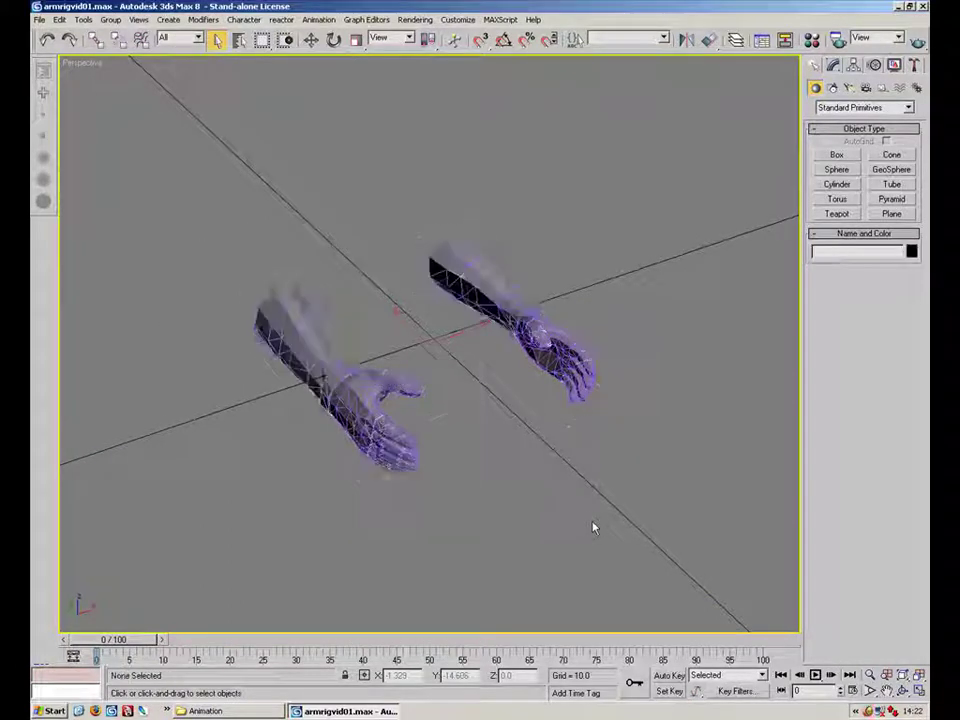
# - Hide the combined arm mesh Box01 in armrigvid01.max, leaving the separate hand segments
pyautogui.scroll(4, 592, 521)
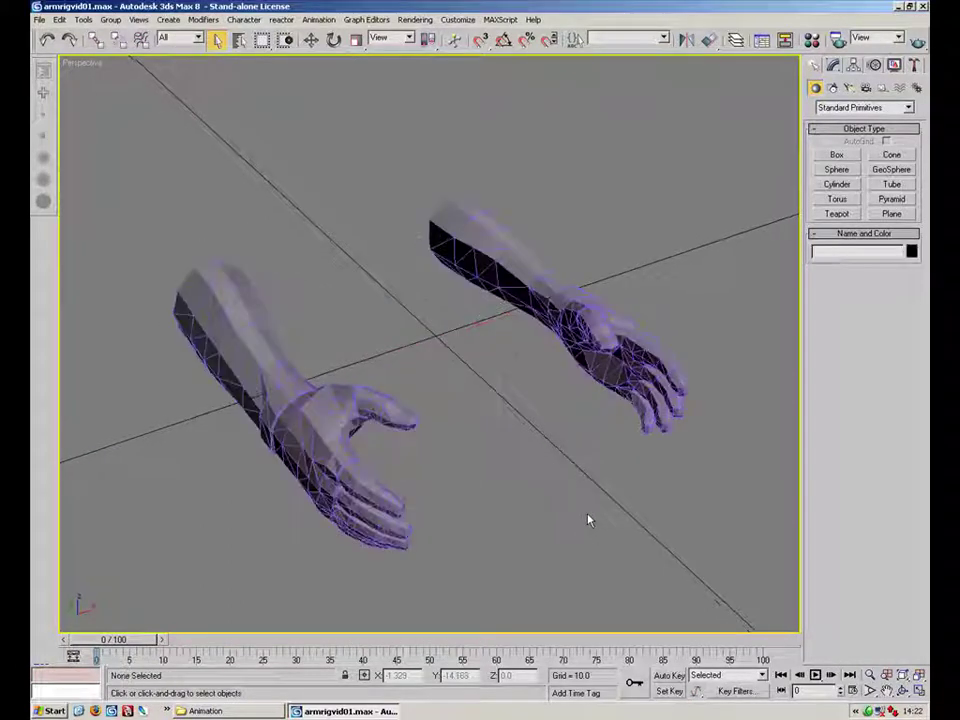
pyautogui.keyDown('alt'); pyautogui.moveTo(491, 444); pyautogui.dragTo(498, 420, button='middle'); pyautogui.keyUp('alt')
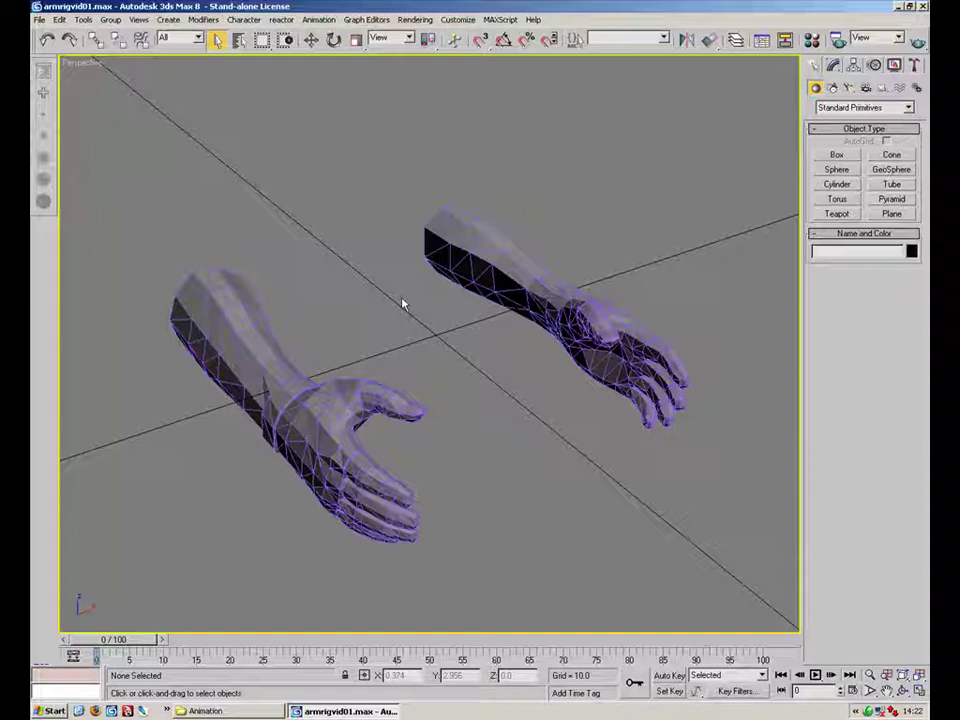
pyautogui.click(276, 357)
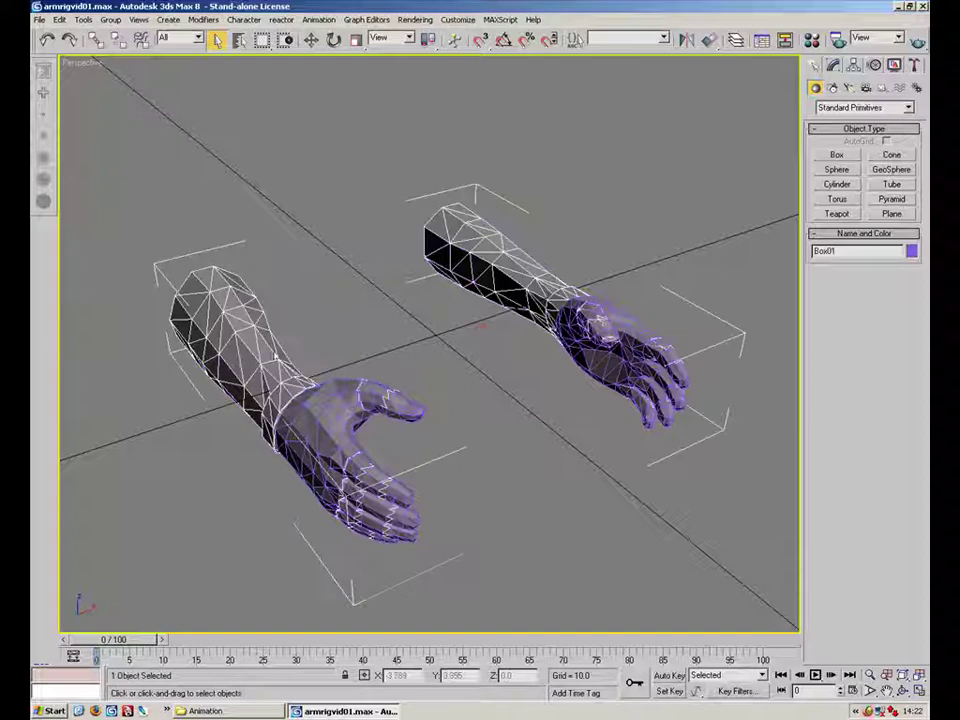
pyautogui.click(491, 416)
pyautogui.moveTo(617, 428)
pyautogui.keyDown('alt'); pyautogui.mouseDown(button='middle')
pyautogui.moveTo(586, 454)
pyautogui.moveTo(593, 428)
pyautogui.moveTo(606, 438)
pyautogui.mouseUp(button='middle'); pyautogui.keyUp('alt')
pyautogui.click(566, 272)
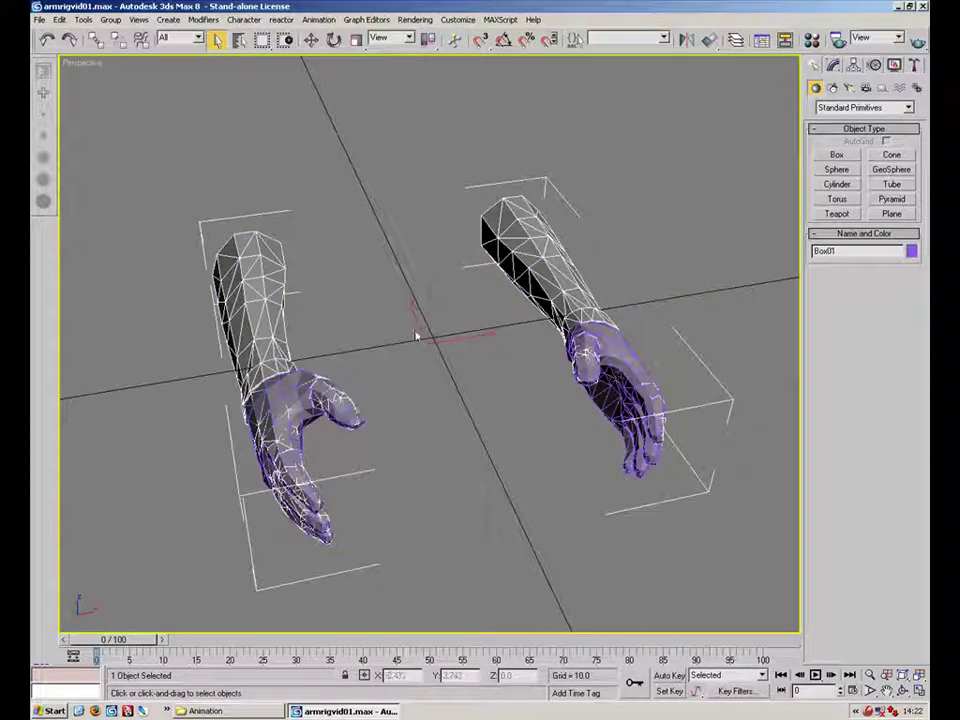
pyautogui.rightClick(523, 268)
pyautogui.click(557, 228)
# - Examine the rig segments of both hands by selecting each hand's pieces as a group
pyautogui.moveTo(402, 307); pyautogui.dragTo(230, 550)
pyautogui.moveTo(632, 401); pyautogui.dragTo(493, 542)
pyautogui.click(430, 412)
pyautogui.moveTo(375, 343); pyautogui.dragTo(145, 612)
pyautogui.click(323, 558)
pyautogui.keyDown('alt'); pyautogui.moveTo(323, 562); pyautogui.dragTo(343, 510, button='middle'); pyautogui.keyUp('alt')
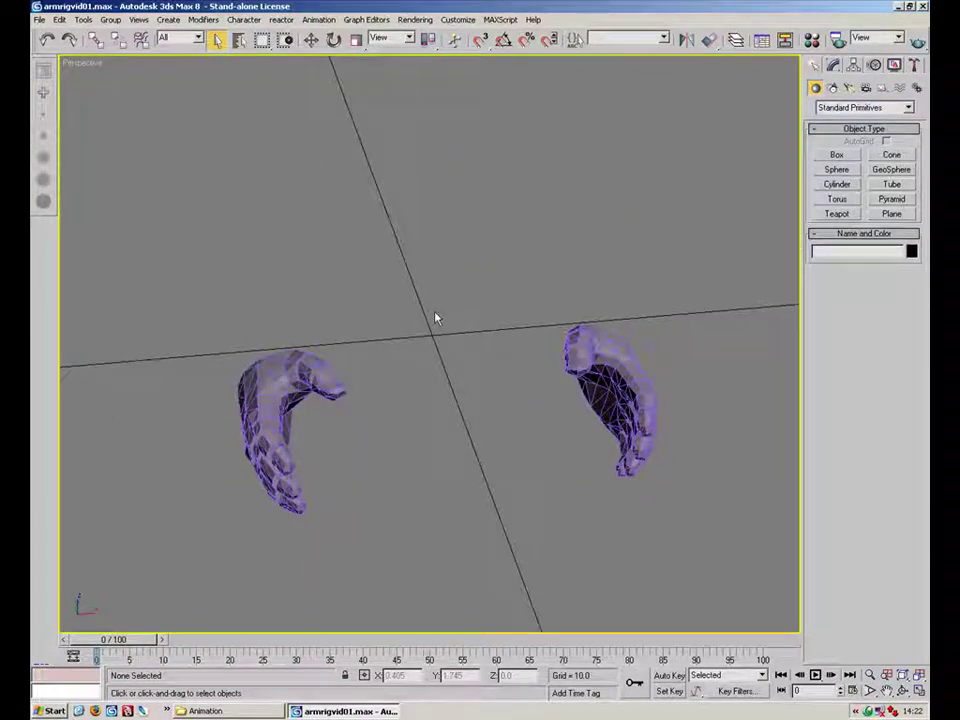
pyautogui.moveTo(442, 305); pyautogui.dragTo(167, 577)
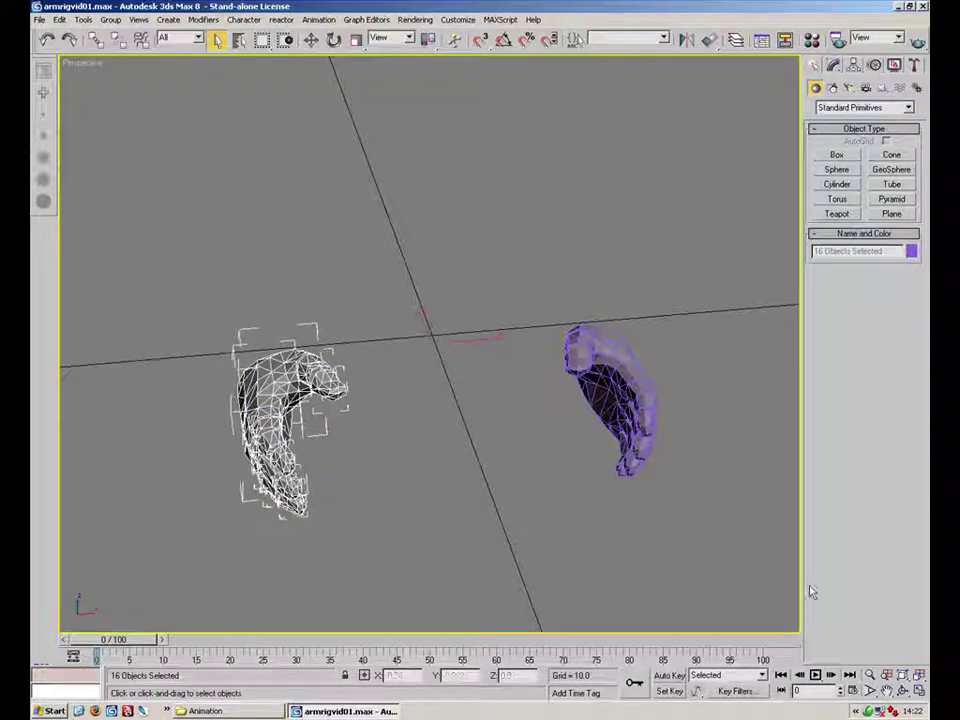
pyautogui.click(621, 557)
# - Examine the mirrored hand's palm and thumb segments by selecting them one at a time
pyautogui.keyDown('alt'); pyautogui.moveTo(330, 454); pyautogui.dragTo(311, 343, button='middle'); pyautogui.keyUp('alt')
pyautogui.click(311, 343)
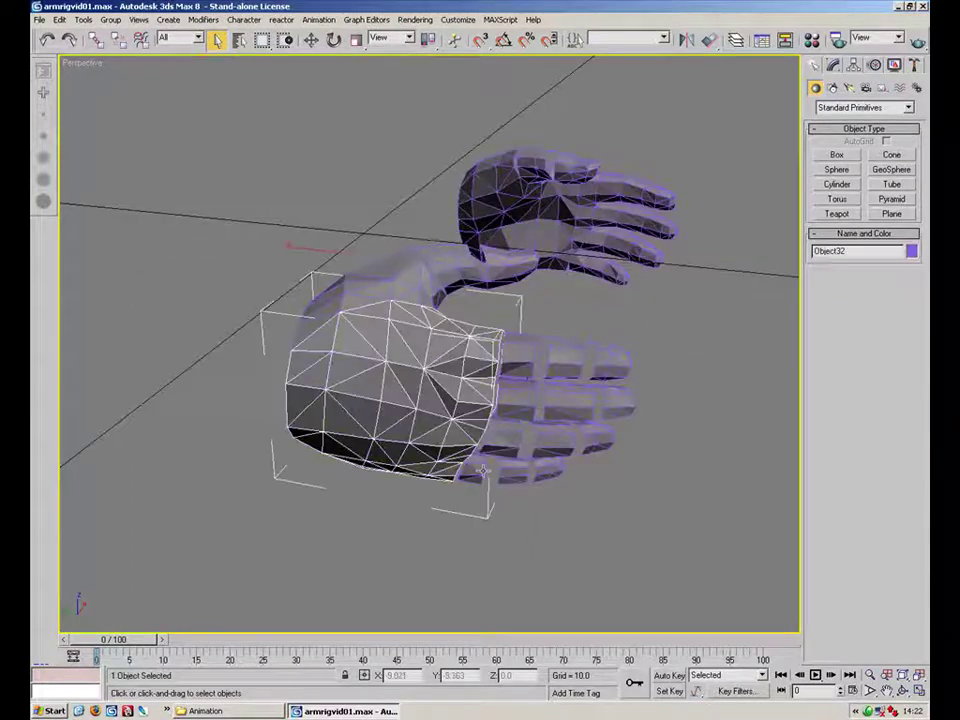
pyautogui.click(386, 288)
pyautogui.click(455, 268)
pyautogui.click(511, 265)
pyautogui.keyDown('alt'); pyautogui.moveTo(470, 300); pyautogui.dragTo(427, 363, button='middle'); pyautogui.keyUp('alt')
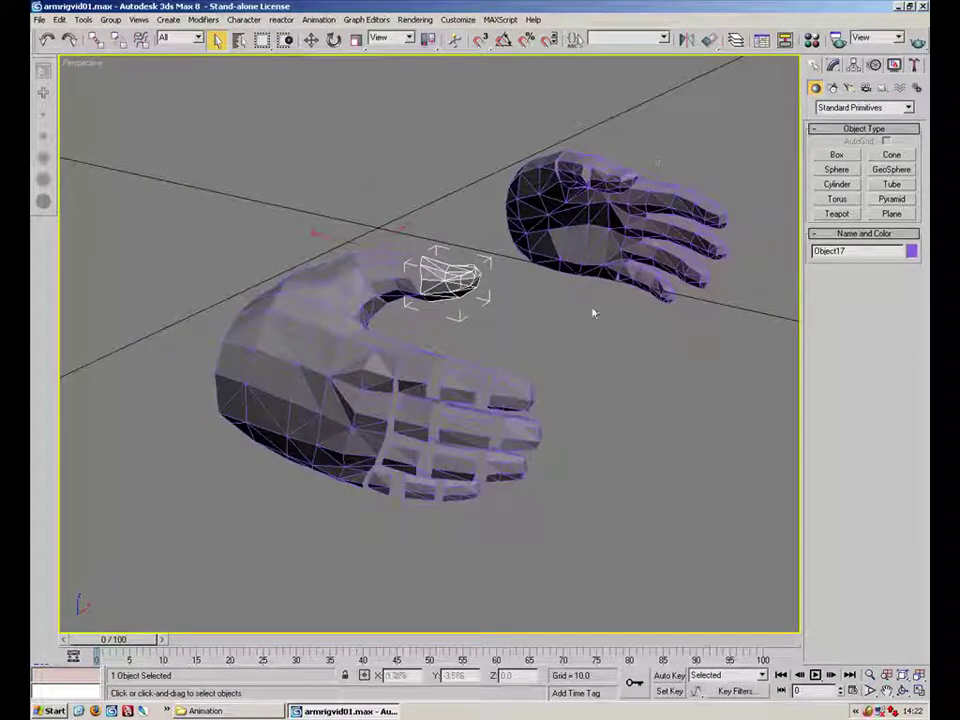
# - Examine the mirrored hand's segments from different angles, selecting them together and checking the palm
pyautogui.moveTo(531, 253); pyautogui.dragTo(130, 548)
pyautogui.click(597, 469)
pyautogui.keyDown('alt'); pyautogui.moveTo(597, 469); pyautogui.dragTo(611, 504, button='middle'); pyautogui.keyUp('alt')
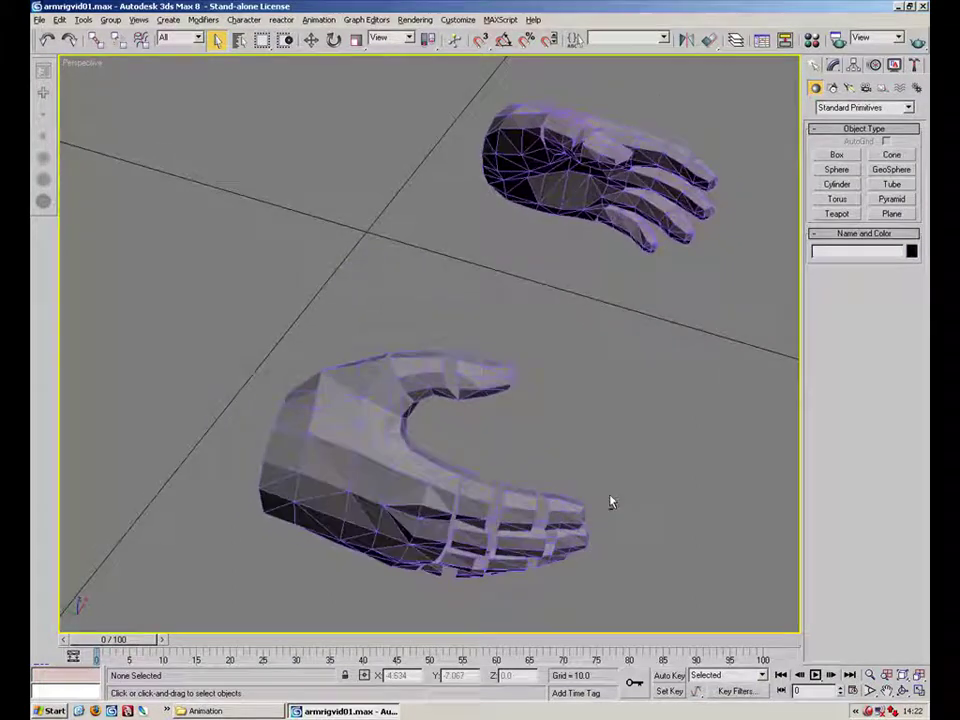
pyautogui.moveTo(671, 326); pyautogui.dragTo(140, 624)
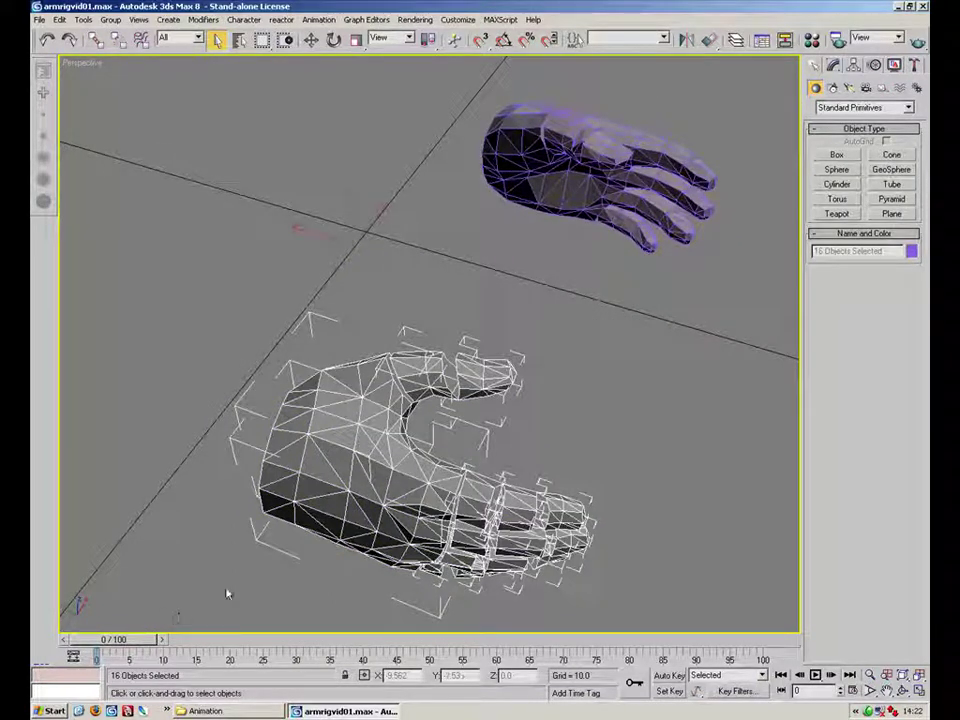
pyautogui.click(464, 320)
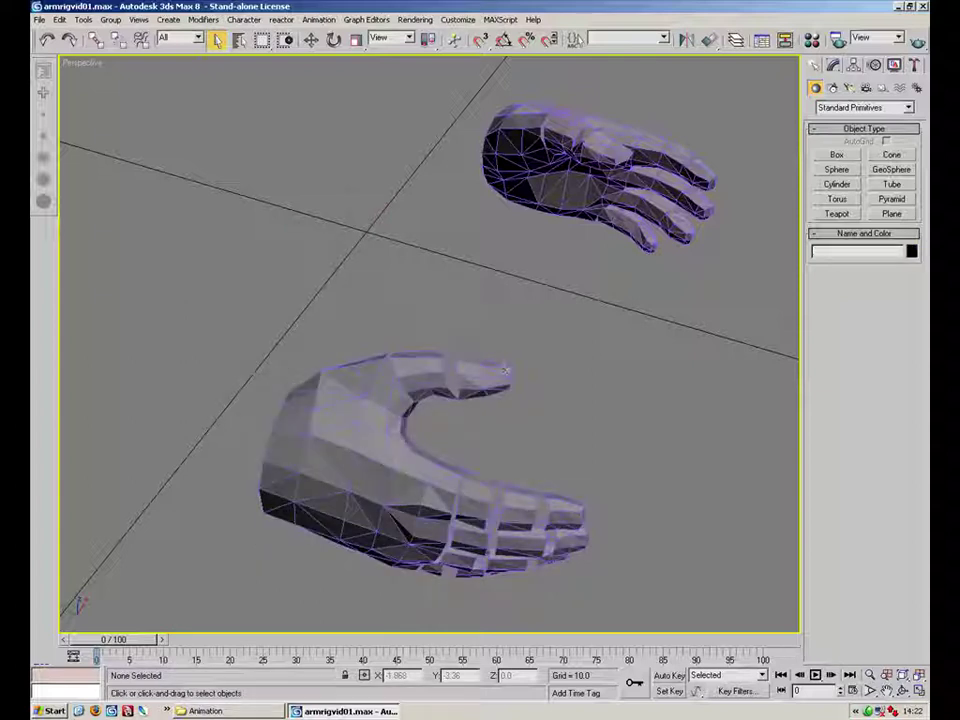
pyautogui.click(371, 489)
pyautogui.click(506, 439)
# - Reset the transform of the mirrored hand's palm segment with the Reset XForm utility
pyautogui.click(360, 482)
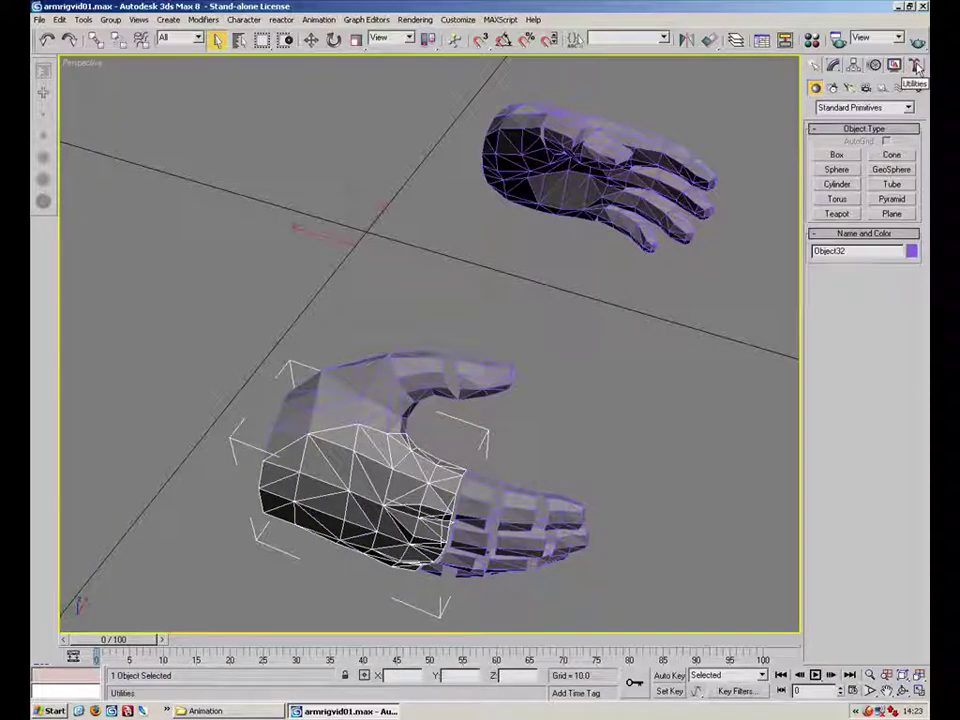
pyautogui.click(568, 190)
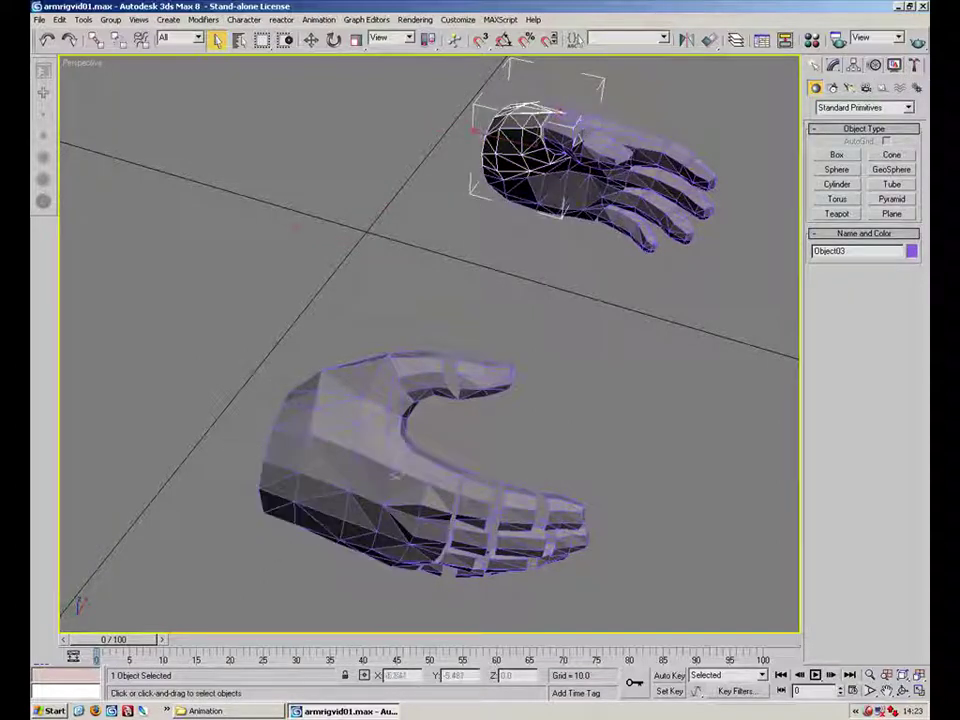
pyautogui.click(432, 445)
pyautogui.click(915, 65)
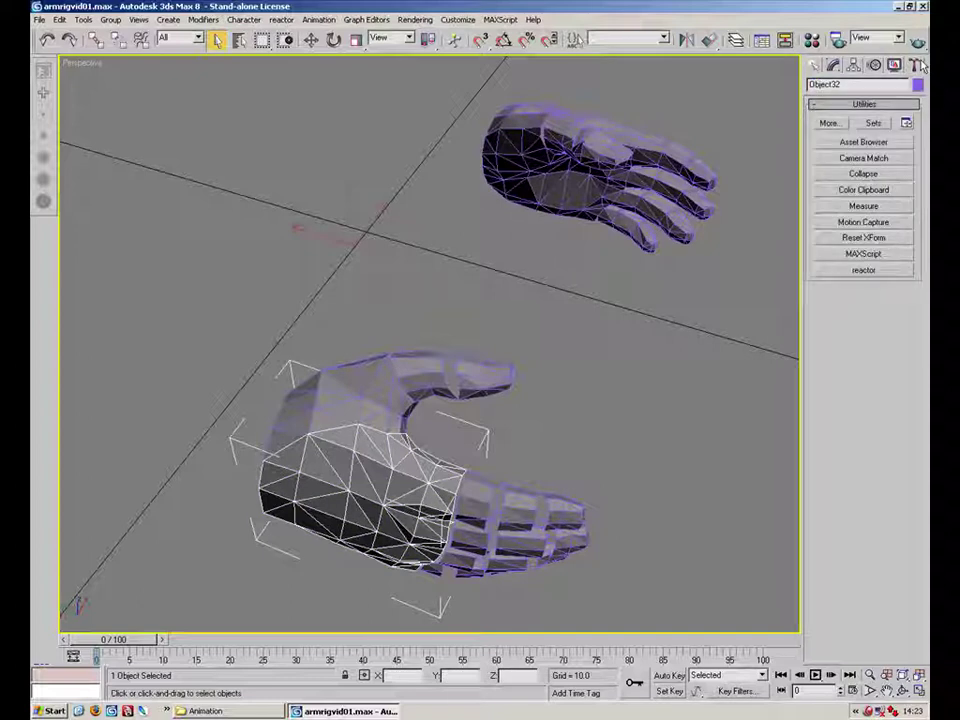
pyautogui.click(829, 123)
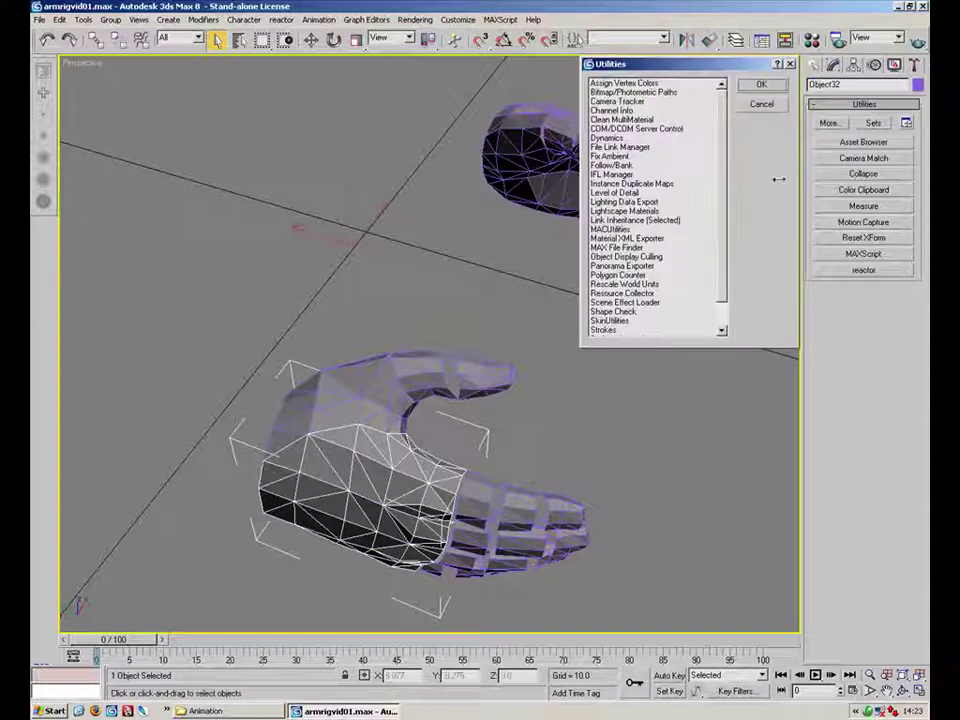
pyautogui.click(791, 64)
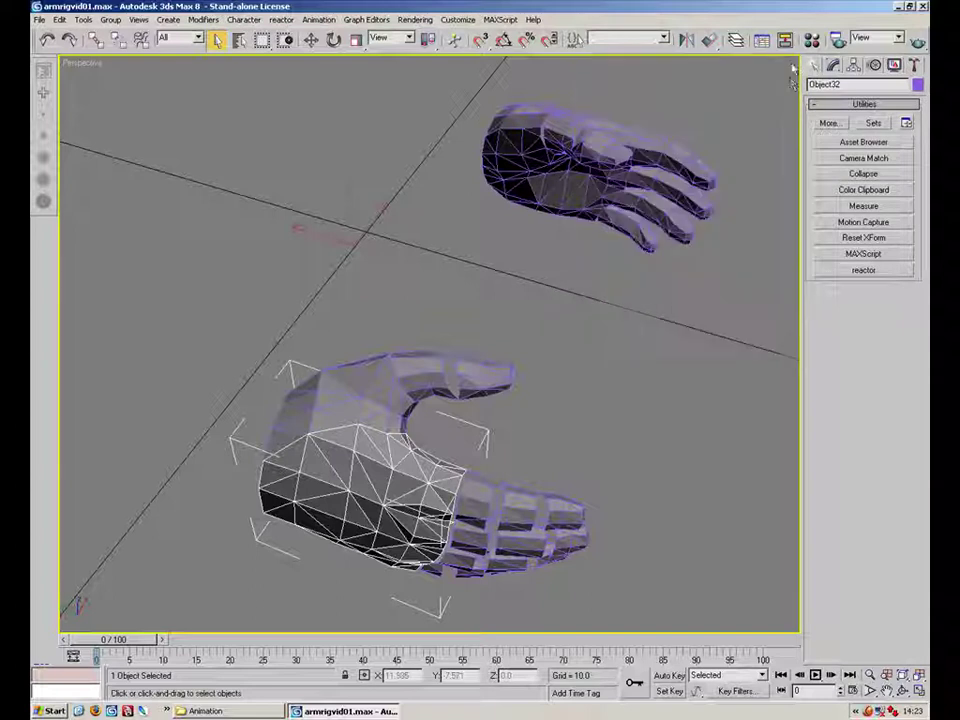
pyautogui.click(864, 238)
pyautogui.click(865, 315)
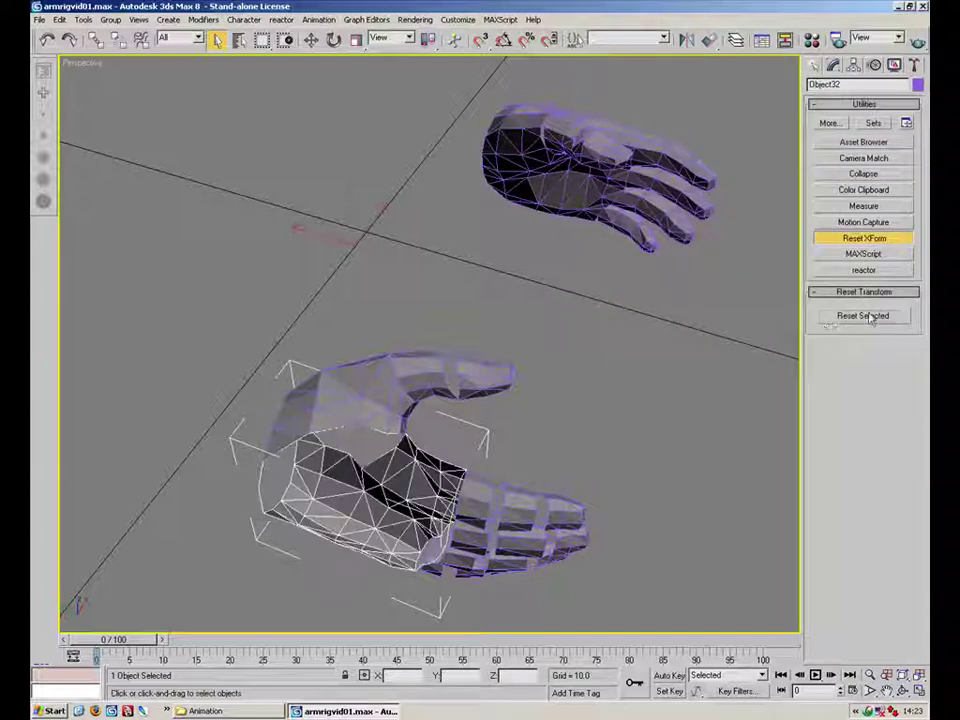
# - Reset the transforms of the mirrored hand's three thumb segments and the base segment of the index finger
pyautogui.keyDown('alt'); pyautogui.moveTo(621, 404); pyautogui.dragTo(606, 381, button='middle'); pyautogui.keyUp('alt')
pyautogui.click(330, 340)
pyautogui.click(860, 315)
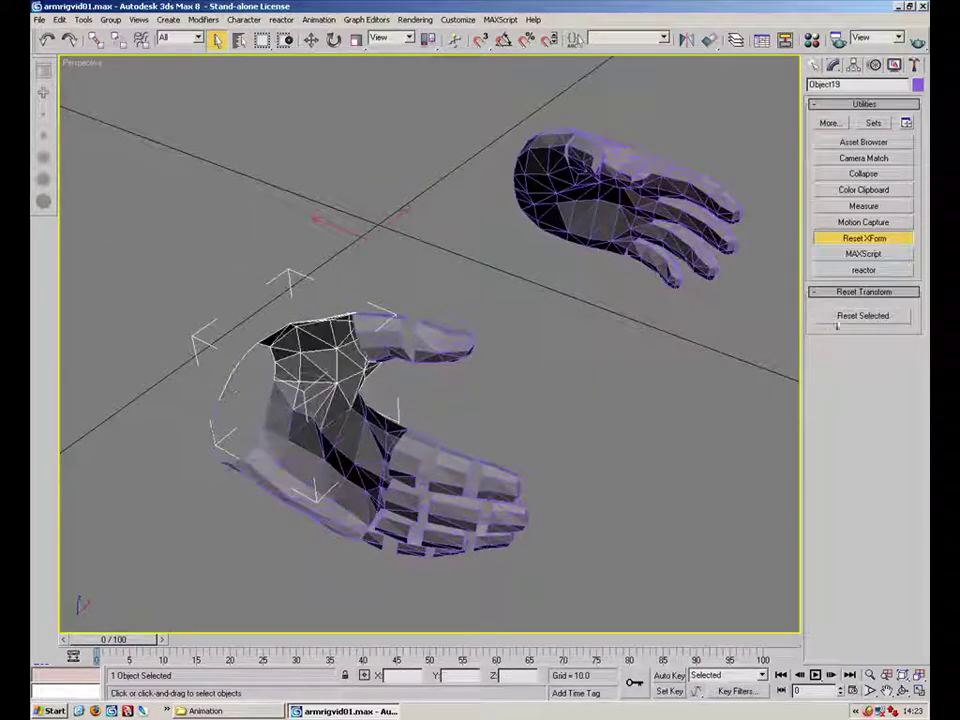
pyautogui.click(392, 338)
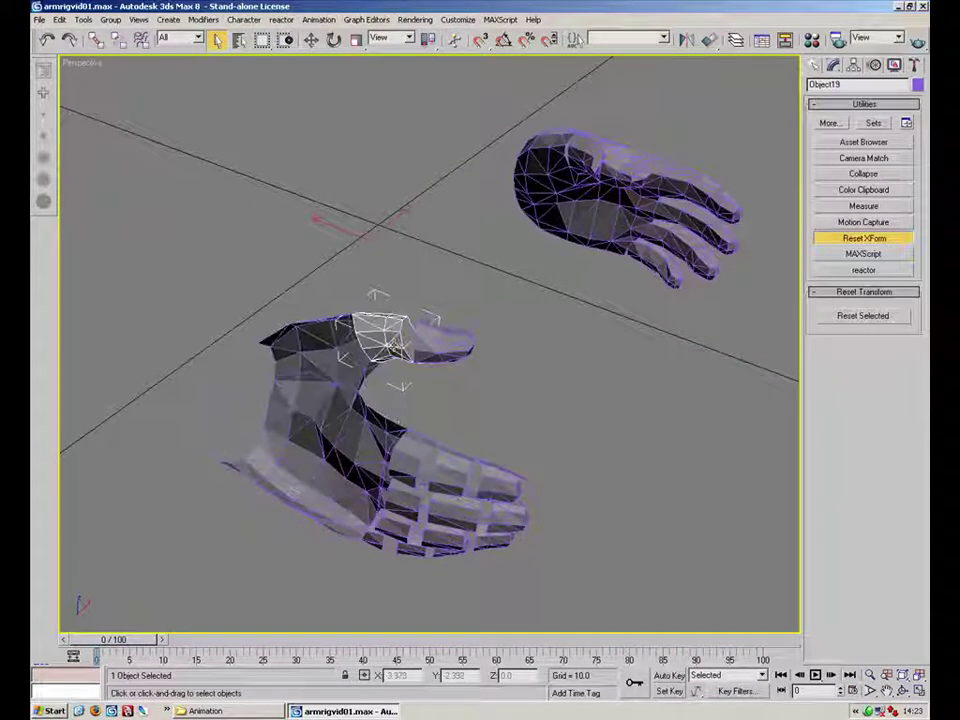
pyautogui.click(855, 315)
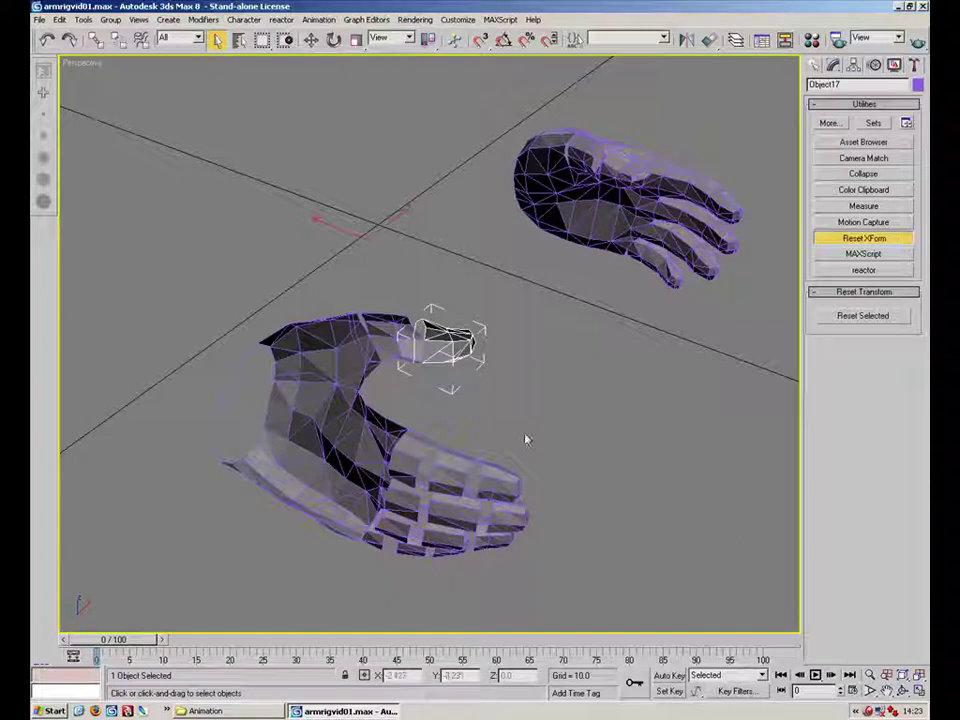
pyautogui.click(408, 458)
pyautogui.click(848, 314)
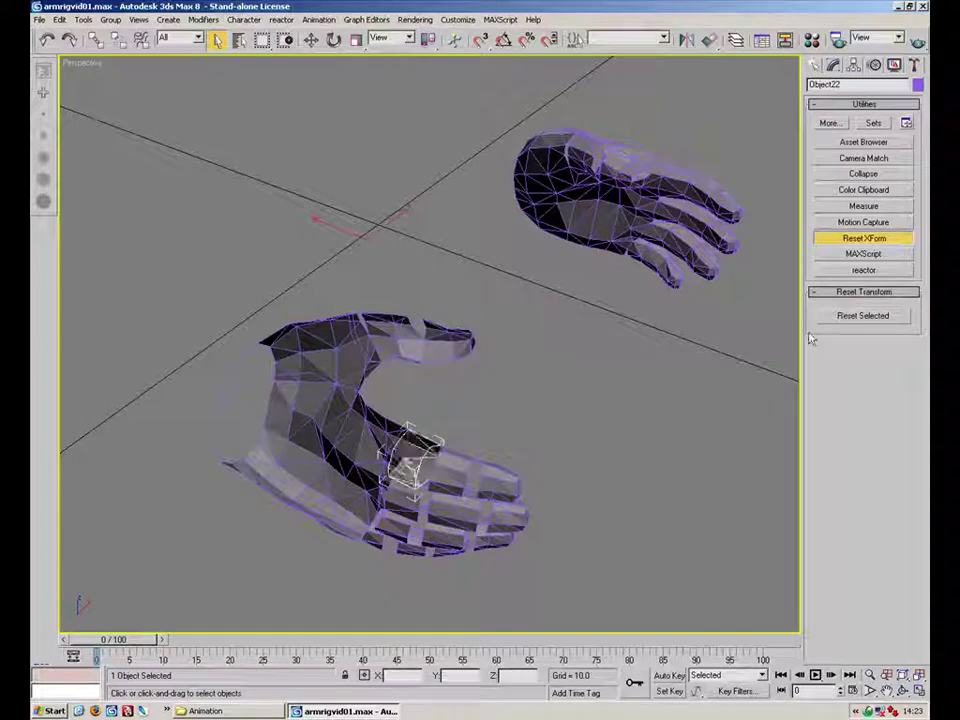
# - Reset the transforms of the mirrored index finger's outer two segments and the middle finger's three segments
pyautogui.click(488, 473)
pyautogui.click(495, 478)
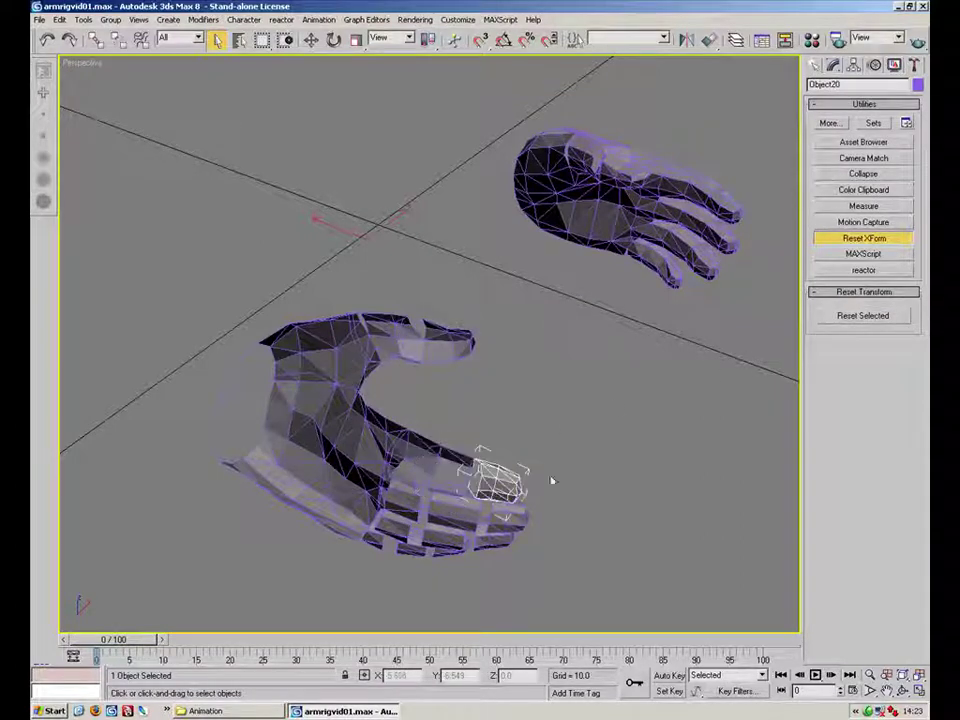
pyautogui.click(531, 517)
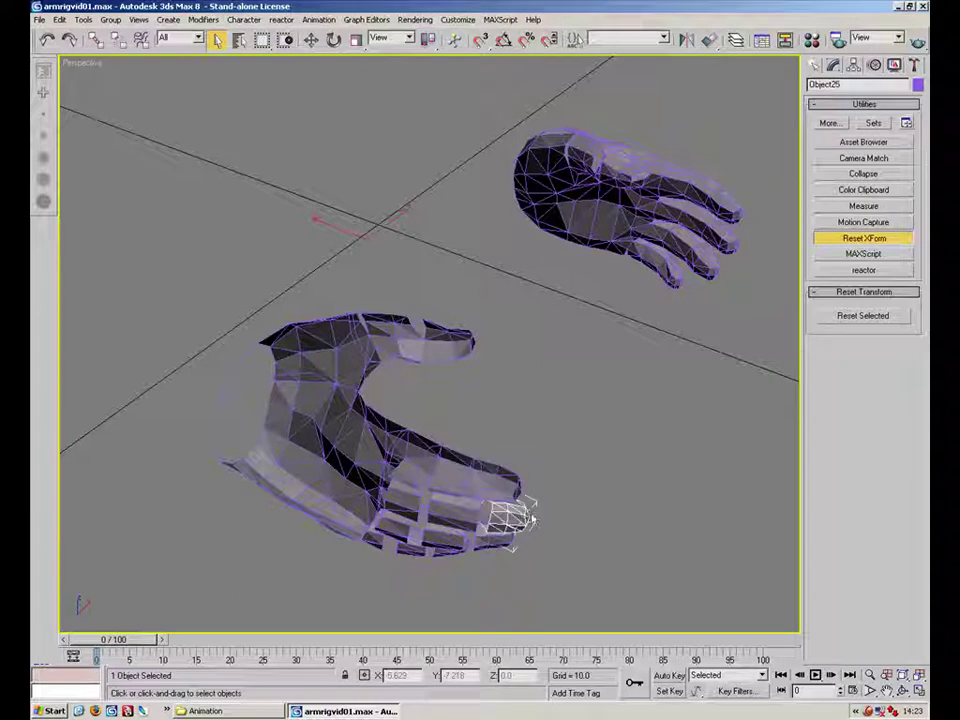
pyautogui.click(862, 315)
pyautogui.click(458, 513)
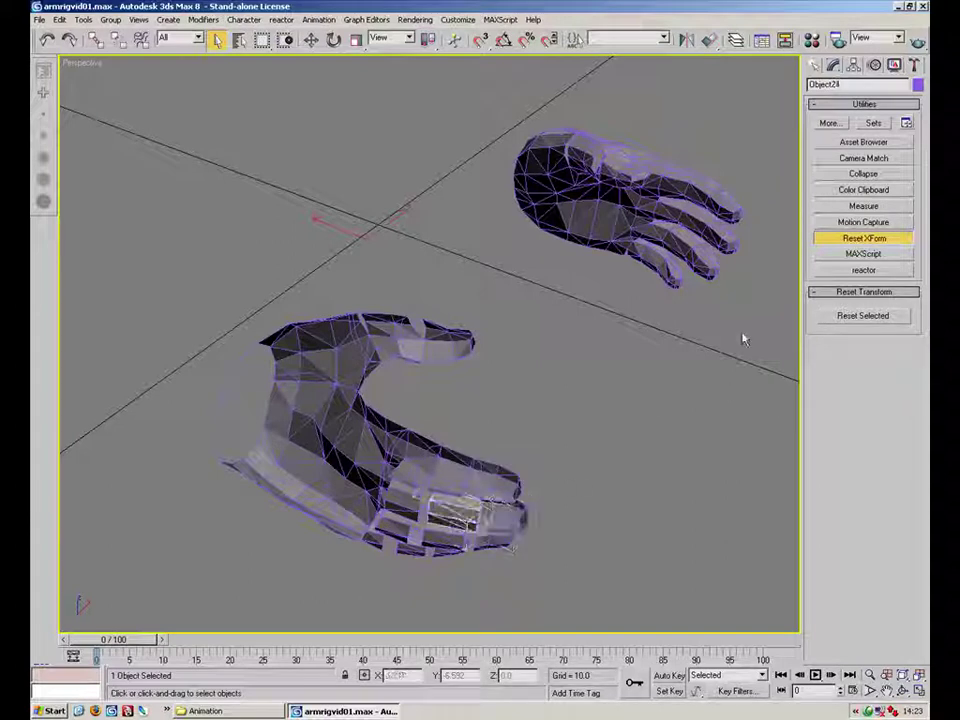
pyautogui.click(397, 503)
pyautogui.click(837, 313)
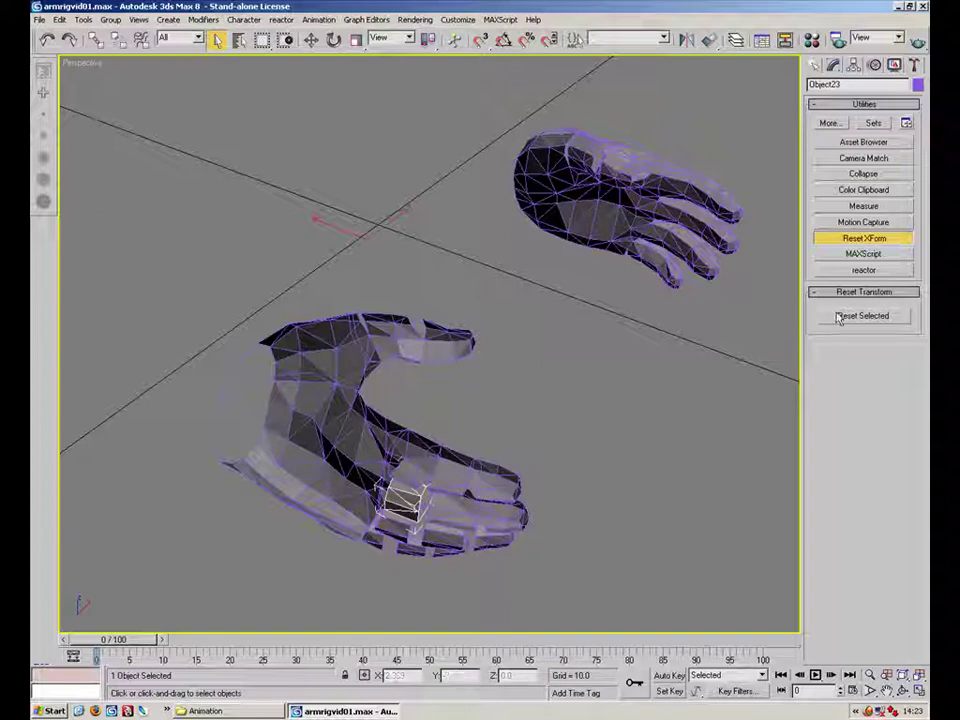
# - Reset the transforms of the mirrored ring finger's outer two segments and of the other hand's palm
pyautogui.keyDown('alt'); pyautogui.moveTo(534, 450); pyautogui.dragTo(538, 429, button='middle'); pyautogui.keyUp('alt')
pyautogui.click(523, 470)
pyautogui.click(829, 315)
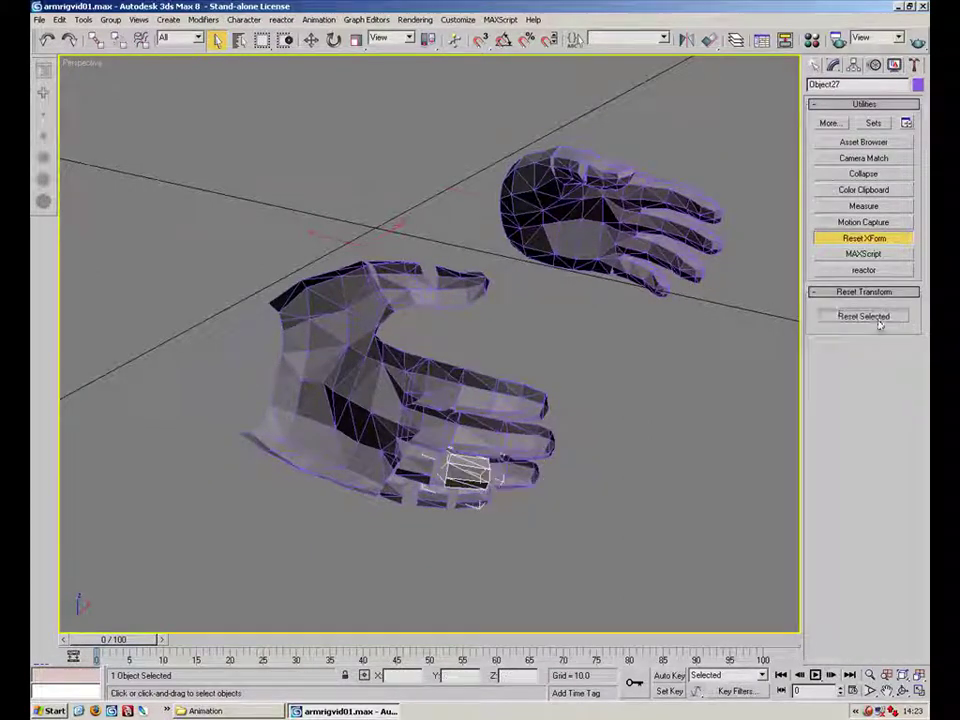
pyautogui.click(628, 238)
pyautogui.click(842, 315)
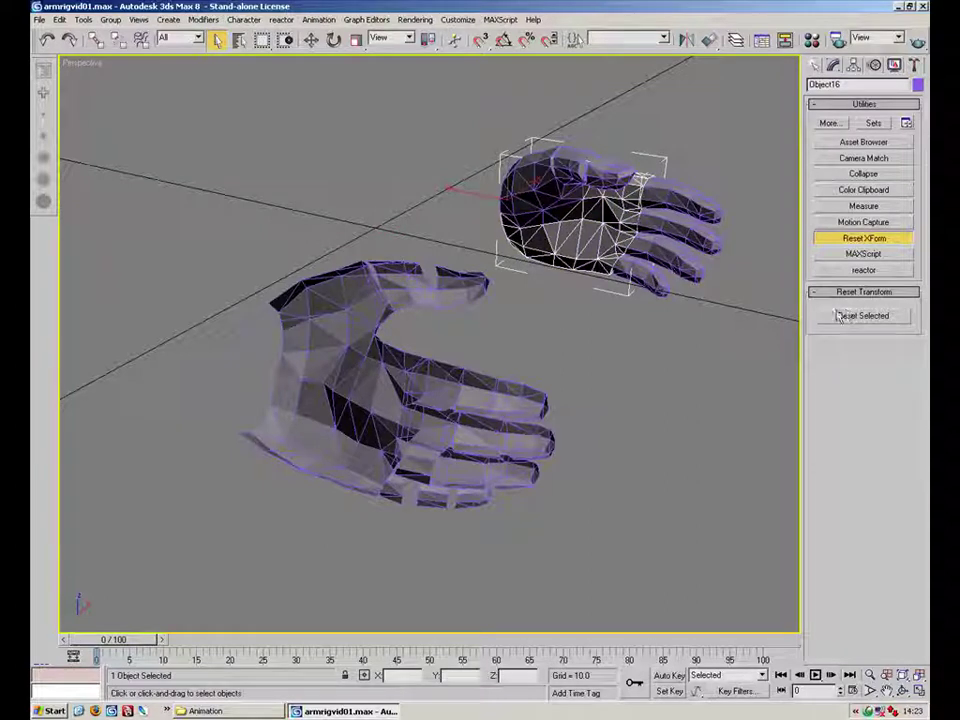
# - Reset the transforms of the mirrored ring finger's base segment and the little finger's three segments
pyautogui.click(475, 500)
pyautogui.keyDown('alt'); pyautogui.moveTo(524, 453); pyautogui.dragTo(541, 402, button='middle'); pyautogui.keyUp('alt')
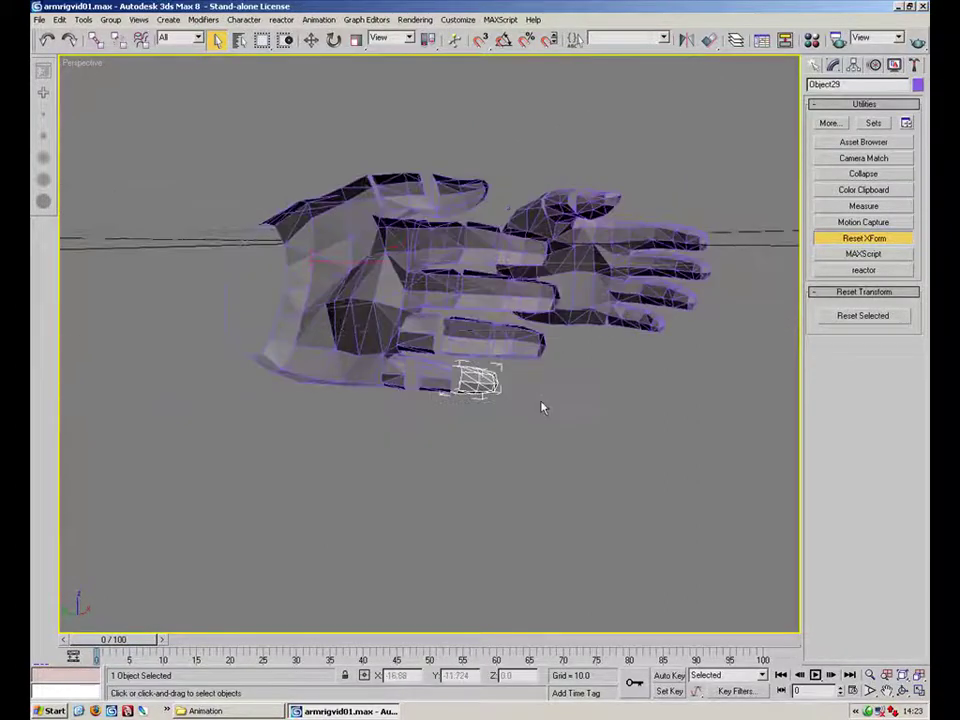
pyautogui.scroll(4, 540, 405)
pyautogui.click(404, 329)
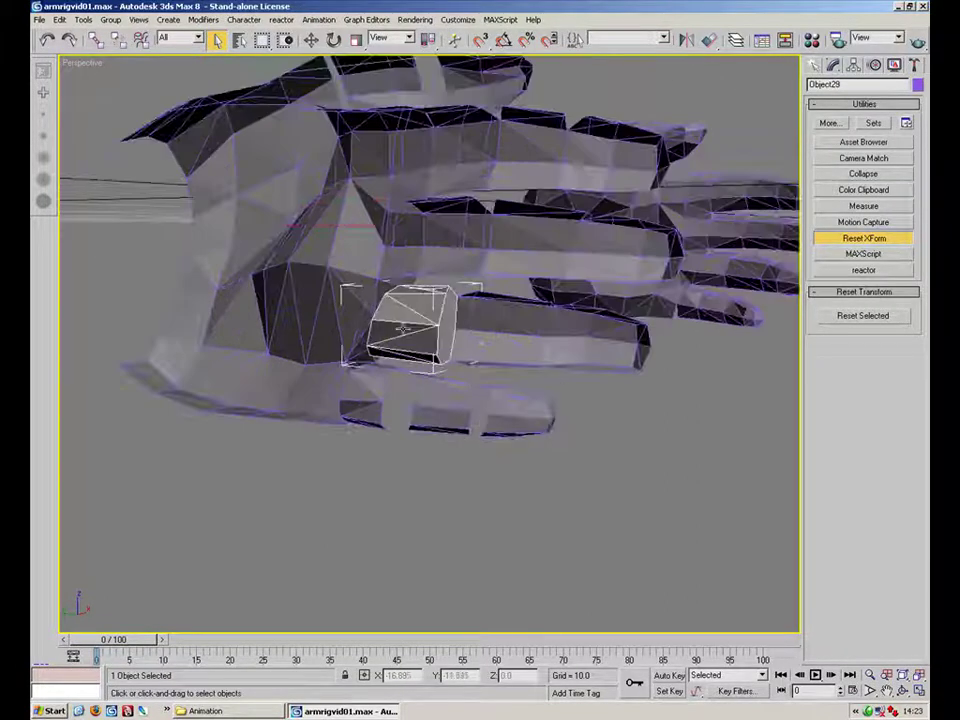
pyautogui.click(835, 317)
pyautogui.click(538, 411)
pyautogui.click(846, 318)
pyautogui.click(451, 418)
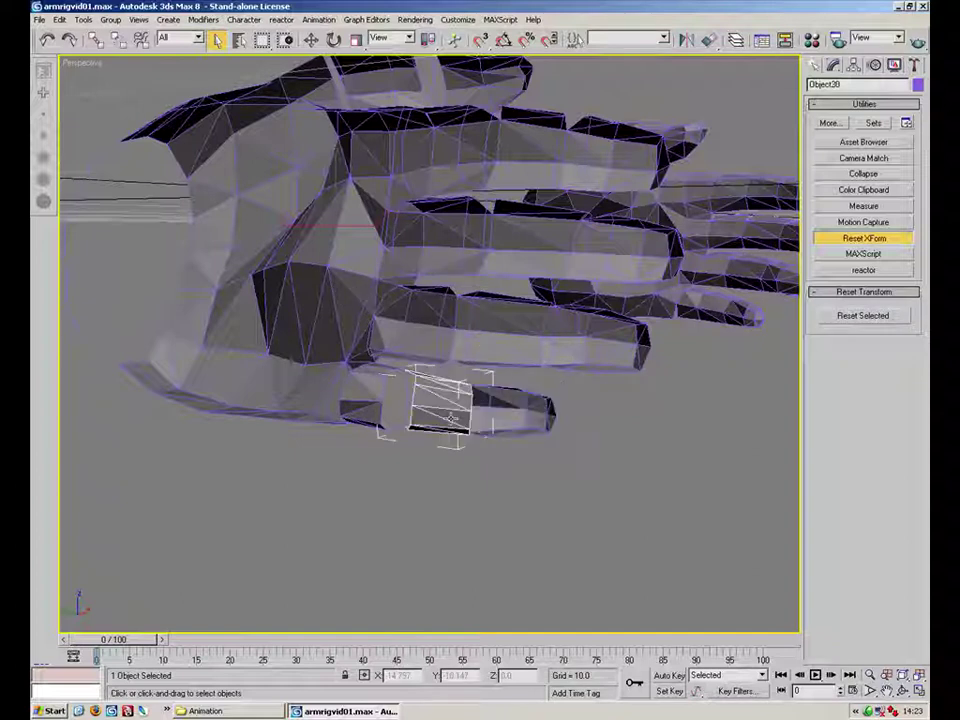
pyautogui.click(410, 388)
pyautogui.click(833, 318)
# - Collapse the mirrored palm's whole modifier stack into an Editable Poly
pyautogui.moveTo(372, 345)
pyautogui.keyDown('alt'); pyautogui.mouseDown(button='middle')
pyautogui.moveTo(480, 380)
pyautogui.moveTo(540, 382)
pyautogui.moveTo(332, 374)
pyautogui.moveTo(416, 326)
pyautogui.moveTo(467, 388)
pyautogui.moveTo(336, 401)
pyautogui.moveTo(238, 303)
pyautogui.mouseUp(button='middle'); pyautogui.keyUp('alt')
pyautogui.click(527, 397)
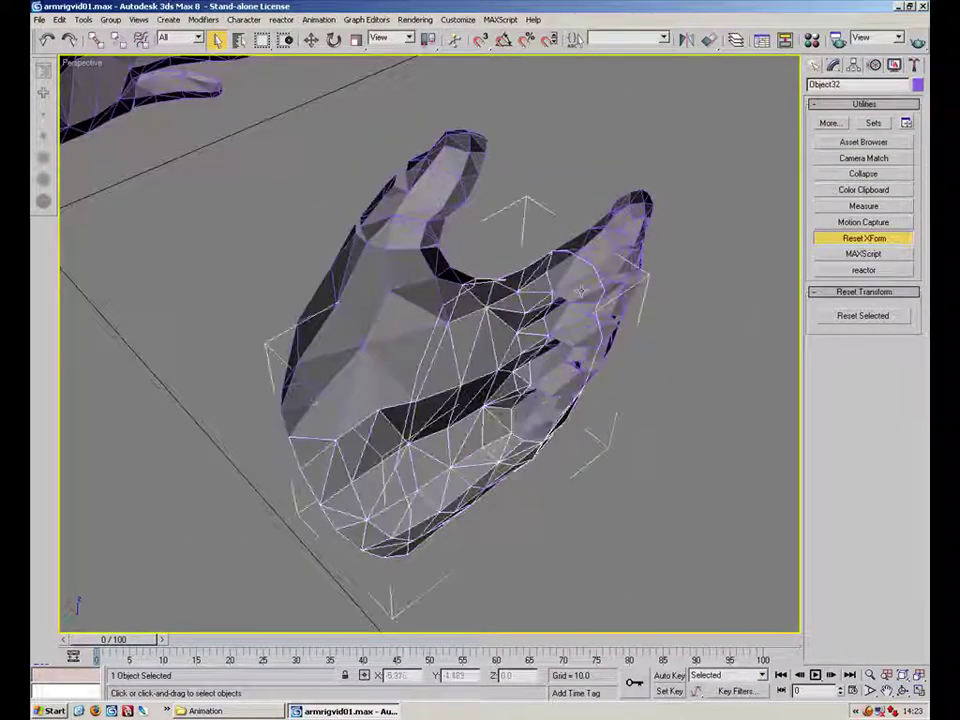
pyautogui.click(831, 65)
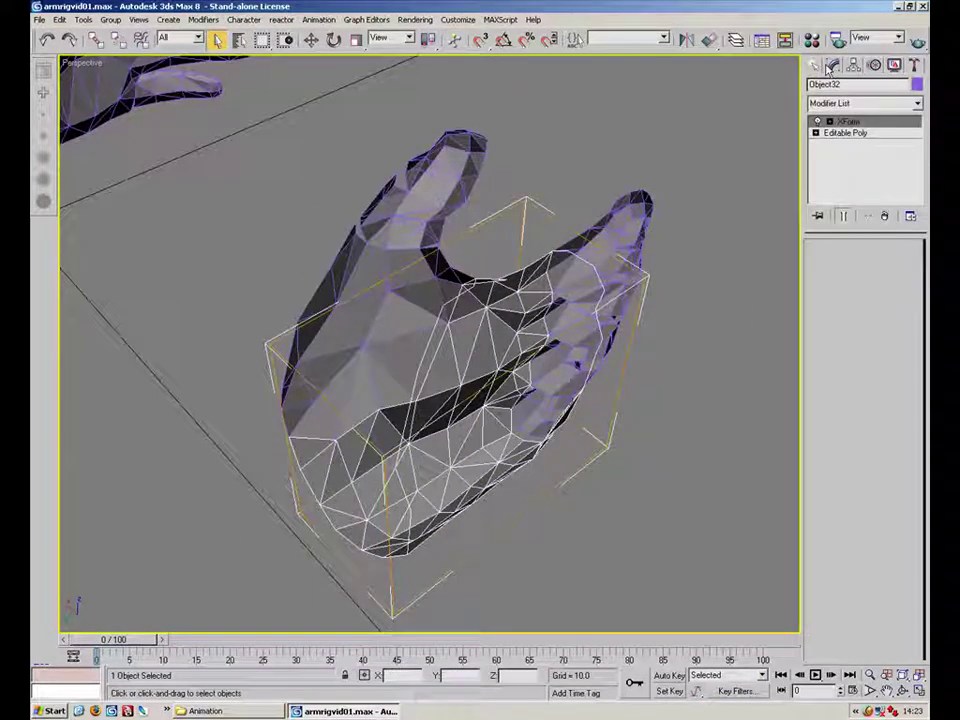
pyautogui.rightClick(849, 124)
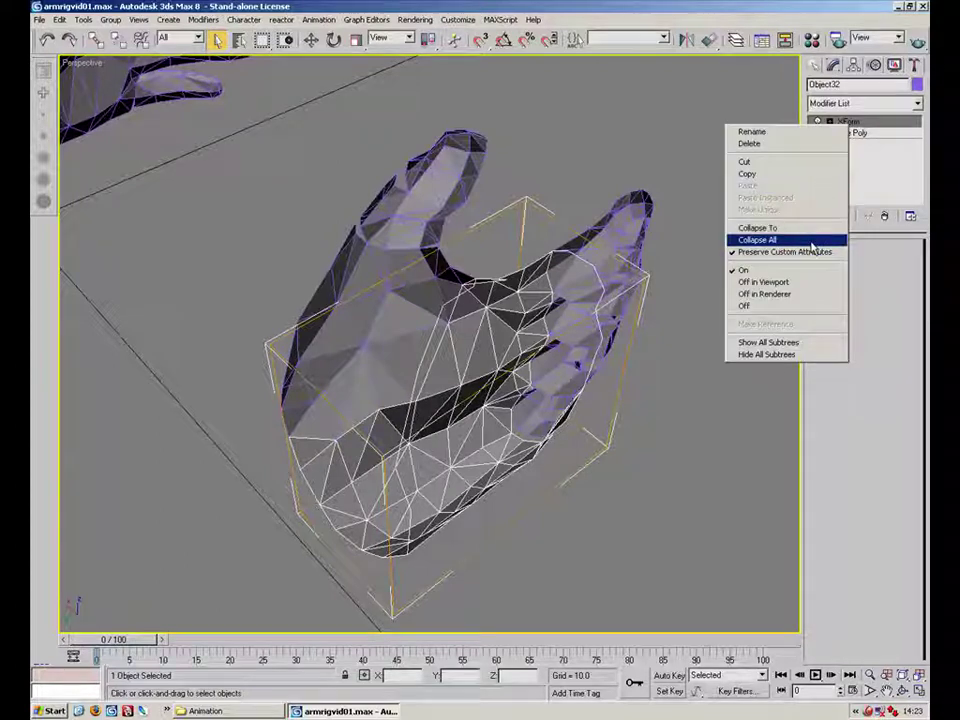
pyautogui.click(790, 240)
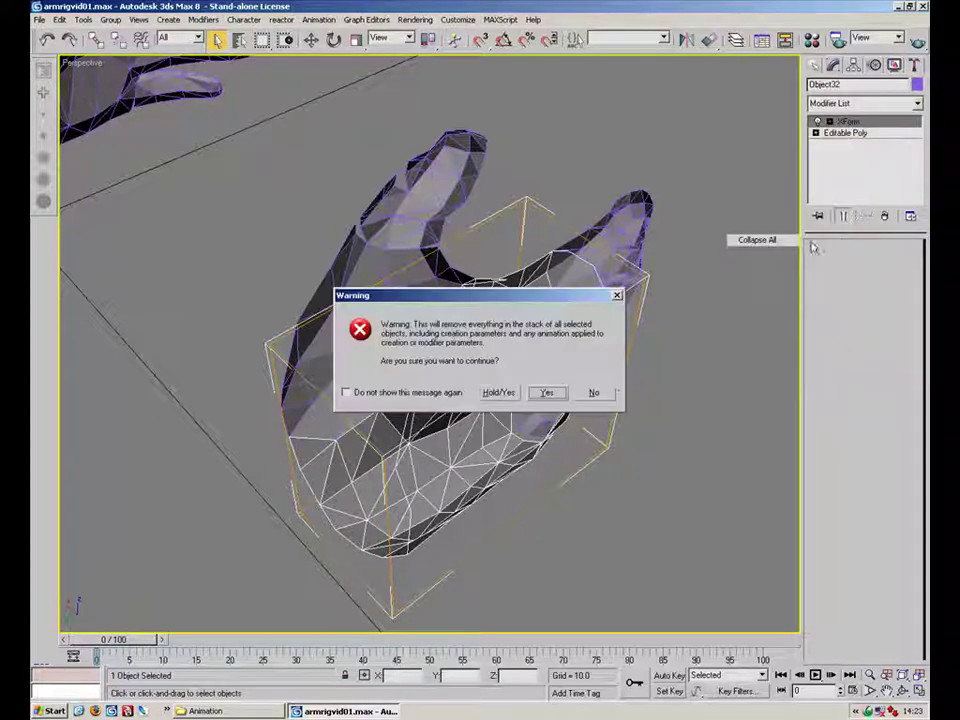
pyautogui.click(547, 392)
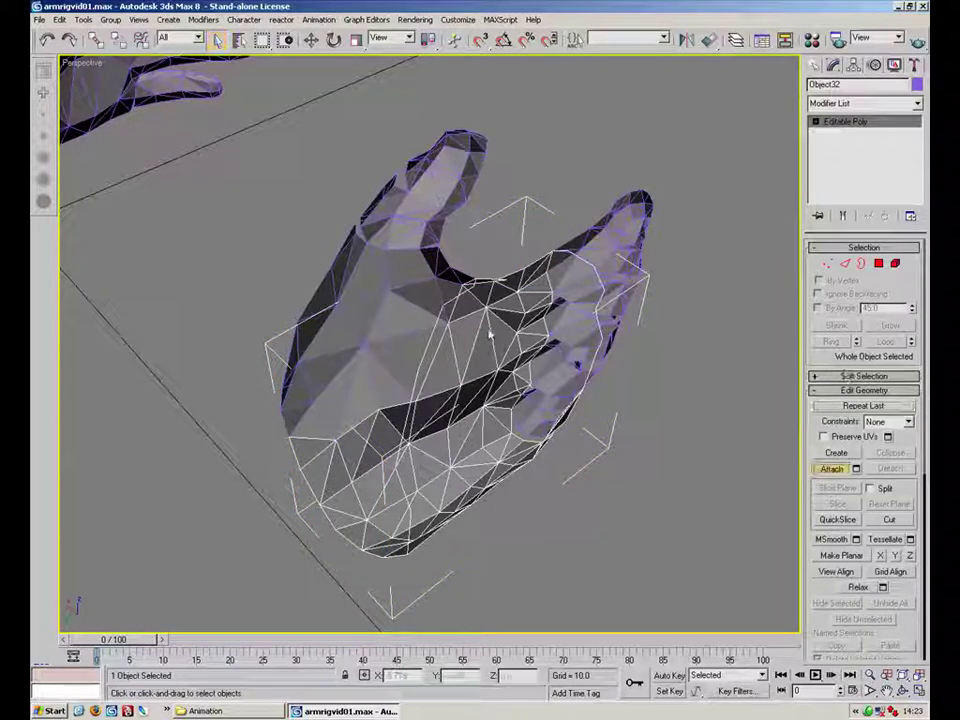
# - Attach all thumb and finger segments of the mirrored hand to its palm mesh
pyautogui.keyDown('alt'); pyautogui.moveTo(462, 322); pyautogui.dragTo(519, 247, button='middle'); pyautogui.keyUp('alt')
pyautogui.click(545, 300)
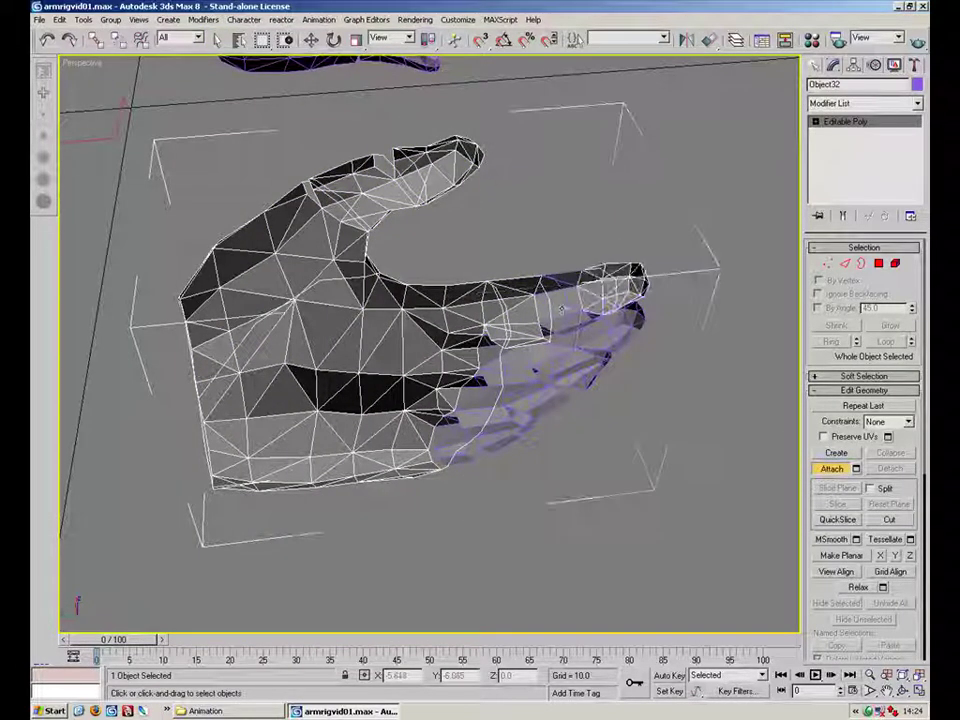
pyautogui.keyDown('alt'); pyautogui.moveTo(385, 285); pyautogui.dragTo(398, 282, button='middle'); pyautogui.keyUp('alt')
pyautogui.click(425, 412)
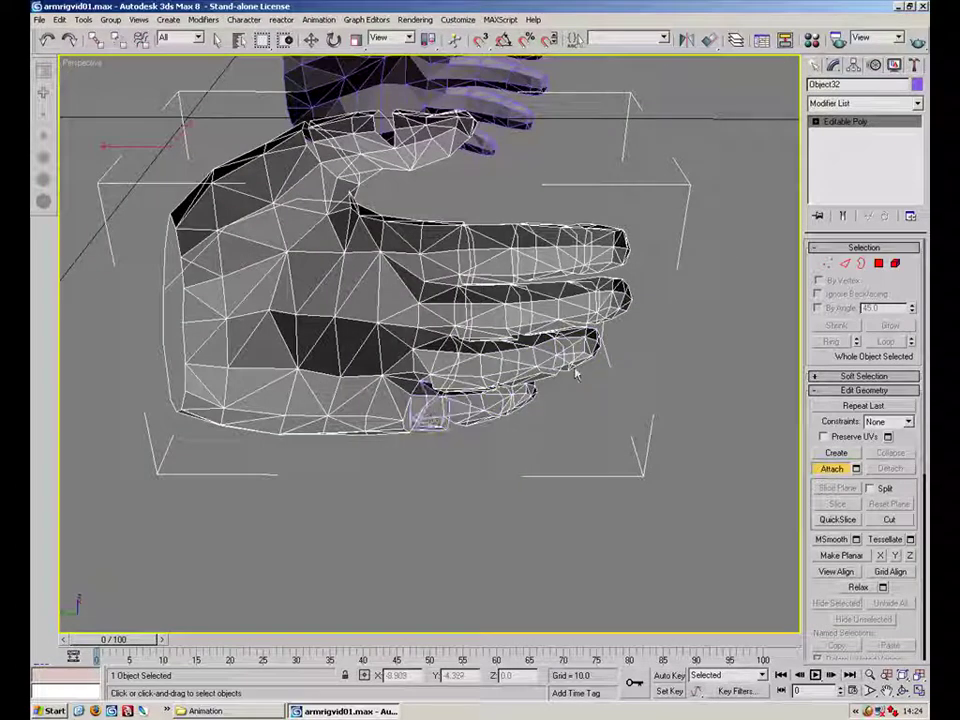
pyautogui.click(838, 470)
# - Flip the normals of all polygons in the attached mirrored hand mesh
pyautogui.click(880, 267)
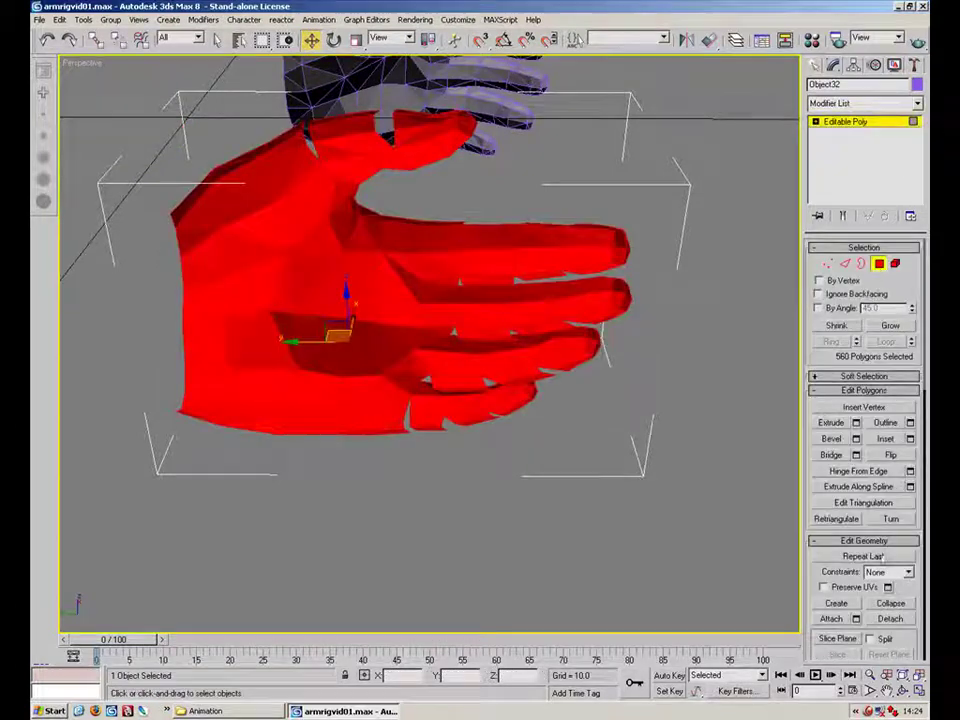
pyautogui.moveTo(912, 637); pyautogui.dragTo(897, 500)
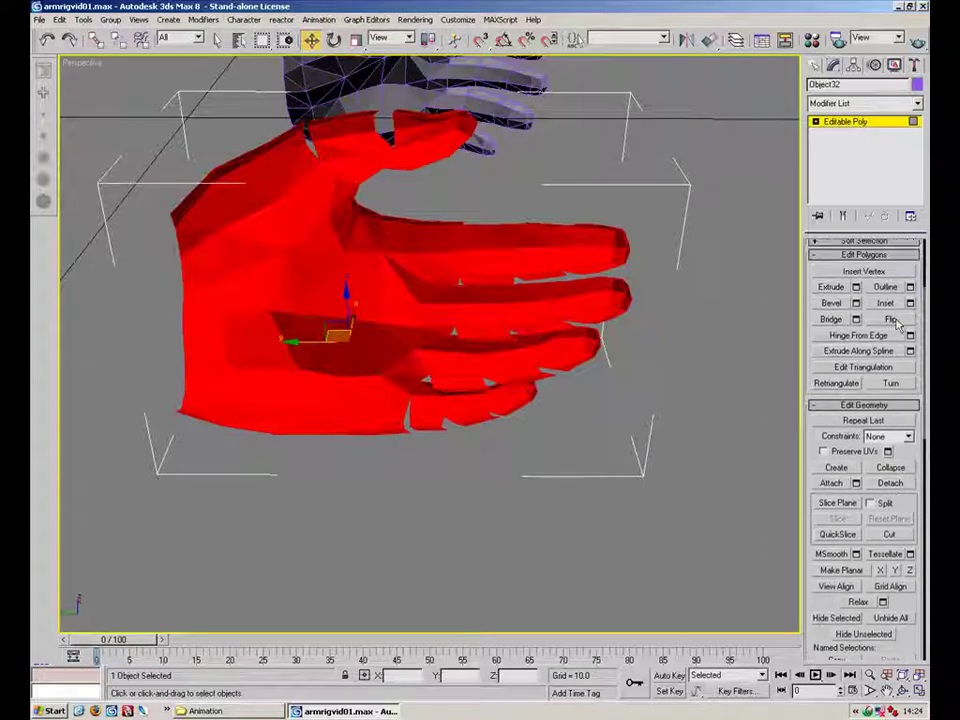
pyautogui.click(893, 320)
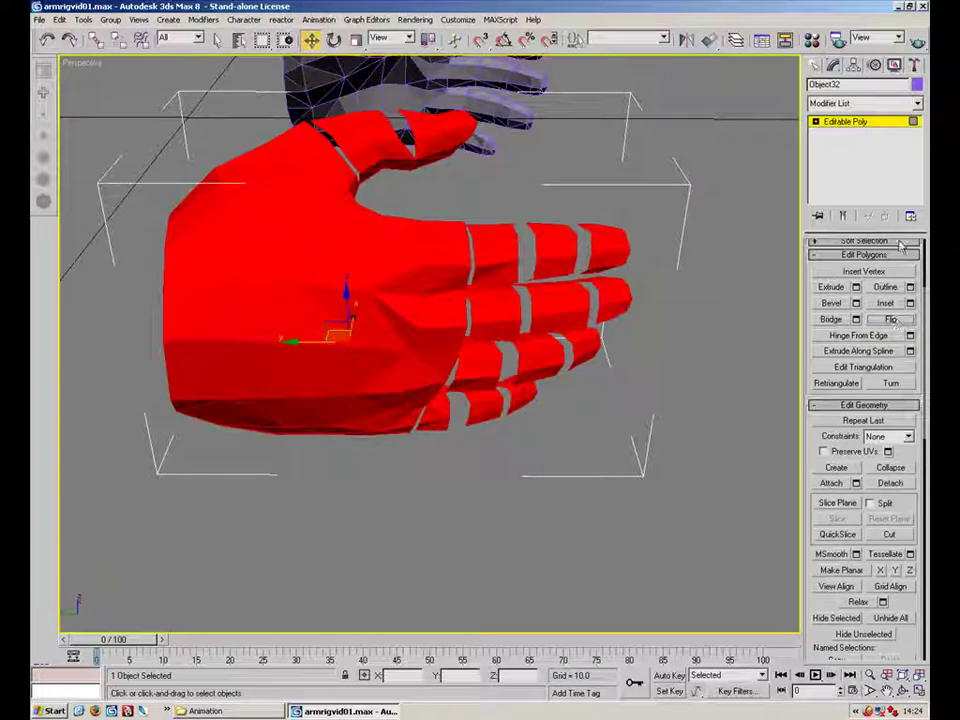
pyautogui.moveTo(883, 383); pyautogui.dragTo(883, 519)
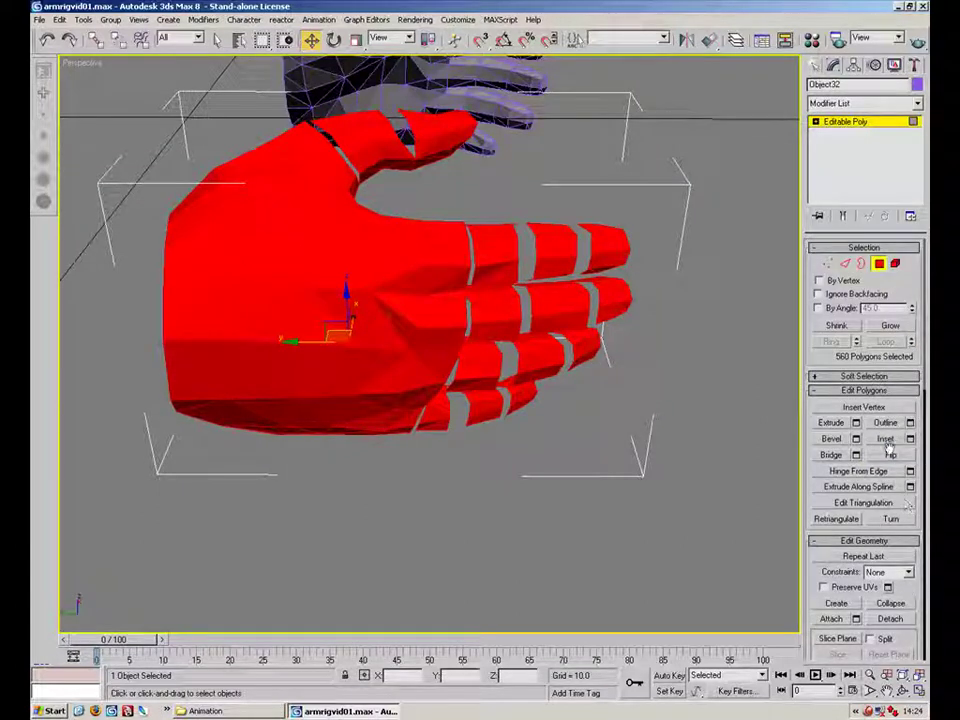
# - Detach the palm element from the attached mirrored hand mesh as a separate object
pyautogui.click(879, 264)
pyautogui.click(701, 349)
pyautogui.click(402, 338)
pyautogui.press('5')
pyautogui.click(203, 263)
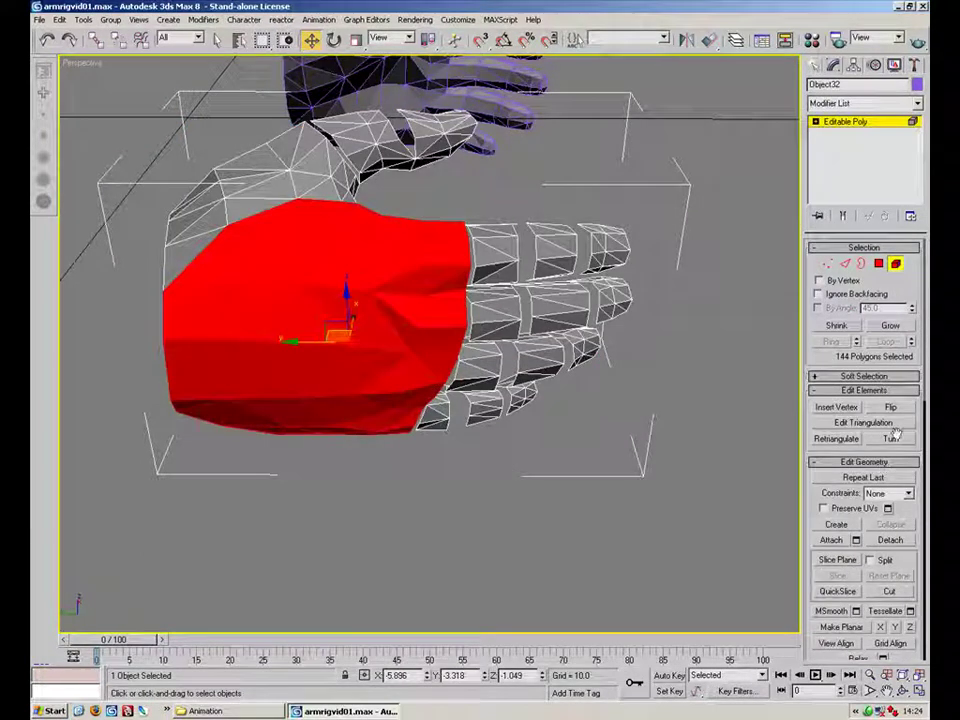
pyautogui.click(888, 541)
pyautogui.click(525, 360)
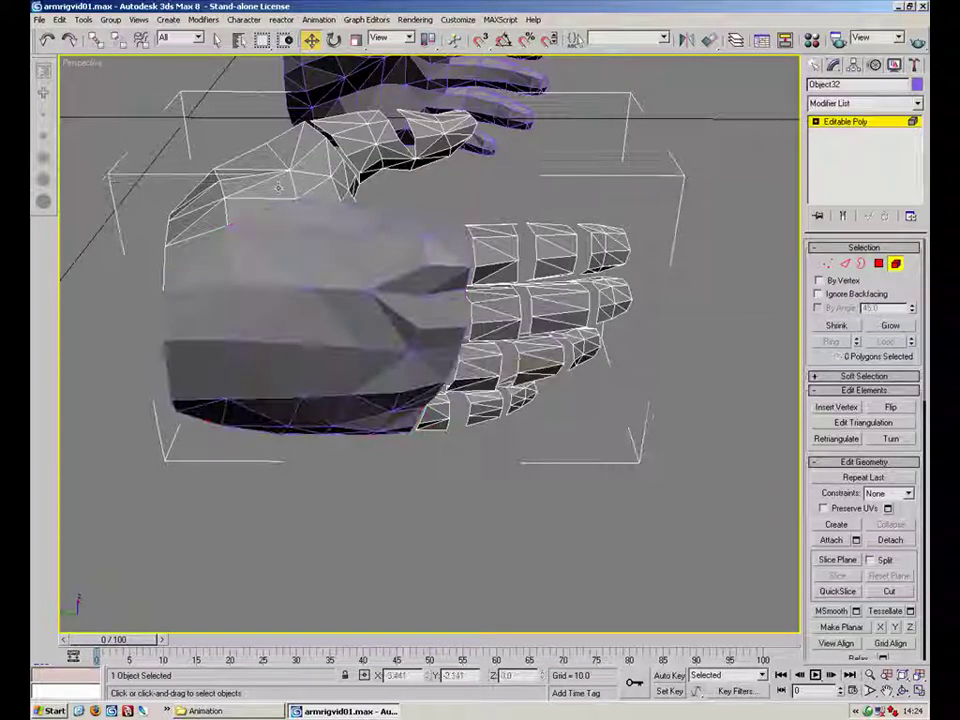
# - Detach the base, middle and tip segments of the mirrored hand's thumb as three separate objects
pyautogui.click(314, 176)
pyautogui.click(888, 539)
pyautogui.click(523, 360)
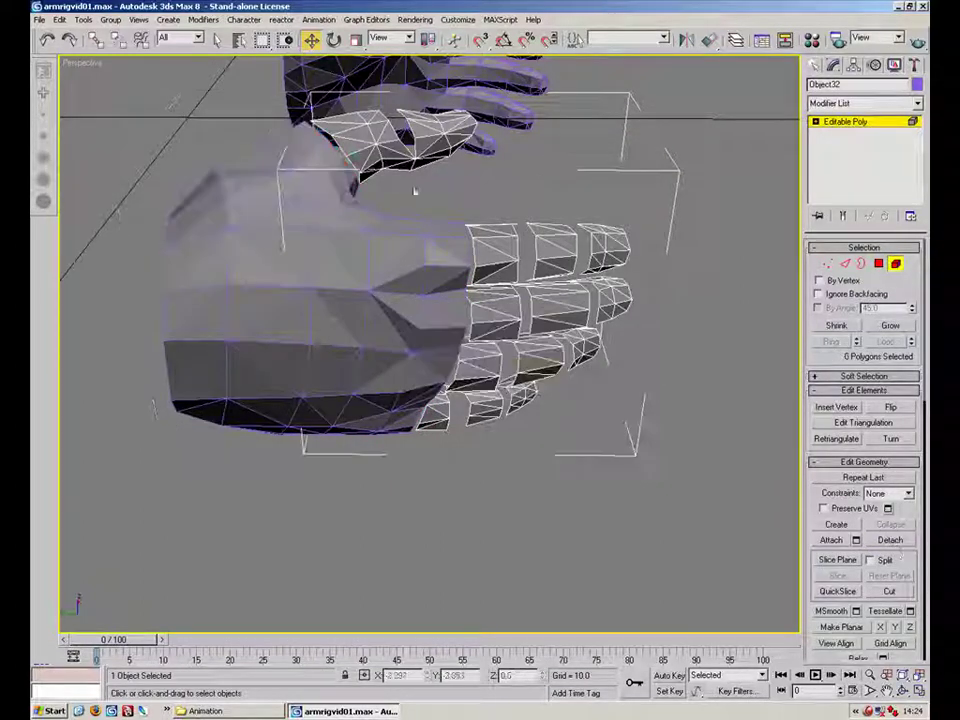
pyautogui.click(335, 142)
pyautogui.click(885, 543)
pyautogui.click(526, 360)
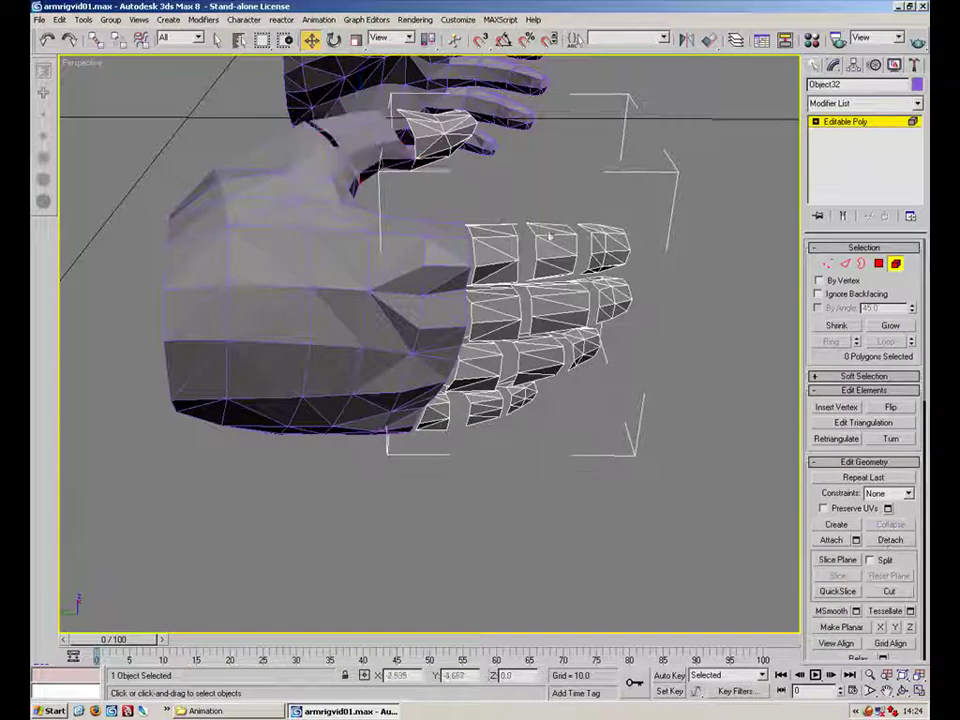
pyautogui.click(437, 143)
pyautogui.click(903, 544)
pyautogui.click(525, 360)
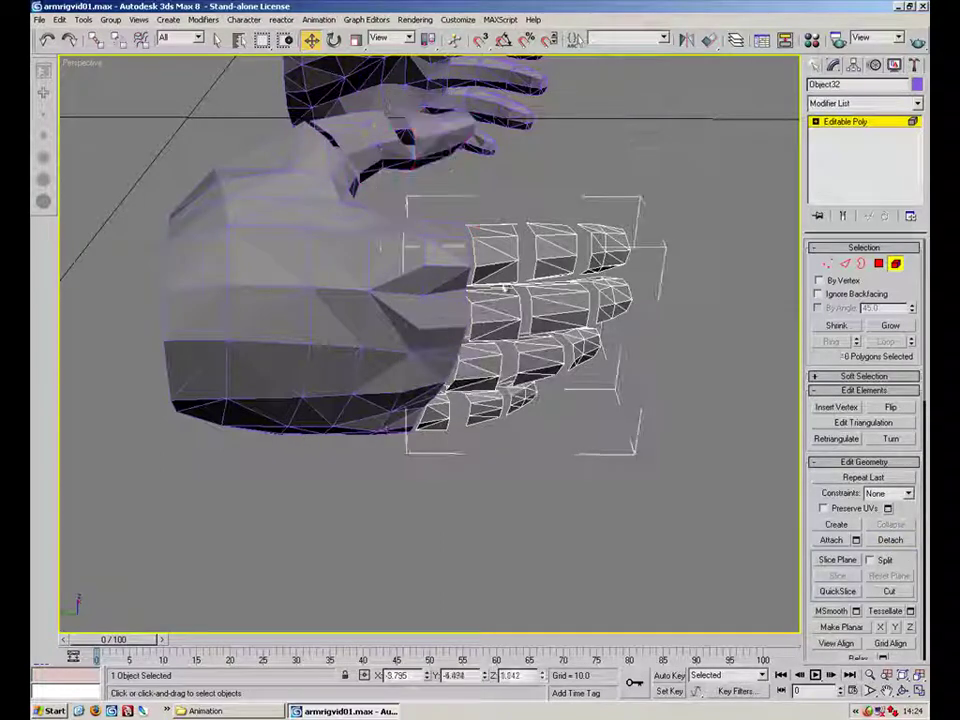
# - Detach the three segments of the mirrored hand's index finger as separate objects
pyautogui.click(494, 254)
pyautogui.click(898, 544)
pyautogui.click(525, 360)
pyautogui.click(571, 260)
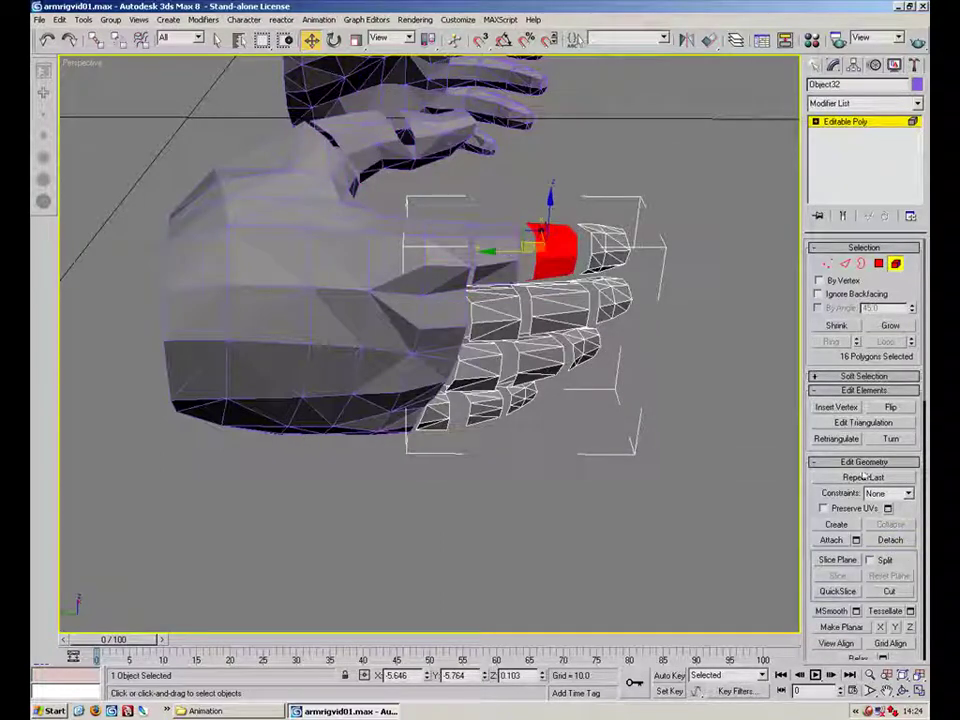
pyautogui.click(903, 543)
pyautogui.press('Return')
pyautogui.click(635, 255)
pyautogui.click(888, 540)
pyautogui.press('Return')
# - Detach the three segments of the mirrored hand's middle finger as separate objects
pyautogui.click(615, 294)
pyautogui.click(897, 540)
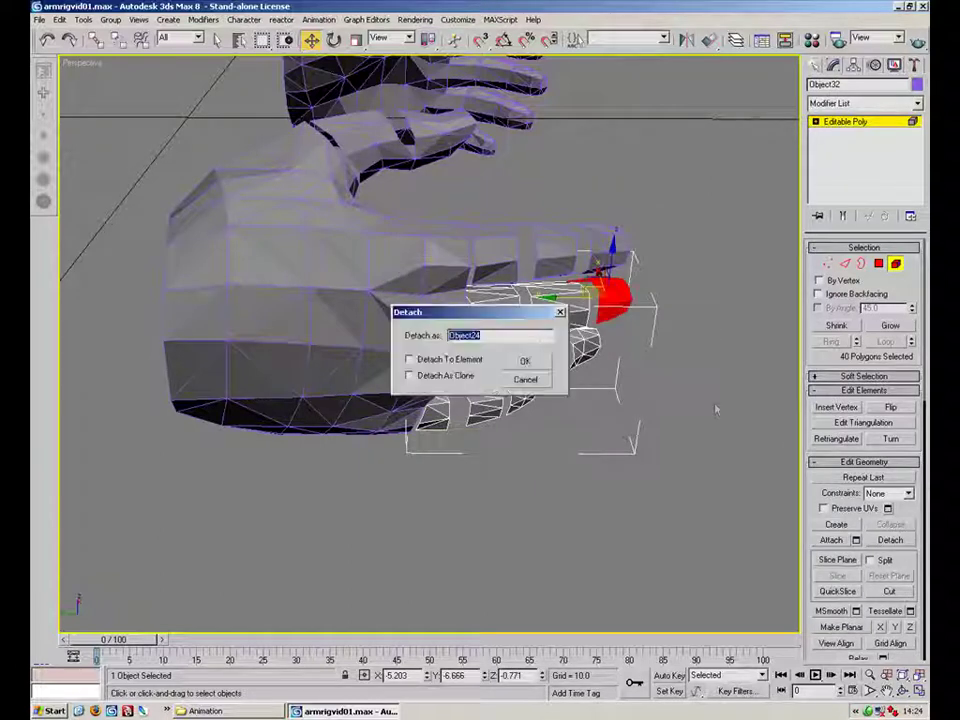
pyautogui.press('Return')
pyautogui.click(566, 305)
pyautogui.click(888, 540)
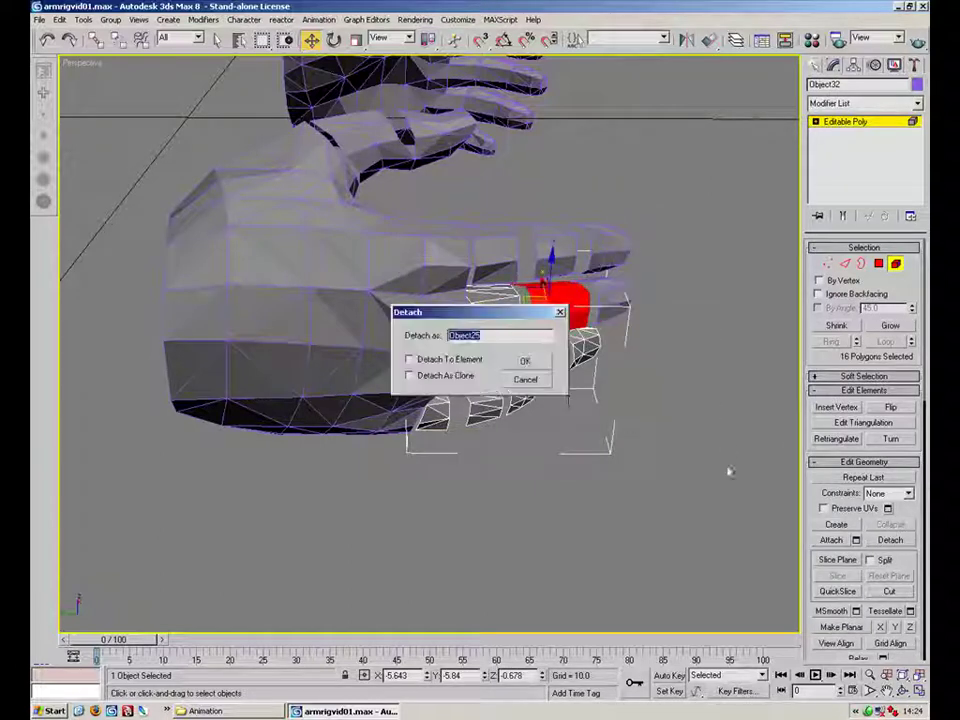
pyautogui.press('Return')
pyautogui.click(493, 300)
pyautogui.click(888, 540)
pyautogui.press('Return')
# - Detach the three segments of the mirrored hand's ring finger as separate objects
pyautogui.click(475, 366)
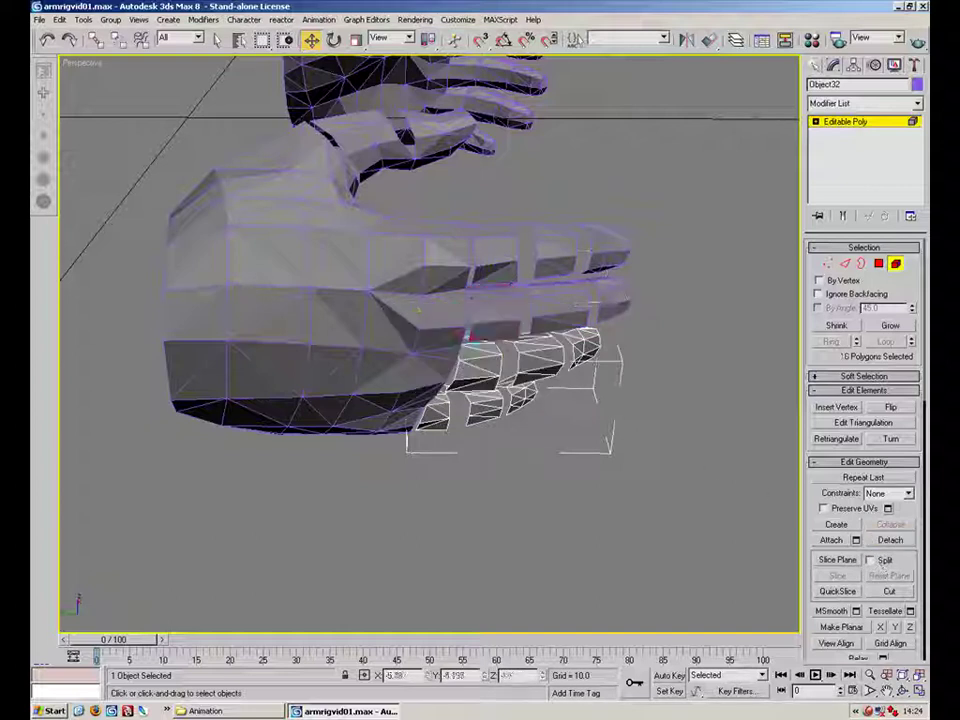
pyautogui.click(888, 540)
pyautogui.press('Return')
pyautogui.click(540, 355)
pyautogui.click(892, 543)
pyautogui.press('Return')
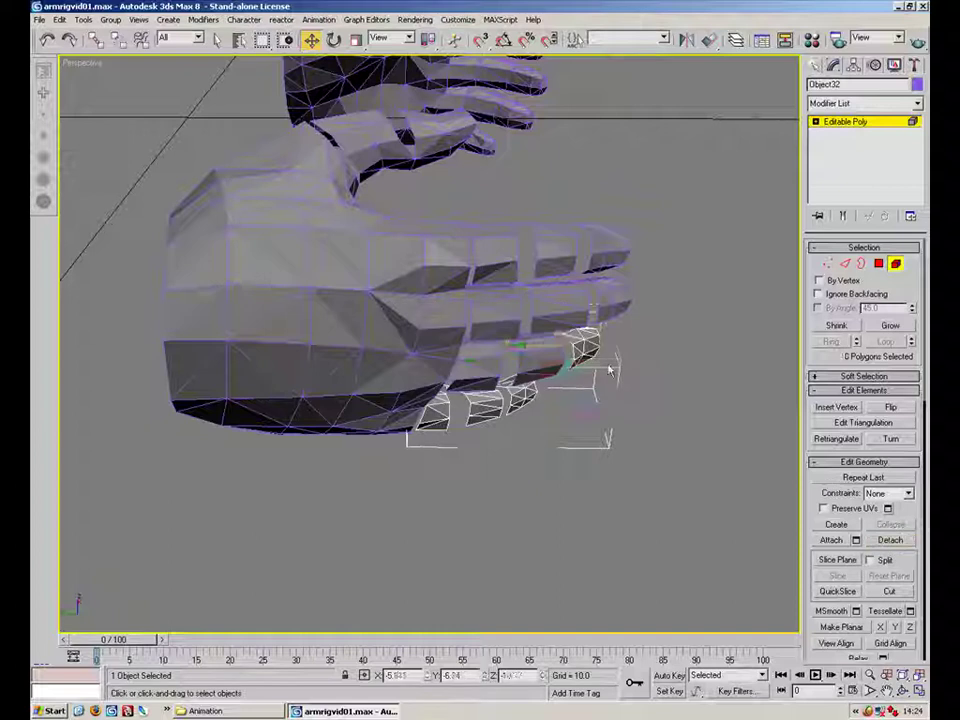
pyautogui.click(590, 349)
pyautogui.click(893, 539)
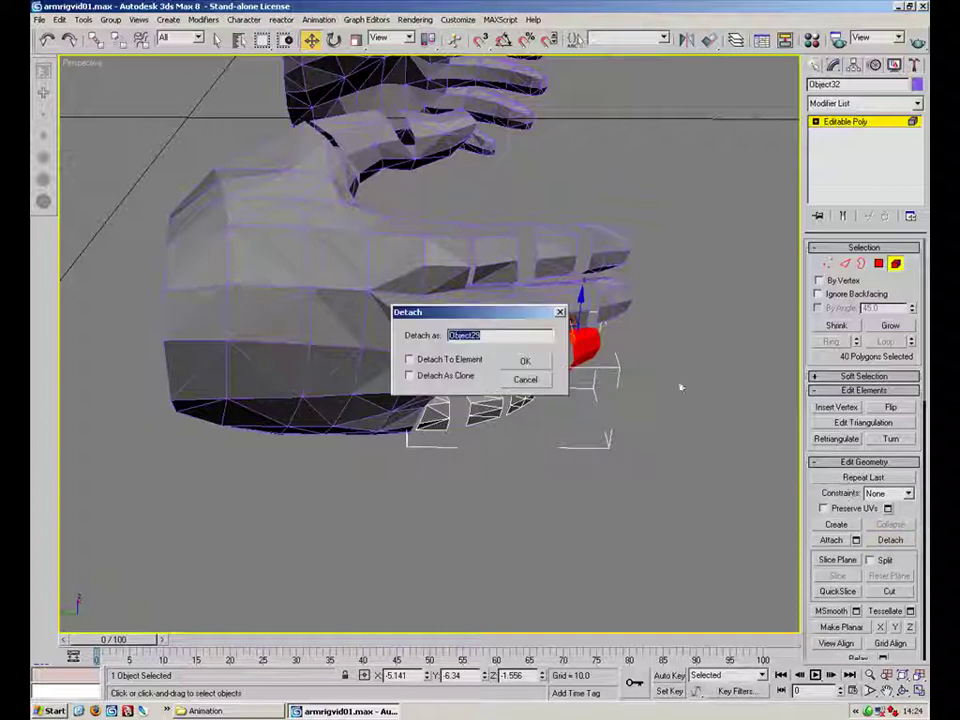
pyautogui.click(540, 366)
# - Detach the base and middle little-finger segments and its fingertip as separate objects, and leave element editing
pyautogui.click(430, 412)
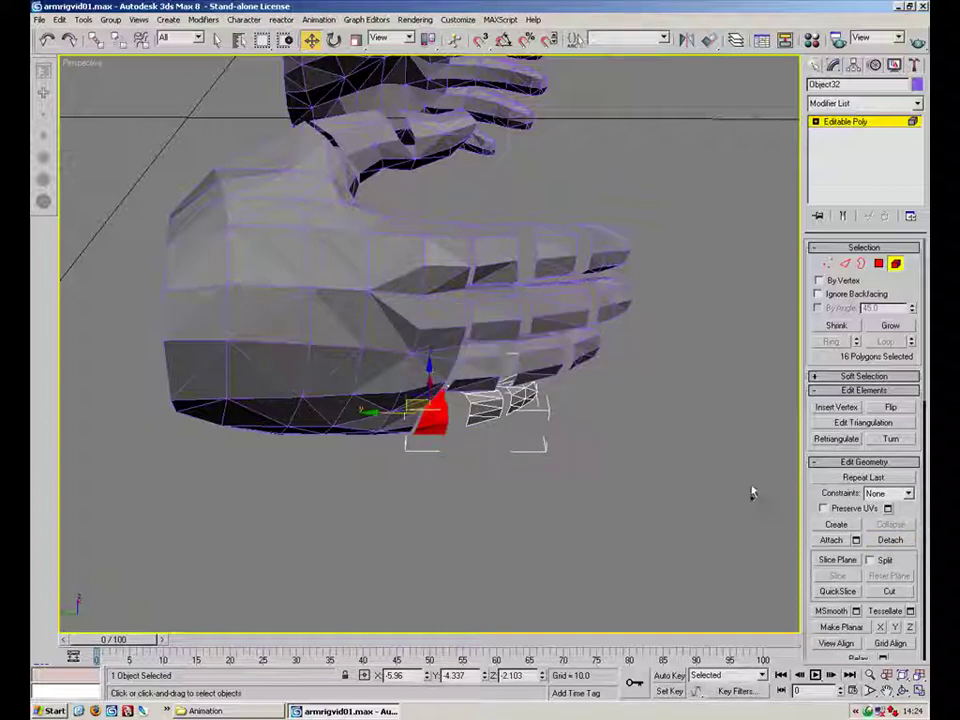
pyautogui.hotkey('ctrl', 'z')
pyautogui.click(893, 541)
pyautogui.click(538, 368)
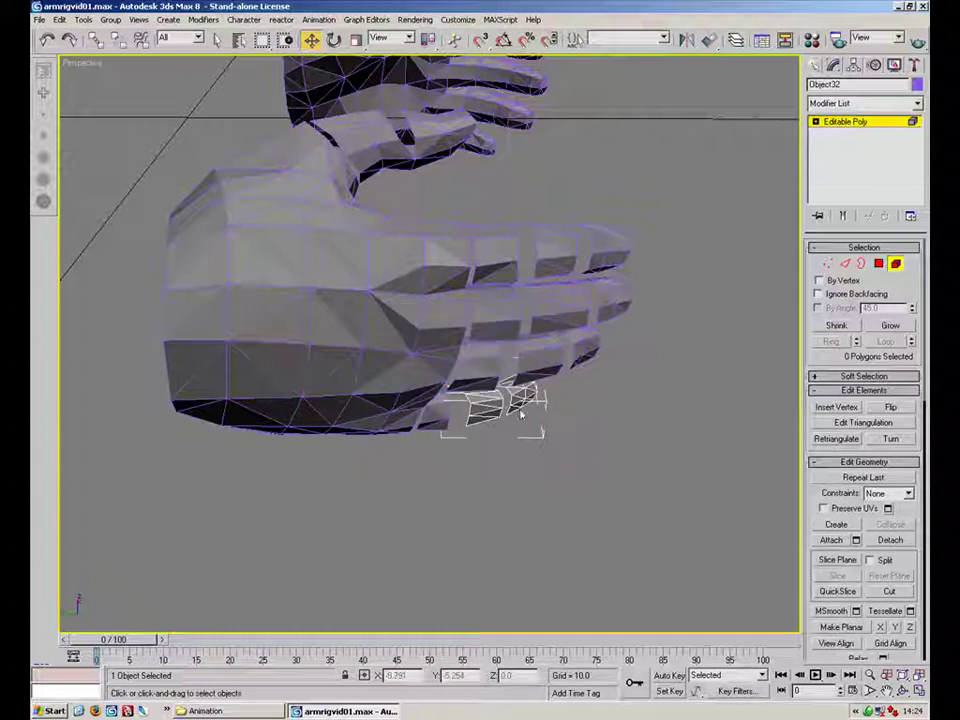
pyautogui.click(486, 408)
pyautogui.click(884, 541)
pyautogui.press('Return')
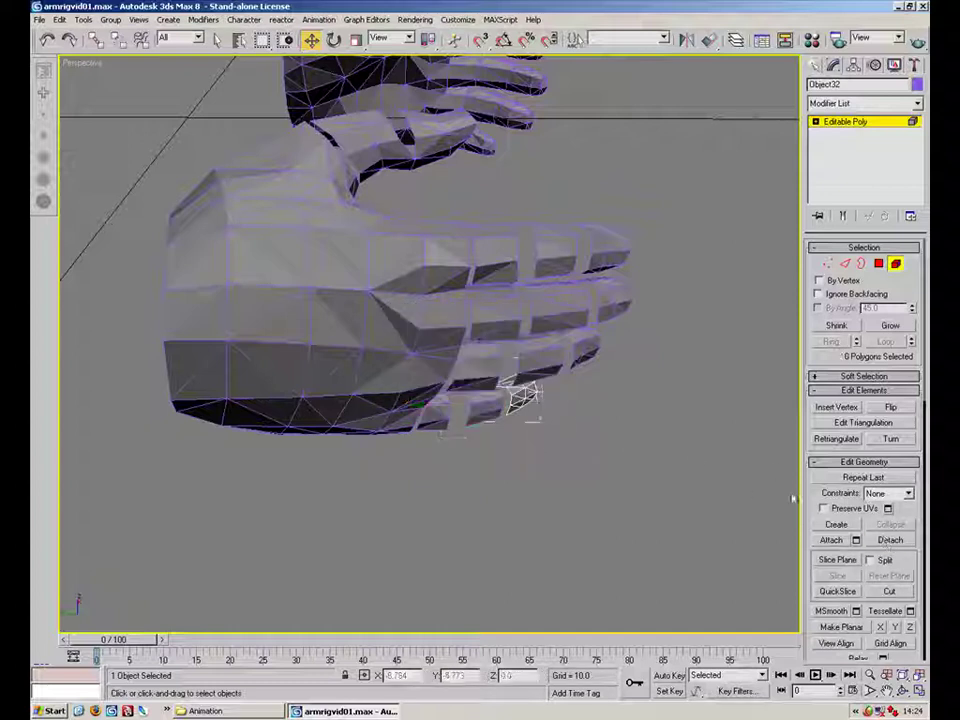
pyautogui.click(520, 398)
pyautogui.click(890, 540)
pyautogui.press('Return')
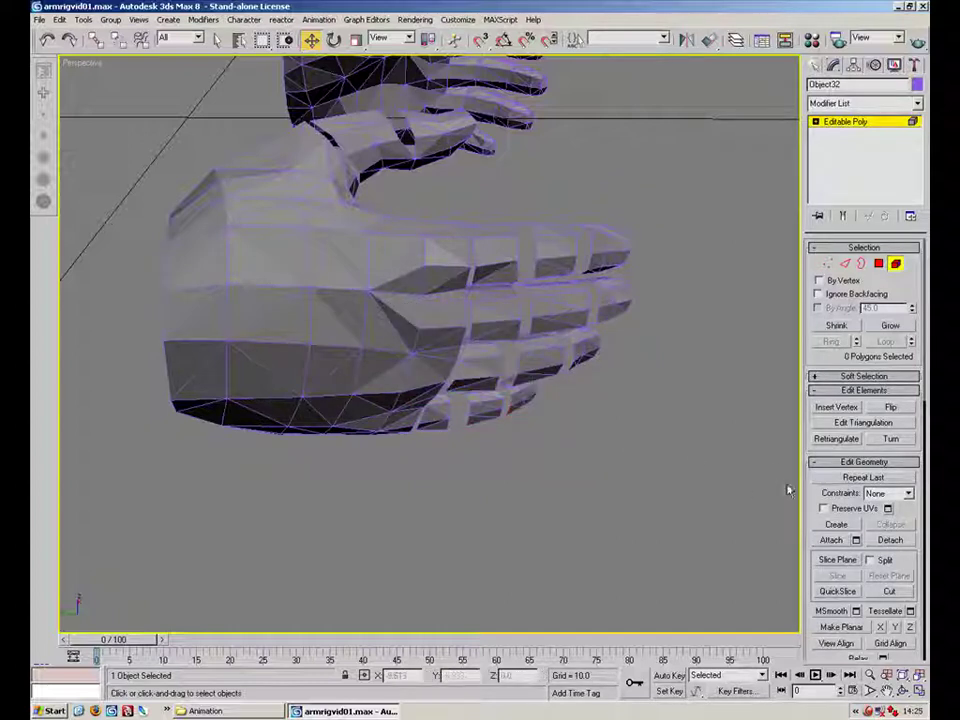
pyautogui.click(895, 264)
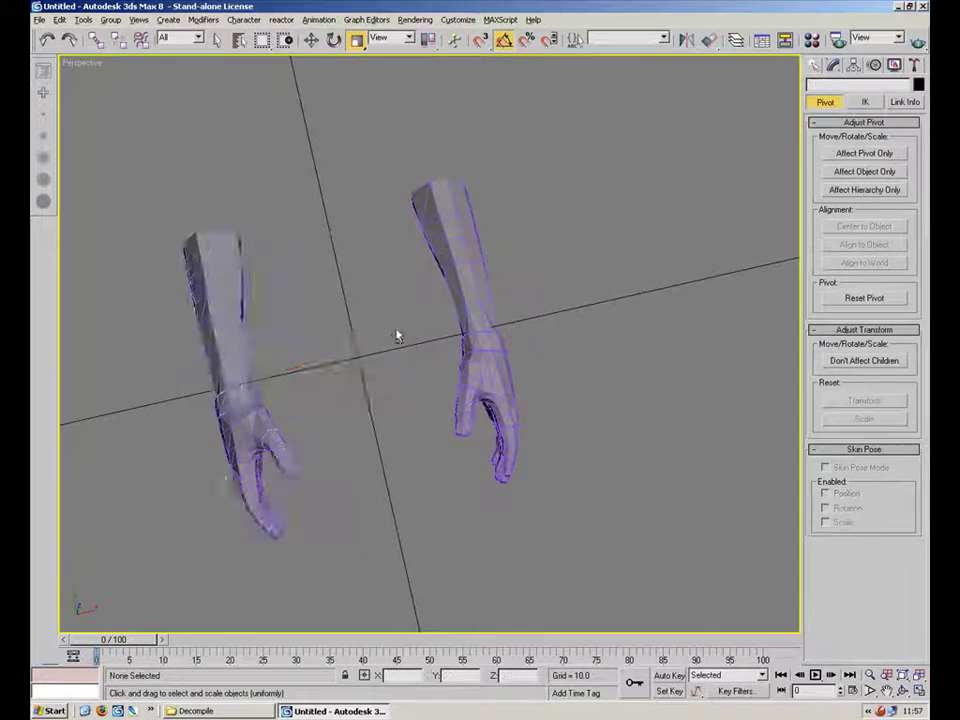
# - Attach the opposite forearm mesh to the Box01 forearm so that both forearms form one Editable Poly
pyautogui.keyDown('alt'); pyautogui.moveTo(397, 337); pyautogui.dragTo(572, 214, button='middle'); pyautogui.keyUp('alt')
pyautogui.click(501, 416)
pyautogui.keyDown('alt'); pyautogui.moveTo(501, 416); pyautogui.dragTo(543, 394, button='middle'); pyautogui.keyUp('alt')
pyautogui.rightClick(564, 374)
pyautogui.click(280, 345)
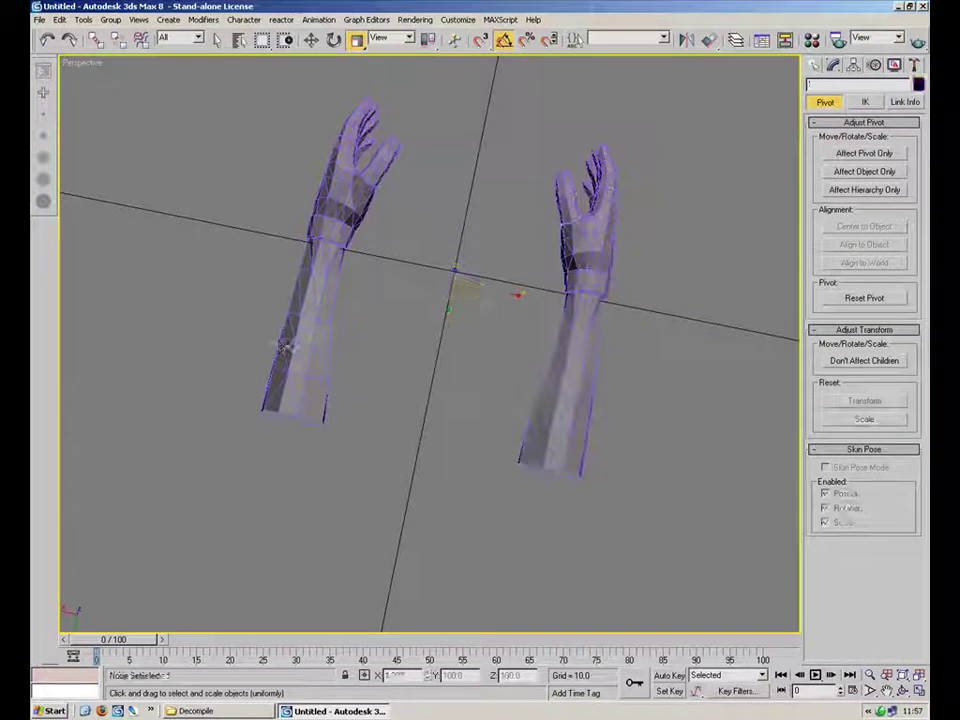
pyautogui.click(279, 345)
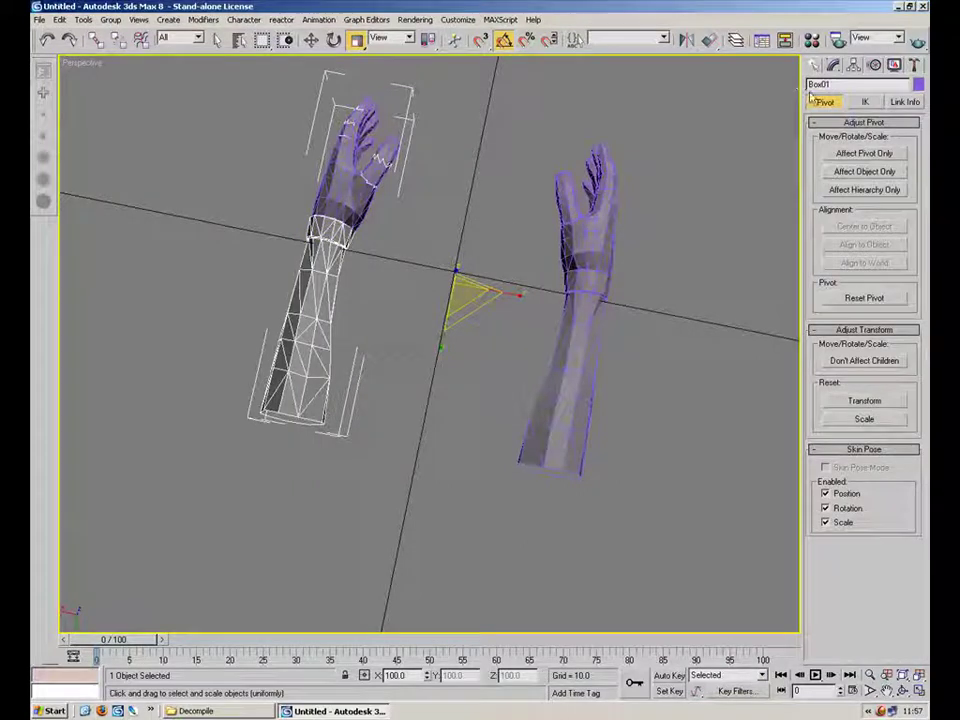
pyautogui.click(833, 65)
pyautogui.click(428, 387)
pyautogui.click(303, 334)
pyautogui.click(311, 40)
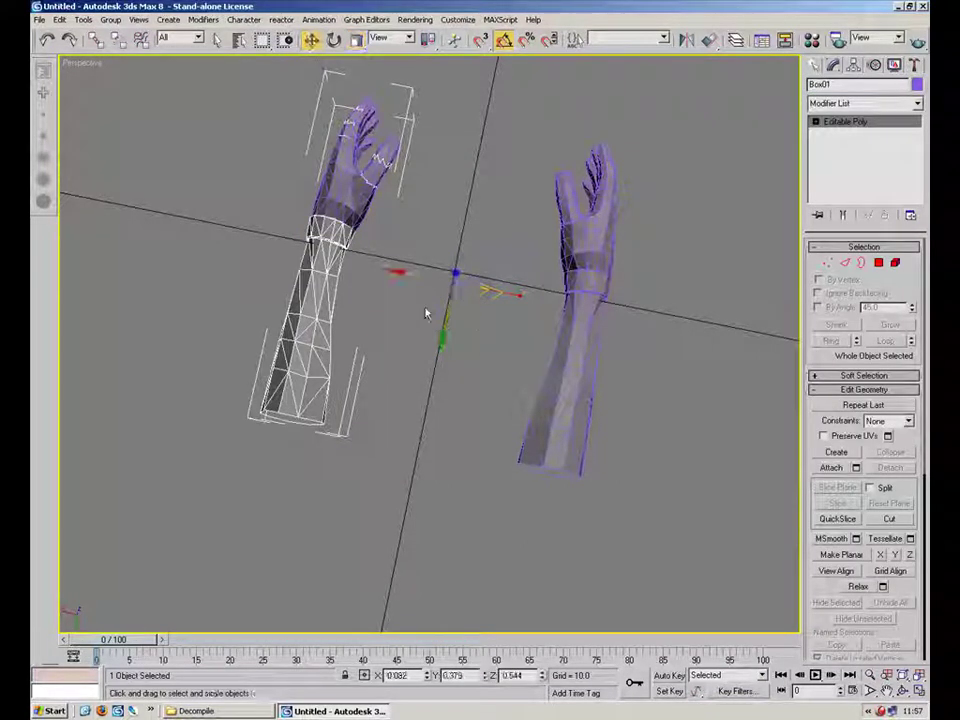
pyautogui.click(832, 467)
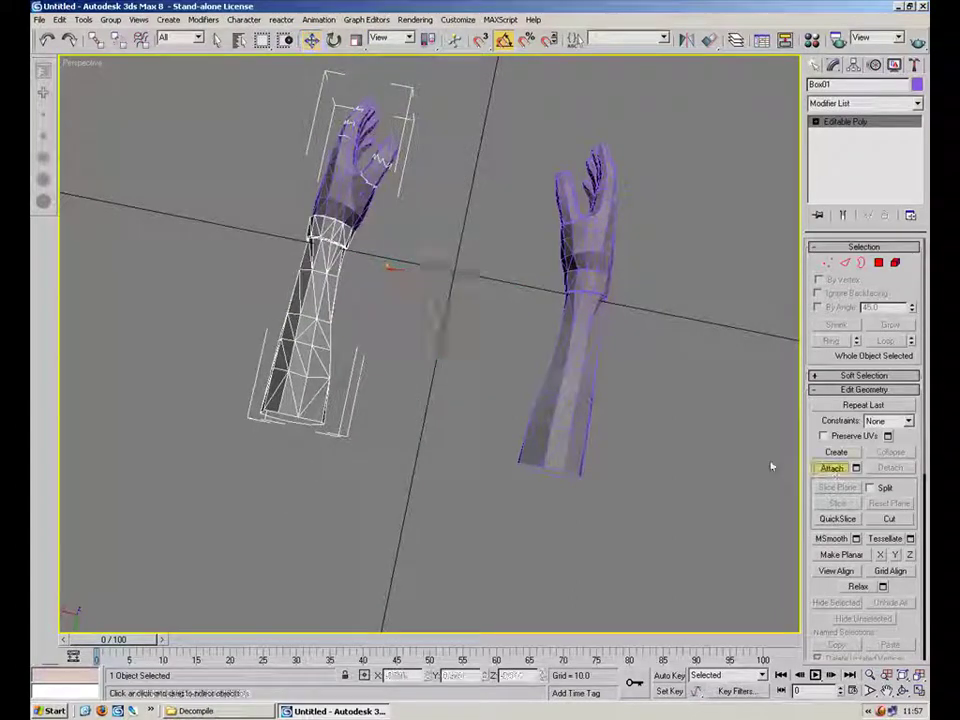
pyautogui.click(560, 390)
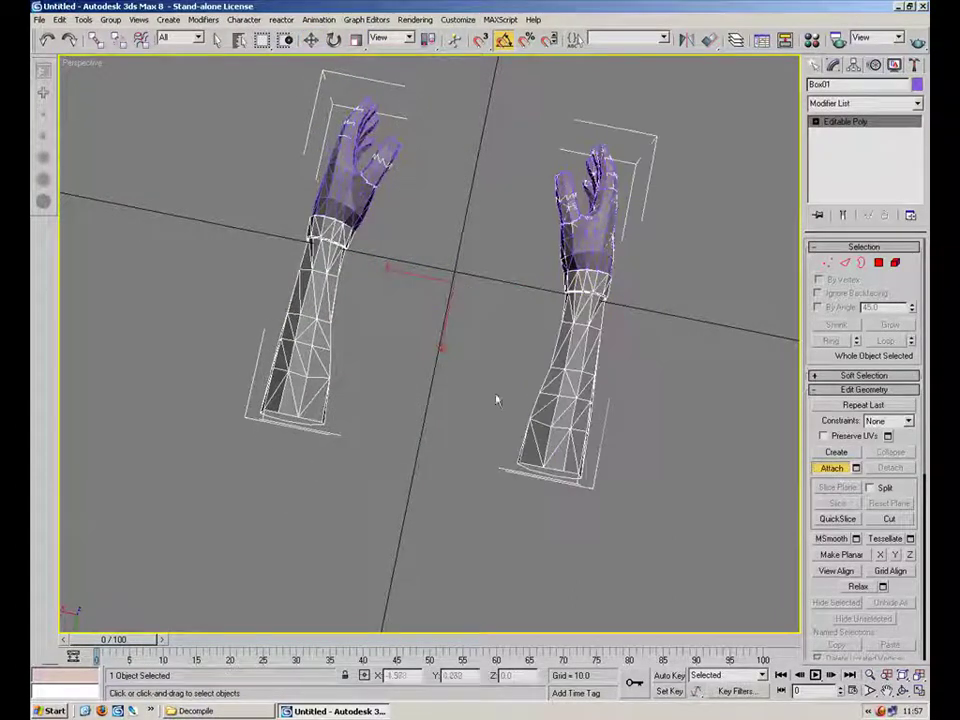
# - End attaching and hide the combined forearm mesh, leaving only the hand segments in view
pyautogui.click(310, 39)
pyautogui.moveTo(430, 297); pyautogui.dragTo(408, 320)
pyautogui.rightClick(408, 320)
pyautogui.rightClick(319, 329)
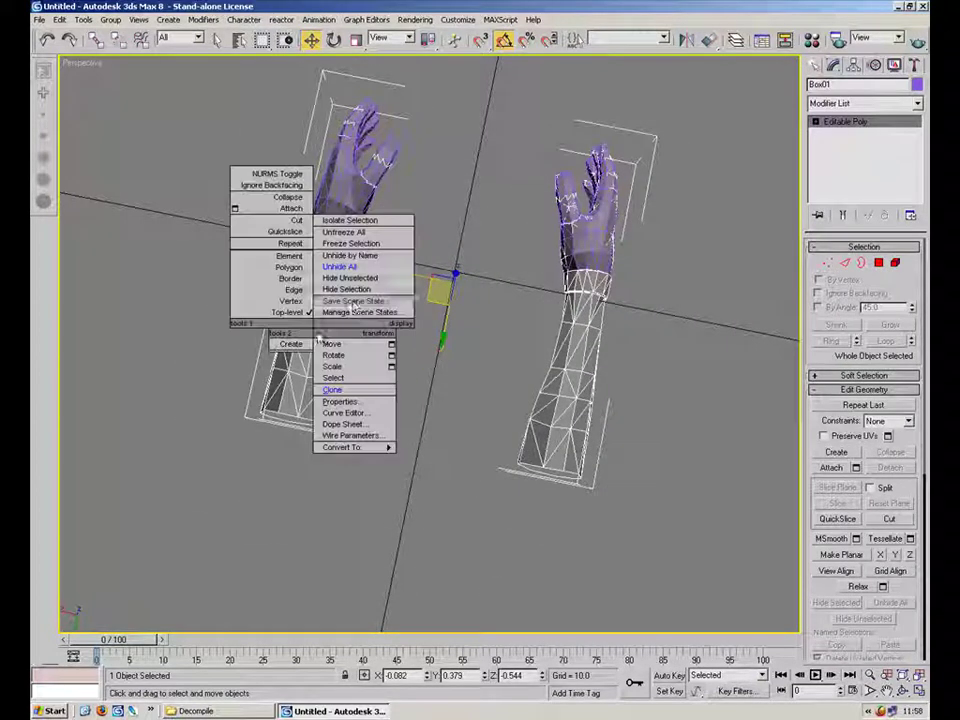
pyautogui.click(356, 289)
# - Restrict transforms to the pivot for one hand's palm object and center its pivot on the object
pyautogui.keyDown('alt'); pyautogui.moveTo(330, 272); pyautogui.dragTo(497, 309, button='middle'); pyautogui.keyUp('alt')
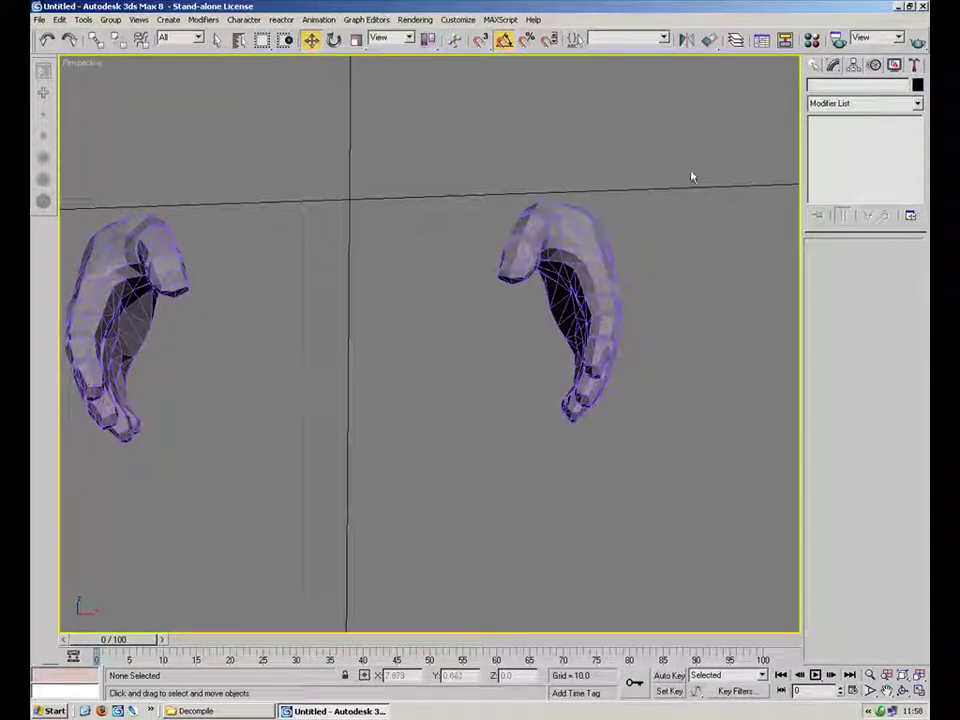
pyautogui.click(585, 330)
pyautogui.click(903, 677)
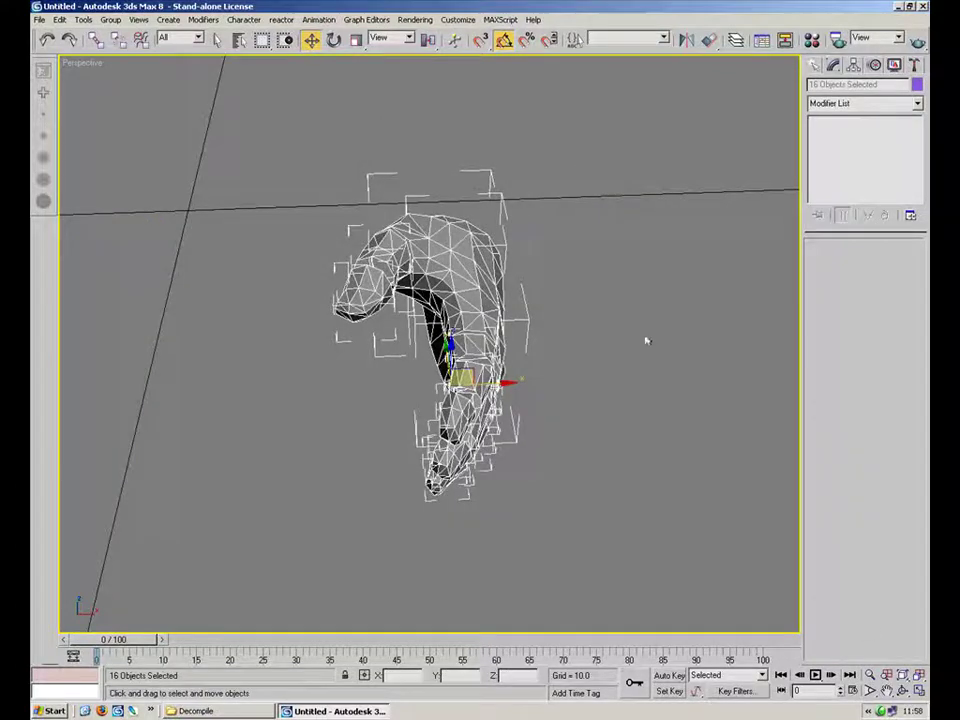
pyautogui.click(658, 248)
pyautogui.keyDown('alt'); pyautogui.moveTo(656, 246); pyautogui.dragTo(514, 285, button='middle'); pyautogui.keyUp('alt')
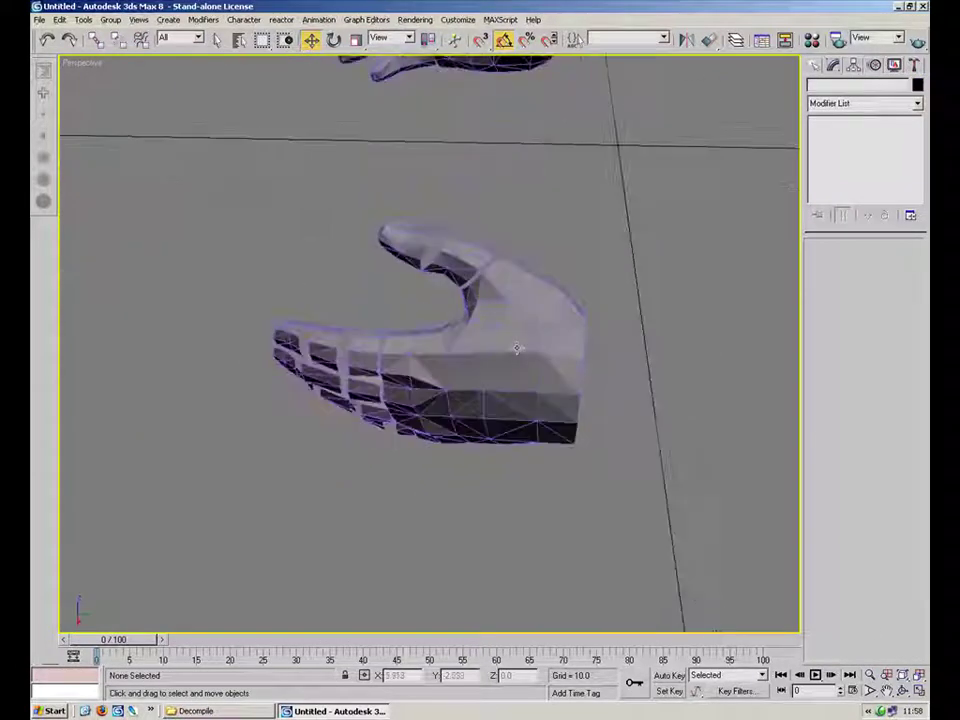
pyautogui.click(515, 372)
pyautogui.click(853, 65)
pyautogui.click(860, 154)
pyautogui.click(866, 229)
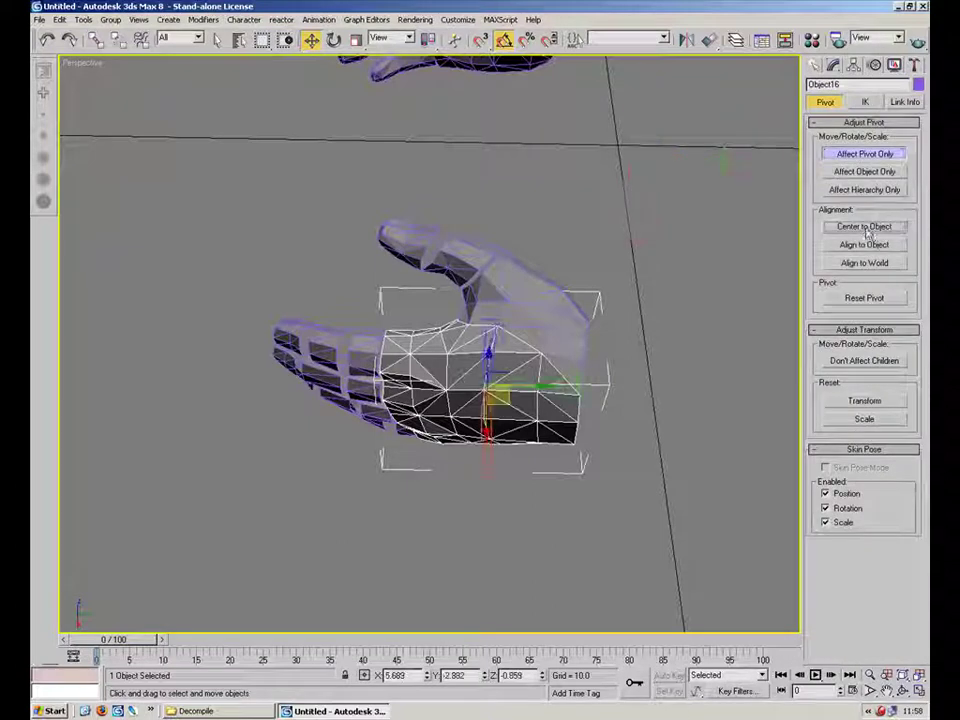
# - Move the palm's pivot about 2.18 units along Y to the wrist end of the hand
pyautogui.keyDown('alt'); pyautogui.moveTo(587, 304); pyautogui.dragTo(524, 395, button='middle'); pyautogui.keyUp('alt')
pyautogui.moveTo(522, 376); pyautogui.dragTo(649, 384)
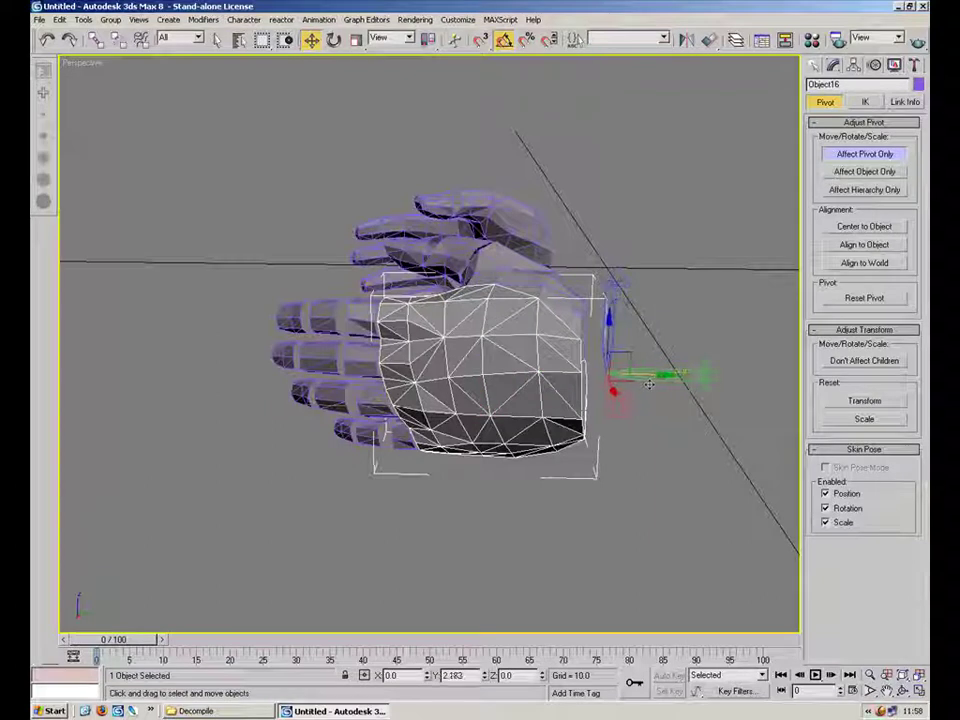
pyautogui.keyDown('alt'); pyautogui.moveTo(649, 384); pyautogui.dragTo(493, 533, button='middle'); pyautogui.keyUp('alt')
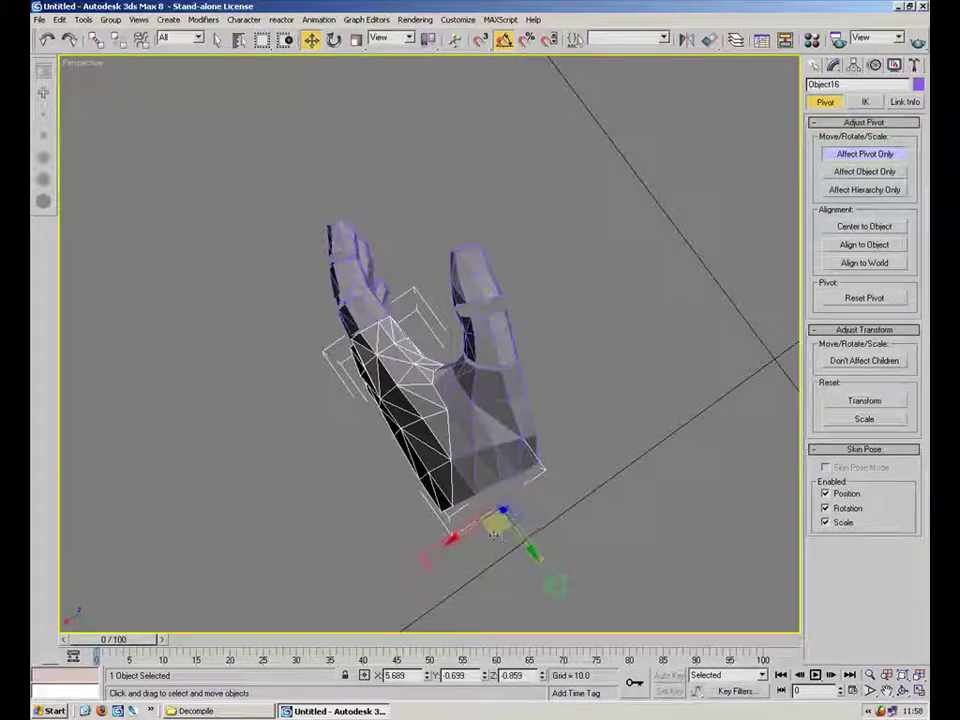
pyautogui.keyDown('alt'); pyautogui.moveTo(560, 435); pyautogui.dragTo(597, 376, button='middle'); pyautogui.keyUp('alt')
# - Center the thumb base segment's pivot on the object and shift it toward the segment's wrist end
pyautogui.click(516, 332)
pyautogui.keyDown('alt'); pyautogui.moveTo(517, 310); pyautogui.dragTo(438, 272, button='middle'); pyautogui.keyUp('alt')
pyautogui.click(862, 228)
pyautogui.keyDown('alt'); pyautogui.moveTo(500, 372); pyautogui.dragTo(430, 288, button='middle'); pyautogui.keyUp('alt')
pyautogui.moveTo(430, 308); pyautogui.dragTo(423, 332)
pyautogui.keyDown('alt'); pyautogui.moveTo(423, 332); pyautogui.dragTo(536, 392, button='middle'); pyautogui.keyUp('alt')
# - Center the middle thumb segment's pivot on the object and move it to the joint with the thumb base
pyautogui.click(480, 282)
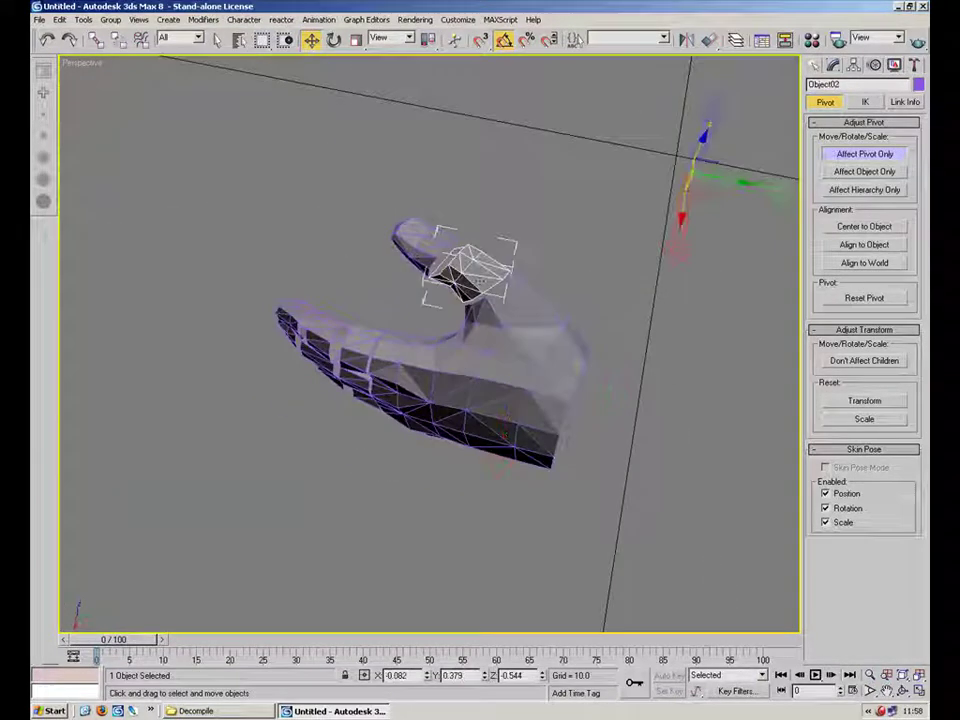
pyautogui.click(872, 232)
pyautogui.keyDown('alt'); pyautogui.moveTo(575, 290); pyautogui.dragTo(439, 306, button='middle'); pyautogui.keyUp('alt')
pyautogui.scroll(5, 480, 345)
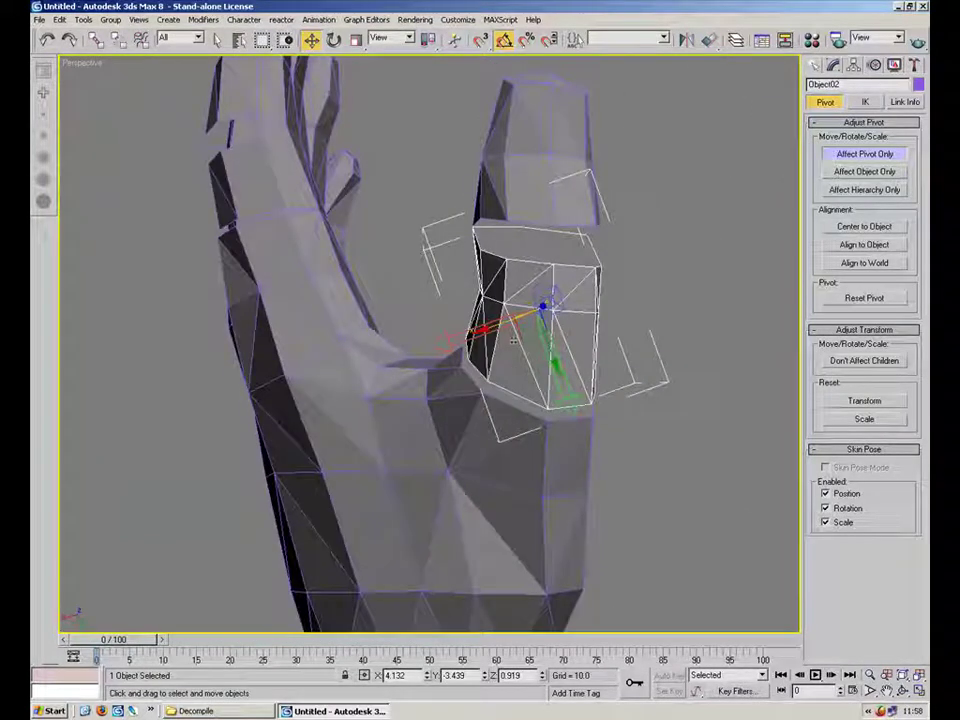
pyautogui.moveTo(528, 338); pyautogui.dragTo(524, 412)
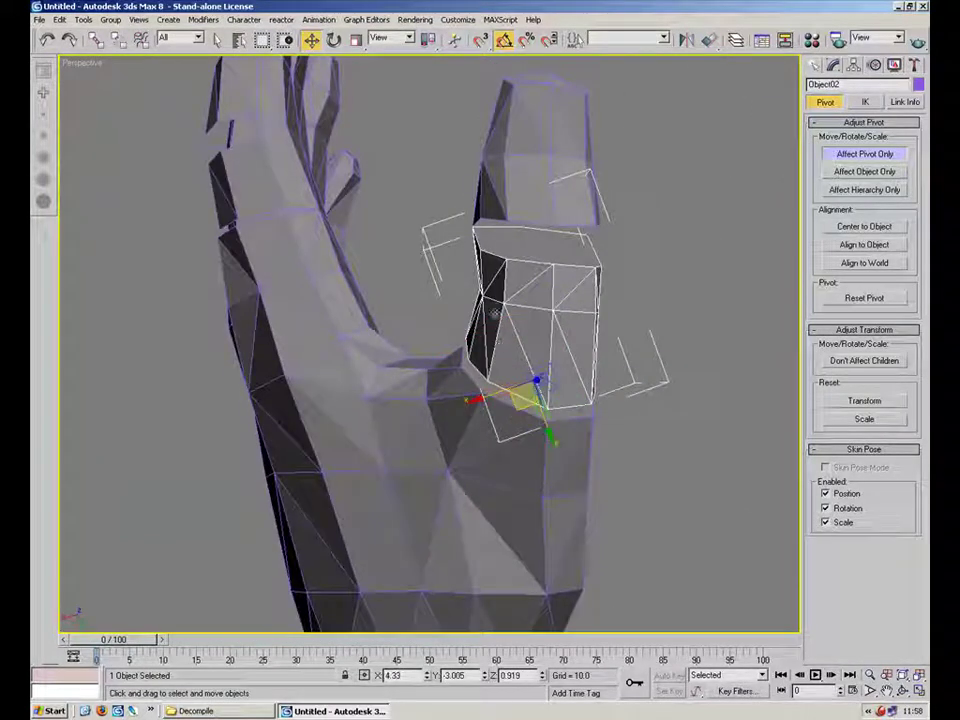
pyautogui.click(834, 66)
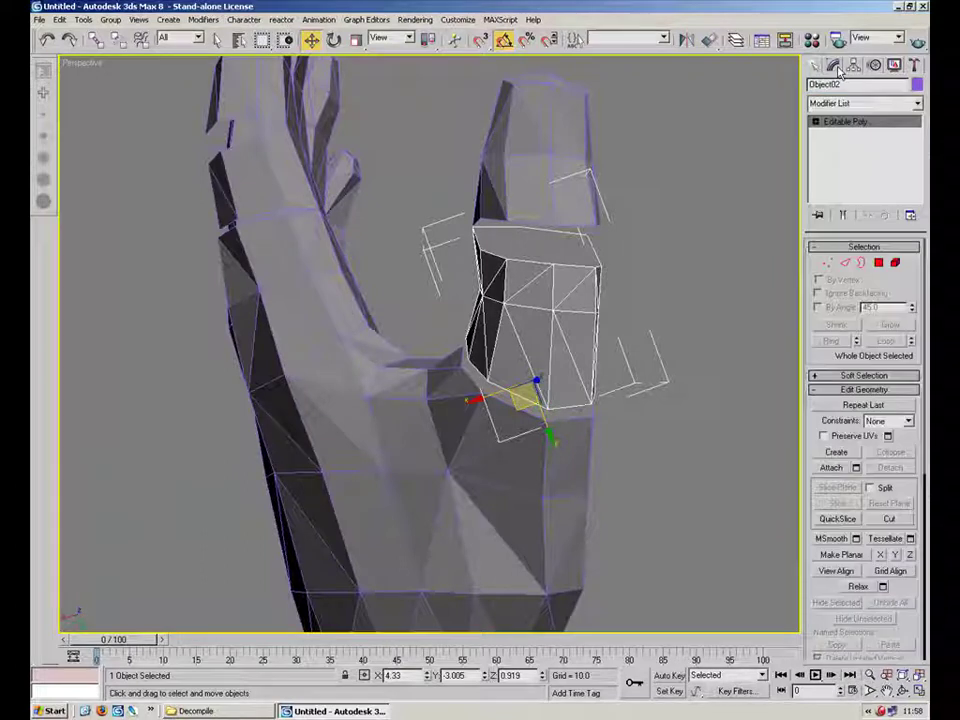
pyautogui.click(852, 66)
pyautogui.click(334, 40)
pyautogui.keyDown('alt'); pyautogui.moveTo(563, 308); pyautogui.dragTo(550, 322, button='middle'); pyautogui.keyUp('alt')
pyautogui.moveTo(577, 374); pyautogui.dragTo(578, 398)
pyautogui.hotkey('ctrl', 'z')
# - Rotate only the middle thumb segment's pivot by -35° about Z, turn off angle snapping and fine-tune its alignment with the thumb
pyautogui.click(864, 155)
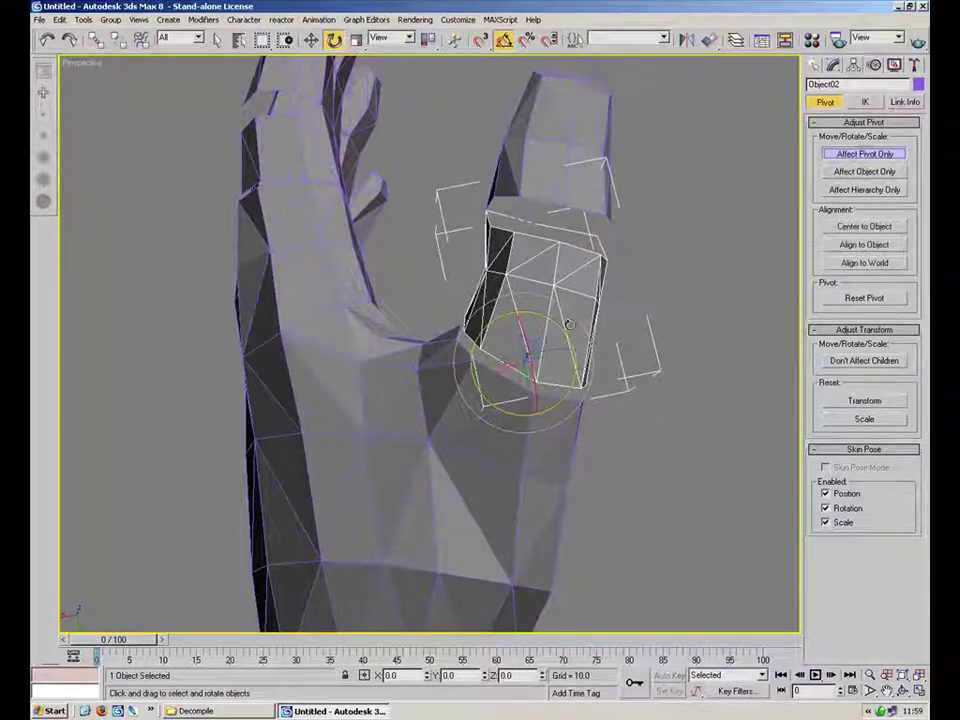
pyautogui.moveTo(576, 347)
pyautogui.mouseDown()
pyautogui.moveTo(553, 325)
pyautogui.moveTo(578, 334)
pyautogui.mouseUp()
pyautogui.press('a')
pyautogui.keyDown('alt'); pyautogui.moveTo(600, 350); pyautogui.dragTo(492, 356, button='middle'); pyautogui.keyUp('alt')
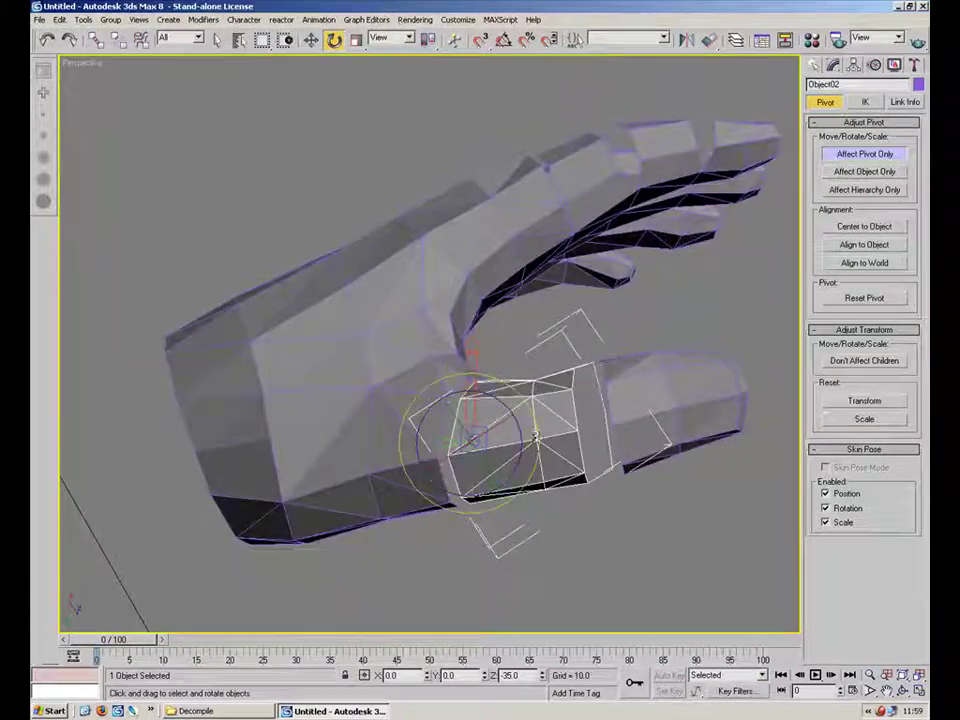
pyautogui.moveTo(516, 449); pyautogui.dragTo(516, 445)
pyautogui.keyDown('alt'); pyautogui.moveTo(516, 447); pyautogui.dragTo(466, 147, button='middle'); pyautogui.keyUp('alt')
# - Nudge the middle thumb segment's pivot into its base joint, end pivot editing and set the reference coordinate system to Local
pyautogui.press('w')
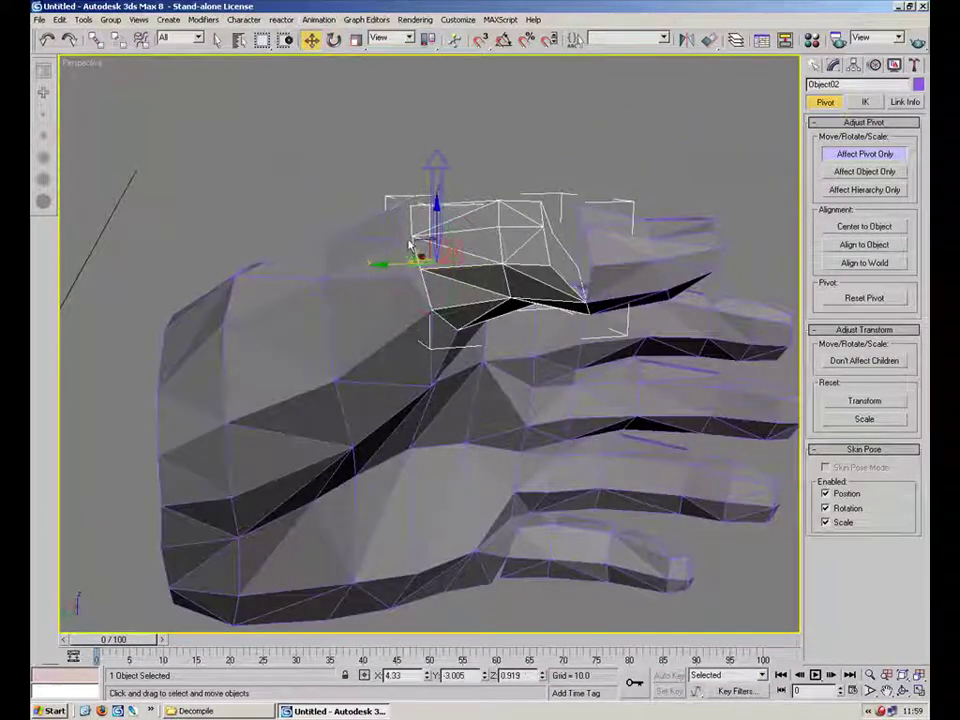
pyautogui.keyDown('alt'); pyautogui.moveTo(411, 236); pyautogui.dragTo(577, 281, button='middle'); pyautogui.keyUp('alt')
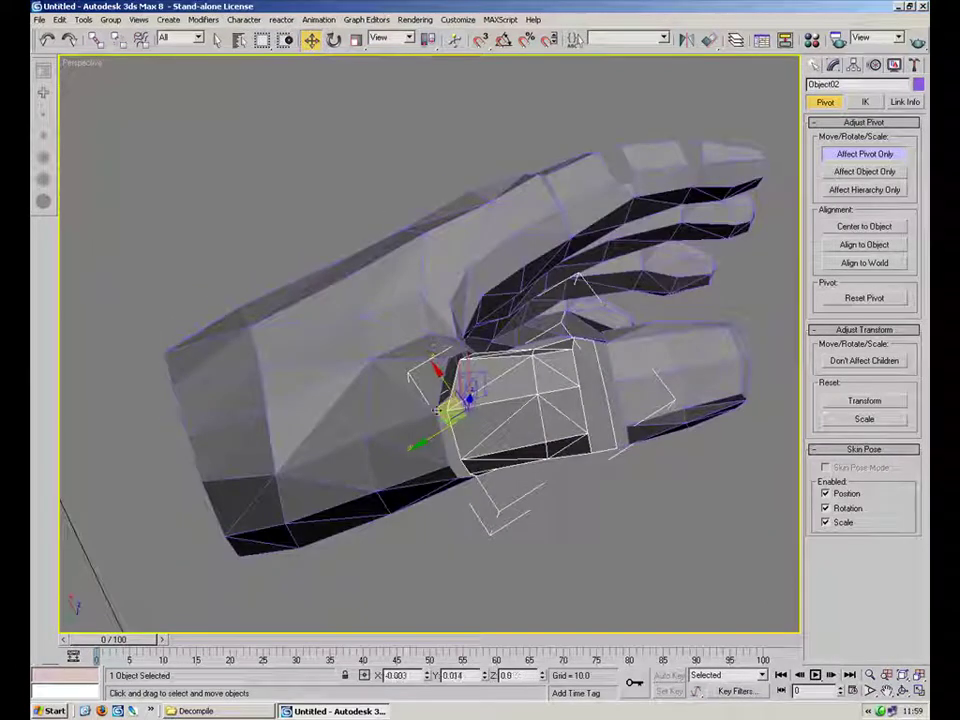
pyautogui.click(855, 155)
pyautogui.click(392, 37)
pyautogui.click(382, 86)
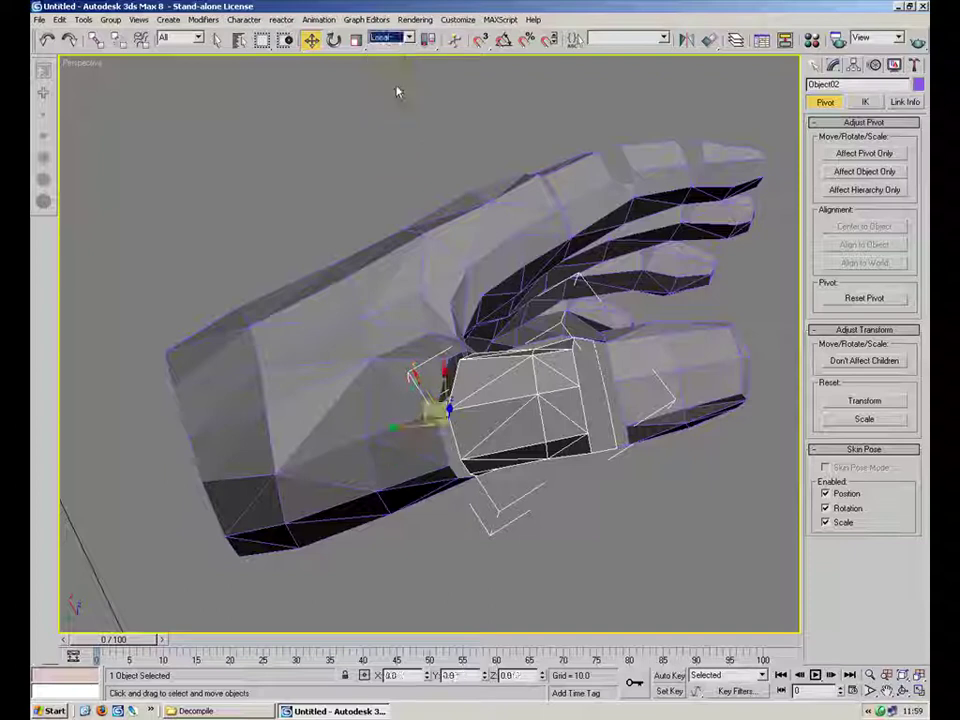
# - Test-rotate the middle thumb segment about its pivot in the Local reference coordinate system, and set the system back to View
pyautogui.click(334, 40)
pyautogui.keyDown('alt'); pyautogui.moveTo(459, 316); pyautogui.dragTo(703, 298, button='middle'); pyautogui.keyUp('alt')
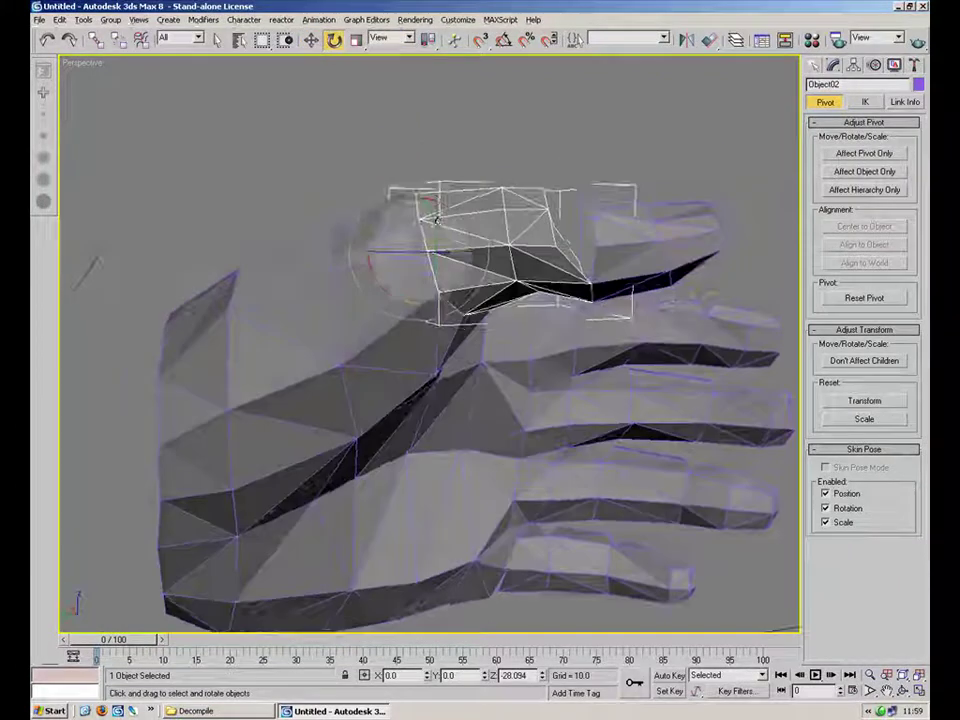
pyautogui.keyDown('alt'); pyautogui.moveTo(433, 200); pyautogui.dragTo(449, 318, button='middle'); pyautogui.keyUp('alt')
pyautogui.click(409, 38)
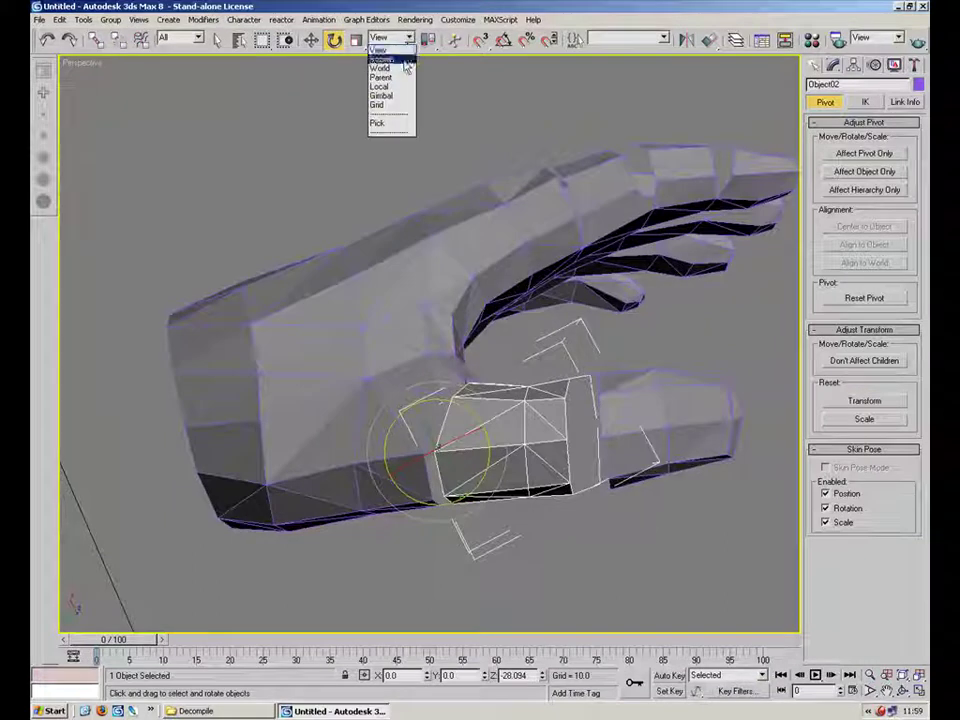
pyautogui.click(396, 89)
pyautogui.moveTo(449, 448); pyautogui.dragTo(420, 466)
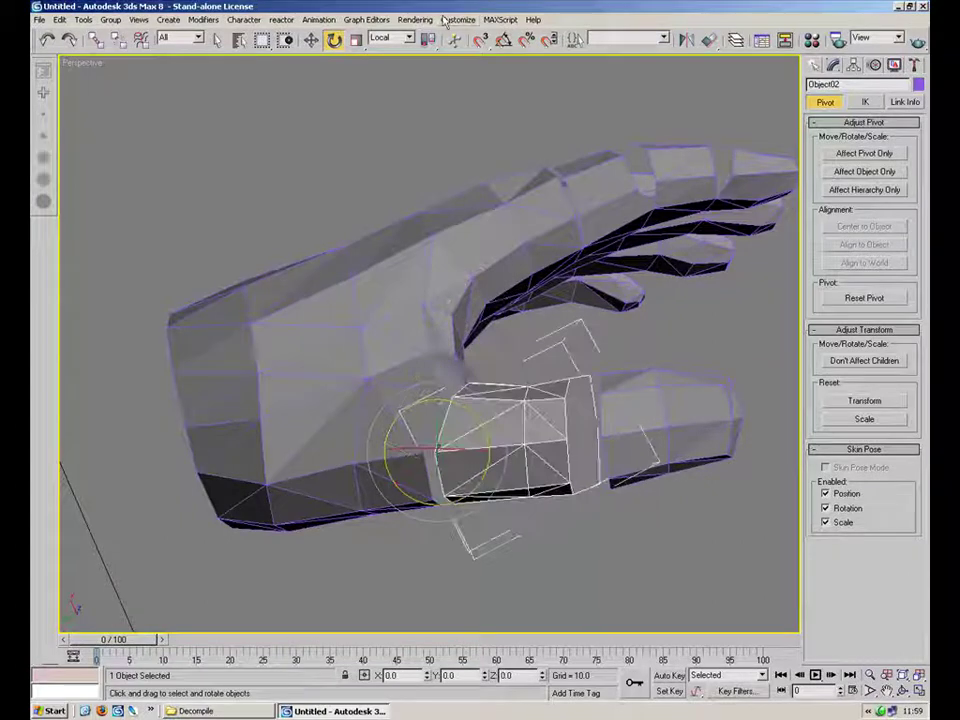
pyautogui.click(409, 38)
pyautogui.click(385, 48)
# - Select the thumb tip segment and center only its pivot on the object
pyautogui.click(656, 399)
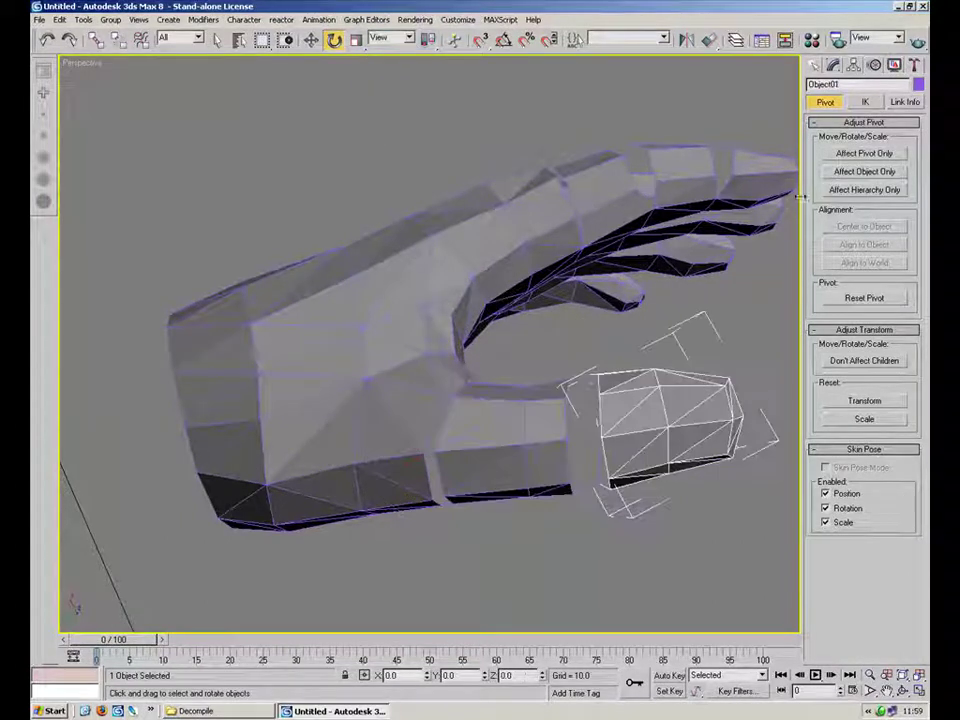
pyautogui.click(834, 64)
pyautogui.click(879, 262)
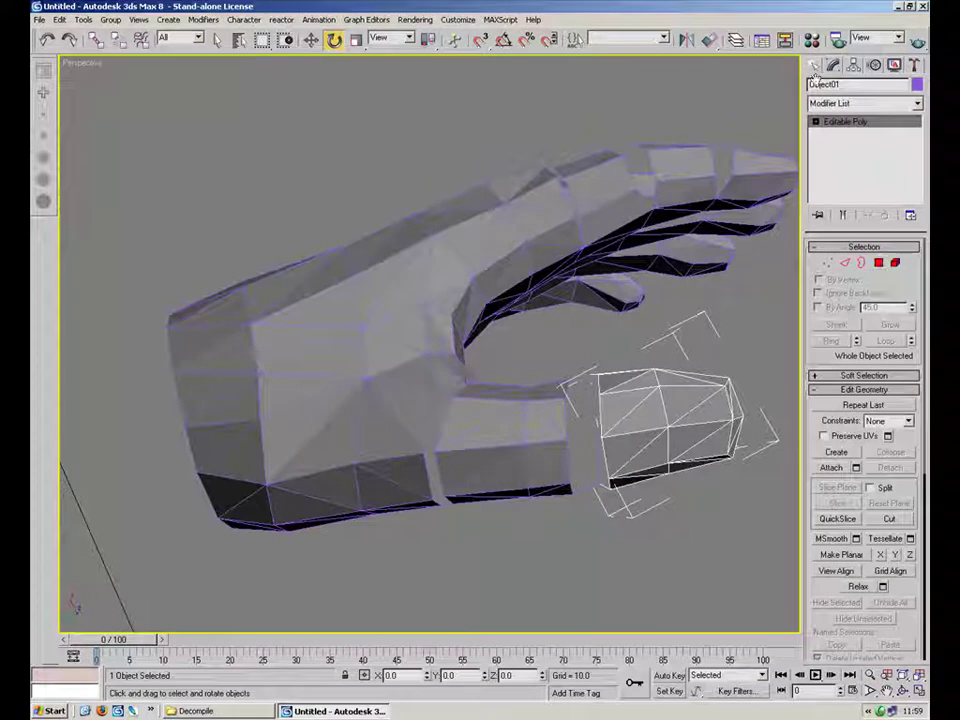
pyautogui.click(853, 65)
pyautogui.click(866, 155)
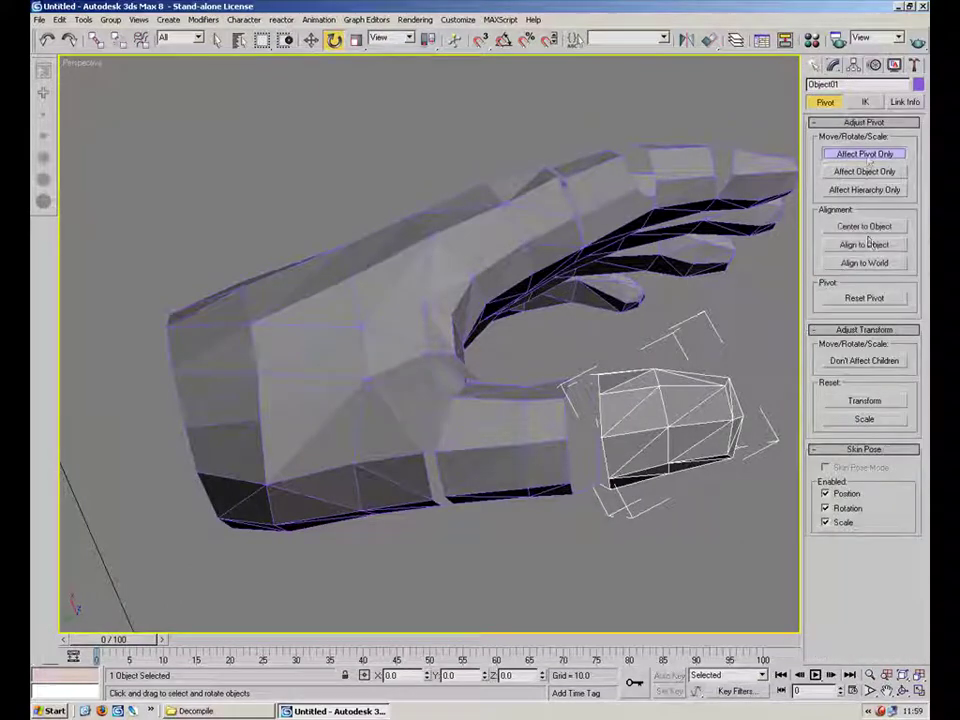
pyautogui.click(866, 229)
# - Move the thumb tip's pivot to its joint with the middle segment and rotate it slightly into alignment with the thumb
pyautogui.click(318, 43)
pyautogui.moveTo(632, 409); pyautogui.dragTo(566, 430)
pyautogui.keyDown('alt'); pyautogui.moveTo(566, 430); pyautogui.dragTo(510, 206, button='middle'); pyautogui.keyUp('alt')
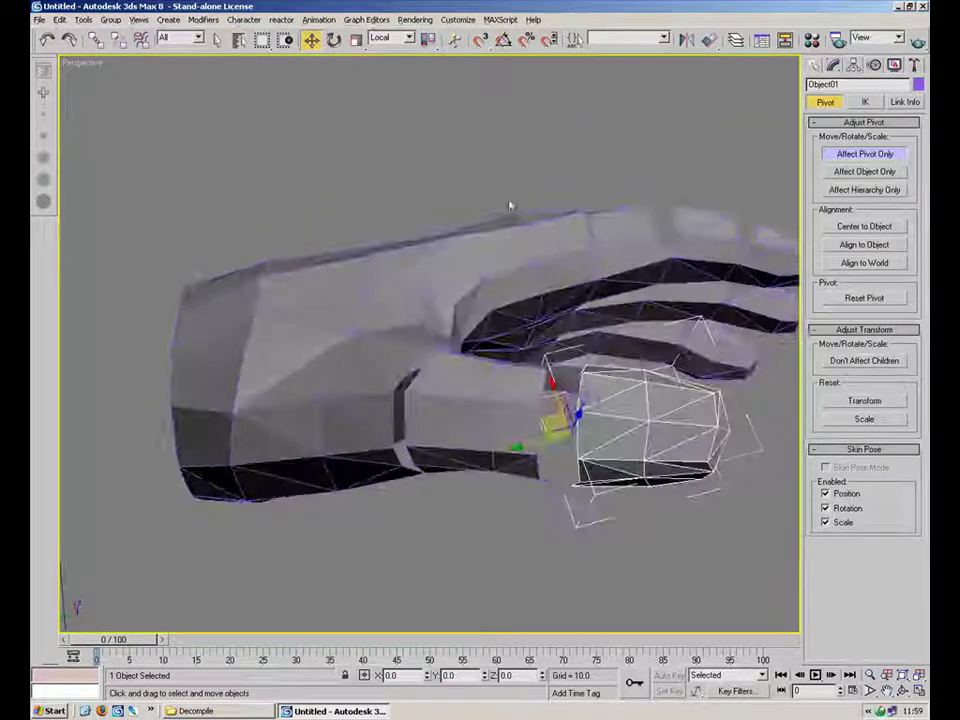
pyautogui.keyDown('alt'); pyautogui.moveTo(390, 122); pyautogui.dragTo(397, 152, button='middle'); pyautogui.keyUp('alt')
pyautogui.click(334, 40)
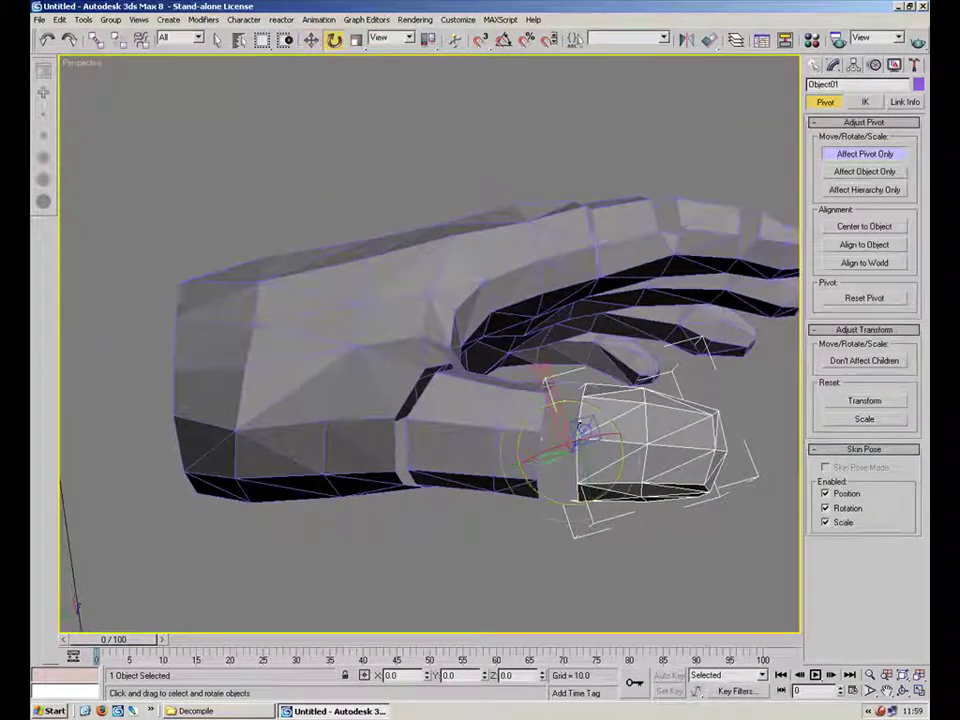
pyautogui.moveTo(514, 399); pyautogui.dragTo(517, 396)
pyautogui.keyDown('alt'); pyautogui.moveTo(517, 396); pyautogui.dragTo(621, 320, button='middle'); pyautogui.keyUp('alt')
# - Center the index finger base segment's pivot on the object and move it toward the knuckle
pyautogui.click(539, 321)
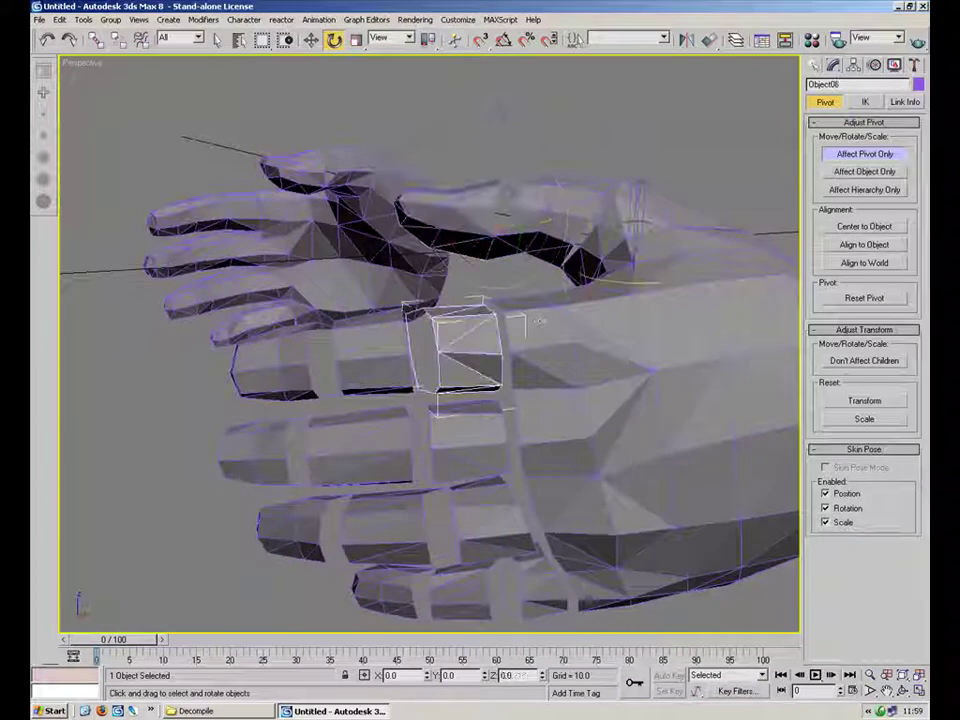
pyautogui.click(870, 228)
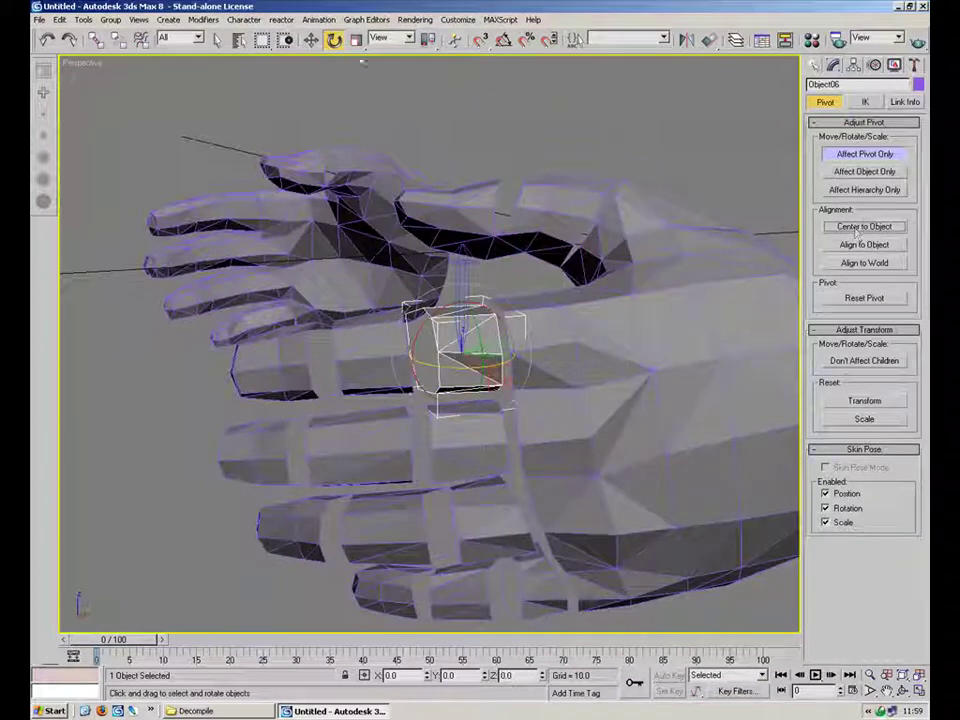
pyautogui.click(312, 41)
pyautogui.keyDown('alt'); pyautogui.moveTo(441, 154); pyautogui.dragTo(420, 306, button='middle'); pyautogui.keyUp('alt')
pyautogui.keyDown('alt'); pyautogui.moveTo(474, 401); pyautogui.dragTo(240, 273, button='middle'); pyautogui.keyUp('alt')
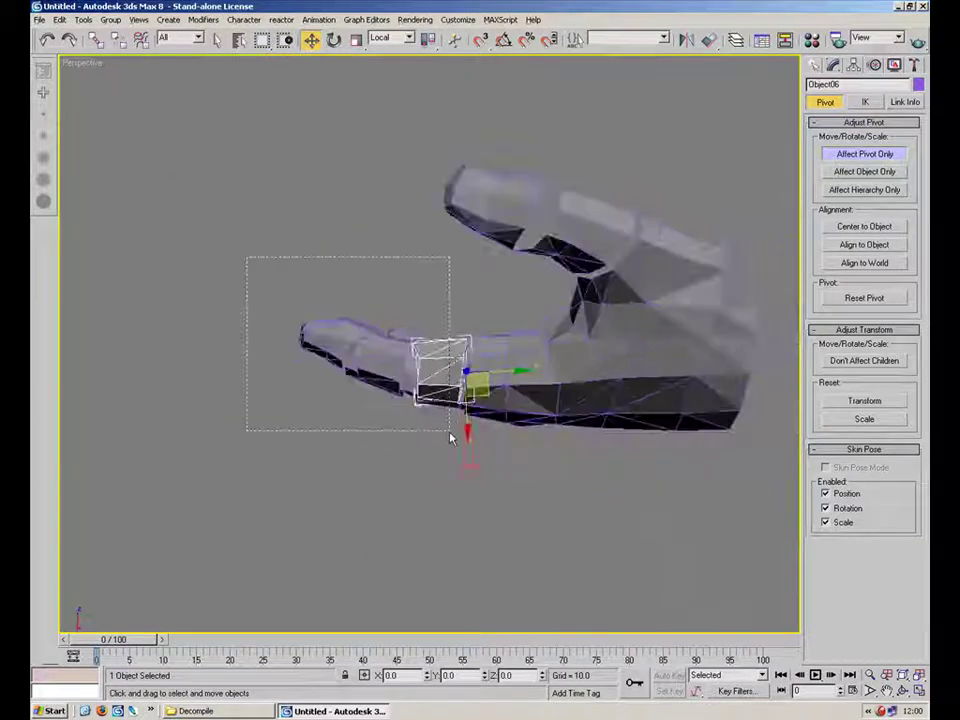
# - Select the finger segments of all four fingers together and center their pivots on their objects
pyautogui.moveTo(453, 430); pyautogui.dragTo(453, 430)
pyautogui.keyDown('alt'); pyautogui.moveTo(453, 430); pyautogui.dragTo(553, 303, button='middle'); pyautogui.keyUp('alt')
pyautogui.keyDown('ctrl'); pyautogui.click(499, 507); pyautogui.keyUp('ctrl')
pyautogui.click(855, 229)
# - Move the index finger base segment's pivot back to the knuckle joint with the palm
pyautogui.moveTo(454, 373)
pyautogui.keyDown('alt'); pyautogui.mouseDown(button='middle')
pyautogui.moveTo(455, 260)
pyautogui.moveTo(454, 402)
pyautogui.moveTo(464, 325)
pyautogui.moveTo(468, 390)
pyautogui.mouseUp(button='middle'); pyautogui.keyUp('alt')
pyautogui.scroll(4, 454, 402)
pyautogui.click(421, 271)
pyautogui.click(337, 392)
pyautogui.click(458, 402)
pyautogui.moveTo(474, 413); pyautogui.dragTo(530, 425)
# - Move the index finger middle segment's pivot to its joint with the base segment and fine-tune its height
pyautogui.click(350, 397)
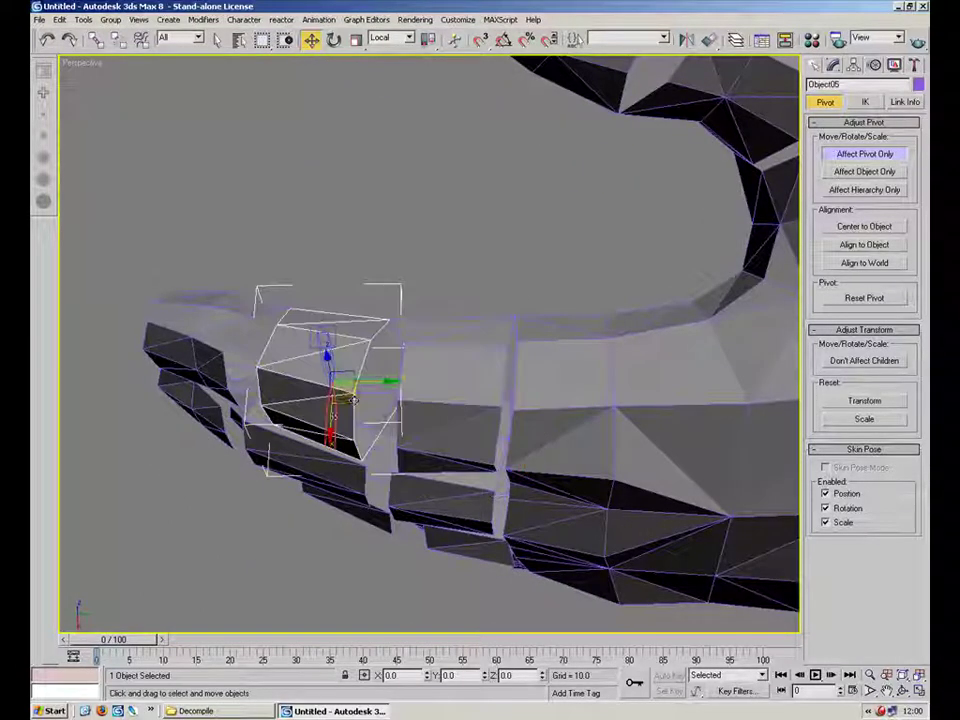
pyautogui.moveTo(352, 398); pyautogui.dragTo(412, 407)
pyautogui.moveTo(407, 412)
pyautogui.keyDown('alt'); pyautogui.mouseDown(button='middle')
pyautogui.moveTo(413, 446)
pyautogui.moveTo(407, 424)
pyautogui.mouseUp(button='middle'); pyautogui.keyUp('alt')
pyautogui.moveTo(407, 424); pyautogui.dragTo(408, 428)
# - Check the index base pivot from other angles and move the fingertip segment's pivot to its joint with the middle segment
pyautogui.click(461, 356)
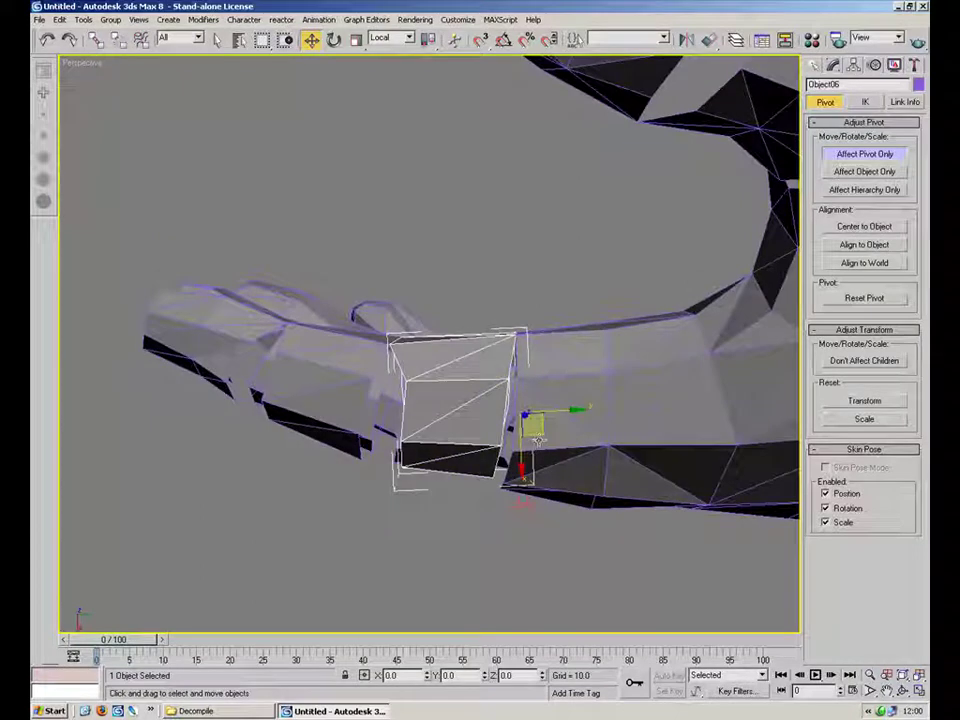
pyautogui.keyDown('alt'); pyautogui.moveTo(591, 428); pyautogui.dragTo(690, 240, button='middle'); pyautogui.keyUp('alt')
pyautogui.click(335, 310)
pyautogui.keyDown('alt'); pyautogui.moveTo(335, 310); pyautogui.dragTo(373, 345, button='middle'); pyautogui.keyUp('alt')
pyautogui.moveTo(373, 345); pyautogui.dragTo(431, 361)
pyautogui.keyDown('alt'); pyautogui.moveTo(431, 361); pyautogui.dragTo(430, 270, button='middle'); pyautogui.keyUp('alt')
# - Move the pivots of the middle finger's tip, middle and base segments to their palm-side joints
pyautogui.click(332, 420)
pyautogui.keyDown('alt'); pyautogui.moveTo(332, 420); pyautogui.dragTo(384, 455, button='middle'); pyautogui.keyUp('alt')
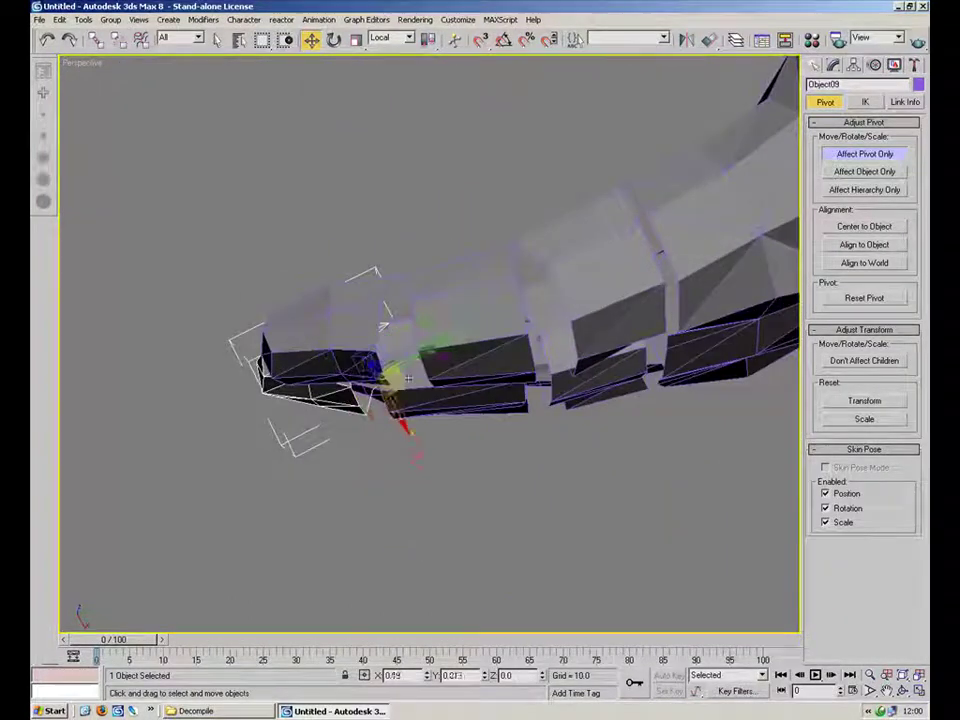
pyautogui.keyDown('alt'); pyautogui.moveTo(403, 388); pyautogui.dragTo(369, 373, button='middle'); pyautogui.keyUp('alt')
pyautogui.click(472, 466)
pyautogui.keyDown('alt'); pyautogui.moveTo(472, 500); pyautogui.dragTo(475, 441, button='middle'); pyautogui.keyUp('alt')
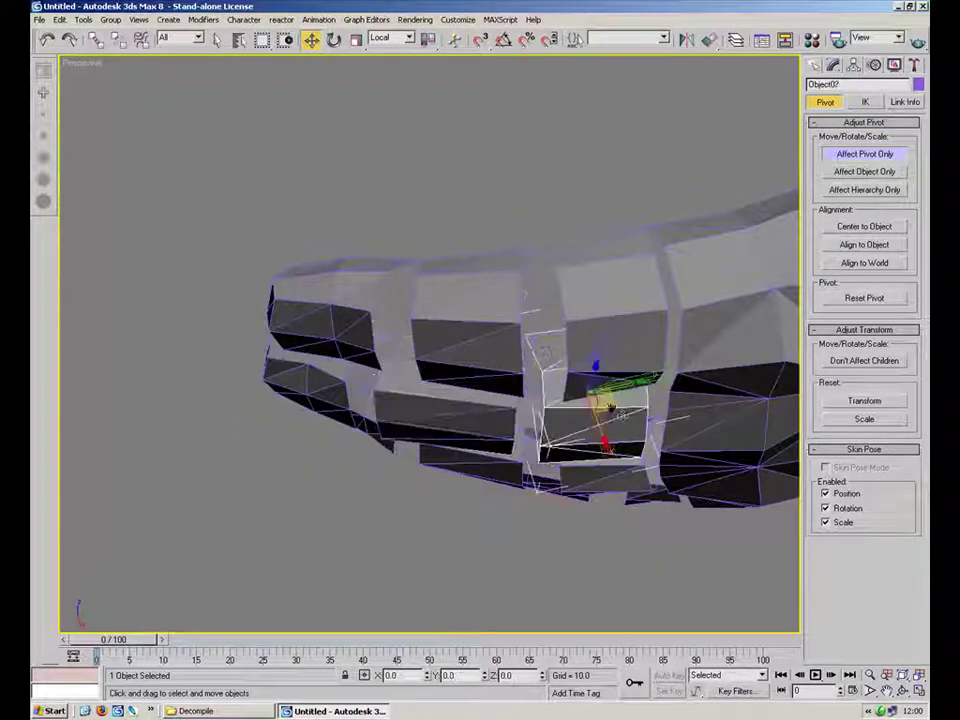
pyautogui.keyDown('alt'); pyautogui.moveTo(622, 414); pyautogui.dragTo(490, 385, button='middle'); pyautogui.keyUp('alt')
pyautogui.keyDown('alt'); pyautogui.moveTo(557, 391); pyautogui.dragTo(636, 165, button='middle'); pyautogui.keyUp('alt')
# - Move the pivots of the ring finger's base, middle and tip segments to their palm-side joints
pyautogui.click(514, 431)
pyautogui.keyDown('alt'); pyautogui.moveTo(514, 431); pyautogui.dragTo(615, 432, button='middle'); pyautogui.keyUp('alt')
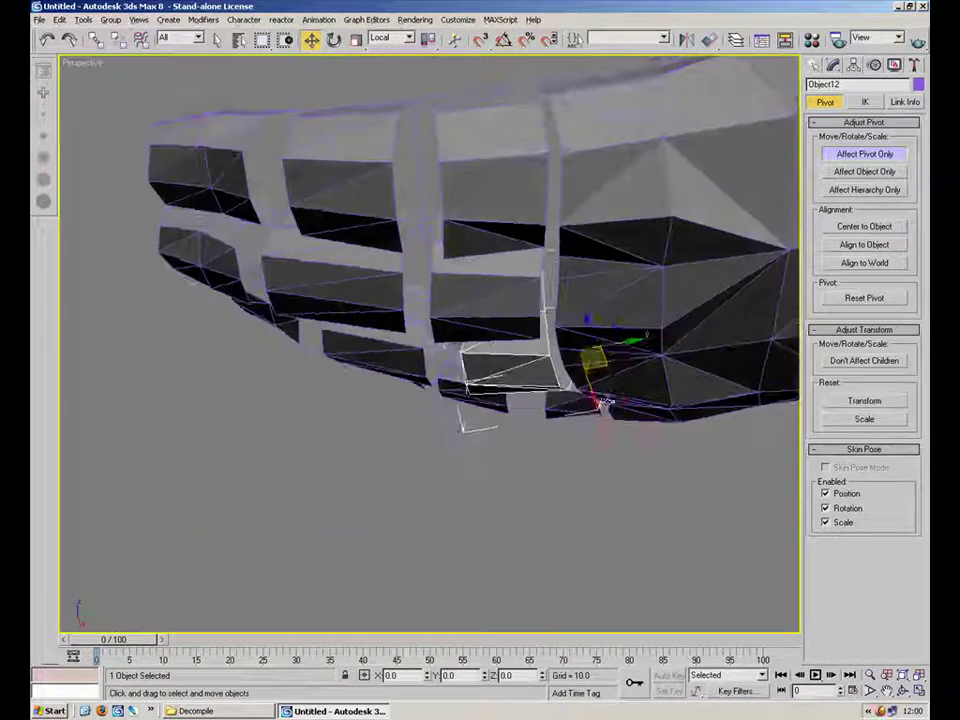
pyautogui.moveTo(622, 368); pyautogui.dragTo(648, 372)
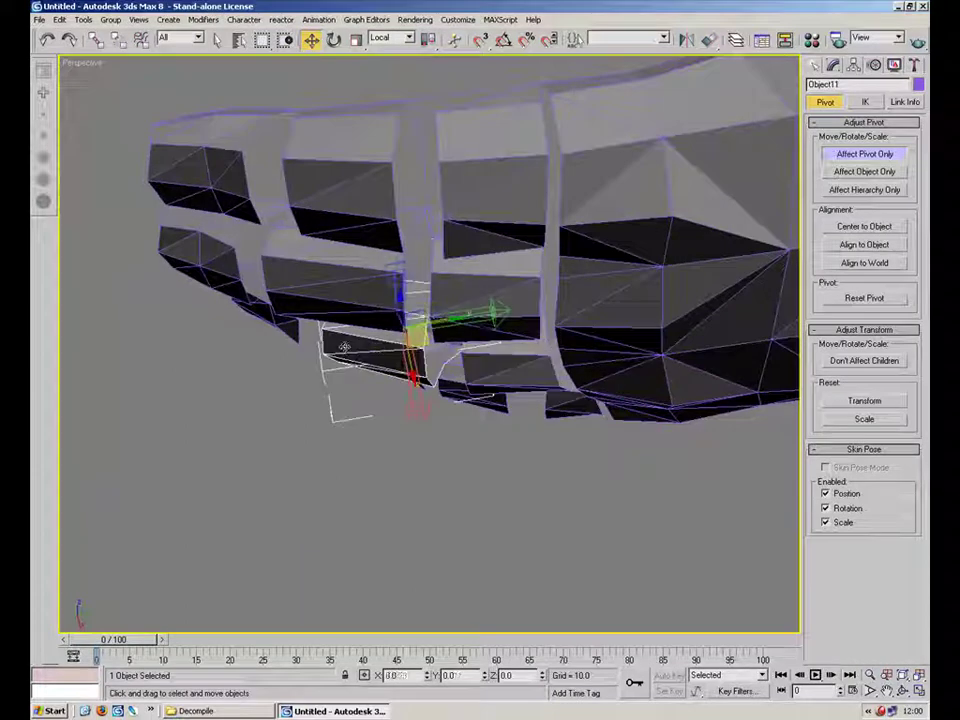
pyautogui.keyDown('alt'); pyautogui.moveTo(433, 238); pyautogui.dragTo(596, 306, button='middle'); pyautogui.keyUp('alt')
pyautogui.click(480, 399)
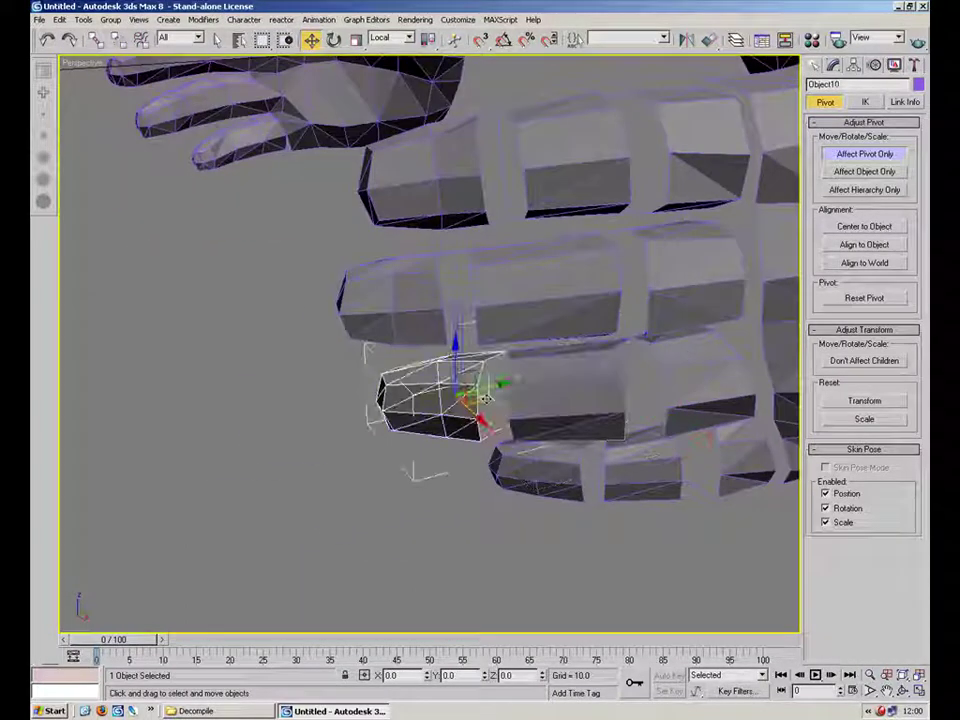
pyautogui.moveTo(485, 398); pyautogui.dragTo(530, 401)
# - Move the pivots of the little finger's base and middle segments to their palm-side joints
pyautogui.moveTo(600, 405); pyautogui.dragTo(490, 380, button='middle')
pyautogui.click(590, 440)
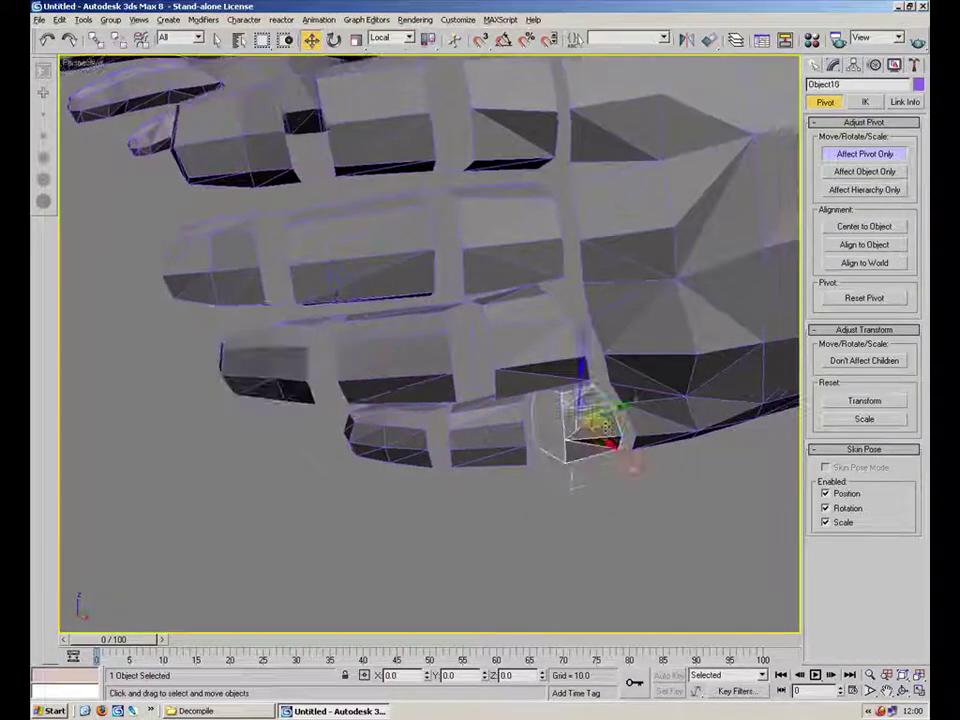
pyautogui.keyDown('alt'); pyautogui.moveTo(590, 440); pyautogui.dragTo(636, 390, button='middle'); pyautogui.keyUp('alt')
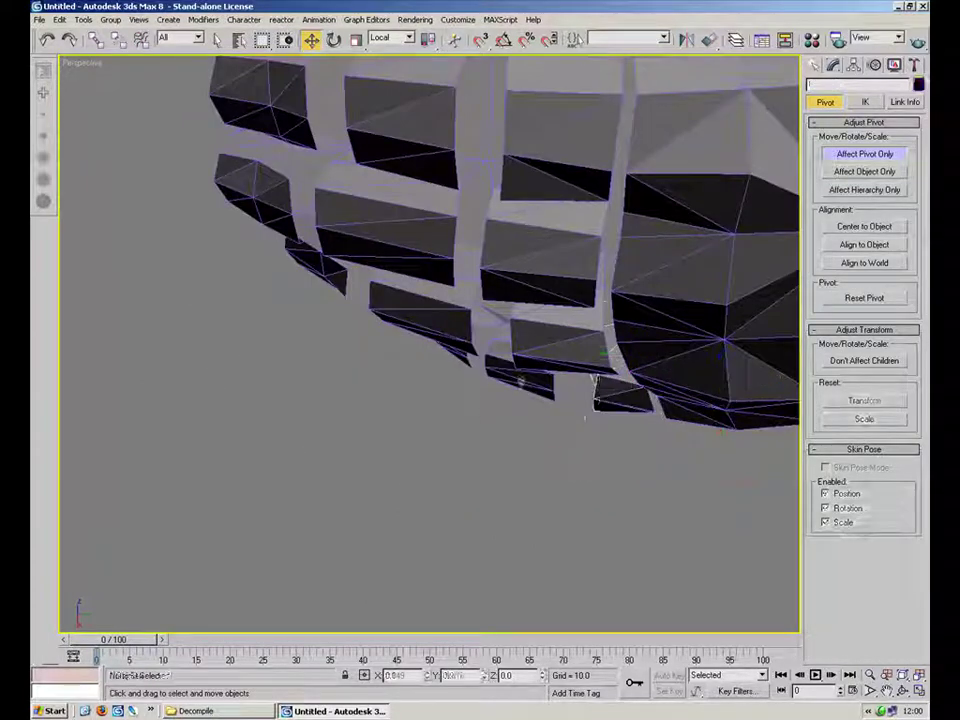
pyautogui.click(575, 372)
pyautogui.moveTo(569, 377); pyautogui.dragTo(609, 393)
# - Move the little fingertip segment's pivot to its joint with the middle segment
pyautogui.keyDown('alt'); pyautogui.moveTo(450, 375); pyautogui.dragTo(468, 282, button='middle'); pyautogui.keyUp('alt')
pyautogui.click(402, 512)
pyautogui.keyDown('alt'); pyautogui.moveTo(482, 463); pyautogui.dragTo(449, 393, button='middle'); pyautogui.keyUp('alt')
pyautogui.moveTo(403, 535); pyautogui.dragTo(470, 516)
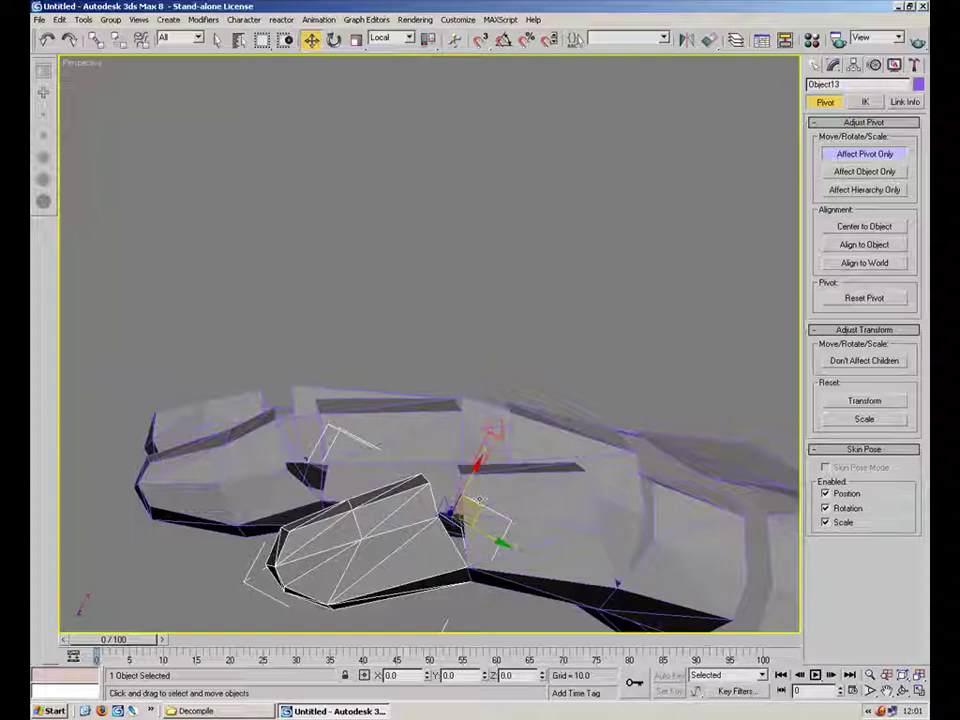
# - End pivot-only editing and test-rotate the index finger's base segment about its knuckle
pyautogui.click(519, 330)
pyautogui.keyDown('alt'); pyautogui.moveTo(519, 330); pyautogui.dragTo(553, 307, button='middle'); pyautogui.keyUp('alt')
pyautogui.click(458, 256)
pyautogui.click(356, 41)
pyautogui.click(335, 41)
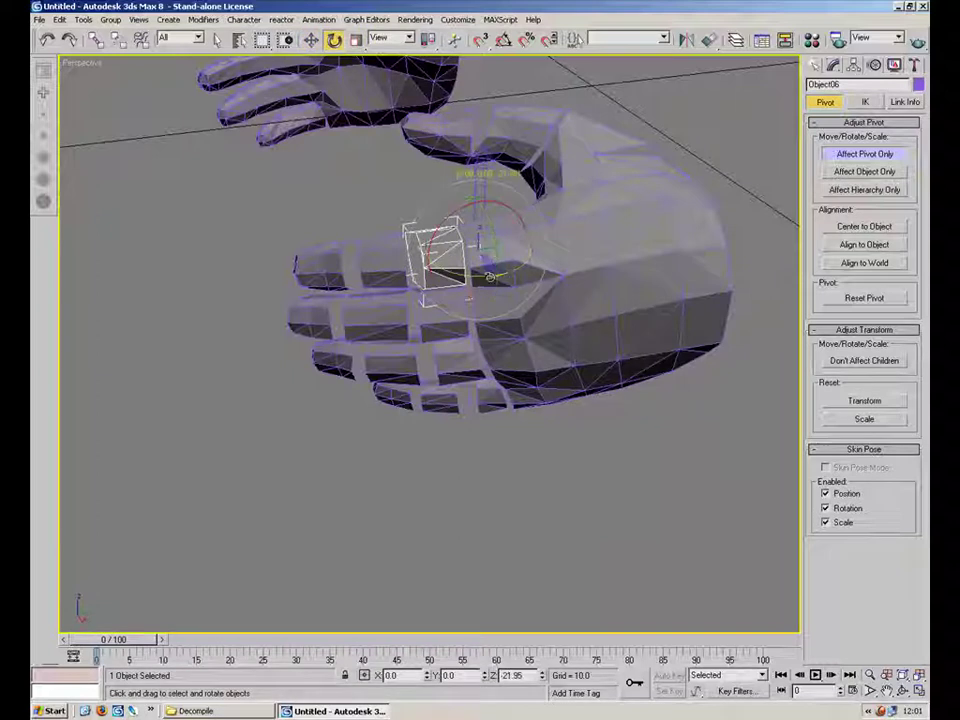
pyautogui.click(840, 160)
pyautogui.keyDown('alt'); pyautogui.moveTo(545, 310); pyautogui.dragTo(508, 250, button='middle'); pyautogui.keyUp('alt')
pyautogui.moveTo(507, 285)
pyautogui.mouseDown()
pyautogui.moveTo(520, 268)
pyautogui.moveTo(497, 270)
pyautogui.mouseUp()
# - Test-rotate the base segments of the middle and ring fingers about their knuckles and select the little finger's base segment
pyautogui.click(442, 306)
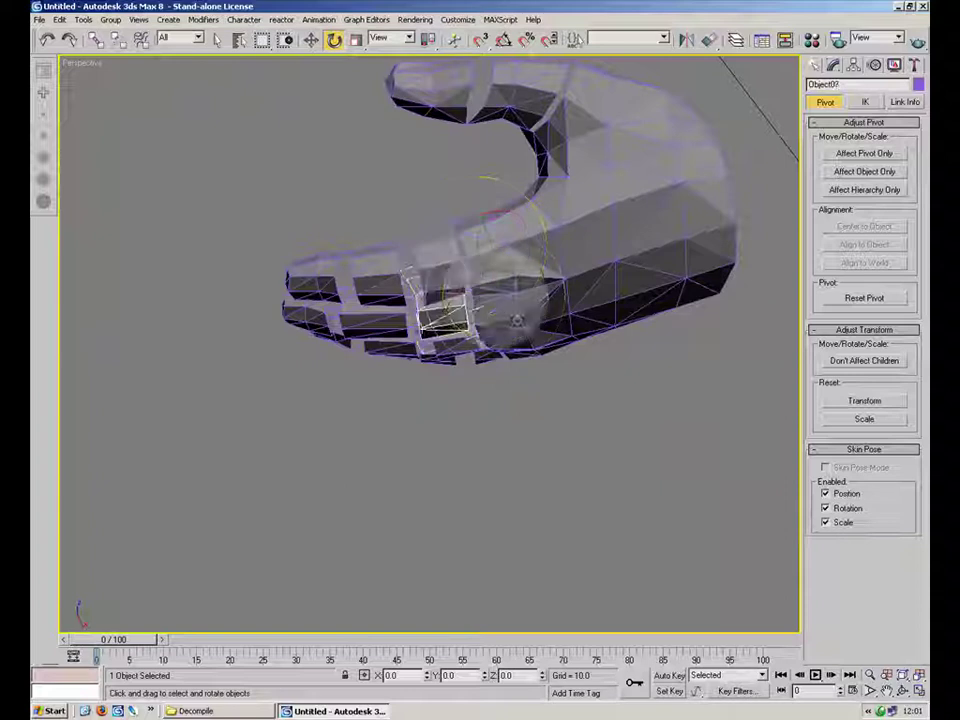
pyautogui.moveTo(495, 357); pyautogui.dragTo(493, 359)
pyautogui.click(463, 390)
pyautogui.click(455, 345)
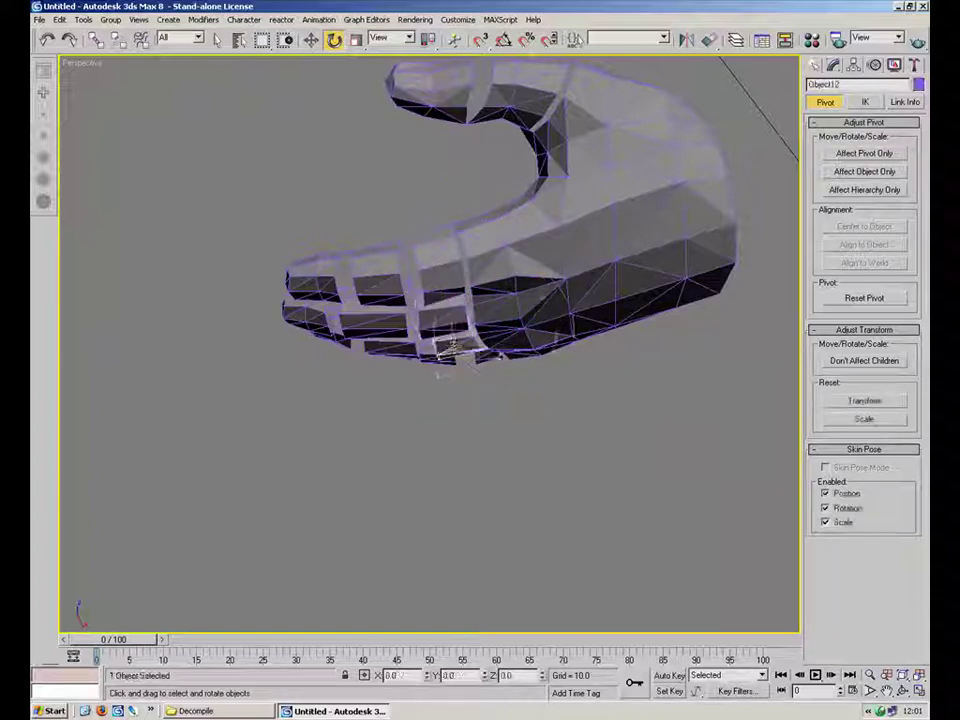
pyautogui.moveTo(552, 350); pyautogui.dragTo(537, 347)
pyautogui.click(516, 399)
pyautogui.click(480, 364)
# - Try moving the palm object slightly and undo the move
pyautogui.click(653, 254)
pyautogui.keyDown('alt'); pyautogui.moveTo(620, 370); pyautogui.dragTo(540, 388, button='middle'); pyautogui.keyUp('alt')
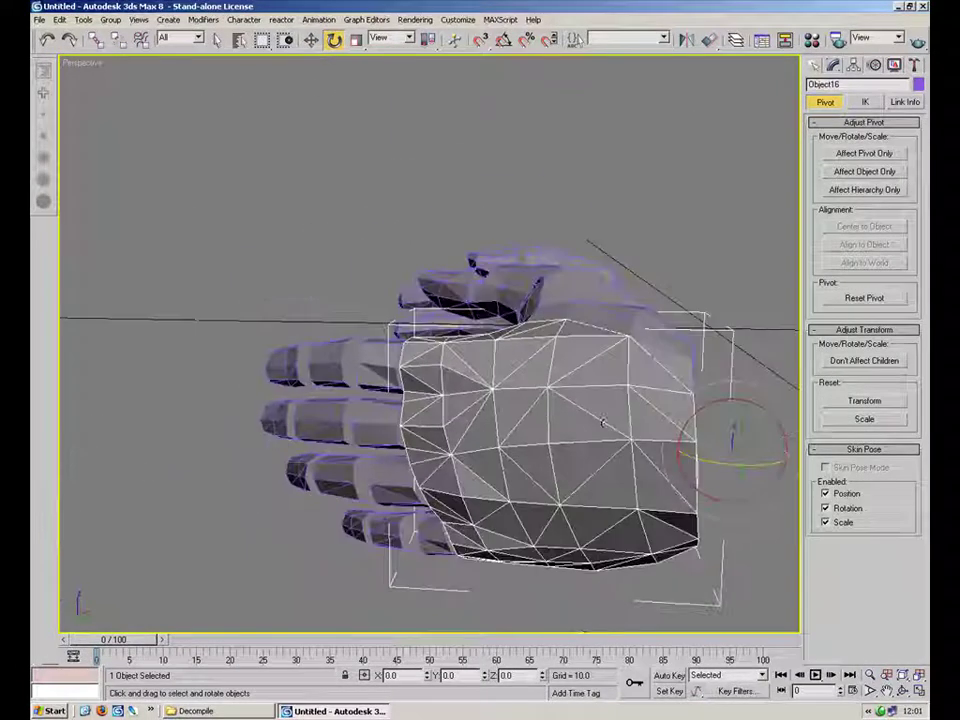
pyautogui.click(311, 40)
pyautogui.moveTo(754, 430); pyautogui.dragTo(744, 428)
pyautogui.hotkey('ctrl', 'z')
pyautogui.keyDown('alt'); pyautogui.moveTo(525, 350); pyautogui.dragTo(503, 408, button='middle'); pyautogui.keyUp('alt')
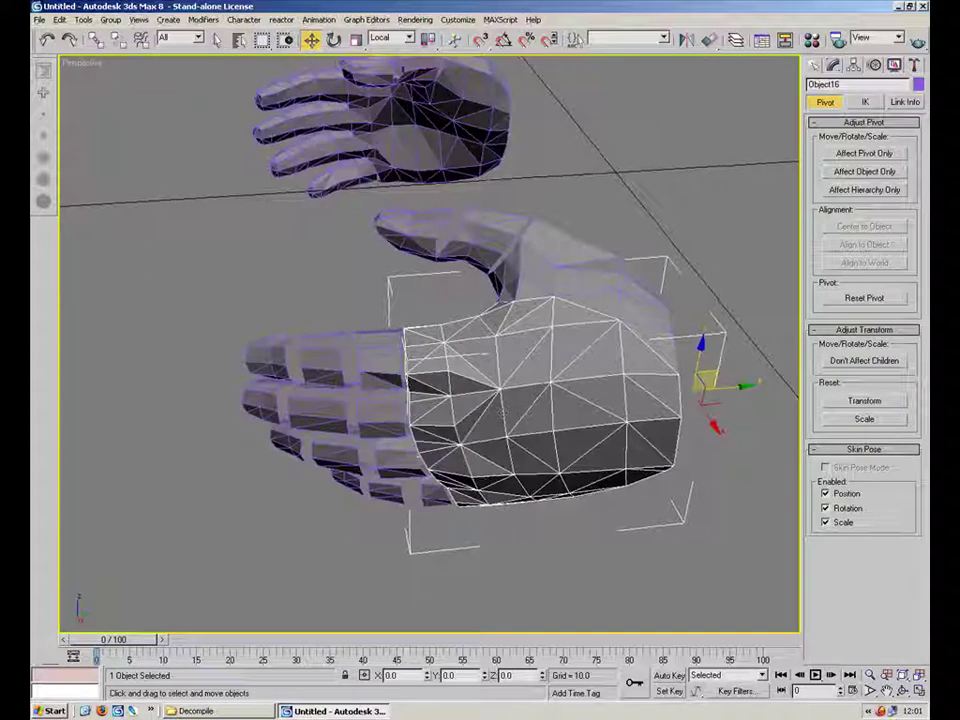
# - Examine the order of the thumb segments and palm by selecting each piece in turn
pyautogui.click(557, 256)
pyautogui.moveTo(557, 256); pyautogui.dragTo(590, 364, button='middle')
pyautogui.click(418, 338)
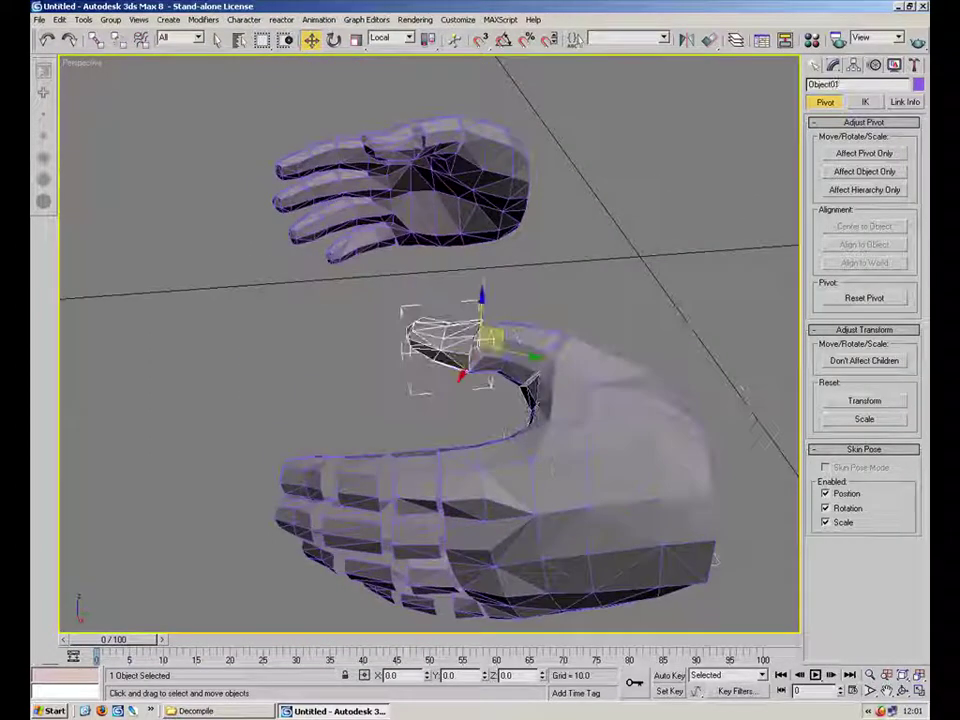
pyautogui.click(522, 334)
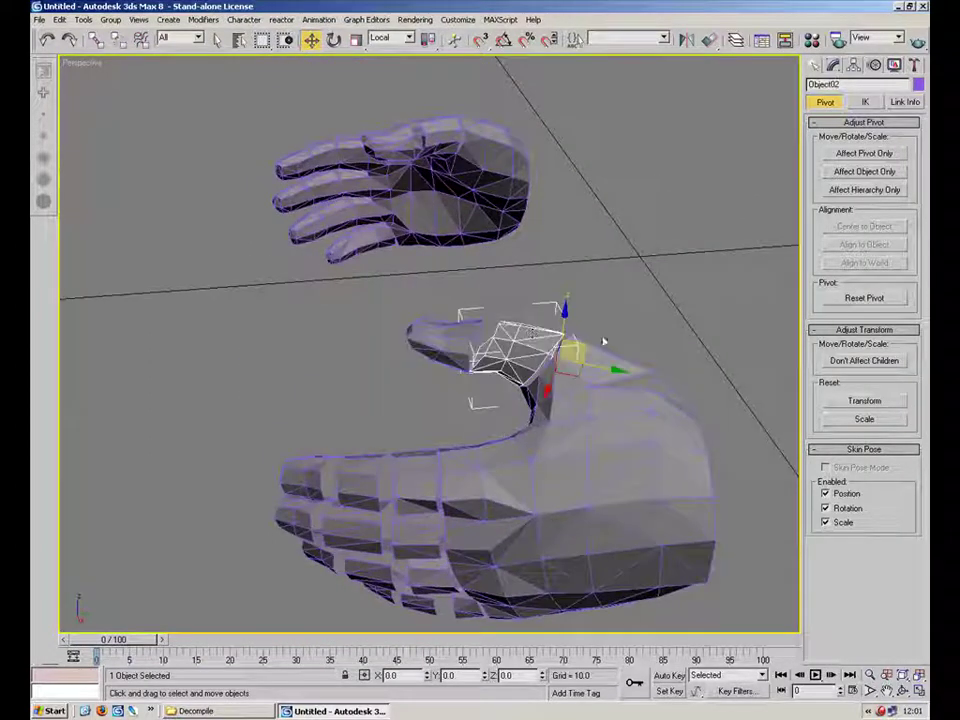
pyautogui.click(440, 345)
pyautogui.click(645, 527)
pyautogui.click(623, 348)
pyautogui.click(463, 335)
# - Link the thumb as a chain: tip to middle segment, middle segment to thumb base, and thumb base to palm
pyautogui.click(96, 39)
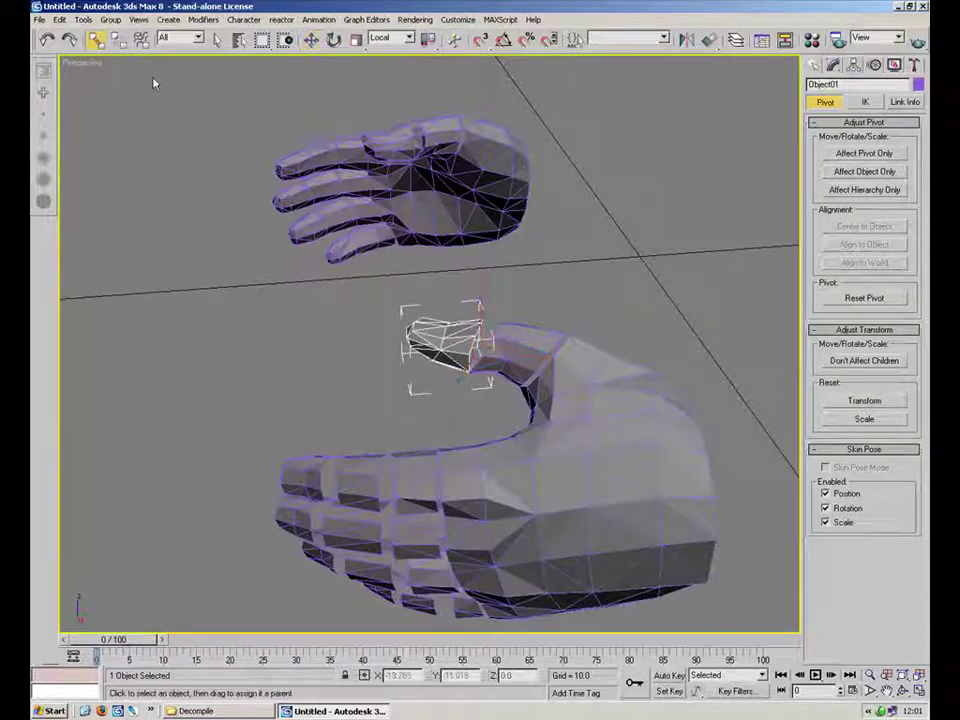
pyautogui.click(330, 366)
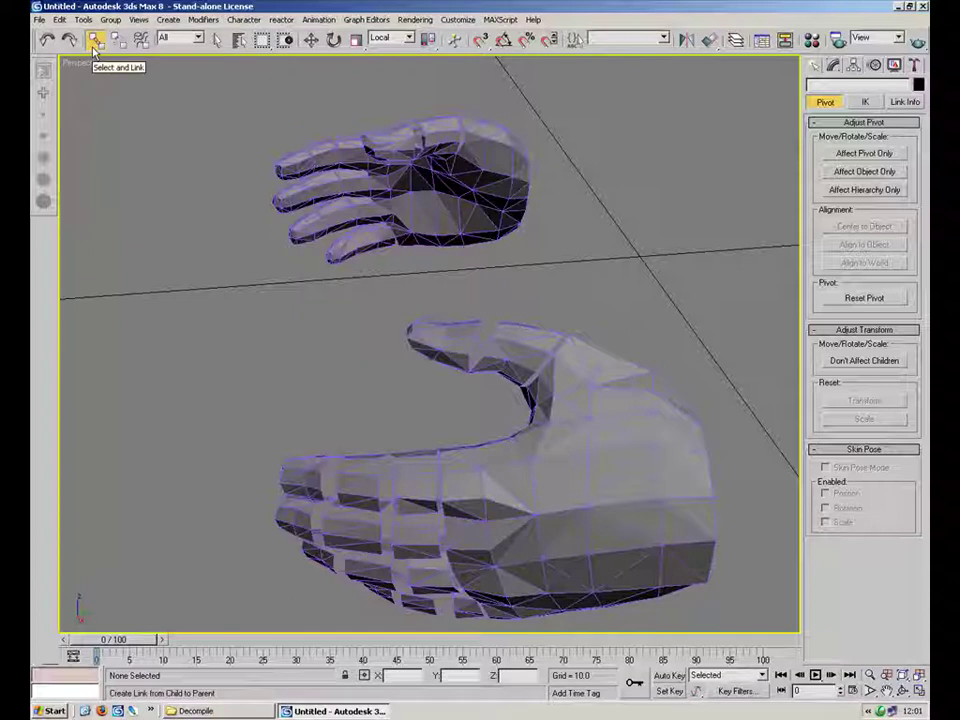
pyautogui.click(407, 331)
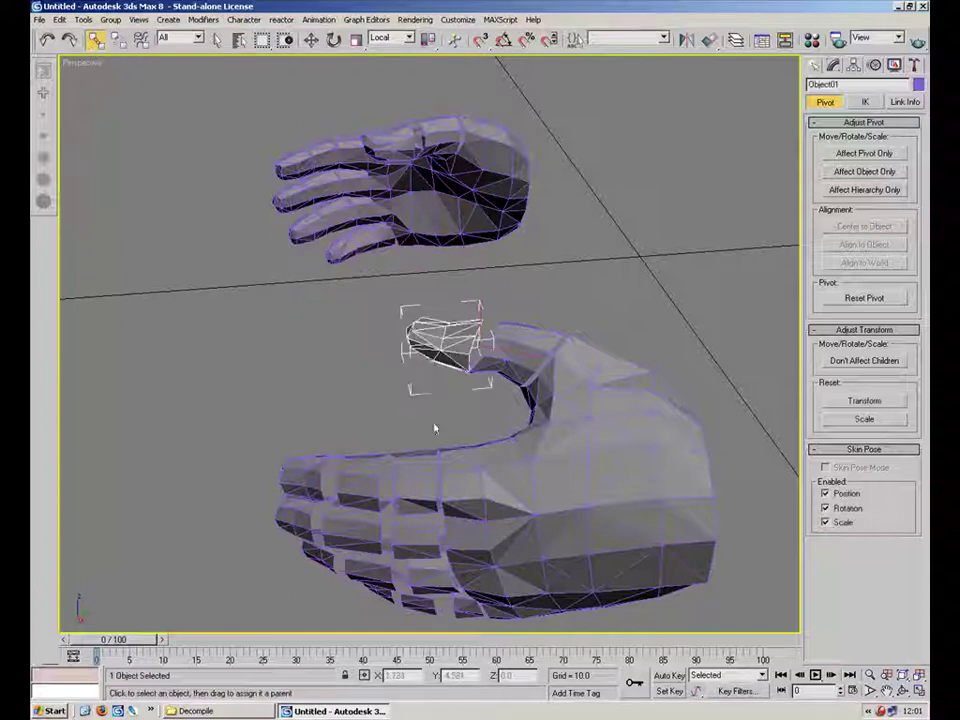
pyautogui.click(513, 340)
pyautogui.moveTo(513, 340); pyautogui.dragTo(621, 401)
pyautogui.click(620, 395)
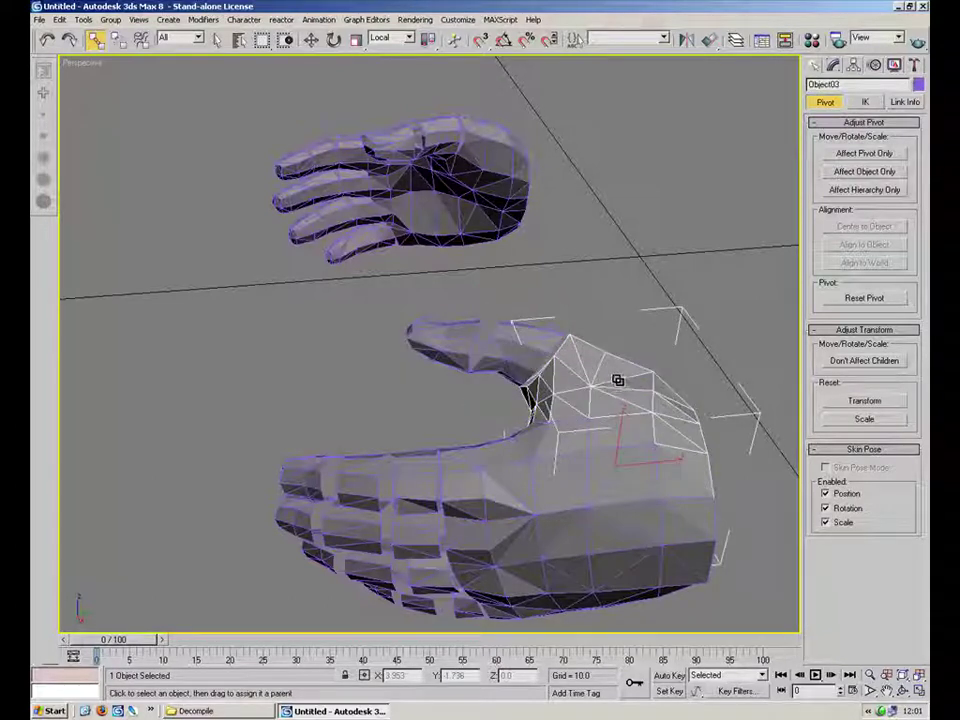
pyautogui.moveTo(662, 453); pyautogui.dragTo(643, 503)
# - Test the thumb's link by trial-moving the palm object
pyautogui.click(696, 281)
pyautogui.click(626, 362)
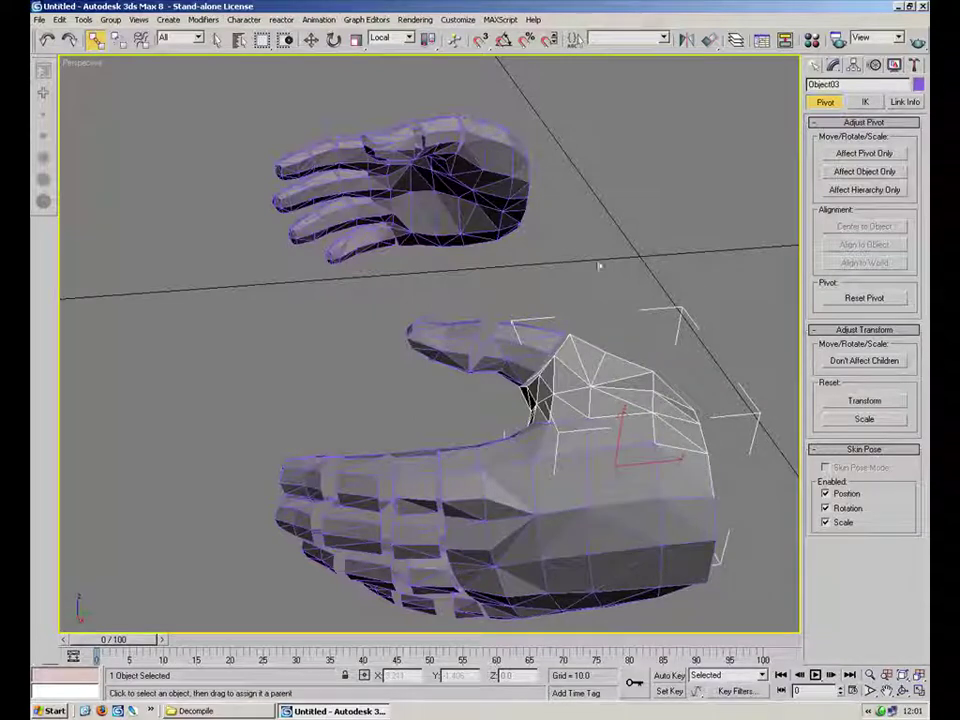
pyautogui.click(334, 41)
pyautogui.click(546, 504)
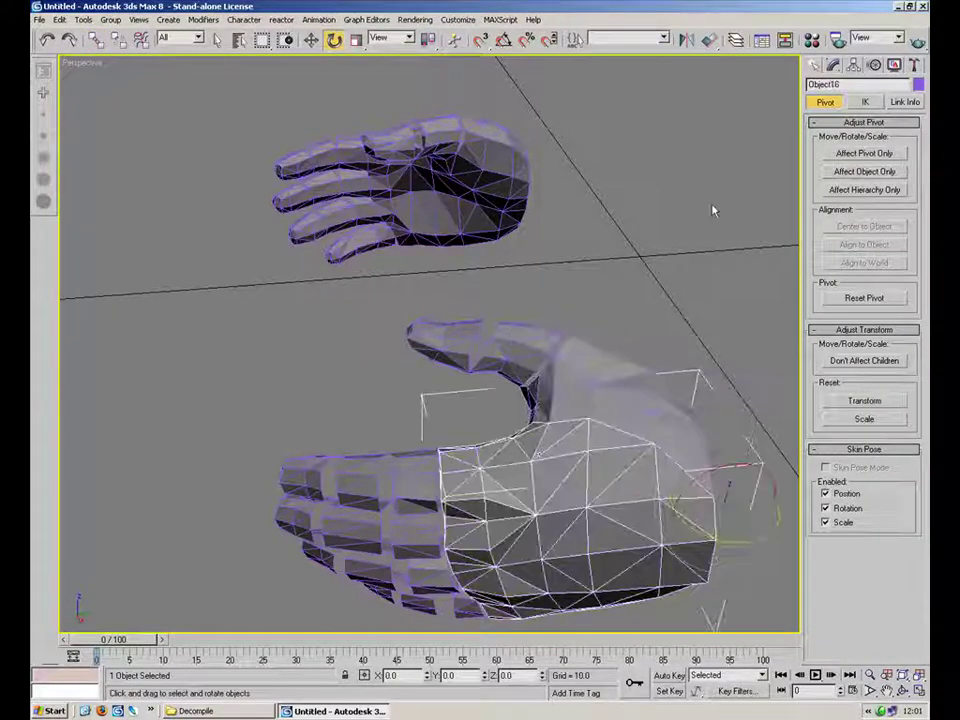
pyautogui.click(311, 39)
pyautogui.moveTo(728, 476); pyautogui.dragTo(741, 447)
pyautogui.click(742, 445)
# - Test the thumb hierarchy by trial-rotating the palm, the middle thumb segment and the thumb tip in turn
pyautogui.click(627, 388)
pyautogui.click(334, 41)
pyautogui.moveTo(642, 462)
pyautogui.mouseDown()
pyautogui.moveTo(630, 407)
pyautogui.moveTo(632, 450)
pyautogui.mouseUp()
pyautogui.rightClick(632, 450)
pyautogui.click(516, 348)
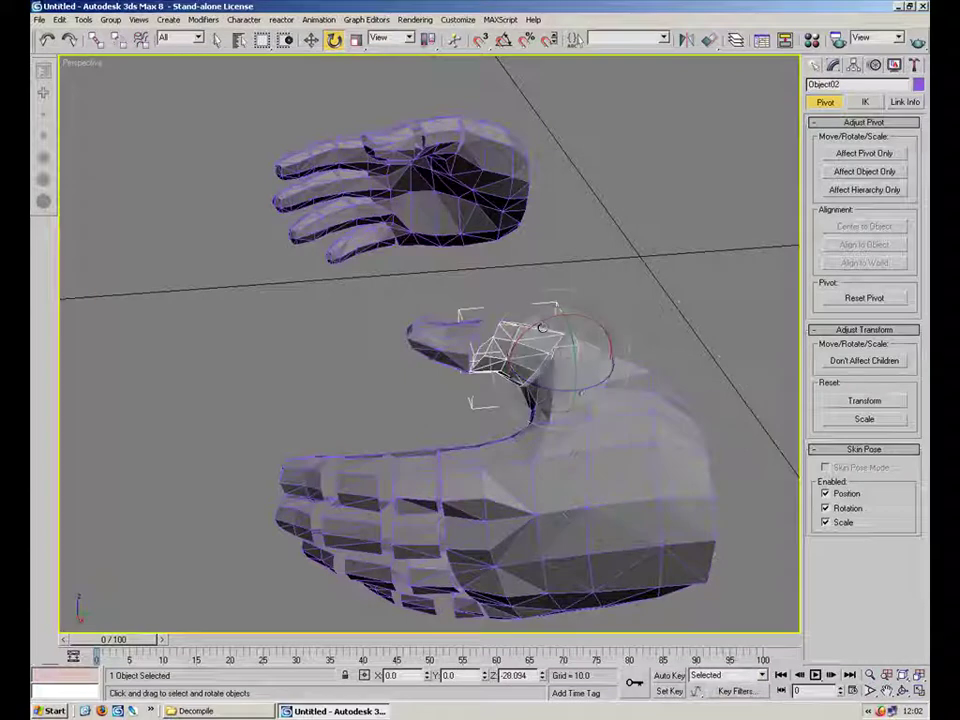
pyautogui.moveTo(540, 325)
pyautogui.mouseDown()
pyautogui.moveTo(530, 334)
pyautogui.moveTo(551, 308)
pyautogui.moveTo(545, 316)
pyautogui.mouseUp()
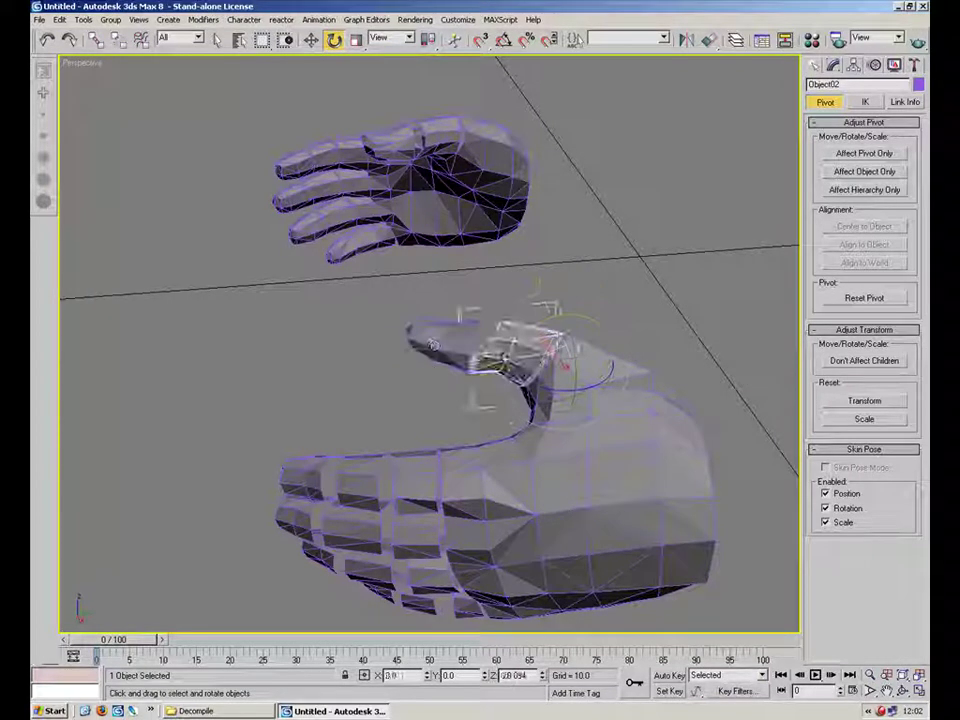
pyautogui.click(430, 354)
pyautogui.moveTo(446, 313); pyautogui.dragTo(448, 308)
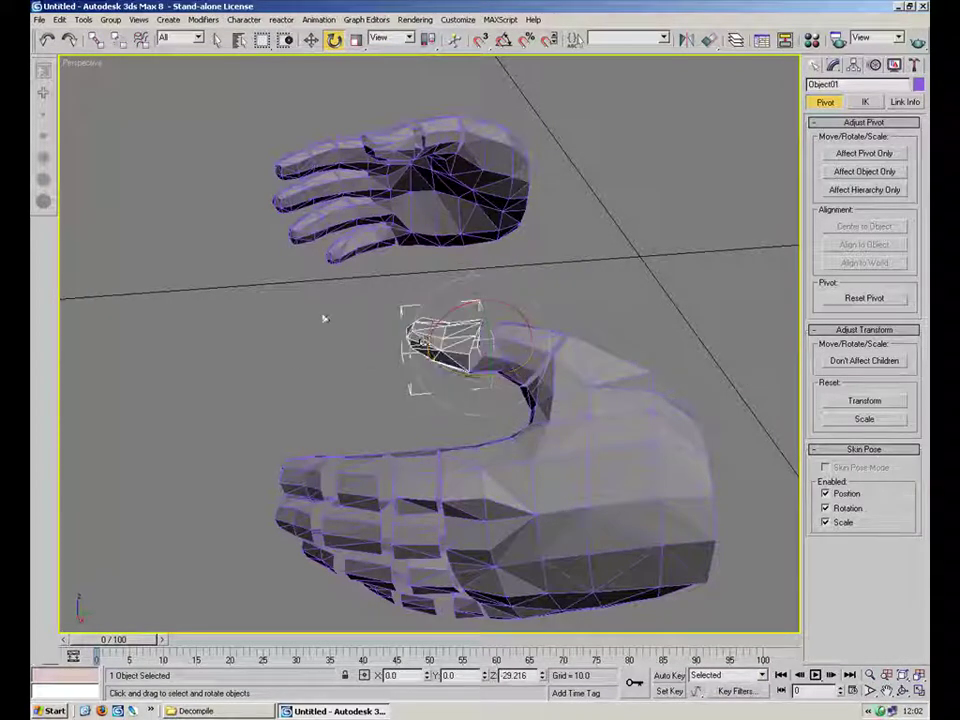
# - Link the index, middle, ring and little finger segments as chains: tip to middle segment, and middle segment to finger base
pyautogui.click(289, 270)
pyautogui.keyDown('alt'); pyautogui.moveTo(383, 457); pyautogui.dragTo(347, 334, button='middle'); pyautogui.keyUp('alt')
pyautogui.click(302, 369)
pyautogui.keyDown('ctrl'); pyautogui.click(345, 369); pyautogui.keyUp('ctrl')
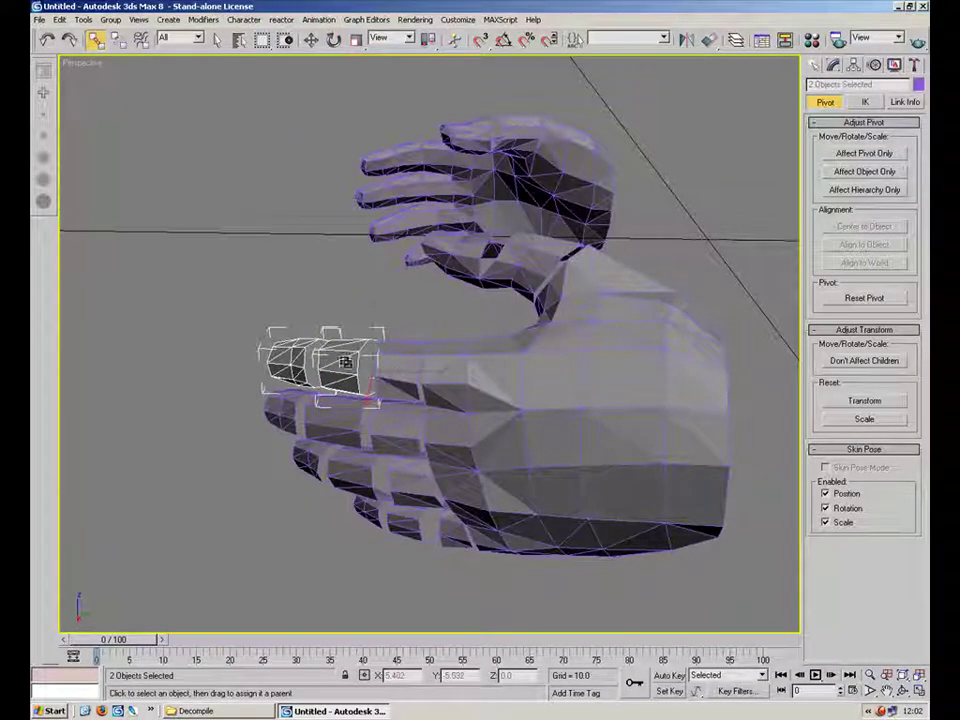
pyautogui.click(334, 413)
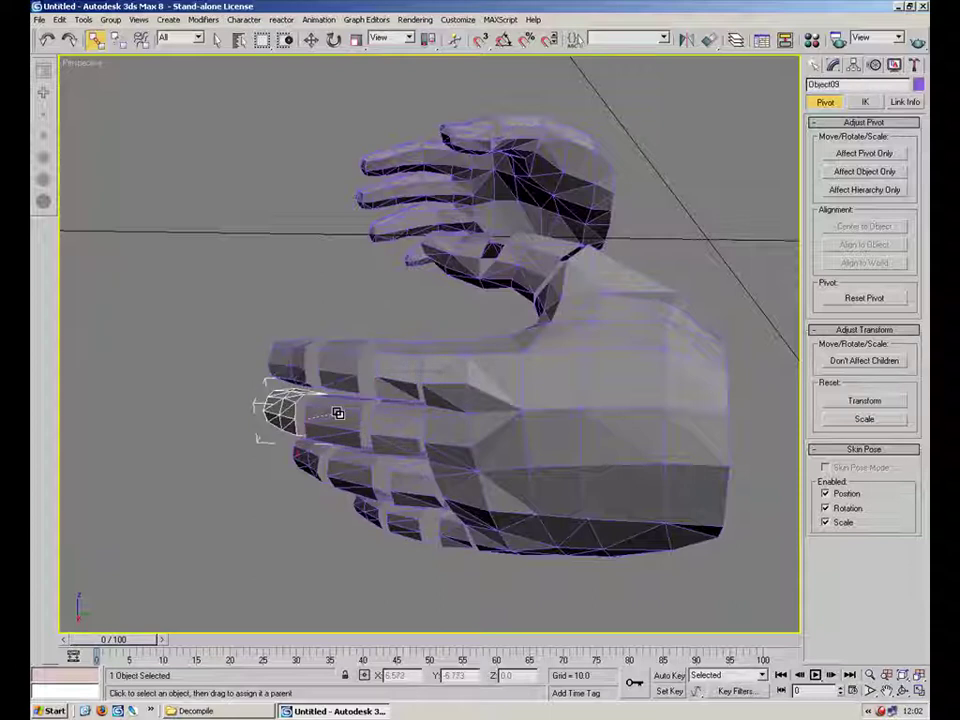
pyautogui.click(412, 432)
pyautogui.keyDown('alt'); pyautogui.moveTo(419, 409); pyautogui.dragTo(424, 391, button='middle'); pyautogui.keyUp('alt')
pyautogui.moveTo(305, 491); pyautogui.dragTo(428, 487)
pyautogui.click(392, 542)
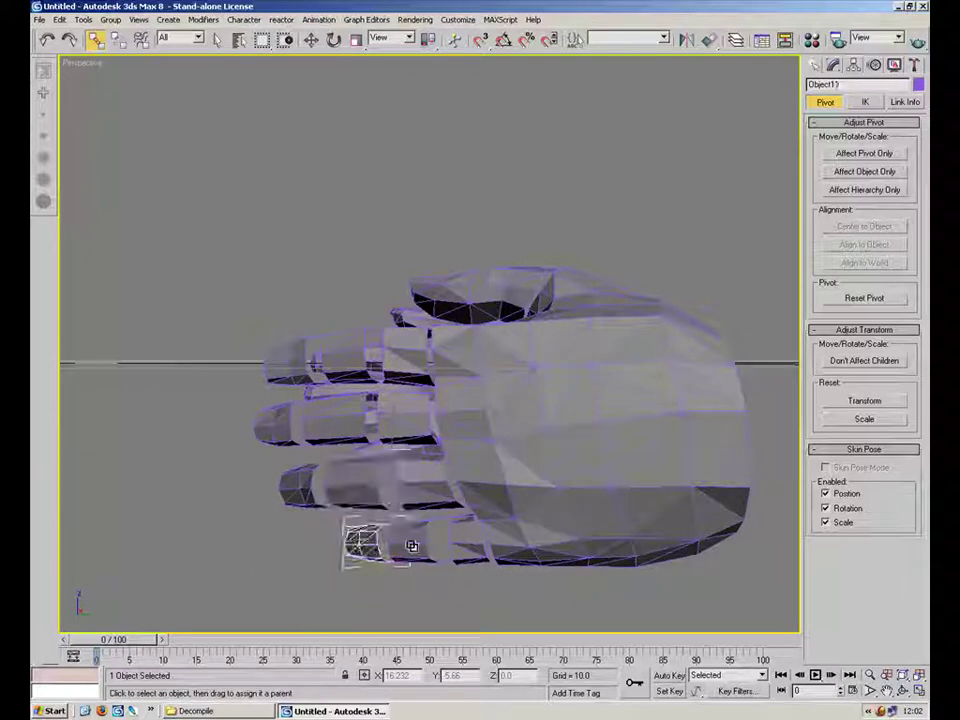
# - Select the base segments of the four fingers together and link them to the palm
pyautogui.click(415, 370)
pyautogui.keyDown('ctrl'); pyautogui.click(404, 419); pyautogui.keyUp('ctrl')
pyautogui.keyDown('ctrl'); pyautogui.click(433, 491); pyautogui.keyUp('ctrl')
pyautogui.moveTo(470, 555); pyautogui.dragTo(630, 492)
pyautogui.click(606, 446)
# - Test the finger links by trial-rotating the palm and the index finger's base segment
pyautogui.click(332, 48)
pyautogui.keyDown('alt'); pyautogui.moveTo(480, 230); pyautogui.dragTo(585, 385, button='middle'); pyautogui.keyUp('alt')
pyautogui.moveTo(743, 454)
pyautogui.mouseDown()
pyautogui.moveTo(710, 440)
pyautogui.moveTo(772, 442)
pyautogui.moveTo(743, 442)
pyautogui.mouseUp()
pyautogui.rightClick(743, 442)
pyautogui.click(405, 374)
pyautogui.moveTo(456, 405); pyautogui.dragTo(445, 404)
pyautogui.rightClick(445, 404)
# - Trial-rotate the index finger's middle segment, tip and base to check how they follow each other
pyautogui.click(347, 377)
pyautogui.moveTo(366, 411); pyautogui.dragTo(329, 407)
pyautogui.rightClick(332, 421)
pyautogui.click(296, 370)
pyautogui.rightClick(329, 407)
pyautogui.click(357, 354)
pyautogui.moveTo(360, 368); pyautogui.dragTo(325, 415)
pyautogui.moveTo(442, 394); pyautogui.dragTo(477, 403)
pyautogui.rightClick(438, 394)
pyautogui.click(420, 376)
pyautogui.rightClick(477, 403)
# - Link the index fingertip to the index finger's middle segment again
pyautogui.click(294, 366)
pyautogui.click(95, 39)
pyautogui.moveTo(286, 365); pyautogui.dragTo(368, 352)
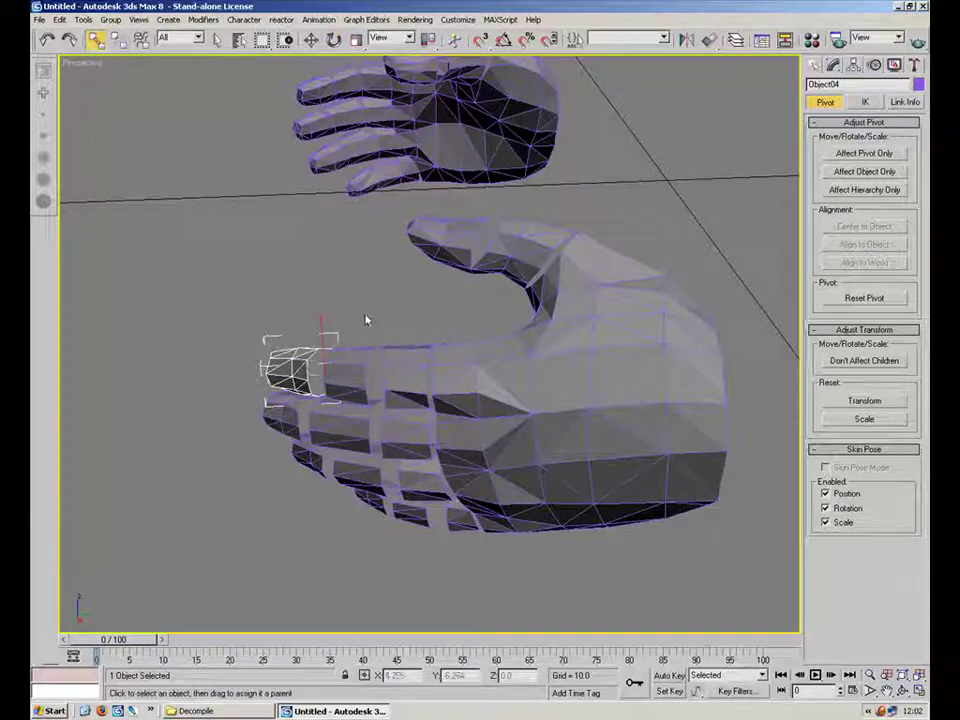
# - Test the middle, ring and little finger links by trial-rotating their segments one after another
pyautogui.click(406, 438)
pyautogui.press('e')
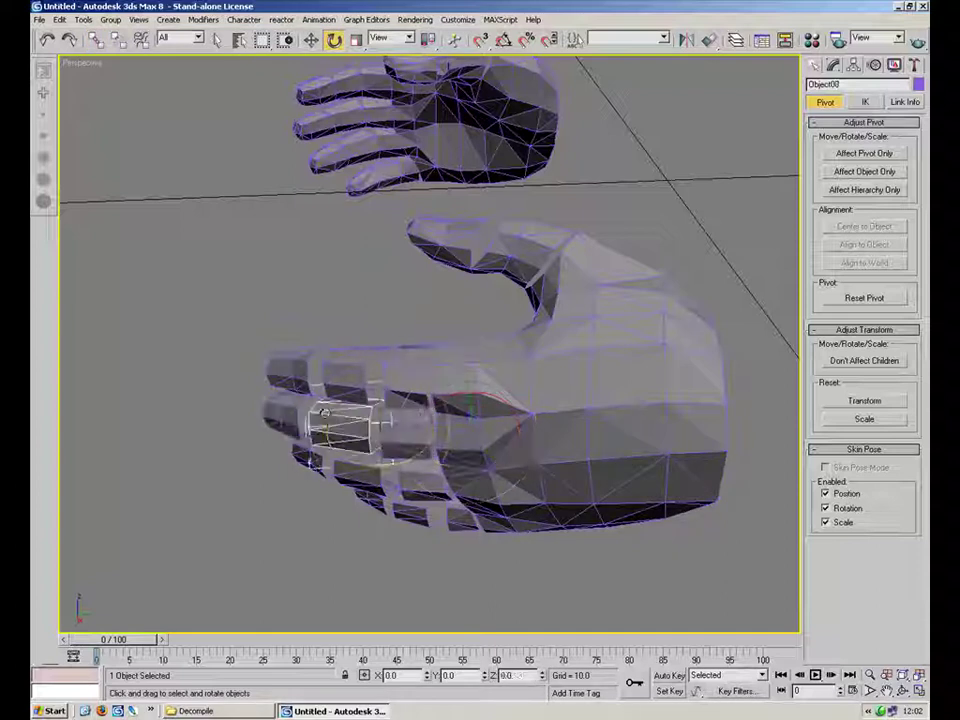
pyautogui.click(420, 485)
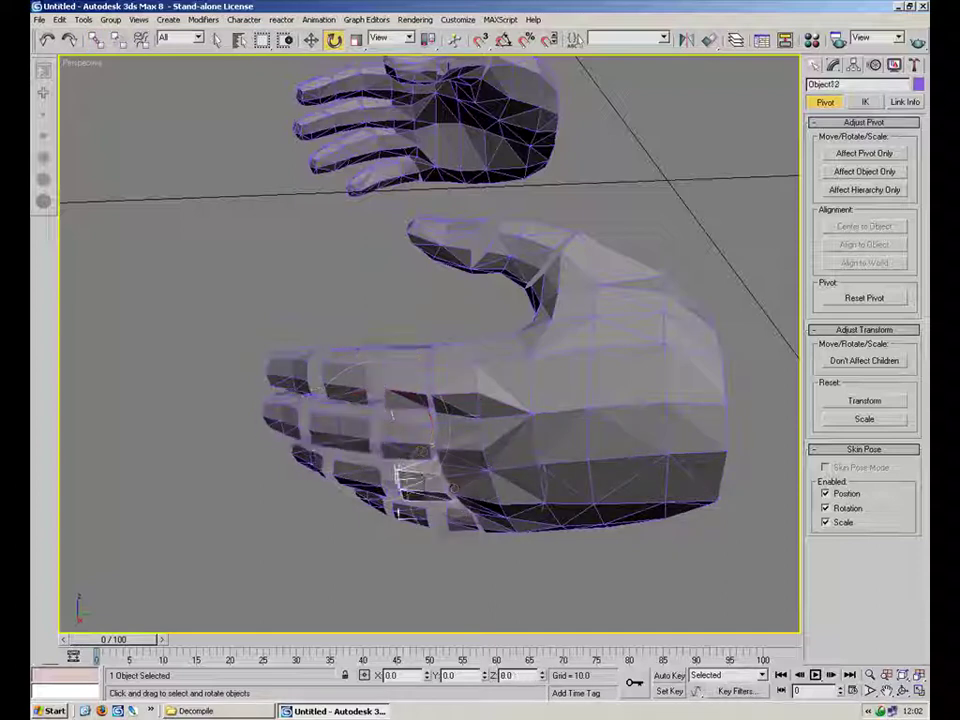
pyautogui.moveTo(461, 515); pyautogui.dragTo(414, 538)
pyautogui.rightClick(438, 484)
pyautogui.rightClick(360, 480)
pyautogui.click(357, 478)
pyautogui.rightClick(415, 541)
pyautogui.moveTo(414, 540); pyautogui.dragTo(455, 392, button='middle')
pyautogui.click(508, 460)
pyautogui.click(458, 443)
pyautogui.click(420, 450)
pyautogui.click(388, 514)
# - Save the scene as armrigvid in the Animation folder of Tutorials\Weapon Tutorial under My Documents
pyautogui.keyDown('alt'); pyautogui.moveTo(388, 514); pyautogui.dragTo(548, 384, button='middle'); pyautogui.keyUp('alt')
pyautogui.click(41, 20)
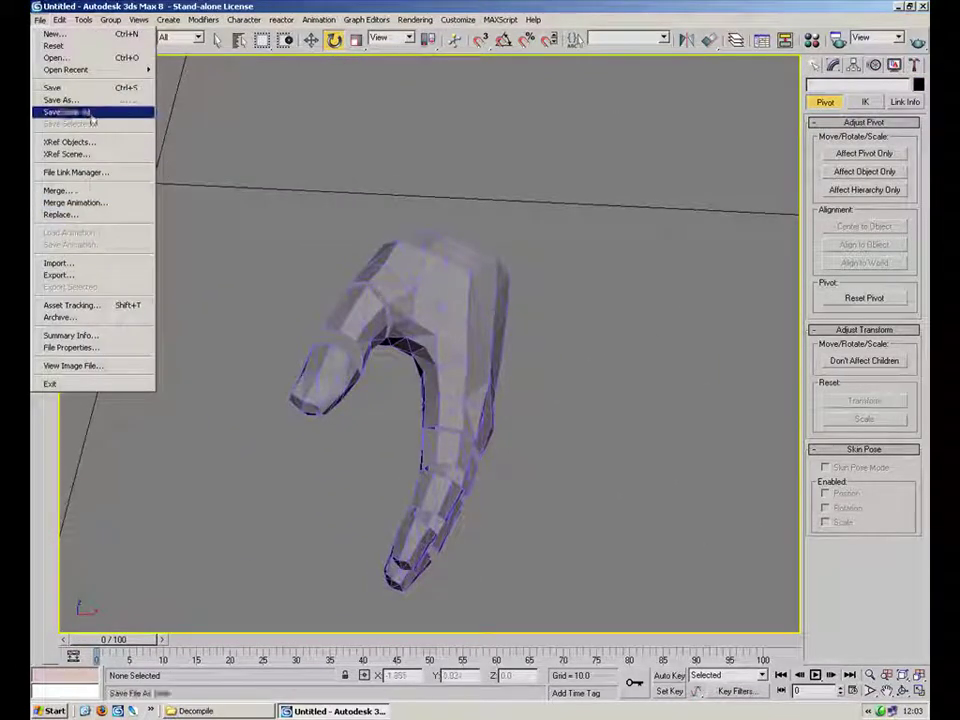
pyautogui.click(90, 101)
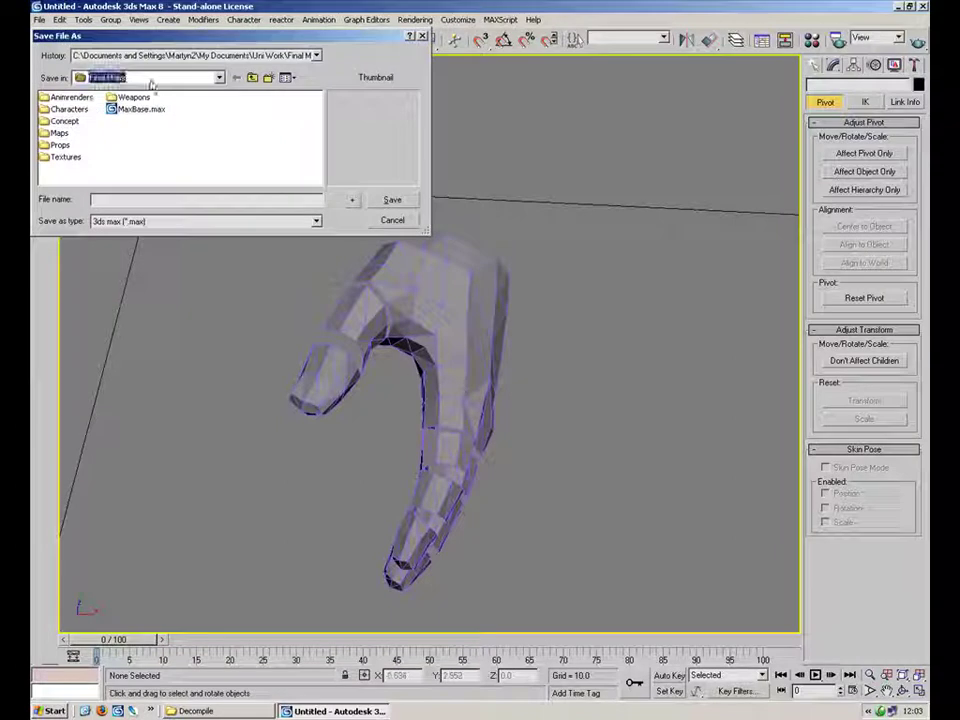
pyautogui.click(150, 80)
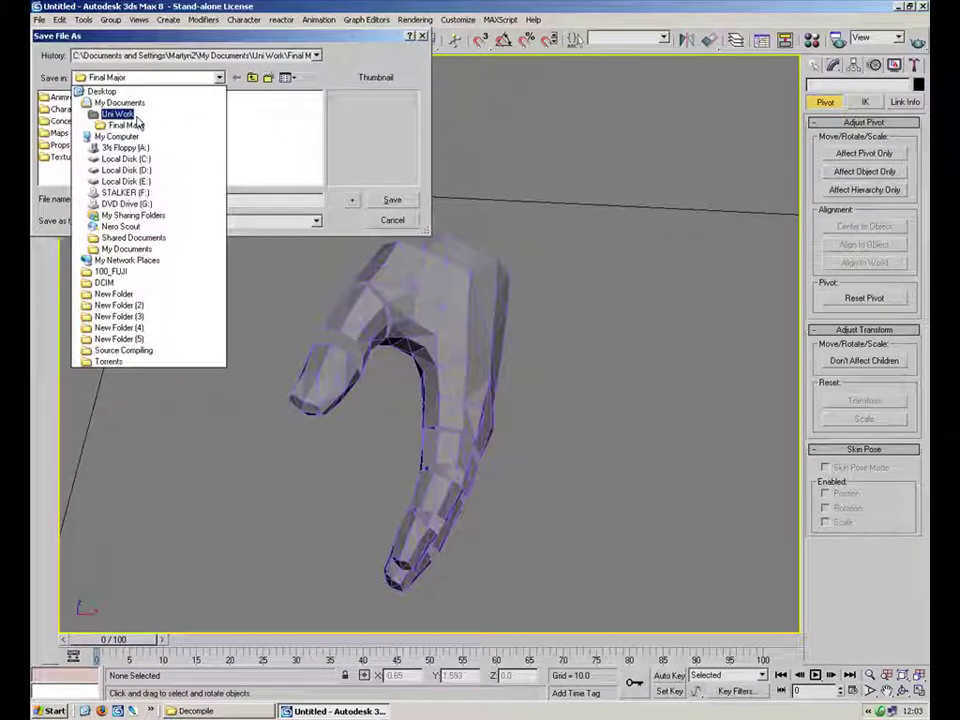
pyautogui.click(119, 102)
pyautogui.moveTo(158, 181); pyautogui.dragTo(221, 181)
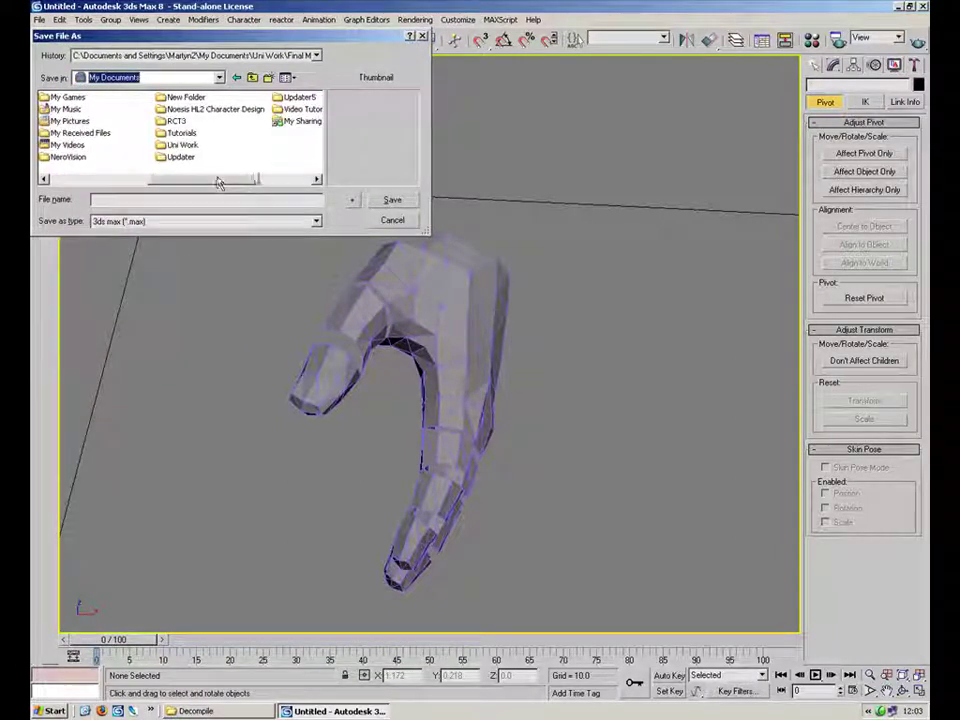
pyautogui.doubleClick(180, 135)
pyautogui.doubleClick(84, 109)
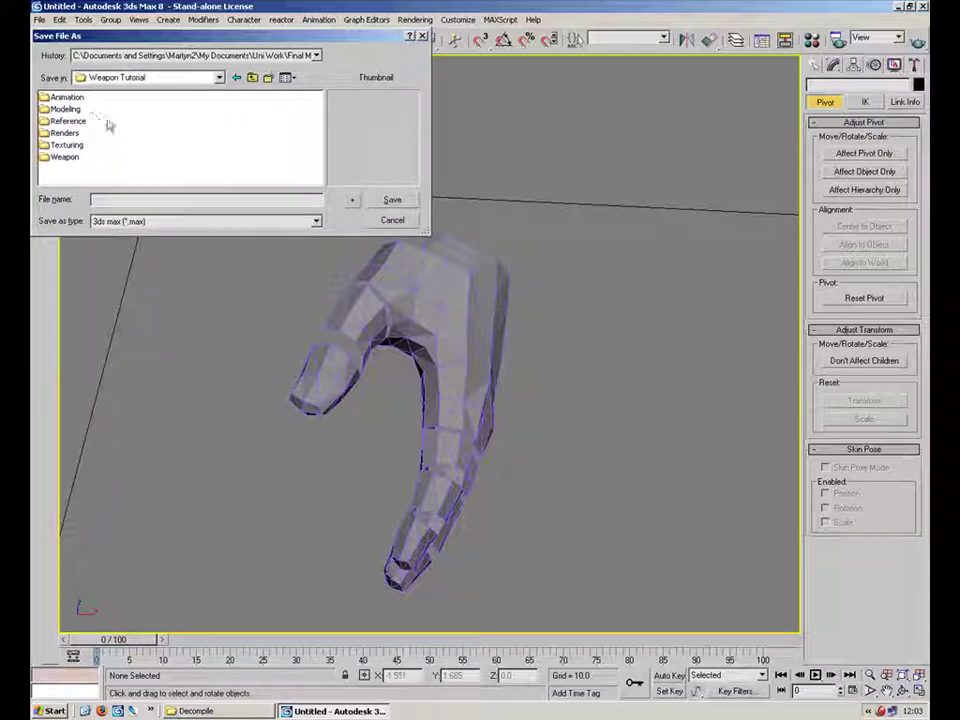
pyautogui.doubleClick(68, 98)
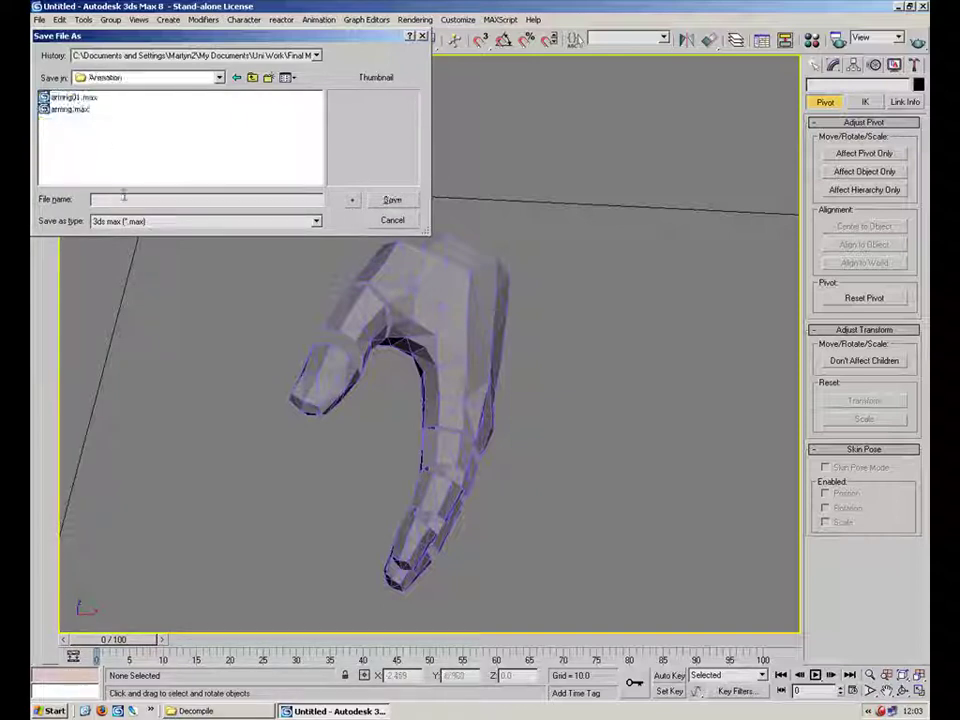
pyautogui.write('a')
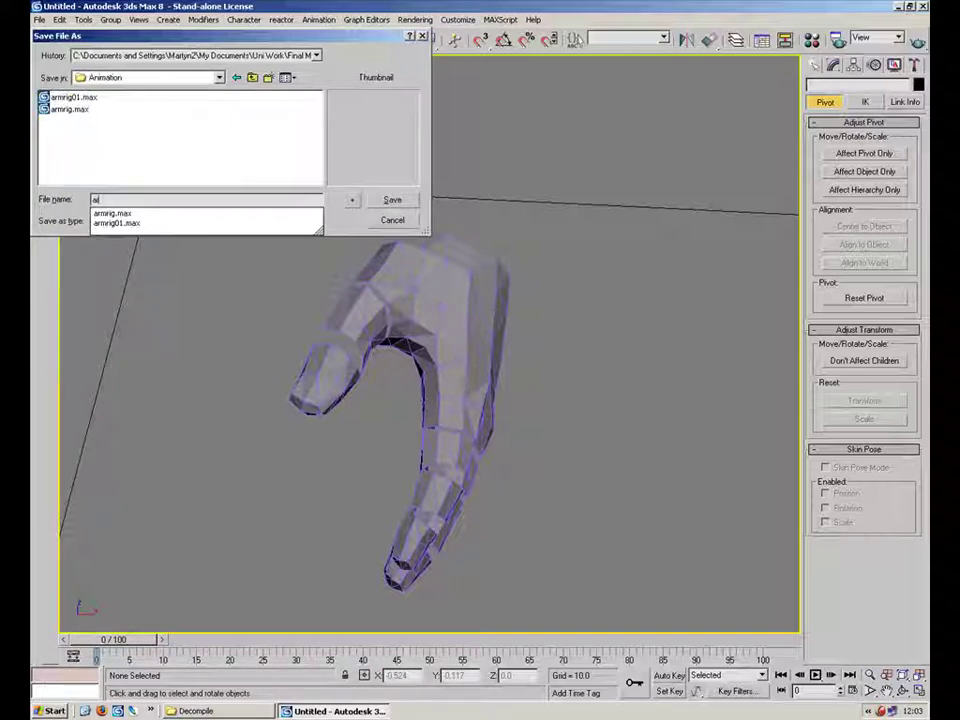
pyautogui.write('rmrigvid')
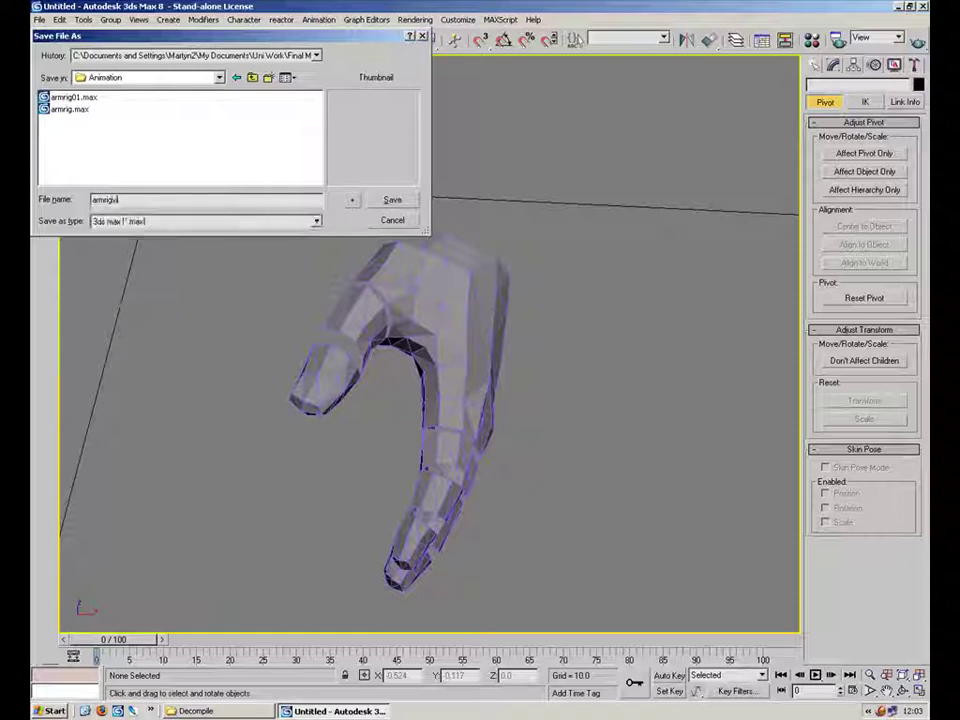
pyautogui.click(395, 199)
# - Unhide the hidden forearm geometry so both complete arms are shown
pyautogui.keyDown('alt'); pyautogui.moveTo(624, 373); pyautogui.dragTo(520, 322, button='middle'); pyautogui.keyUp('alt')
pyautogui.rightClick(602, 387)
pyautogui.click(641, 326)
pyautogui.keyDown('alt'); pyautogui.moveTo(658, 377); pyautogui.dragTo(427, 401, button='middle'); pyautogui.keyUp('alt')
pyautogui.scroll(-4, 427, 401)
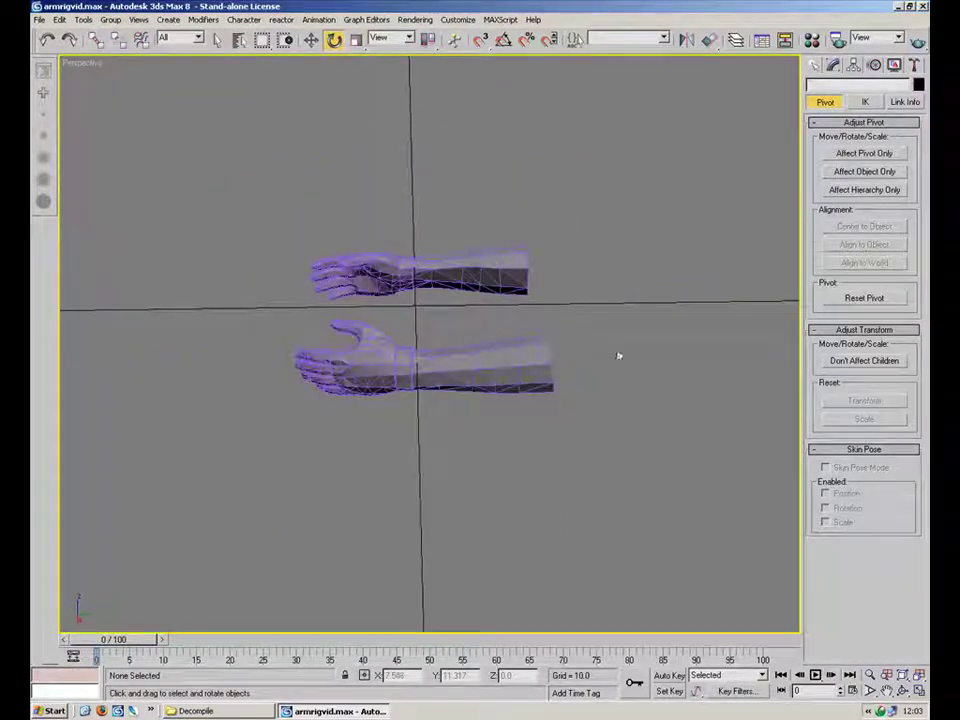
# - Draw a bone chain in the Left view from behind the forearm to the elbow and on to the wrist, ending it there
pyautogui.click(812, 66)
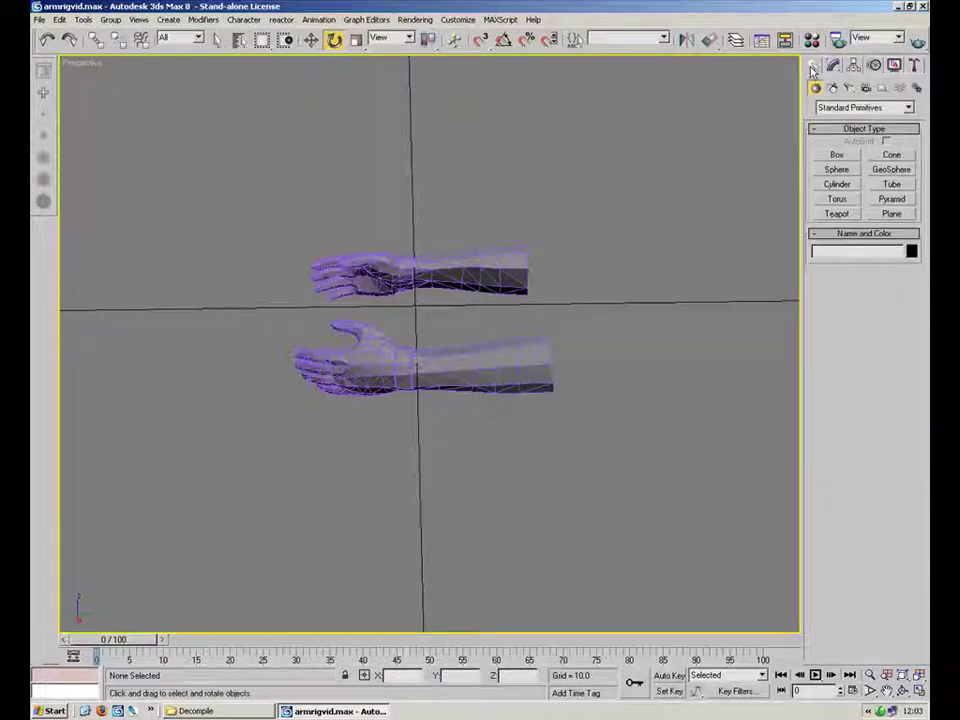
pyautogui.click(916, 90)
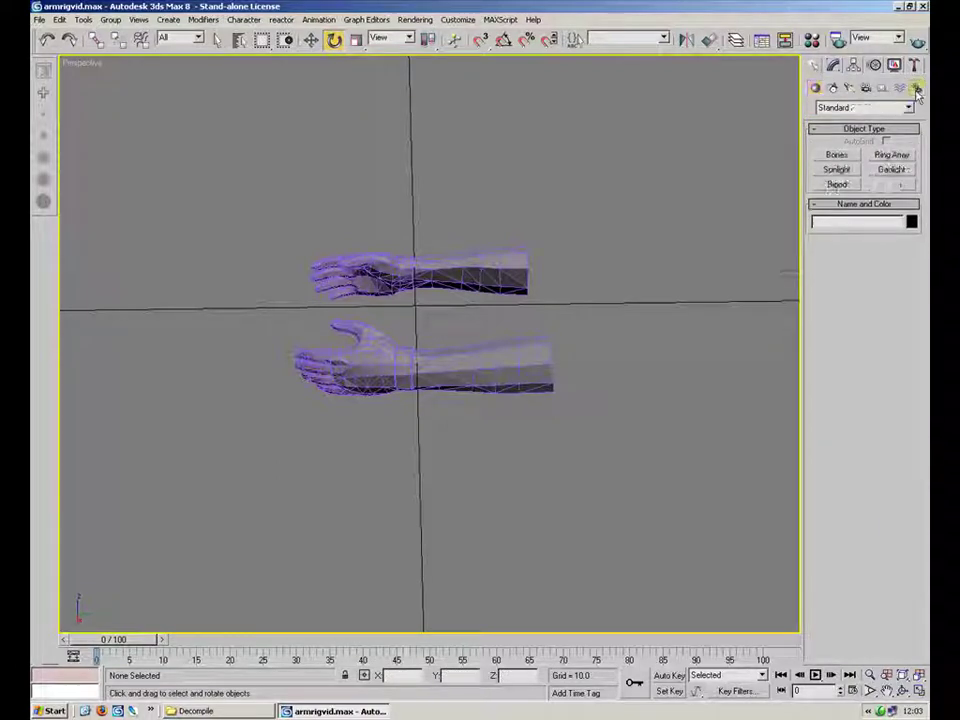
pyautogui.click(837, 157)
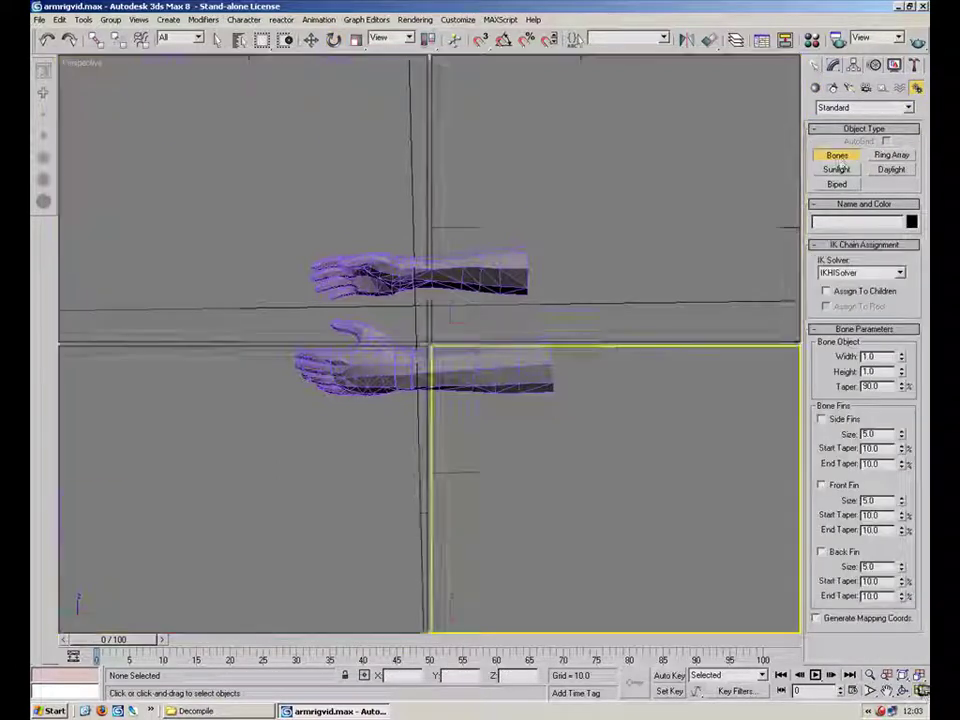
pyautogui.click(919, 690)
pyautogui.rightClick(369, 469)
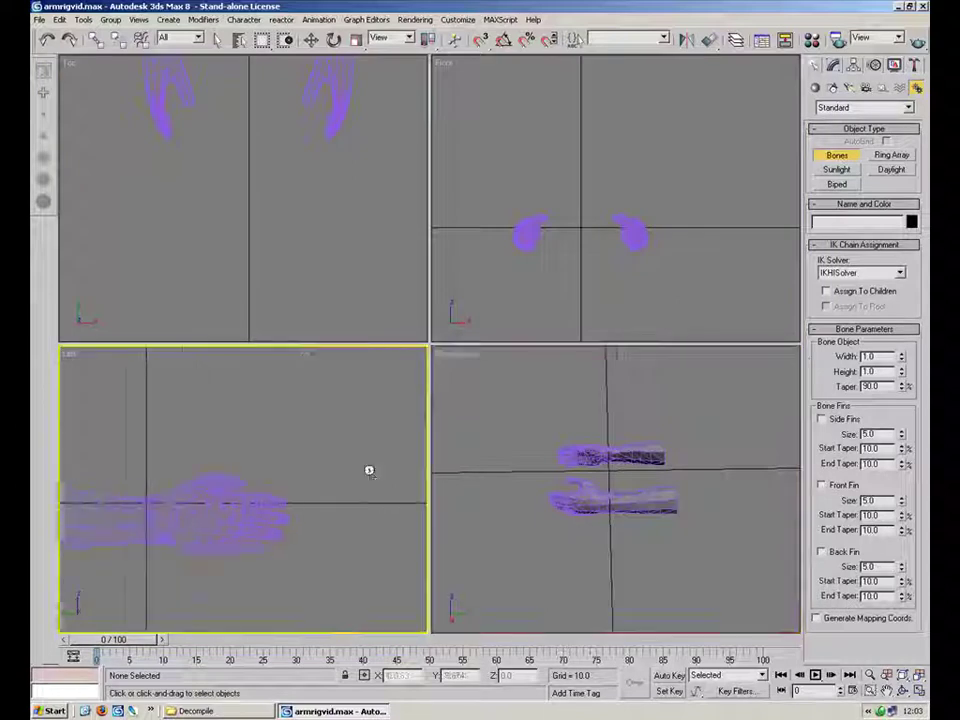
pyautogui.click(919, 691)
pyautogui.moveTo(348, 365); pyautogui.dragTo(534, 403, button='middle')
pyautogui.moveTo(314, 384); pyautogui.dragTo(391, 403, button='middle')
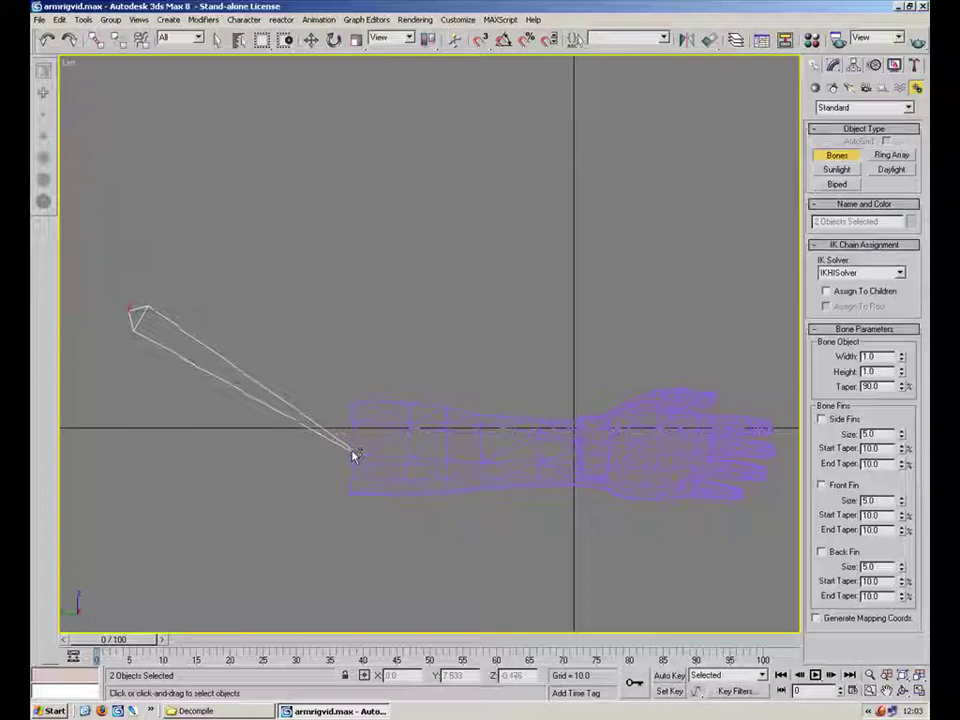
pyautogui.click(607, 458)
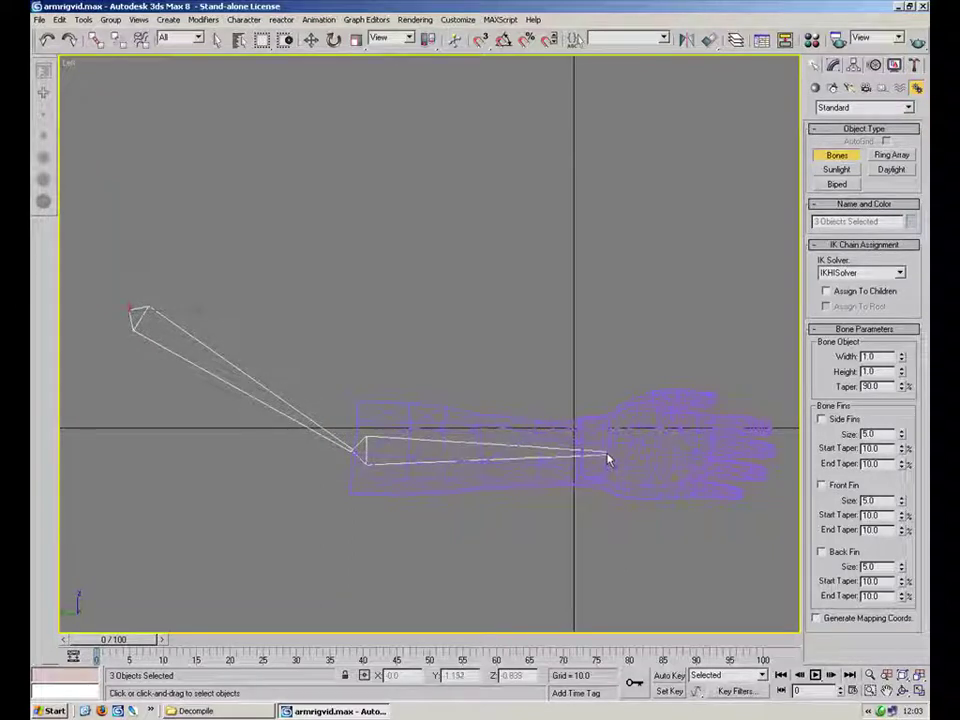
pyautogui.rightClick(607, 458)
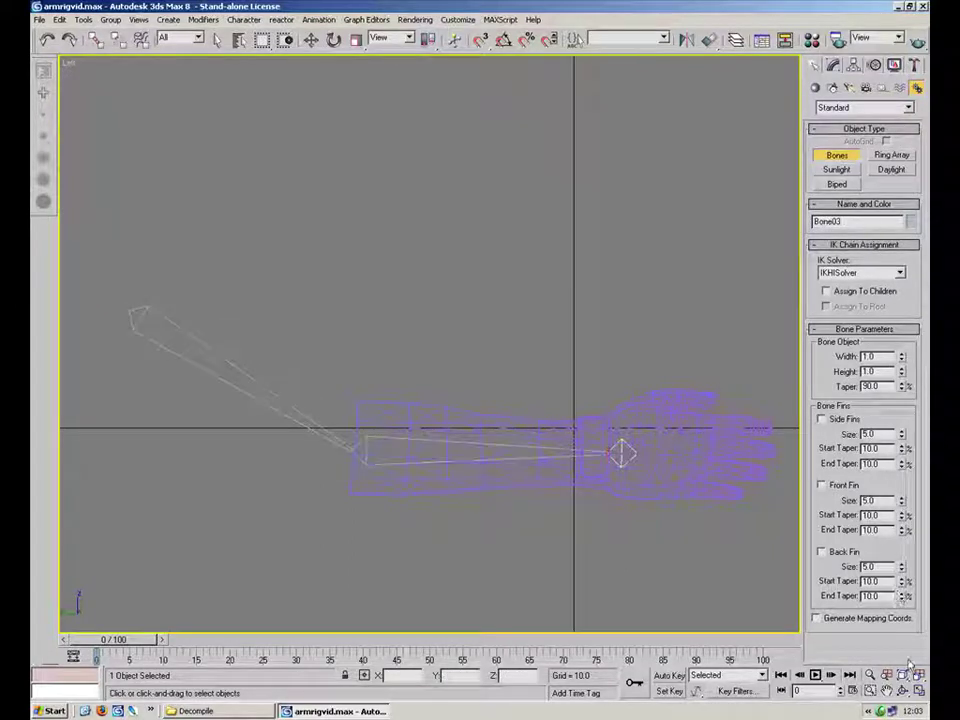
# - Select all the bones in the Perspective view and move the chain sideways into the nearer arm
pyautogui.click(919, 689)
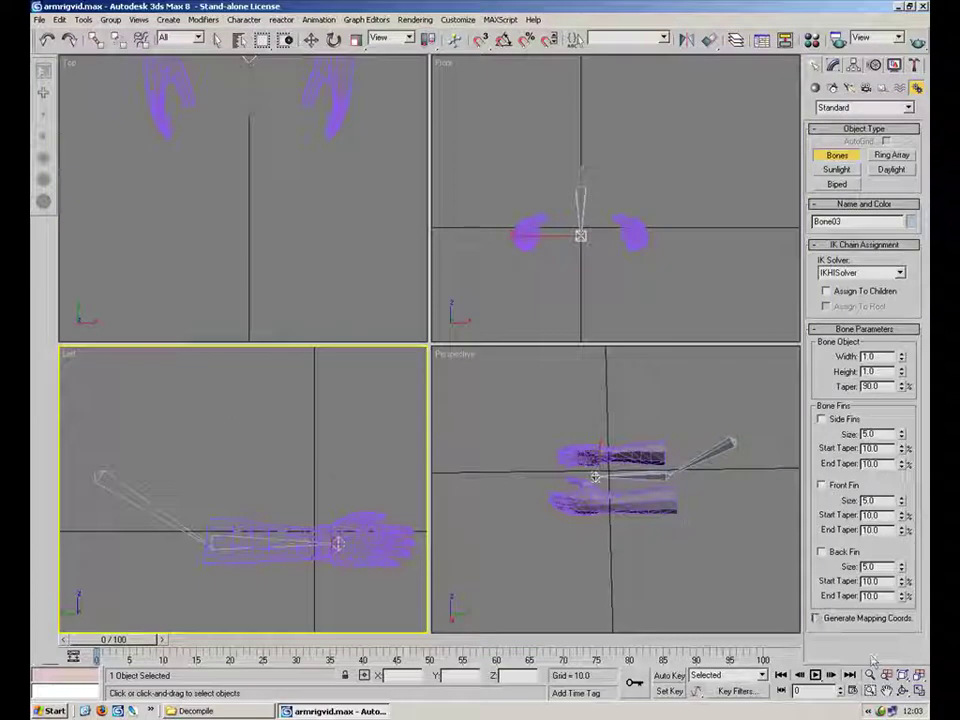
pyautogui.click(919, 690)
pyautogui.click(919, 690)
pyautogui.rightClick(731, 556)
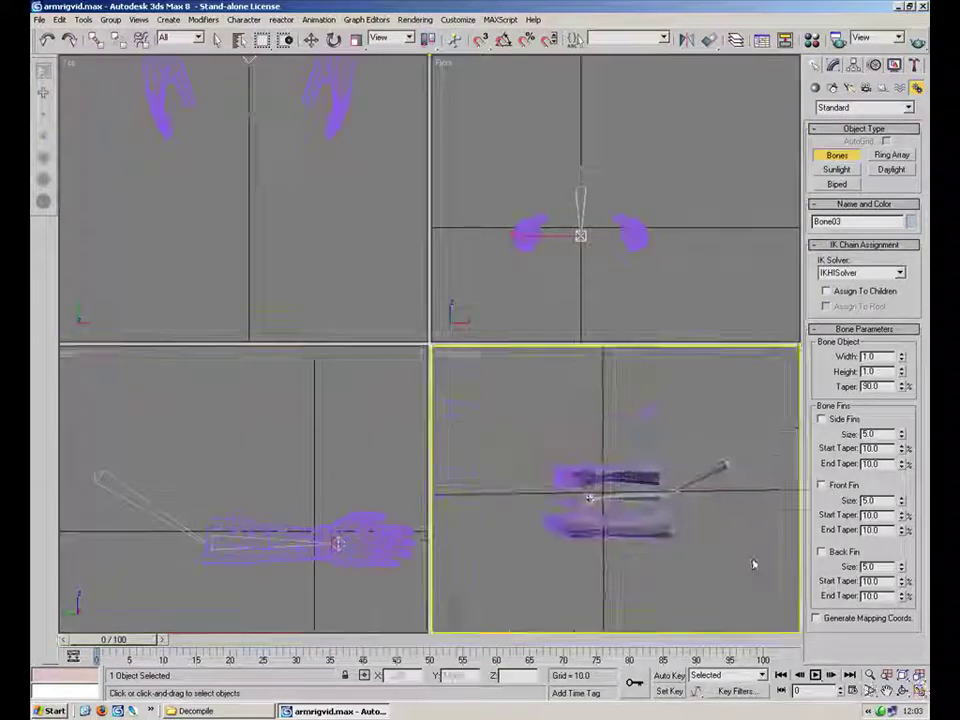
pyautogui.hotkey('alt', 'w')
pyautogui.rightClick(532, 362)
pyautogui.keyDown('alt'); pyautogui.moveTo(532, 362); pyautogui.dragTo(467, 261, button='middle'); pyautogui.keyUp('alt')
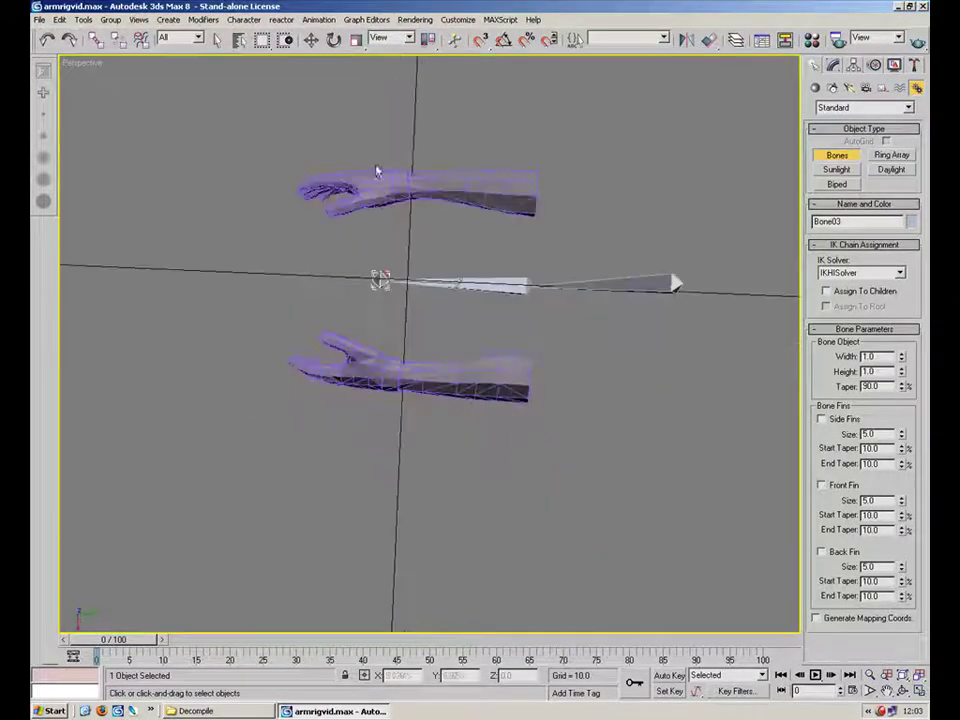
pyautogui.click(310, 44)
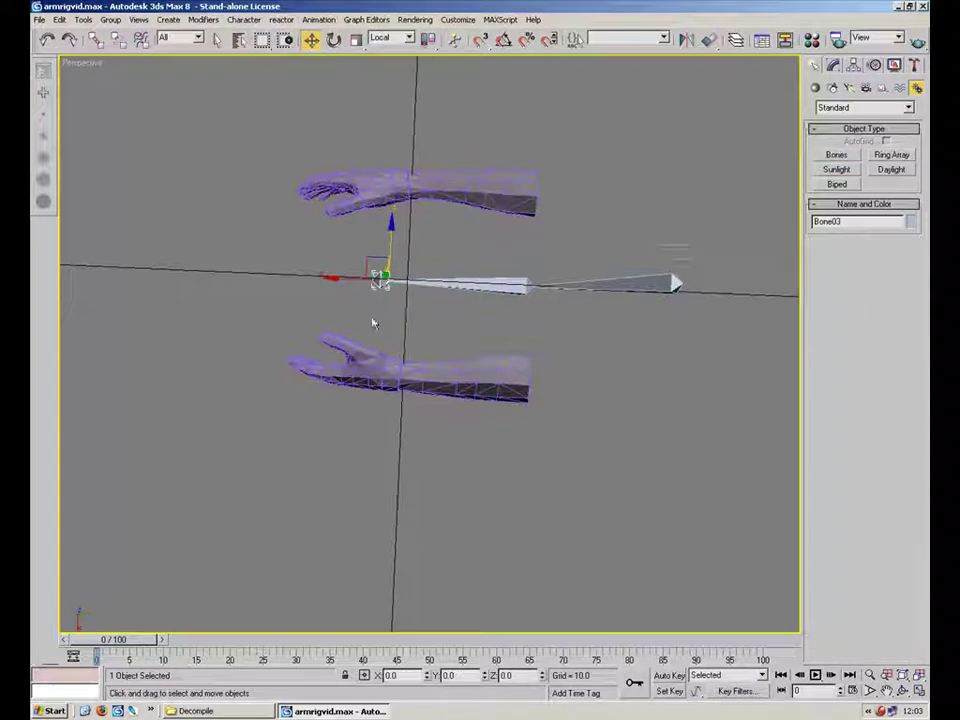
pyautogui.moveTo(392, 316); pyautogui.dragTo(356, 296)
pyautogui.moveTo(683, 245); pyautogui.dragTo(673, 373)
# - Fine-tune the bone chain's sideways position so it runs through the middle of the arm mesh
pyautogui.keyDown('alt'); pyautogui.moveTo(505, 281); pyautogui.dragTo(442, 308, button='middle'); pyautogui.keyUp('alt')
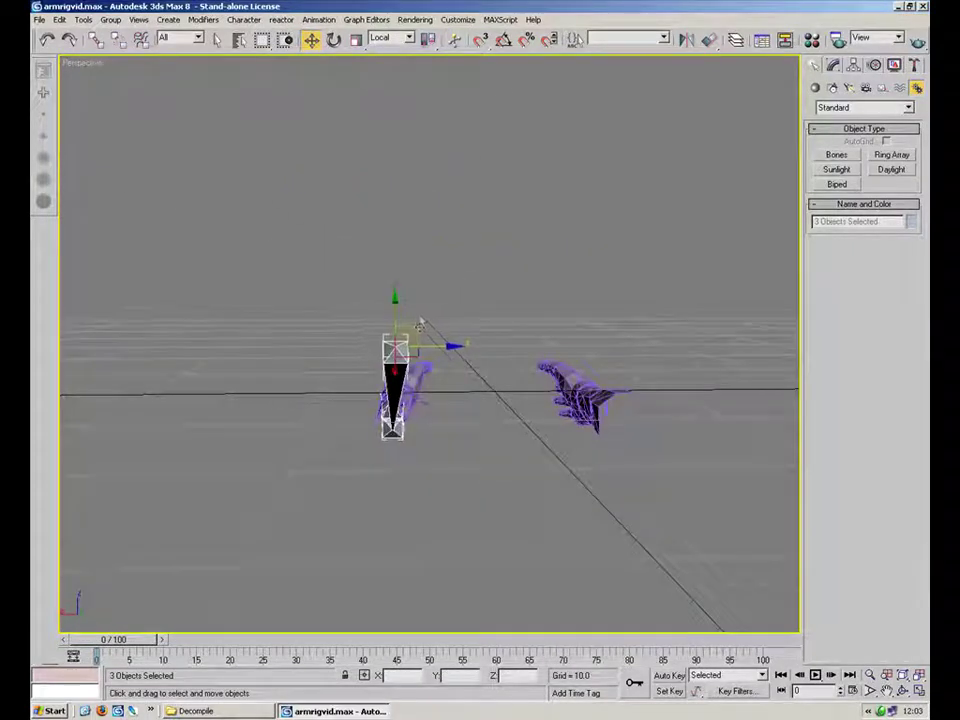
pyautogui.moveTo(421, 327); pyautogui.dragTo(429, 324)
pyautogui.keyDown('alt'); pyautogui.moveTo(429, 324); pyautogui.dragTo(351, 322, button='middle'); pyautogui.keyUp('alt')
pyautogui.scroll(-2, 351, 322)
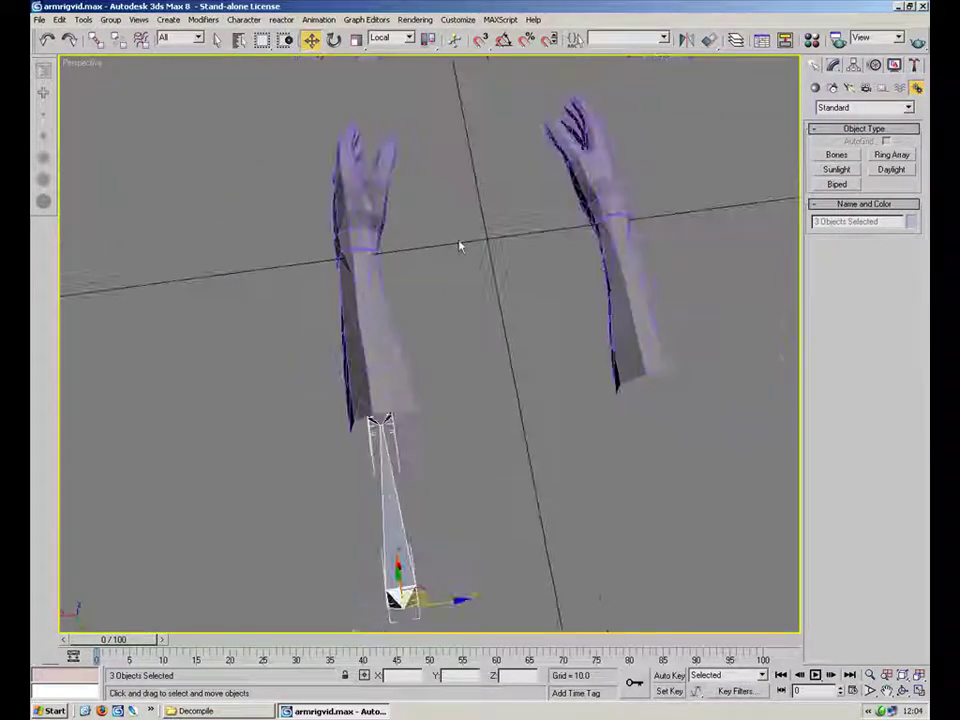
# - Hide the forearm geometry so that the arm bones are exposed
pyautogui.click(410, 214)
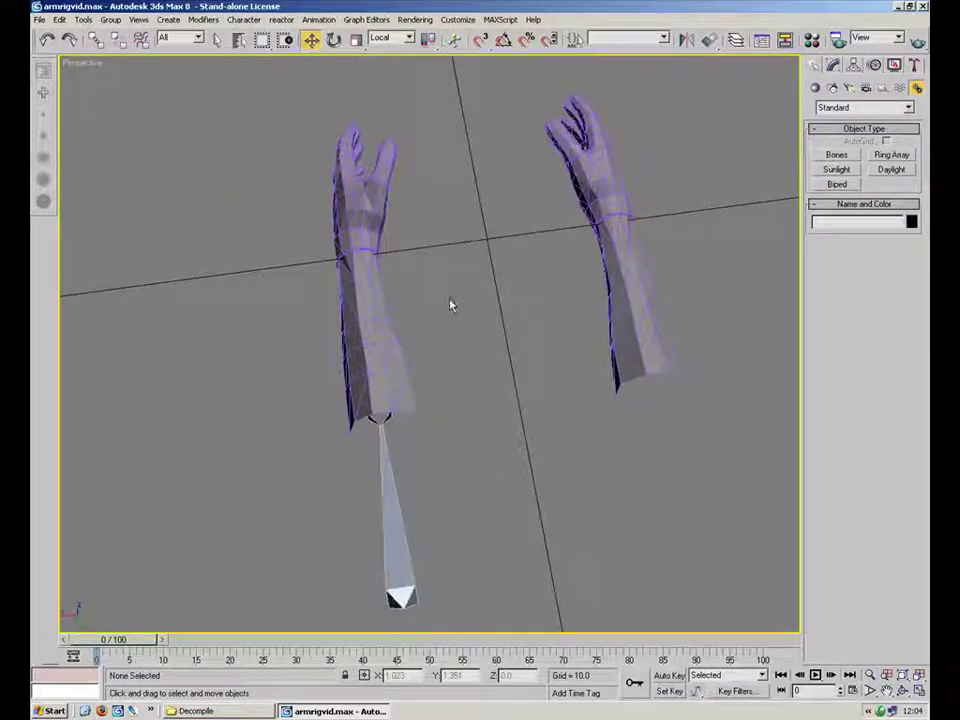
pyautogui.doubleClick(391, 515)
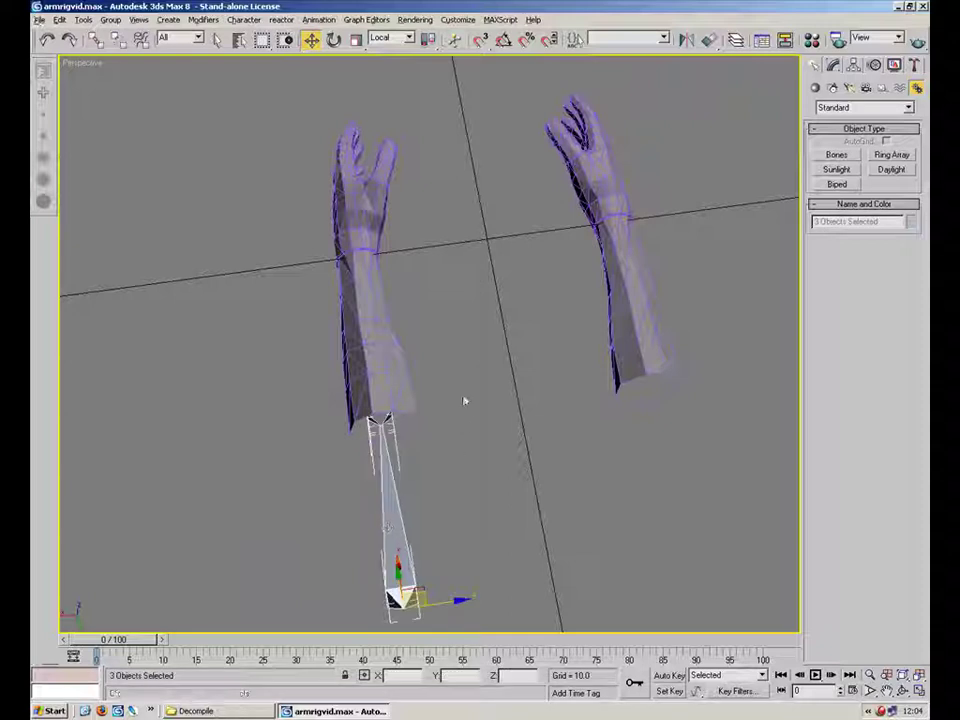
pyautogui.click(390, 392)
pyautogui.rightClick(390, 391)
pyautogui.click(426, 352)
pyautogui.keyDown('alt'); pyautogui.moveTo(453, 356); pyautogui.dragTo(579, 305, button='middle'); pyautogui.keyUp('alt')
# - Mirror the arm's bone chain with Bone Tools, trying the mirror axes and settling on X with bone axis Y flipped
pyautogui.doubleClick(681, 360)
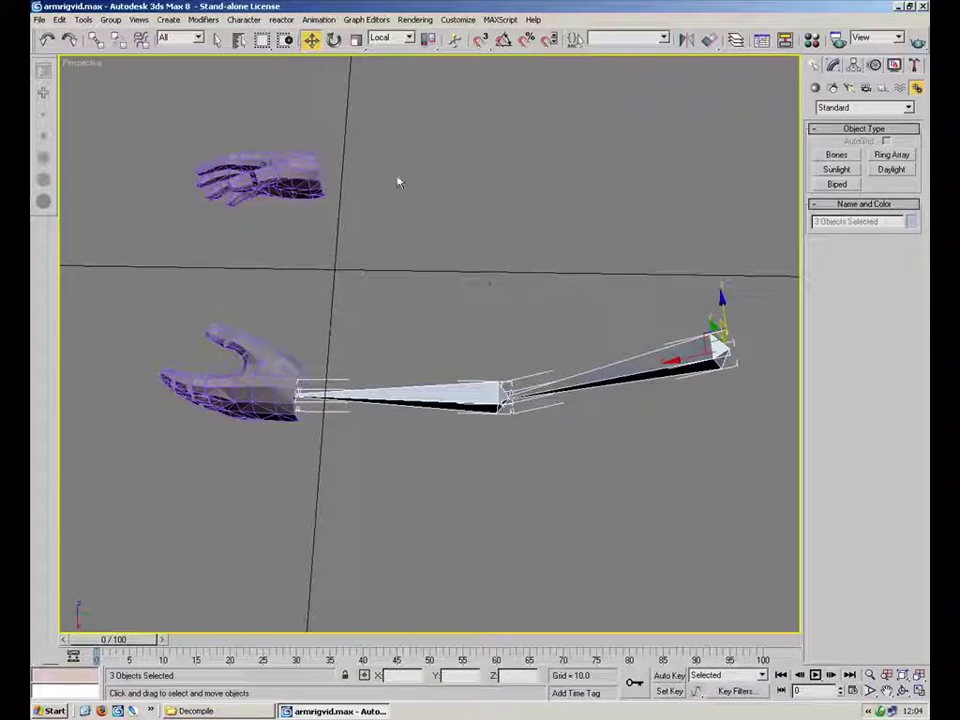
pyautogui.click(318, 20)
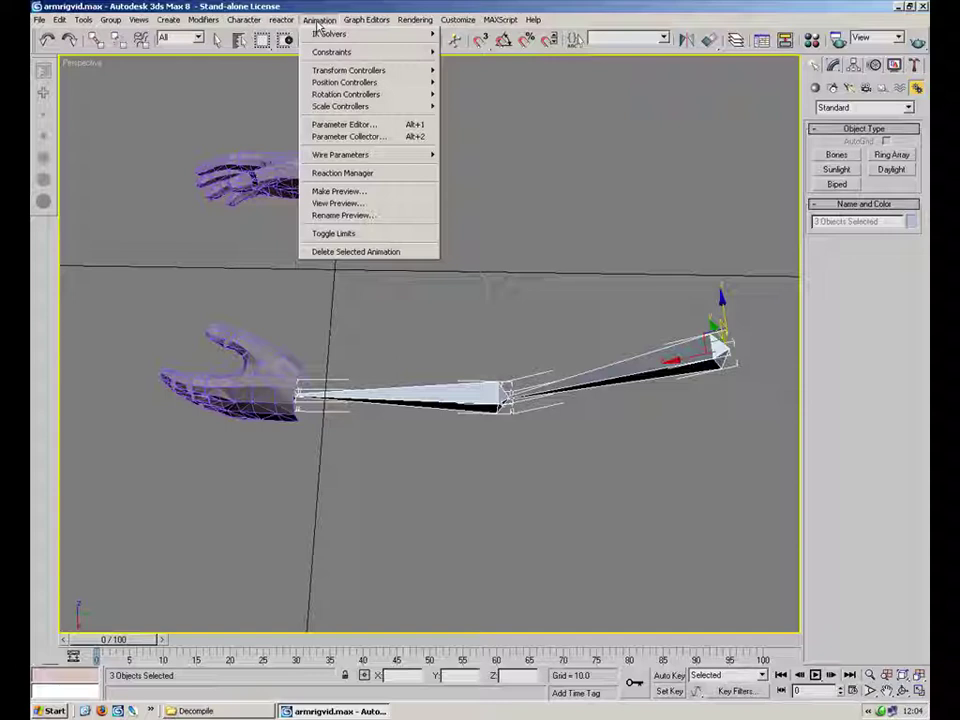
pyautogui.moveTo(256, 27)
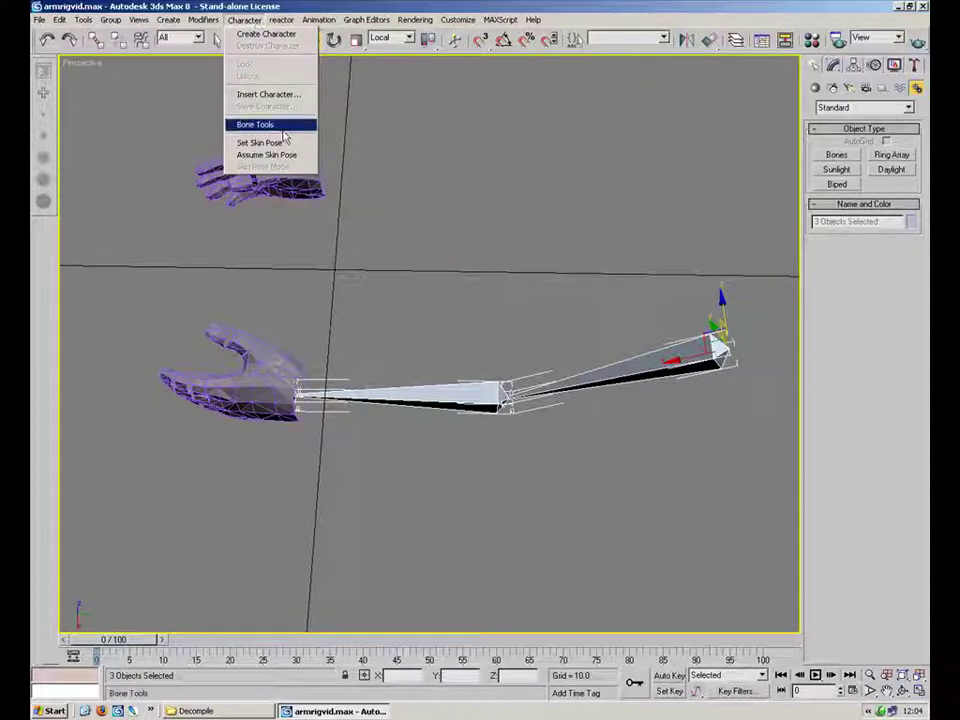
pyautogui.click(232, 124)
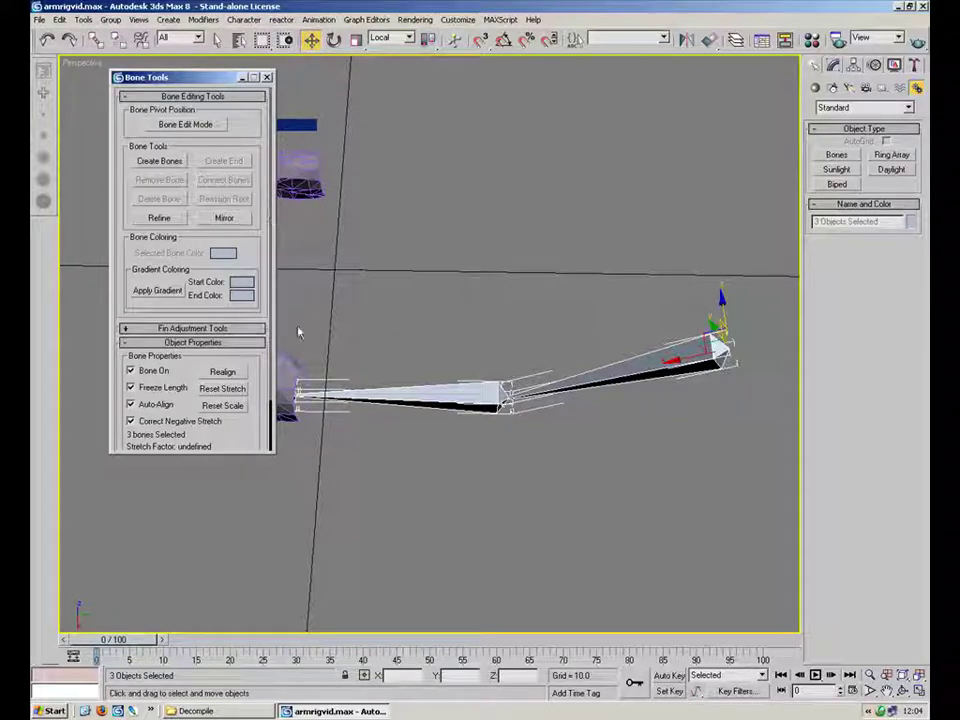
pyautogui.click(234, 224)
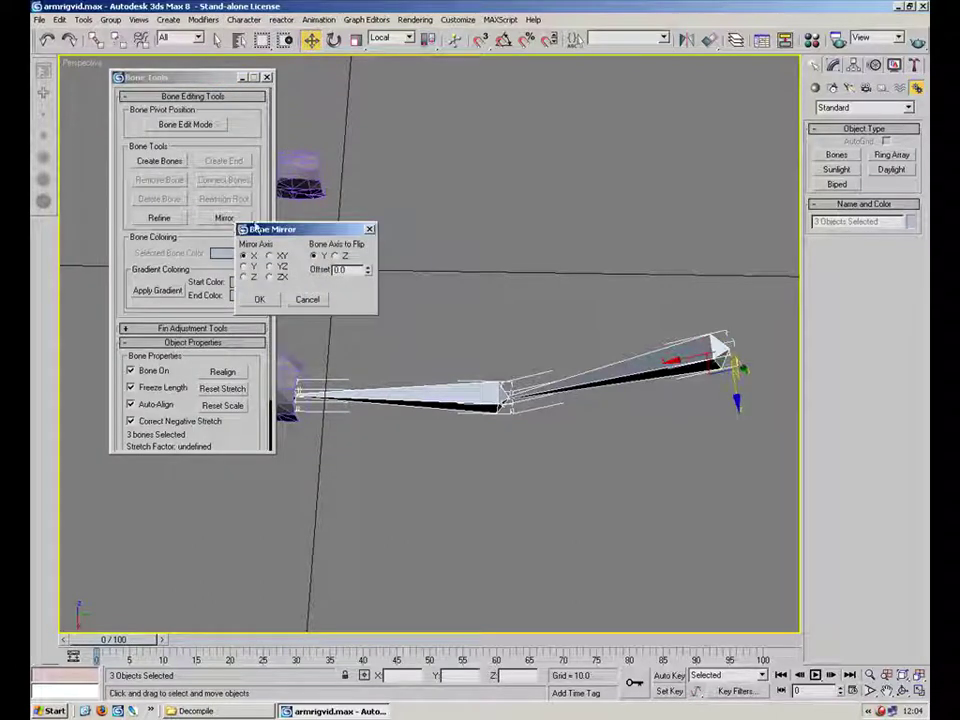
pyautogui.click(243, 266)
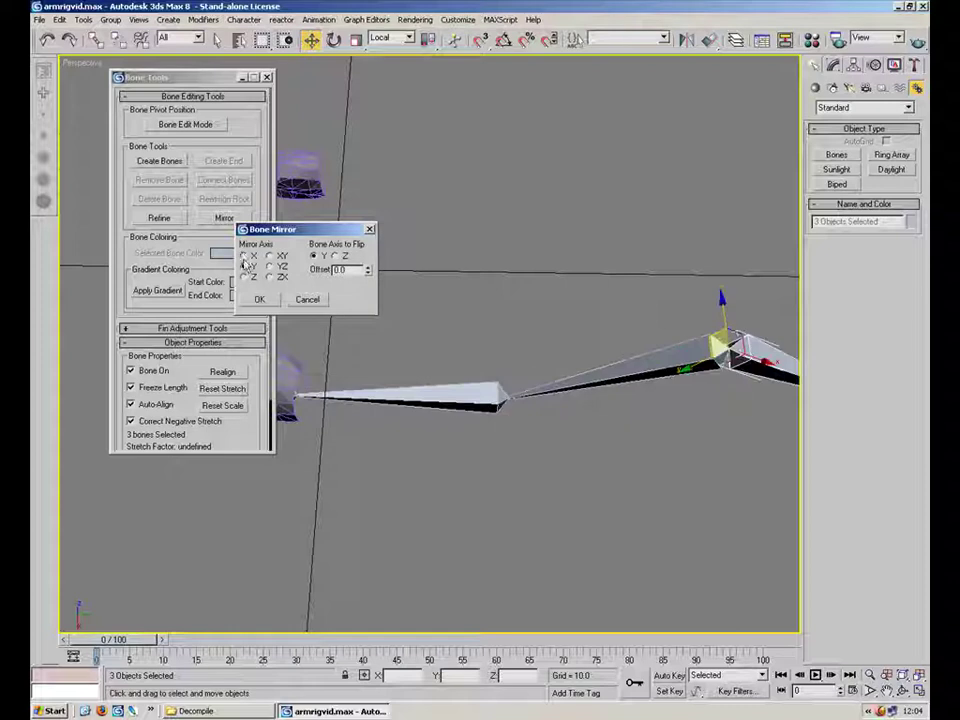
pyautogui.click(243, 255)
pyautogui.click(245, 276)
pyautogui.click(243, 266)
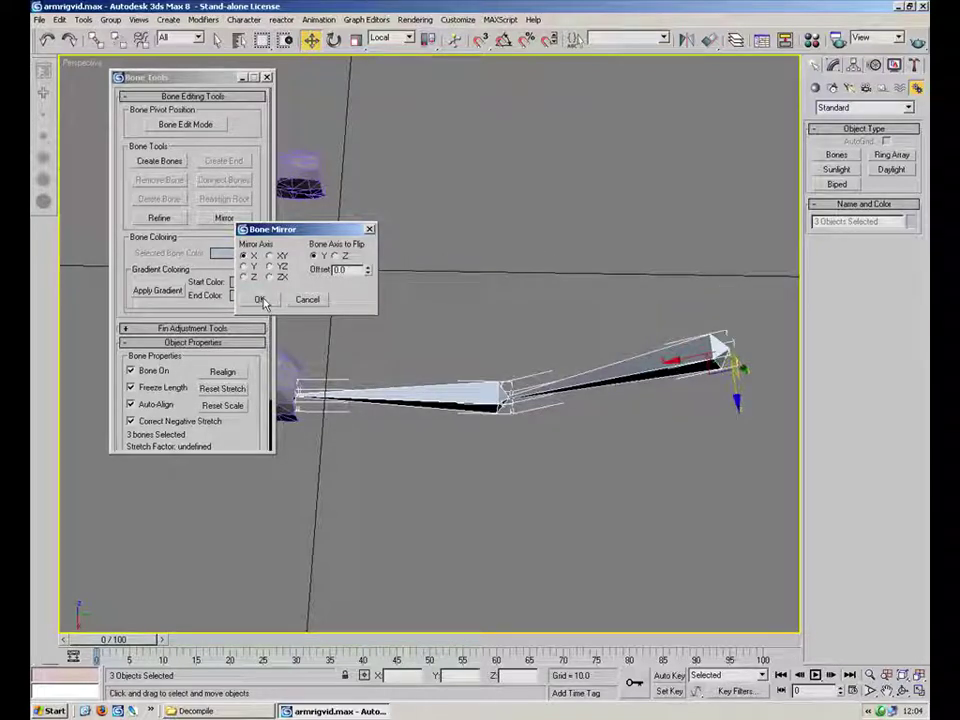
pyautogui.click(258, 299)
# - Move the mirrored bone chain across into the opposite arm and compare its bones' local axes with the original's
pyautogui.keyDown('alt'); pyautogui.moveTo(375, 295); pyautogui.dragTo(400, 380, button='middle'); pyautogui.keyUp('alt')
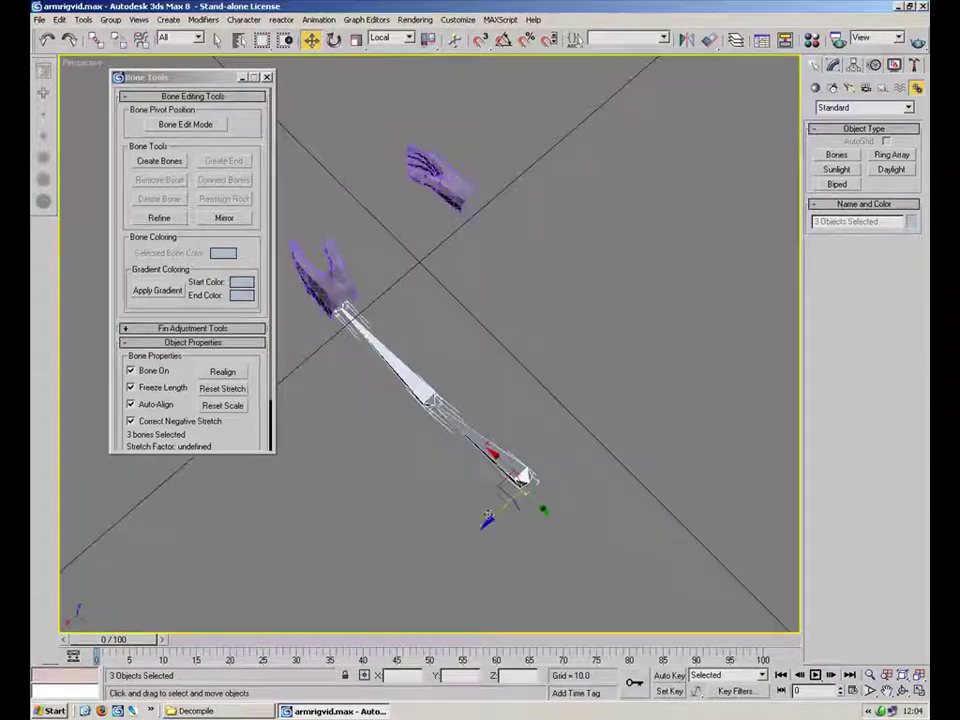
pyautogui.moveTo(493, 513); pyautogui.dragTo(628, 385)
pyautogui.click(509, 480)
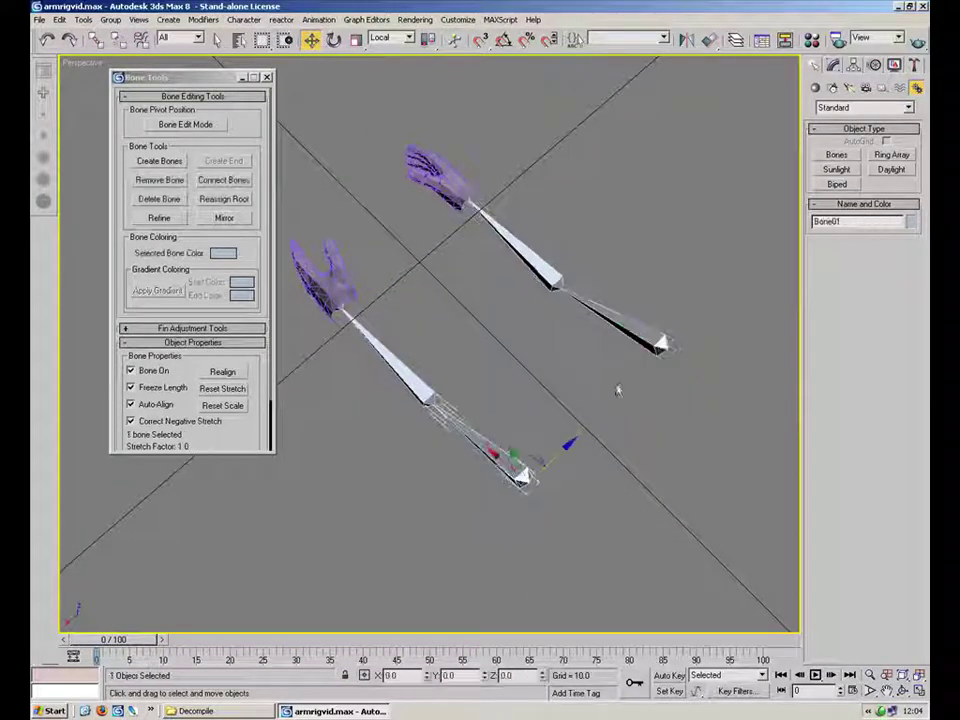
pyautogui.click(607, 400)
pyautogui.click(647, 349)
pyautogui.keyDown('alt'); pyautogui.moveTo(591, 431); pyautogui.dragTo(440, 402, button='middle'); pyautogui.keyUp('alt')
pyautogui.click(585, 380)
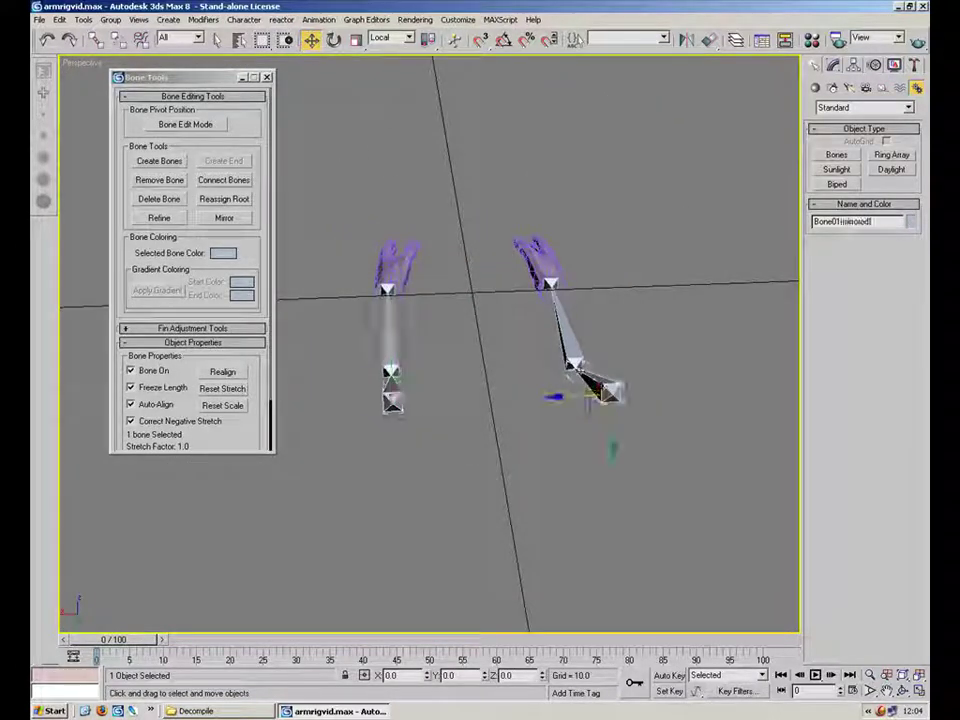
# - Undo the move of the mirrored bone chain into the opposite arm
pyautogui.hotkey('ctrl', 'z')
pyautogui.hotkey('ctrl', 'z')
pyautogui.hotkey('ctrl', 'z')
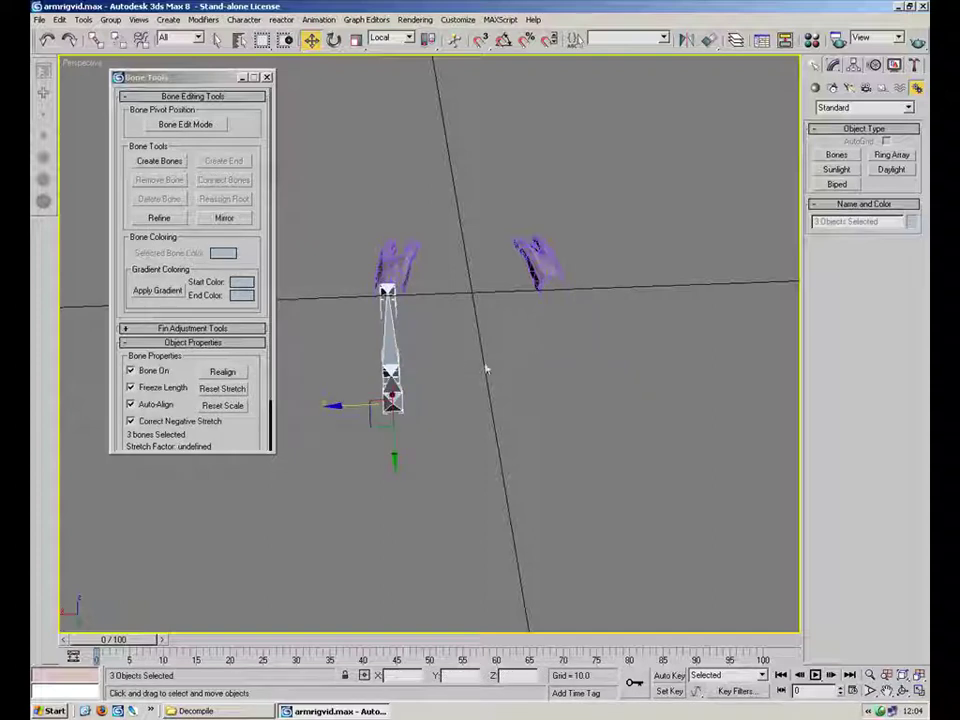
# - Mirror the already mirrored bone chain once more with Bone Tools and reset the new bones' scale and stretch
pyautogui.keyDown('alt'); pyautogui.moveTo(336, 317); pyautogui.dragTo(517, 385, button='middle'); pyautogui.keyUp('alt')
pyautogui.click(517, 385)
pyautogui.doubleClick(568, 408)
pyautogui.moveTo(243, 252); pyautogui.dragTo(259, 298)
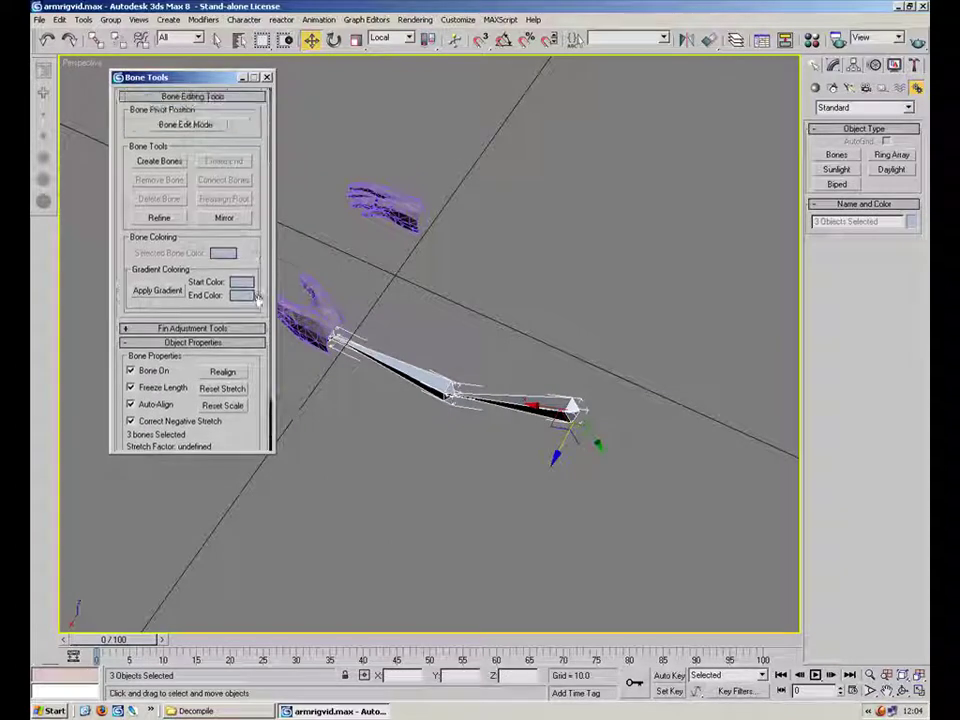
pyautogui.click(219, 218)
pyautogui.click(243, 291)
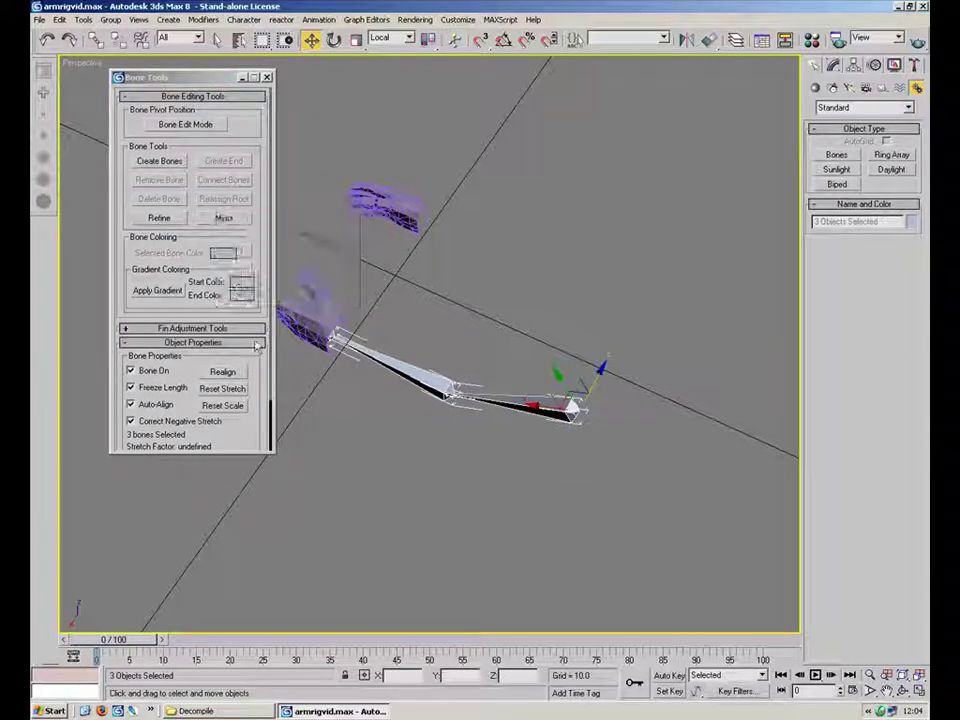
pyautogui.click(238, 405)
pyautogui.click(243, 389)
# - Move the twice-mirrored bone chain sideways toward the opposite arm and select upper arm bones to compare their local axes
pyautogui.keyDown('alt'); pyautogui.moveTo(507, 396); pyautogui.dragTo(478, 400, button='middle'); pyautogui.keyUp('alt')
pyautogui.moveTo(507, 430); pyautogui.dragTo(637, 385)
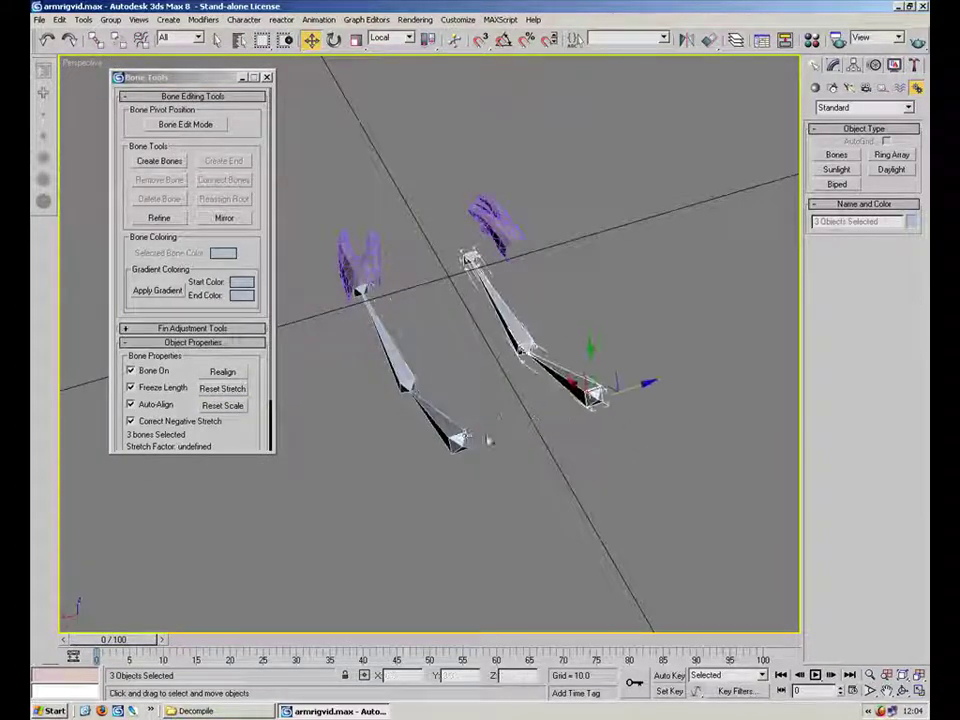
pyautogui.click(460, 440)
pyautogui.click(601, 385)
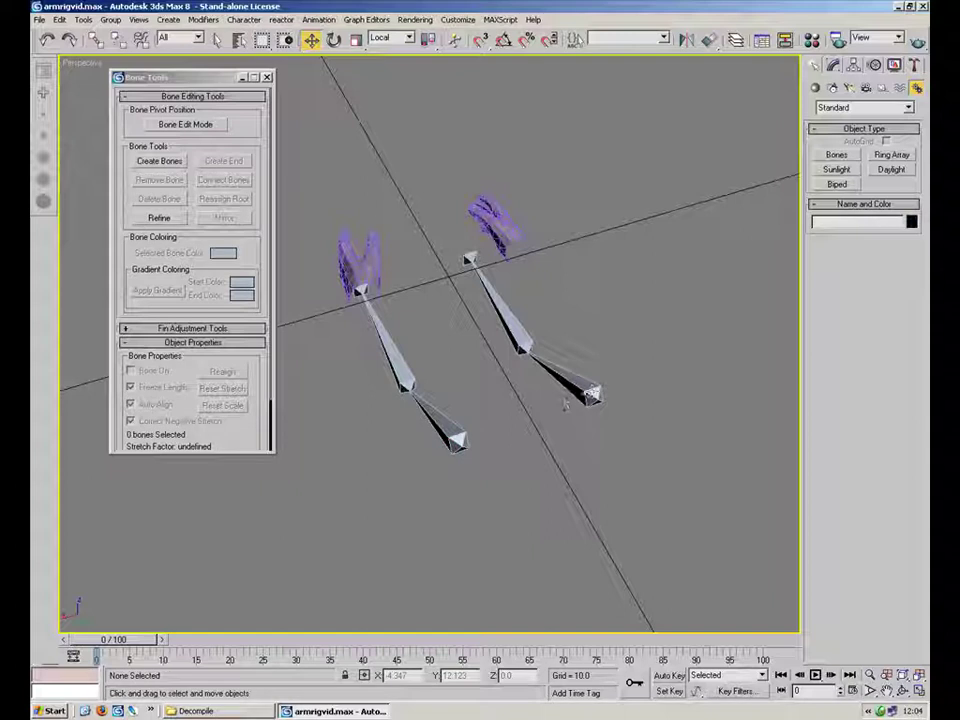
# - Undo the last sideways move of the twice-mirrored bone chain
pyautogui.hotkey('ctrl', 'z')
pyautogui.hotkey('ctrl', 'z')
pyautogui.hotkey('ctrl', 'z')
pyautogui.hotkey('ctrl', 'y')
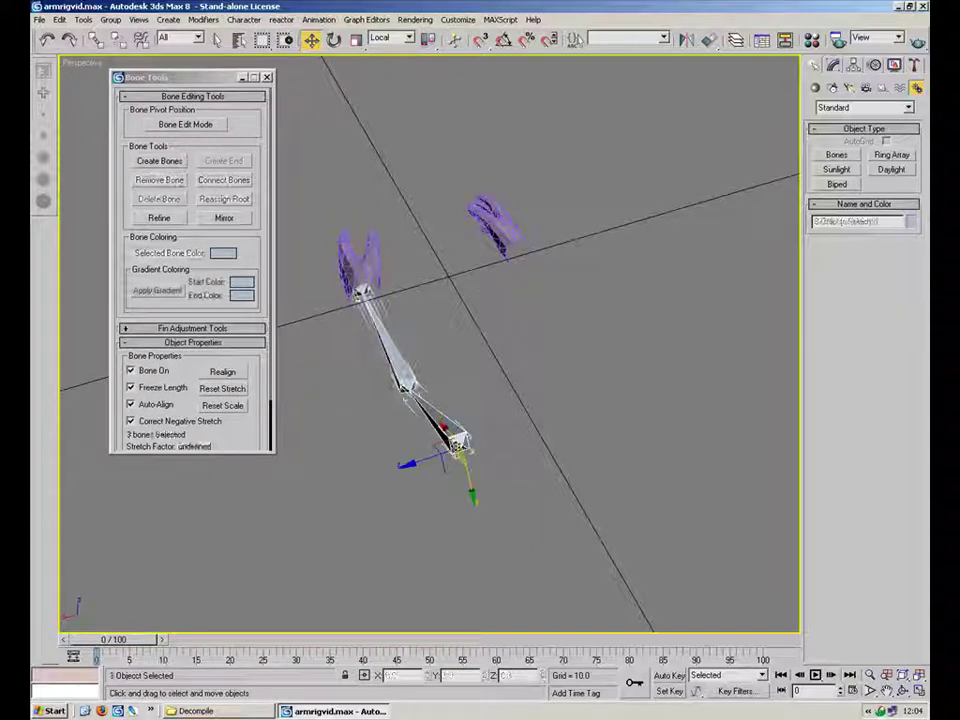
# - Move the once-mirrored bone chain into the opposite arm and compare the local axes of both upper arm bones
pyautogui.moveTo(409, 464); pyautogui.dragTo(590, 403)
pyautogui.click(466, 435)
pyautogui.click(638, 383)
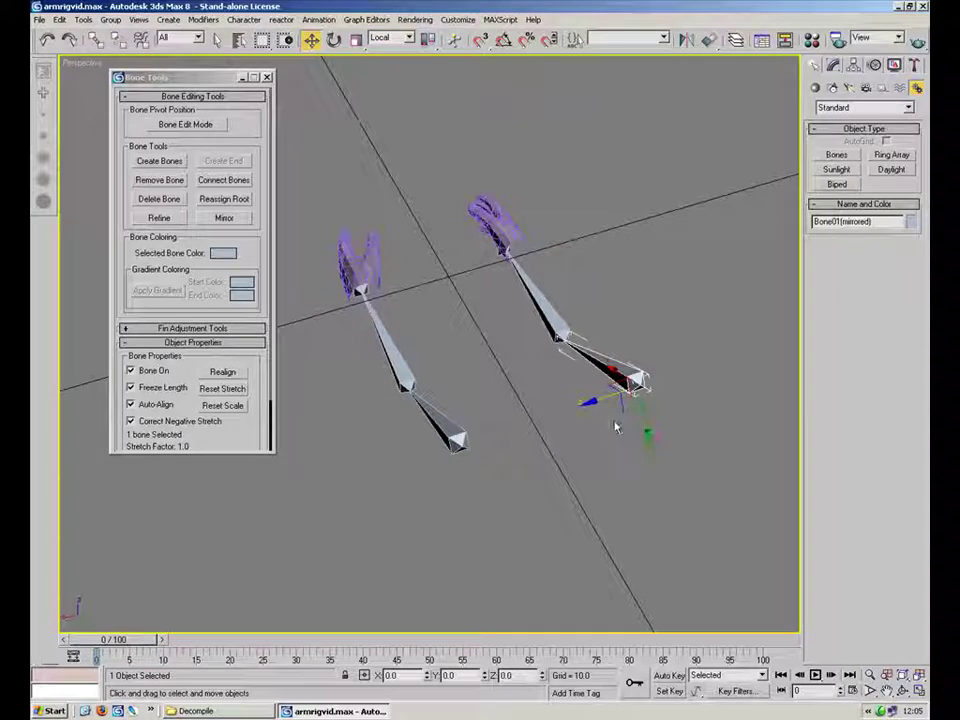
pyautogui.click(454, 437)
pyautogui.click(588, 337)
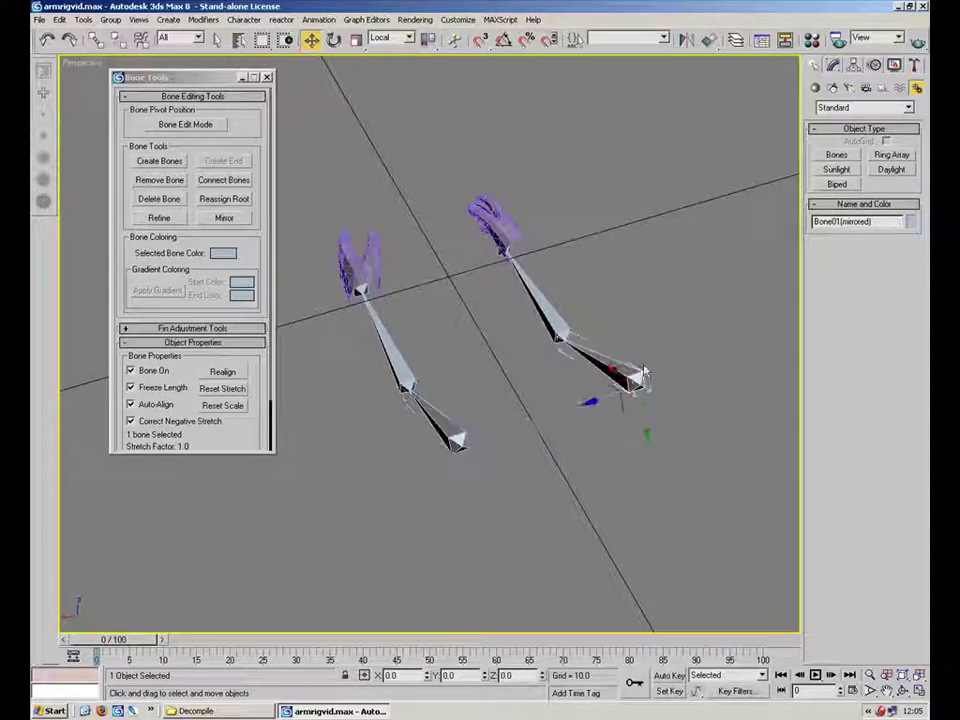
# - Check the scale values of the once-mirrored upper arm bone and compare the bone properties of both arms
pyautogui.rightClick(356, 40)
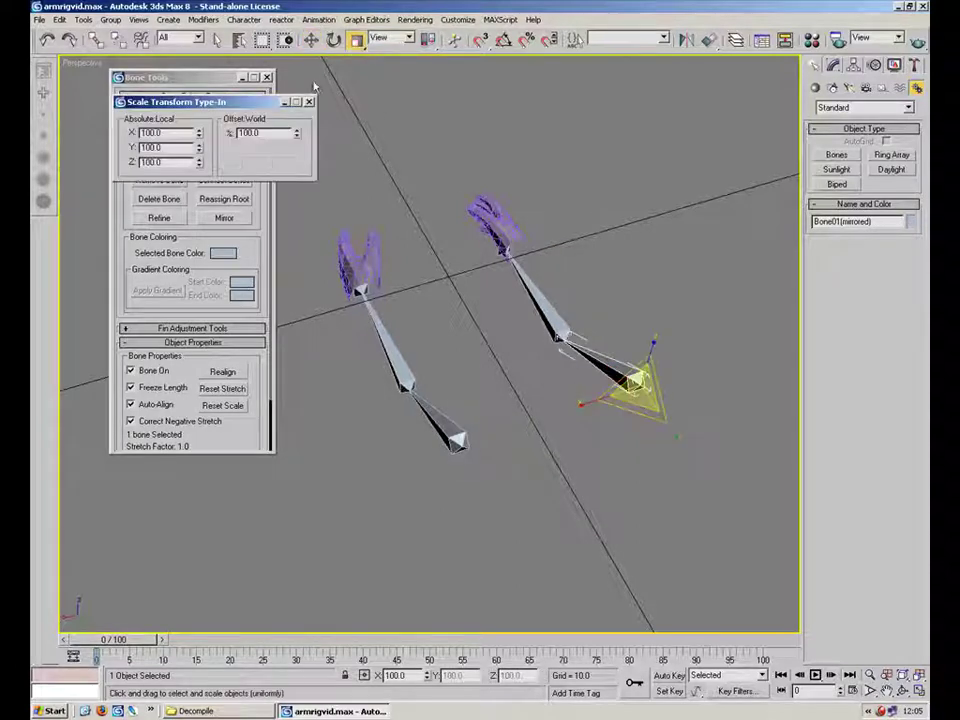
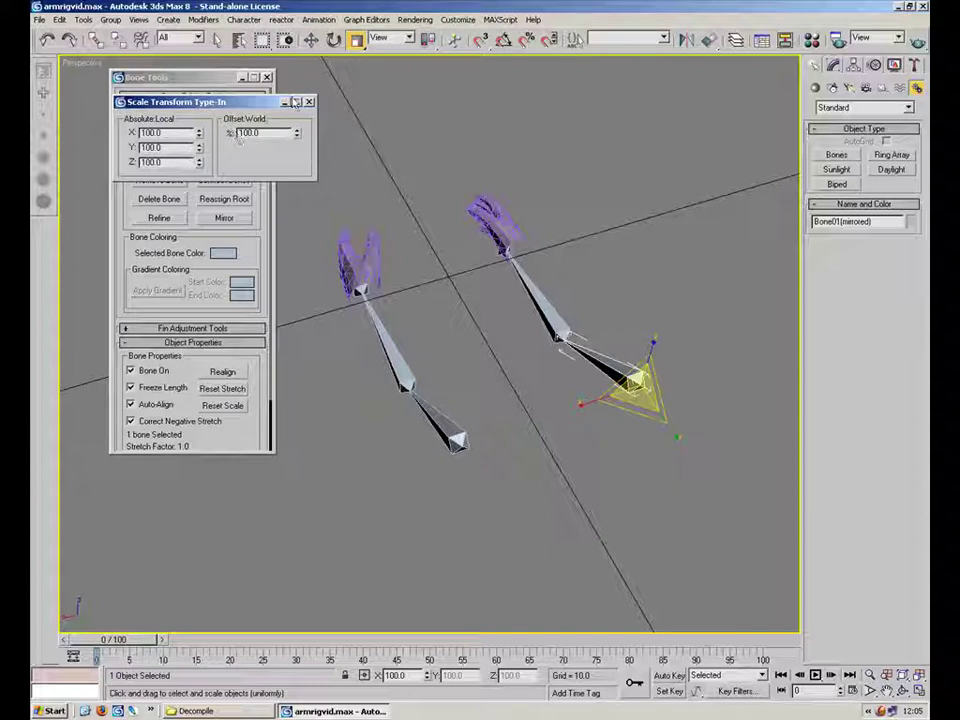
pyautogui.click(309, 103)
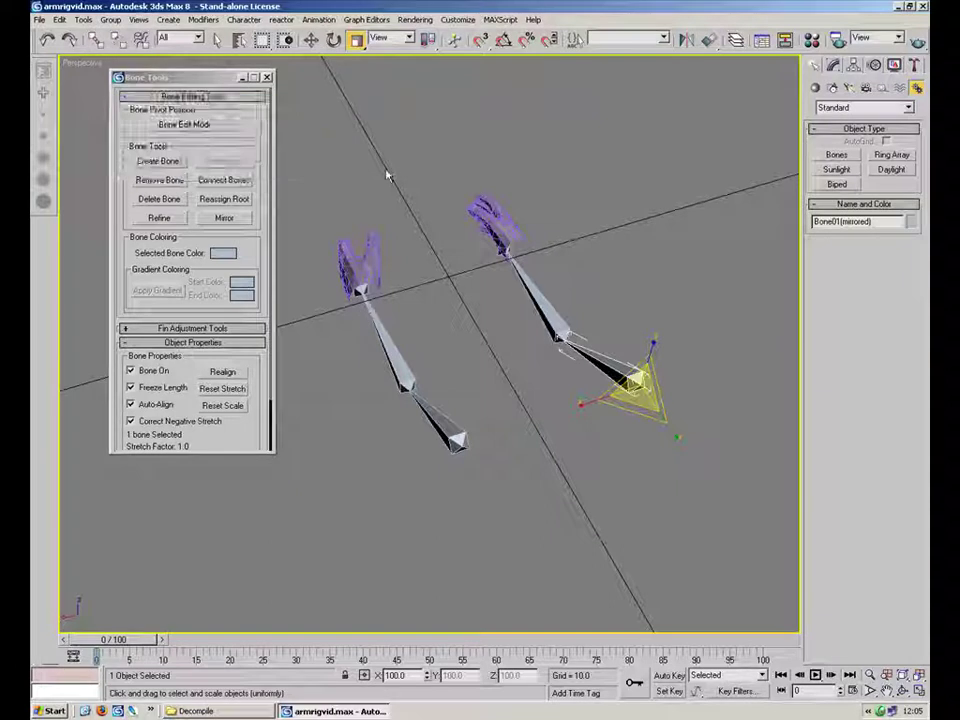
pyautogui.click(460, 438)
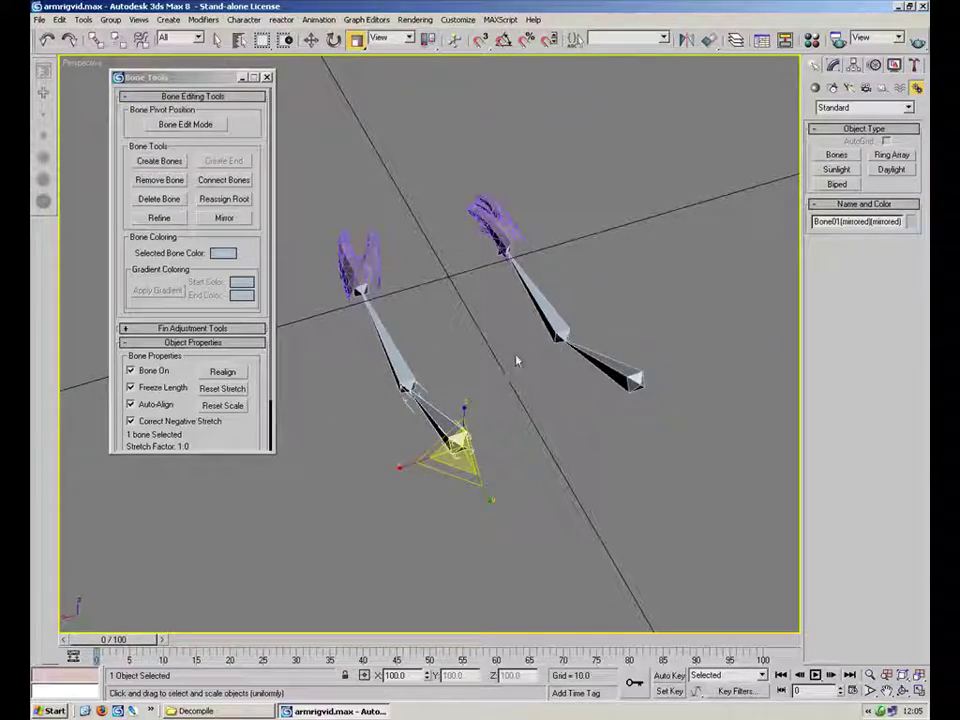
pyautogui.click(615, 372)
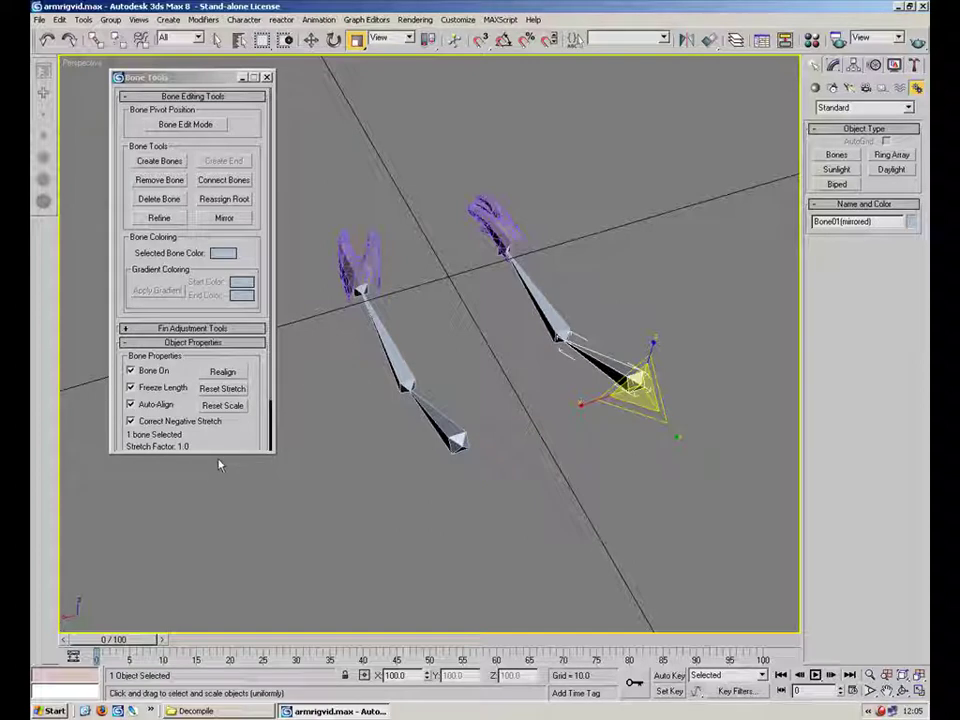
# - Close Bone Tools and delete the once-mirrored bone chain from the opposite arm
pyautogui.click(267, 77)
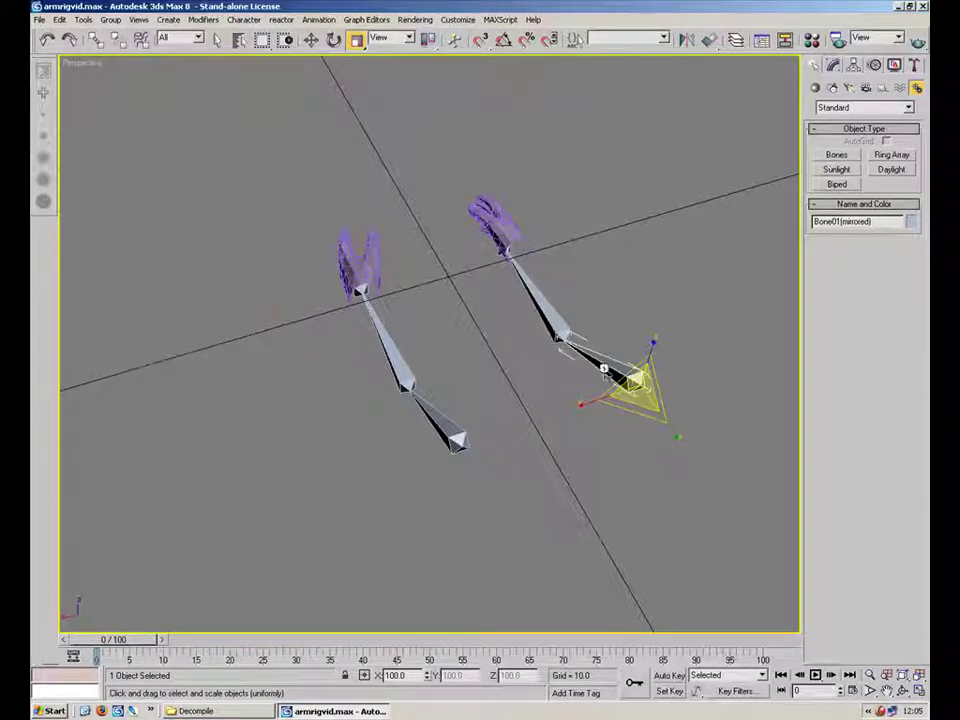
pyautogui.moveTo(544, 264); pyautogui.dragTo(606, 379)
pyautogui.press('Delete')
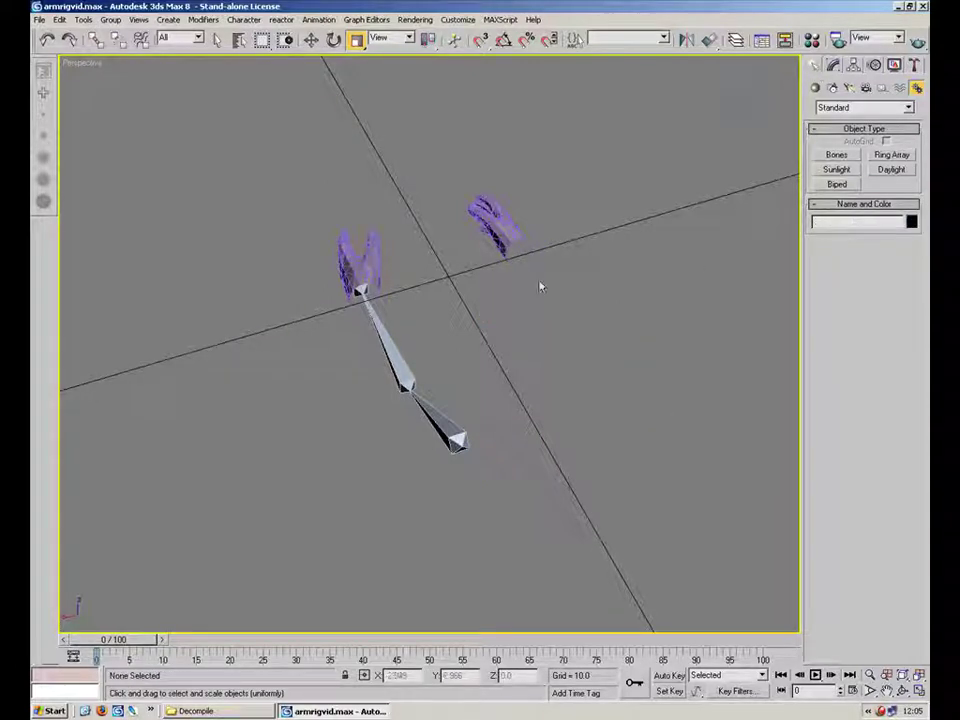
# - Copy the whole remaining bone chain sideways into the opposite arm so both arms have matching bones
pyautogui.doubleClick(456, 431)
pyautogui.click(311, 40)
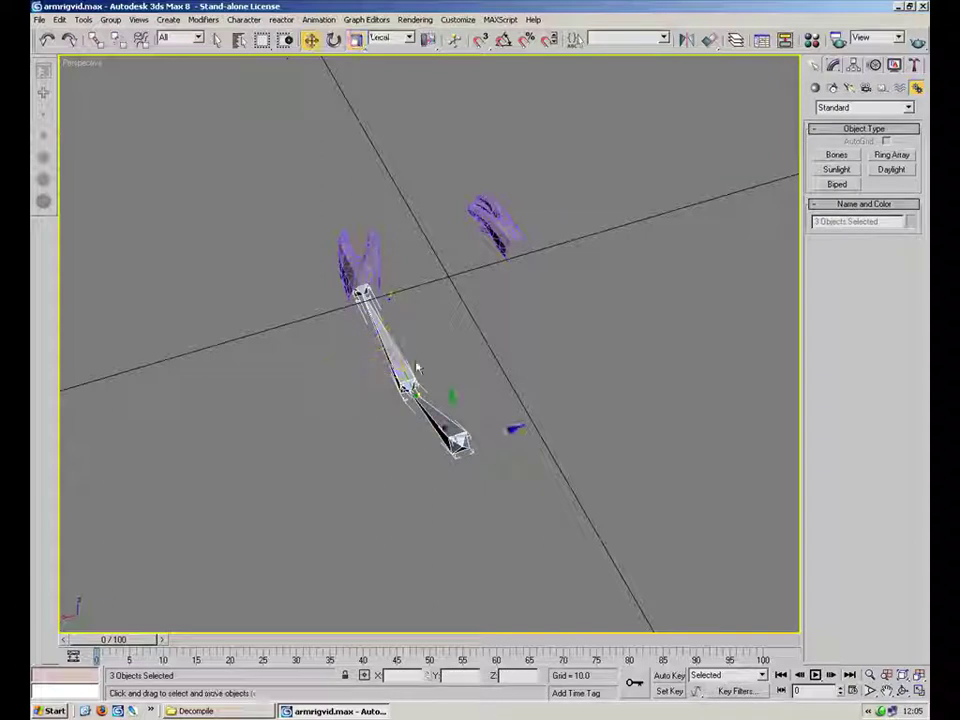
pyautogui.keyDown('shift'); pyautogui.moveTo(499, 433); pyautogui.dragTo(685, 345); pyautogui.keyUp('shift')
pyautogui.click(434, 413)
pyautogui.moveTo(450, 418)
pyautogui.keyDown('alt'); pyautogui.mouseDown(button='middle')
pyautogui.moveTo(559, 403)
pyautogui.moveTo(495, 420)
pyautogui.moveTo(468, 351)
pyautogui.moveTo(450, 350)
pyautogui.mouseUp(button='middle'); pyautogui.keyUp('alt')
pyautogui.click(266, 345)
pyautogui.click(268, 361)
pyautogui.click(471, 433)
pyautogui.keyDown('alt'); pyautogui.moveTo(519, 392); pyautogui.dragTo(553, 351, button='middle'); pyautogui.keyUp('alt')
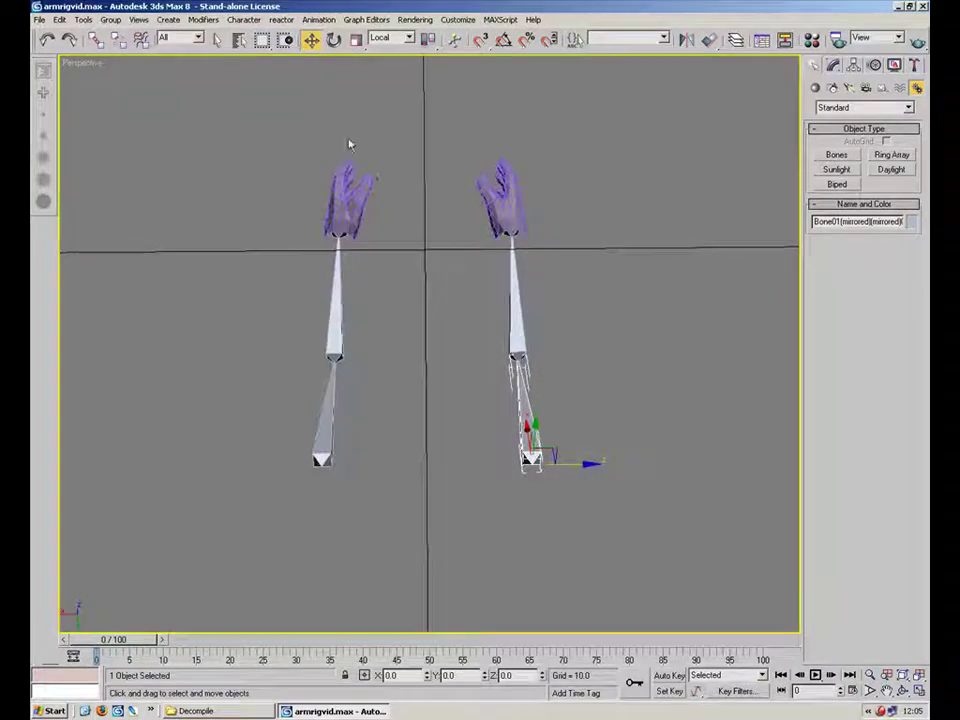
# - Compare the scale values of the copied upper arm bone with those of the bone it was copied from
pyautogui.rightClick(353, 39)
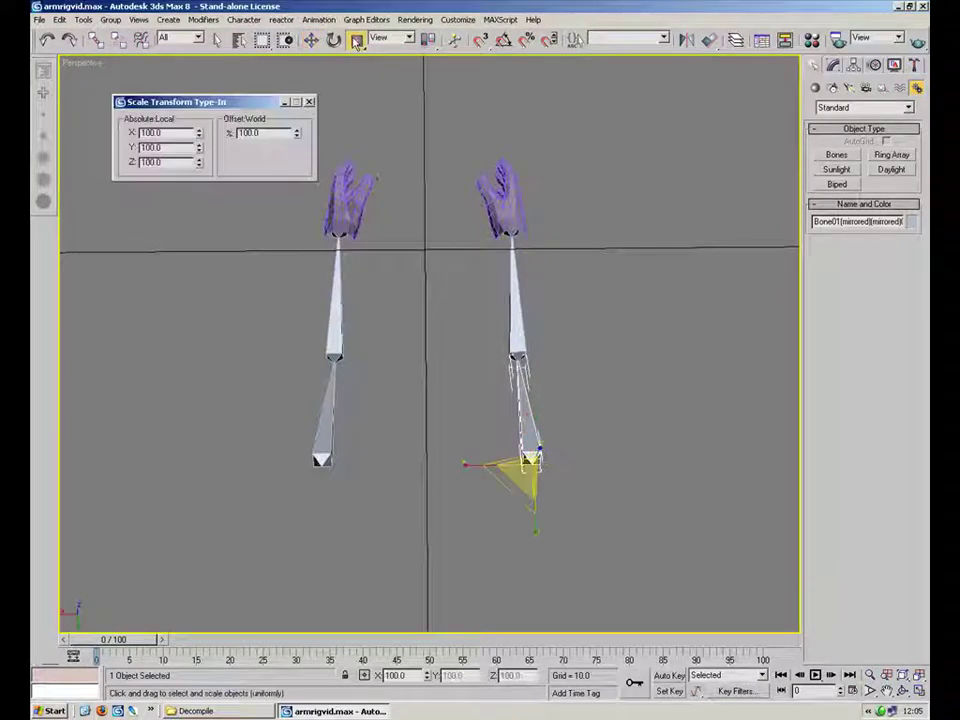
pyautogui.click(310, 102)
pyautogui.click(326, 398)
pyautogui.rightClick(353, 39)
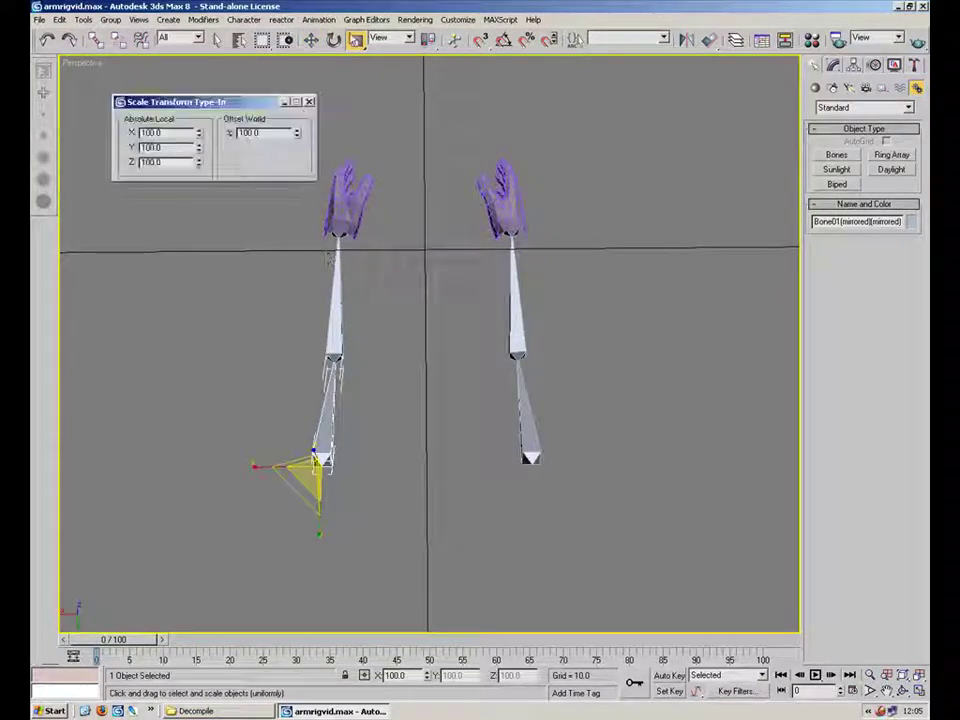
pyautogui.click(307, 102)
pyautogui.click(520, 440)
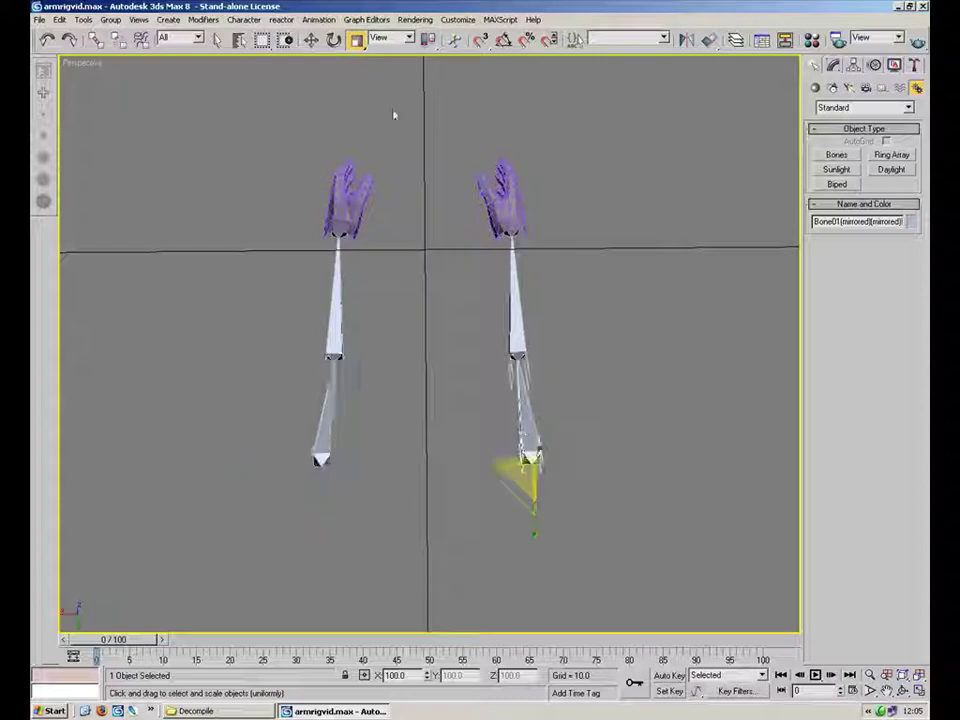
pyautogui.rightClick(356, 39)
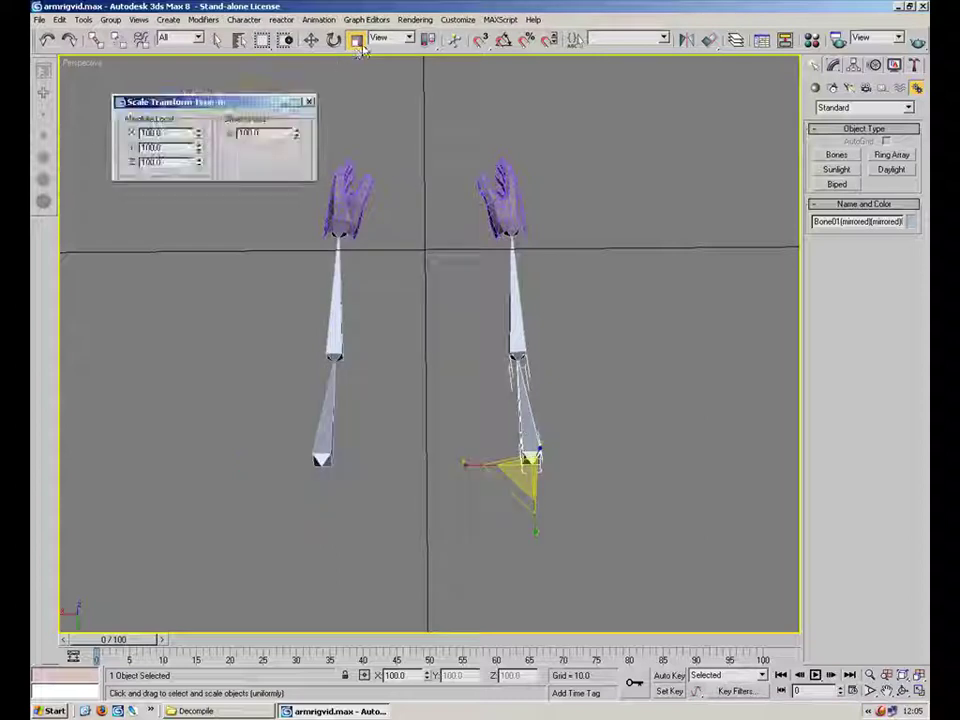
pyautogui.click(310, 102)
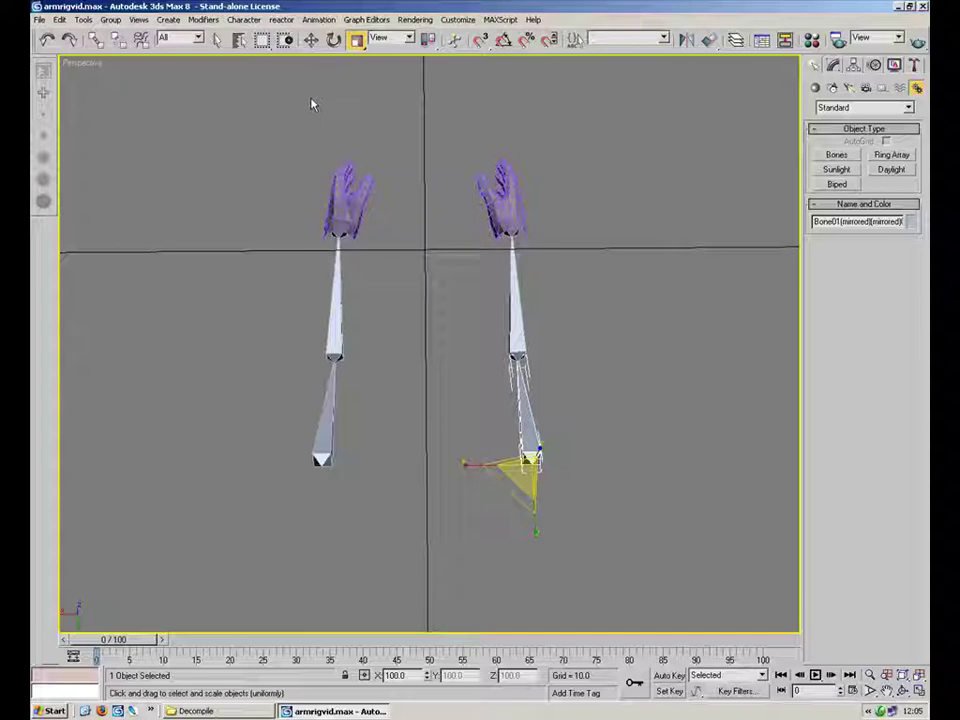
pyautogui.press('m')
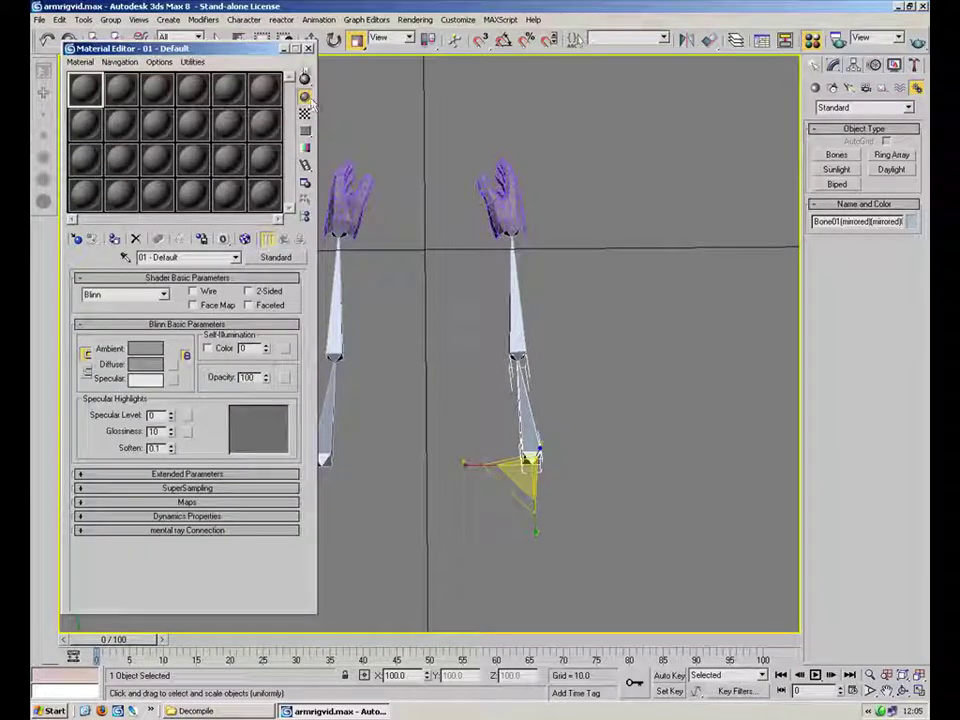
pyautogui.click(308, 49)
# - Reset the scale and stretch of the arm bone chains with Bone Tools, and clear the selection
pyautogui.click(262, 20)
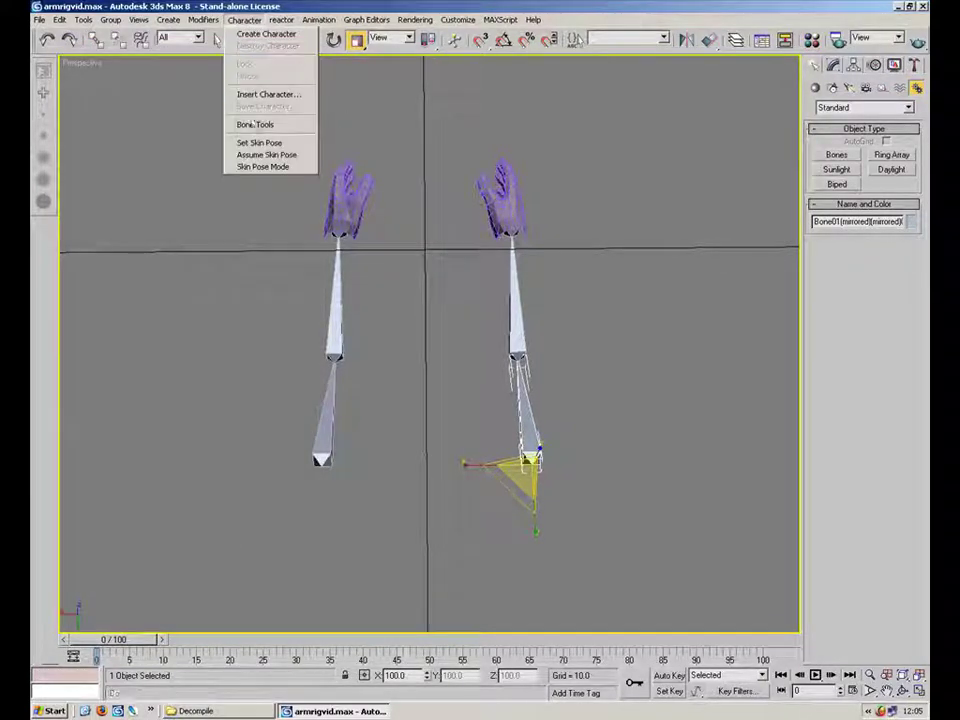
pyautogui.click(262, 124)
pyautogui.moveTo(620, 545); pyautogui.dragTo(331, 283)
pyautogui.doubleClick(531, 446)
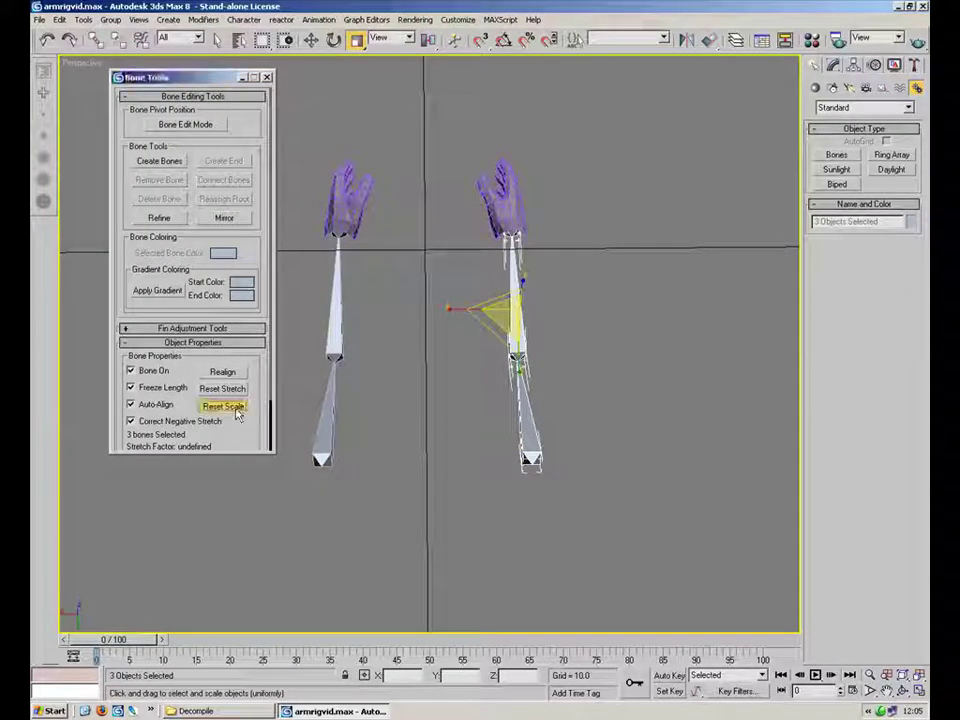
pyautogui.click(325, 423)
pyautogui.doubleClick(325, 423)
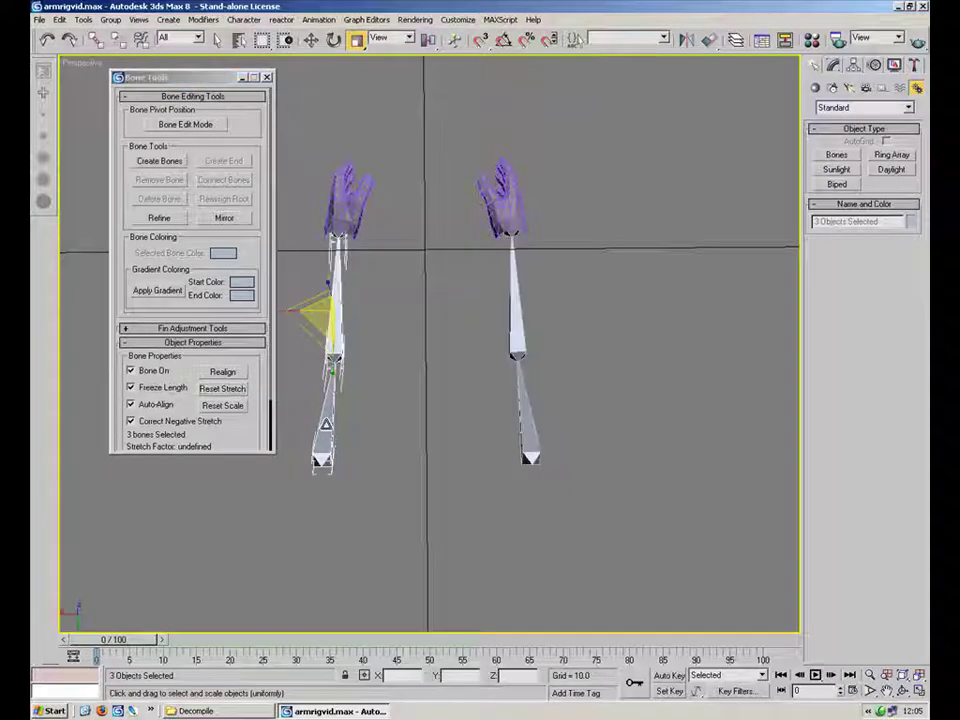
pyautogui.click(239, 405)
pyautogui.click(237, 391)
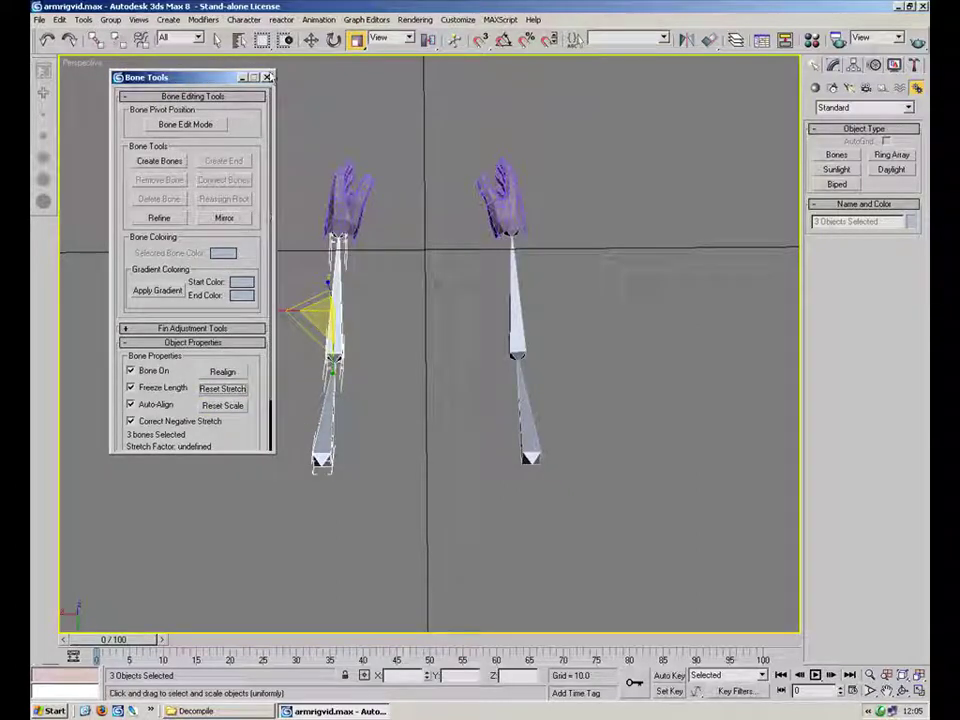
pyautogui.click(267, 77)
pyautogui.click(371, 336)
# - Remove the mirrored suffix and everything after it from the names of the copied arm's three bones
pyautogui.keyDown('alt'); pyautogui.moveTo(375, 300); pyautogui.dragTo(476, 351, button='middle'); pyautogui.keyUp('alt')
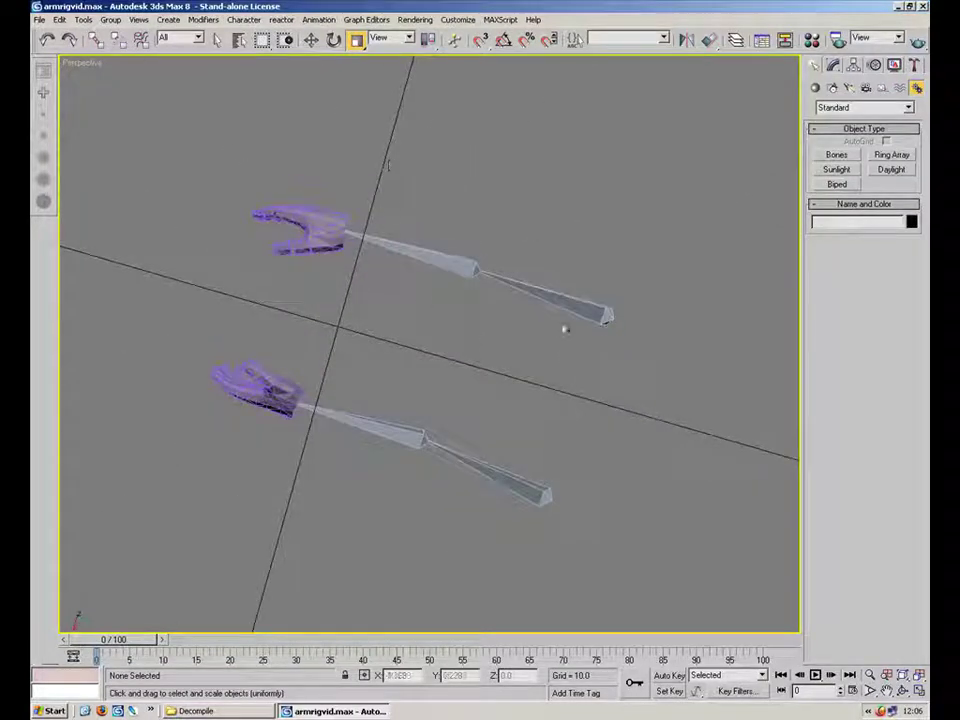
pyautogui.click(606, 318)
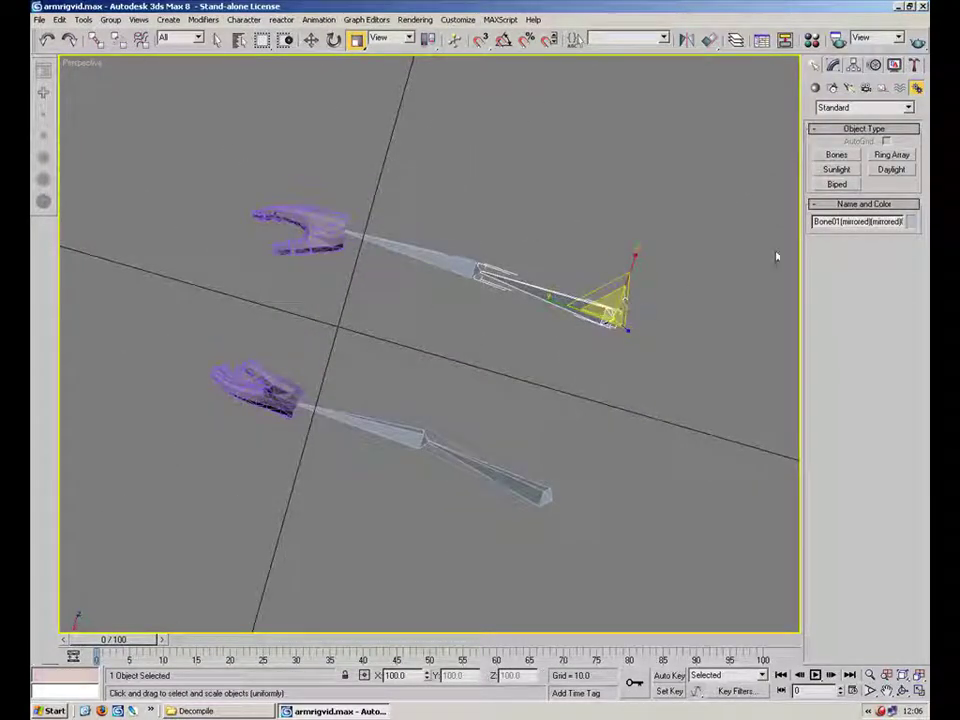
pyautogui.moveTo(841, 222); pyautogui.dragTo(928, 222)
pyautogui.press('BackSpace')
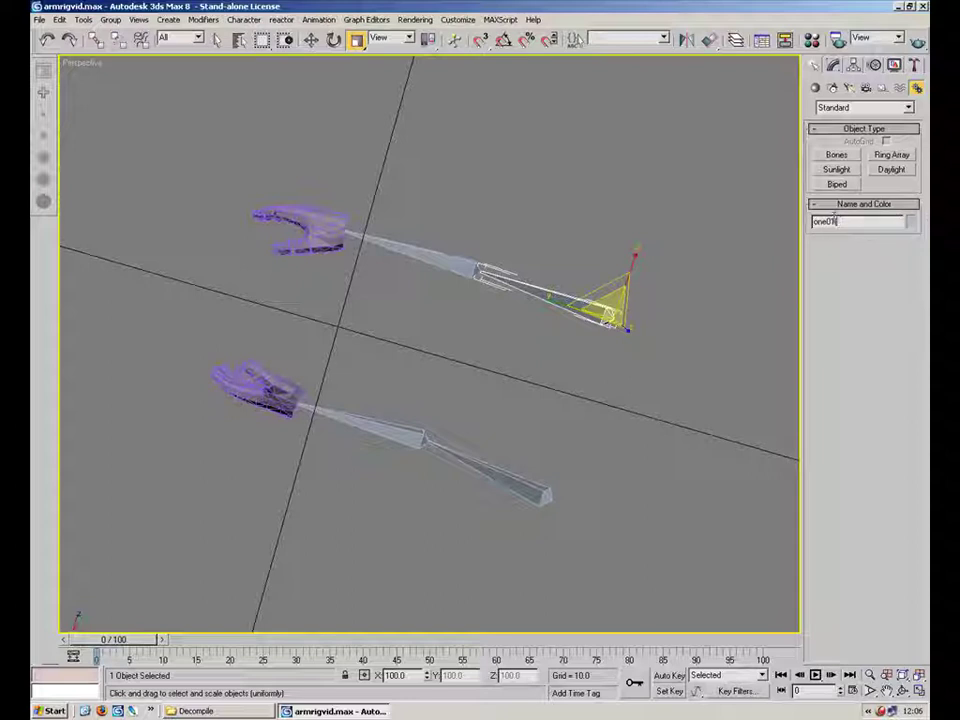
pyautogui.click(430, 258)
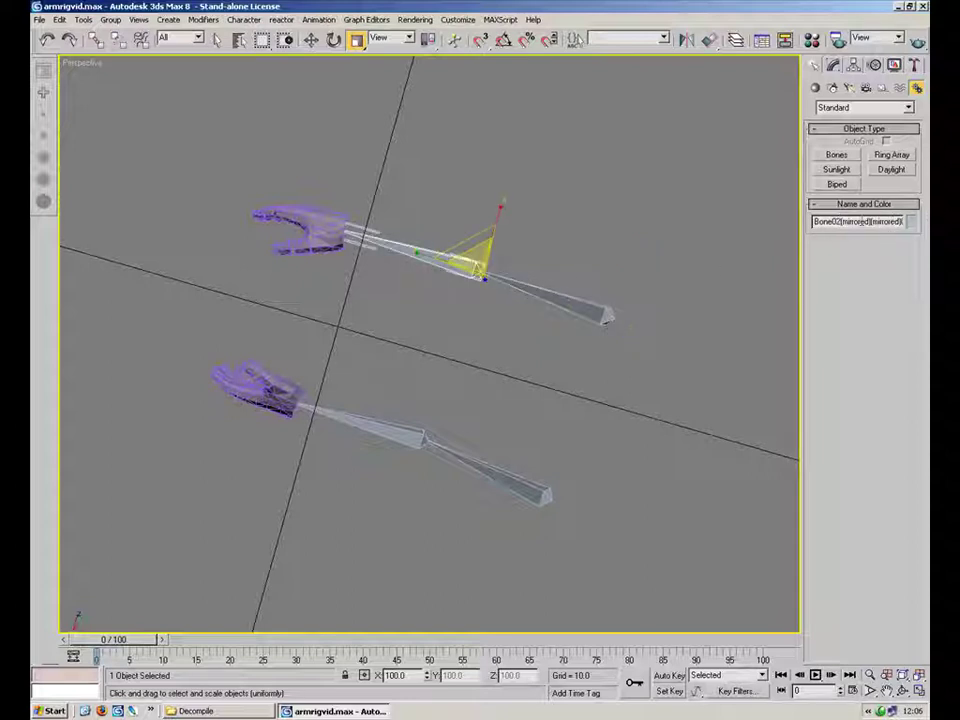
pyautogui.moveTo(902, 221); pyautogui.dragTo(838, 221)
pyautogui.press('BackSpace')
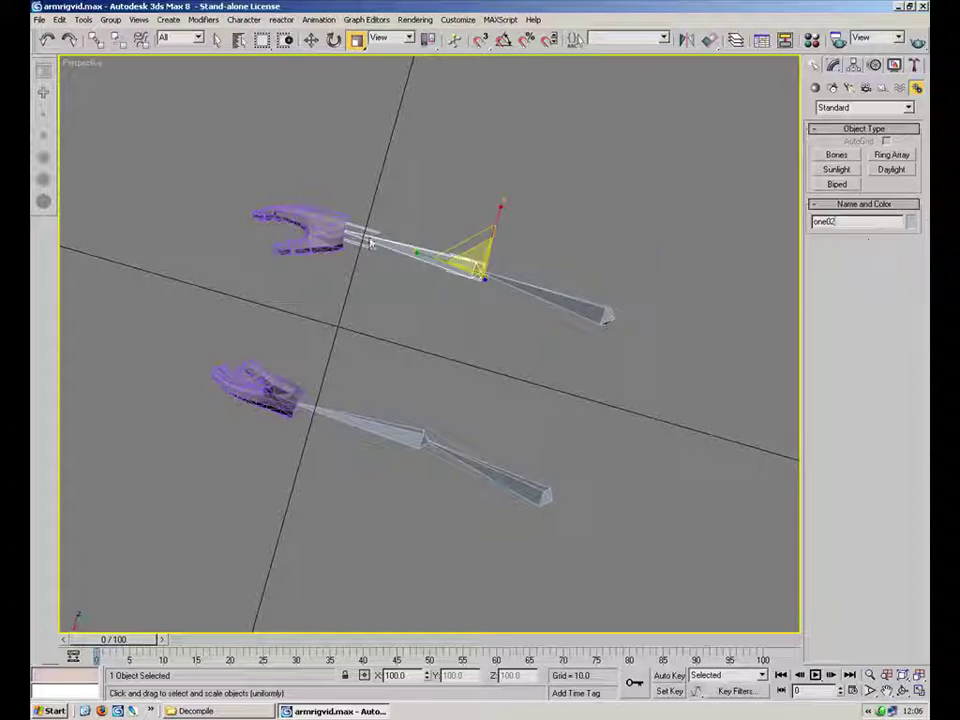
pyautogui.keyDown('alt'); pyautogui.moveTo(444, 203); pyautogui.dragTo(348, 142, button='middle'); pyautogui.keyUp('alt')
pyautogui.scroll(3, 448, 172)
pyautogui.click(461, 169)
pyautogui.click(443, 165)
pyautogui.moveTo(838, 221); pyautogui.dragTo(904, 221)
pyautogui.press('BackSpace')
pyautogui.click(244, 20)
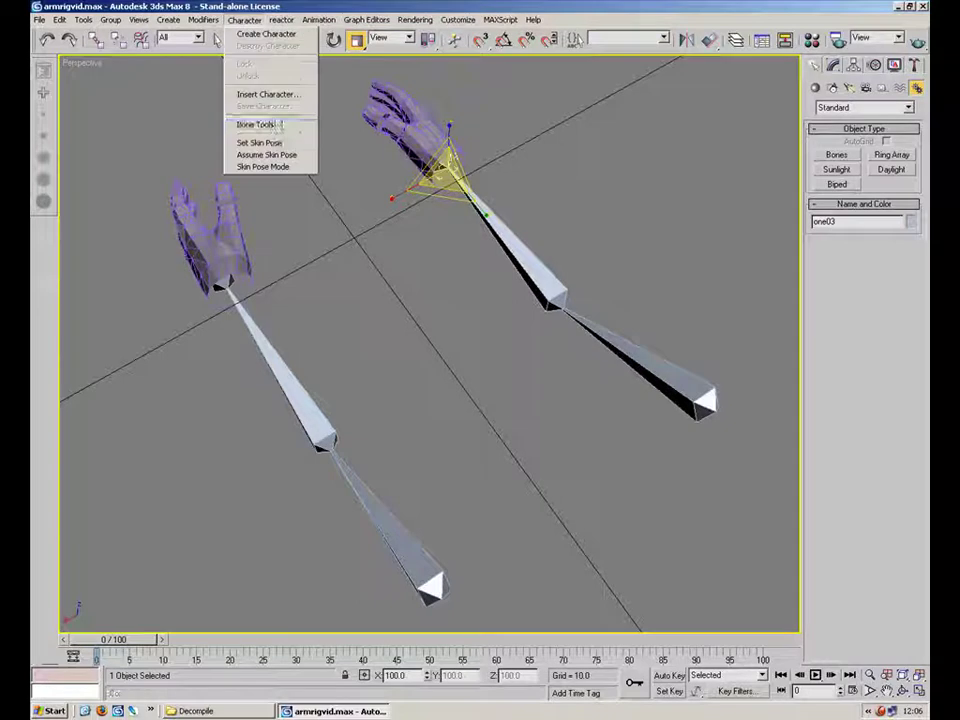
pyautogui.click(256, 124)
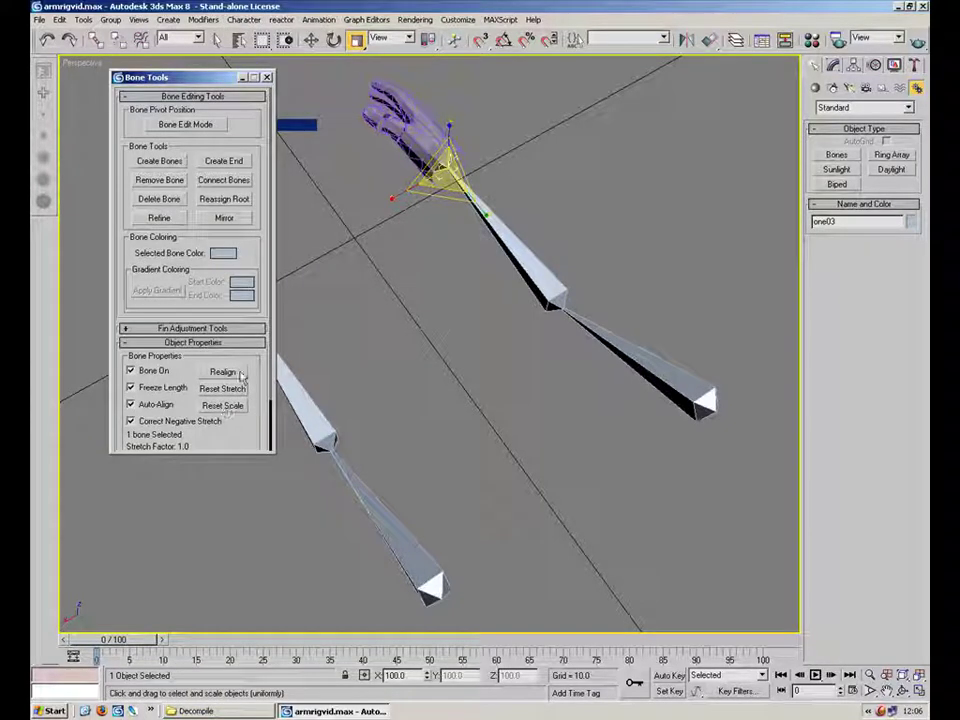
pyautogui.click(267, 77)
# - Shorten the names of the original arm's three bones to Bone01, Bone02 and Bone03
pyautogui.click(374, 517)
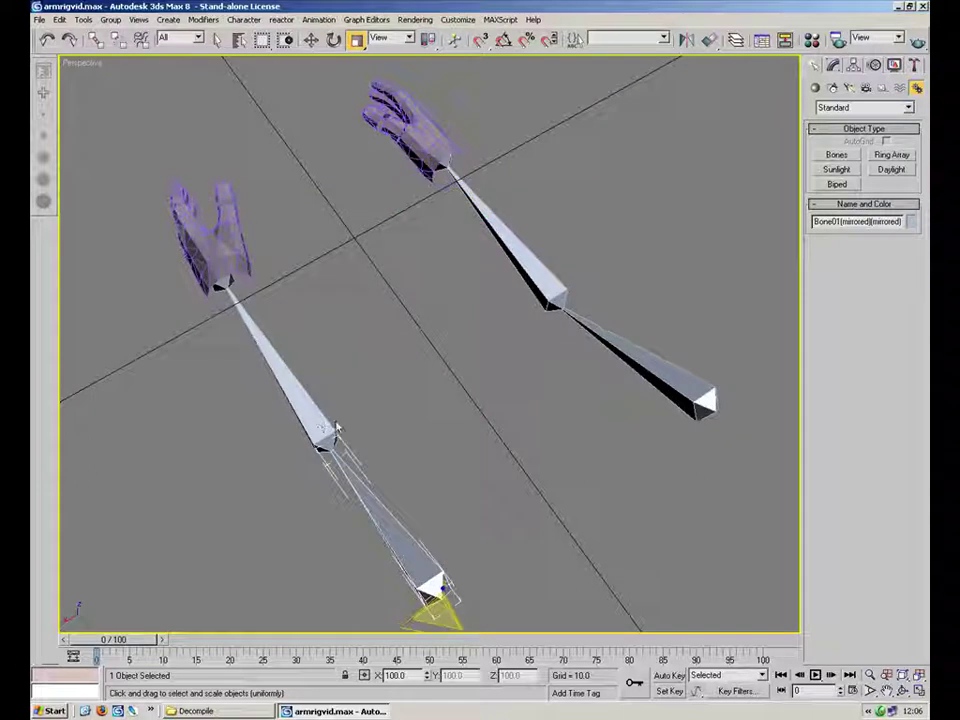
pyautogui.moveTo(842, 222); pyautogui.dragTo(903, 222)
pyautogui.press('BackSpace')
pyautogui.click(318, 418)
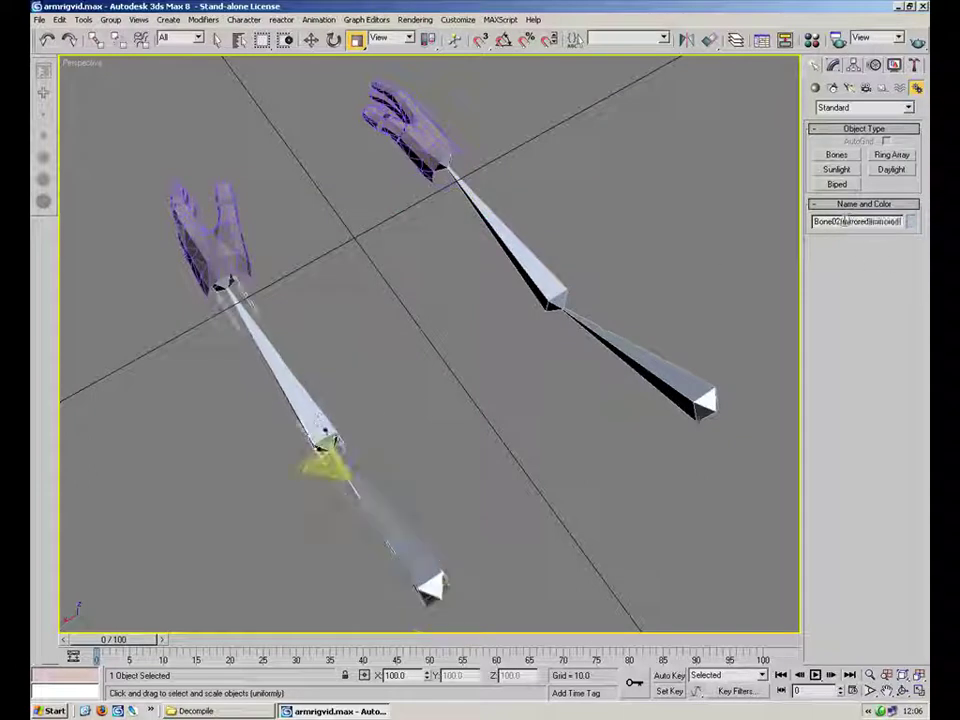
pyautogui.moveTo(841, 222); pyautogui.dragTo(904, 222)
pyautogui.press('BackSpace')
pyautogui.click(262, 320)
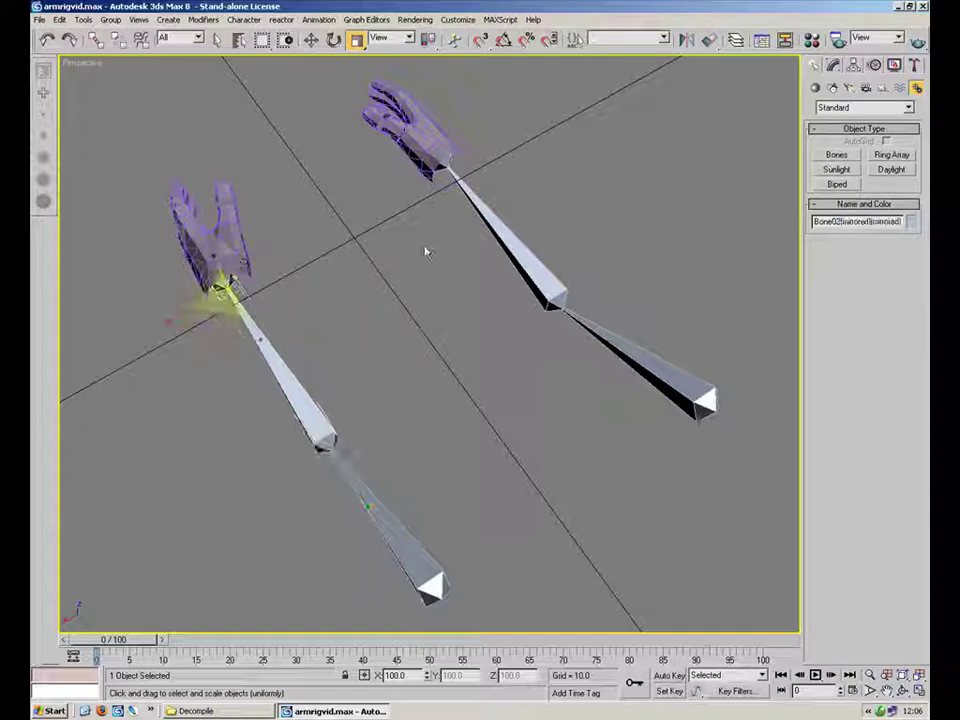
pyautogui.moveTo(841, 222); pyautogui.dragTo(904, 222)
pyautogui.press('BackSpace')
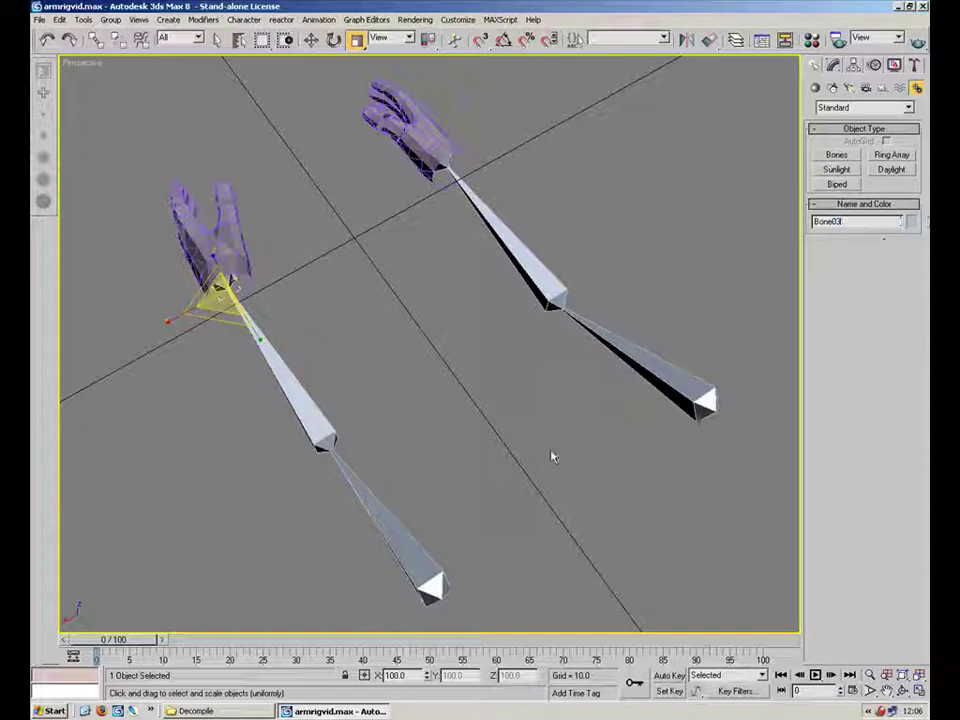
# - Hide the copied arm's bone chain together with its hand mesh
pyautogui.click(354, 420)
pyautogui.keyDown('alt'); pyautogui.moveTo(354, 420); pyautogui.dragTo(430, 330, button='middle'); pyautogui.keyUp('alt')
pyautogui.moveTo(596, 199); pyautogui.dragTo(311, 280)
pyautogui.rightClick(452, 288)
pyautogui.click(402, 250)
# - Rename the visible arm's upper bone L.Uparm.Bone and its forearm bone L.Lowarm.Bone
pyautogui.keyDown('alt'); pyautogui.moveTo(444, 364); pyautogui.dragTo(458, 317, button='middle'); pyautogui.keyUp('alt')
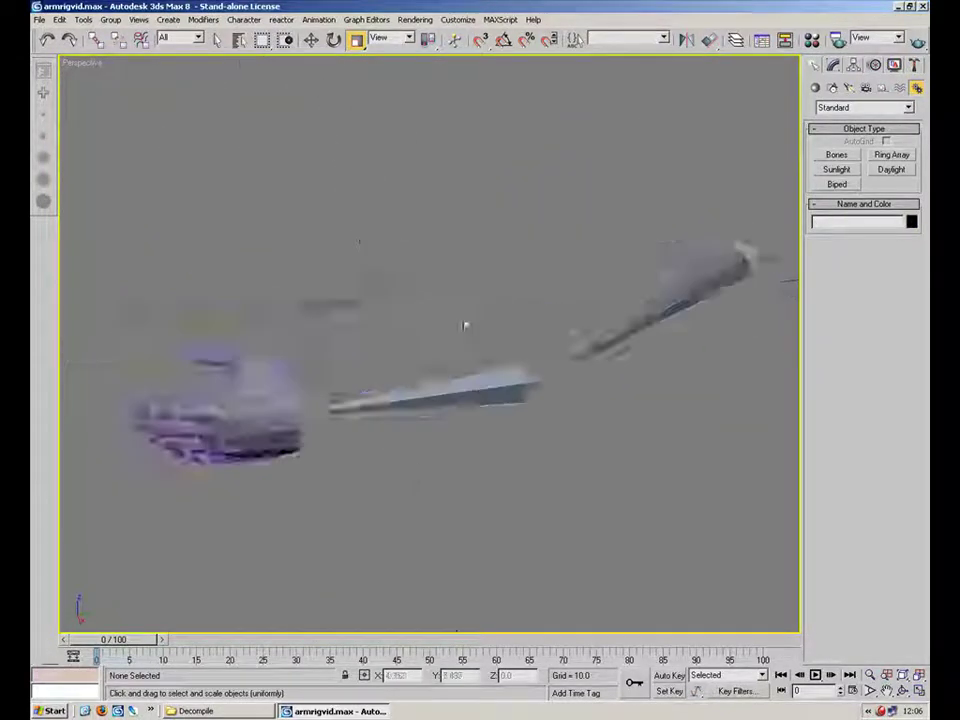
pyautogui.scroll(5, 470, 340)
pyautogui.click(755, 325)
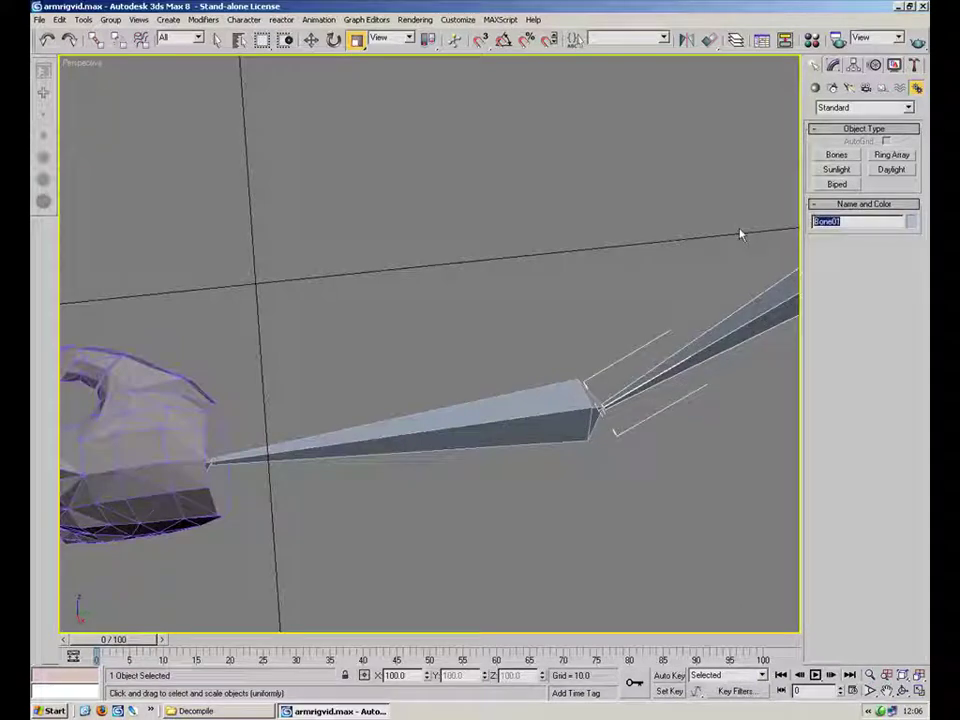
pyautogui.write('L Uparm')
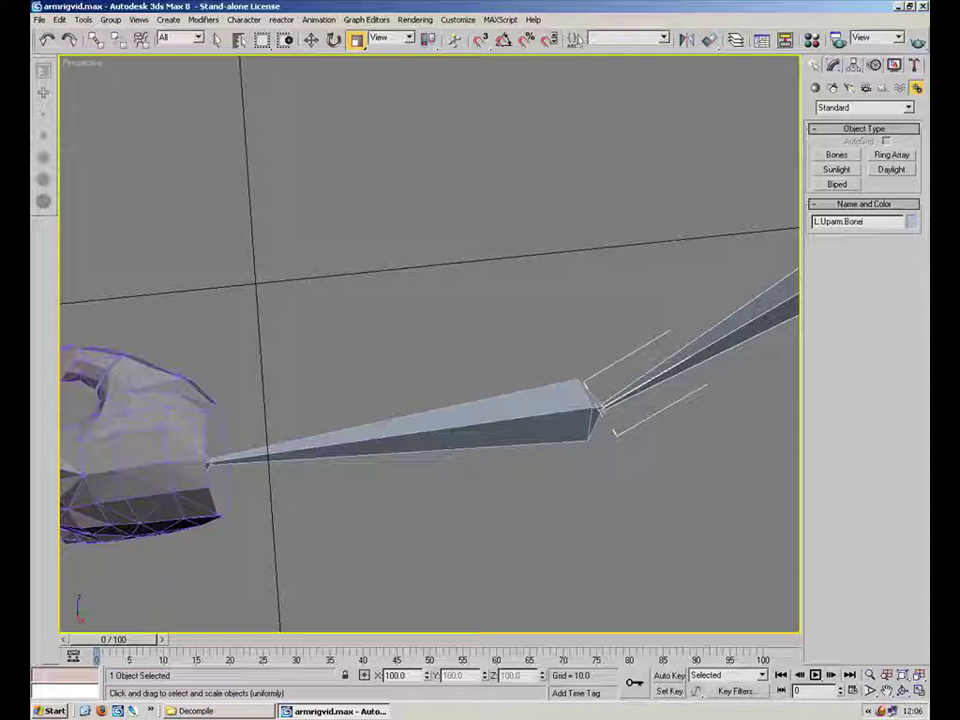
pyautogui.click(563, 394)
pyautogui.moveTo(876, 220); pyautogui.dragTo(814, 221)
pyautogui.write('Low')
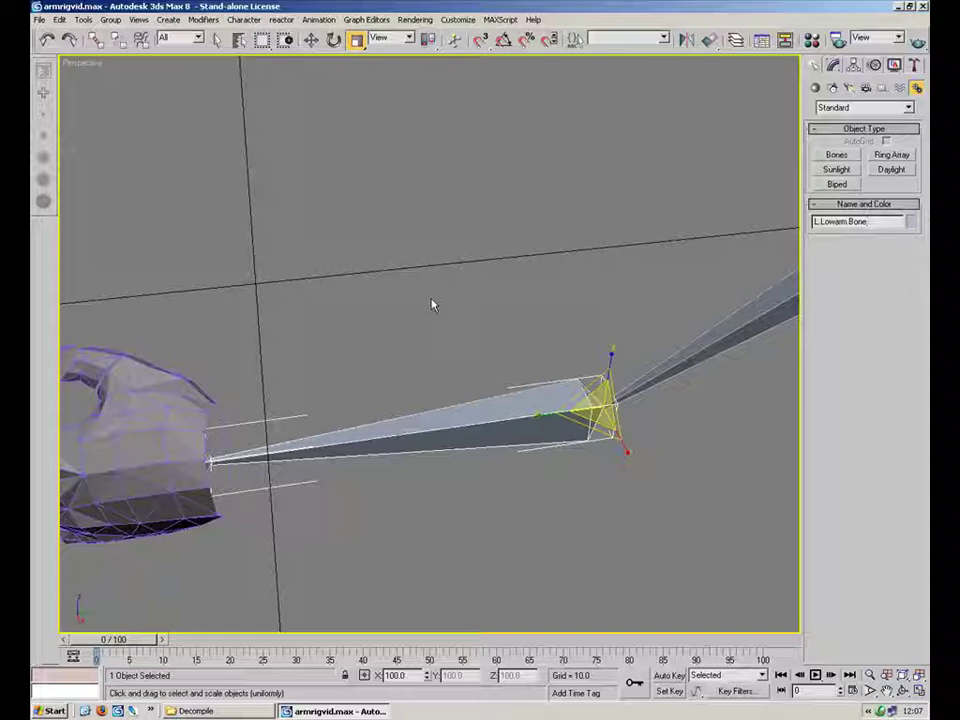
# - Examine the wrist area and check the name of the hand mesh
pyautogui.keyDown('alt'); pyautogui.moveTo(456, 337); pyautogui.dragTo(649, 317, button='middle'); pyautogui.keyUp('alt')
pyautogui.scroll(4, 651, 319)
pyautogui.click(309, 329)
pyautogui.click(135, 331)
pyautogui.moveTo(362, 323); pyautogui.dragTo(600, 340, button='middle')
pyautogui.scroll(-3, 540, 329)
pyautogui.keyDown('alt'); pyautogui.moveTo(538, 328); pyautogui.dragTo(577, 315, button='middle'); pyautogui.keyUp('alt')
pyautogui.click(557, 335)
pyautogui.doubleClick(860, 222)
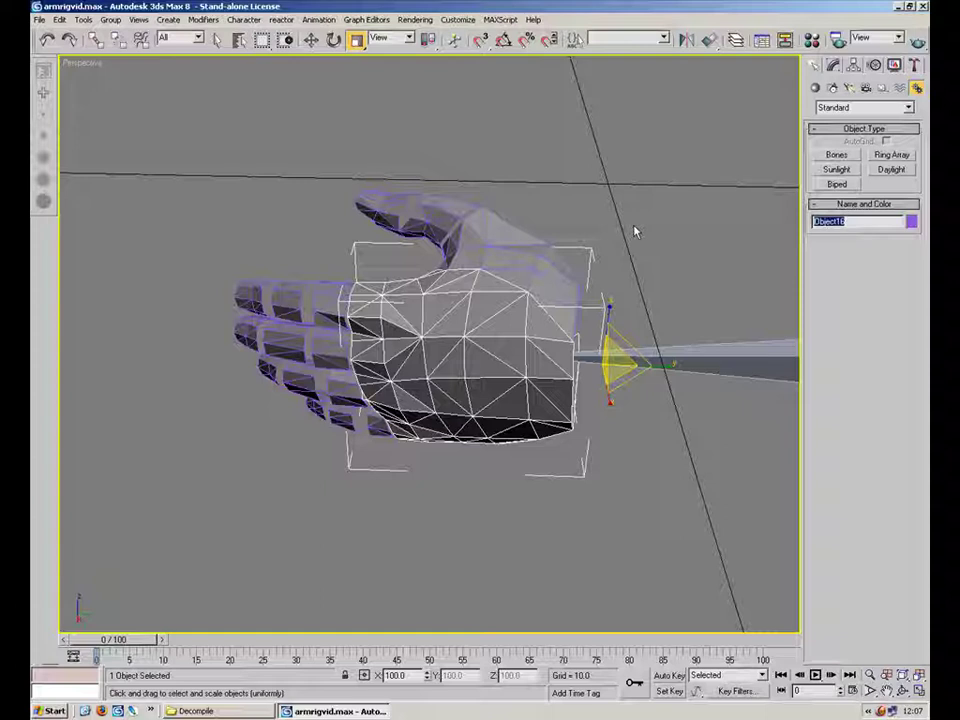
pyautogui.click(634, 231)
# - Check the pivot orientation of the end bone at the wrist with Affect Pivot Only, and leave that mode
pyautogui.keyDown('alt'); pyautogui.moveTo(609, 375); pyautogui.dragTo(438, 385, button='middle'); pyautogui.keyUp('alt')
pyautogui.click(395, 376)
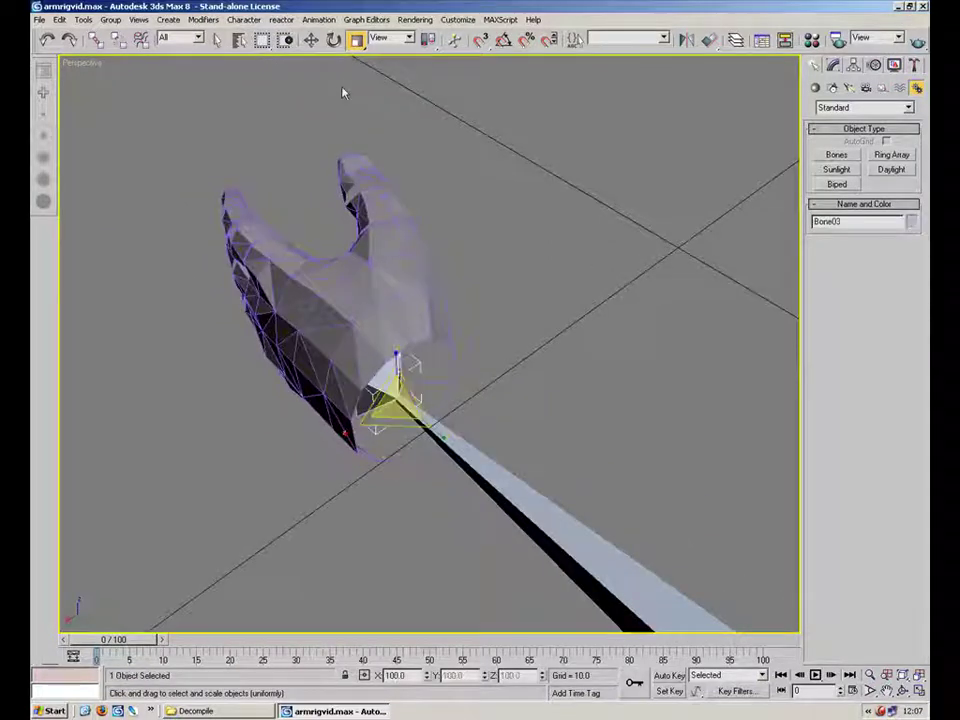
pyautogui.click(311, 40)
pyautogui.moveTo(402, 388); pyautogui.dragTo(405, 388)
pyautogui.click(408, 411)
pyautogui.click(394, 380)
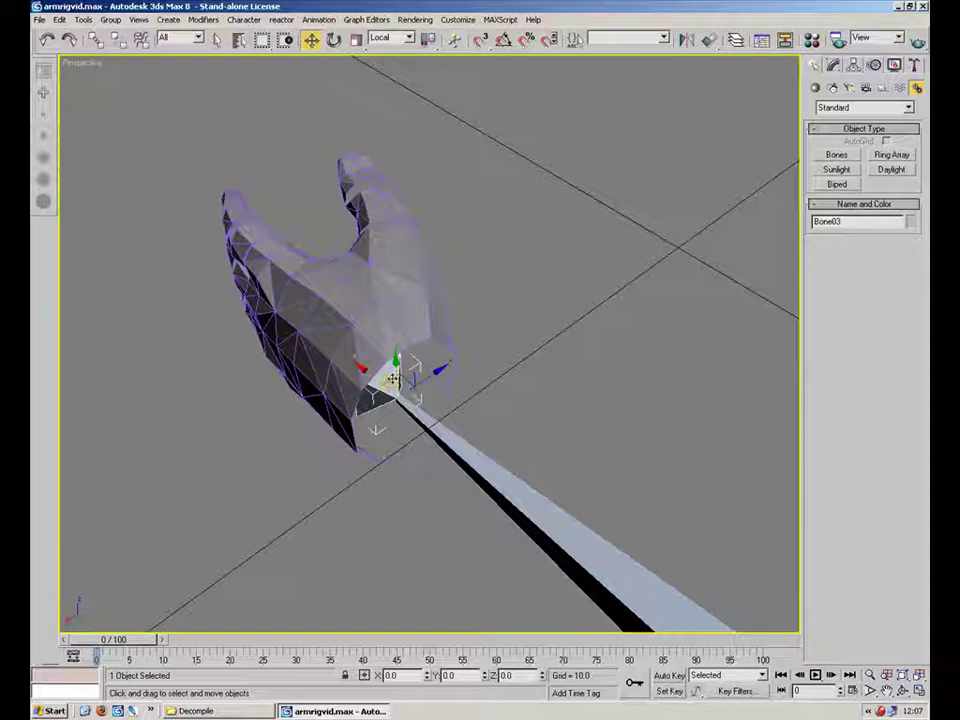
pyautogui.click(834, 66)
pyautogui.click(853, 65)
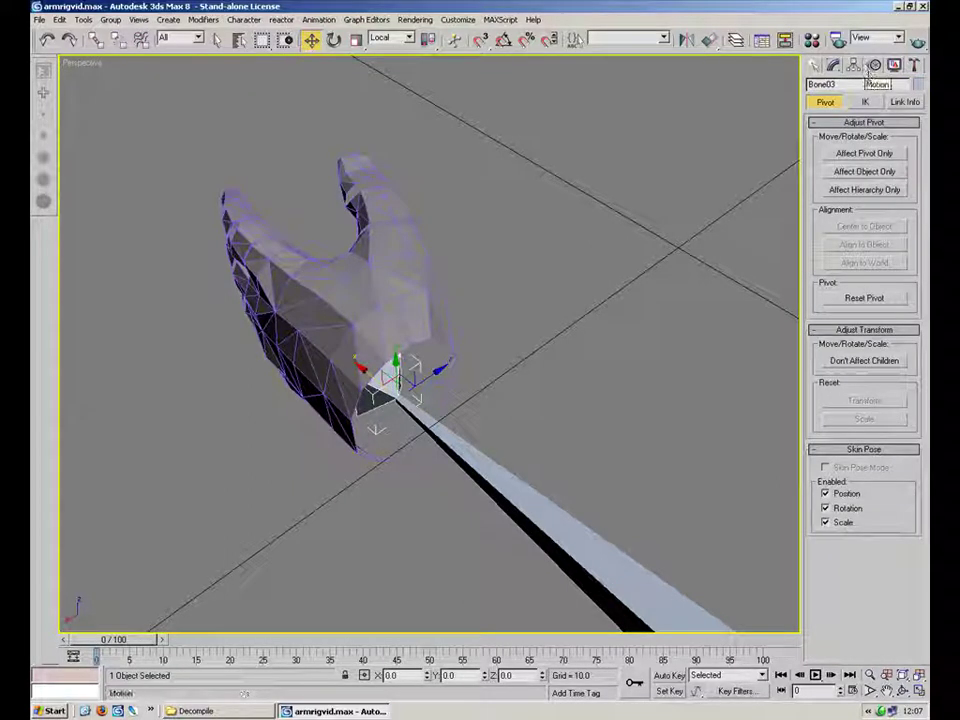
pyautogui.click(863, 154)
pyautogui.keyDown('alt'); pyautogui.moveTo(508, 300); pyautogui.dragTo(495, 279, button='middle'); pyautogui.keyUp('alt')
pyautogui.moveTo(495, 279); pyautogui.dragTo(546, 255)
pyautogui.keyDown('alt'); pyautogui.moveTo(532, 246); pyautogui.dragTo(643, 306, button='middle'); pyautogui.keyUp('alt')
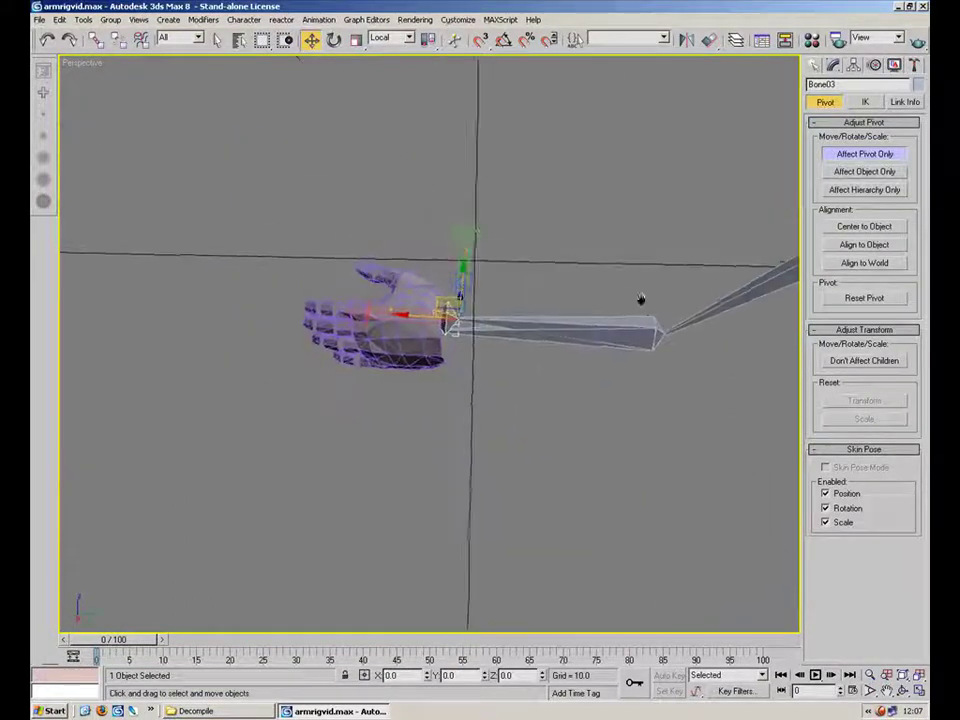
pyautogui.scroll(-3, 643, 306)
pyautogui.click(867, 157)
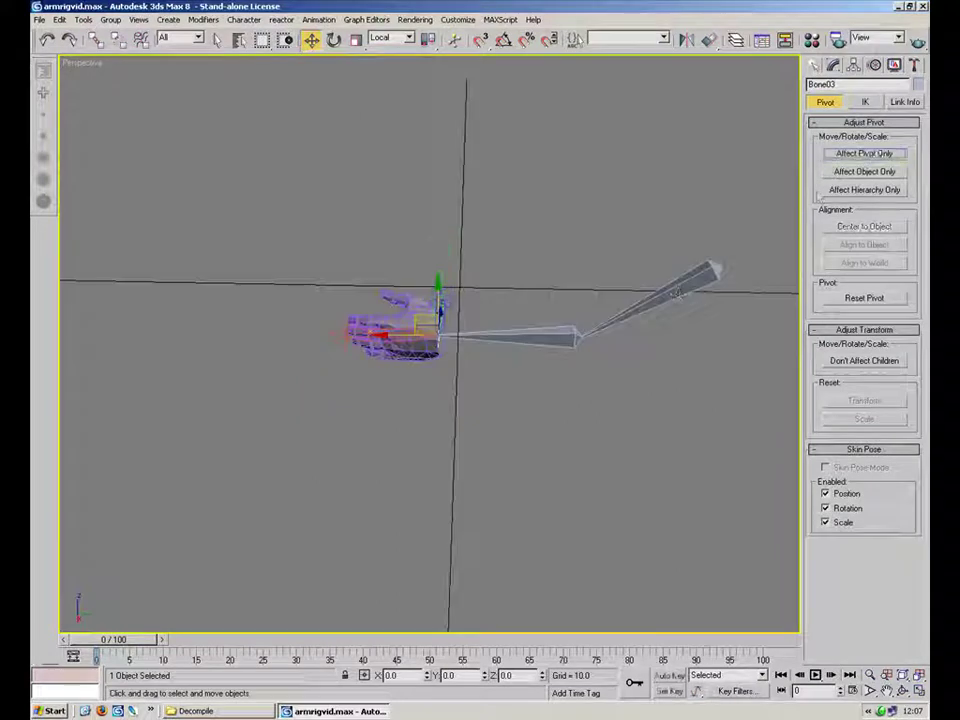
# - Try deleting the visible arm's whole bone chain and undo the deletion
pyautogui.click(715, 273)
pyautogui.click(721, 274)
pyautogui.doubleClick(716, 272)
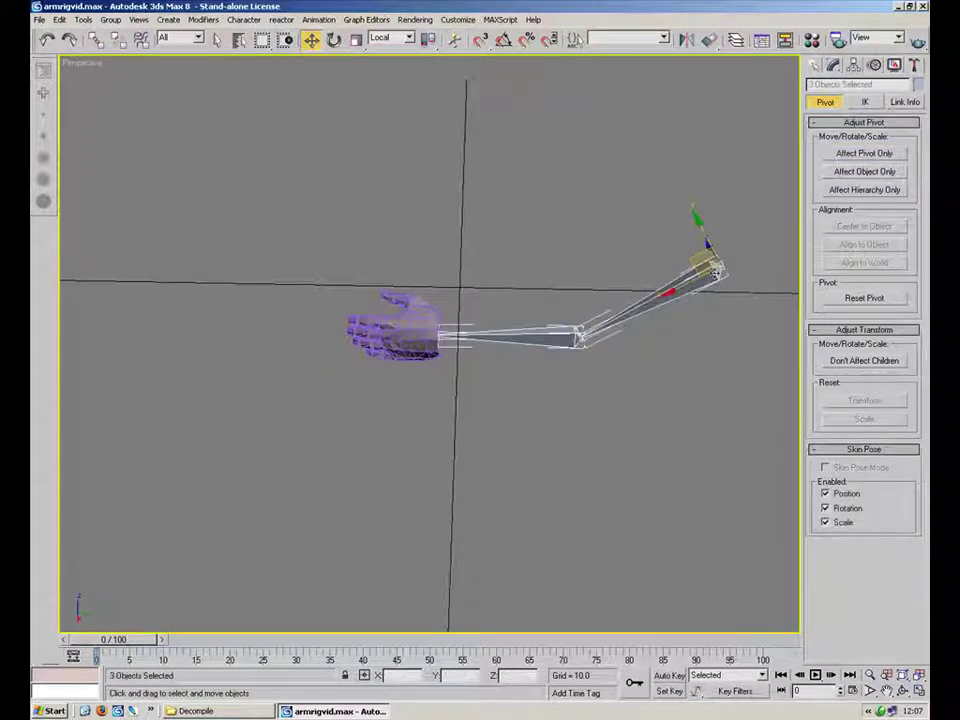
pyautogui.click(718, 272)
pyautogui.doubleClick(715, 272)
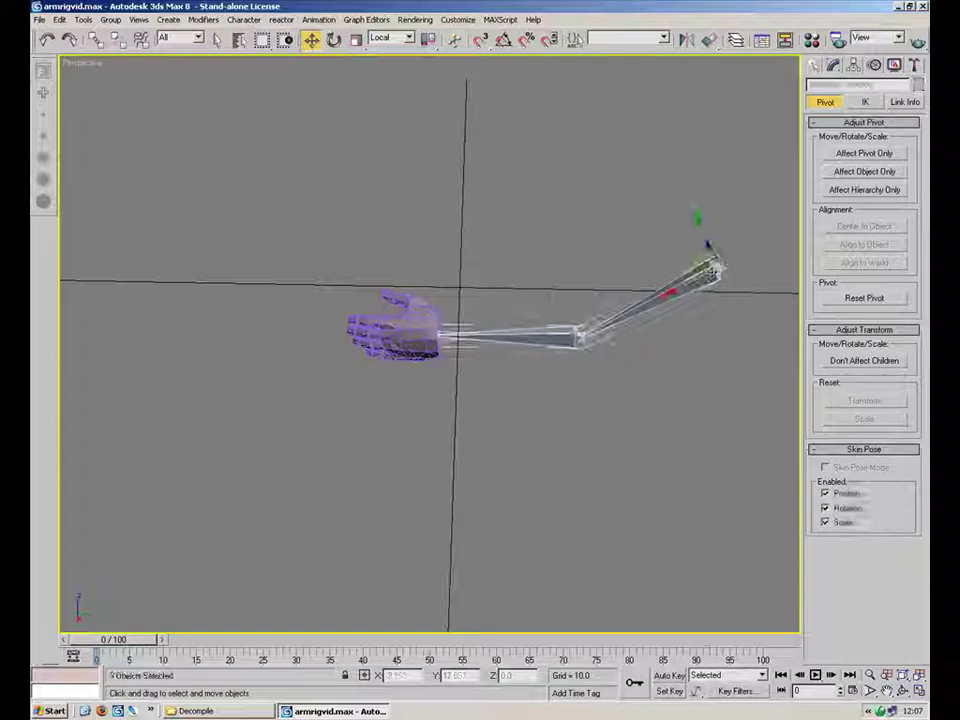
pyautogui.press('Delete')
pyautogui.hotkey('ctrl', 'z')
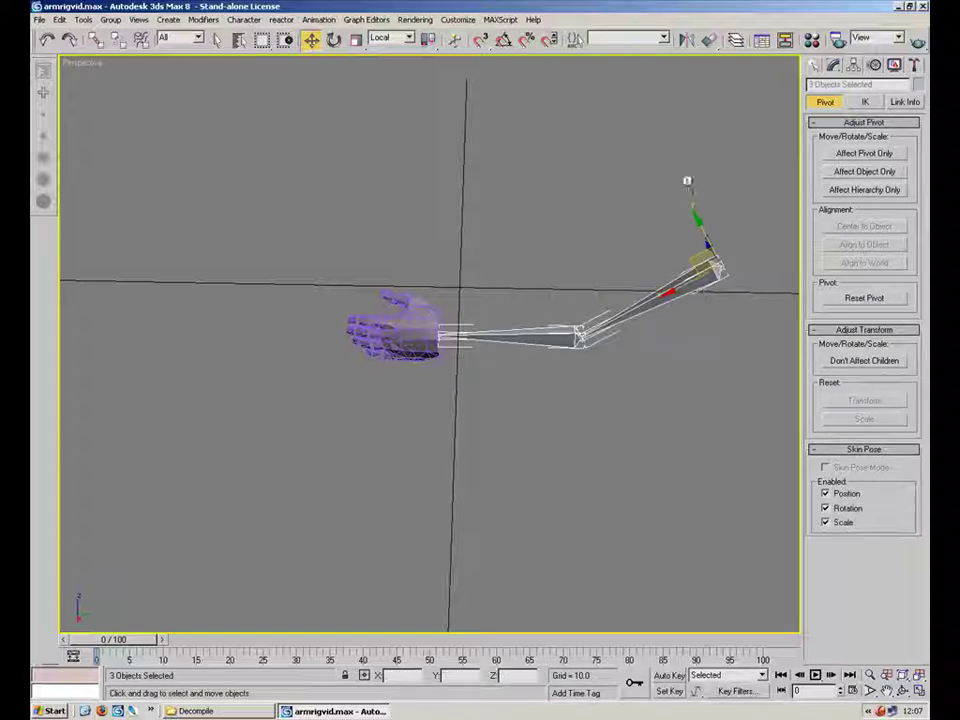
pyautogui.click(687, 185)
# - Name the upper arm bone L.Uparm.Bone and the forearm bone L.Lowarm.Bone
pyautogui.click(710, 268)
pyautogui.click(833, 64)
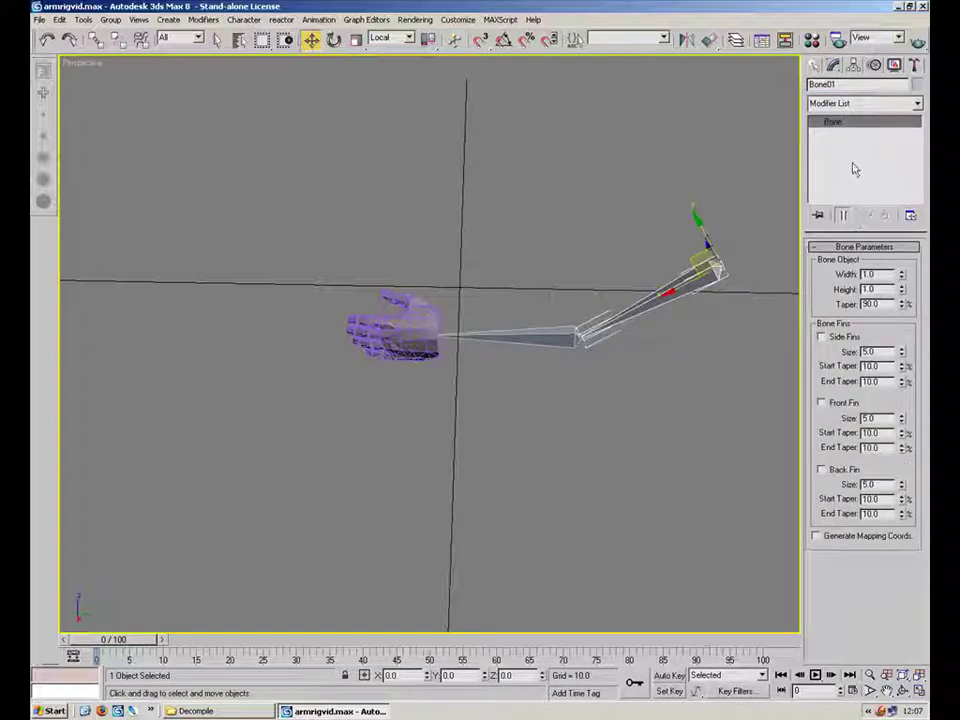
pyautogui.doubleClick(828, 84)
pyautogui.write('L')
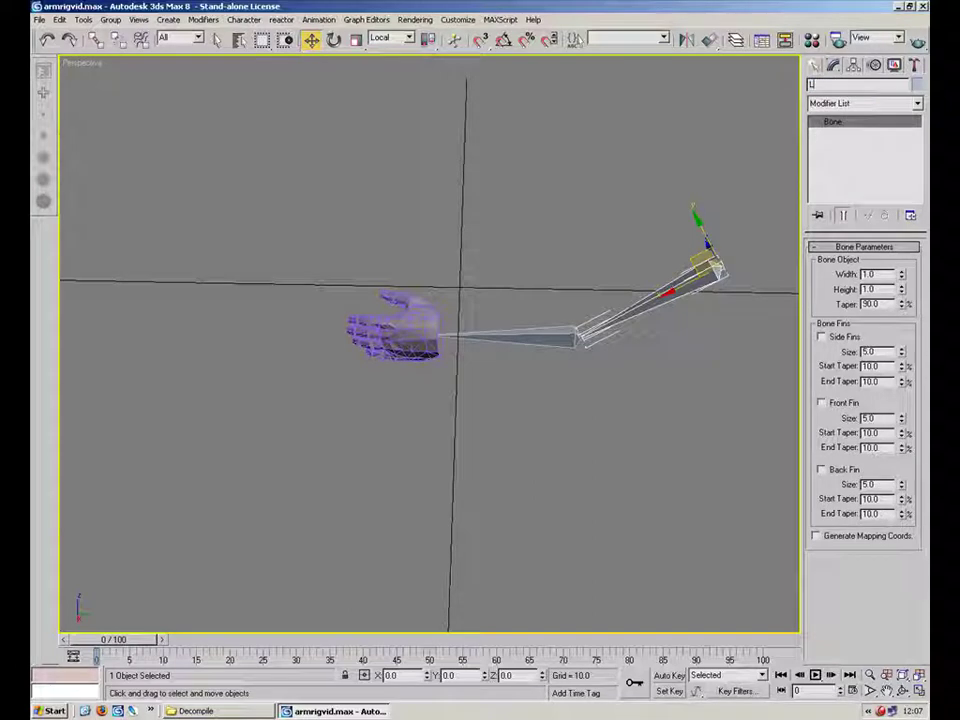
pyautogui.write('_Uparm_Bone')
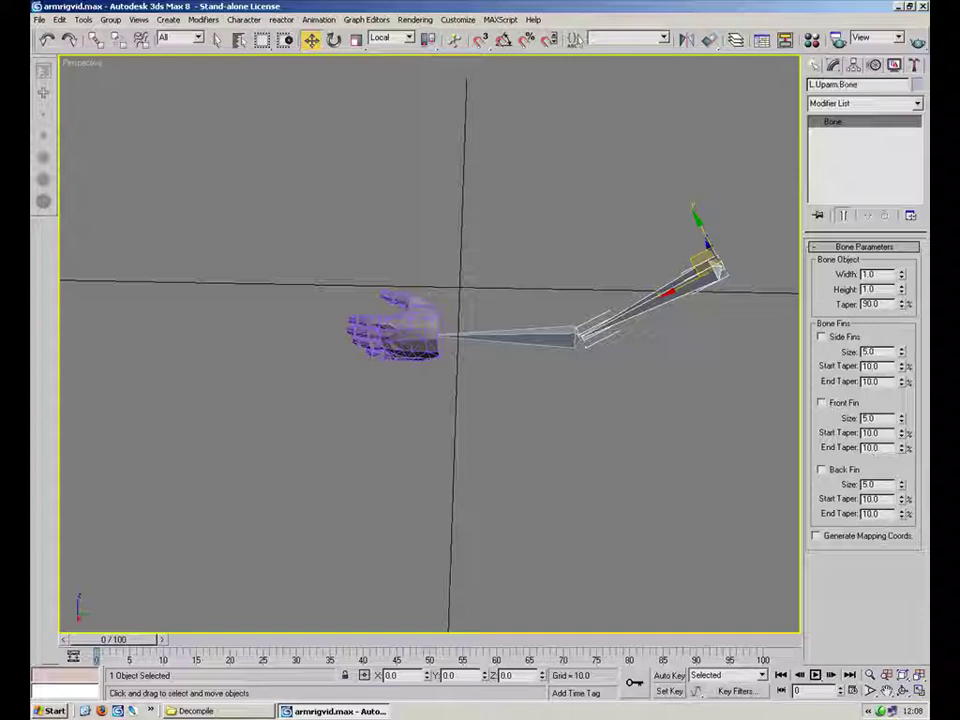
pyautogui.click(562, 332)
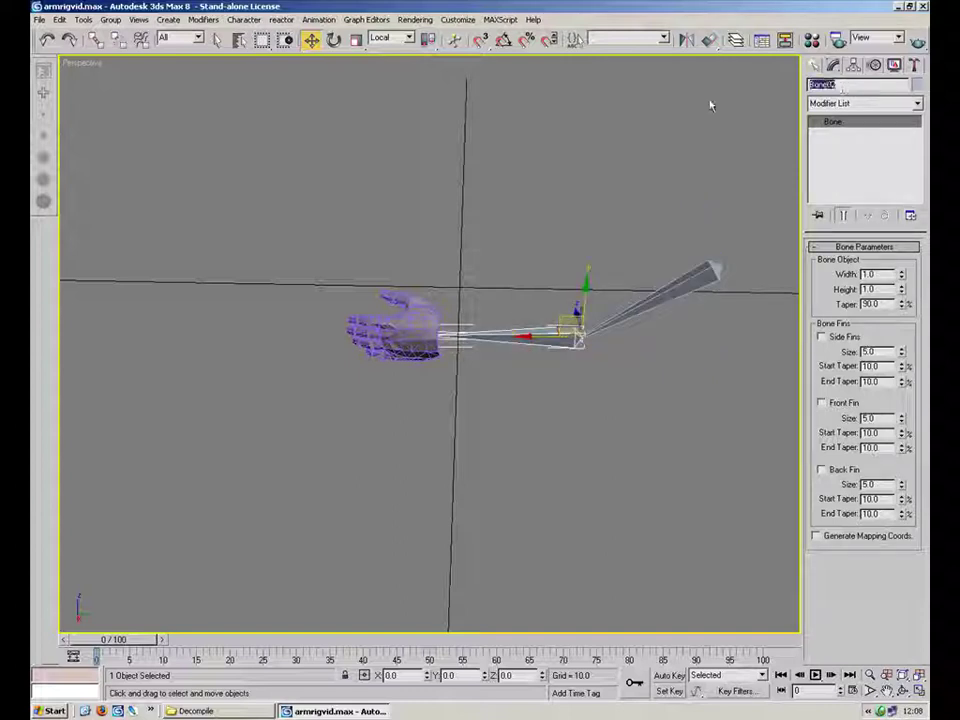
pyautogui.write('ow')
pyautogui.click(700, 276)
pyautogui.click(649, 375)
pyautogui.click(553, 336)
# - Turn on Affect Pivot Only for Bone03, the end bone at the wrist
pyautogui.keyDown('alt'); pyautogui.moveTo(552, 332); pyautogui.dragTo(562, 292, button='middle'); pyautogui.keyUp('alt')
pyautogui.scroll(6, 540, 305)
pyautogui.click(565, 306)
pyautogui.click(398, 319)
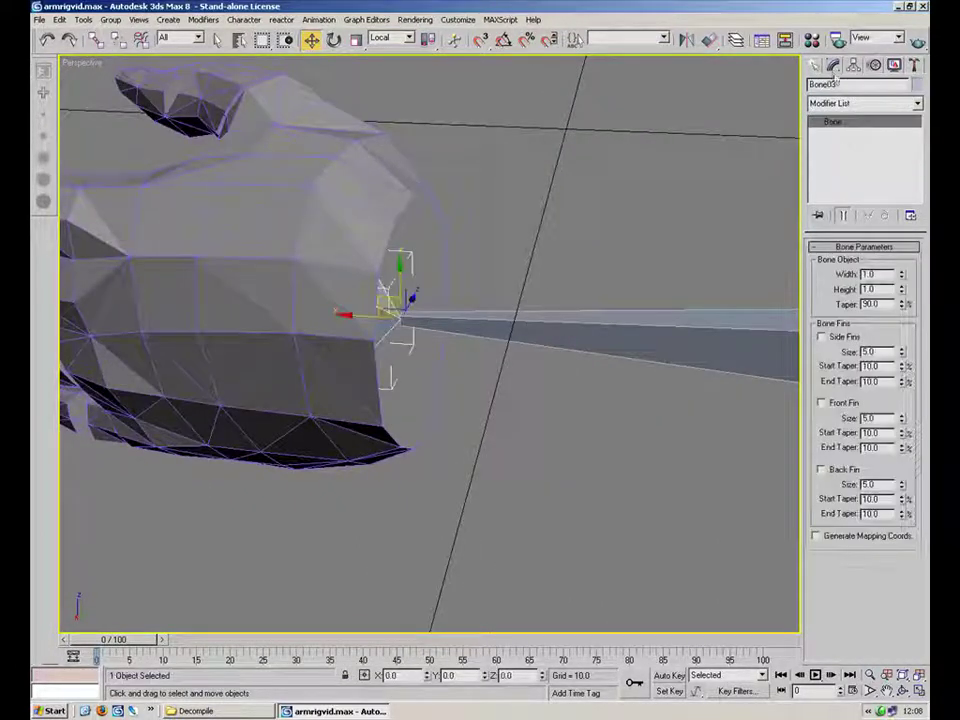
pyautogui.click(853, 65)
pyautogui.click(864, 153)
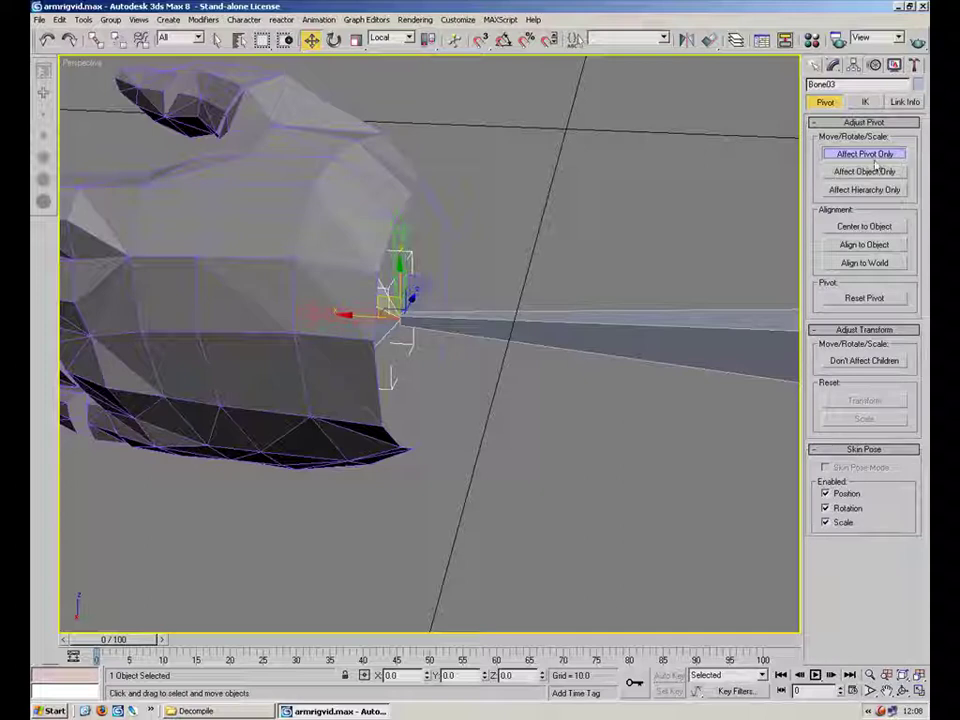
# - Examine the wrist end bone and its pivot from several angles, and clear the selection
pyautogui.keyDown('alt'); pyautogui.moveTo(575, 277); pyautogui.dragTo(579, 257, button='middle'); pyautogui.keyUp('alt')
pyautogui.moveTo(417, 252); pyautogui.dragTo(440, 275)
pyautogui.keyDown('alt'); pyautogui.moveTo(438, 272); pyautogui.dragTo(476, 250, button='middle'); pyautogui.keyUp('alt')
pyautogui.click(566, 315)
pyautogui.keyDown('alt'); pyautogui.moveTo(566, 315); pyautogui.dragTo(436, 453, button='middle'); pyautogui.keyUp('alt')
pyautogui.click(501, 332)
pyautogui.click(520, 441)
pyautogui.keyDown('alt'); pyautogui.moveTo(520, 441); pyautogui.dragTo(654, 242, button='middle'); pyautogui.keyUp('alt')
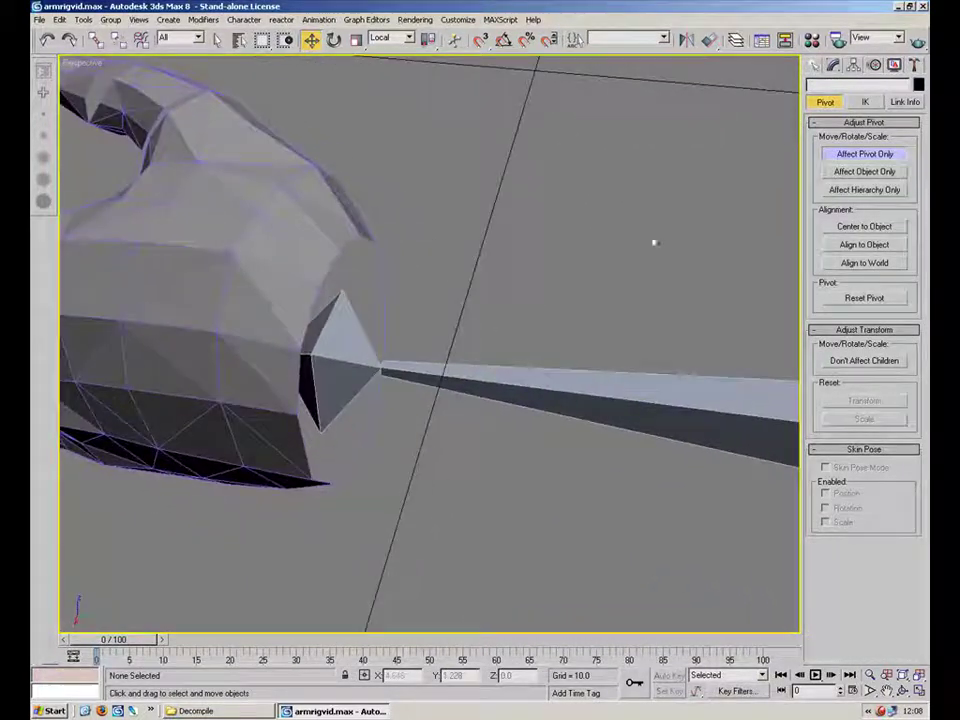
# - Turn off the Affect Pivot Only mode
pyautogui.click(832, 160)
pyautogui.scroll(-4, 542, 339)
pyautogui.keyDown('alt'); pyautogui.moveTo(559, 345); pyautogui.dragTo(594, 352, button='middle'); pyautogui.keyUp('alt')
pyautogui.click(812, 67)
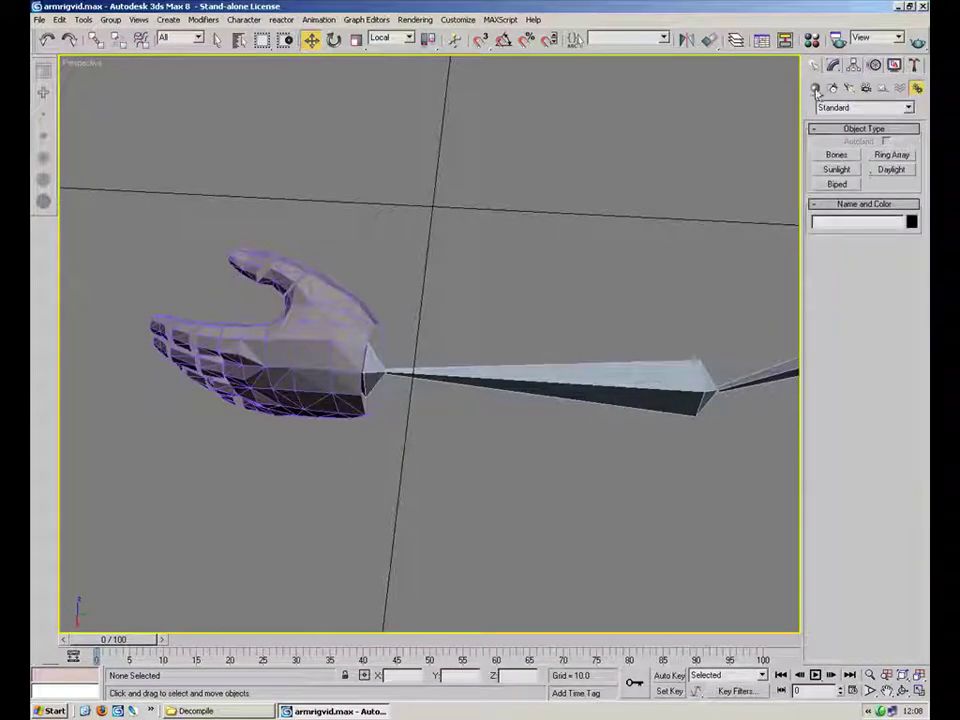
pyautogui.click(848, 89)
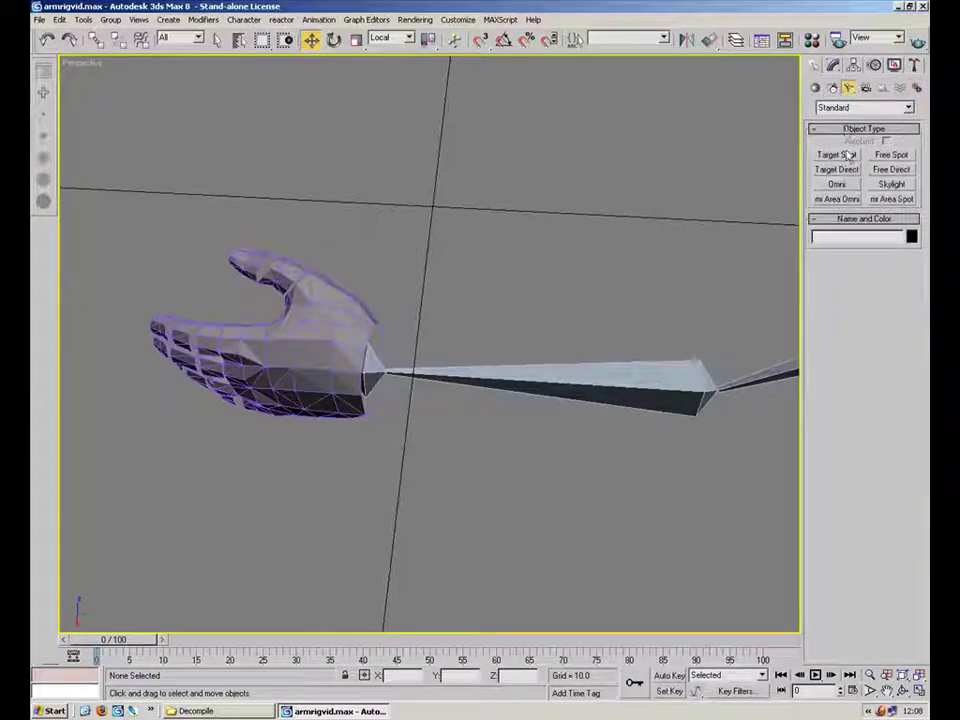
pyautogui.click(395, 372)
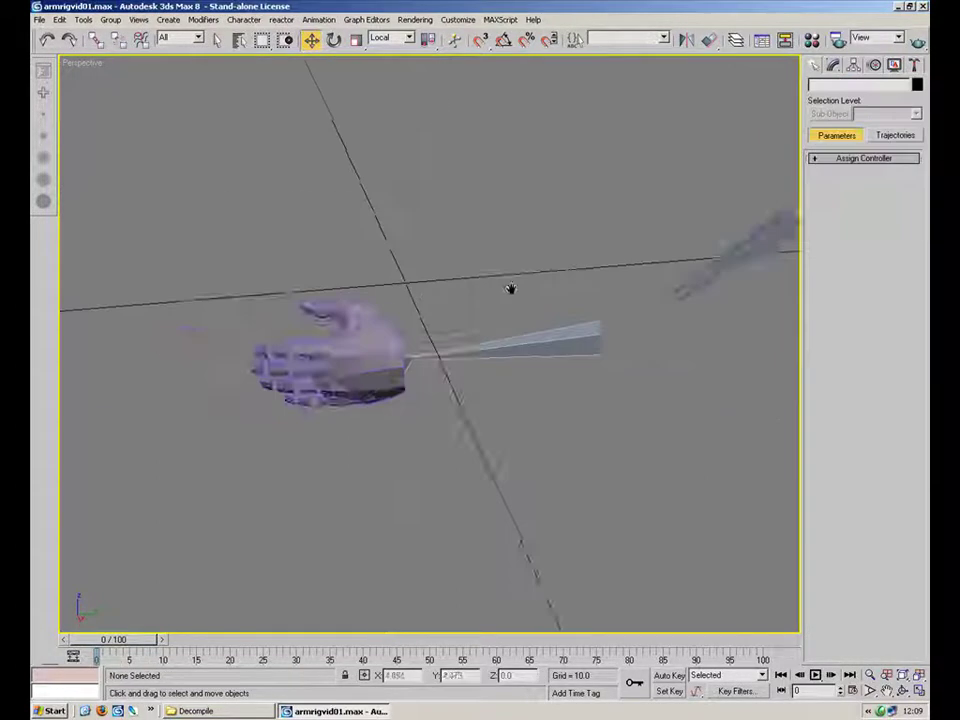
pyautogui.keyDown('alt'); pyautogui.moveTo(510, 287); pyautogui.dragTo(400, 385, button='middle'); pyautogui.keyUp('alt')
# - Create a Dummy helper on the grid below the forearm bone
pyautogui.click(833, 65)
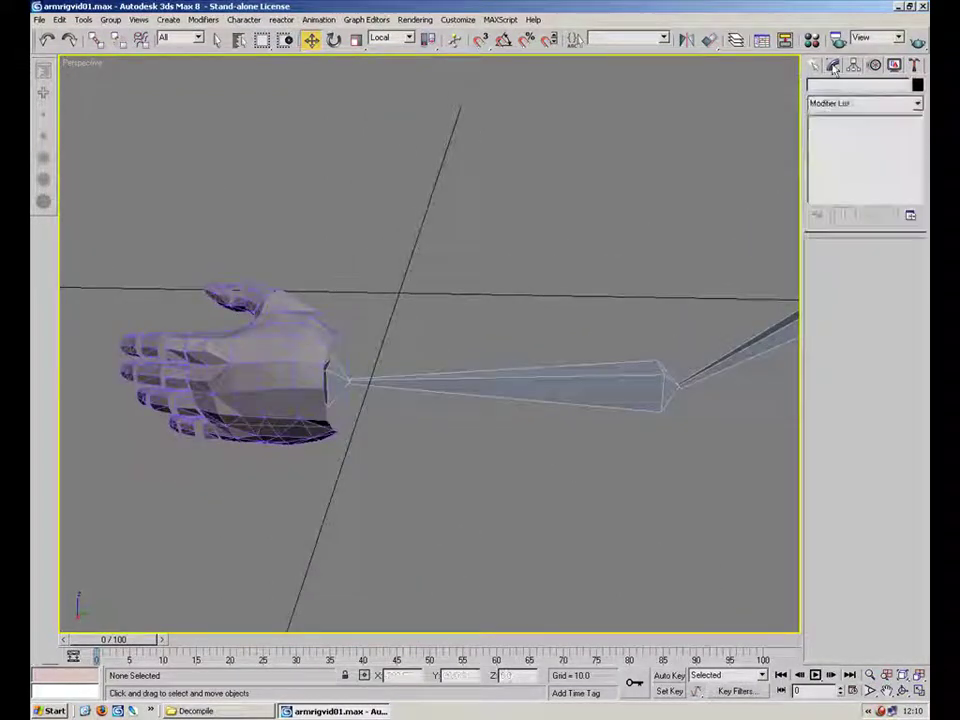
pyautogui.click(853, 65)
pyautogui.click(814, 65)
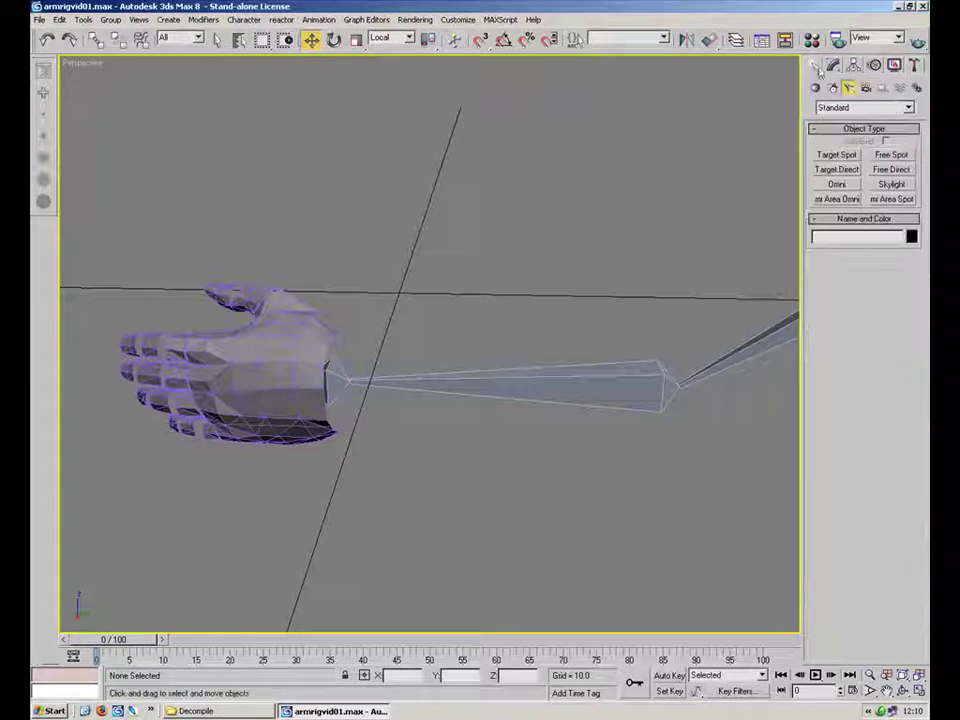
pyautogui.click(867, 88)
pyautogui.click(882, 88)
pyautogui.click(837, 155)
pyautogui.moveTo(465, 468); pyautogui.dragTo(450, 490)
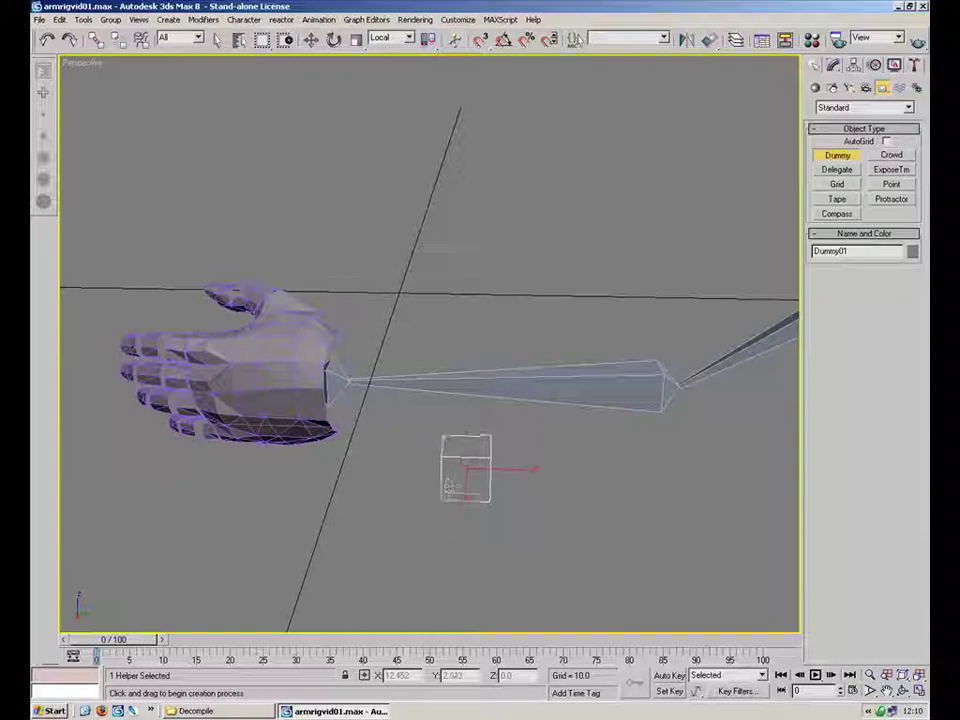
# - Align the dummy to the wrist end bone Bone03 in X, Y and Z position, pivot point to pivot point
pyautogui.keyDown('alt'); pyautogui.moveTo(450, 490); pyautogui.dragTo(544, 302, button='middle'); pyautogui.keyUp('alt')
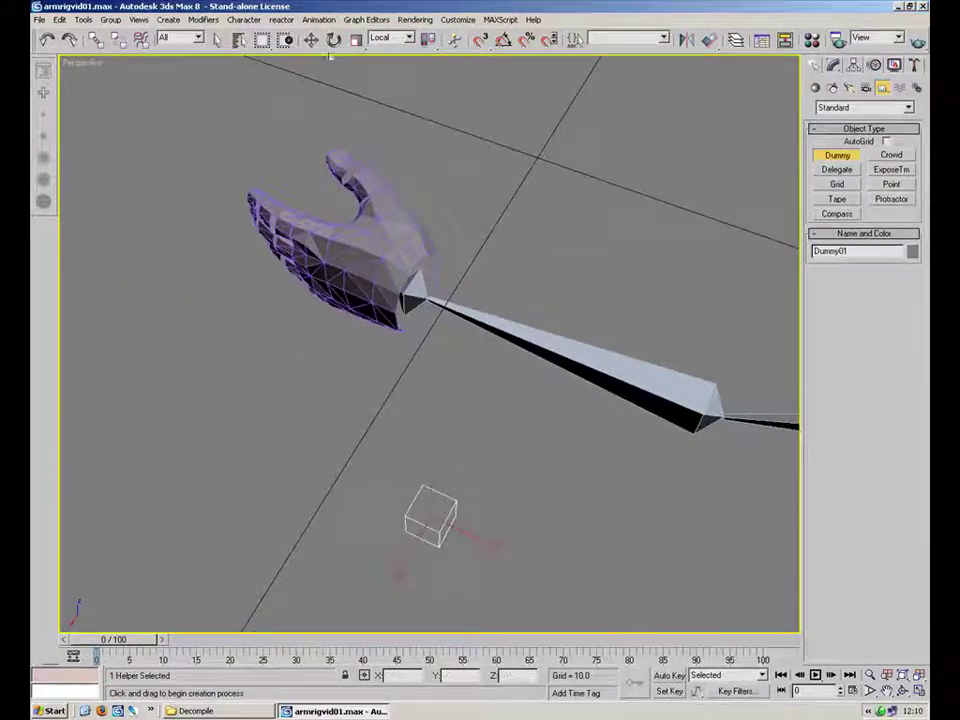
pyautogui.hotkey('alt', 'a')
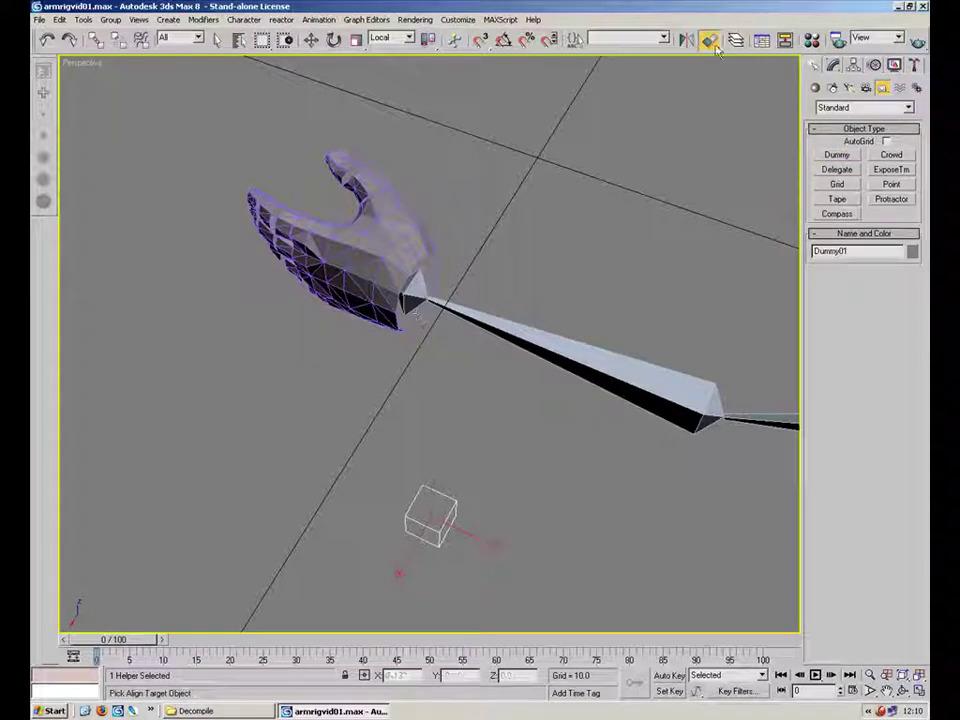
pyautogui.click(416, 300)
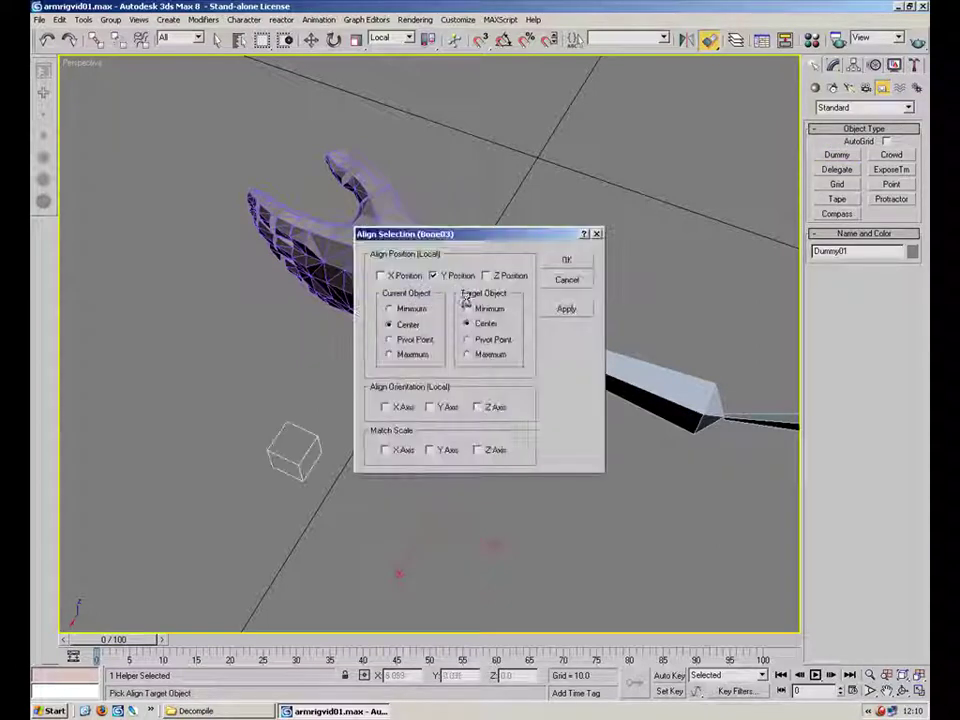
pyautogui.moveTo(496, 237); pyautogui.dragTo(692, 267)
pyautogui.click(578, 305)
pyautogui.click(683, 305)
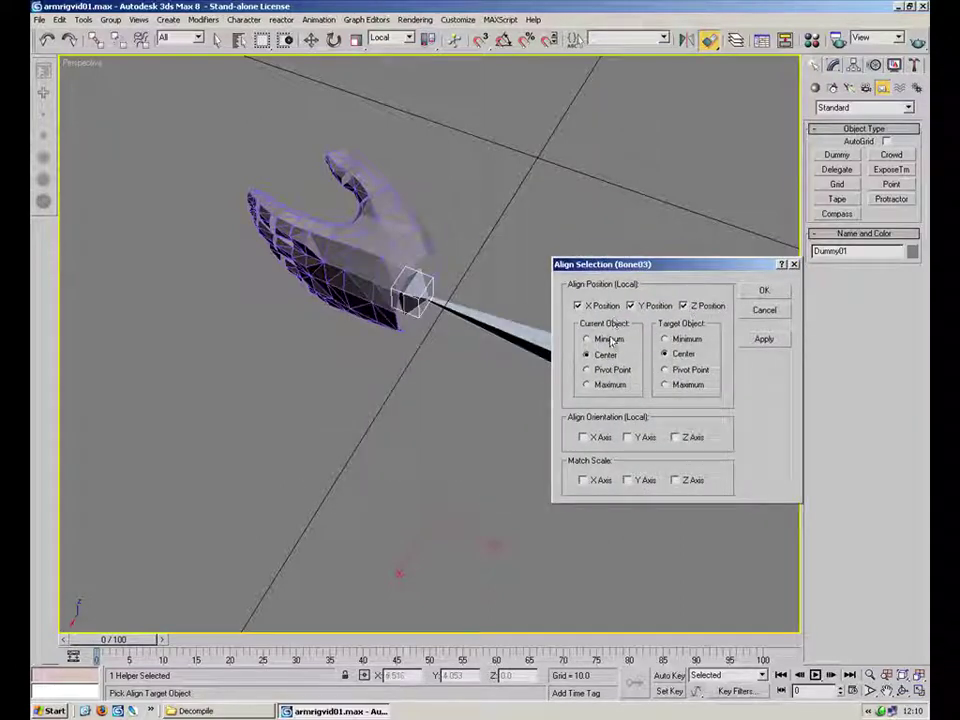
pyautogui.click(666, 370)
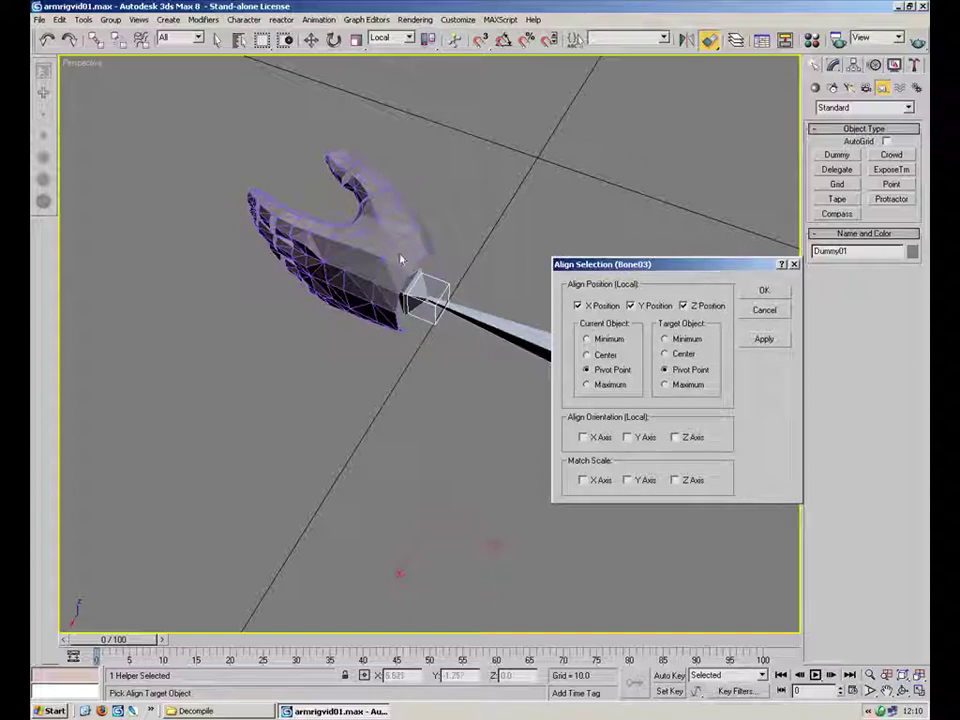
pyautogui.click(631, 305)
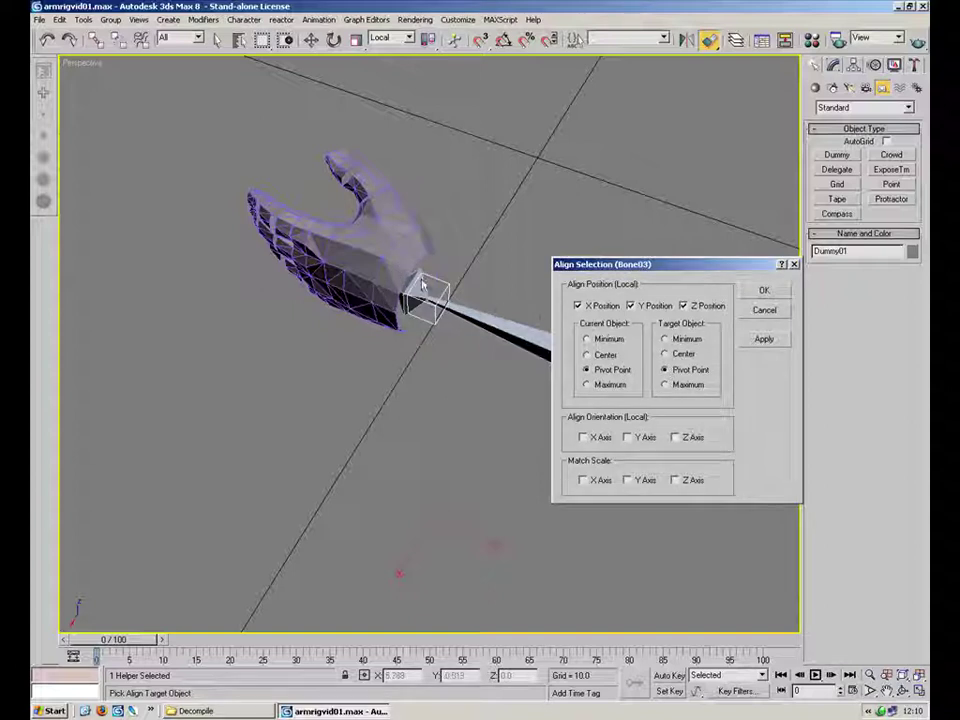
pyautogui.click(763, 291)
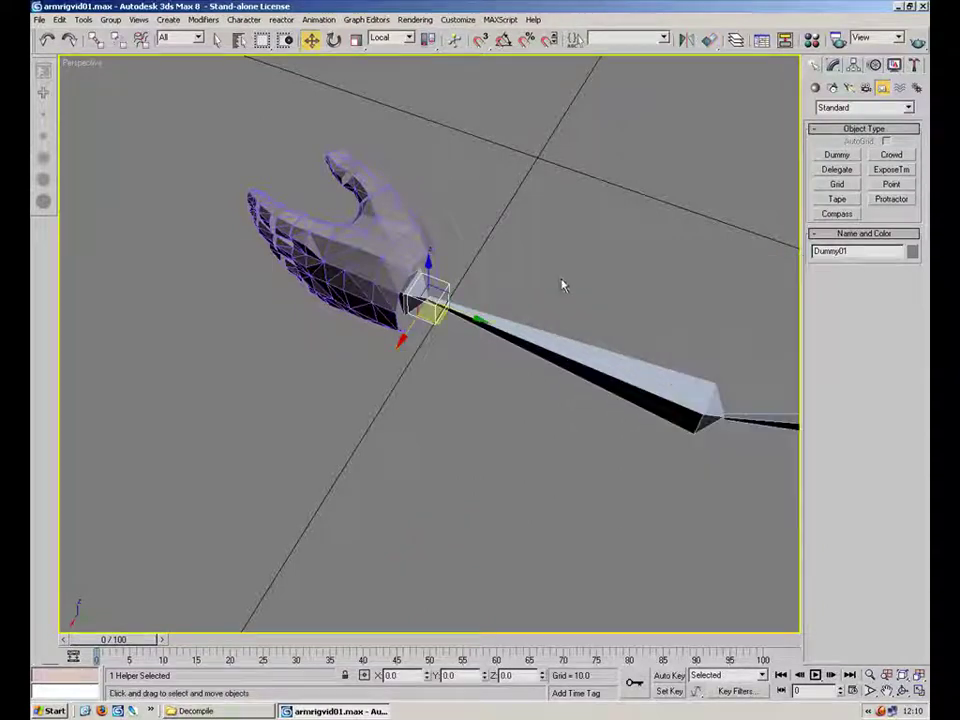
pyautogui.click(574, 285)
# - Delete the wrist end bone Bone03, keeping the dummy in its place
pyautogui.keyDown('alt'); pyautogui.moveTo(574, 285); pyautogui.dragTo(562, 268, button='middle'); pyautogui.keyUp('alt')
pyautogui.scroll(5, 465, 294)
pyautogui.moveTo(446, 123); pyautogui.dragTo(482, 309, button='middle')
pyautogui.scroll(1, 486, 307)
pyautogui.scroll(-1, 488, 260)
pyautogui.click(460, 276)
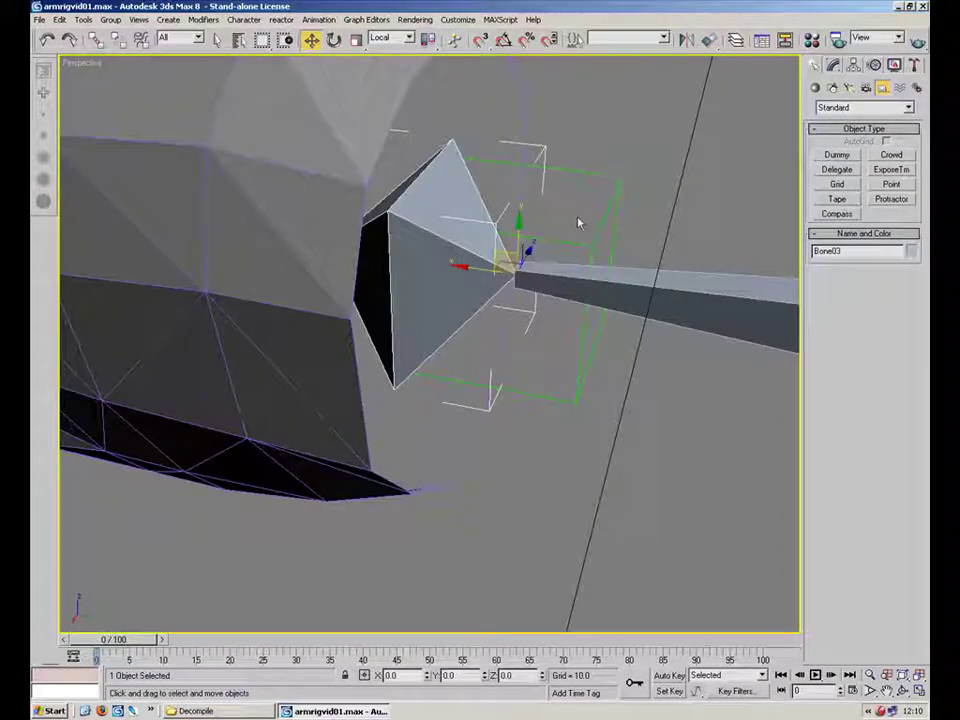
pyautogui.press('Delete')
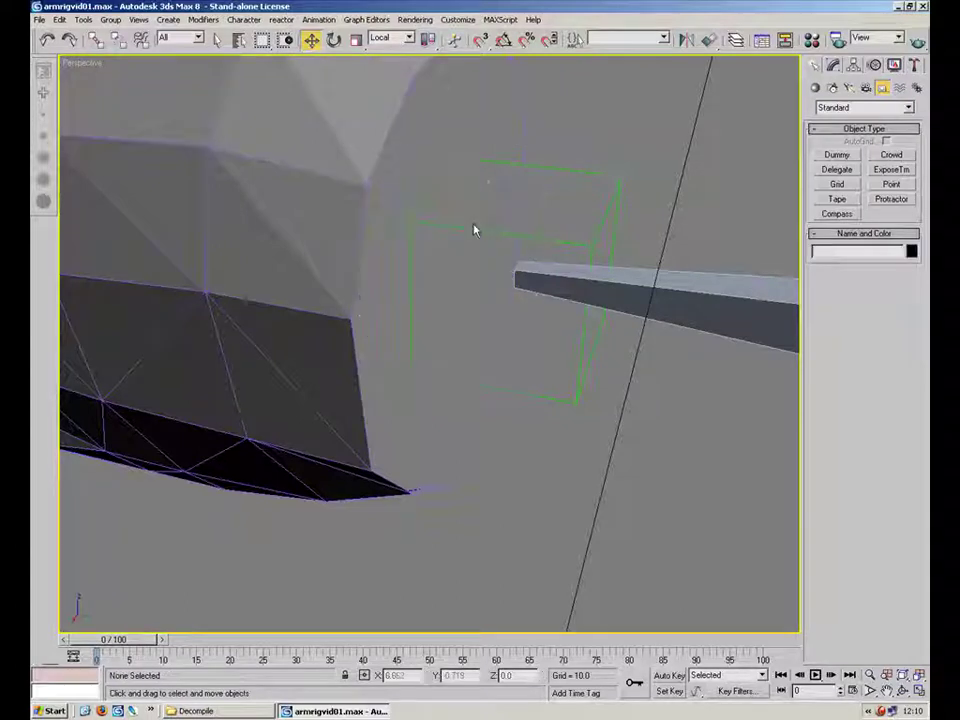
# - Link the wrist dummy to the forearm bone L.Lowarm.Bone as its parent
pyautogui.click(595, 243)
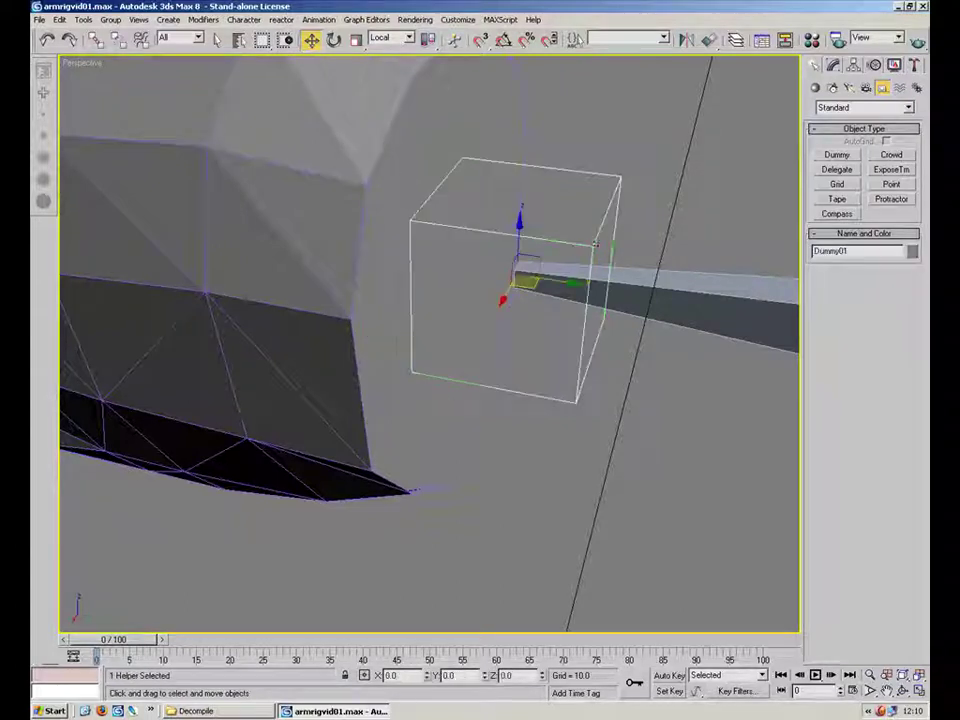
pyautogui.click(96, 39)
pyautogui.moveTo(597, 223); pyautogui.dragTo(711, 282)
pyautogui.moveTo(674, 250); pyautogui.dragTo(573, 282, button='middle')
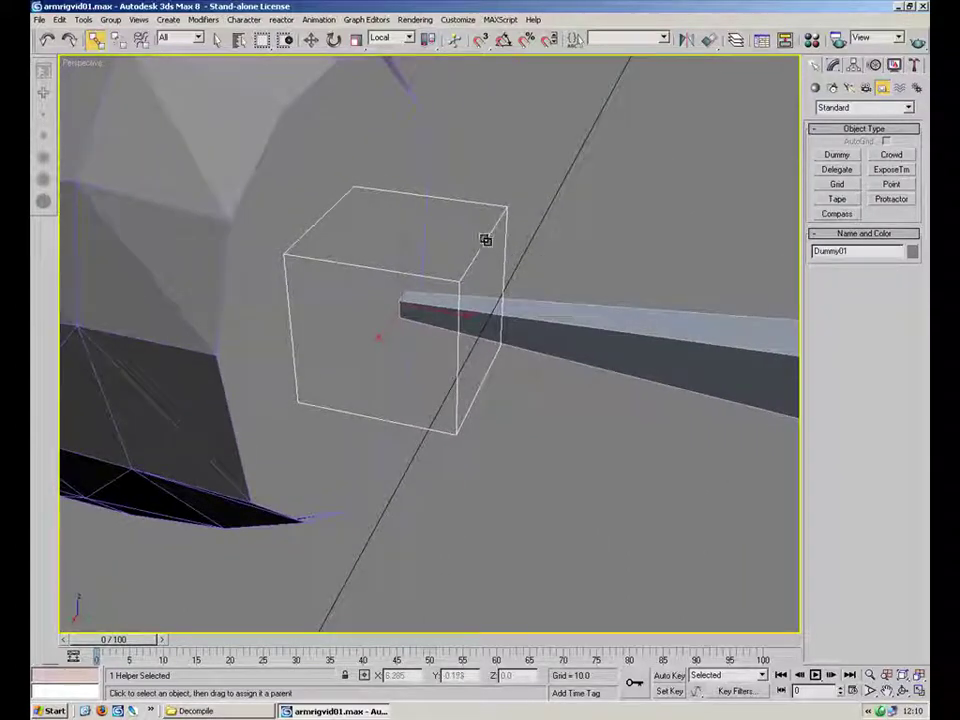
pyautogui.scroll(-4, 613, 388)
pyautogui.click(563, 279)
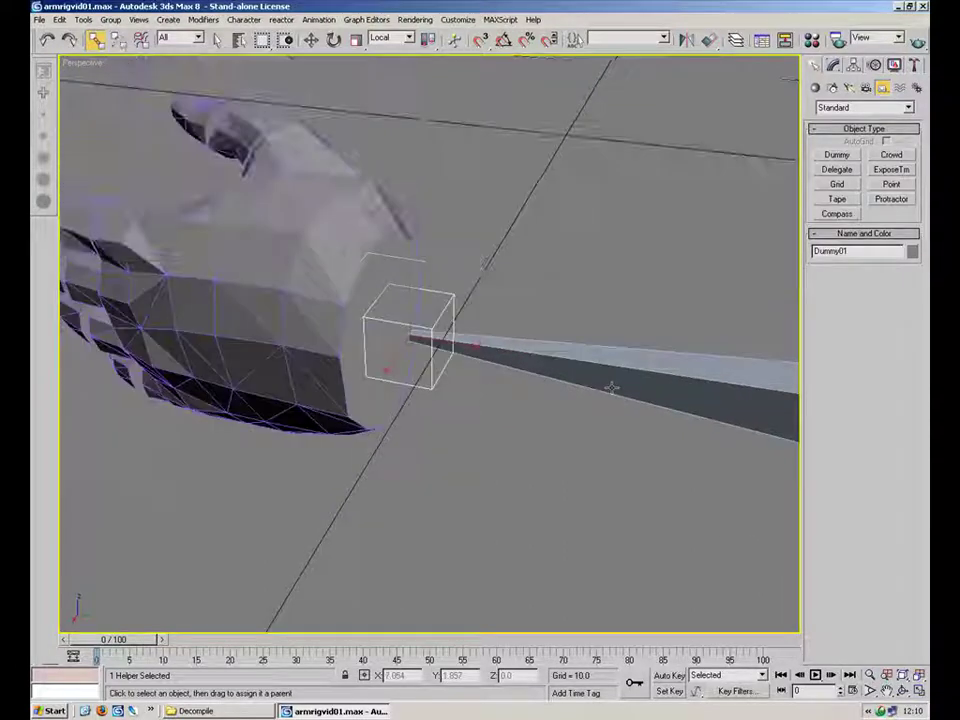
pyautogui.click(445, 325)
# - Test the link by moving the dummy and rotating the forearm bone, cancelling both transforms and clearing the selection
pyautogui.click(311, 39)
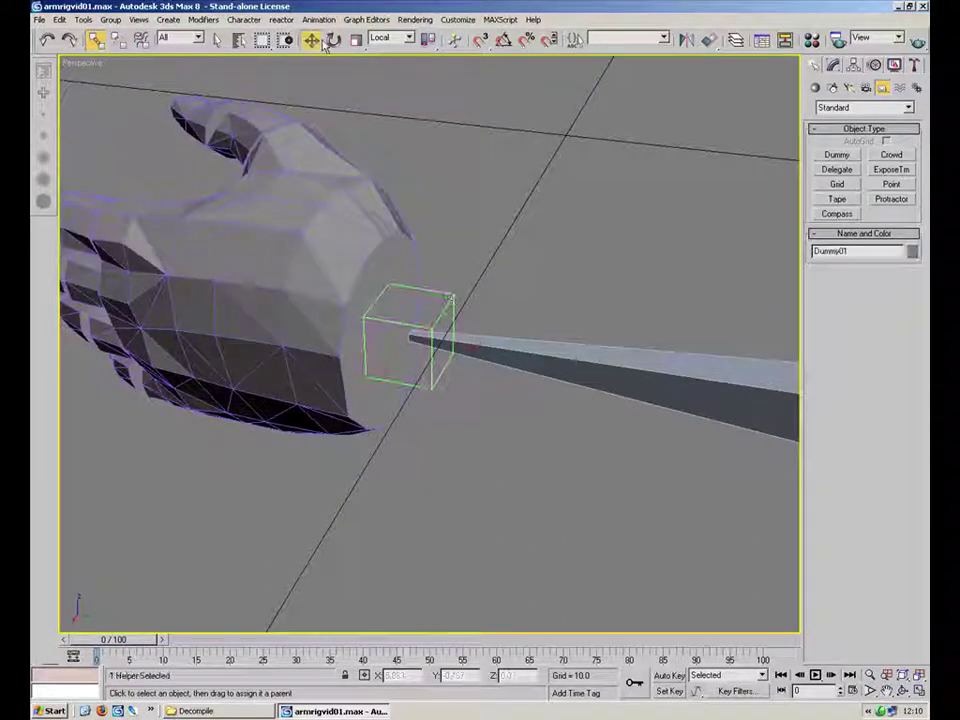
pyautogui.moveTo(426, 327); pyautogui.dragTo(462, 303)
pyautogui.rightClick(462, 303)
pyautogui.click(593, 352)
pyautogui.press('e')
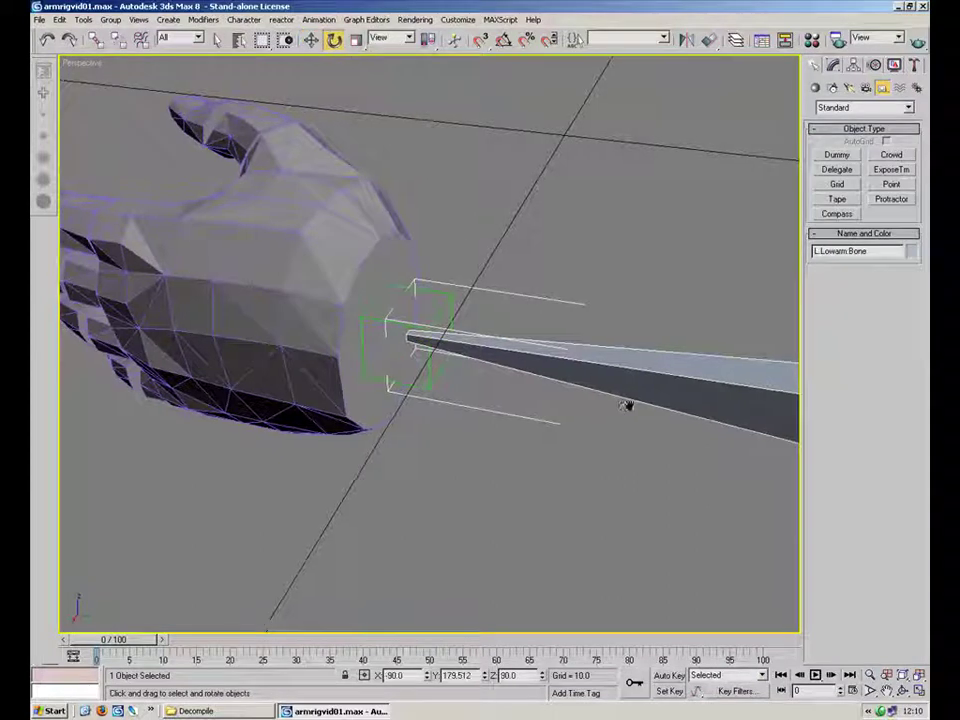
pyautogui.keyDown('alt'); pyautogui.moveTo(634, 407); pyautogui.dragTo(612, 411, button='middle'); pyautogui.keyUp('alt')
pyautogui.moveTo(756, 364); pyautogui.dragTo(768, 391)
pyautogui.rightClick(768, 391)
pyautogui.click(647, 281)
# - Add an IK Limb Solver running from the upper arm bone L.Uparm.Bone to the wrist dummy
pyautogui.keyDown('alt'); pyautogui.moveTo(409, 291); pyautogui.dragTo(475, 278, button='middle'); pyautogui.keyUp('alt')
pyautogui.scroll(3, 540, 344)
pyautogui.scroll(-4, 463, 246)
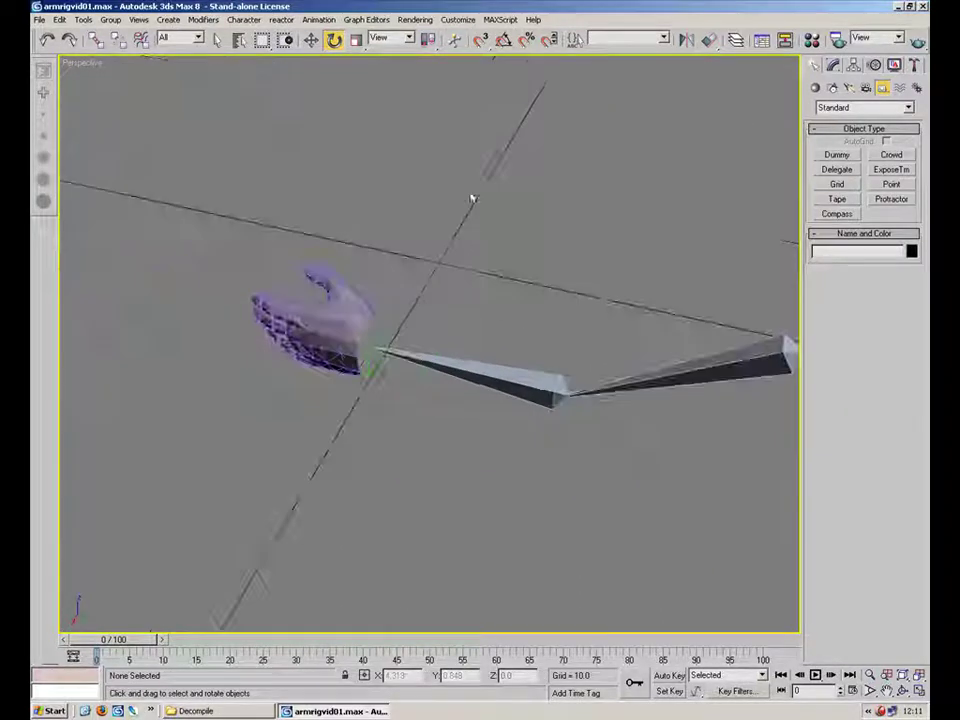
pyautogui.click(318, 18)
pyautogui.moveTo(335, 32)
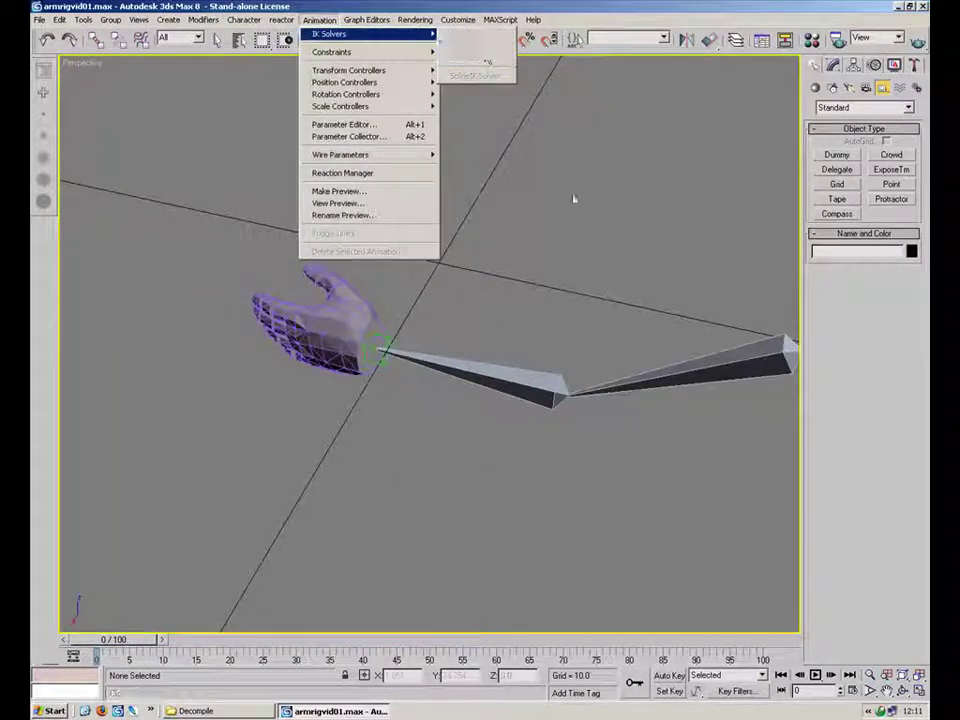
pyautogui.click(467, 77)
pyautogui.click(767, 350)
pyautogui.keyDown('alt'); pyautogui.moveTo(632, 311); pyautogui.dragTo(748, 323, button='middle'); pyautogui.keyUp('alt')
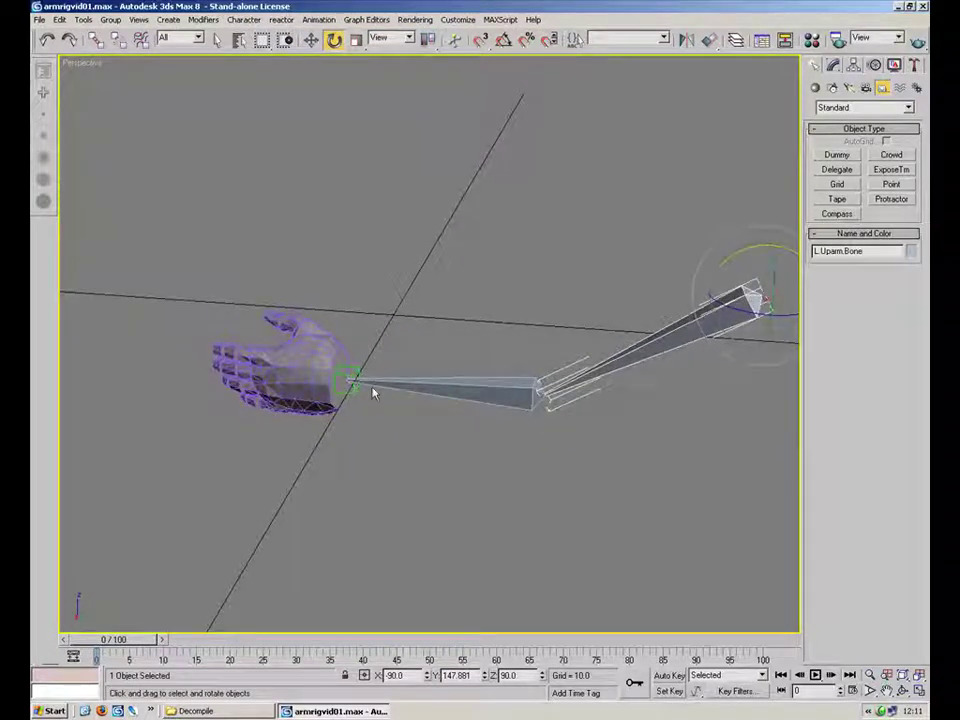
pyautogui.click(316, 21)
pyautogui.moveTo(360, 33)
pyautogui.click(488, 58)
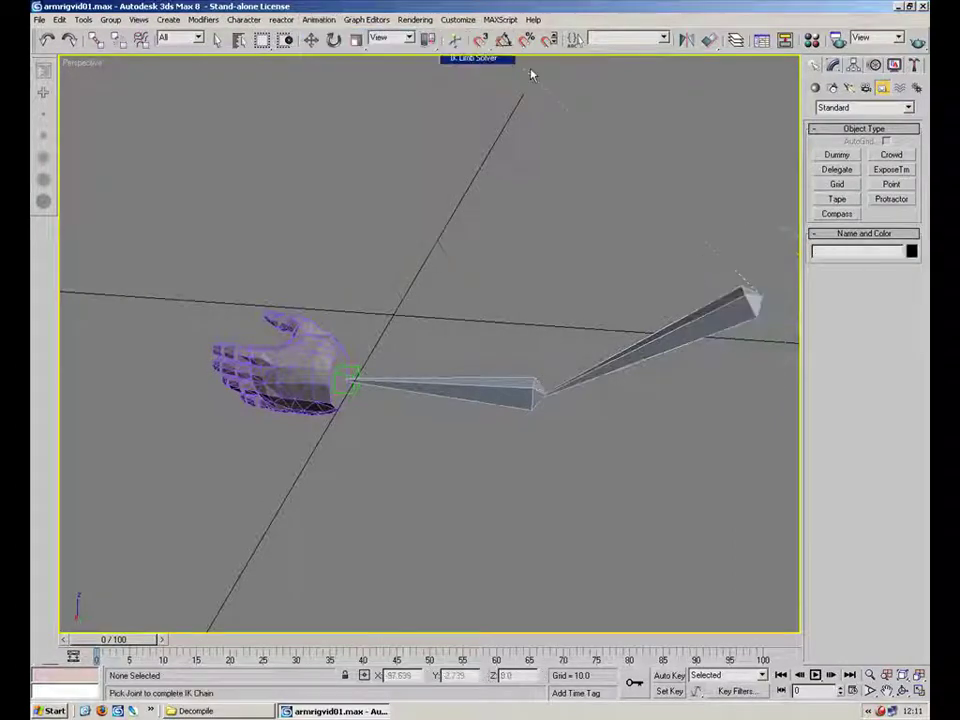
pyautogui.click(350, 379)
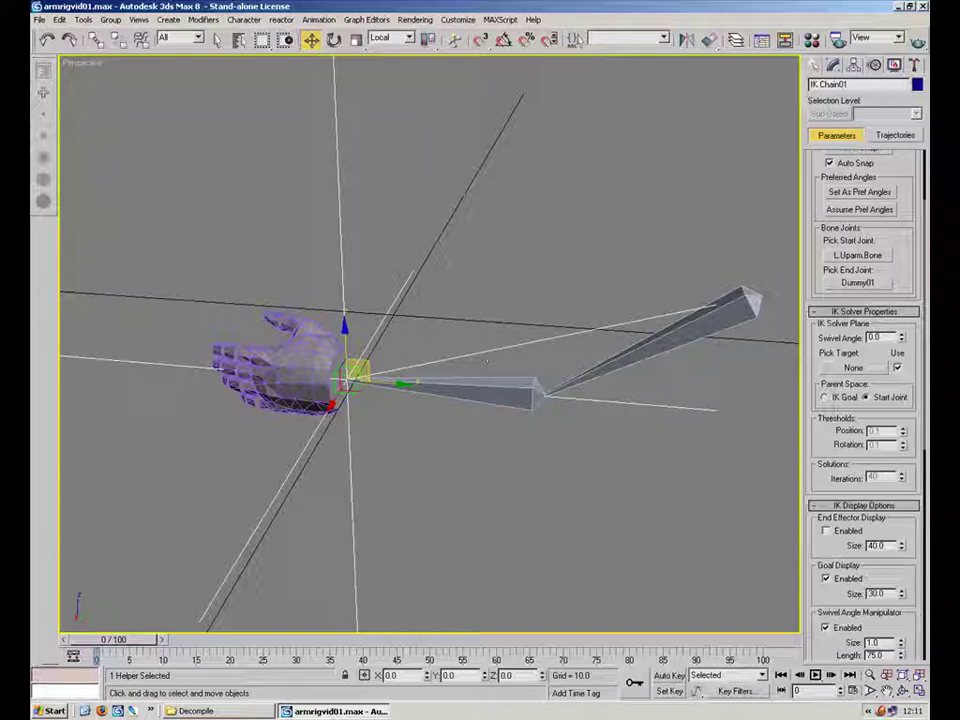
# - Test the arm's IK by moving the goal at the wrist, and revert every move
pyautogui.moveTo(366, 366)
pyautogui.mouseDown()
pyautogui.moveTo(438, 331)
pyautogui.moveTo(385, 381)
pyautogui.moveTo(406, 373)
pyautogui.moveTo(374, 366)
pyautogui.mouseUp()
pyautogui.rightClick(374, 366)
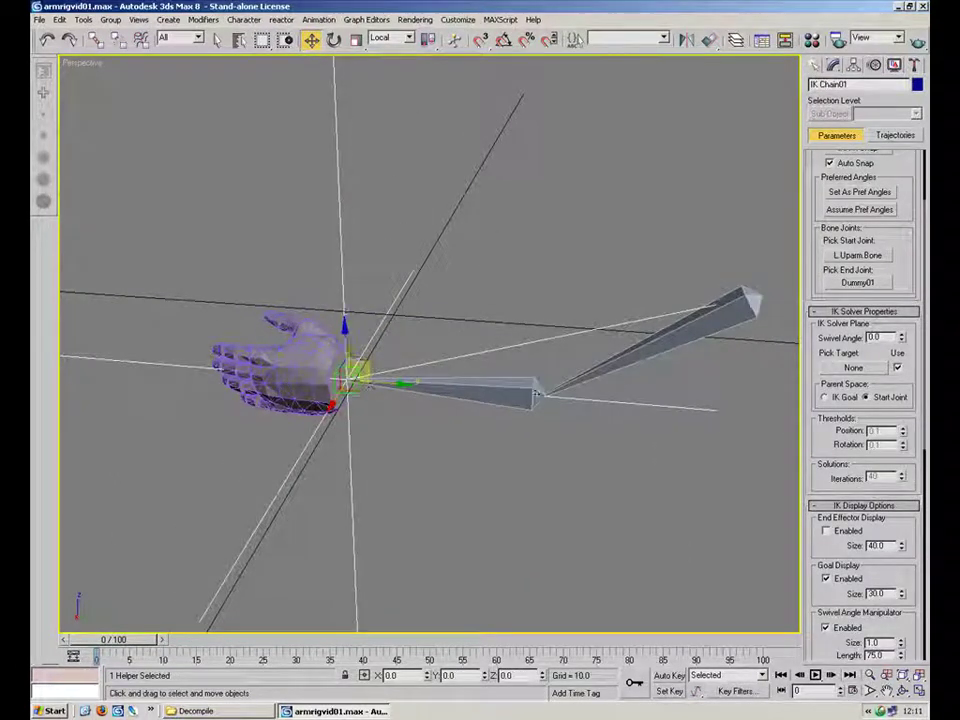
pyautogui.moveTo(514, 388)
pyautogui.keyDown('alt'); pyautogui.mouseDown(button='middle')
pyautogui.moveTo(534, 360)
pyautogui.moveTo(521, 373)
pyautogui.mouseUp(button='middle'); pyautogui.keyUp('alt')
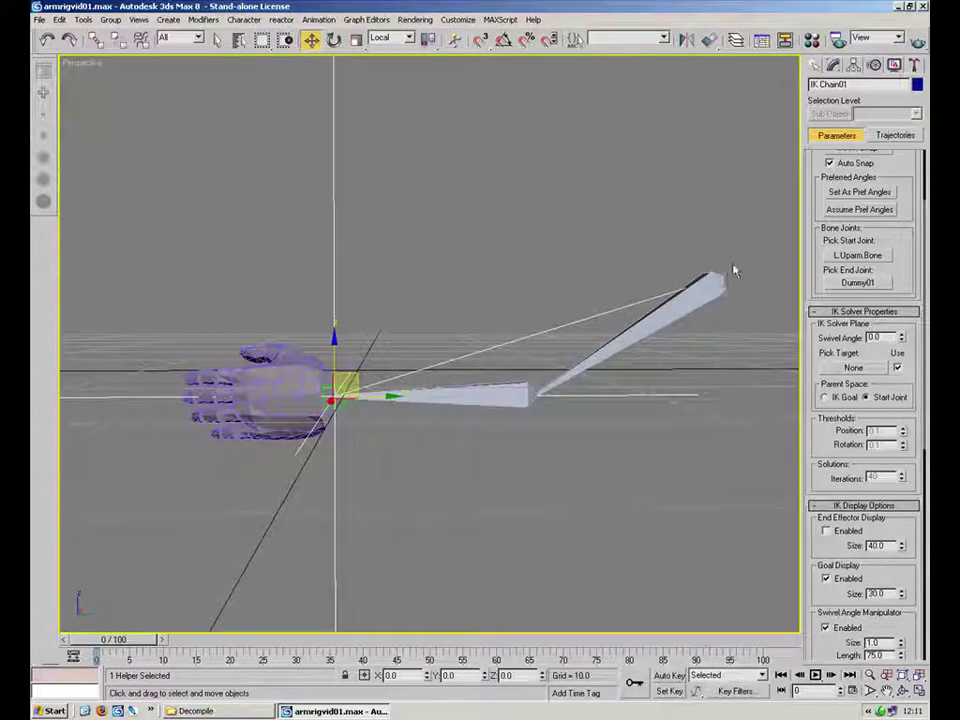
pyautogui.moveTo(350, 362)
pyautogui.mouseDown()
pyautogui.moveTo(398, 281)
pyautogui.moveTo(628, 266)
pyautogui.moveTo(442, 309)
pyautogui.moveTo(660, 250)
pyautogui.moveTo(441, 270)
pyautogui.moveTo(591, 275)
pyautogui.moveTo(345, 380)
pyautogui.mouseUp()
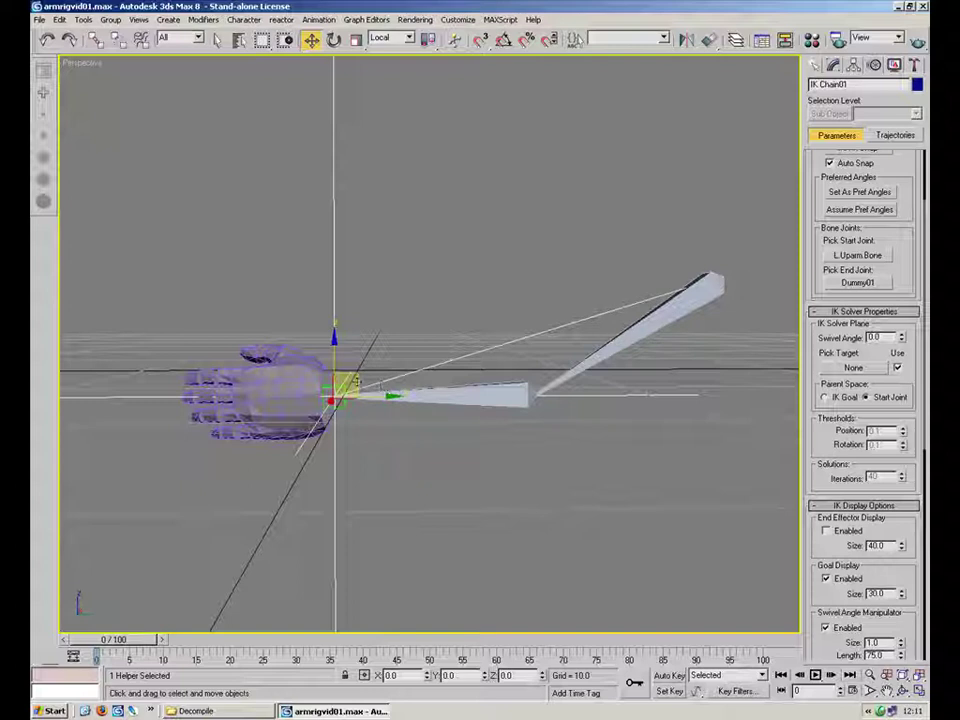
pyautogui.moveTo(348, 380); pyautogui.dragTo(385, 278)
pyautogui.rightClick(385, 278)
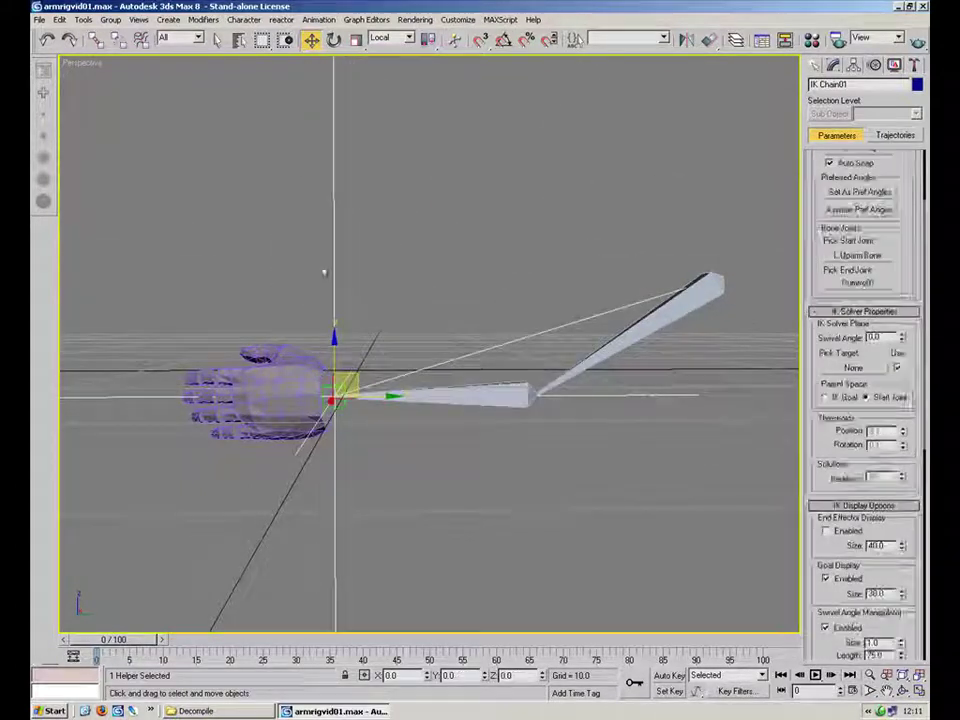
pyautogui.moveTo(471, 184); pyautogui.dragTo(360, 240)
pyautogui.hotkey('ctrl', 'z')
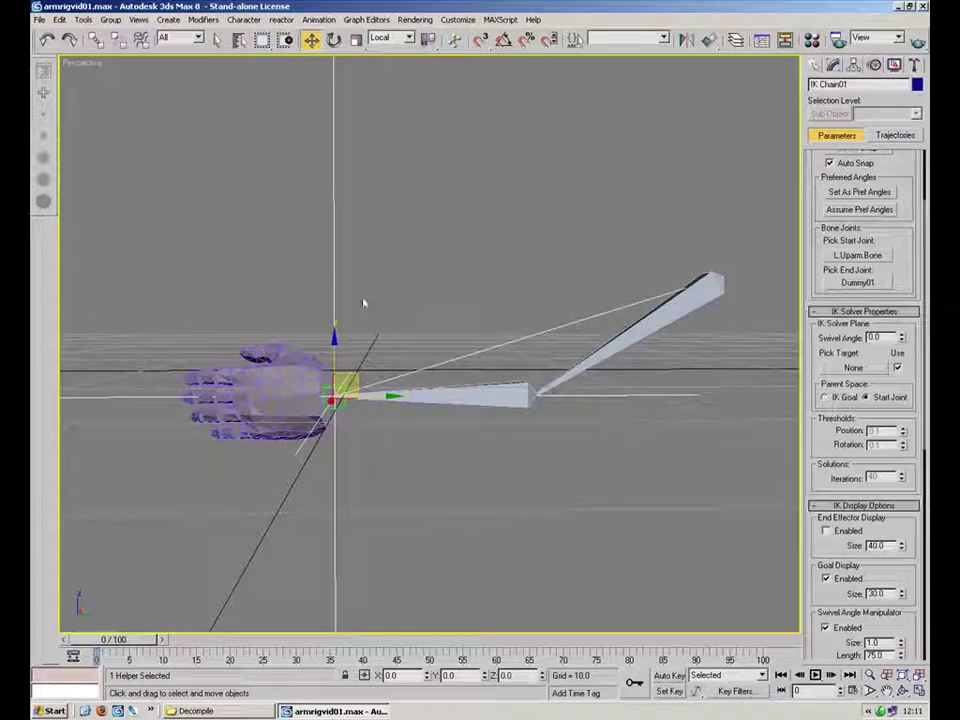
# - Set the IK goal's display size to 5, leaving its goal display enabled
pyautogui.scroll(-5, 826, 466)
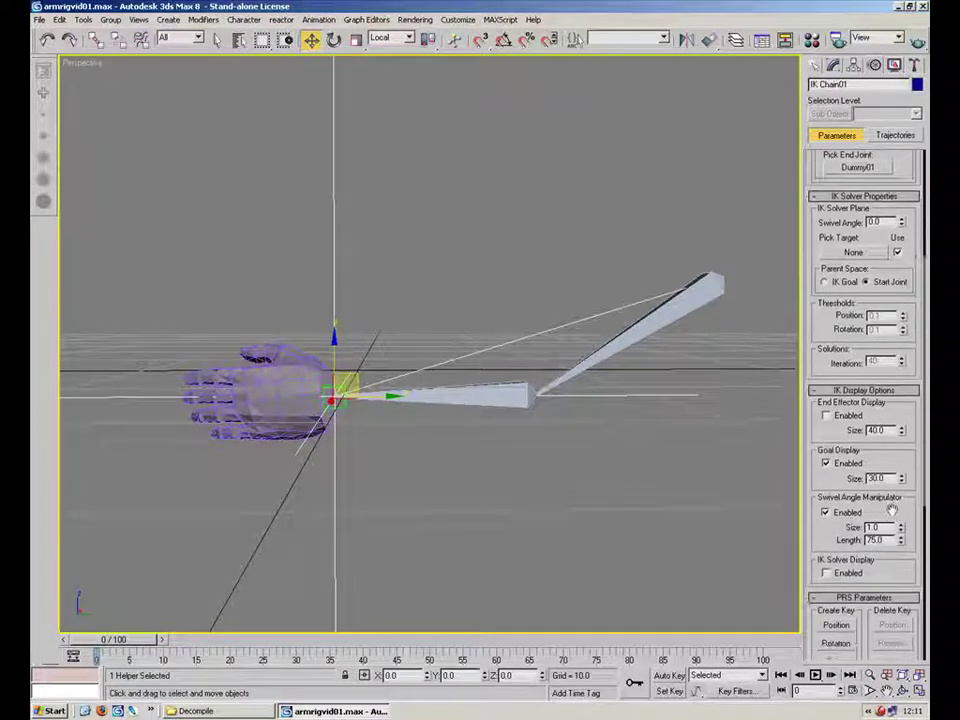
pyautogui.click(826, 461)
pyautogui.click(828, 463)
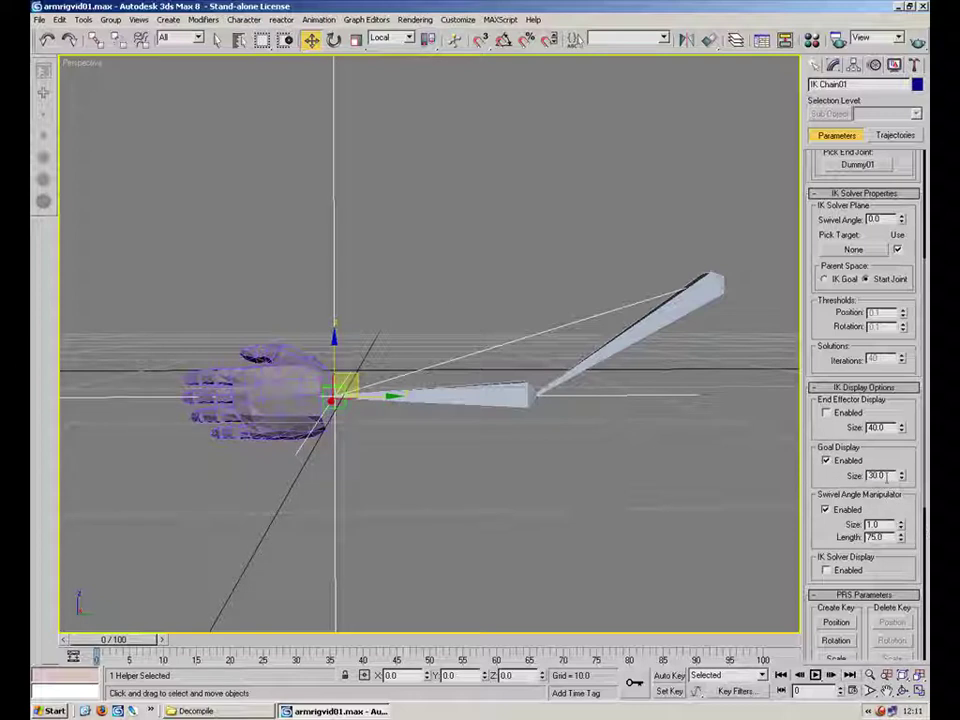
pyautogui.write('10')
pyautogui.keyDown('alt'); pyautogui.moveTo(457, 242); pyautogui.dragTo(761, 411, button='middle'); pyautogui.keyUp('alt')
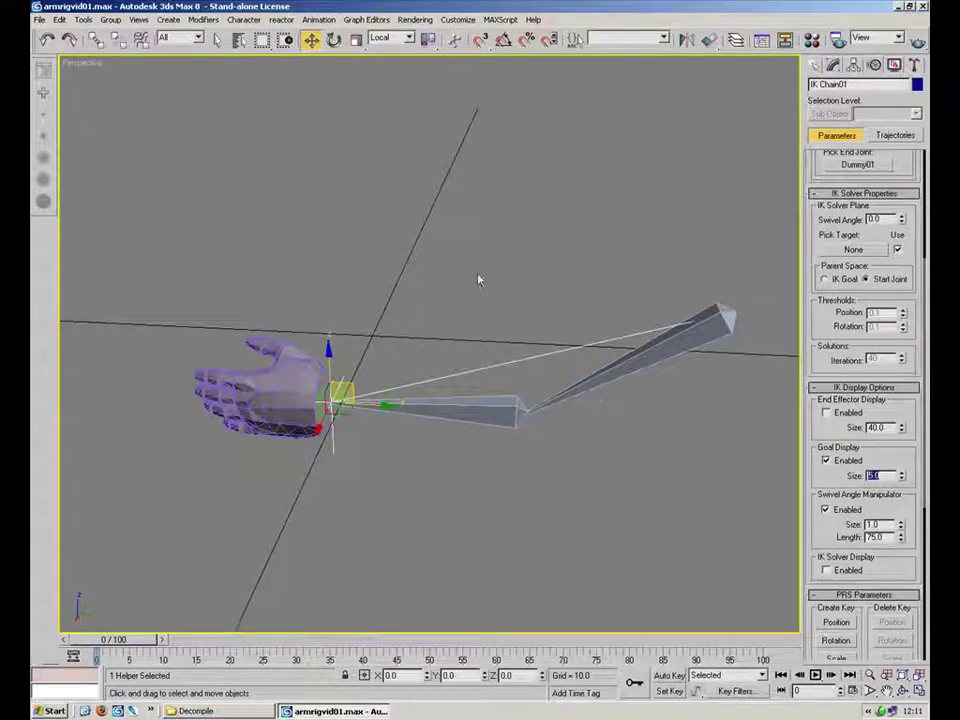
# - Examine the wrist up close, switching the selection between the dummy and the IK goal
pyautogui.click(435, 439)
pyautogui.scroll(4, 466, 364)
pyautogui.click(361, 338)
pyautogui.keyDown('alt'); pyautogui.moveTo(441, 388); pyautogui.dragTo(467, 407, button='middle'); pyautogui.keyUp('alt')
pyautogui.scroll(3, 467, 407)
pyautogui.keyDown('alt'); pyautogui.moveTo(491, 454); pyautogui.dragTo(553, 259, button='middle'); pyautogui.keyUp('alt')
pyautogui.click(497, 290)
pyautogui.click(477, 296)
pyautogui.click(422, 240)
pyautogui.click(426, 236)
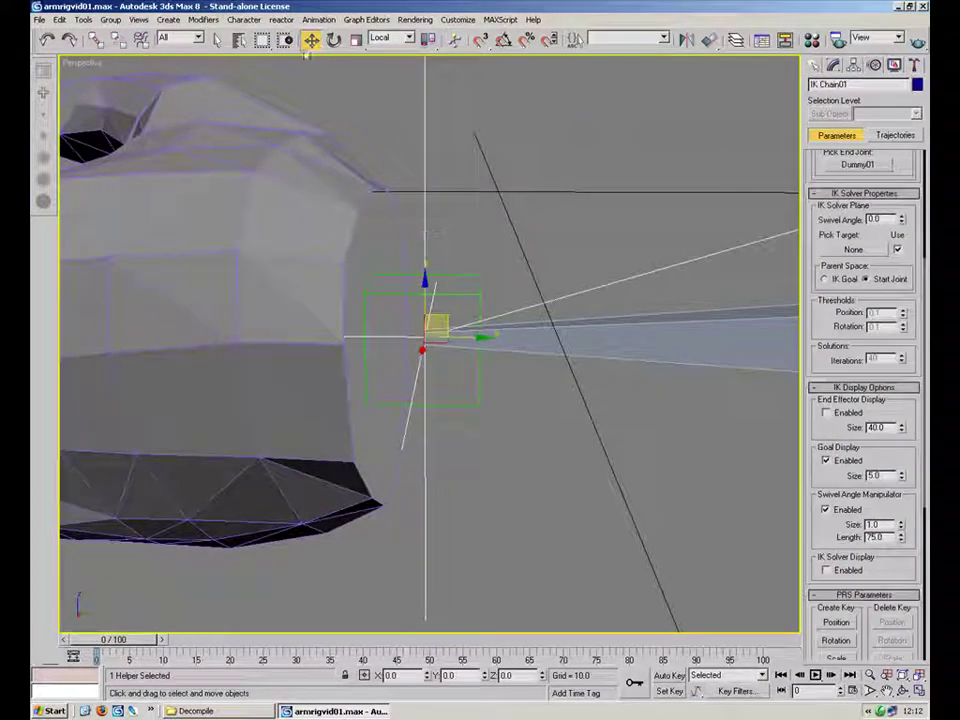
# - Test the arm's response by moving the wrist's IK goal, cancelling every move
pyautogui.click(480, 300)
pyautogui.moveTo(446, 322); pyautogui.dragTo(504, 311)
pyautogui.rightClick(448, 284)
pyautogui.click(424, 228)
pyautogui.rightClick(504, 311)
pyautogui.keyDown('alt'); pyautogui.moveTo(504, 311); pyautogui.dragTo(524, 303, button='middle'); pyautogui.keyUp('alt')
pyautogui.scroll(-3, 524, 303)
pyautogui.moveTo(437, 328); pyautogui.dragTo(539, 289)
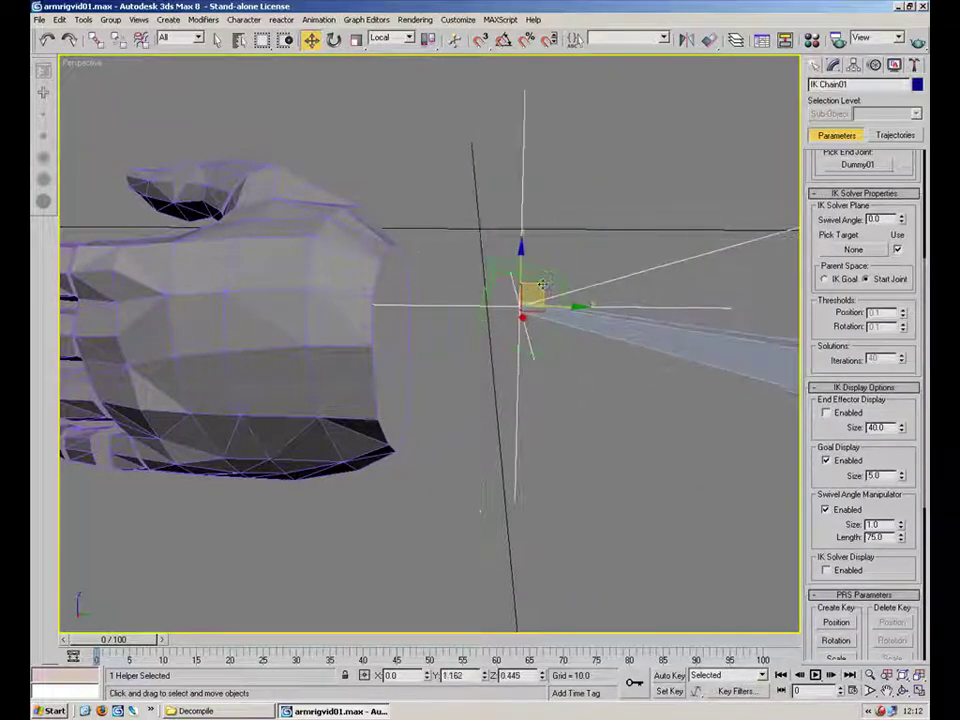
pyautogui.rightClick(539, 289)
pyautogui.click(572, 213)
pyautogui.click(433, 330)
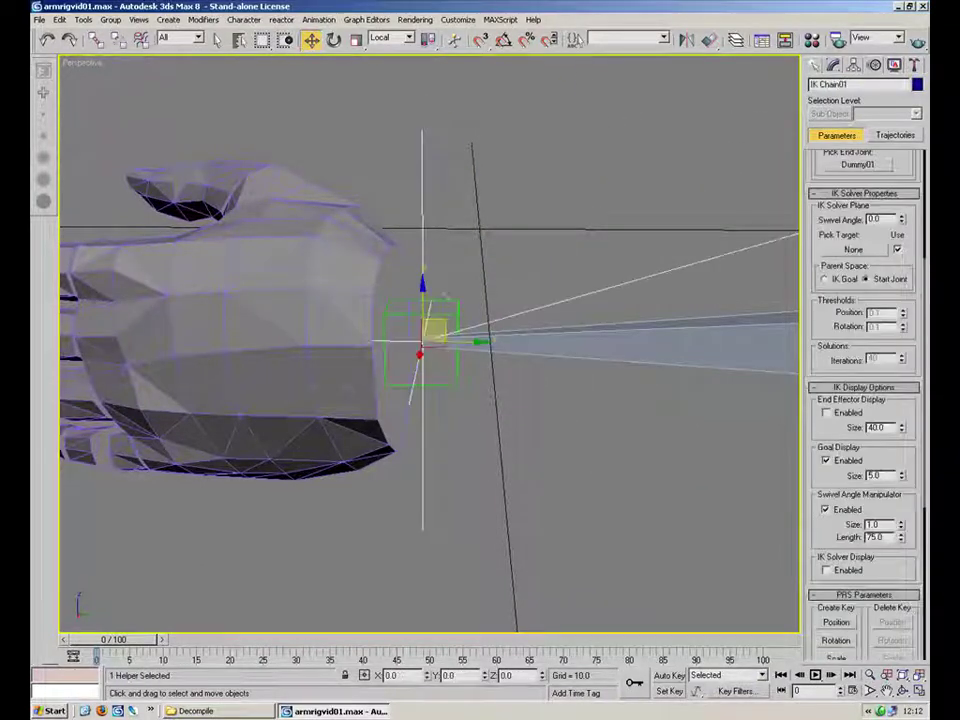
# - Try rotating the IK goal at the wrist, and cancel the rotation
pyautogui.click(334, 41)
pyautogui.moveTo(450, 352); pyautogui.dragTo(507, 365)
pyautogui.rightClick(386, 348)
pyautogui.click(383, 344)
pyautogui.rightClick(507, 365)
pyautogui.click(463, 315)
pyautogui.click(459, 316)
# - Link the hand mesh to the wrist dummy, test the link by rotating the dummy, and undo the changes
pyautogui.click(317, 317)
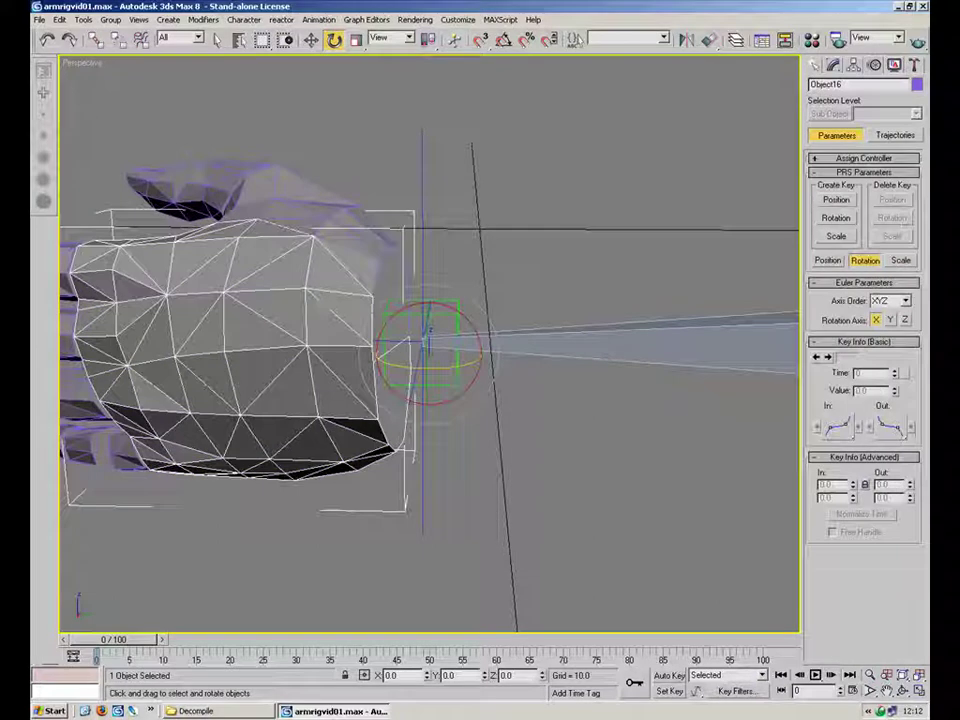
pyautogui.click(95, 40)
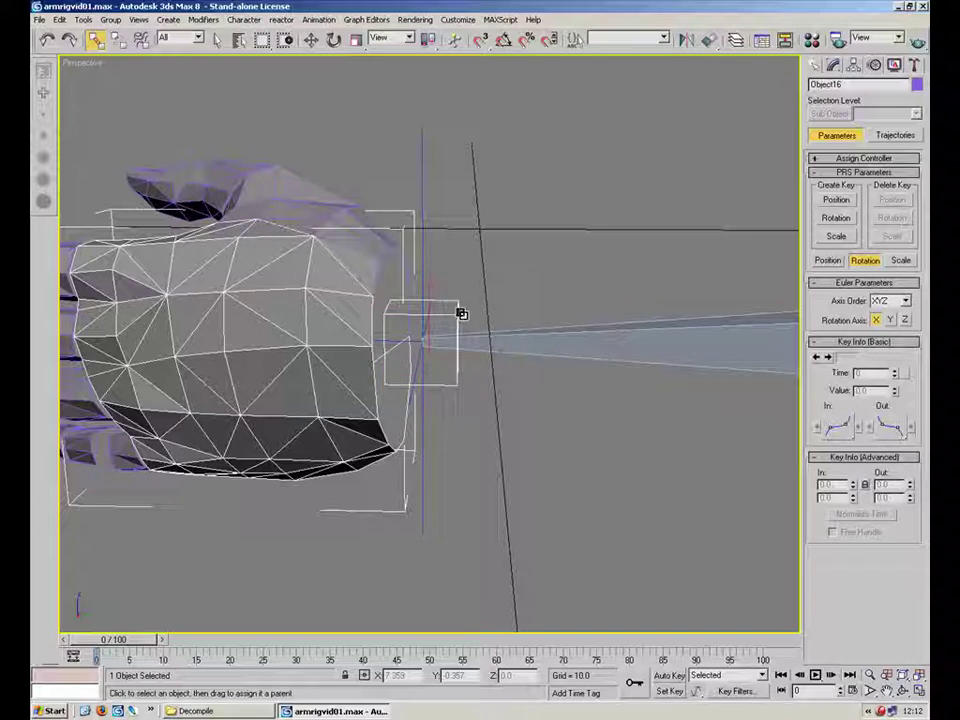
pyautogui.click(457, 325)
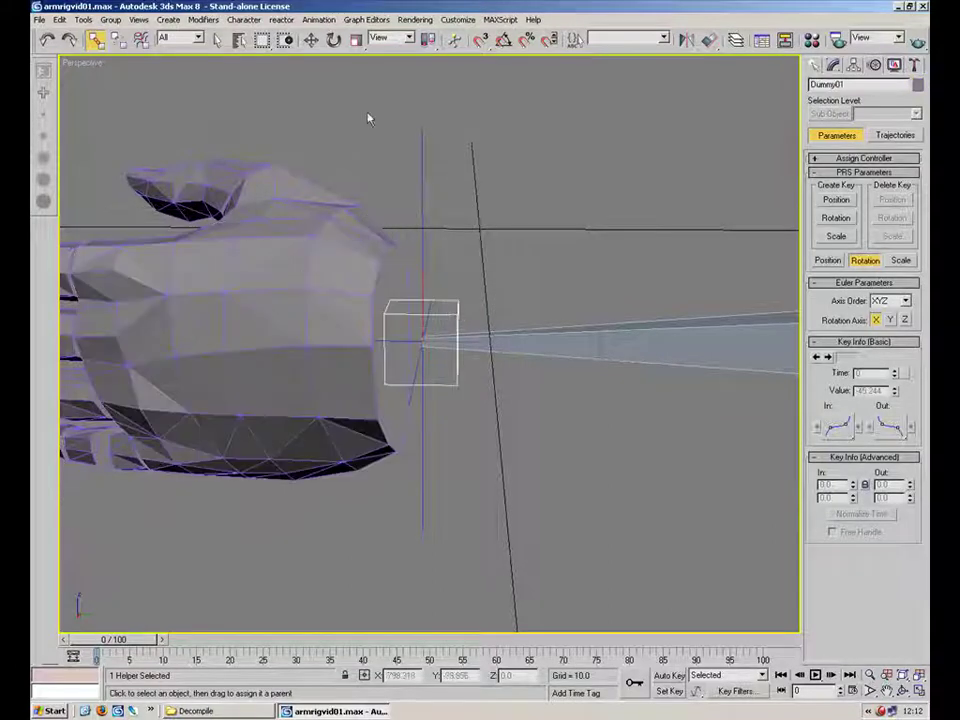
pyautogui.click(335, 41)
pyautogui.moveTo(437, 343); pyautogui.dragTo(412, 398)
pyautogui.hotkey('ctrl', 'z')
pyautogui.hotkey('ctrl', 'z')
pyautogui.hotkey('ctrl', 'z')
pyautogui.hotkey('ctrl', 'z')
# - Link the hand mesh Object16 to the wrist dummy Dummy01 as its parent
pyautogui.click(618, 228)
pyautogui.click(284, 424)
pyautogui.click(425, 465)
pyautogui.click(297, 304)
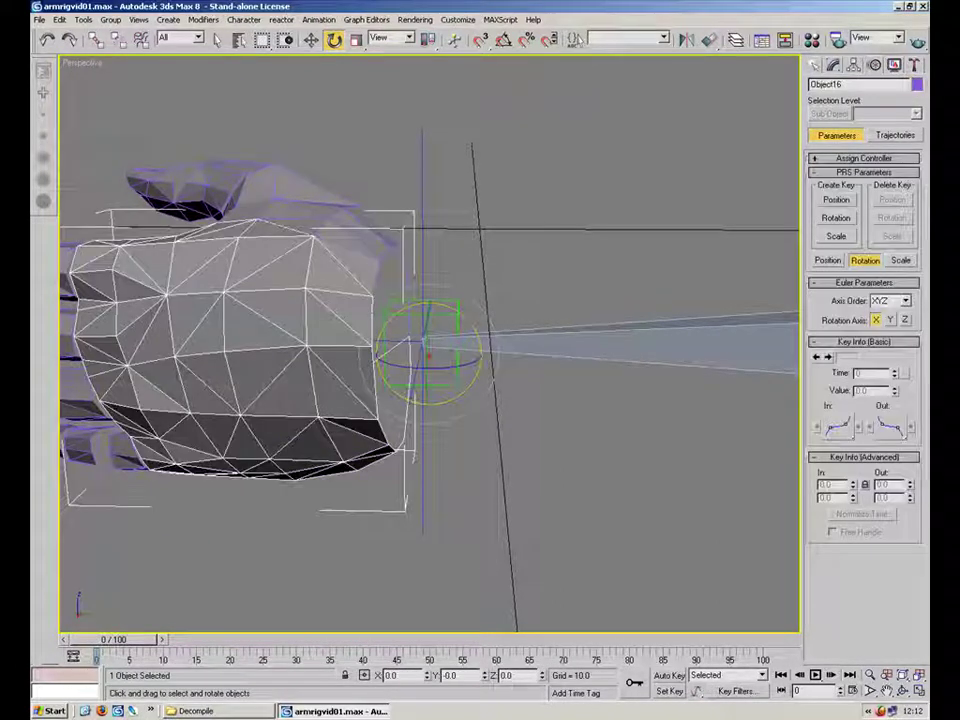
pyautogui.click(95, 39)
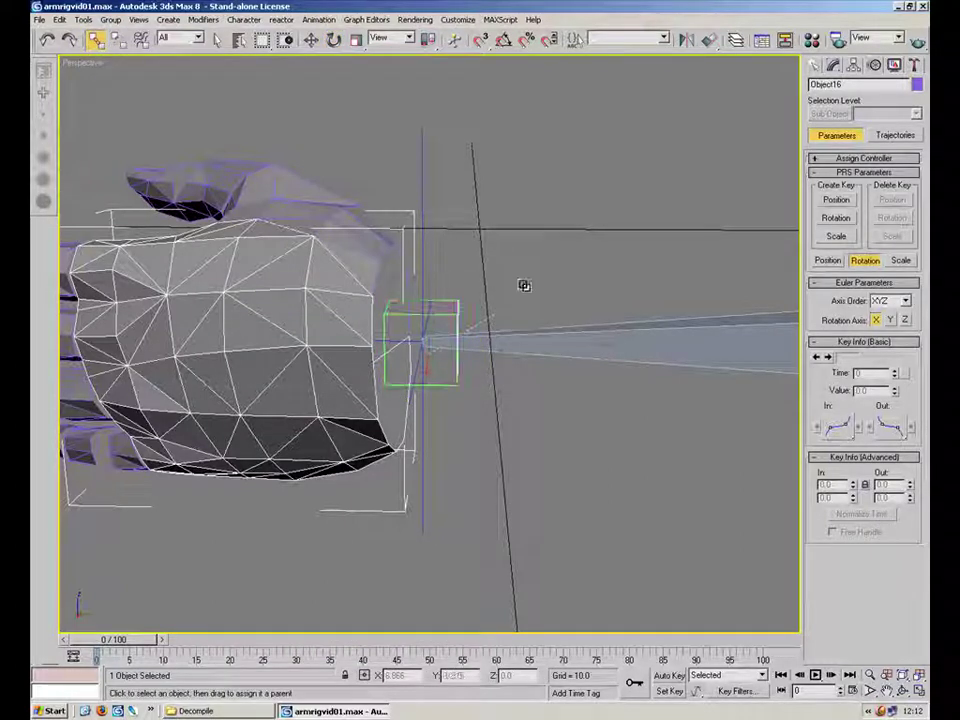
pyautogui.click(452, 326)
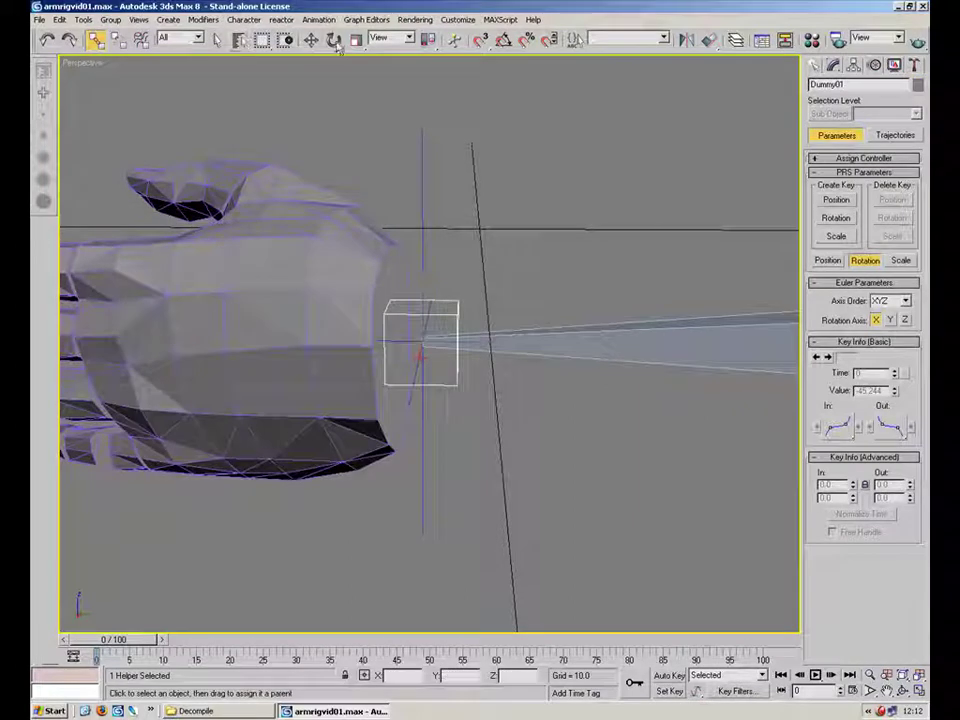
# - Test the linked hand by rotating the wrist dummy and moving the IK goal, reverting the transforms and clearing the selection
pyautogui.click(334, 39)
pyautogui.moveTo(443, 339); pyautogui.dragTo(436, 336)
pyautogui.click(422, 240)
pyautogui.click(420, 214)
pyautogui.press('w')
pyautogui.moveTo(445, 326); pyautogui.dragTo(529, 216)
pyautogui.rightClick(445, 323)
pyautogui.scroll(-5, 445, 323)
pyautogui.rightClick(529, 216)
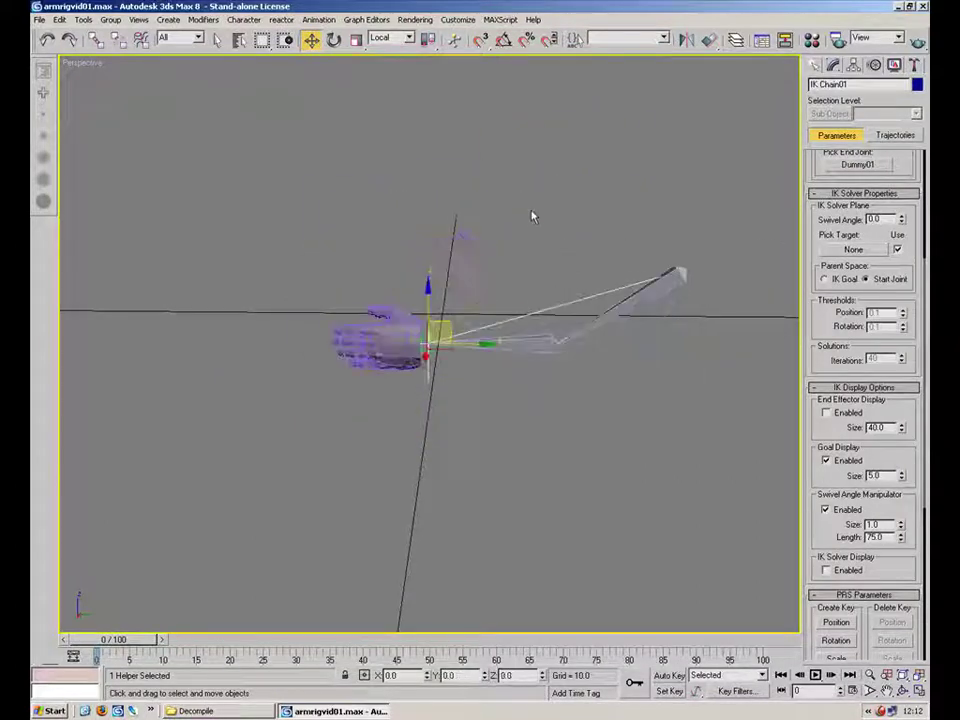
pyautogui.click(531, 220)
# - Start the Circle spline tool near the wrist and set the new object's colour to dark red
pyautogui.keyDown('alt'); pyautogui.moveTo(544, 274); pyautogui.dragTo(545, 306, button='middle'); pyautogui.keyUp('alt')
pyautogui.scroll(8, 527, 364)
pyautogui.click(814, 65)
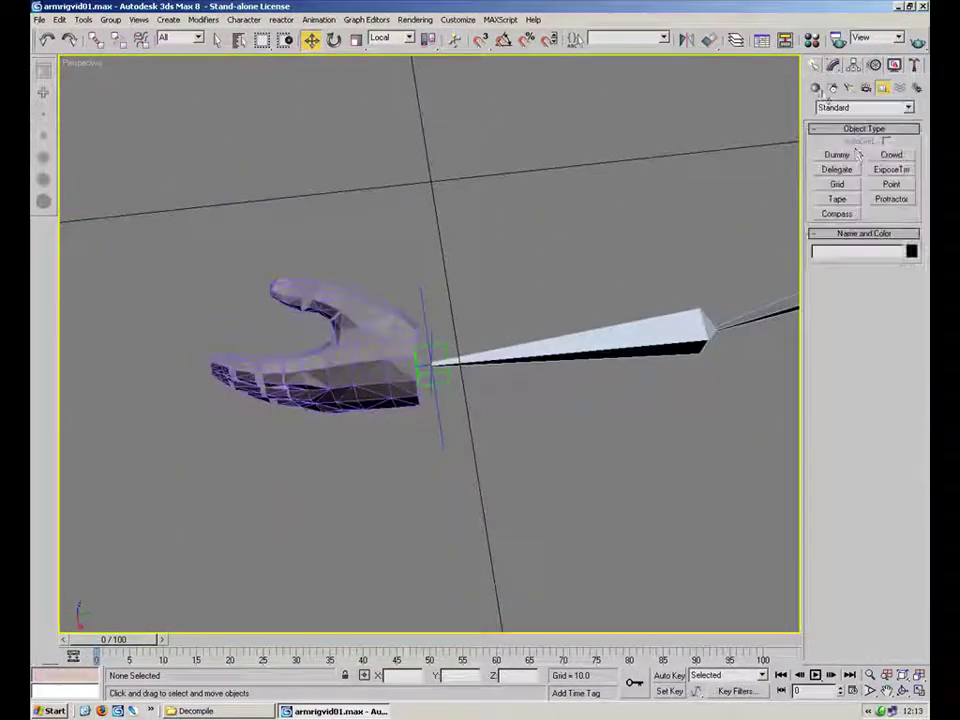
pyautogui.click(833, 88)
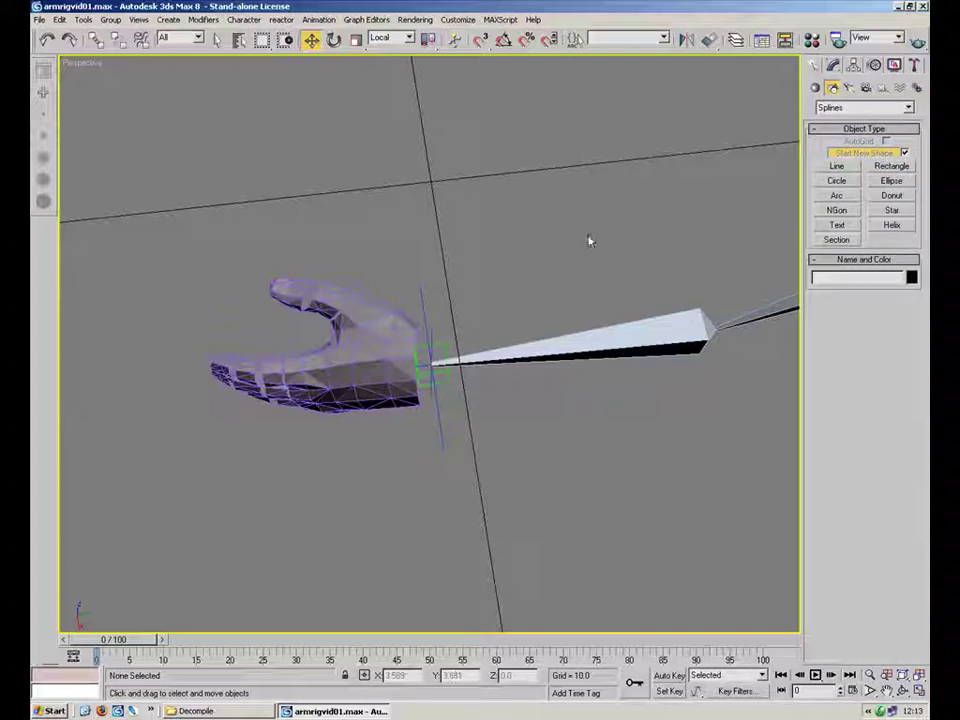
pyautogui.click(838, 181)
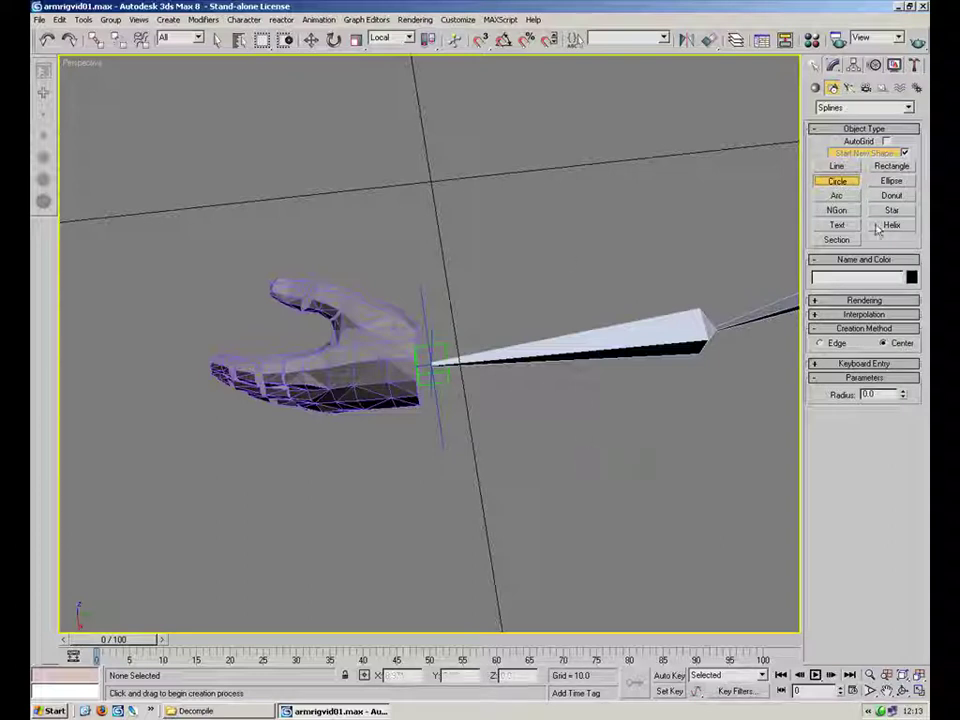
pyautogui.click(911, 277)
pyautogui.click(452, 315)
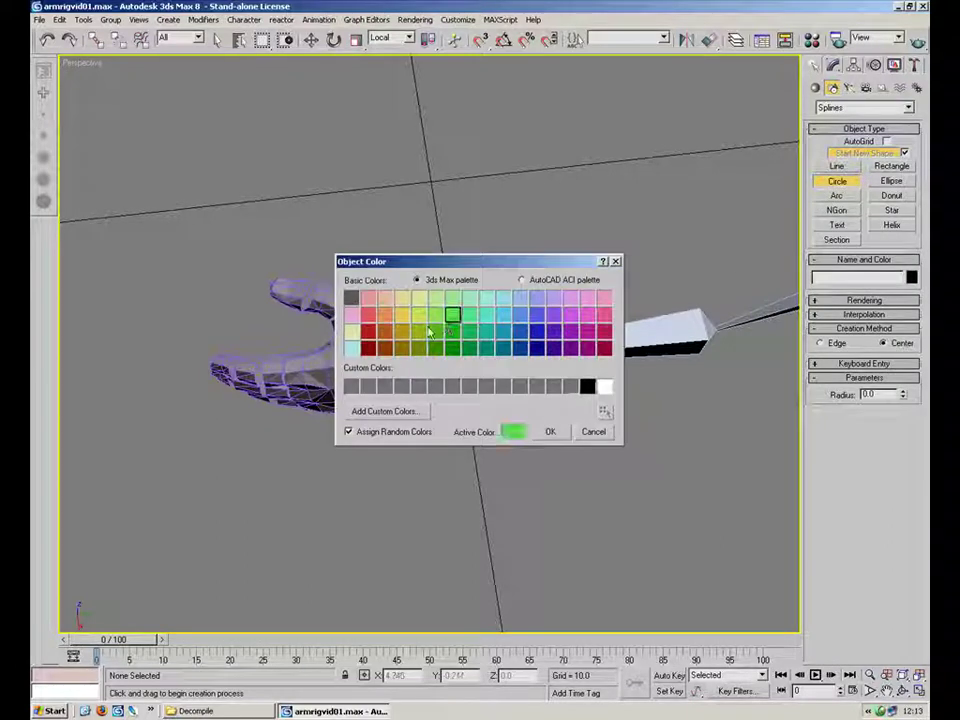
pyautogui.click(369, 333)
pyautogui.click(550, 431)
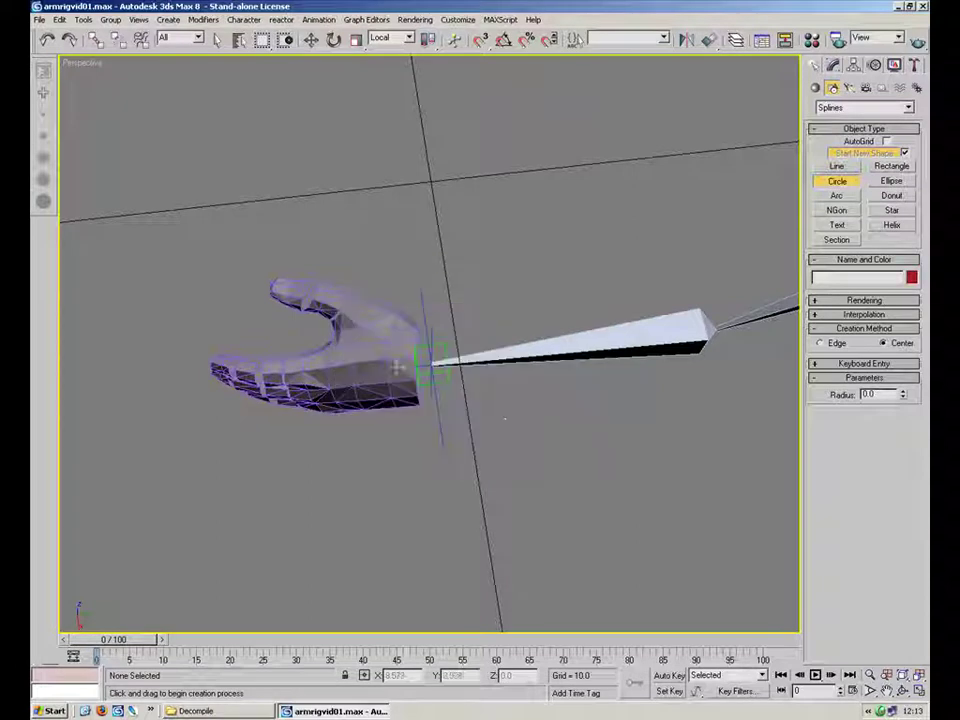
pyautogui.moveTo(552, 404); pyautogui.dragTo(540, 341, button='middle')
pyautogui.moveTo(517, 428); pyautogui.dragTo(491, 454)
pyautogui.keyDown('alt'); pyautogui.moveTo(540, 376); pyautogui.dragTo(466, 315, button='middle'); pyautogui.keyUp('alt')
pyautogui.press('Delete')
# - Draw a small circle around the wrist and move it clear of the hand and forearm
pyautogui.moveTo(458, 308); pyautogui.dragTo(425, 335)
pyautogui.click(311, 39)
pyautogui.moveTo(450, 328); pyautogui.dragTo(427, 463)
# - Clone the circle twice as copies with angle snap on, rotating each copy 90 degrees to form three perpendicular rings
pyautogui.press('e')
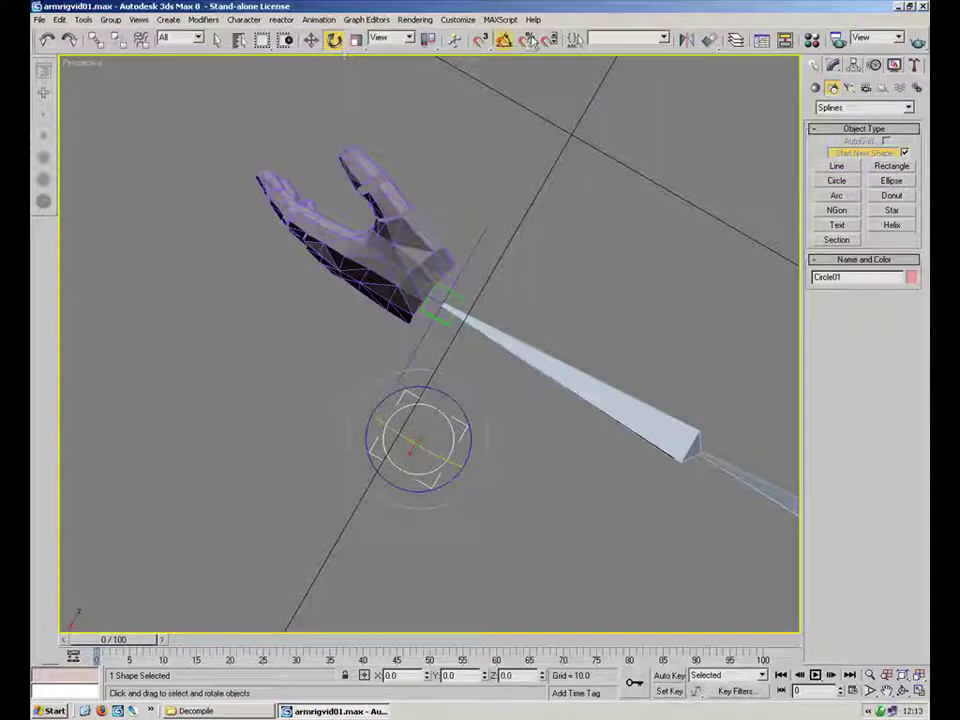
pyautogui.keyDown('alt'); pyautogui.moveTo(502, 325); pyautogui.dragTo(499, 259, button='middle'); pyautogui.keyUp('alt')
pyautogui.scroll(3, 499, 259)
pyautogui.moveTo(484, 302); pyautogui.dragTo(419, 281, button='middle')
pyautogui.keyDown('shift'); pyautogui.moveTo(418, 281); pyautogui.dragTo(355, 294); pyautogui.keyUp('shift')
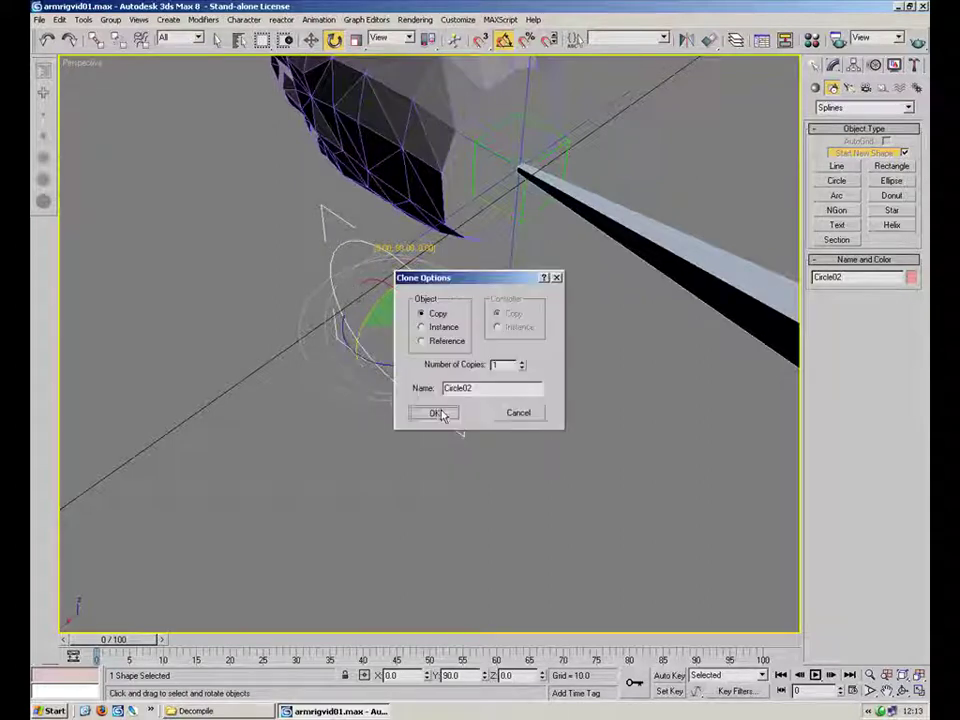
pyautogui.click(441, 414)
pyautogui.moveTo(455, 375)
pyautogui.keyDown('shift'); pyautogui.mouseDown()
pyautogui.moveTo(478, 360)
pyautogui.moveTo(471, 369)
pyautogui.mouseUp(); pyautogui.keyUp('shift')
pyautogui.click(452, 414)
# - Convert the last circle copy to an Editable Spline and start attaching the other circles to it
pyautogui.moveTo(553, 386)
pyautogui.keyDown('alt'); pyautogui.mouseDown(button='middle')
pyautogui.moveTo(491, 349)
pyautogui.moveTo(428, 382)
pyautogui.mouseUp(button='middle'); pyautogui.keyUp('alt')
pyautogui.rightClick(428, 380)
pyautogui.moveTo(470, 491)
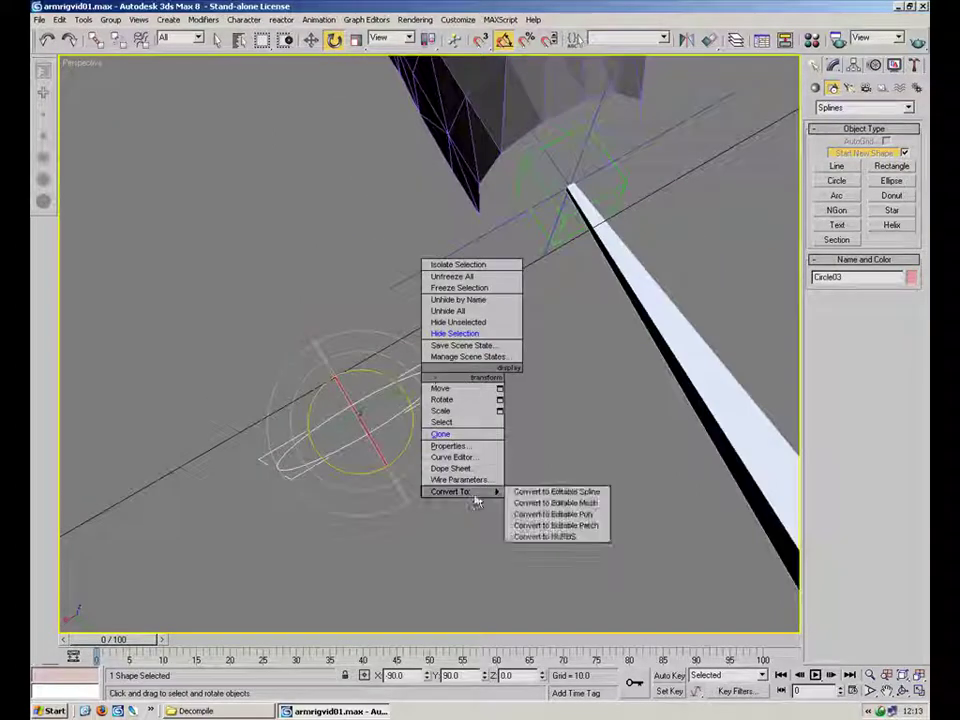
pyautogui.click(528, 491)
pyautogui.click(836, 572)
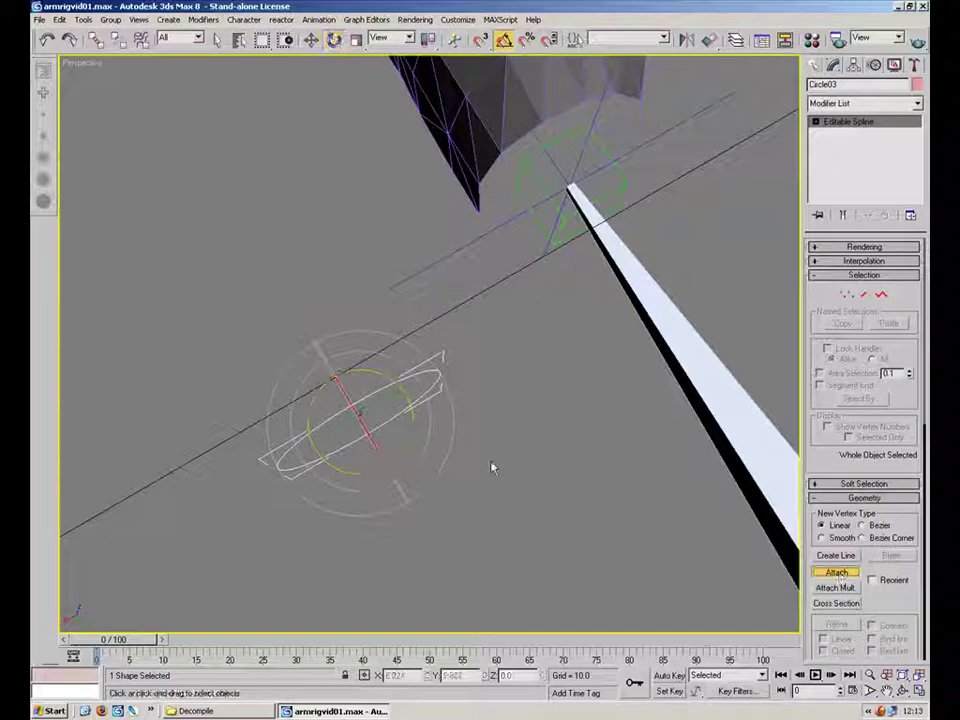
# - Attach the remaining wrist circle to Circle03 and set the combined spline's display colour to dark red
pyautogui.click(449, 447)
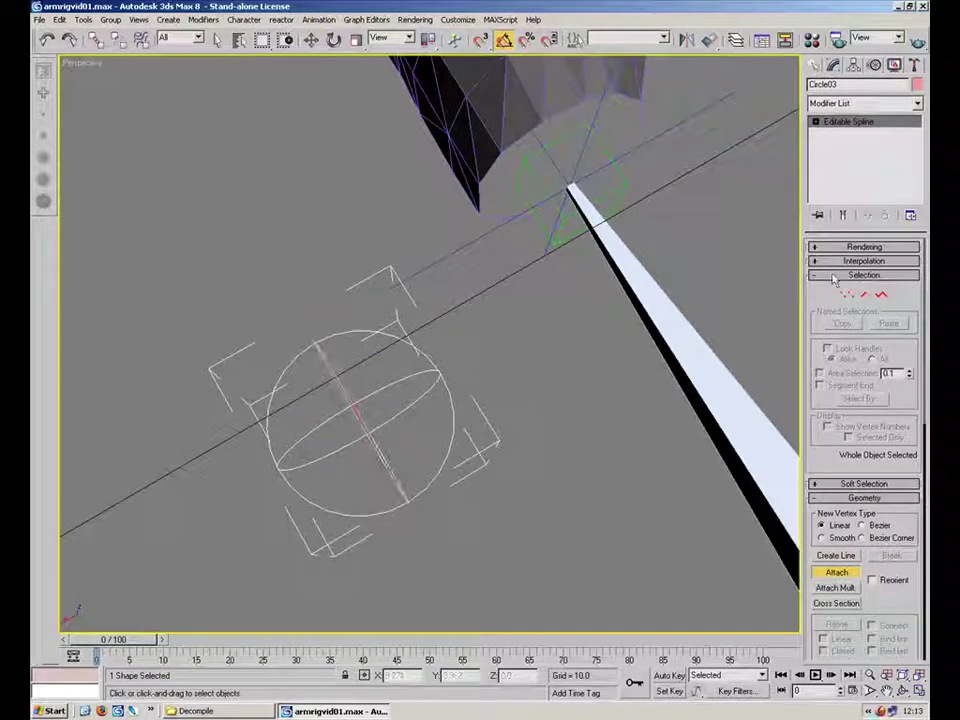
pyautogui.click(917, 84)
pyautogui.click(368, 332)
pyautogui.click(549, 433)
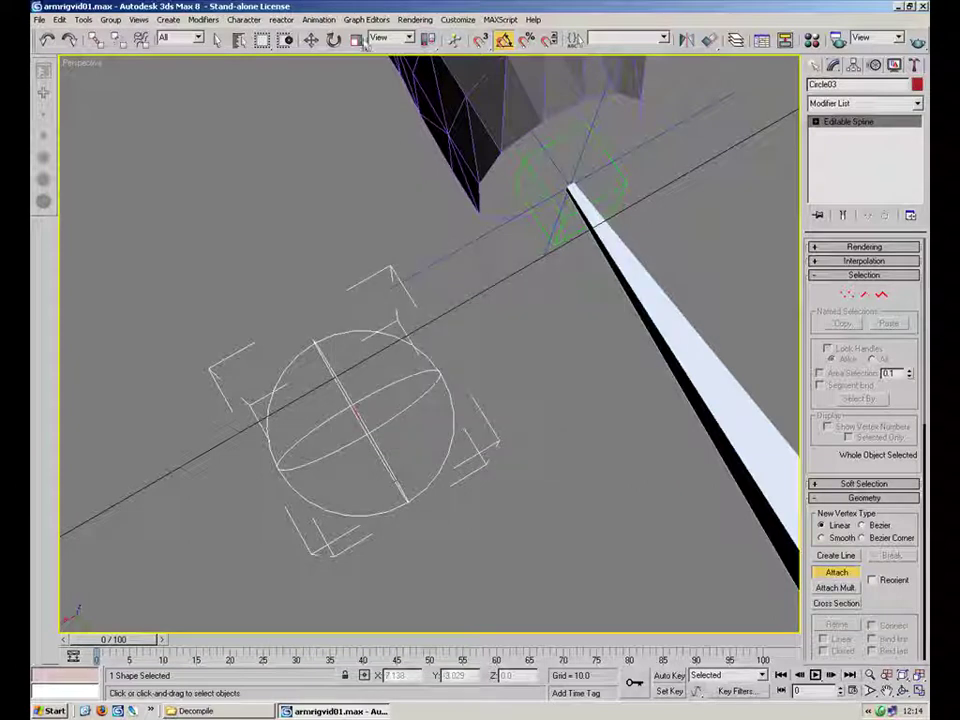
# - Align the circle control's pivot point to Dummy01's pivot point in X, Y and Z position
pyautogui.press('w')
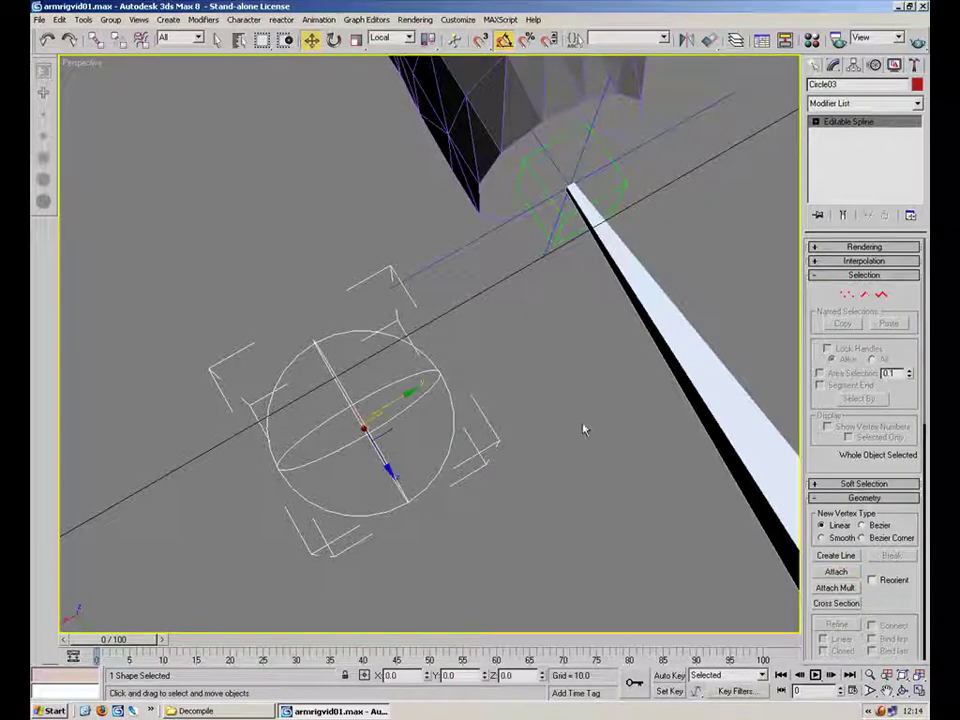
pyautogui.click(711, 40)
pyautogui.click(625, 183)
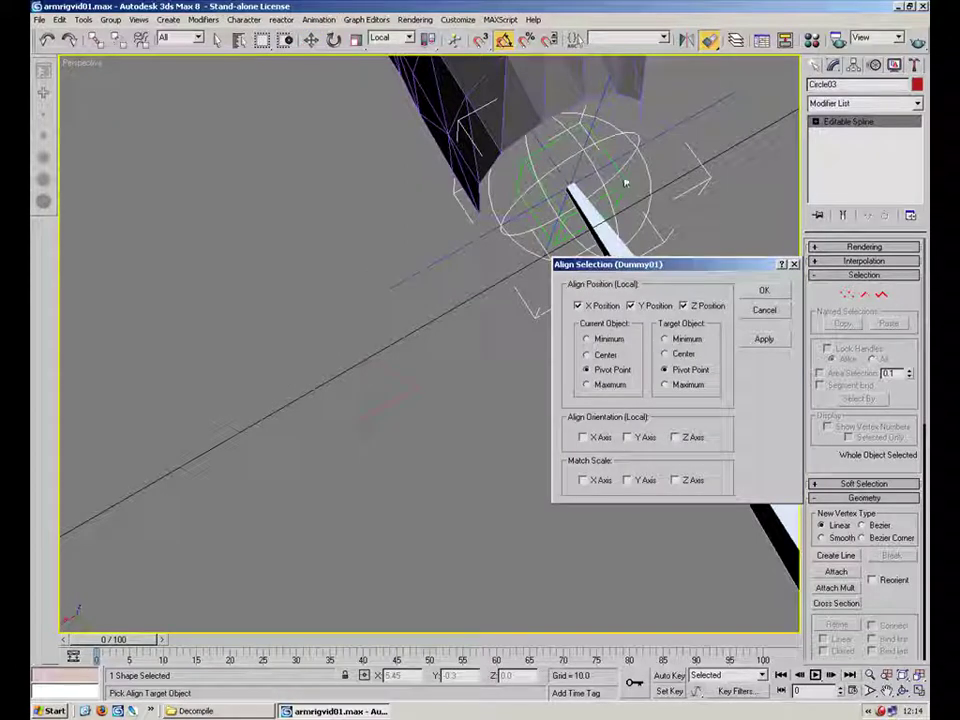
pyautogui.click(764, 291)
# - Link IK Chain01 to the circle control at the wrist as its parent
pyautogui.keyDown('alt'); pyautogui.moveTo(739, 253); pyautogui.dragTo(632, 225, button='middle'); pyautogui.keyUp('alt')
pyautogui.click(612, 218)
pyautogui.moveTo(548, 198); pyautogui.dragTo(565, 240, button='middle')
pyautogui.scroll(3, 547, 217)
pyautogui.scroll(3, 567, 249)
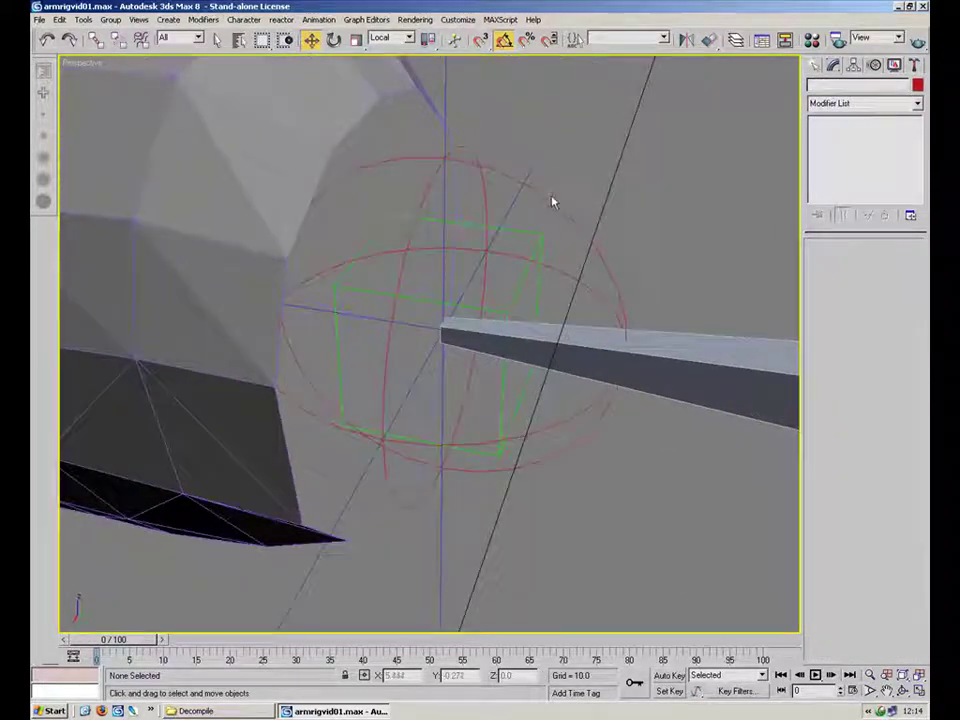
pyautogui.click(552, 201)
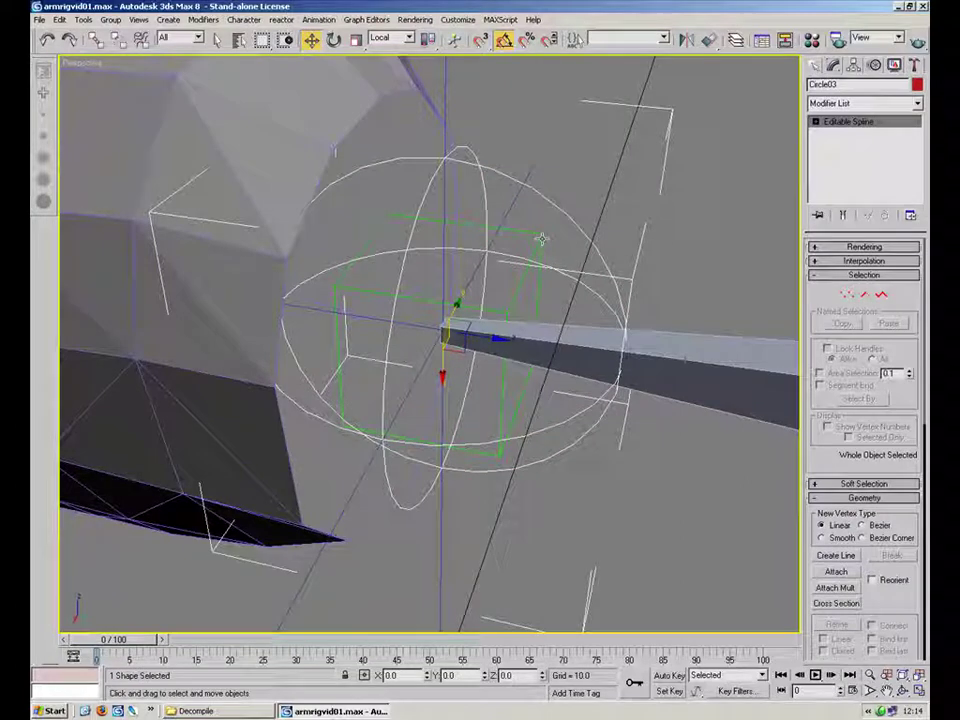
pyautogui.click(527, 178)
pyautogui.click(527, 167)
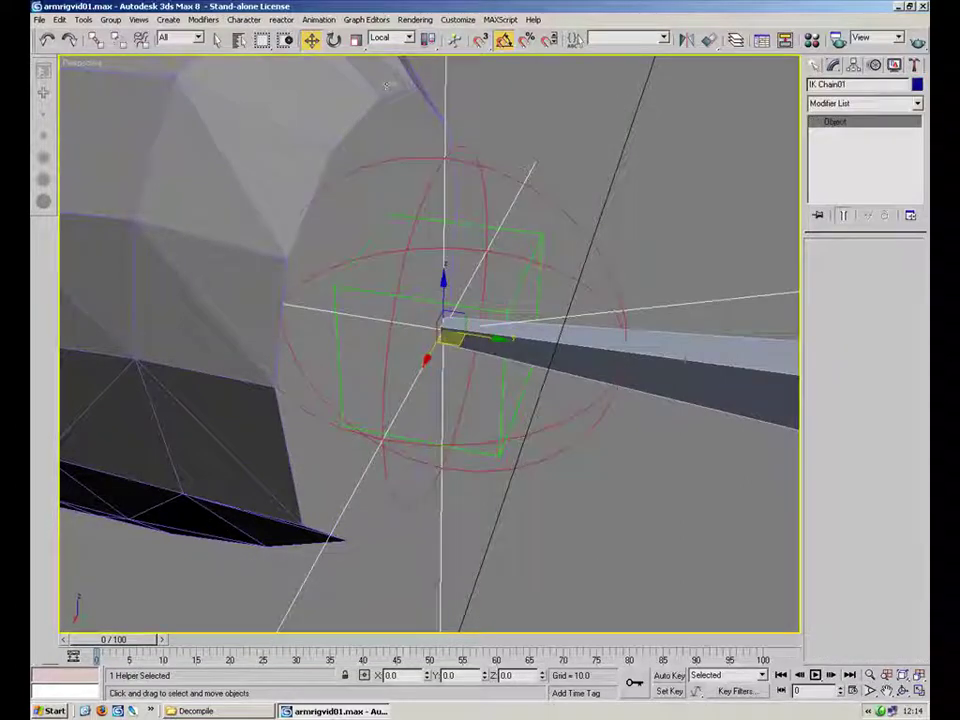
pyautogui.click(95, 40)
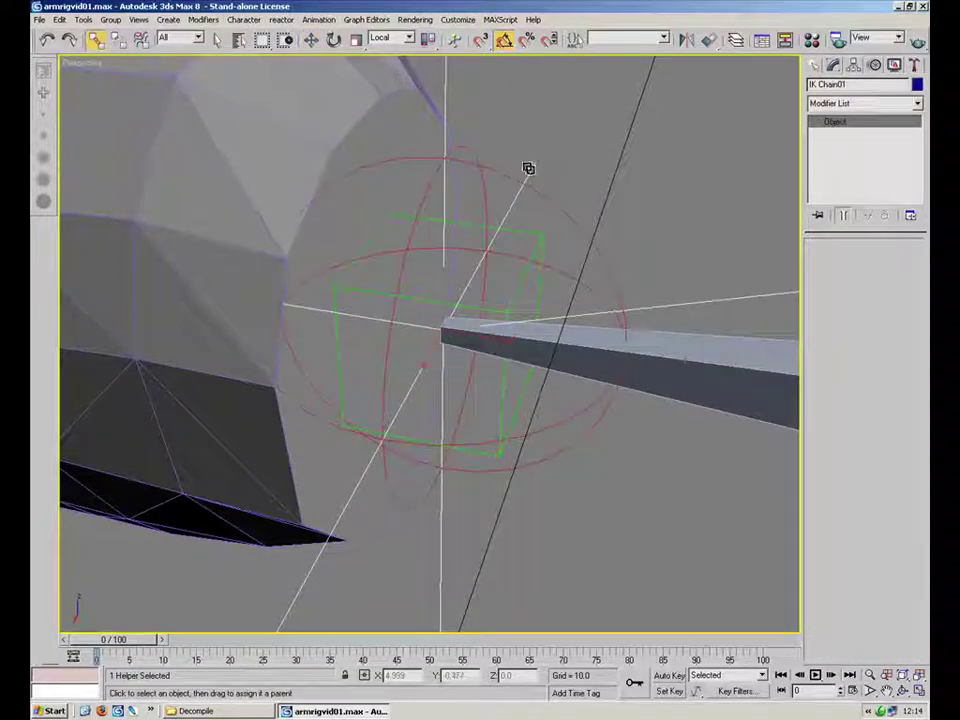
pyautogui.moveTo(525, 171); pyautogui.dragTo(656, 235)
pyautogui.click(514, 293)
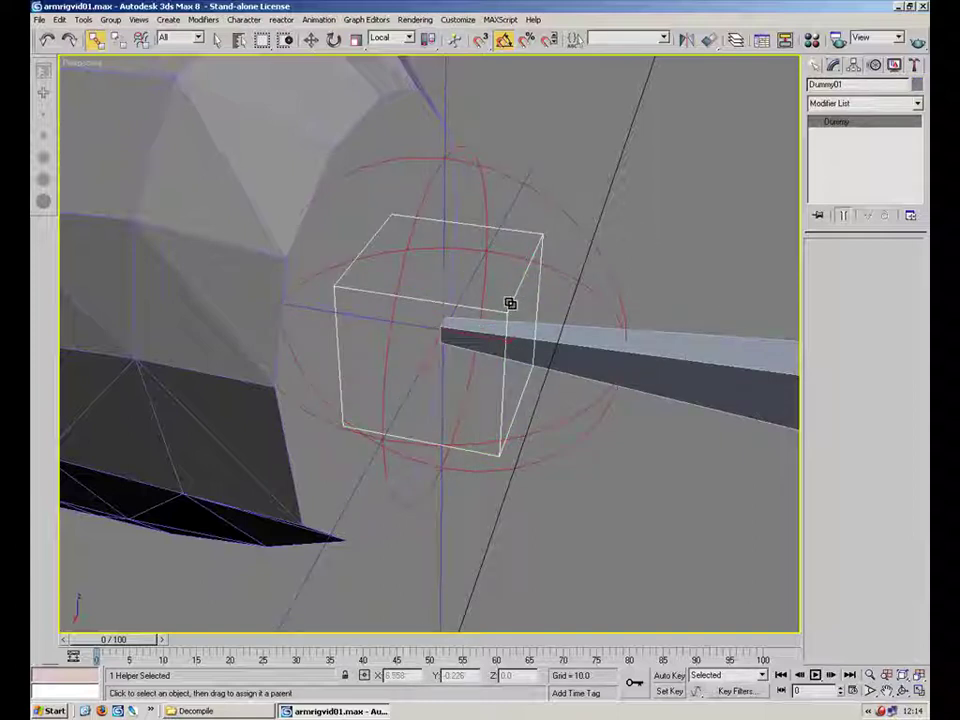
pyautogui.click(586, 232)
pyautogui.click(596, 242)
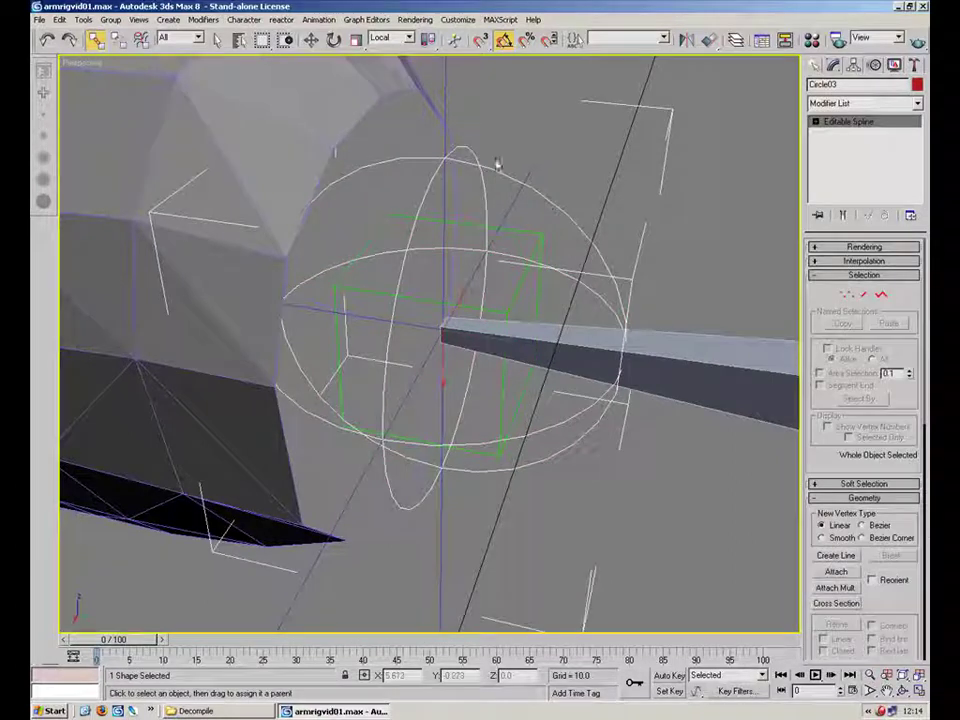
pyautogui.click(516, 300)
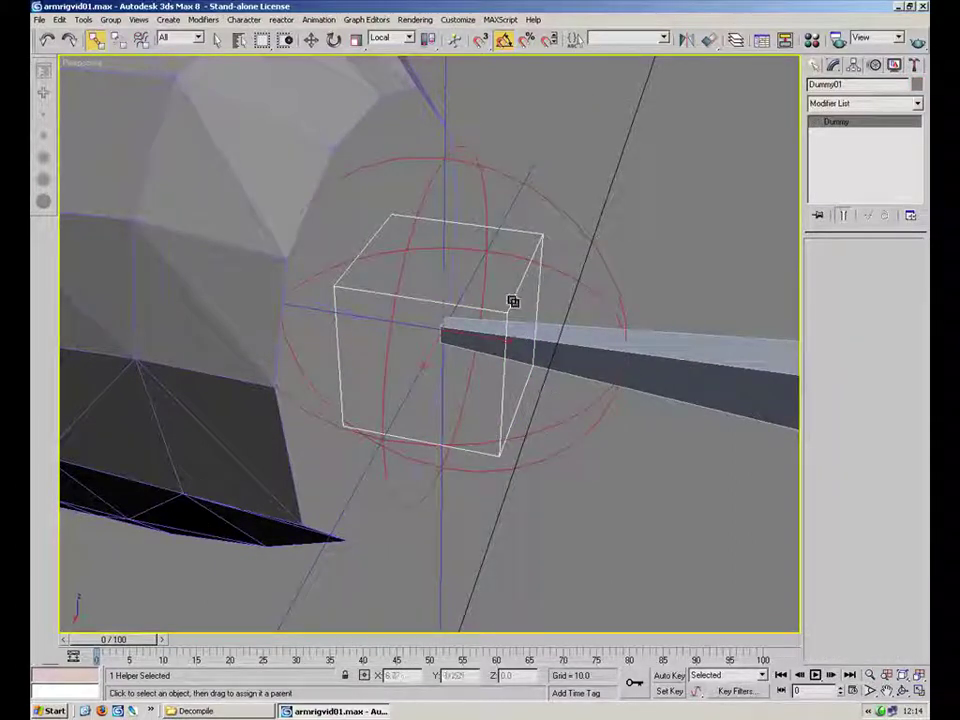
pyautogui.click(679, 366)
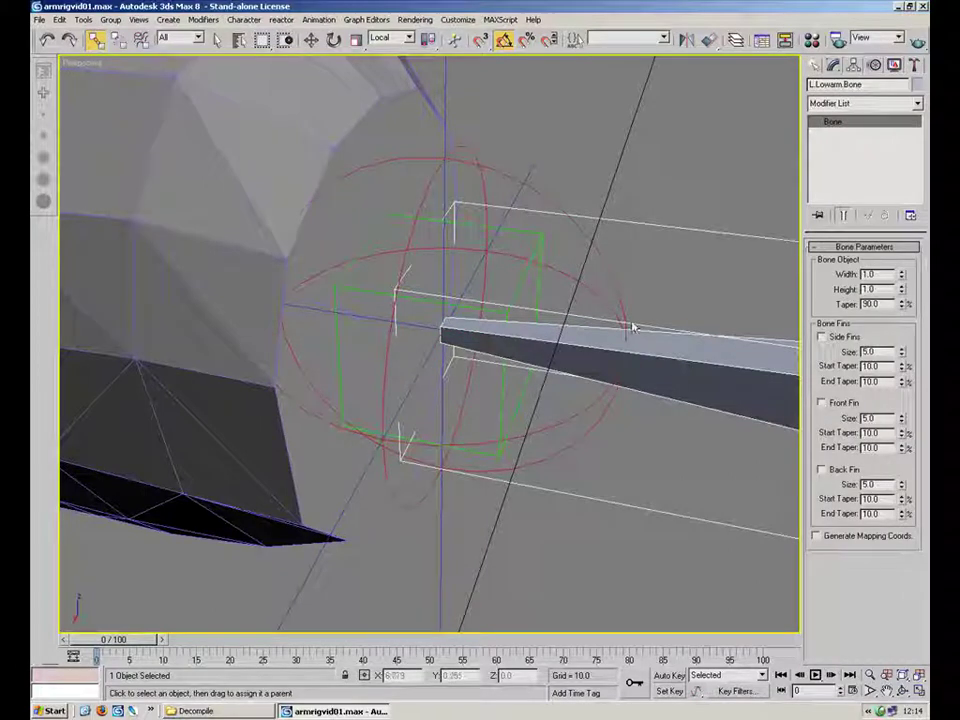
pyautogui.click(594, 179)
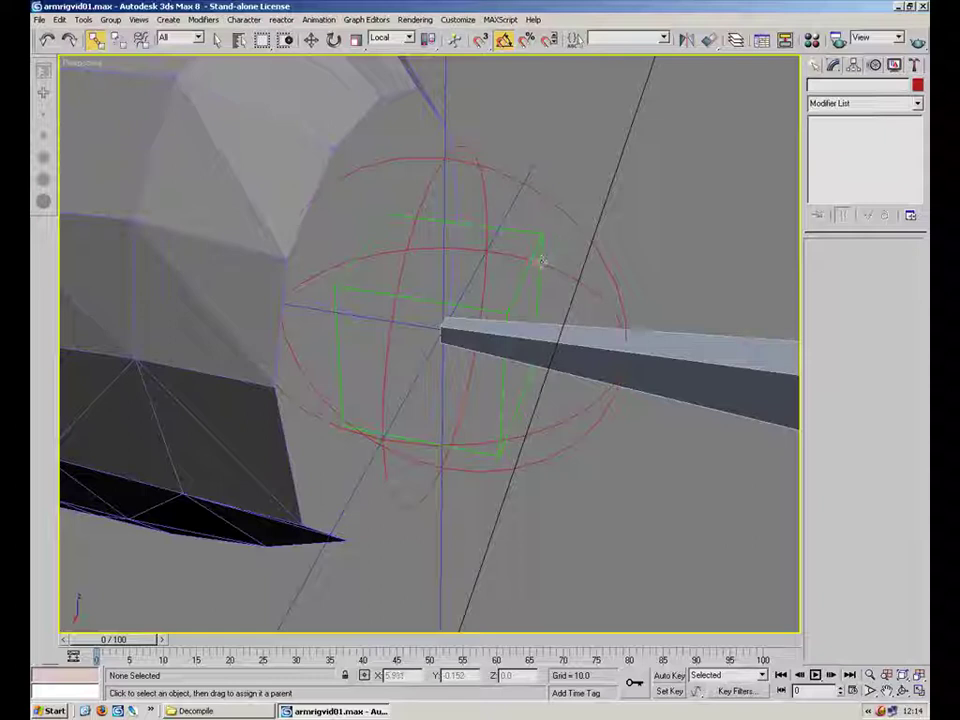
# - Test rotating the circle control at the wrist and cancel the rotation
pyautogui.click(580, 230)
pyautogui.click(334, 41)
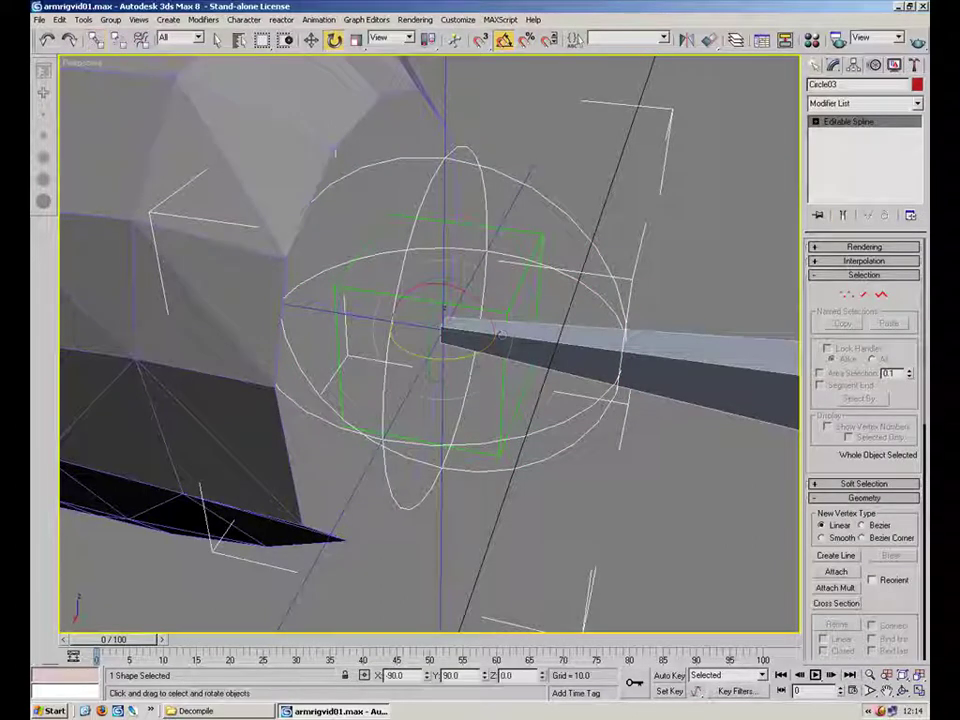
pyautogui.moveTo(467, 342)
pyautogui.mouseDown()
pyautogui.moveTo(432, 312)
pyautogui.moveTo(449, 282)
pyautogui.moveTo(477, 338)
pyautogui.mouseUp()
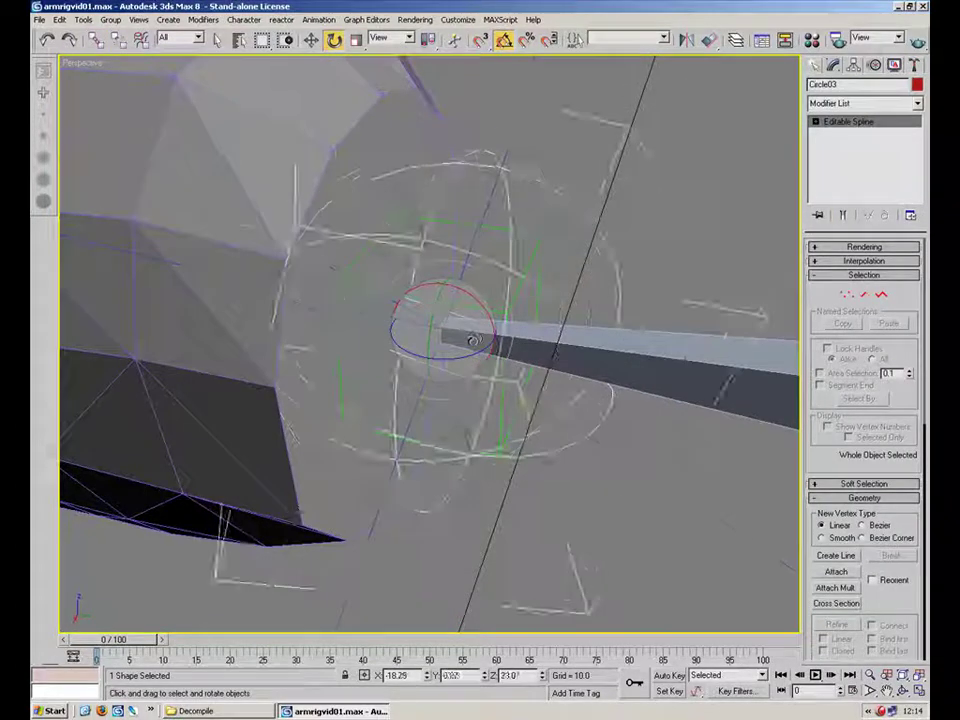
pyautogui.rightClick(480, 335)
# - Test moving the circle control along its local axes and cancel the move
pyautogui.click(522, 285)
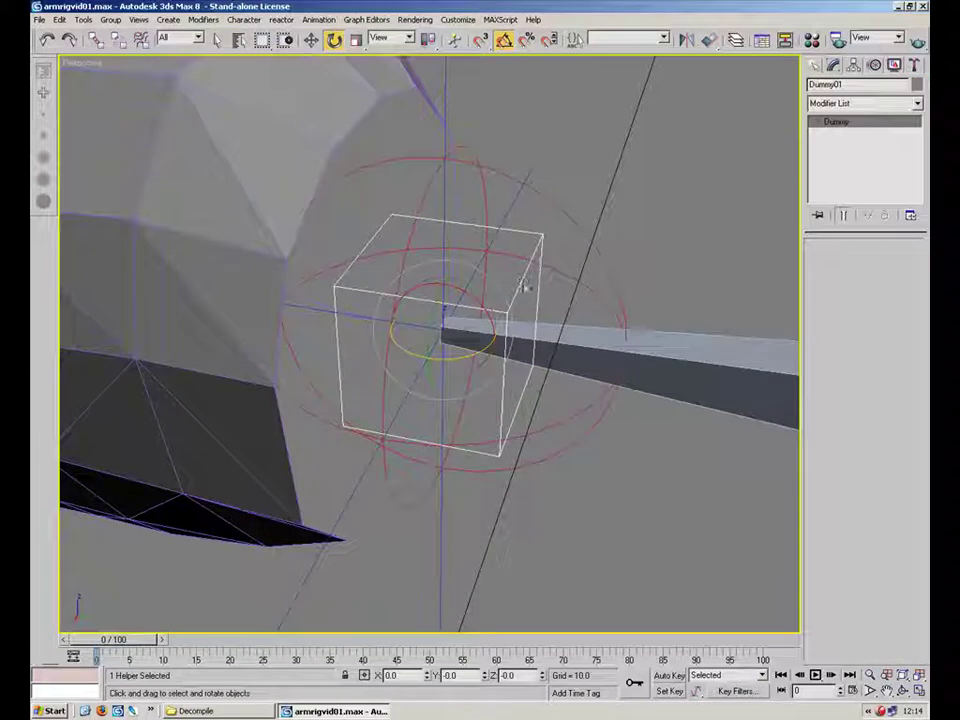
pyautogui.click(573, 276)
pyautogui.click(312, 40)
pyautogui.keyDown('alt'); pyautogui.moveTo(534, 321); pyautogui.dragTo(559, 287, button='middle'); pyautogui.keyUp('alt')
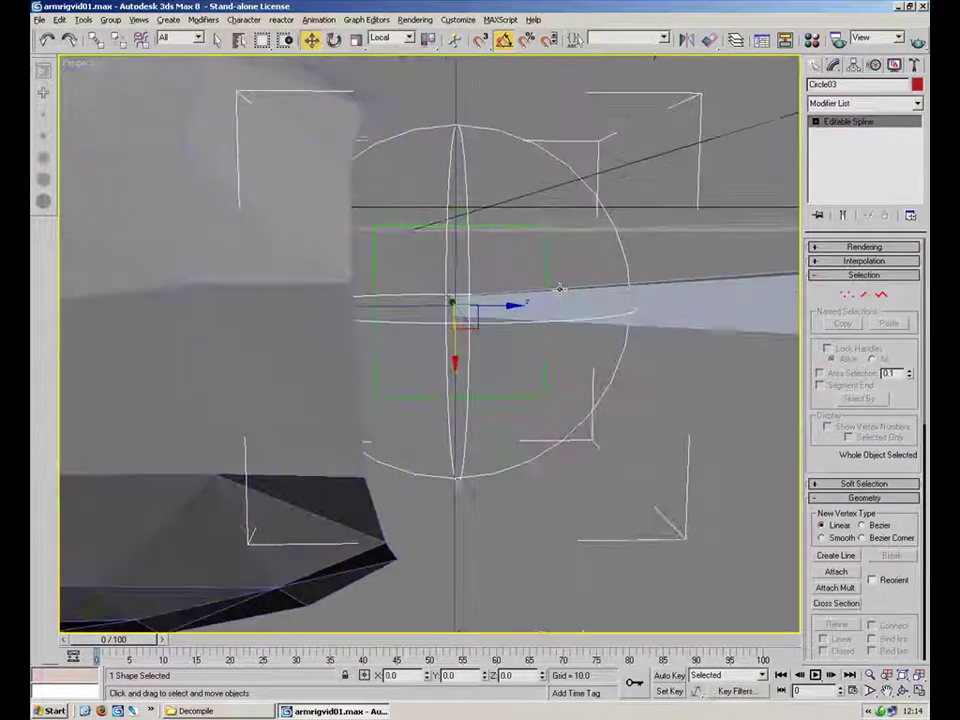
pyautogui.scroll(-4, 555, 288)
pyautogui.moveTo(452, 345); pyautogui.dragTo(497, 379)
pyautogui.rightClick(497, 379)
pyautogui.moveTo(544, 240); pyautogui.dragTo(482, 297)
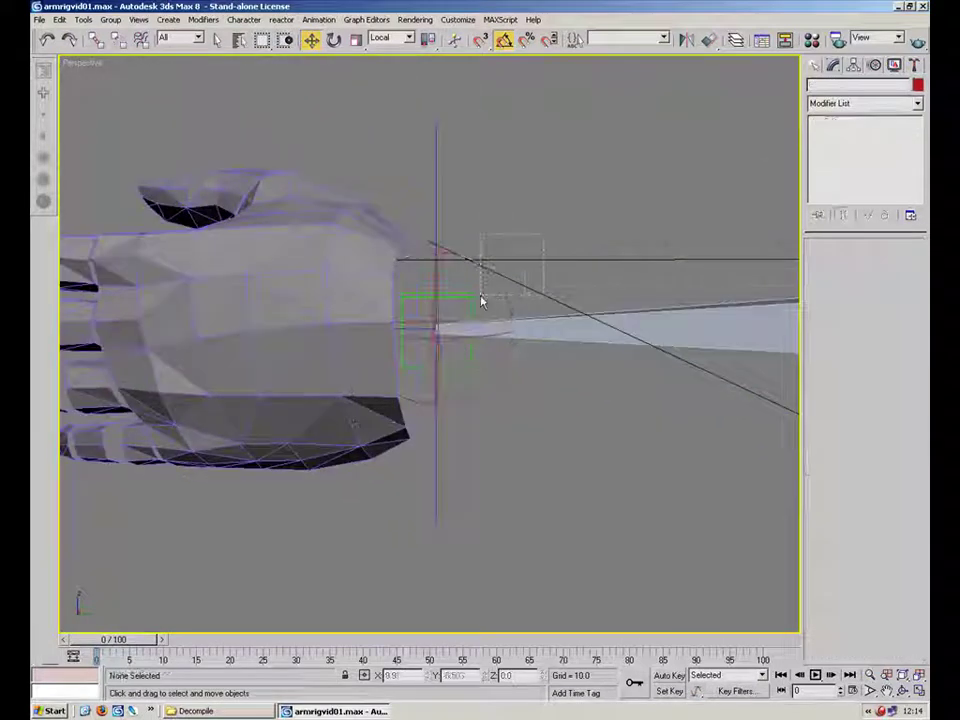
pyautogui.click(470, 304)
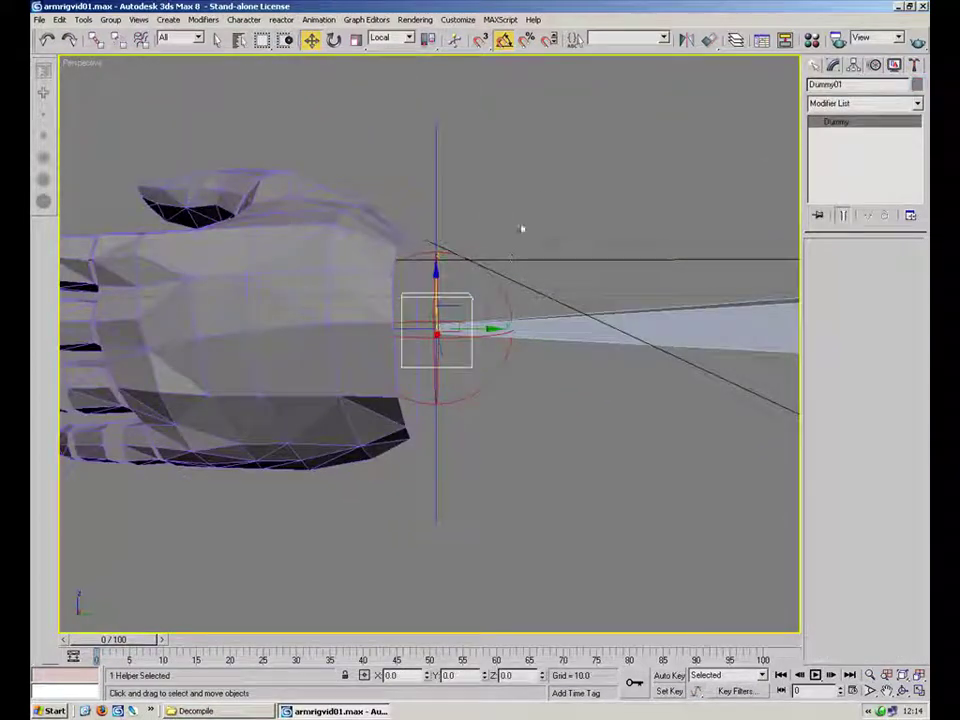
pyautogui.click(320, 20)
pyautogui.moveTo(335, 52)
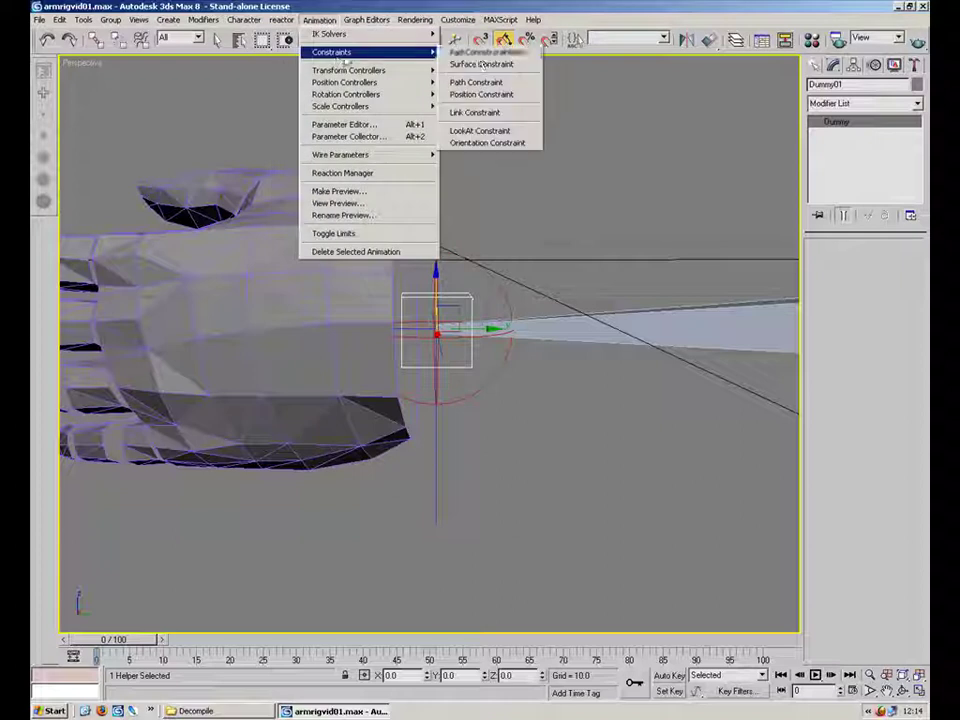
pyautogui.click(695, 176)
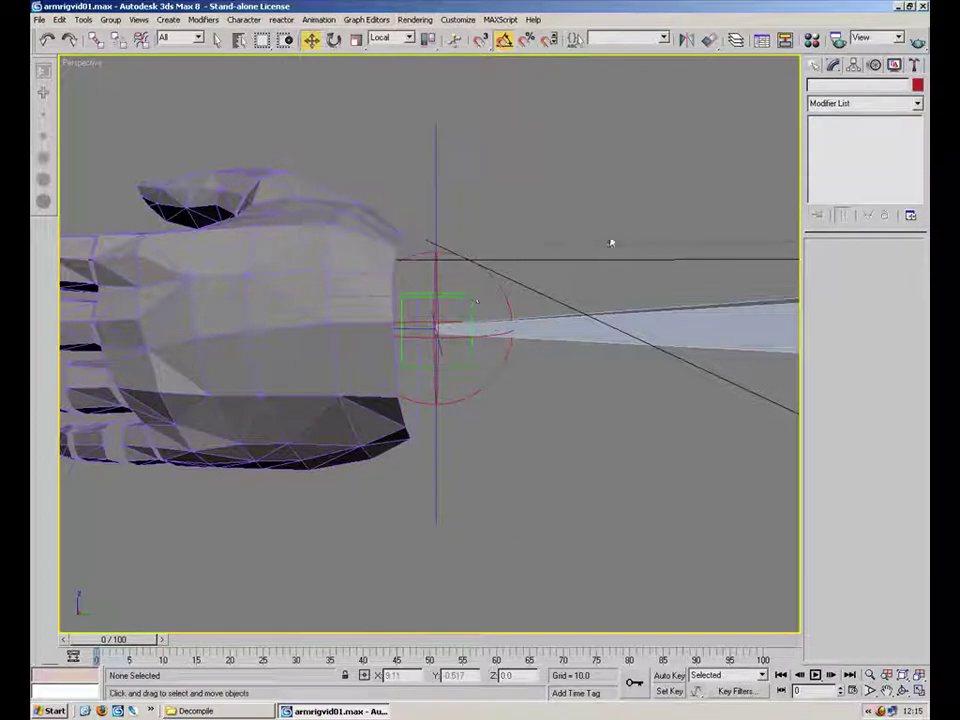
# - Apply an Orientation Constraint to Dummy01 with the Circle03 control as its target
pyautogui.click(472, 298)
pyautogui.click(320, 20)
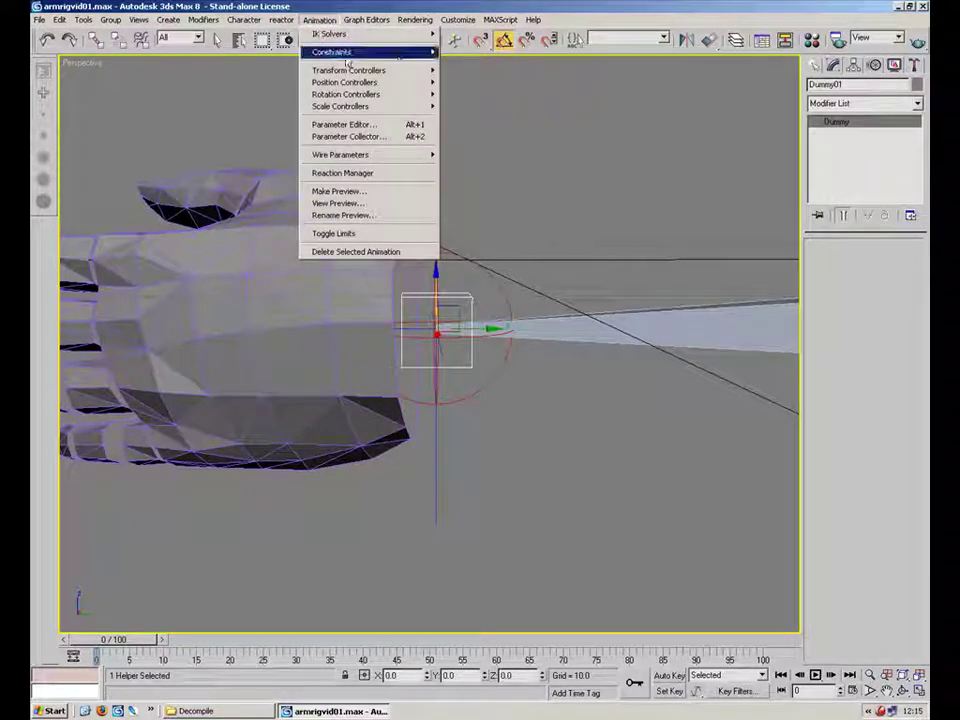
pyautogui.moveTo(356, 55)
pyautogui.click(487, 142)
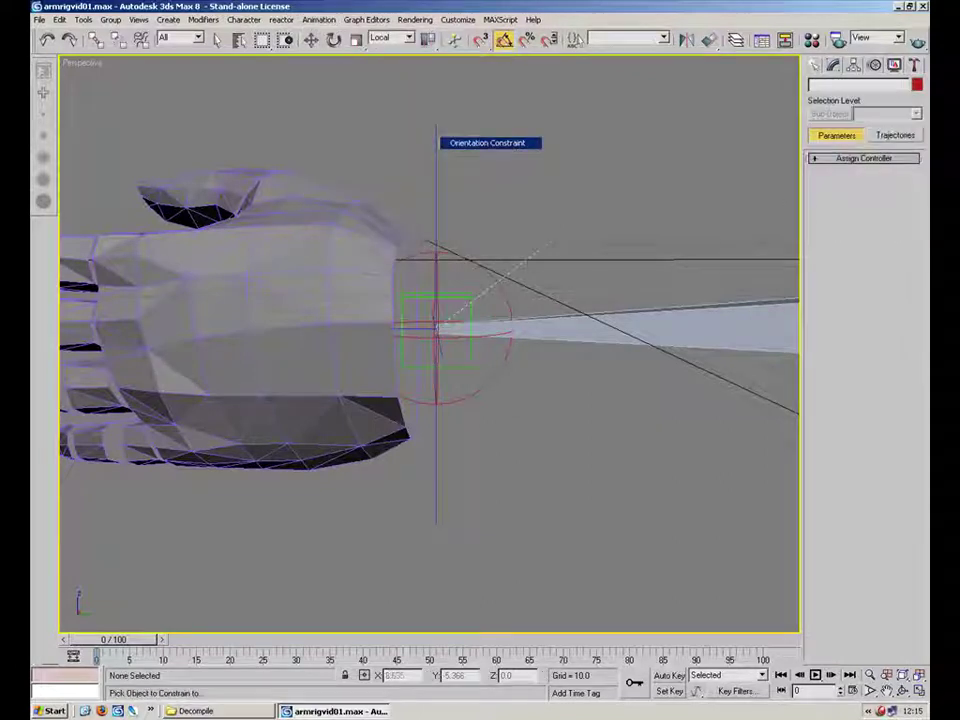
pyautogui.keyDown('alt'); pyautogui.moveTo(577, 237); pyautogui.dragTo(508, 341, button='middle'); pyautogui.keyUp('alt')
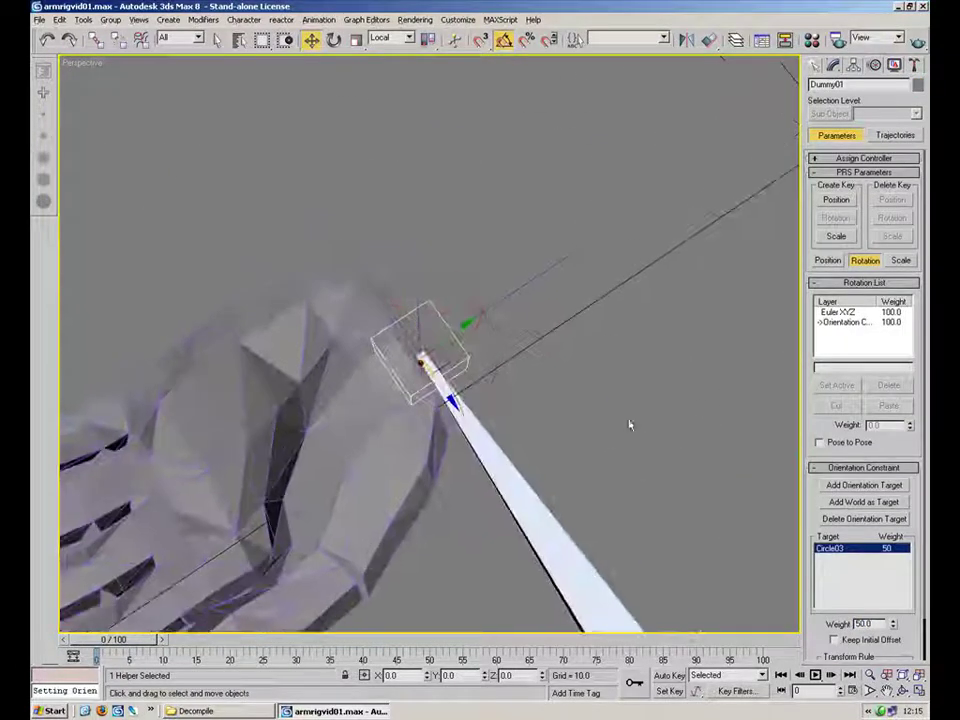
# - Enable Keep Initial Offset on the dummy's orientation constraint, using the World → World transform rule
pyautogui.keyDown('alt'); pyautogui.moveTo(586, 340); pyautogui.dragTo(670, 215, button='middle'); pyautogui.keyUp('alt')
pyautogui.moveTo(813, 471); pyautogui.dragTo(817, 317)
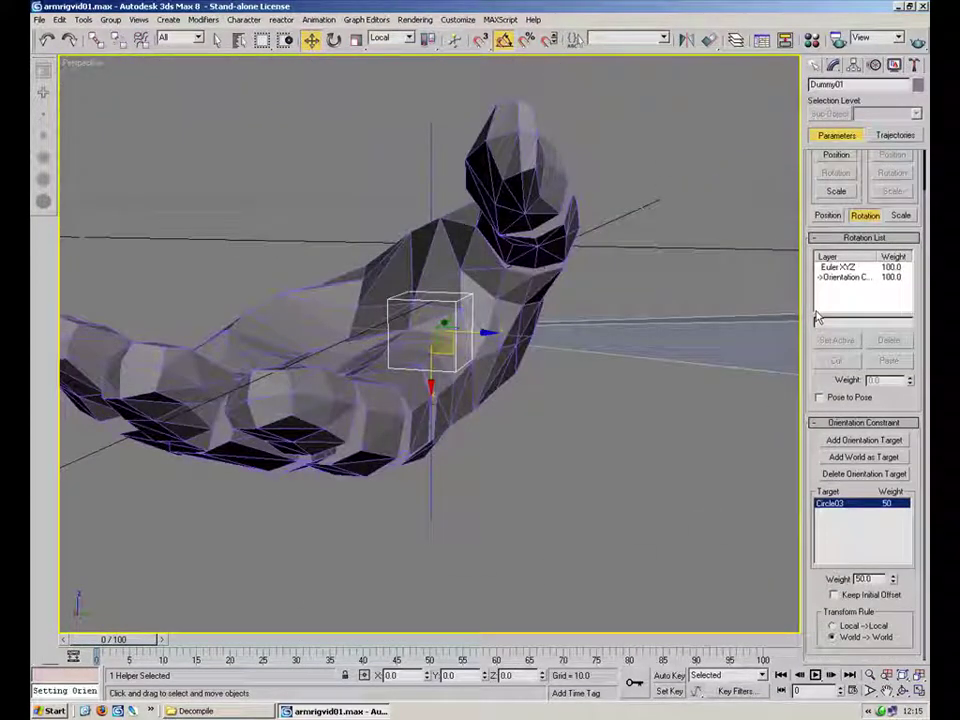
pyautogui.click(834, 595)
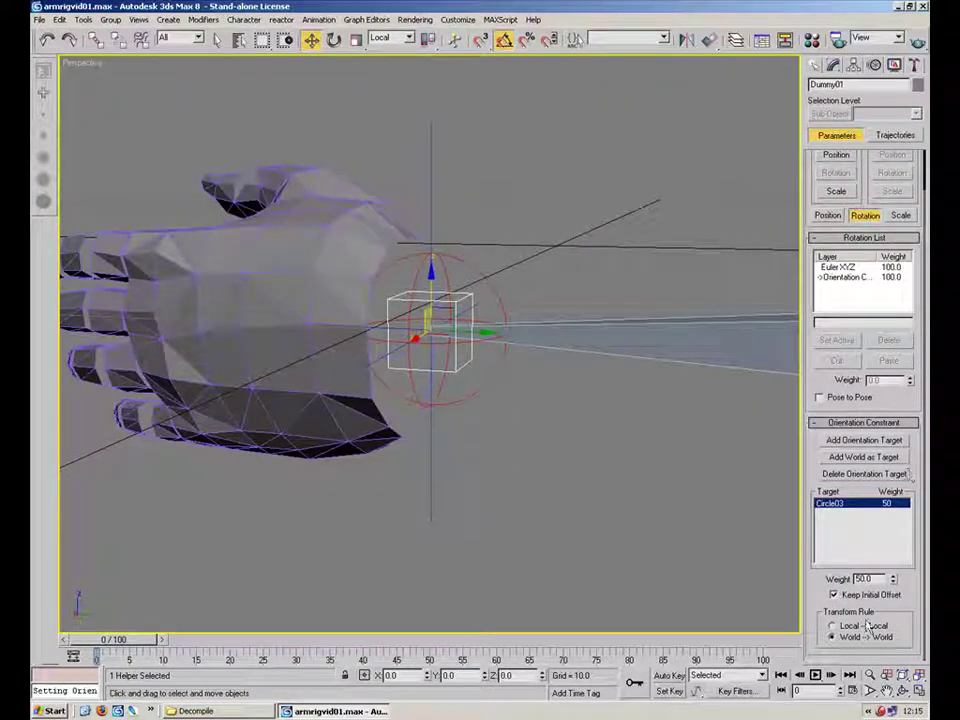
pyautogui.click(856, 627)
pyautogui.click(843, 594)
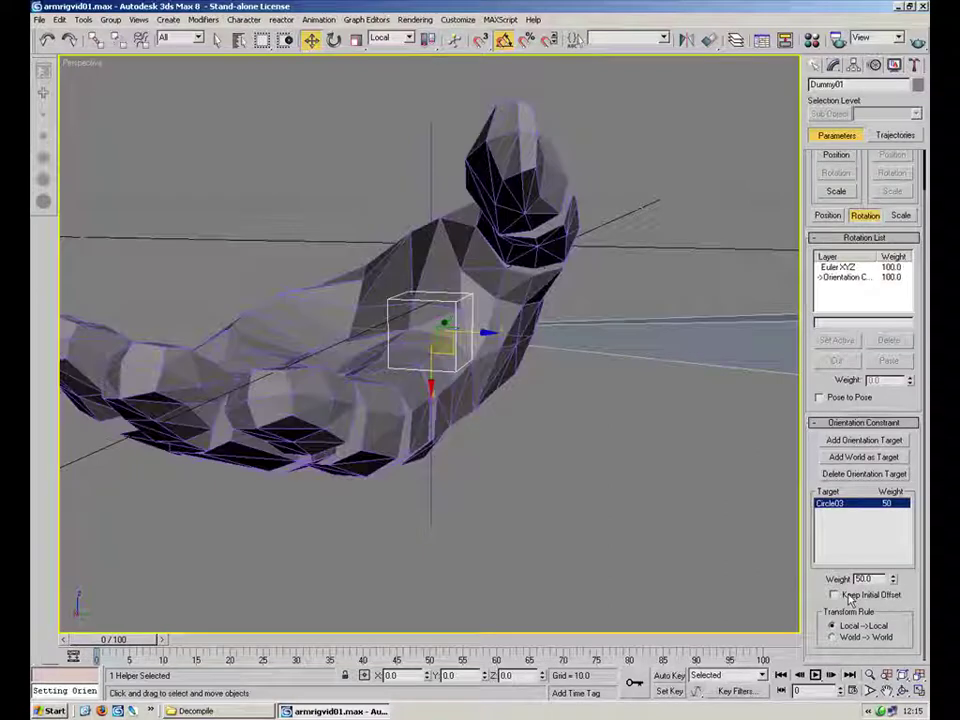
pyautogui.click(849, 598)
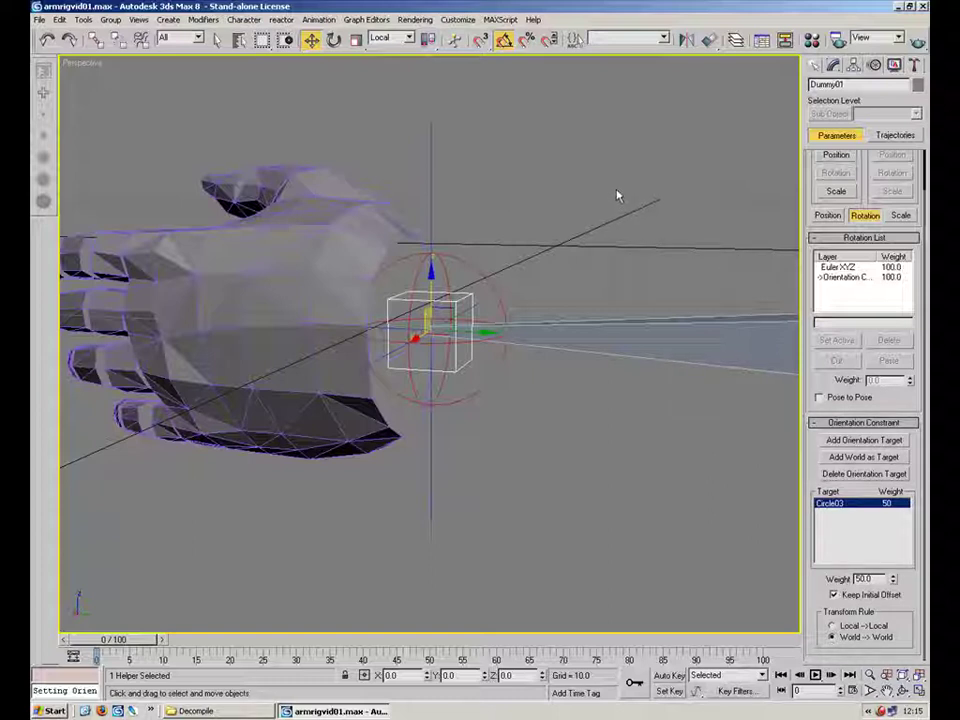
# - Test rotating the circle control to check the hand's orientation constraint, and cancel the rotation
pyautogui.moveTo(594, 227)
pyautogui.keyDown('alt'); pyautogui.mouseDown(button='middle')
pyautogui.moveTo(605, 265)
pyautogui.moveTo(604, 227)
pyautogui.mouseUp(button='middle'); pyautogui.keyUp('alt')
pyautogui.click(508, 317)
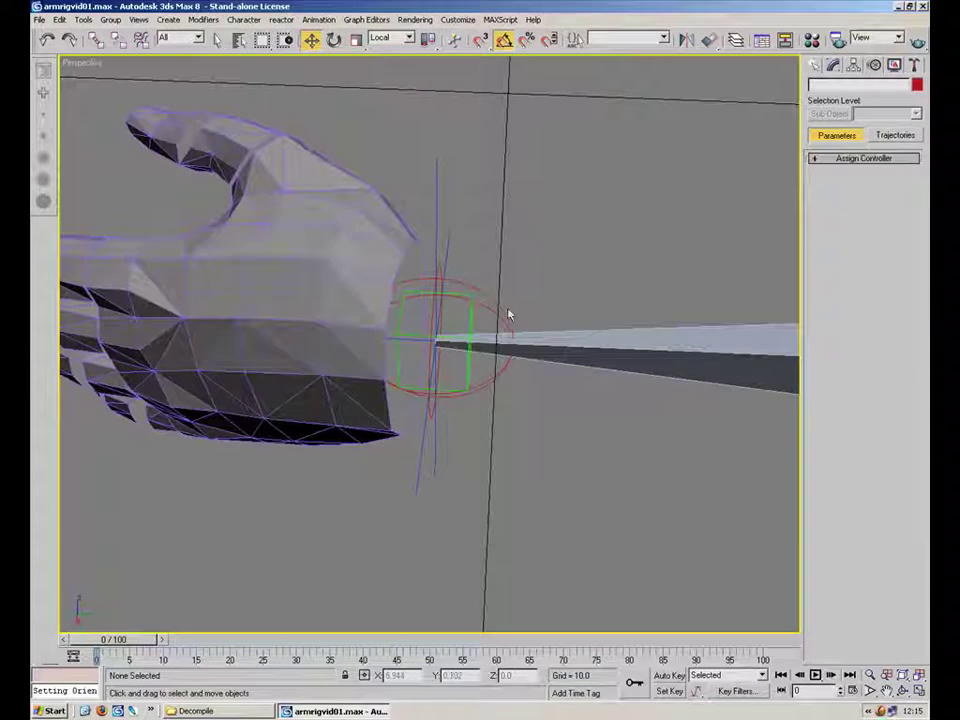
pyautogui.click(510, 342)
pyautogui.click(336, 41)
pyautogui.moveTo(446, 340); pyautogui.dragTo(420, 290)
pyautogui.rightClick(420, 290)
# - Turn off angle snap and test a free rotation of the circle control, cancelling the rotation
pyautogui.click(529, 281)
pyautogui.keyDown('alt'); pyautogui.moveTo(529, 281); pyautogui.dragTo(527, 266, button='middle'); pyautogui.keyUp('alt')
pyautogui.scroll(3, 522, 290)
pyautogui.click(538, 301)
pyautogui.moveTo(474, 383); pyautogui.dragTo(535, 335)
pyautogui.rightClick(499, 383)
pyautogui.press('a')
pyautogui.rightClick(535, 335)
# - Rename the circle control at the wrist as L.Wrist.ctrl
pyautogui.click(555, 296)
pyautogui.click(533, 318)
pyautogui.moveTo(843, 84); pyautogui.dragTo(685, 84)
pyautogui.write('L')
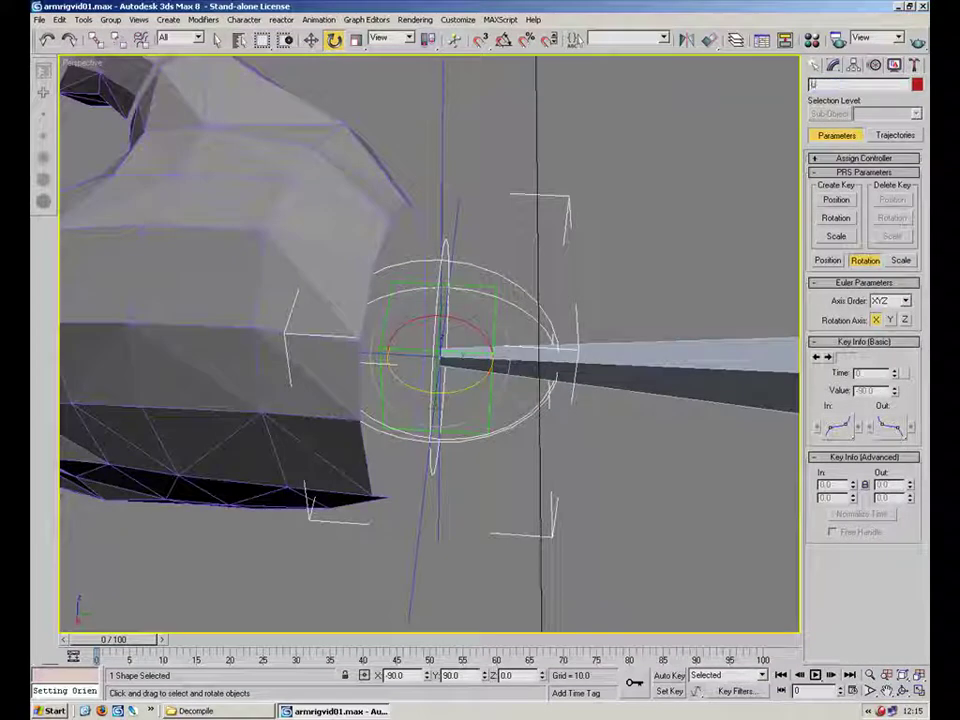
pyautogui.write('.Wrist.ctrl')
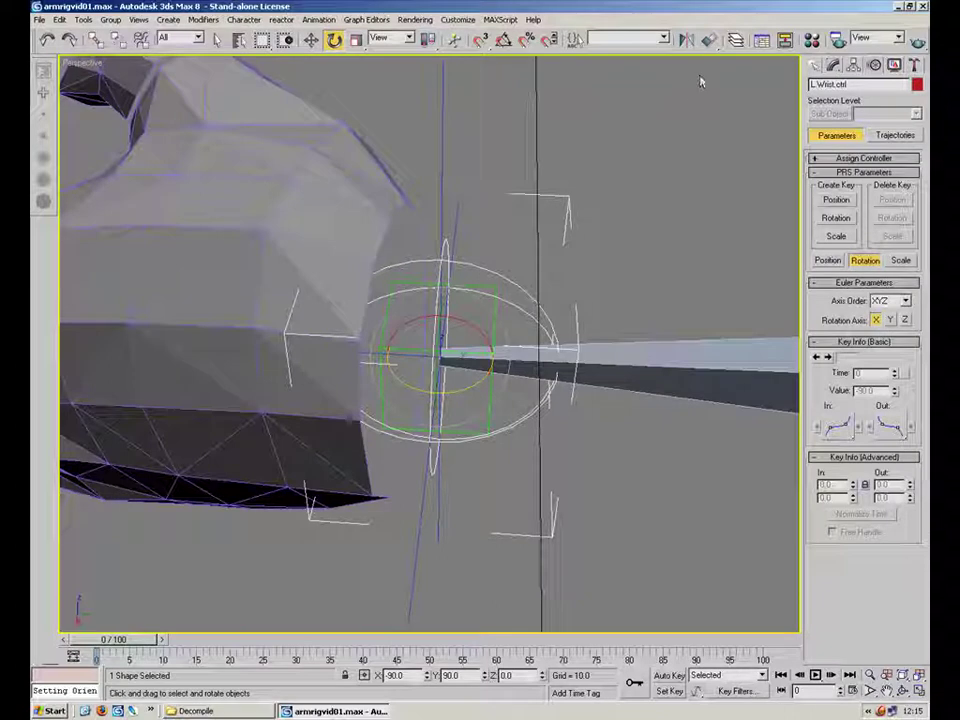
# - Rename IK Chain01 as LIK
pyautogui.click(466, 216)
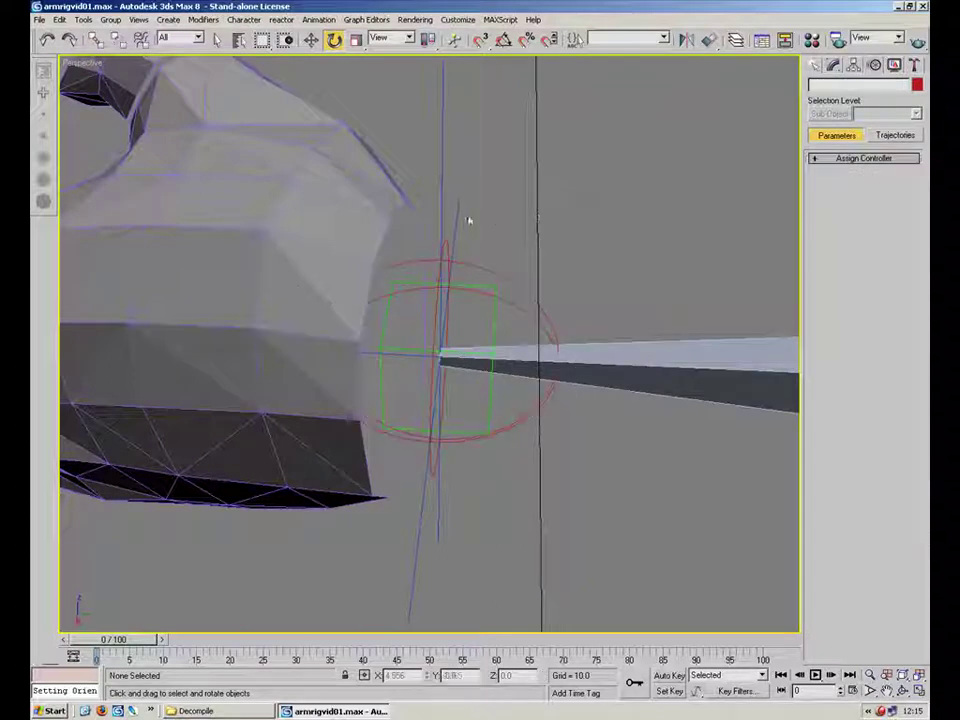
pyautogui.click(871, 84)
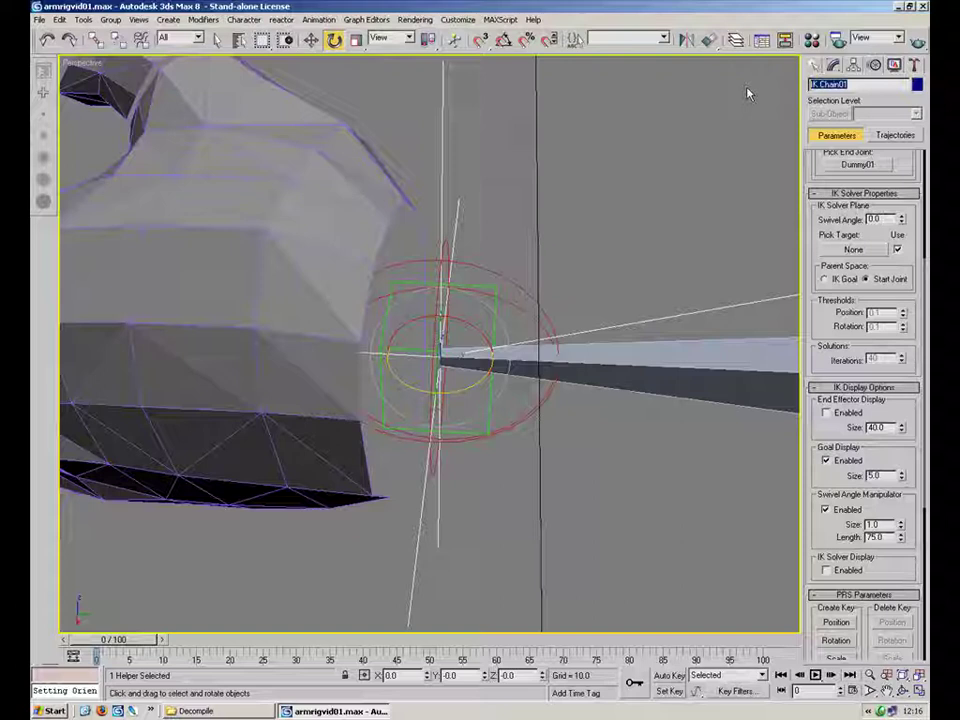
pyautogui.write('LIK')
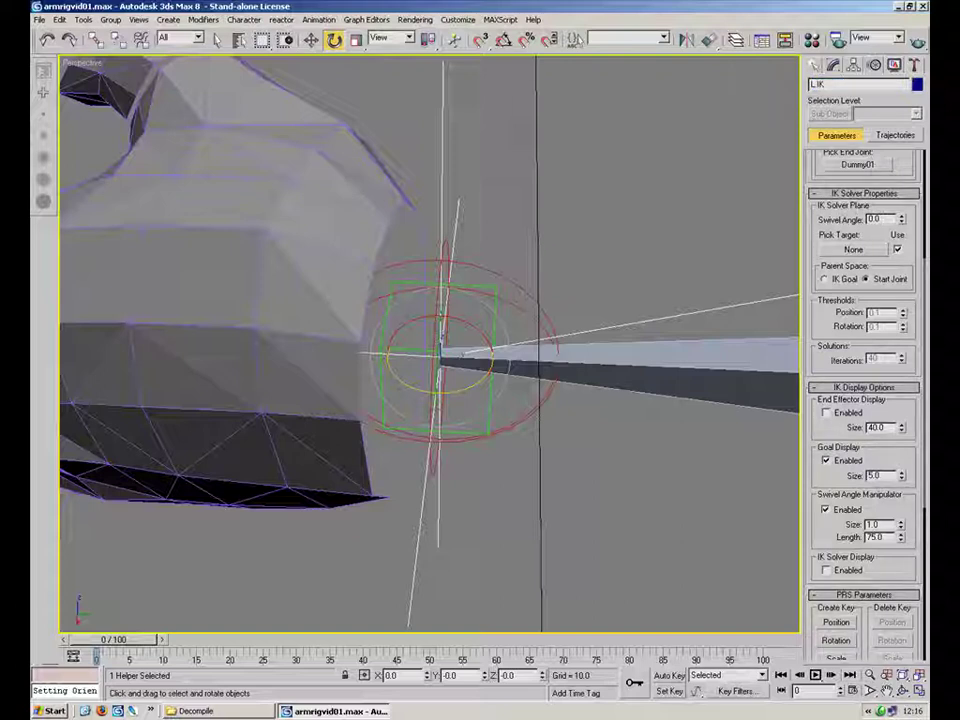
# - Rename the Dummy01 helper at the left wrist as l.wrist.dummy
pyautogui.click(494, 418)
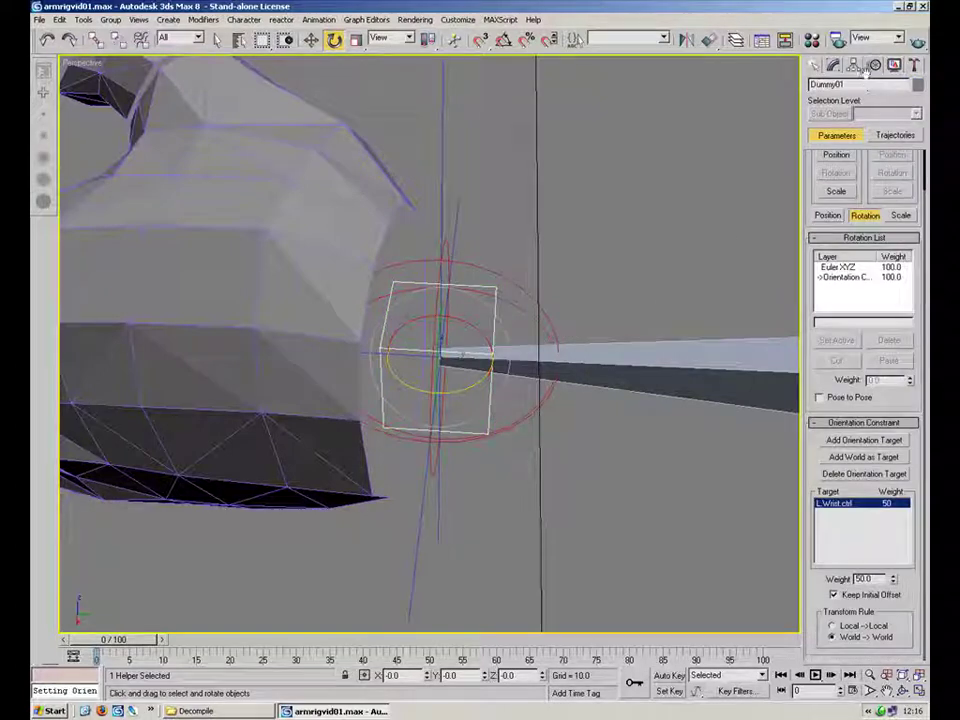
pyautogui.press('BackSpace')
pyautogui.write('l.wrist_dumm')
pyautogui.click(572, 285)
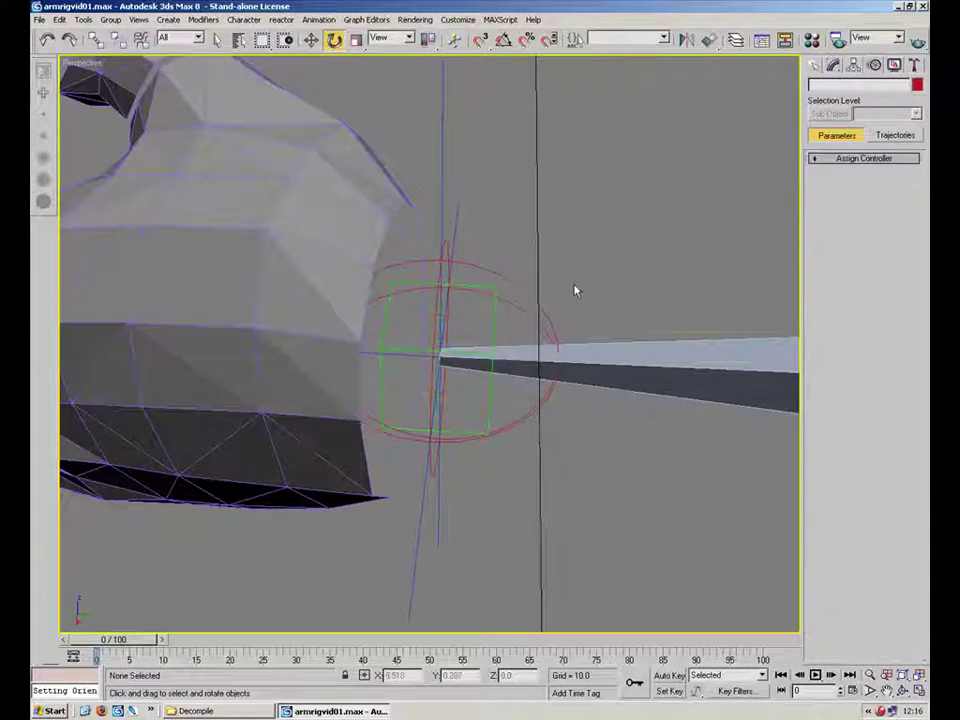
# - Select L.Wrist.ctrl and test rotating it from several viewing angles, cancelling each rotation
pyautogui.click(522, 296)
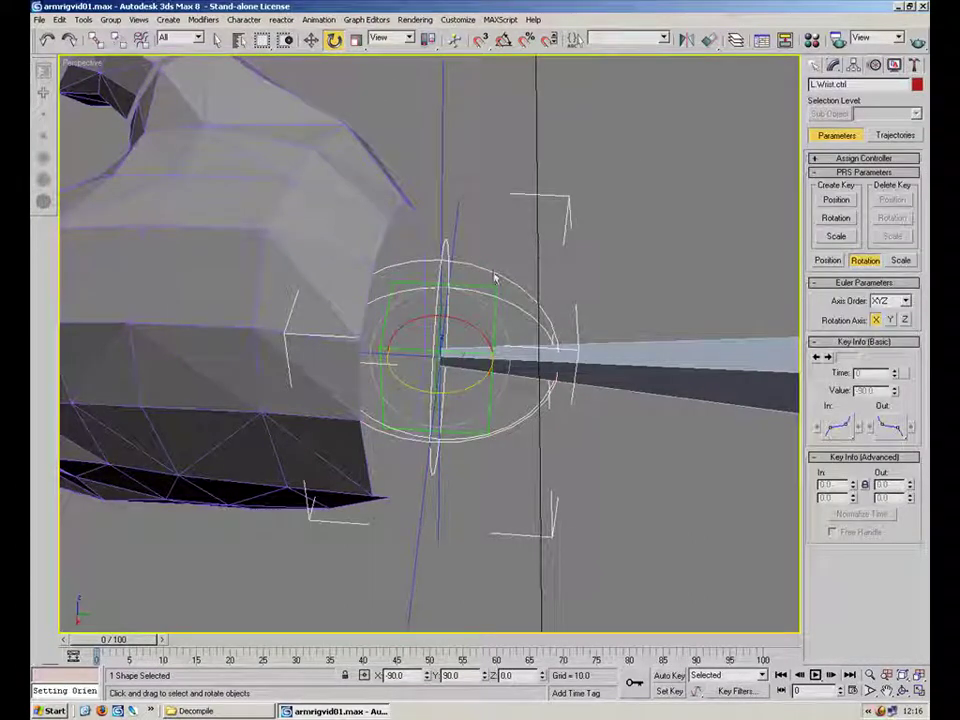
pyautogui.click(500, 332)
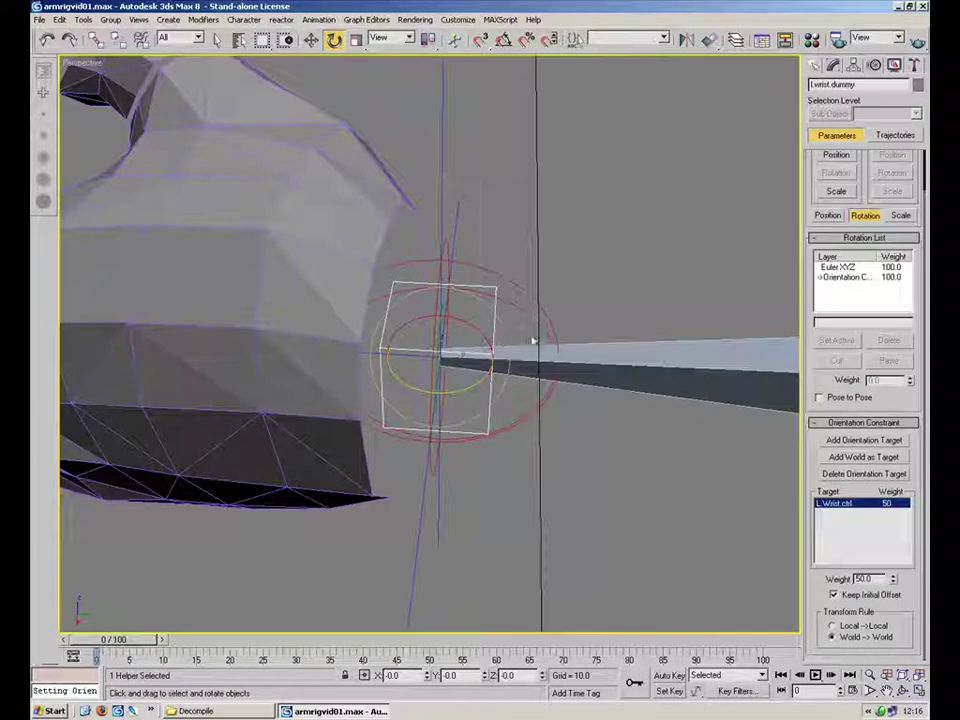
pyautogui.click(540, 302)
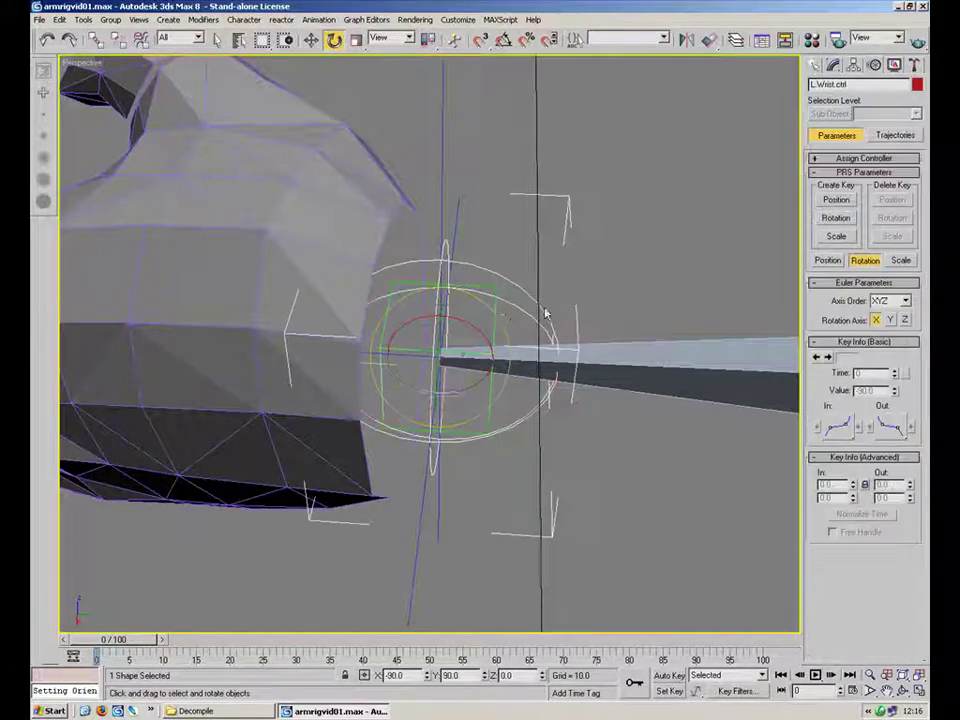
pyautogui.moveTo(516, 268); pyautogui.dragTo(436, 344)
pyautogui.rightClick(436, 344)
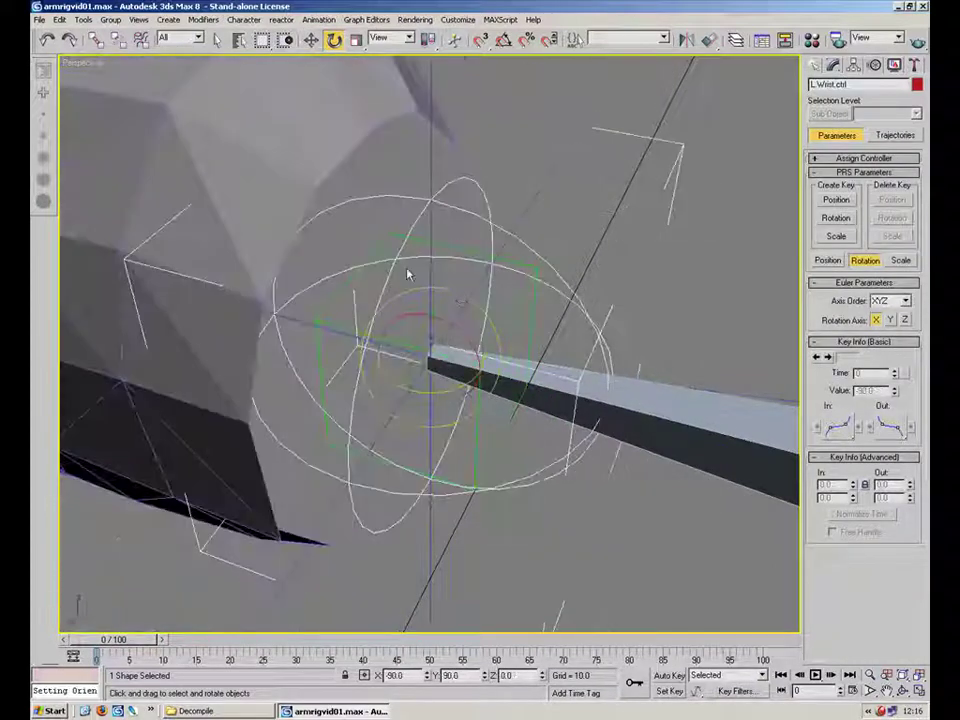
pyautogui.scroll(-2, 236, 200)
pyautogui.moveTo(236, 200); pyautogui.dragTo(302, 226, button='middle')
pyautogui.moveTo(519, 384)
pyautogui.mouseDown()
pyautogui.moveTo(500, 376)
pyautogui.moveTo(534, 387)
pyautogui.moveTo(526, 399)
pyautogui.moveTo(520, 394)
pyautogui.moveTo(570, 408)
pyautogui.moveTo(518, 405)
pyautogui.moveTo(527, 407)
pyautogui.mouseUp()
pyautogui.rightClick(527, 407)
pyautogui.keyDown('alt'); pyautogui.moveTo(525, 400); pyautogui.dragTo(510, 349, button='middle'); pyautogui.keyUp('alt')
pyautogui.moveTo(510, 349)
pyautogui.mouseDown()
pyautogui.moveTo(503, 385)
pyautogui.moveTo(472, 357)
pyautogui.moveTo(520, 335)
pyautogui.mouseUp()
pyautogui.rightClick(520, 335)
# - Test moving L.Wrist.ctrl with the Move tool to check that the arm bones follow, cancelling each move
pyautogui.click(311, 41)
pyautogui.keyDown('alt'); pyautogui.moveTo(545, 343); pyautogui.dragTo(620, 344, button='middle'); pyautogui.keyUp('alt')
pyautogui.moveTo(610, 343); pyautogui.dragTo(396, 274, button='middle')
pyautogui.click(364, 274)
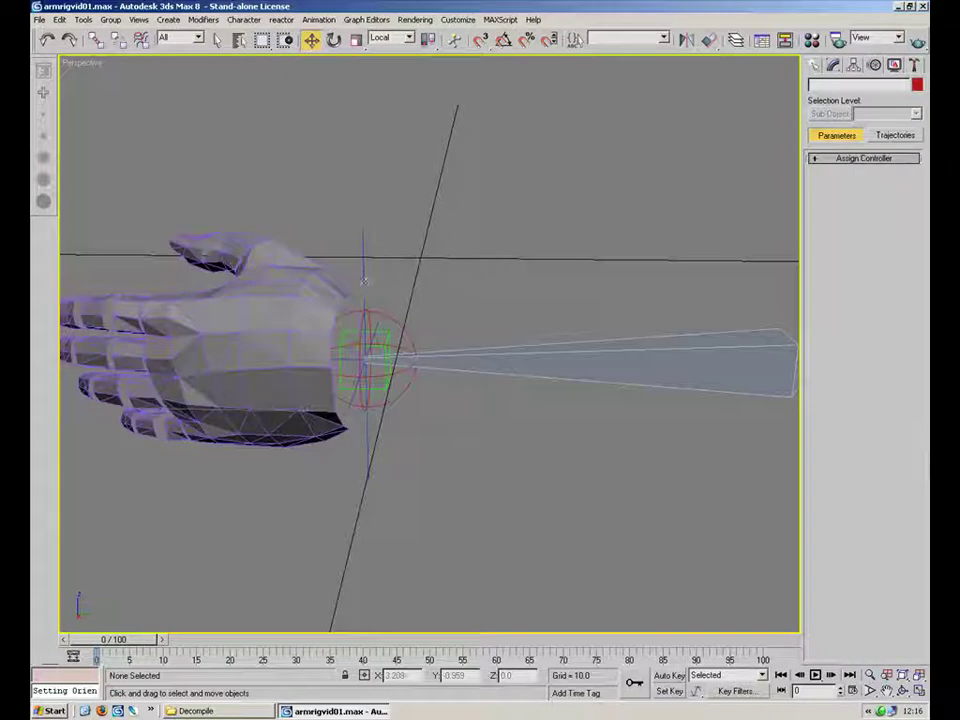
pyautogui.click(400, 322)
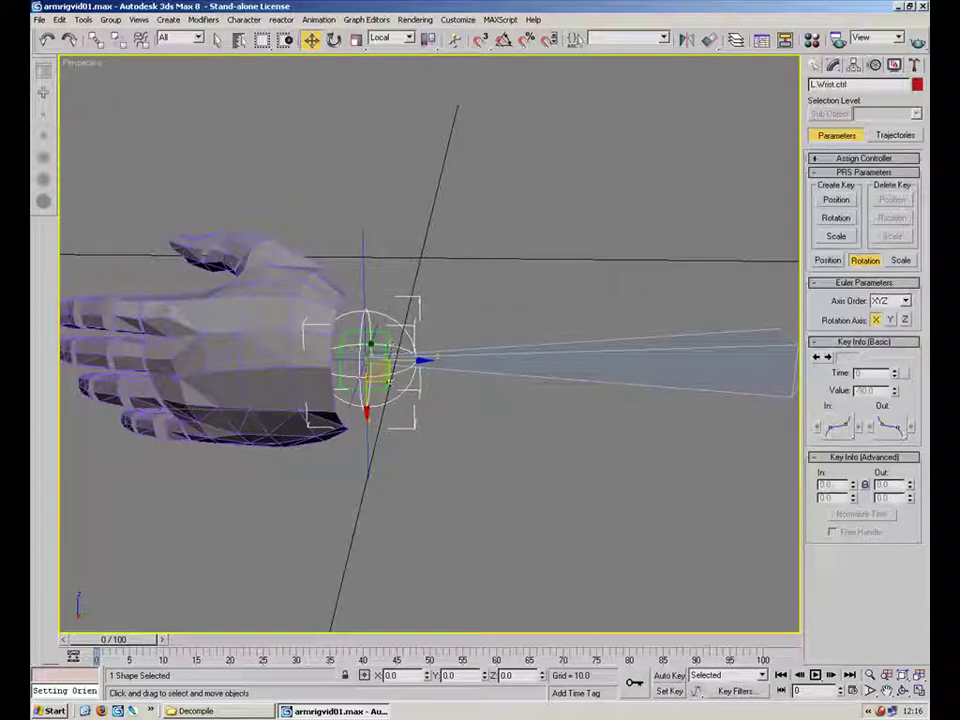
pyautogui.moveTo(438, 285); pyautogui.dragTo(499, 276, button='middle')
pyautogui.scroll(3, 499, 276)
pyautogui.moveTo(433, 384); pyautogui.dragTo(498, 260)
pyautogui.rightClick(498, 260)
pyautogui.scroll(-4, 505, 325)
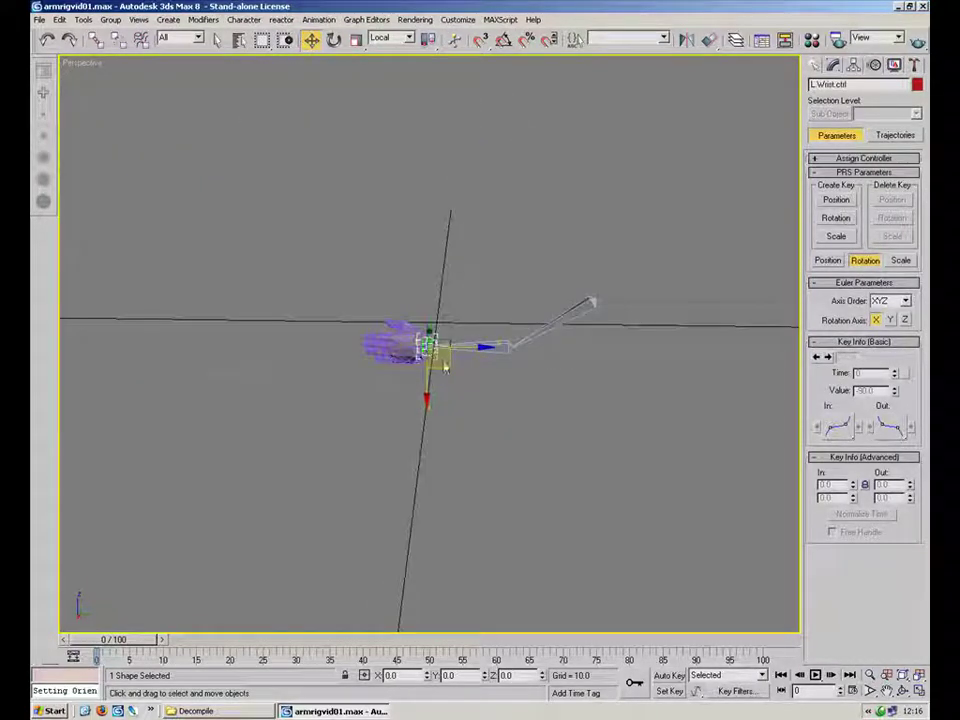
pyautogui.moveTo(446, 371); pyautogui.dragTo(474, 284)
pyautogui.rightClick(474, 284)
# - Inspect the LIK goal at the wrist and test another move of L.Wrist.ctrl, cancelling it
pyautogui.keyDown('alt'); pyautogui.moveTo(488, 274); pyautogui.dragTo(410, 346, button='middle'); pyautogui.keyUp('alt')
pyautogui.scroll(10, 409, 346)
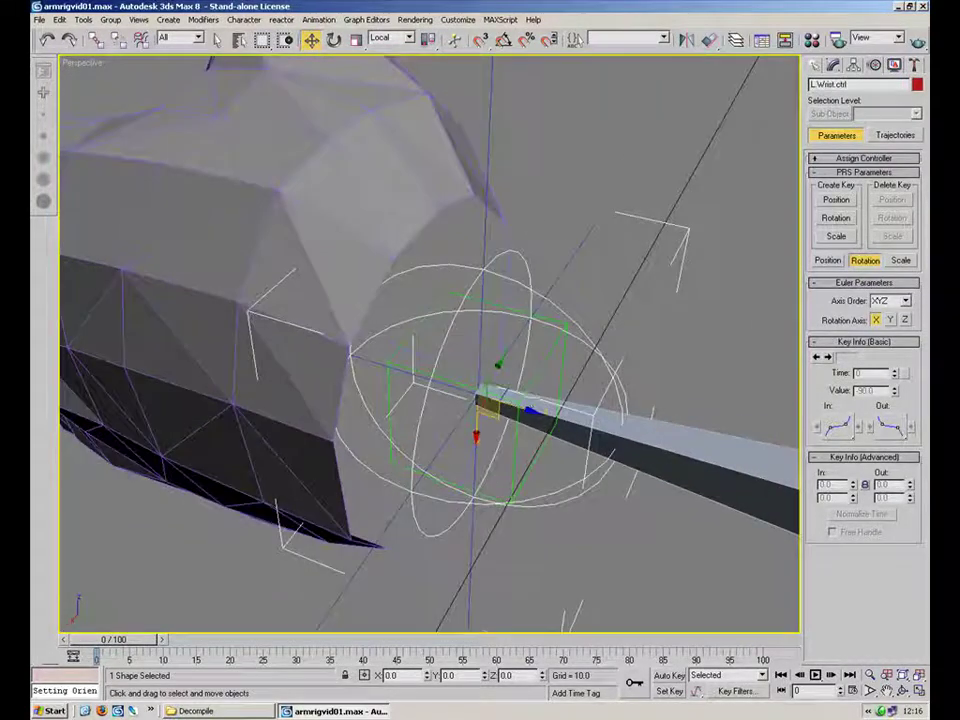
pyautogui.click(567, 265)
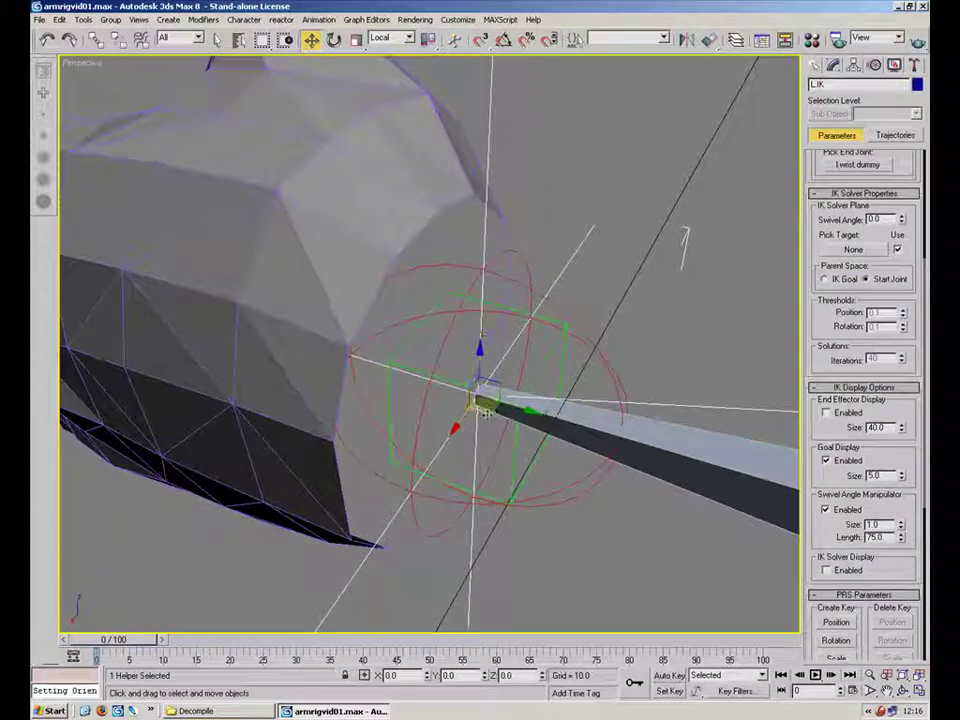
pyautogui.click(597, 350)
pyautogui.keyDown('alt'); pyautogui.moveTo(597, 350); pyautogui.dragTo(452, 341, button='middle'); pyautogui.keyUp('alt')
pyautogui.scroll(-5, 440, 300)
pyautogui.keyDown('alt'); pyautogui.moveTo(433, 289); pyautogui.dragTo(431, 328, button='middle'); pyautogui.keyUp('alt')
pyautogui.moveTo(440, 280)
pyautogui.keyDown('alt'); pyautogui.mouseDown(button='middle')
pyautogui.moveTo(505, 253)
pyautogui.moveTo(457, 288)
pyautogui.mouseUp(button='middle'); pyautogui.keyUp('alt')
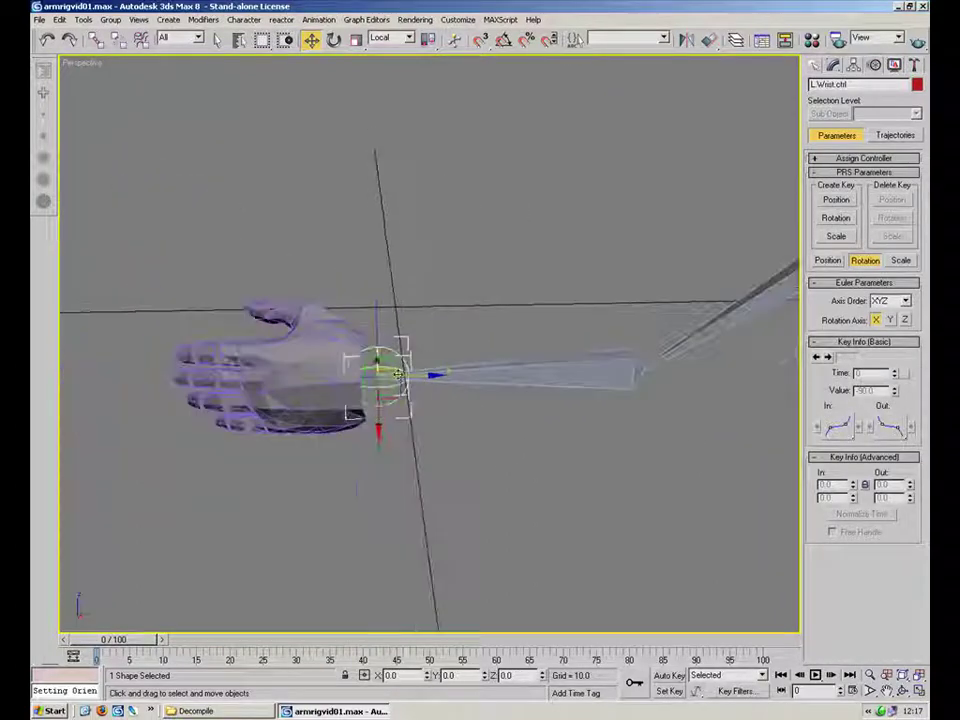
pyautogui.moveTo(391, 430); pyautogui.dragTo(475, 219)
pyautogui.rightClick(475, 219)
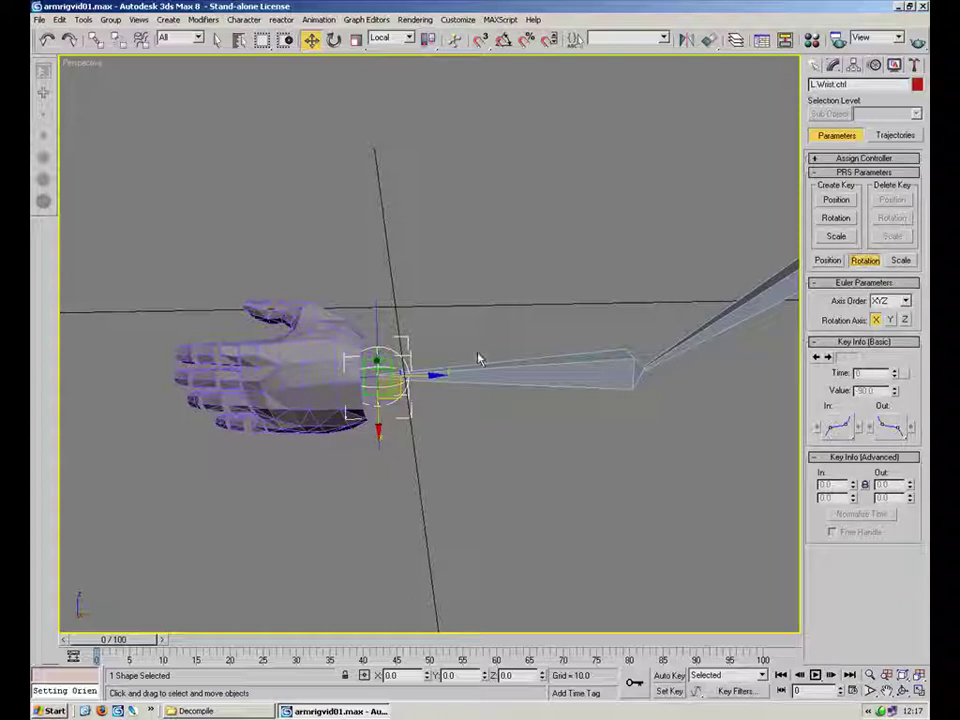
# - Clear the selection and unhide all objects in the scene
pyautogui.keyDown('alt'); pyautogui.moveTo(445, 395); pyautogui.dragTo(591, 456, button='middle'); pyautogui.keyUp('alt')
pyautogui.scroll(-4, 591, 456)
pyautogui.moveTo(508, 103); pyautogui.dragTo(264, 512)
pyautogui.rightClick(531, 330)
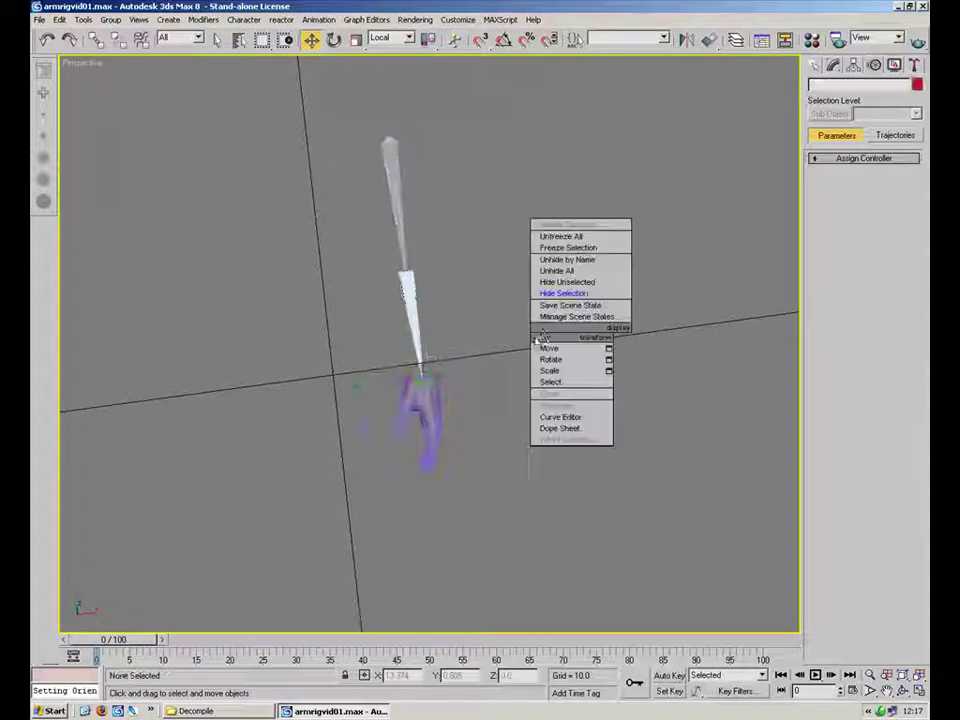
pyautogui.click(578, 285)
pyautogui.keyDown('alt'); pyautogui.moveTo(608, 414); pyautogui.dragTo(452, 347, button='middle'); pyautogui.keyUp('alt')
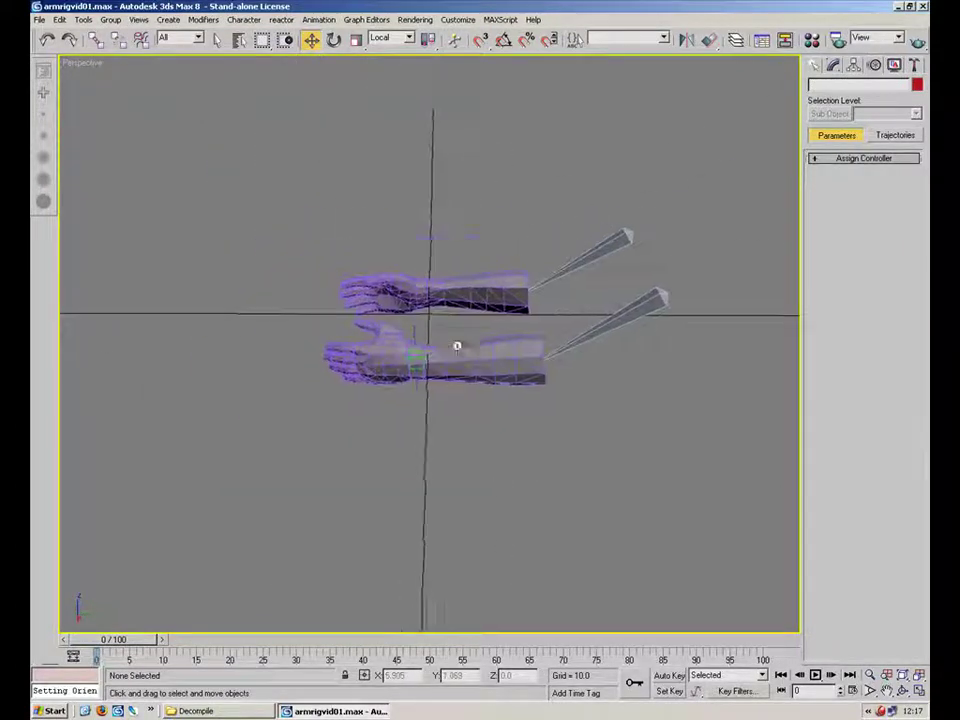
pyautogui.scroll(4, 690, 388)
# - Hide the forearm meshes of both arms, leaving the hands and arm bones visible
pyautogui.keyDown('alt'); pyautogui.moveTo(604, 397); pyautogui.dragTo(454, 333, button='middle'); pyautogui.keyUp('alt')
pyautogui.rightClick(454, 333)
pyautogui.click(500, 291)
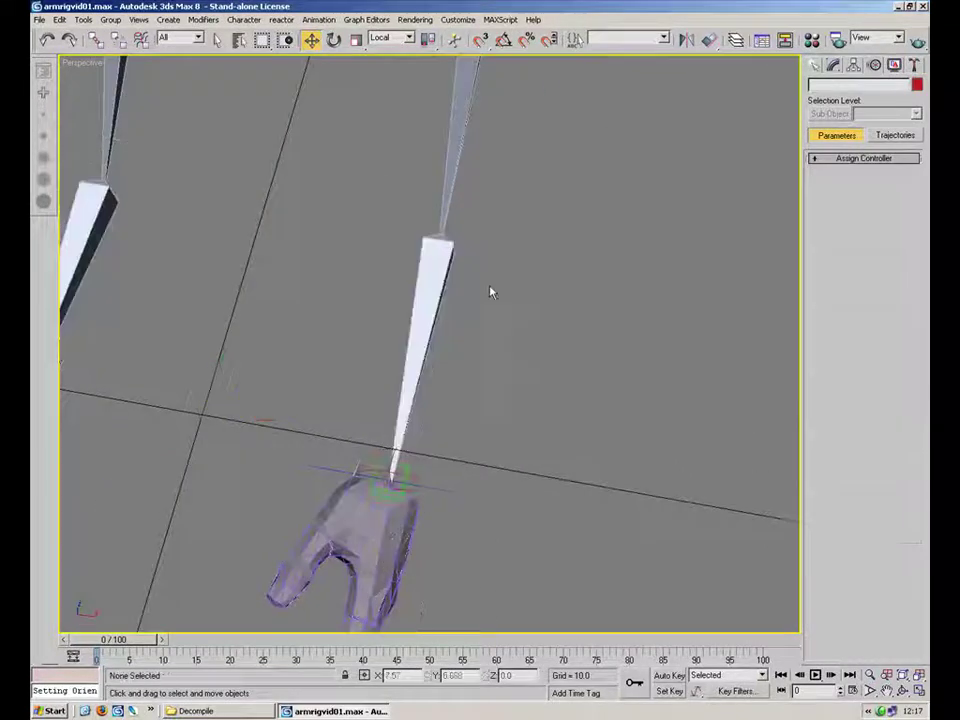
pyautogui.moveTo(435, 401); pyautogui.dragTo(501, 384, button='middle')
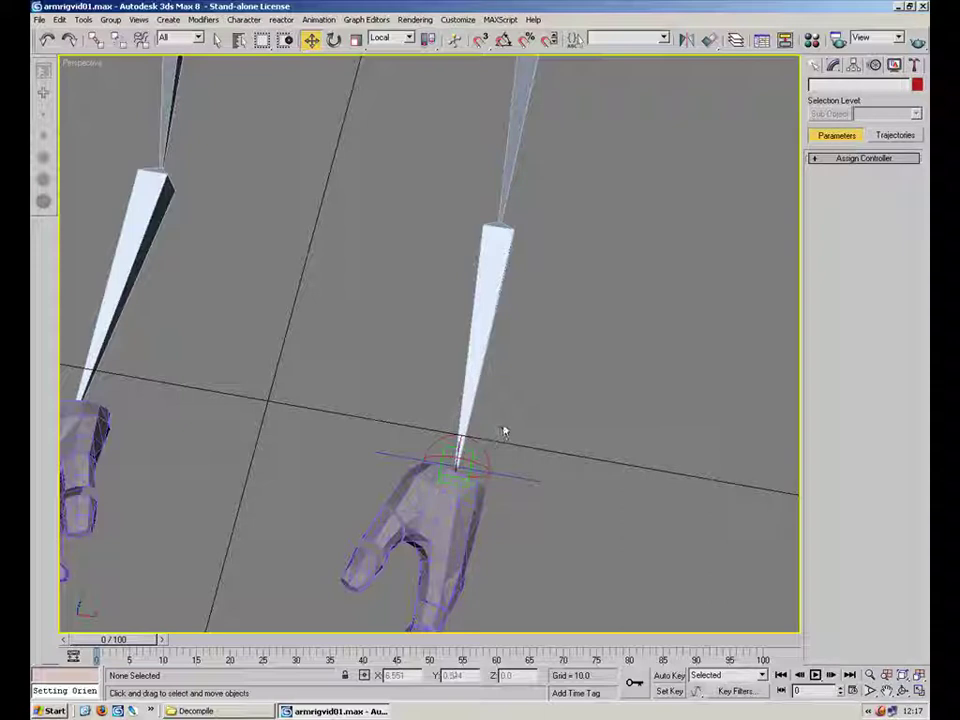
pyautogui.keyDown('alt'); pyautogui.moveTo(362, 330); pyautogui.dragTo(493, 369, button='middle'); pyautogui.keyUp('alt')
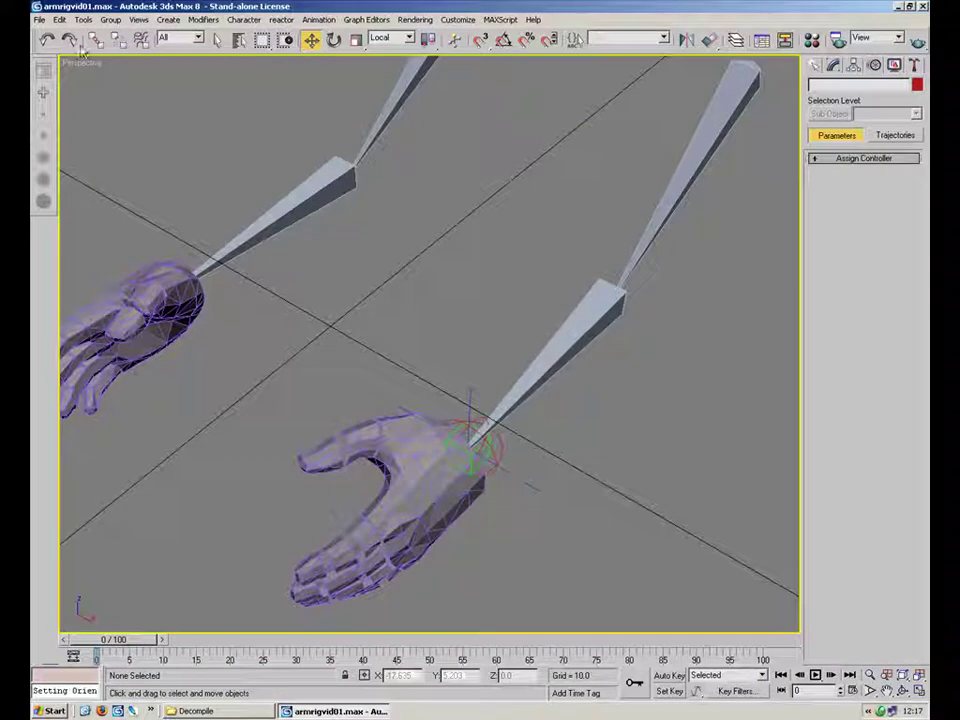
# - Start merging a file into the scene and browse to the My Documents folder
pyautogui.click(40, 19)
pyautogui.moveTo(62, 74)
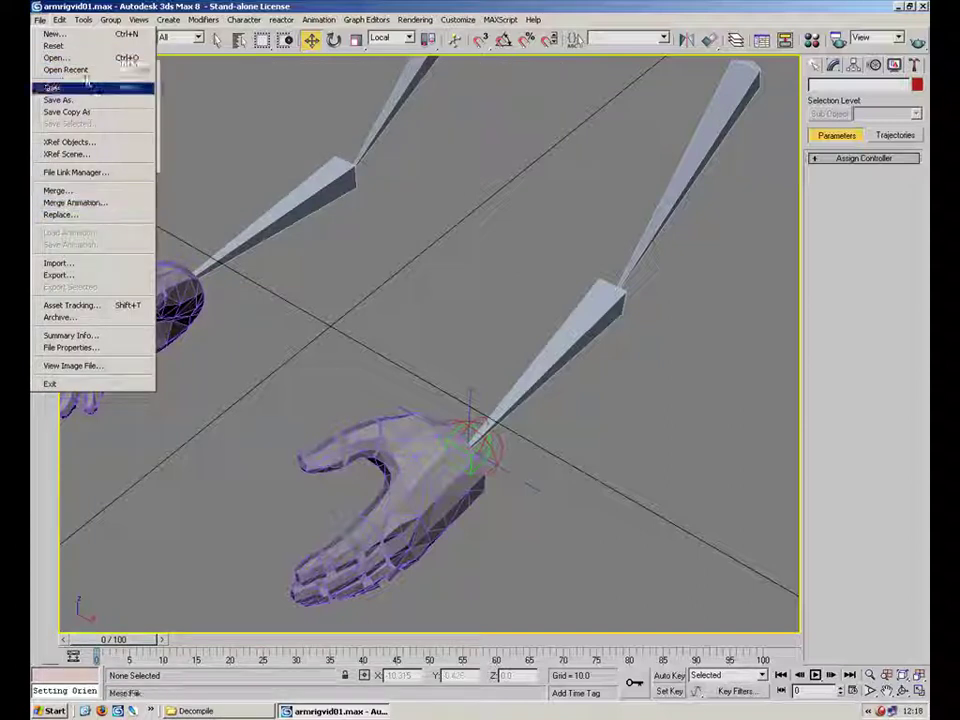
pyautogui.click(84, 19)
pyautogui.moveTo(39, 20)
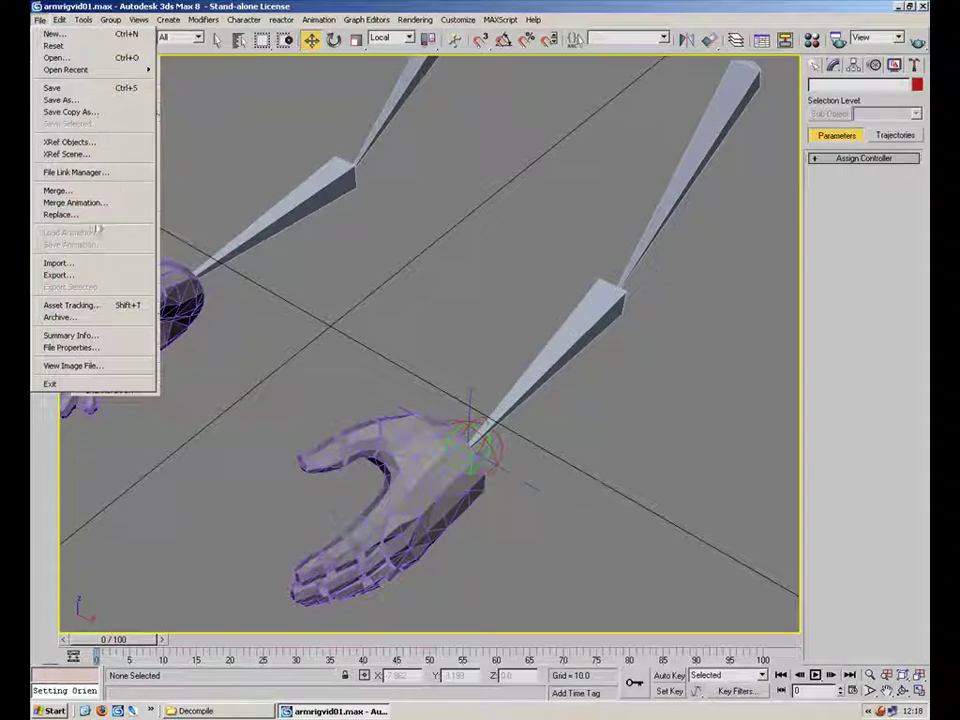
pyautogui.click(60, 190)
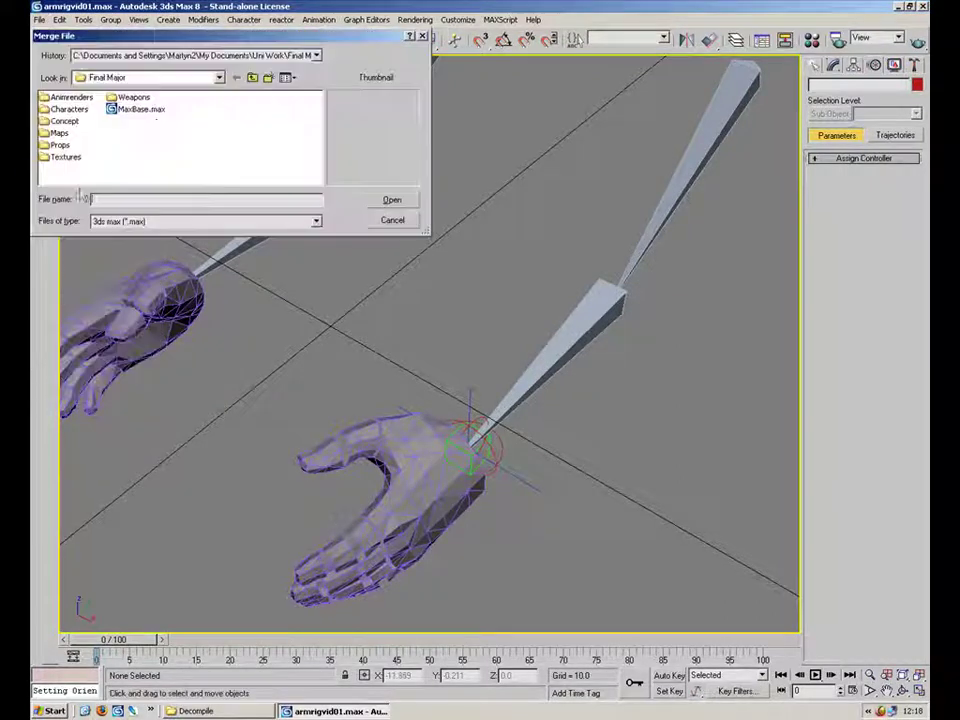
pyautogui.click(120, 77)
pyautogui.click(146, 115)
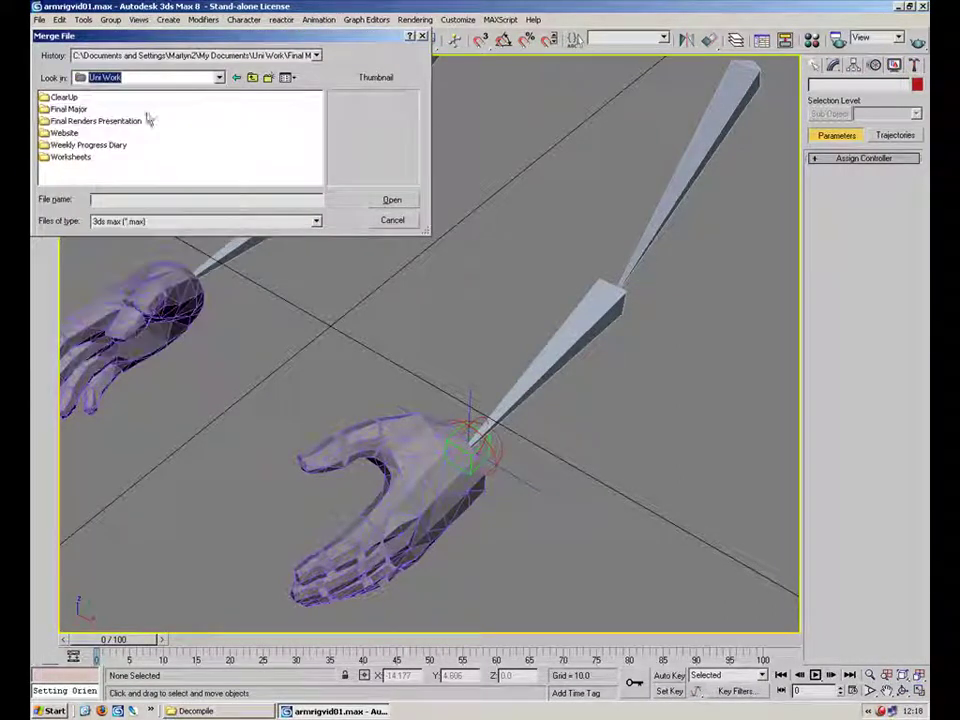
pyautogui.click(110, 77)
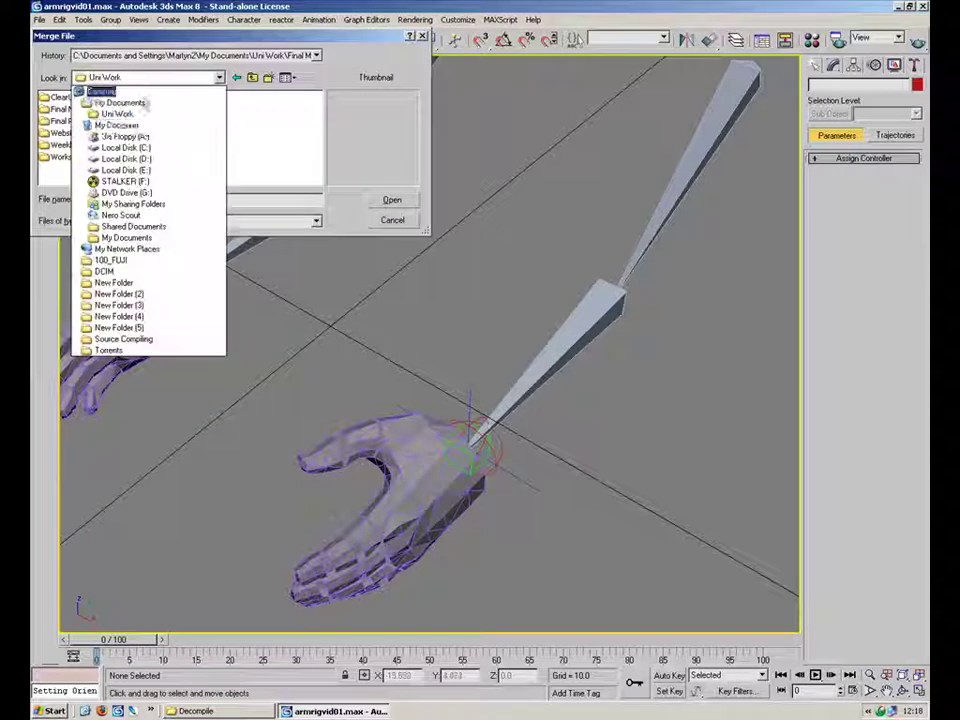
pyautogui.click(95, 101)
pyautogui.moveTo(125, 179); pyautogui.dragTo(226, 183)
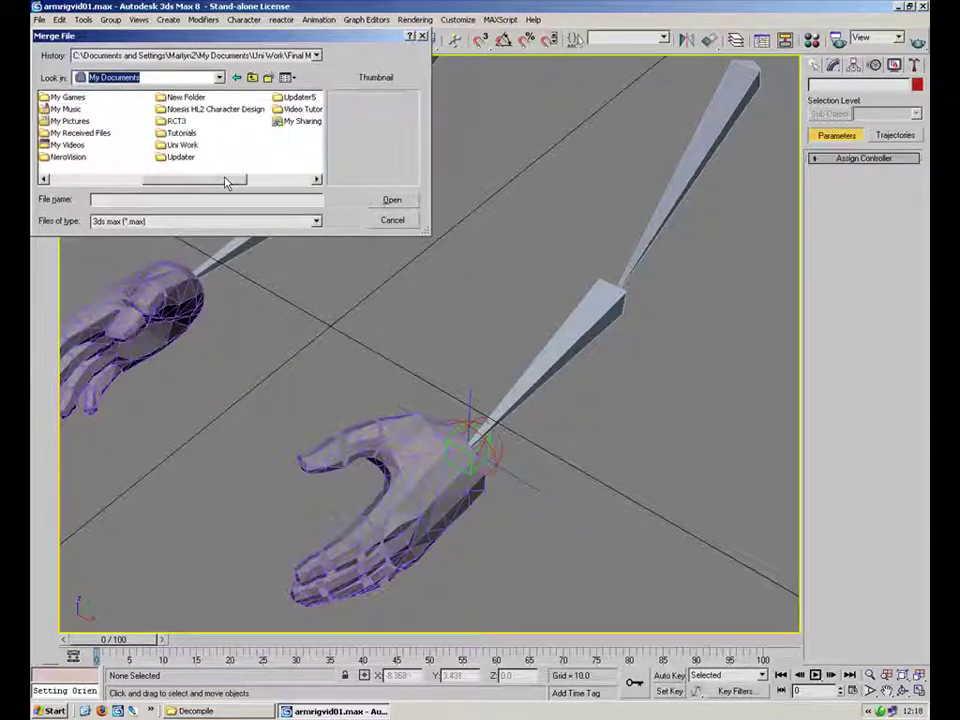
# - Browse from the Tutorials folder to the Final folder inside Weapon
pyautogui.click(180, 133)
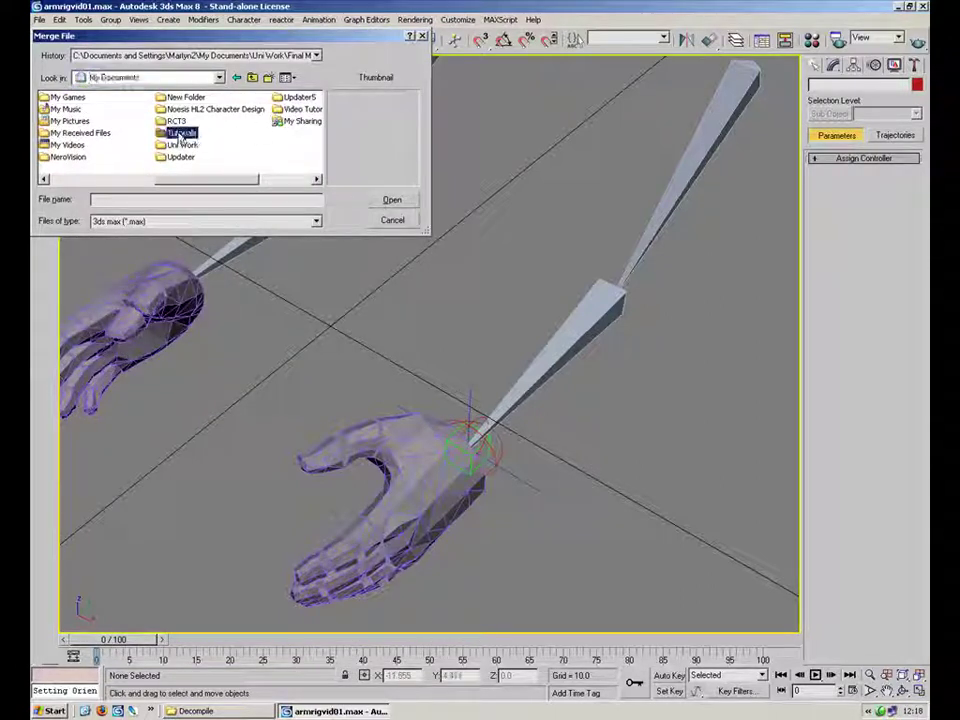
pyautogui.doubleClick(180, 133)
pyautogui.doubleClick(96, 110)
pyautogui.doubleClick(72, 157)
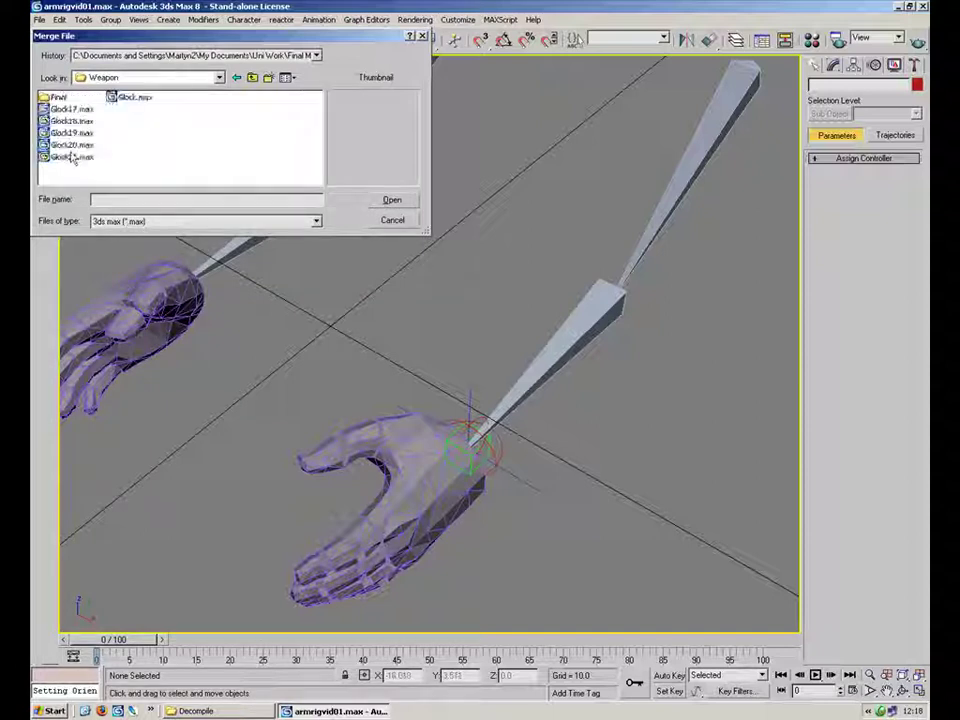
pyautogui.doubleClick(57, 97)
# - Merge only the Teapot01 object from Glock22.max into the scene
pyautogui.click(66, 97)
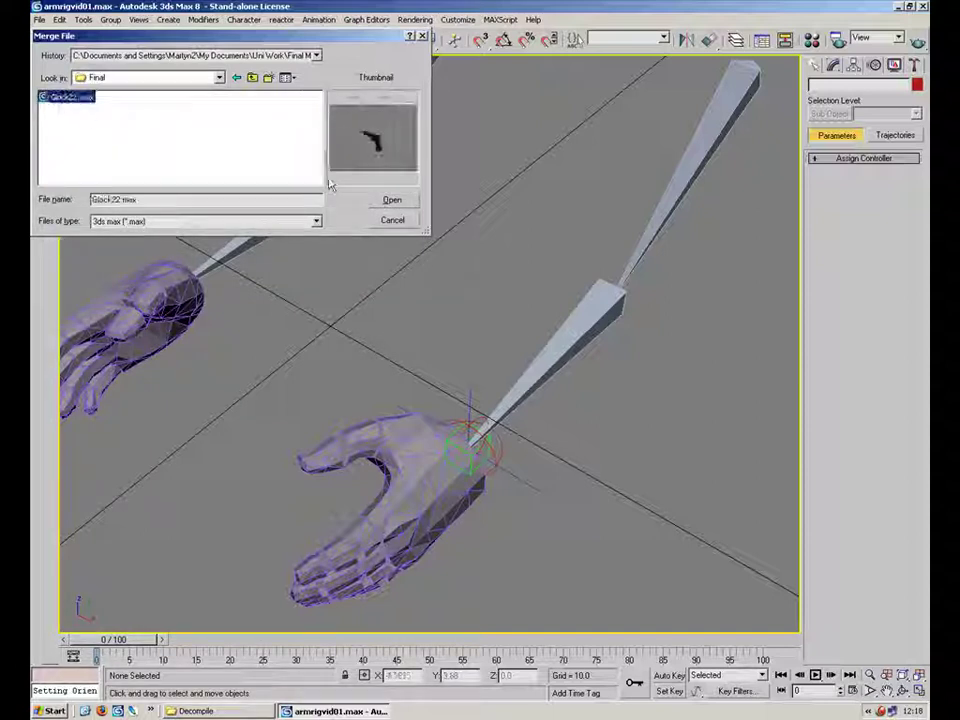
pyautogui.click(392, 201)
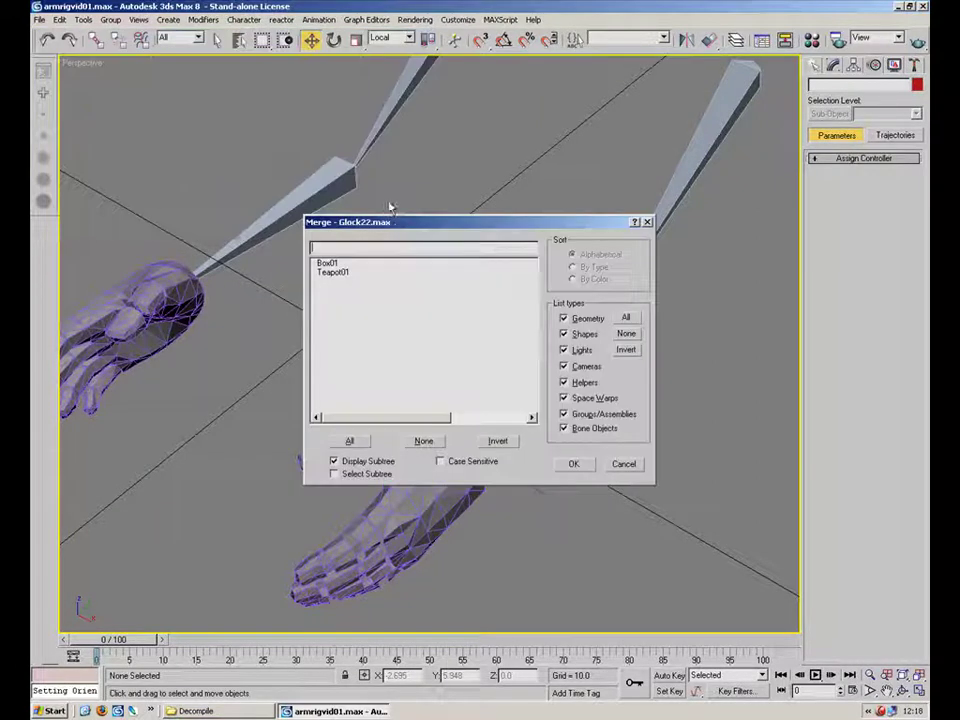
pyautogui.click(334, 272)
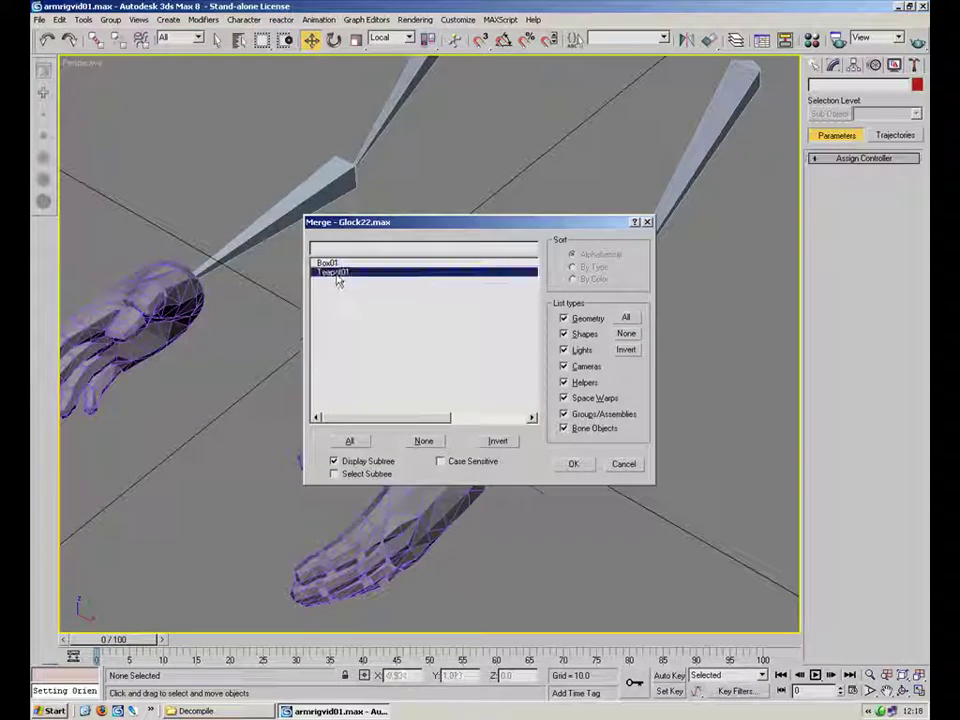
pyautogui.click(573, 464)
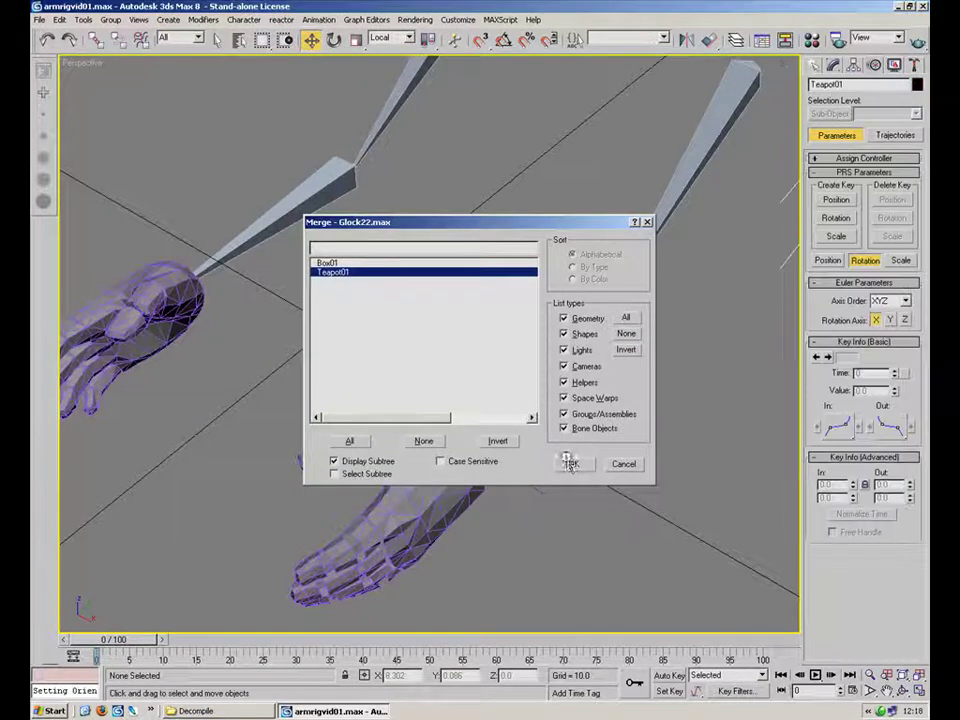
# - Rotate the merged pistol 180 degrees about Z with angle snap on, and mirror it
pyautogui.scroll(-10, 519, 420)
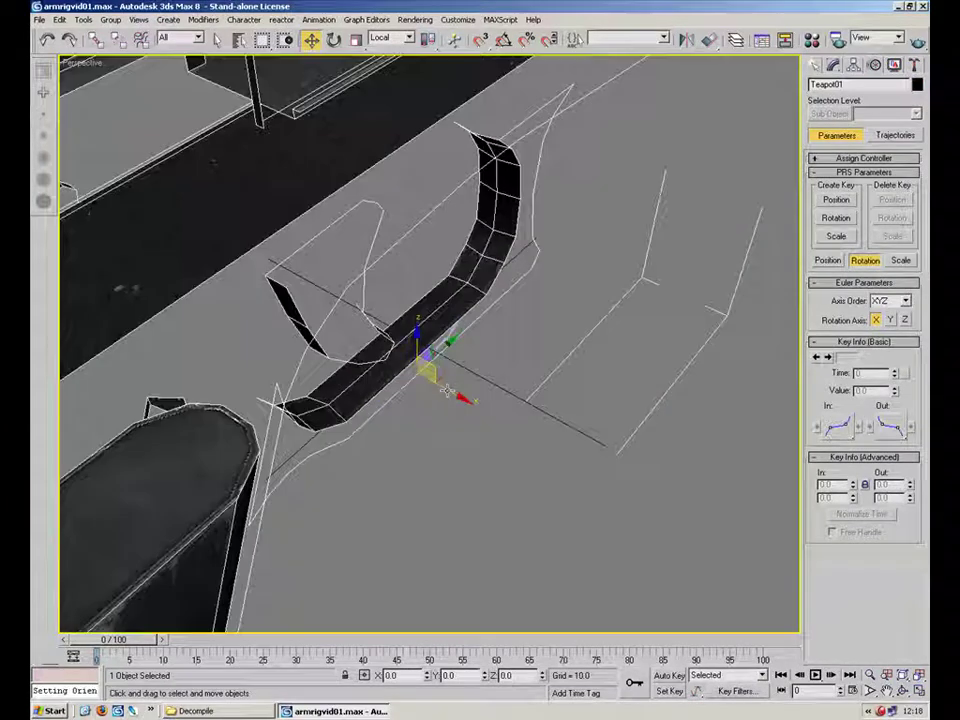
pyautogui.click(333, 39)
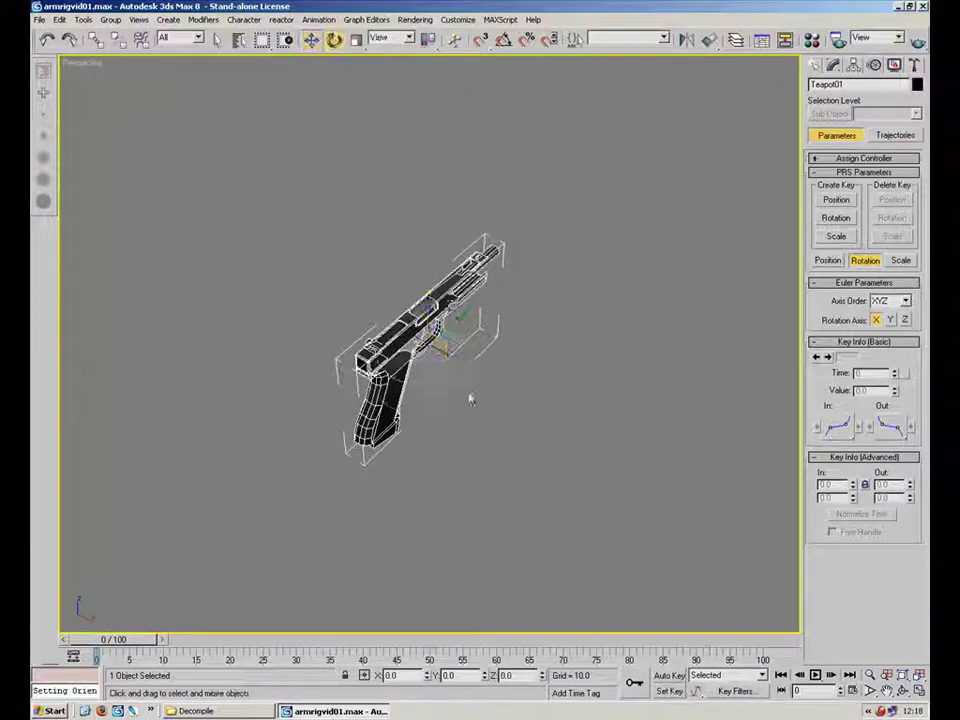
pyautogui.press('a')
pyautogui.moveTo(455, 380); pyautogui.dragTo(314, 373)
pyautogui.moveTo(325, 373)
pyautogui.keyDown('alt'); pyautogui.mouseDown(button='middle')
pyautogui.moveTo(492, 350)
pyautogui.moveTo(503, 386)
pyautogui.moveTo(418, 386)
pyautogui.moveTo(315, 368)
pyautogui.mouseUp(button='middle'); pyautogui.keyUp('alt')
pyautogui.scroll(7, 503, 364)
pyautogui.scroll(-8, 245, 343)
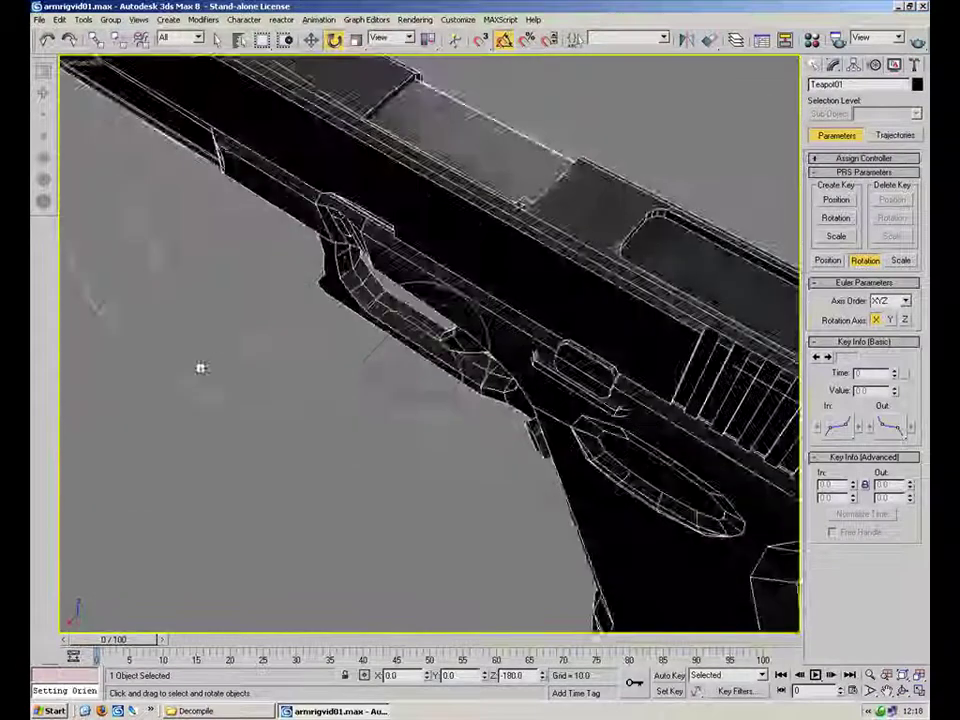
pyautogui.click(686, 40)
pyautogui.click(534, 277)
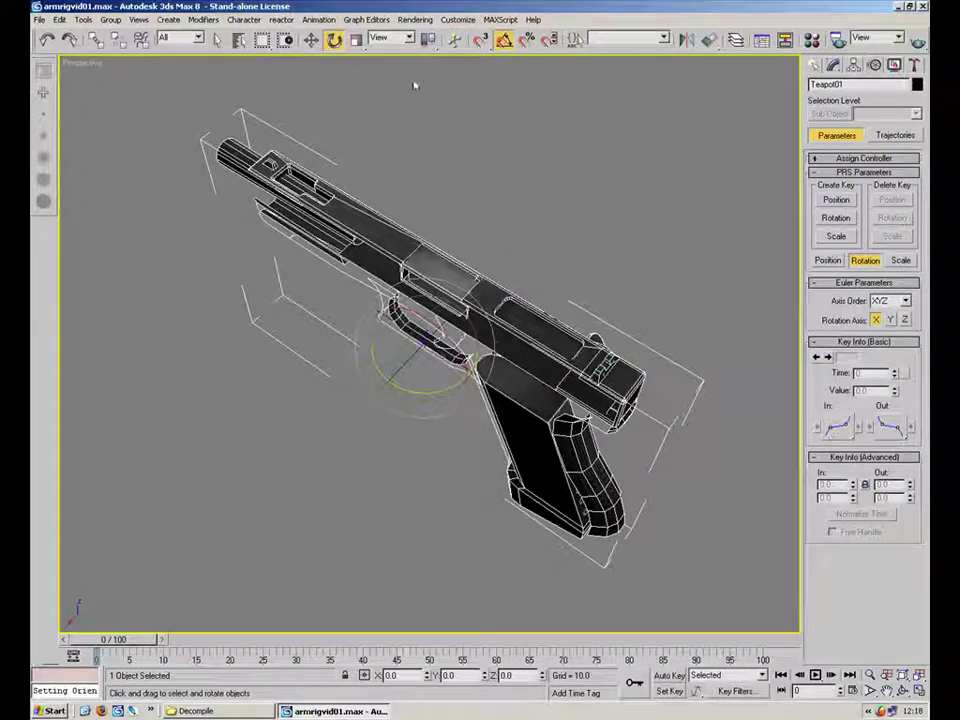
# - Scale the oversized pistol down uniformly to bring it nearer to the size of the hands
pyautogui.scroll(-3, 448, 508)
pyautogui.scroll(8, 448, 508)
pyautogui.scroll(-6, 439, 472)
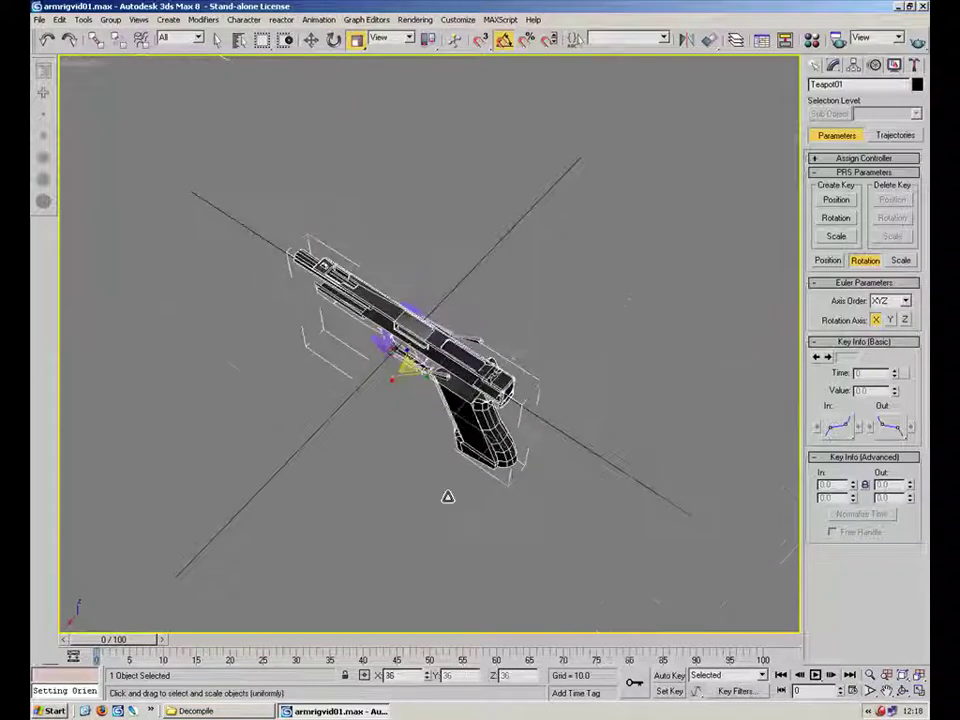
pyautogui.moveTo(410, 371); pyautogui.dragTo(425, 430)
pyautogui.moveTo(452, 508); pyautogui.dragTo(452, 500)
# - Scale the pistol down further and move it up beside the hand with the wrist control
pyautogui.keyDown('alt'); pyautogui.moveTo(362, 285); pyautogui.dragTo(662, 148, button='middle'); pyautogui.keyUp('alt')
pyautogui.scroll(8, 521, 385)
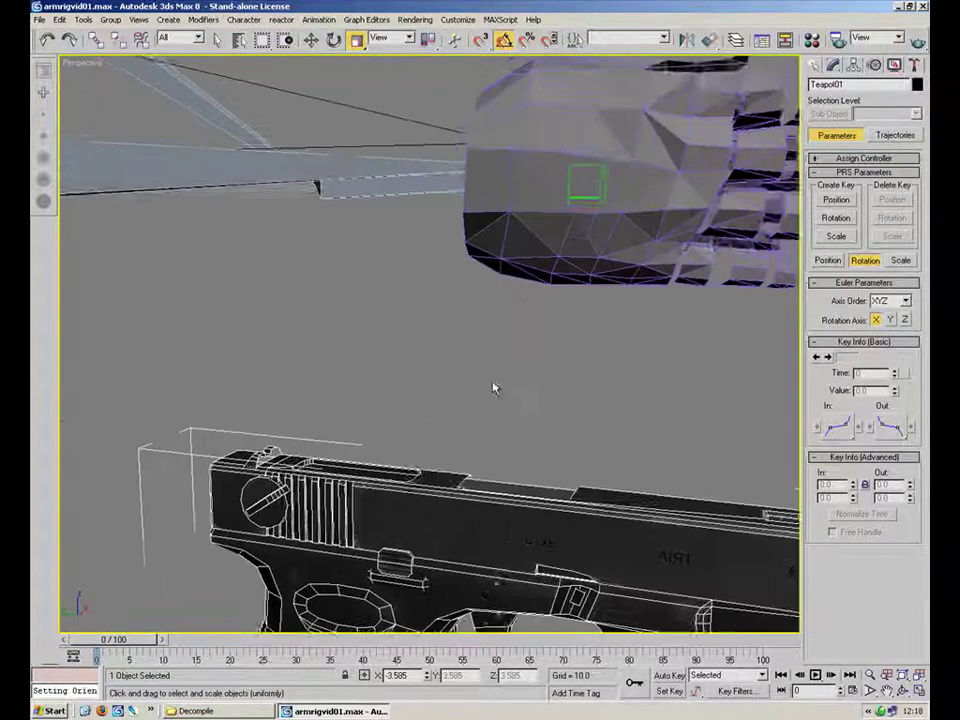
pyautogui.moveTo(523, 356); pyautogui.dragTo(403, 253, button='middle')
pyautogui.scroll(-3, 403, 253)
pyautogui.scroll(-2, 465, 488)
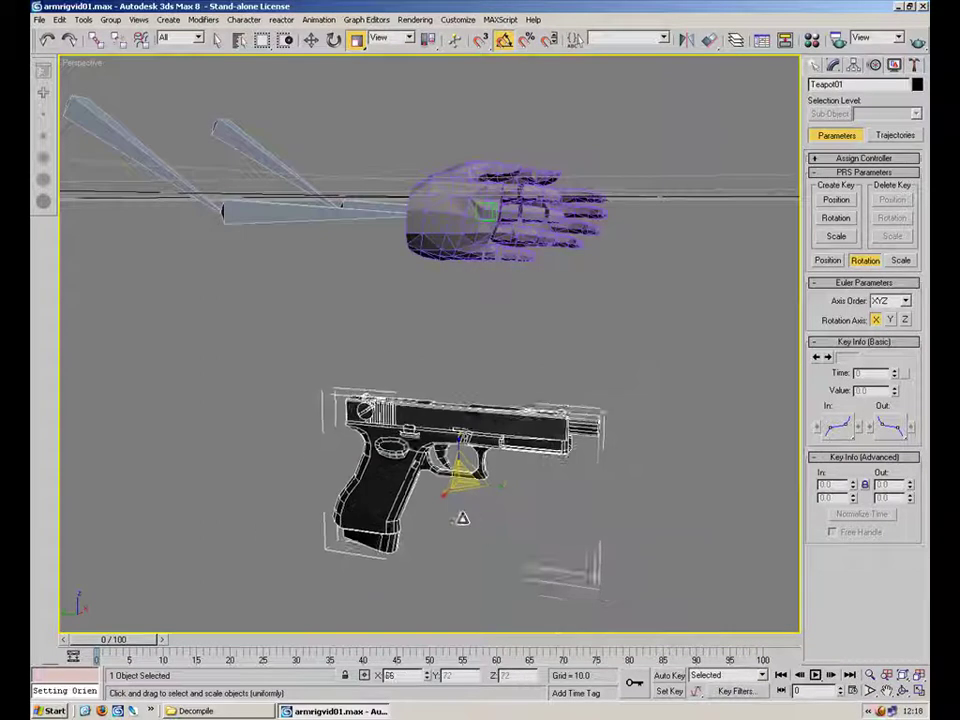
pyautogui.moveTo(472, 458); pyautogui.dragTo(625, 189)
pyautogui.keyDown('alt'); pyautogui.moveTo(576, 237); pyautogui.dragTo(440, 470, button='middle'); pyautogui.keyUp('alt')
pyautogui.moveTo(617, 344); pyautogui.dragTo(606, 345)
# - Scale the pistol uniformly to about 60% and place its grip in the palm of the hand with the wrist control
pyautogui.press('r')
pyautogui.keyDown('alt'); pyautogui.moveTo(455, 268); pyautogui.dragTo(500, 415, button='middle'); pyautogui.keyUp('alt')
pyautogui.moveTo(499, 414); pyautogui.dragTo(477, 428)
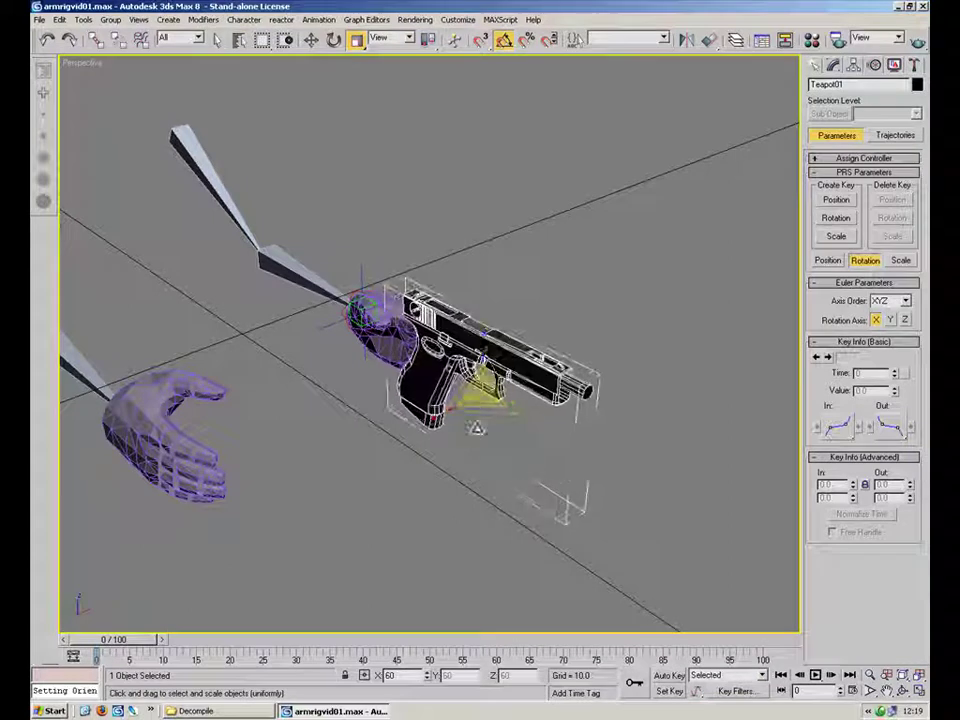
pyautogui.keyDown('alt'); pyautogui.moveTo(488, 382); pyautogui.dragTo(450, 300, button='middle'); pyautogui.keyUp('alt')
pyautogui.scroll(6, 520, 370)
pyautogui.keyDown('alt'); pyautogui.moveTo(500, 330); pyautogui.dragTo(510, 300, button='middle'); pyautogui.keyUp('alt')
pyautogui.keyDown('alt'); pyautogui.moveTo(595, 327); pyautogui.dragTo(572, 284, button='middle'); pyautogui.keyUp('alt')
pyautogui.moveTo(551, 285); pyautogui.dragTo(553, 283)
pyautogui.keyDown('alt'); pyautogui.moveTo(553, 283); pyautogui.dragTo(209, 330, button='middle'); pyautogui.keyUp('alt')
pyautogui.keyDown('alt'); pyautogui.moveTo(540, 330); pyautogui.dragTo(309, 119, button='middle'); pyautogui.keyUp('alt')
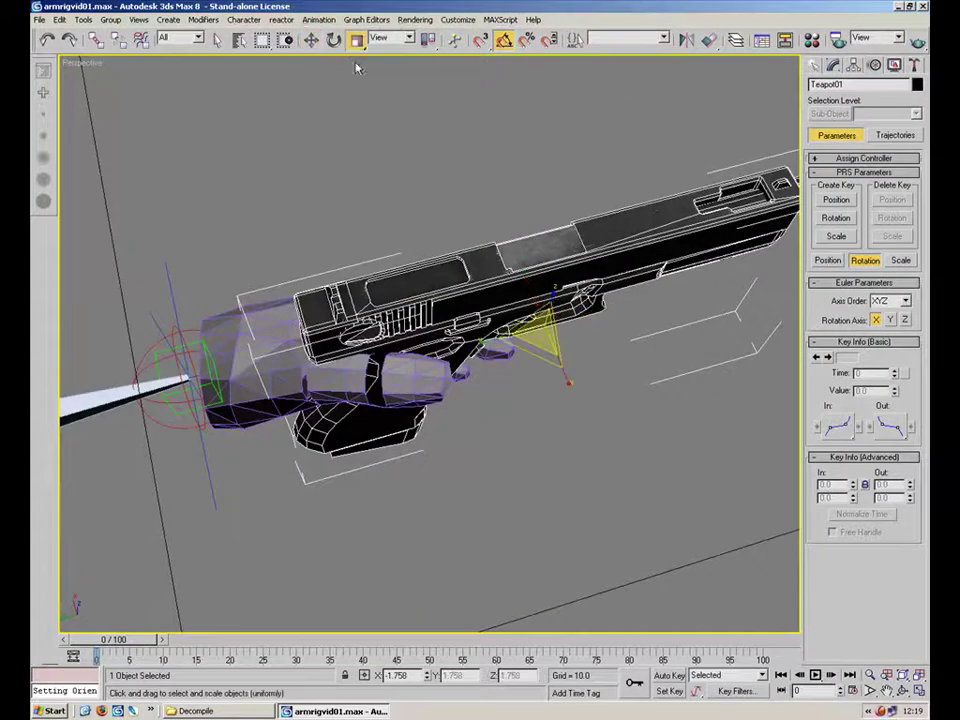
# - Fine-tune the pistol's uniform scale so its grip matches the size of the hand
pyautogui.click(354, 46)
pyautogui.keyDown('alt'); pyautogui.moveTo(445, 295); pyautogui.dragTo(487, 231, button='middle'); pyautogui.keyUp('alt')
pyautogui.moveTo(576, 307); pyautogui.dragTo(584, 308)
pyautogui.keyDown('alt'); pyautogui.moveTo(488, 285); pyautogui.dragTo(508, 284, button='middle'); pyautogui.keyUp('alt')
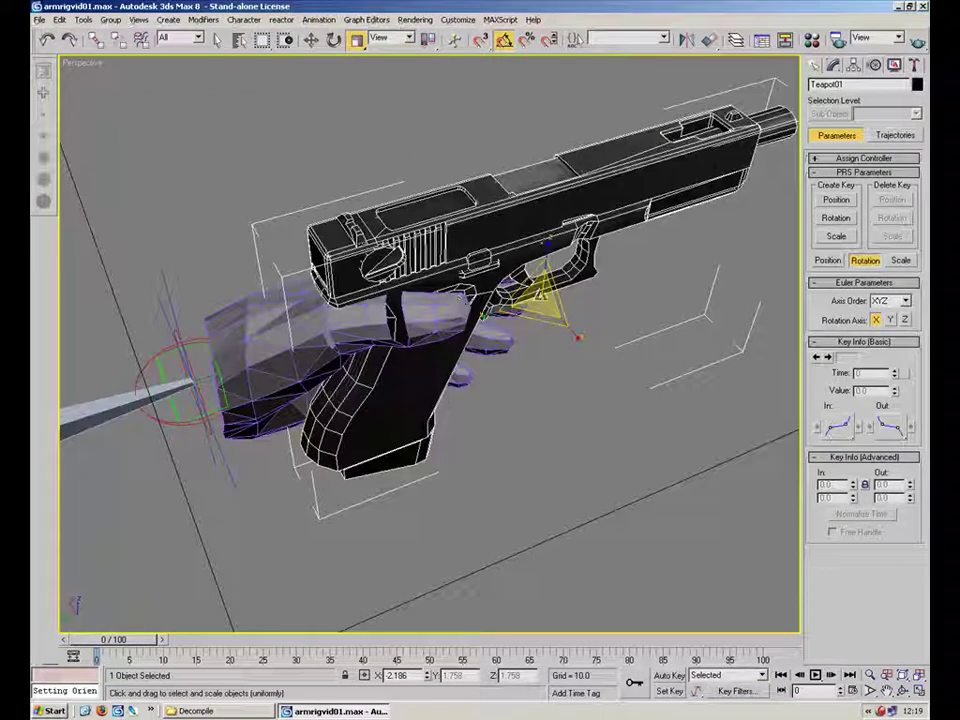
pyautogui.moveTo(541, 295); pyautogui.dragTo(543, 293)
# - Shift the pistol along its local Y axis to seat the grip in the hand, and deselect it
pyautogui.click(555, 419)
pyautogui.keyDown('alt'); pyautogui.moveTo(555, 419); pyautogui.dragTo(521, 285, button='middle'); pyautogui.keyUp('alt')
pyautogui.click(524, 290)
pyautogui.moveTo(535, 309); pyautogui.dragTo(569, 308)
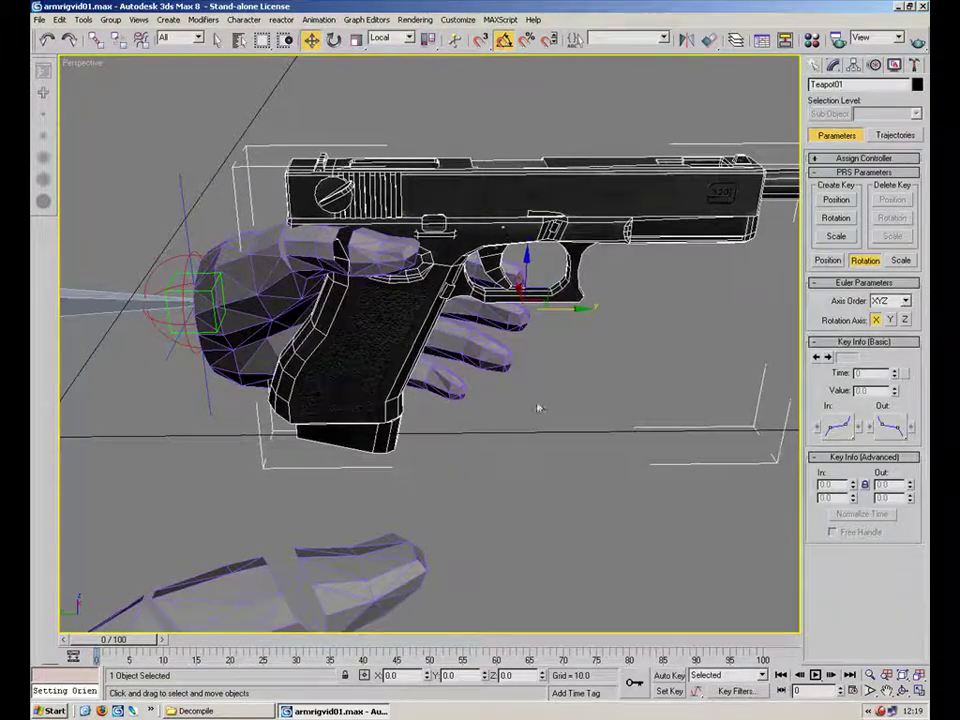
pyautogui.click(557, 358)
pyautogui.keyDown('alt'); pyautogui.moveTo(429, 326); pyautogui.dragTo(416, 289, button='middle'); pyautogui.keyUp('alt')
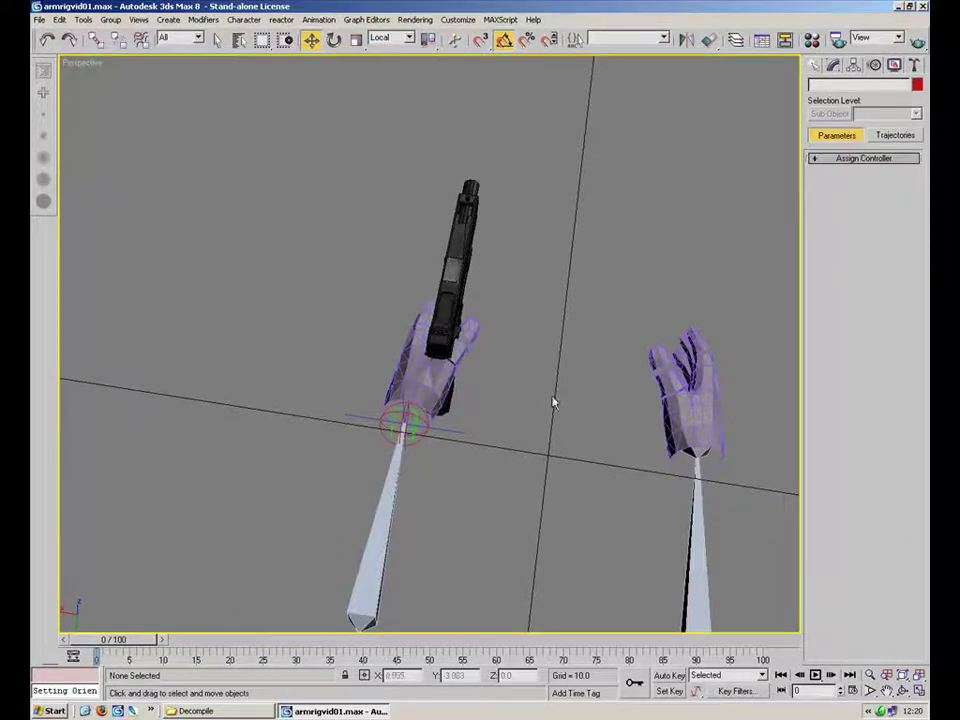
# - Examine the pistol's fit and alignment in the hand from above and from the side
pyautogui.scroll(6, 569, 399)
pyautogui.keyDown('alt'); pyautogui.moveTo(555, 371); pyautogui.dragTo(438, 437, button='middle'); pyautogui.keyUp('alt')
pyautogui.keyDown('alt'); pyautogui.moveTo(521, 364); pyautogui.dragTo(414, 436, button='middle'); pyautogui.keyUp('alt')
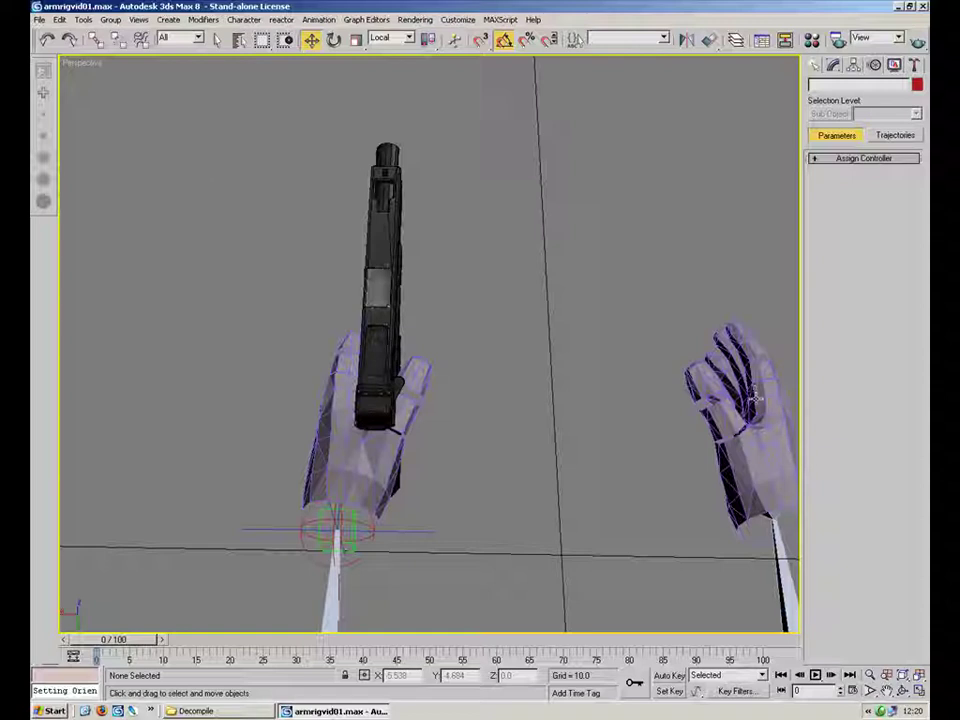
pyautogui.keyDown('alt'); pyautogui.moveTo(587, 422); pyautogui.dragTo(530, 294, button='middle'); pyautogui.keyUp('alt')
pyautogui.keyDown('alt'); pyautogui.moveTo(465, 274); pyautogui.dragTo(374, 332, button='middle'); pyautogui.keyUp('alt')
pyautogui.click(384, 280)
pyautogui.scroll(4, 474, 319)
pyautogui.scroll(-4, 374, 332)
pyautogui.click(553, 152)
pyautogui.keyDown('alt'); pyautogui.moveTo(495, 266); pyautogui.dragTo(470, 247, button='middle'); pyautogui.keyUp('alt')
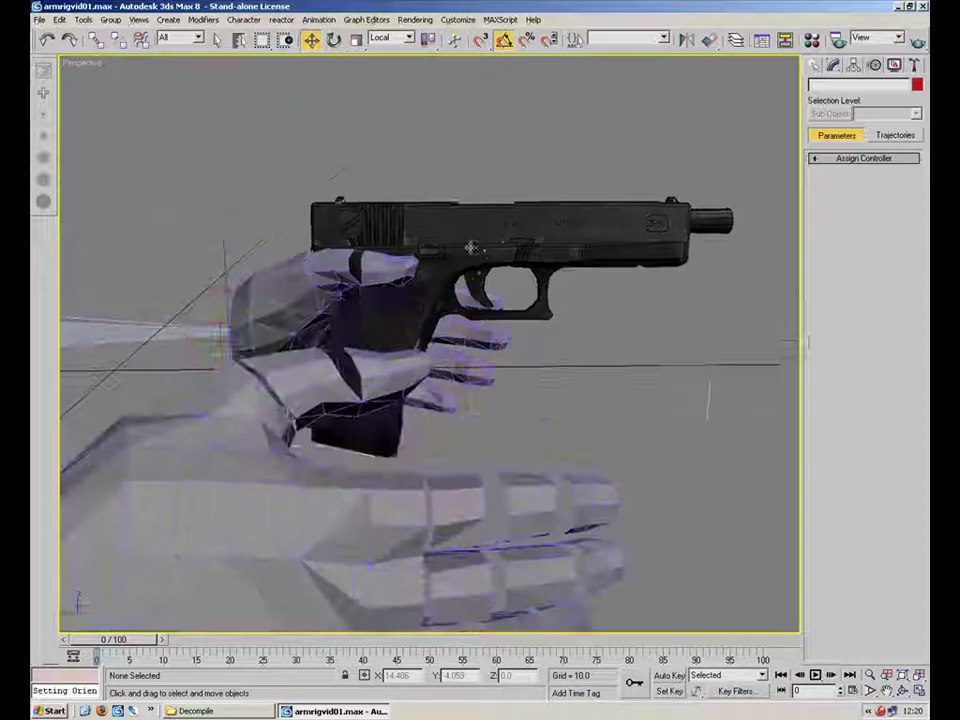
# - Select the pistol again and make a final small adjustment to its fit in the hand
pyautogui.click(470, 247)
pyautogui.click(356, 40)
pyautogui.moveTo(494, 322); pyautogui.dragTo(532, 328)
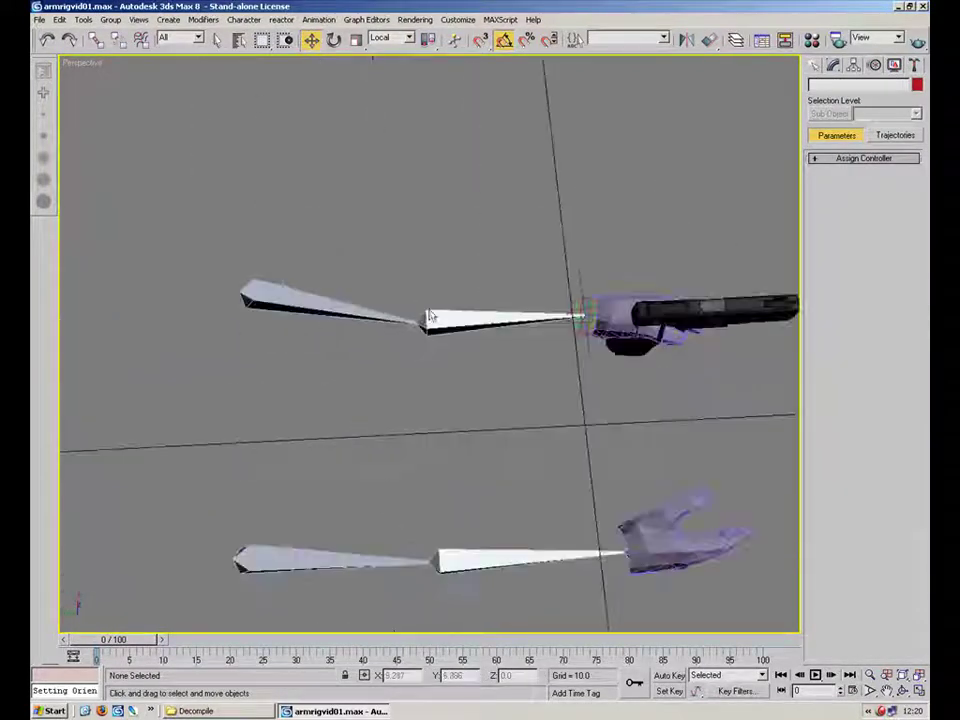
pyautogui.click(300, 300)
pyautogui.doubleClick(300, 300)
pyautogui.click(401, 363)
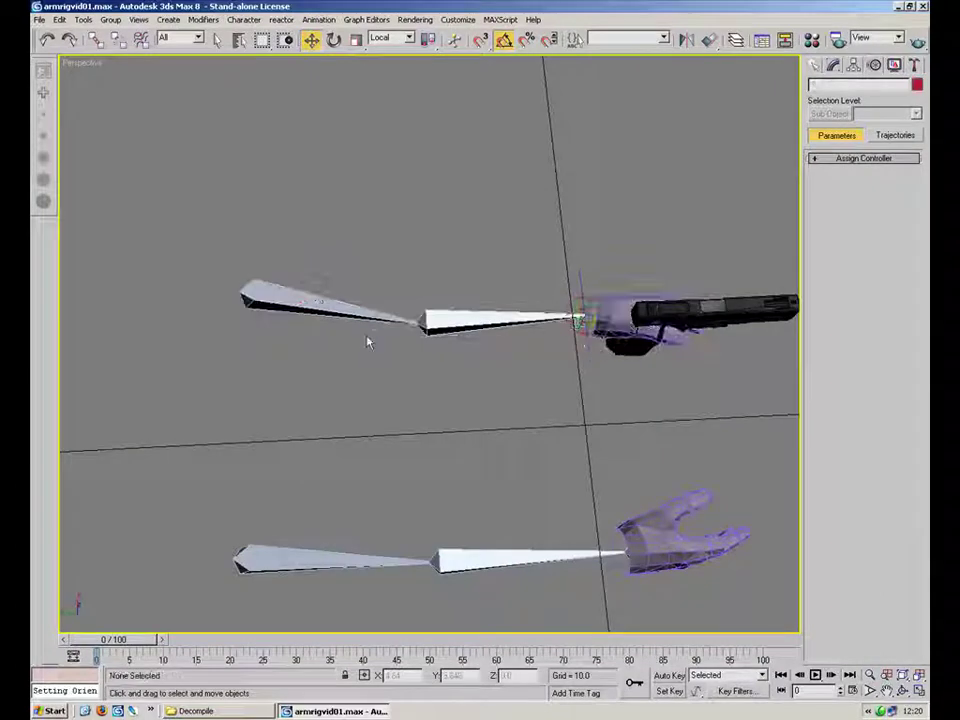
pyautogui.doubleClick(278, 301)
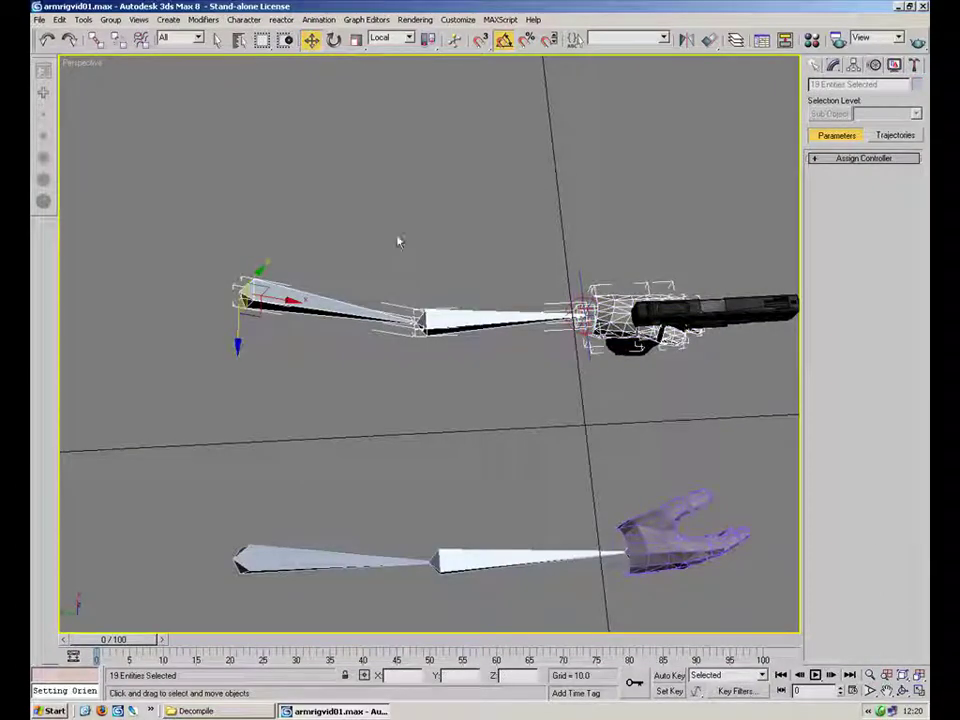
pyautogui.click(398, 241)
pyautogui.doubleClick(441, 319)
pyautogui.click(448, 281)
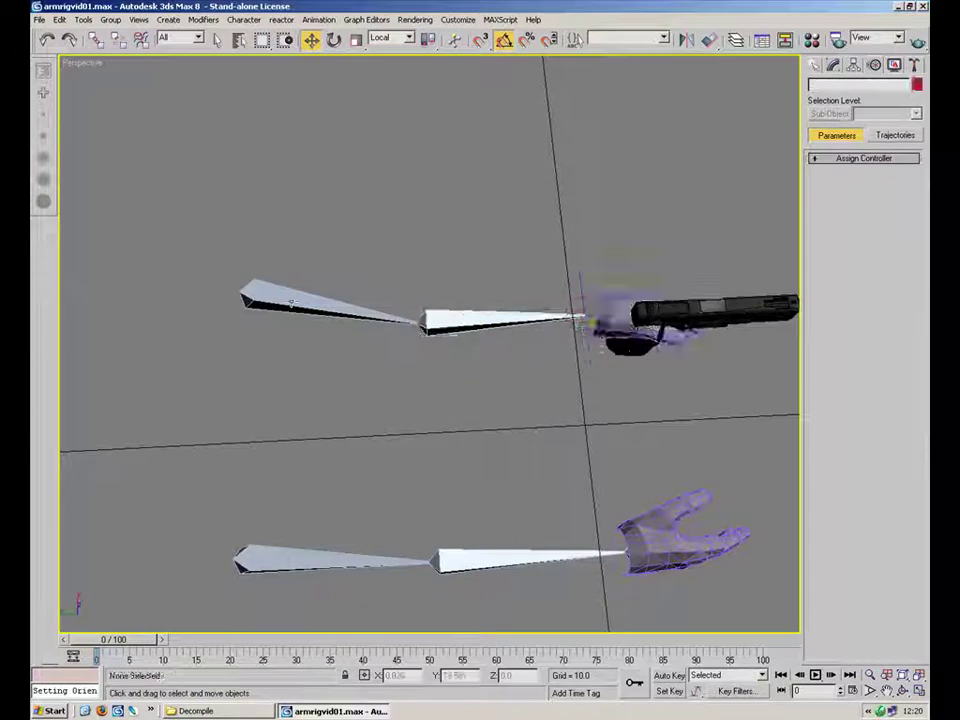
pyautogui.doubleClick(292, 302)
pyautogui.doubleClick(600, 314)
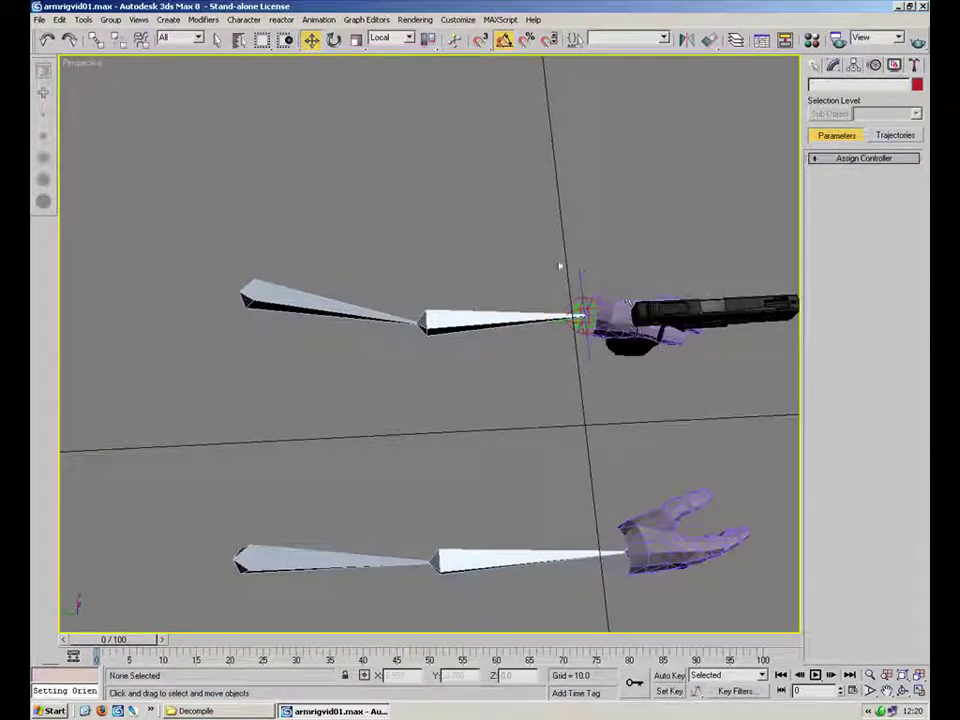
# - Hide the hand holding the pistol, its arm bones, and the wrist control
pyautogui.keyDown('alt'); pyautogui.moveTo(626, 291); pyautogui.dragTo(349, 343, button='middle'); pyautogui.keyUp('alt')
pyautogui.doubleClick(291, 407)
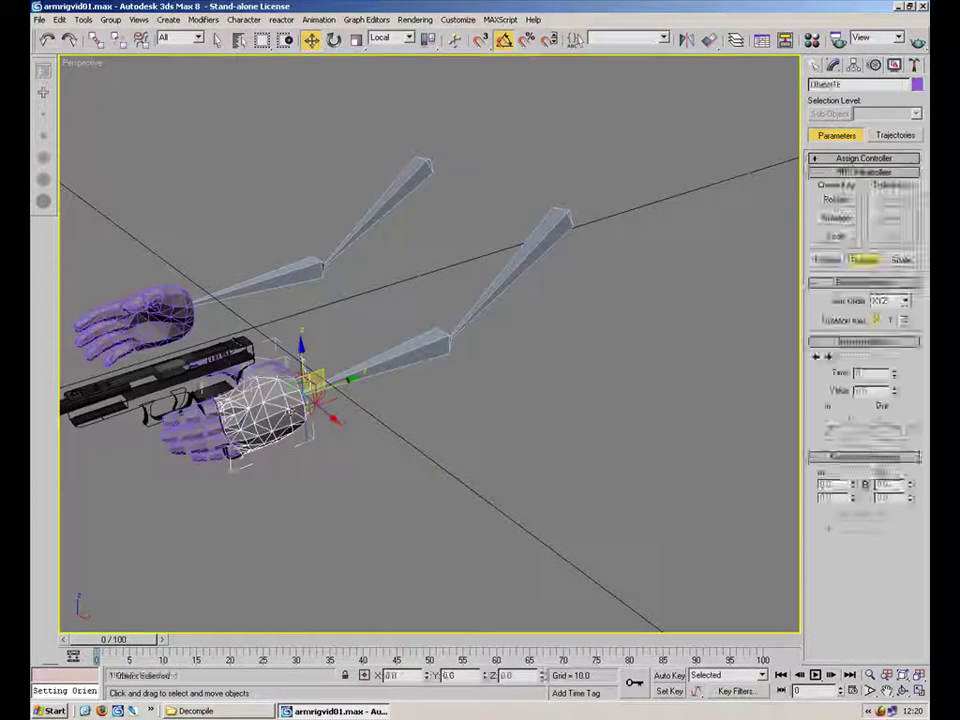
pyautogui.keyDown('ctrl'); pyautogui.doubleClick(530, 243); pyautogui.keyUp('ctrl')
pyautogui.rightClick(539, 237)
pyautogui.click(563, 196)
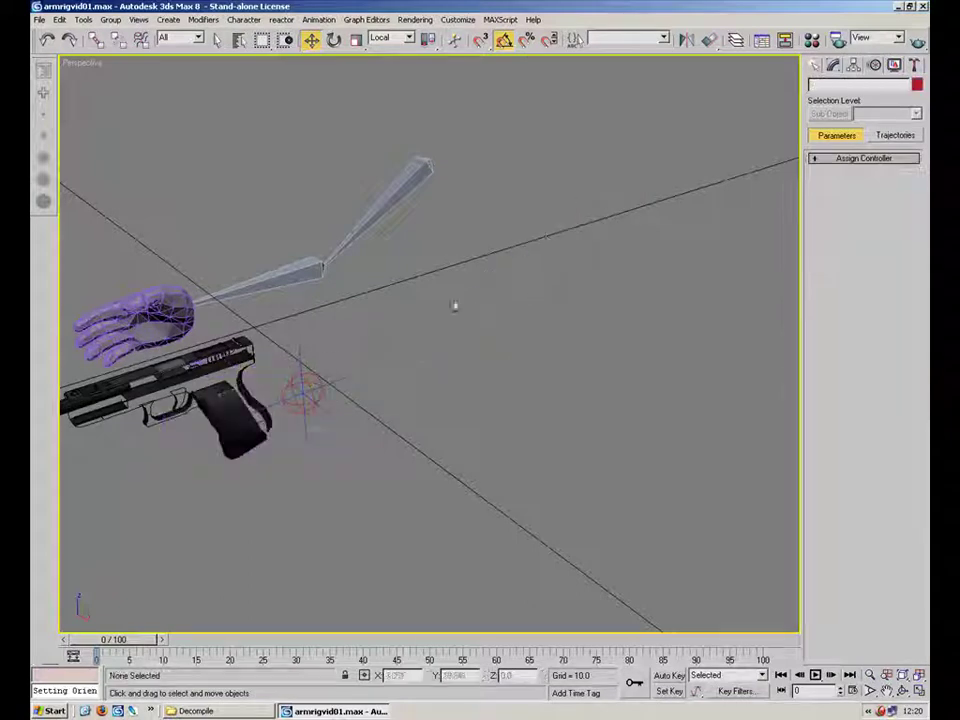
pyautogui.doubleClick(300, 392)
pyautogui.rightClick(310, 385)
pyautogui.click(345, 347)
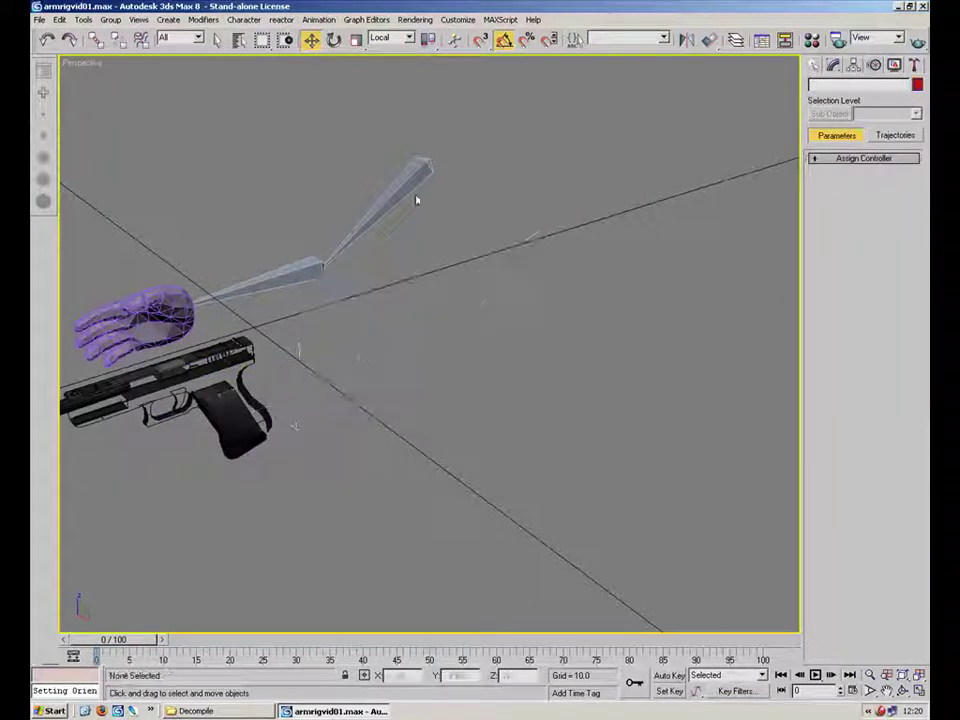
# - Hide the other arm's bones and its hand so that only the pistol stays in view
pyautogui.doubleClick(255, 287)
pyautogui.rightClick(300, 287)
pyautogui.click(330, 251)
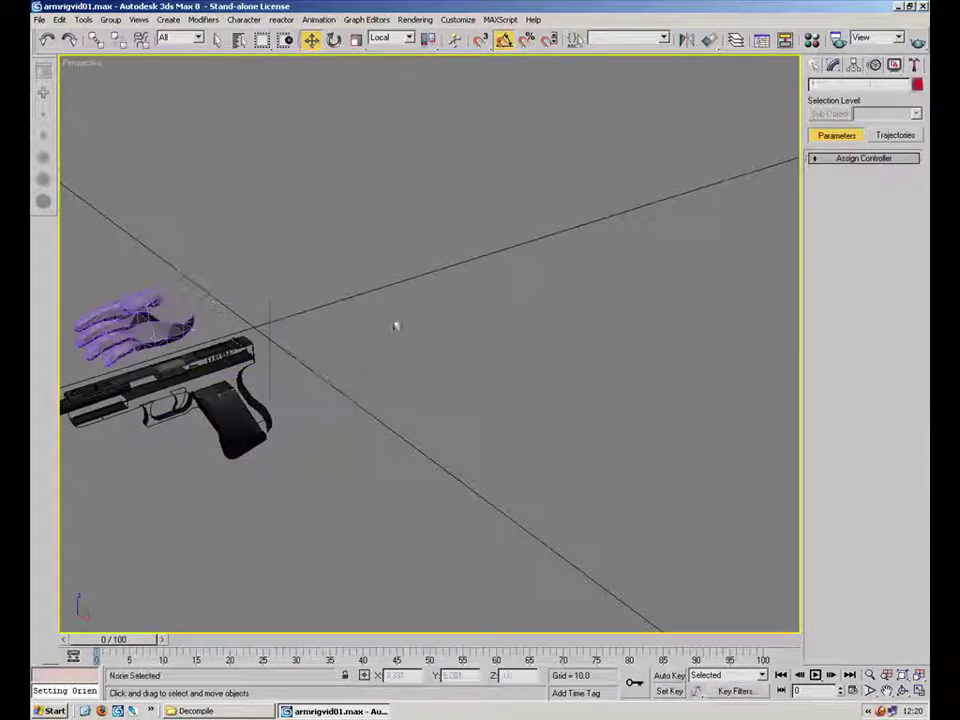
pyautogui.keyDown('alt'); pyautogui.moveTo(211, 279); pyautogui.dragTo(152, 321, button='middle'); pyautogui.keyUp('alt')
pyautogui.doubleClick(258, 196)
pyautogui.rightClick(237, 190)
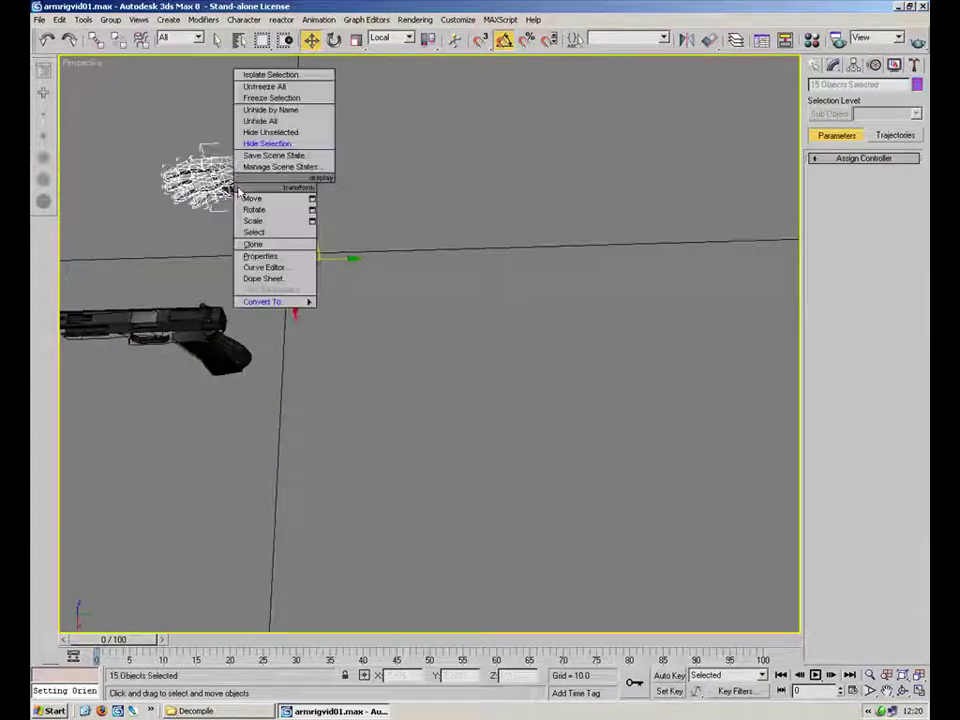
pyautogui.click(289, 146)
pyautogui.keyDown('alt'); pyautogui.moveTo(321, 270); pyautogui.dragTo(560, 185, button='middle'); pyautogui.keyUp('alt')
# - Reset the pistol's scale and check its values in the Scale Transform Type-In
pyautogui.click(833, 64)
pyautogui.click(815, 64)
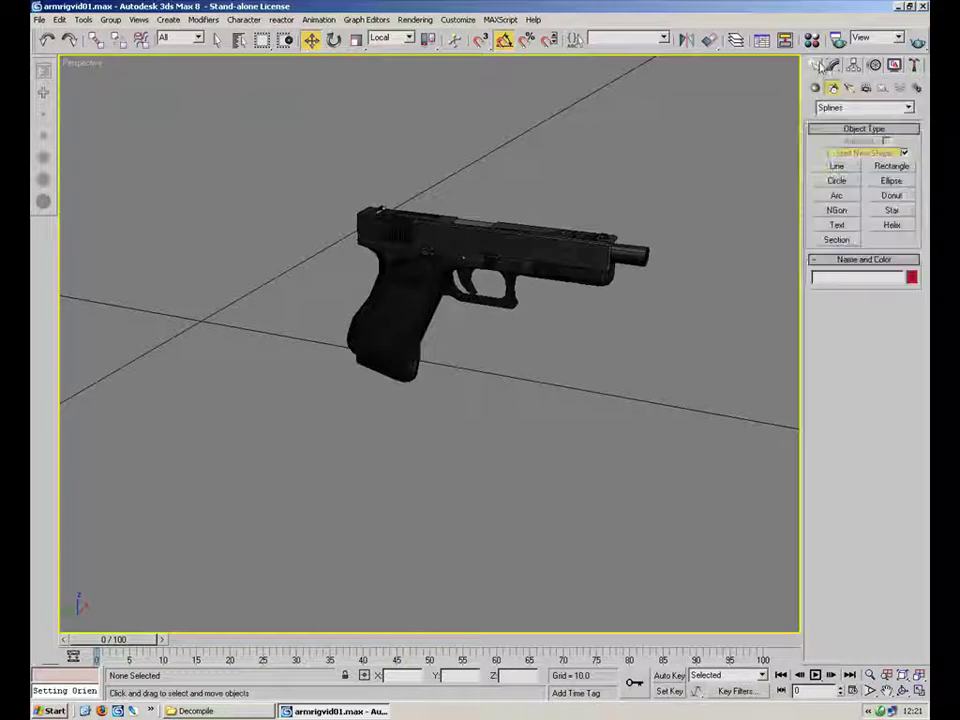
pyautogui.click(396, 340)
pyautogui.click(853, 64)
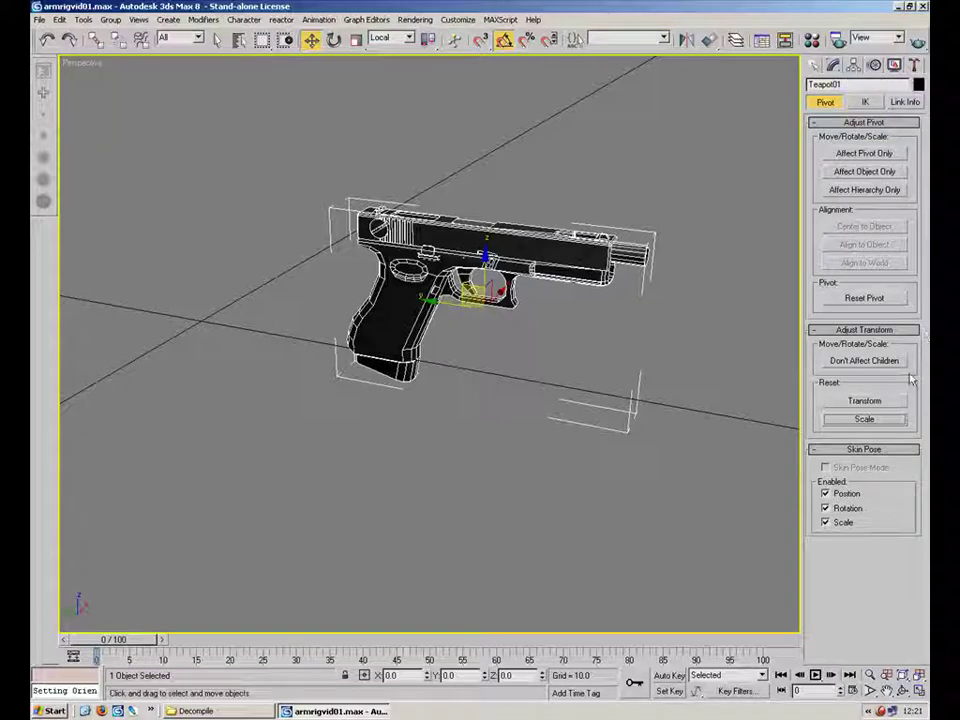
pyautogui.rightClick(356, 41)
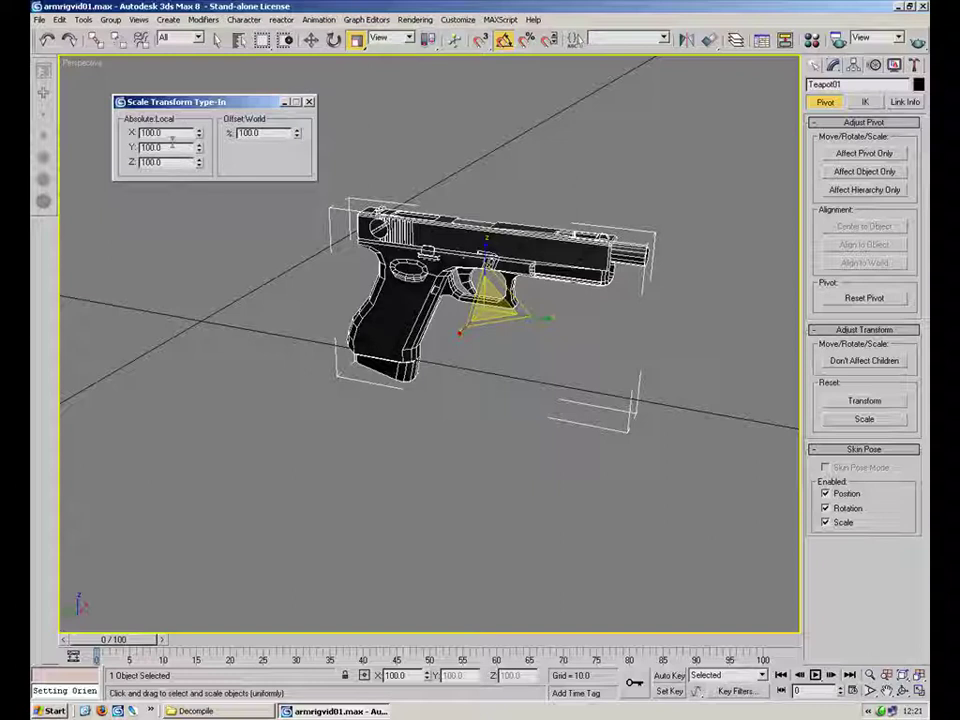
pyautogui.click(310, 104)
pyautogui.click(424, 154)
# - Collapse the pistol's whole modifier stack, including Unwrap UVW, into an Editable Poly
pyautogui.scroll(10, 433, 156)
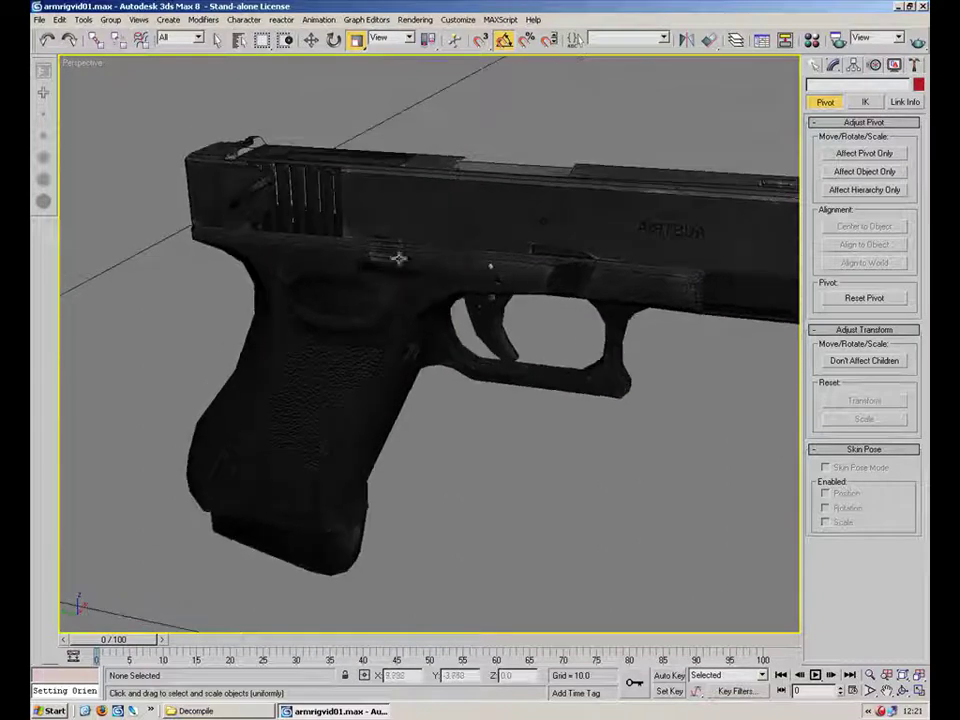
pyautogui.click(398, 258)
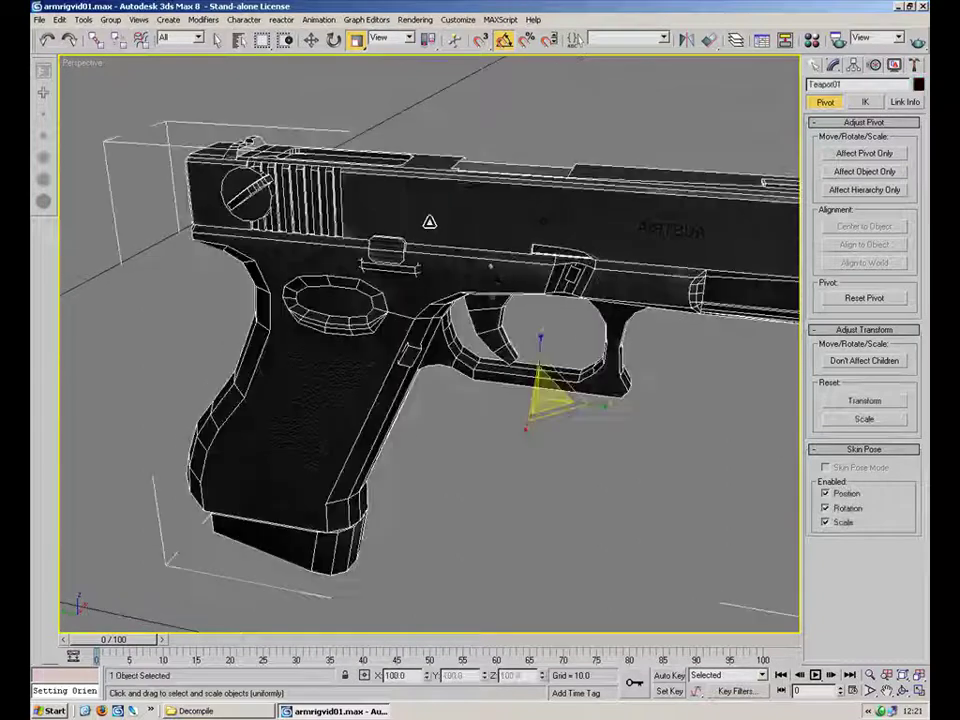
pyautogui.click(834, 65)
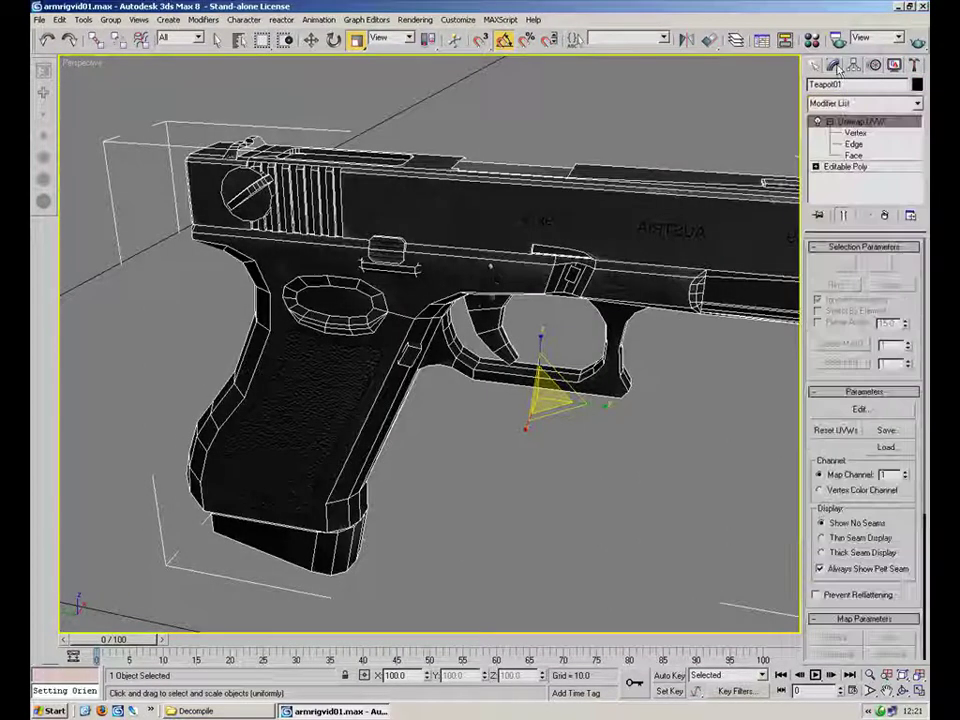
pyautogui.rightClick(830, 122)
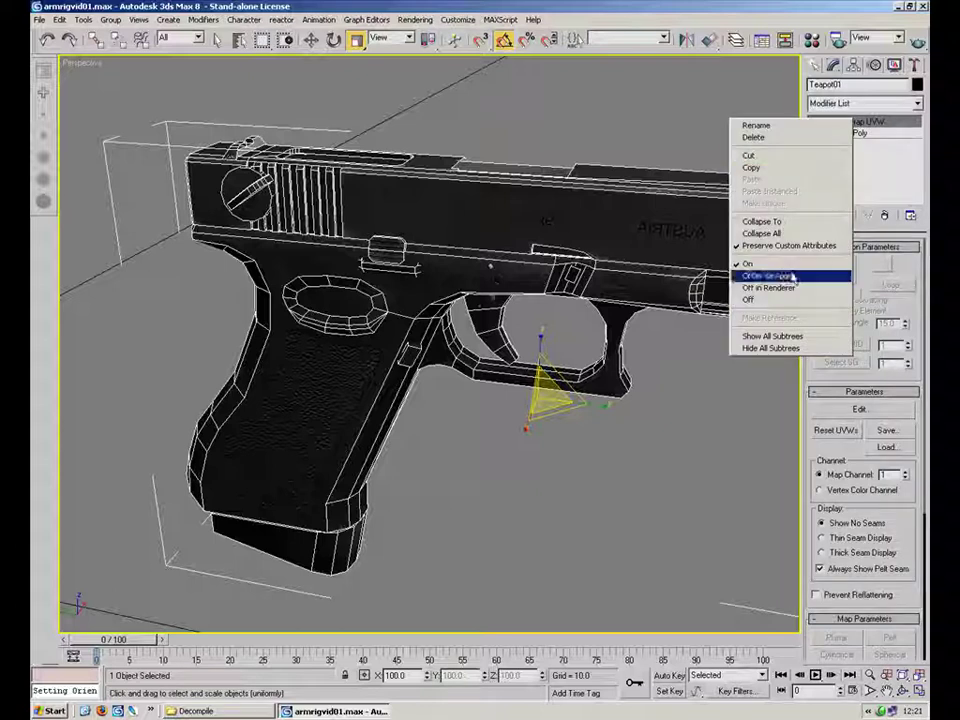
pyautogui.click(762, 233)
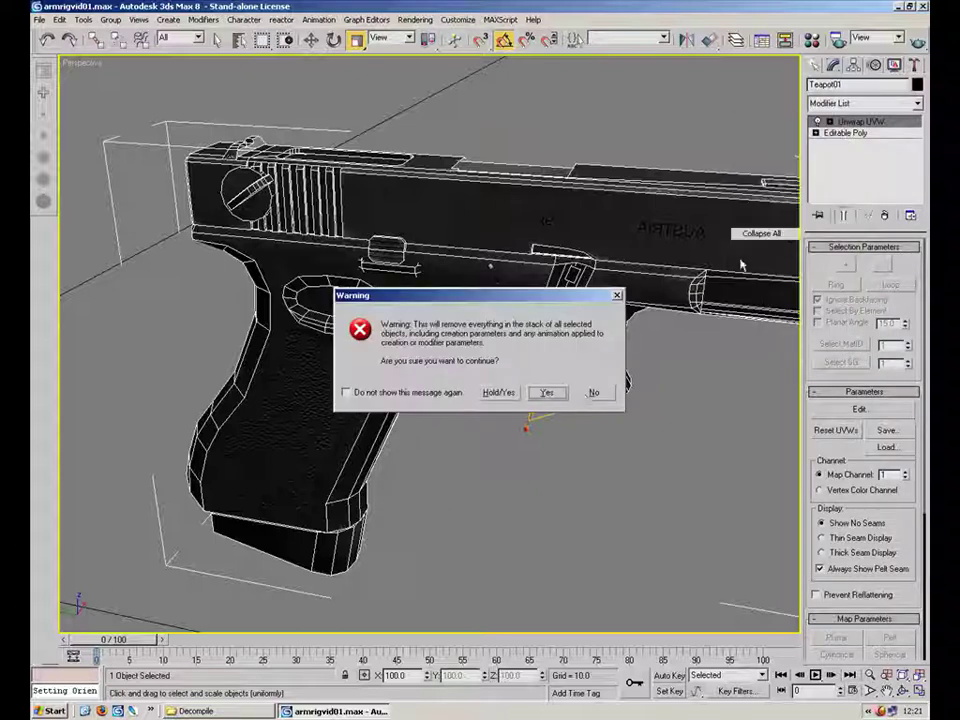
pyautogui.click(549, 394)
# - Try moving the pistol's slide element backwards along the barrel direction, and leave element editing
pyautogui.click(895, 263)
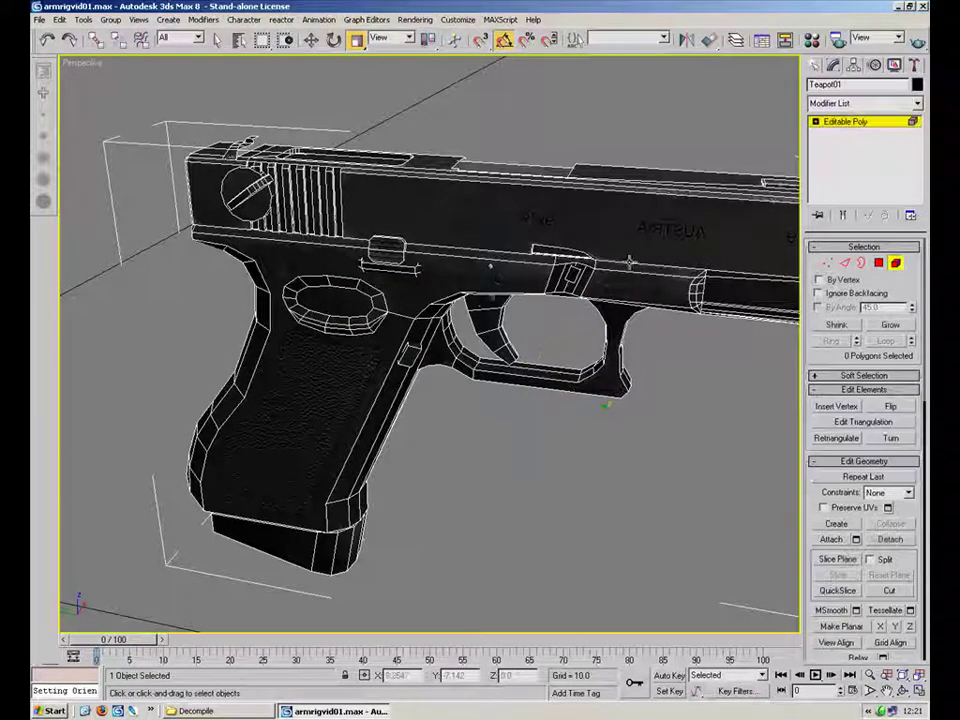
pyautogui.click(566, 249)
pyautogui.moveTo(405, 178); pyautogui.dragTo(452, 161)
pyautogui.keyDown('alt'); pyautogui.moveTo(438, 187); pyautogui.dragTo(482, 273, button='middle'); pyautogui.keyUp('alt')
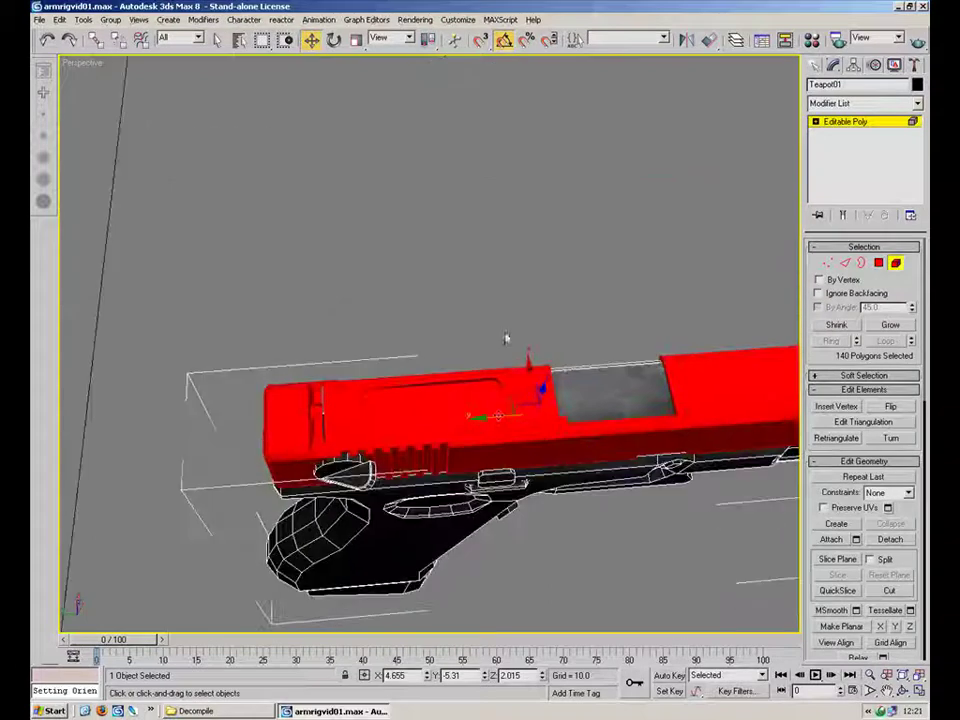
pyautogui.moveTo(498, 416); pyautogui.dragTo(377, 418)
pyautogui.keyDown('alt'); pyautogui.moveTo(377, 418); pyautogui.dragTo(460, 294, button='middle'); pyautogui.keyUp('alt')
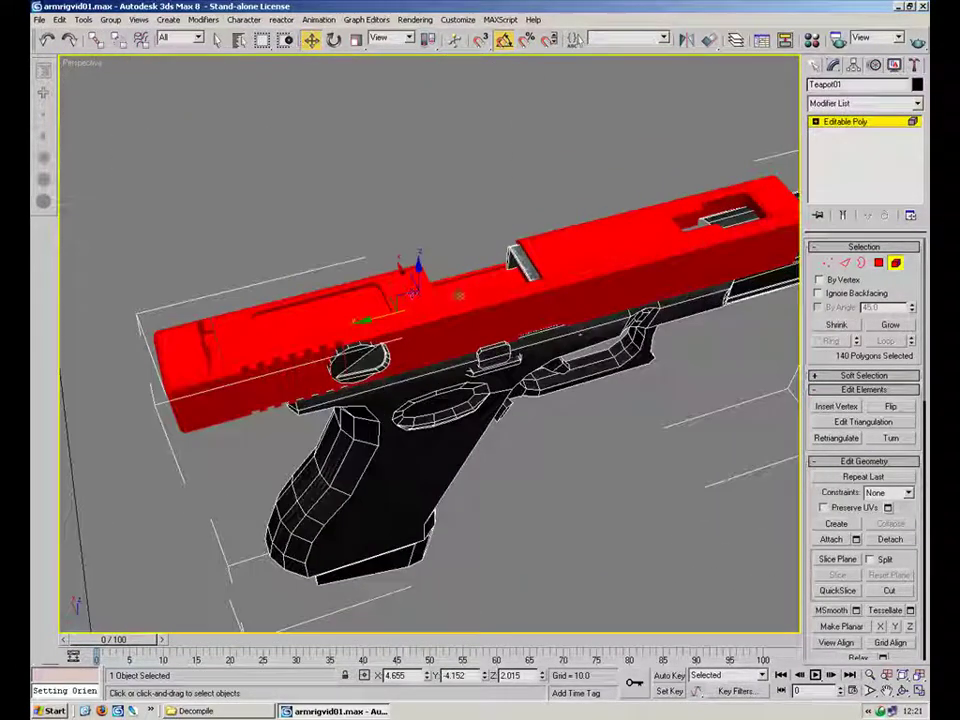
pyautogui.moveTo(385, 315); pyautogui.dragTo(354, 315)
pyautogui.keyDown('alt'); pyautogui.moveTo(465, 236); pyautogui.dragTo(636, 156, button='middle'); pyautogui.keyUp('alt')
pyautogui.click(899, 264)
pyautogui.click(726, 272)
# - Examine the pistol's slide, frame and trigger area up close
pyautogui.keyDown('alt'); pyautogui.moveTo(660, 280); pyautogui.dragTo(414, 364, button='middle'); pyautogui.keyUp('alt')
pyautogui.scroll(4, 574, 291)
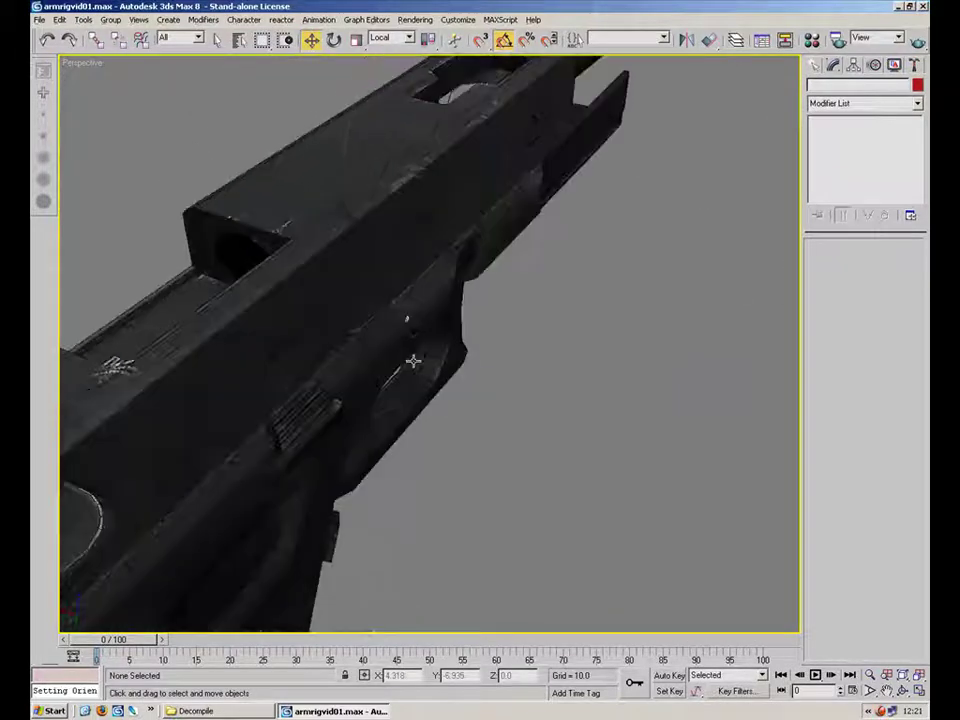
pyautogui.click(410, 337)
pyautogui.click(680, 328)
pyautogui.scroll(-4, 640, 288)
pyautogui.keyDown('alt'); pyautogui.moveTo(606, 248); pyautogui.dragTo(572, 240, button='middle'); pyautogui.keyUp('alt')
pyautogui.scroll(3, 572, 240)
# - Switch from the single perspective view to the four-viewport layout
pyautogui.click(816, 65)
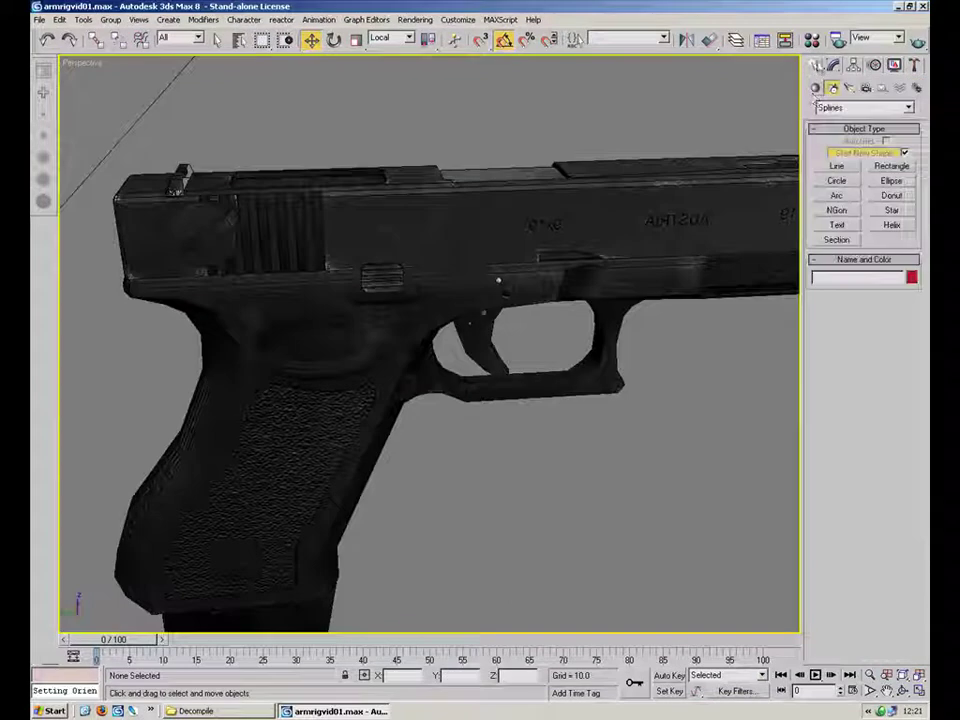
pyautogui.click(913, 66)
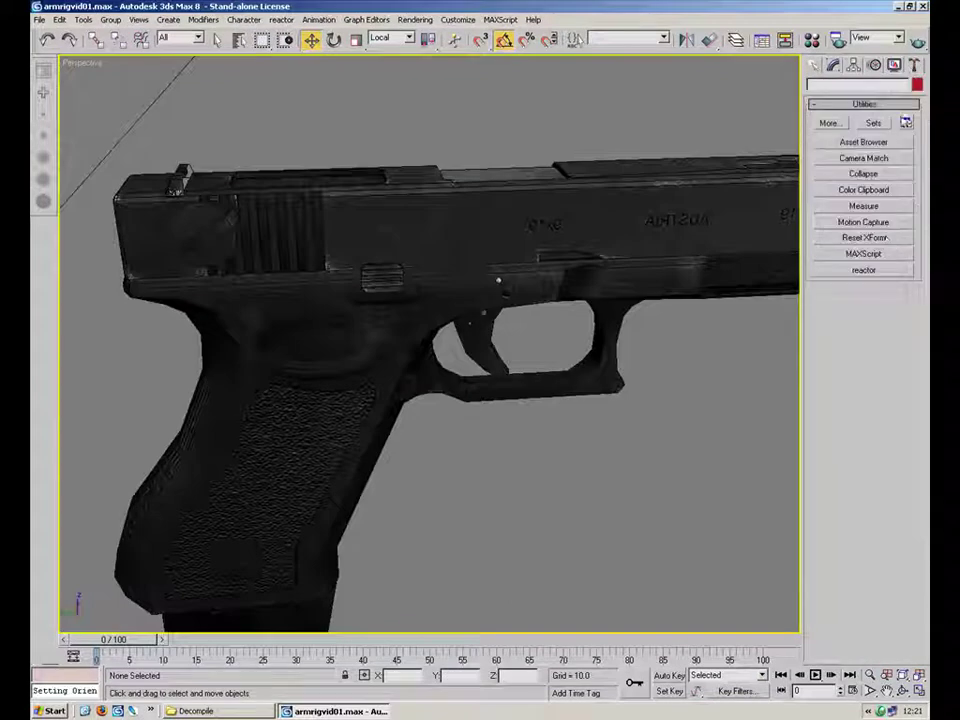
pyautogui.click(917, 694)
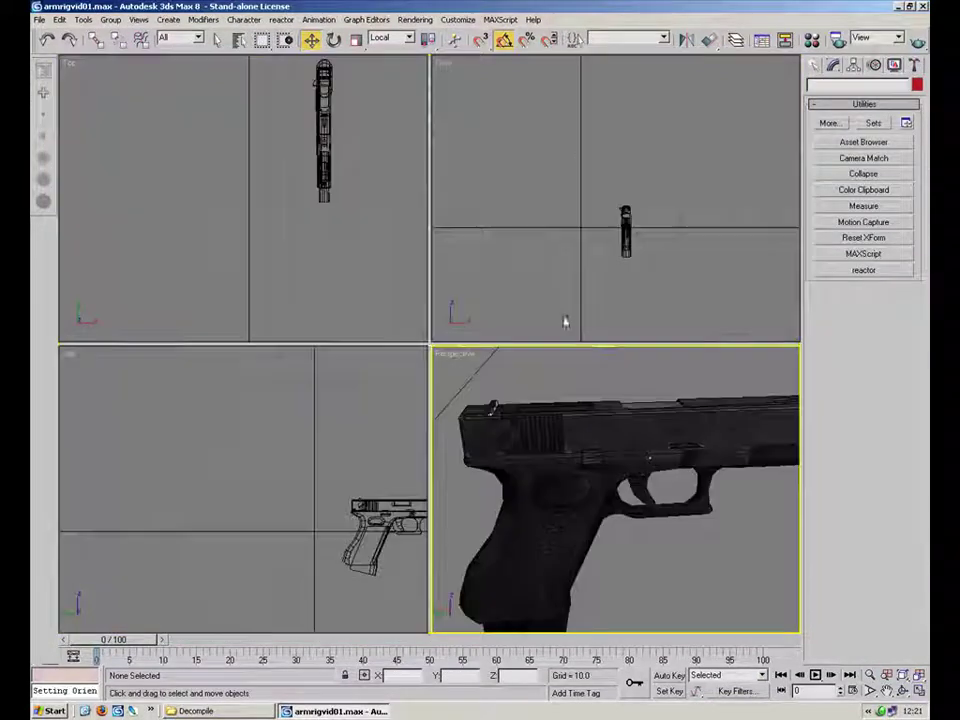
# - Start creating bones in the maximized left view and set the bone width and height to 0.3
pyautogui.moveTo(424, 474); pyautogui.dragTo(354, 428, button='middle')
pyautogui.click(917, 692)
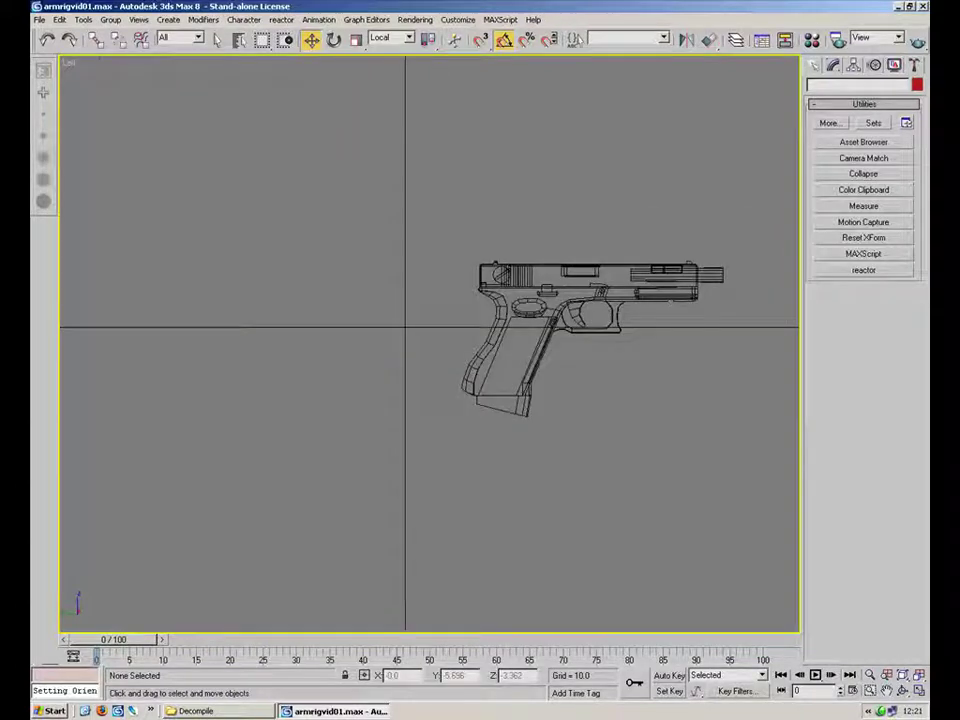
pyautogui.scroll(3, 572, 420)
pyautogui.moveTo(610, 332); pyautogui.dragTo(333, 338, button='middle')
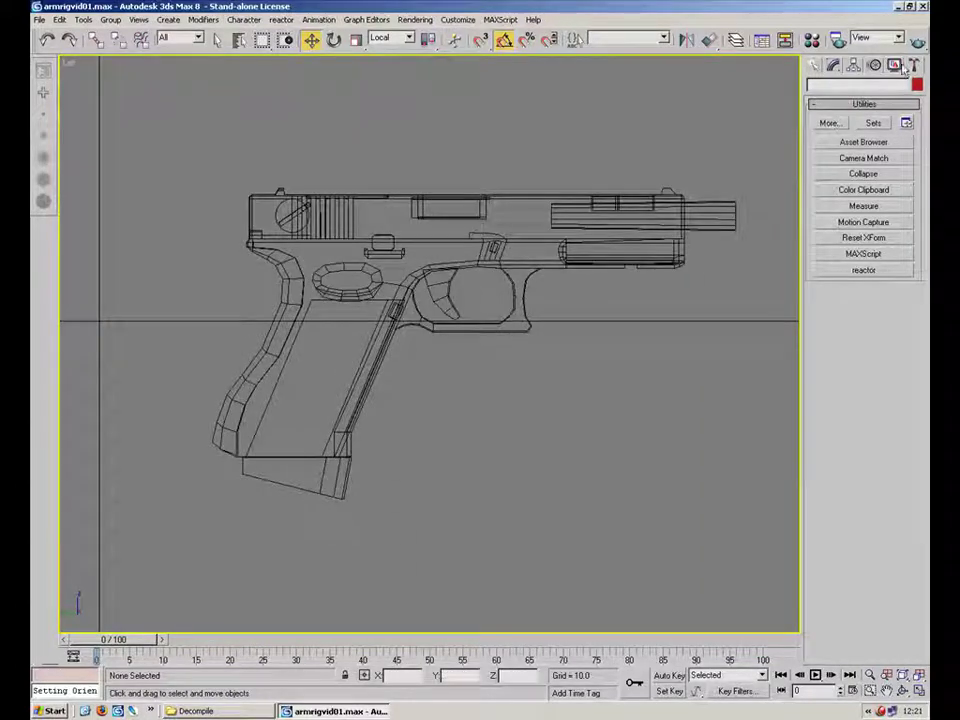
pyautogui.click(816, 66)
pyautogui.click(916, 88)
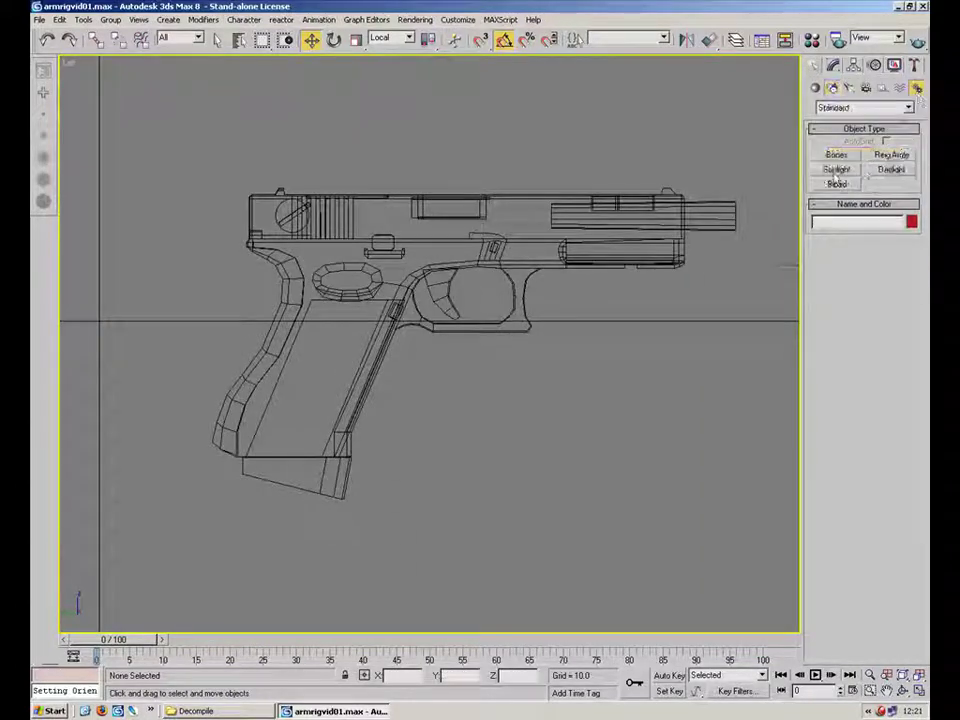
pyautogui.click(836, 155)
pyautogui.scroll(4, 460, 274)
pyautogui.click(423, 160)
pyautogui.rightClick(462, 262)
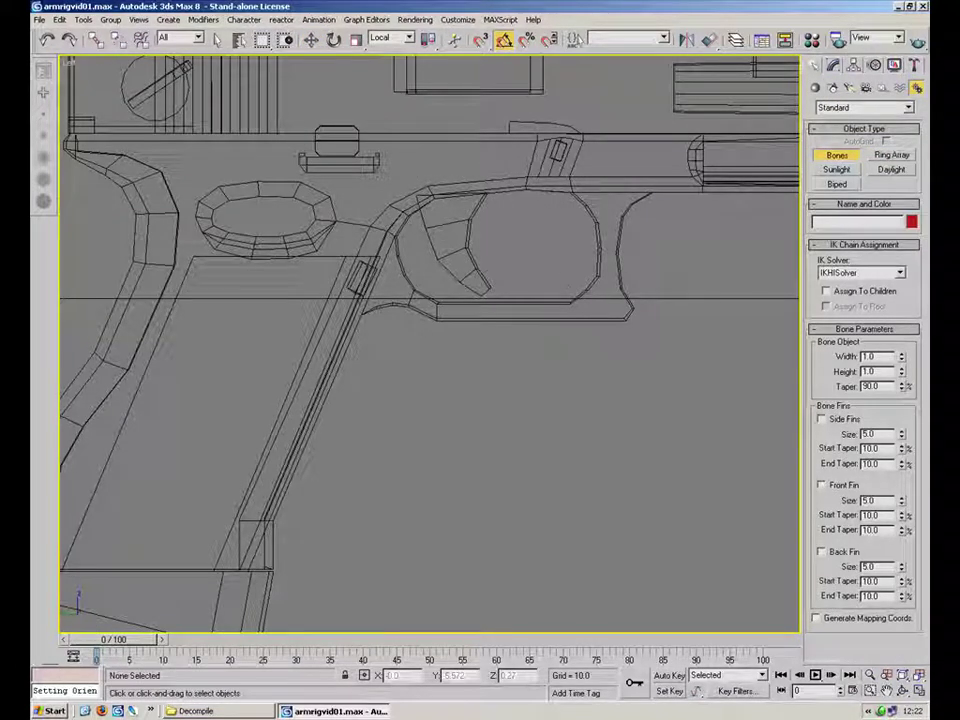
pyautogui.click(838, 361)
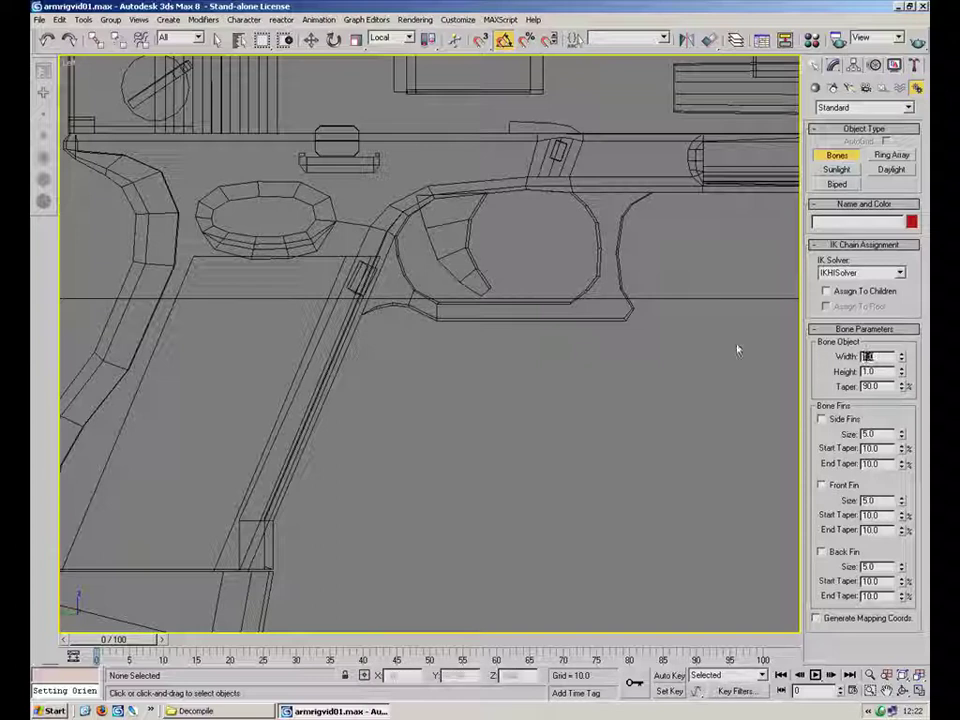
pyautogui.write('0')
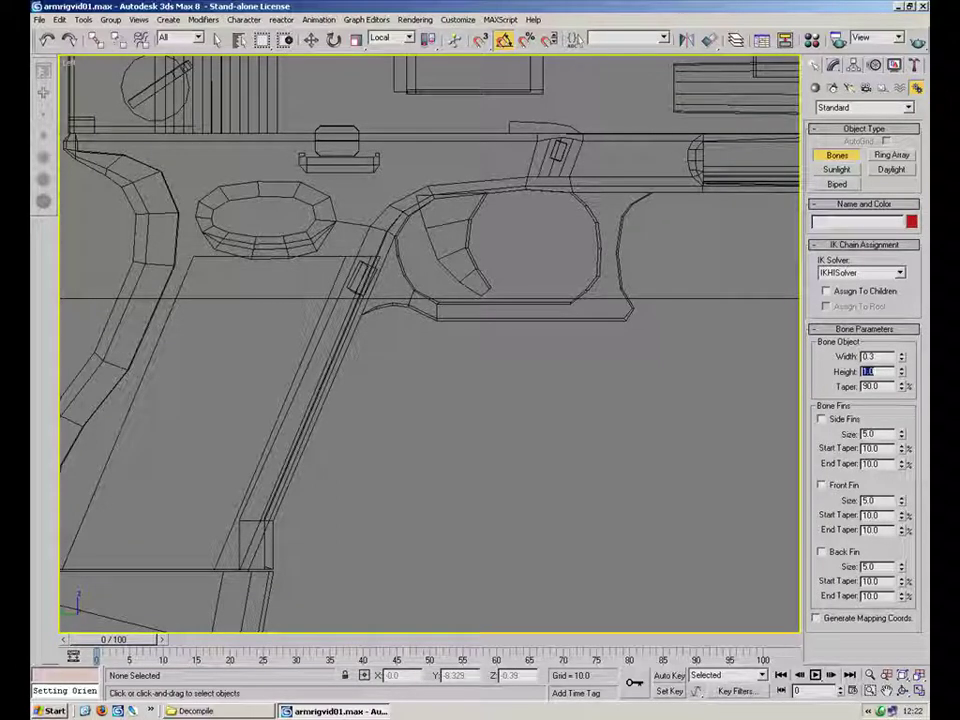
# - Draw a single bone from above the trigger down to its tip, and delete its end nub
pyautogui.click(431, 123)
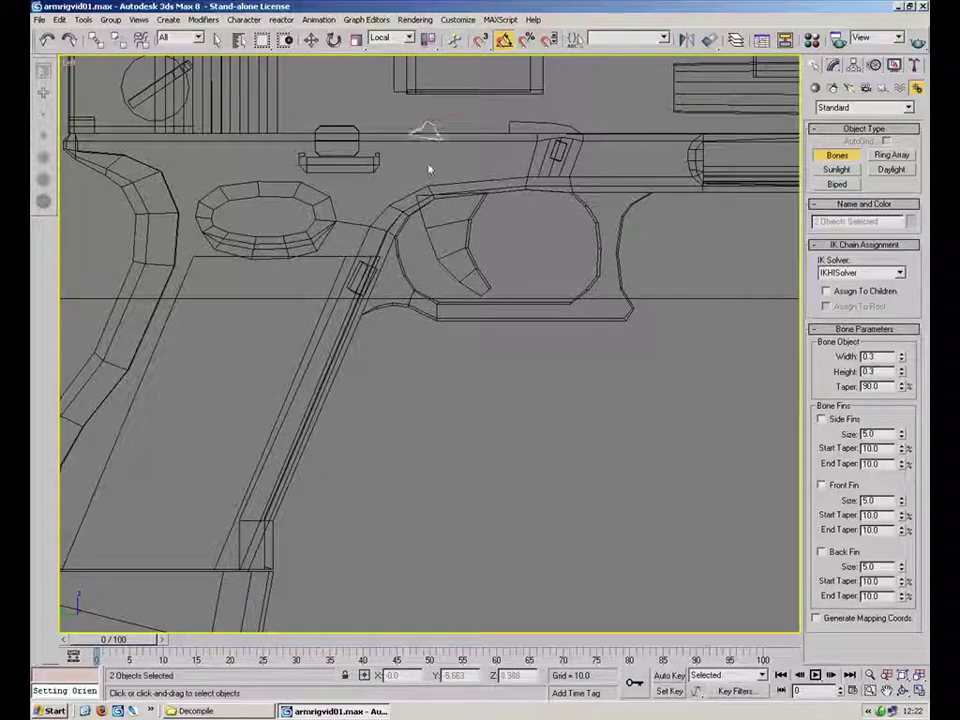
pyautogui.rightClick(457, 256)
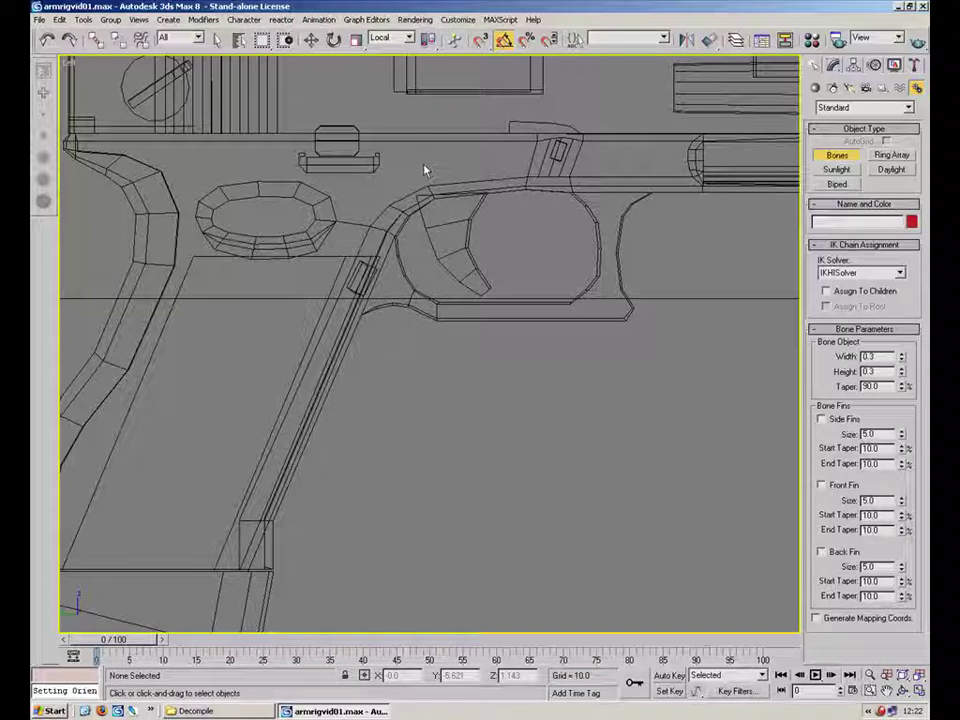
pyautogui.click(431, 164)
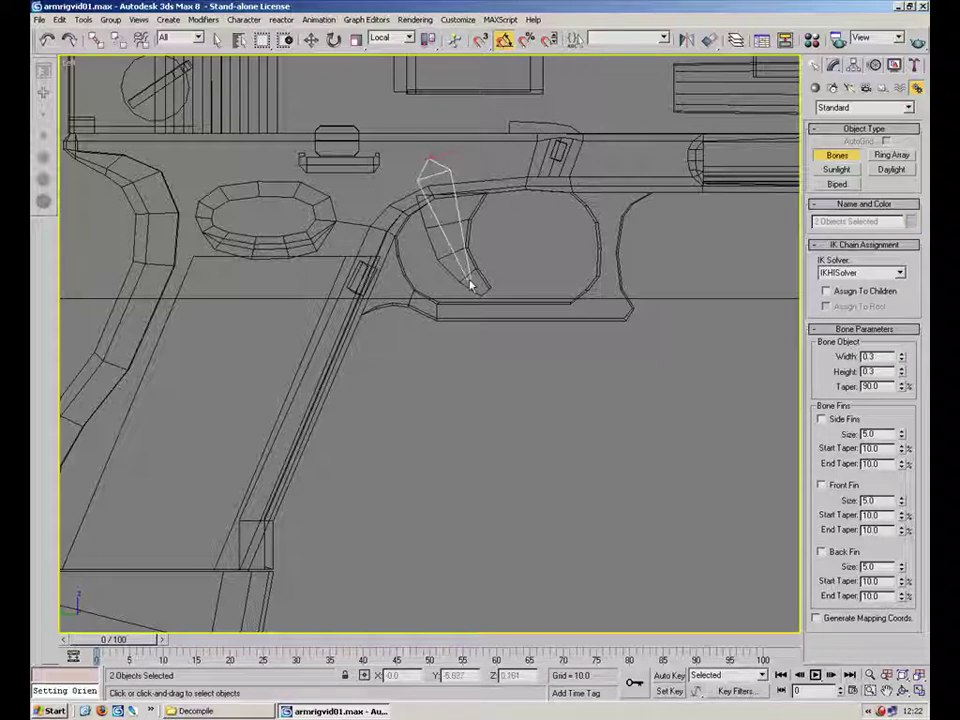
pyautogui.click(475, 288)
pyautogui.rightClick(527, 301)
pyautogui.press('Delete')
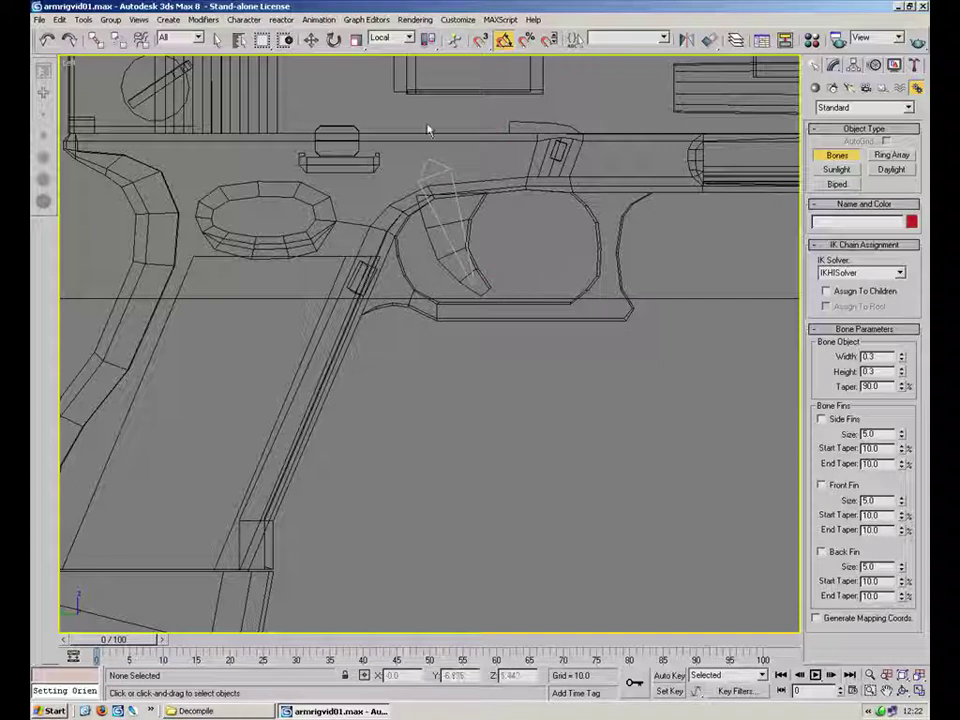
# - Name the bone over the trigger G.Trigger.Bone
pyautogui.click(308, 40)
pyautogui.click(449, 167)
pyautogui.doubleClick(853, 224)
pyautogui.write('Trigger Bone')
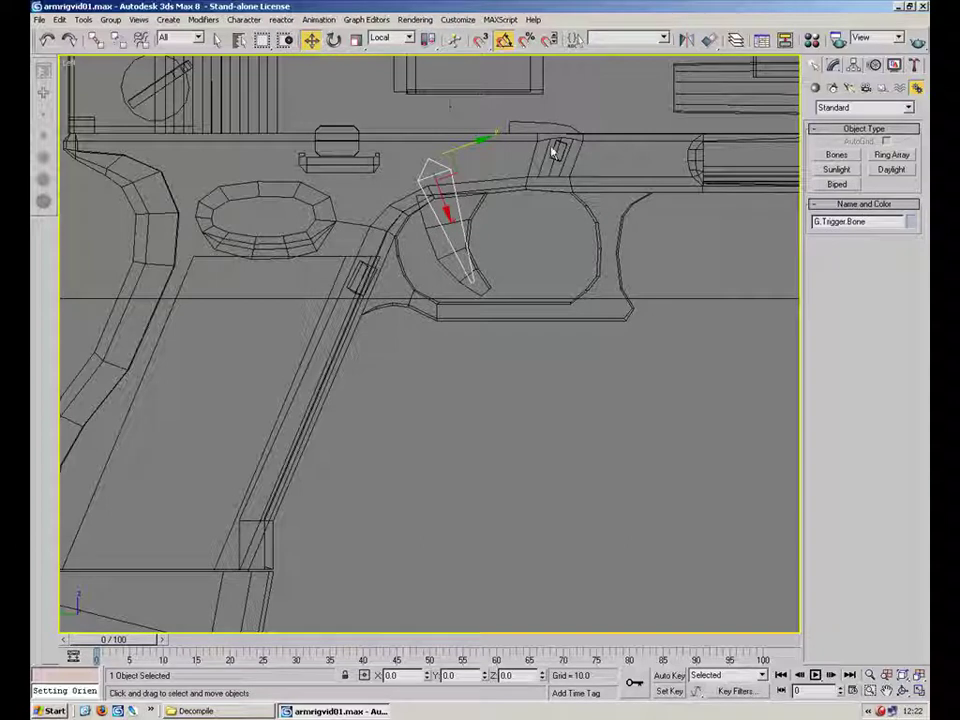
pyautogui.click(832, 68)
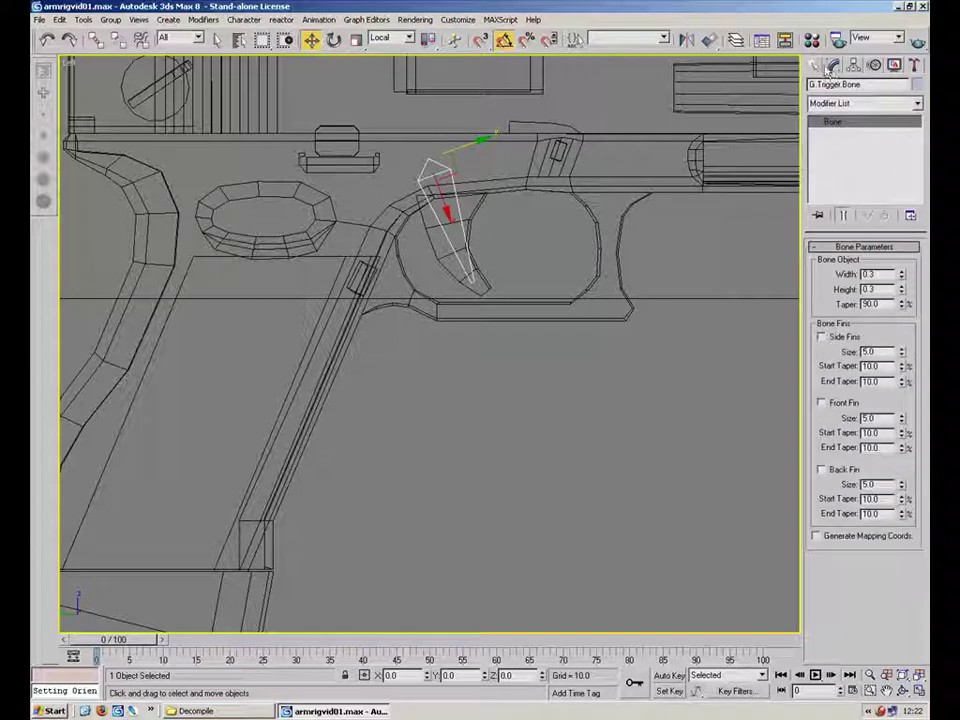
# - Try drawing a bone lengthwise along the pistol's slide, and delete it
pyautogui.click(818, 67)
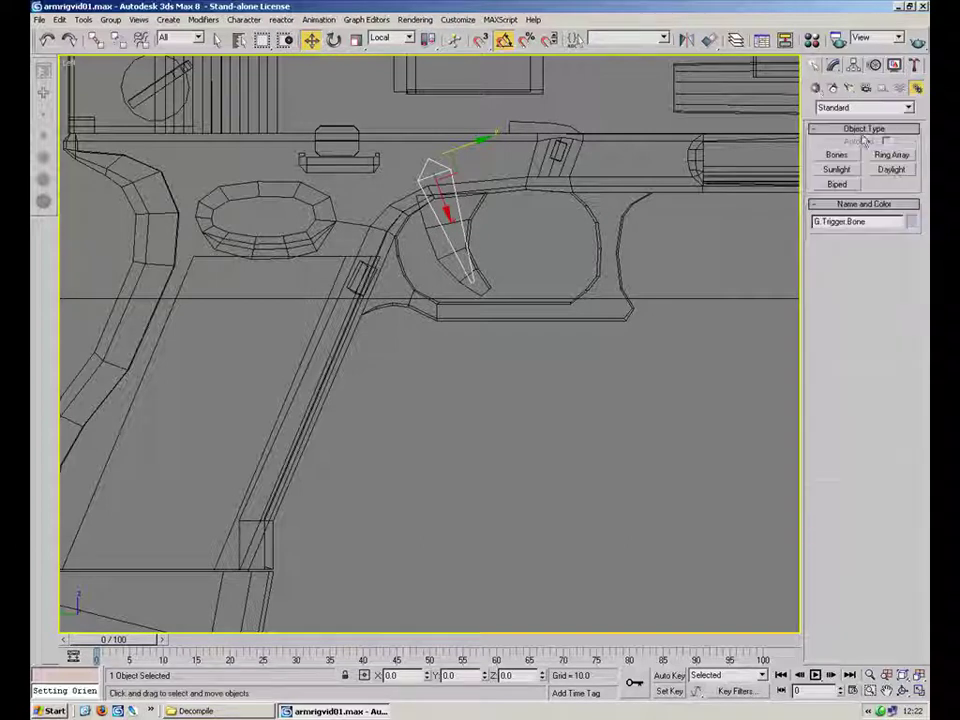
pyautogui.click(837, 155)
pyautogui.scroll(-3, 504, 349)
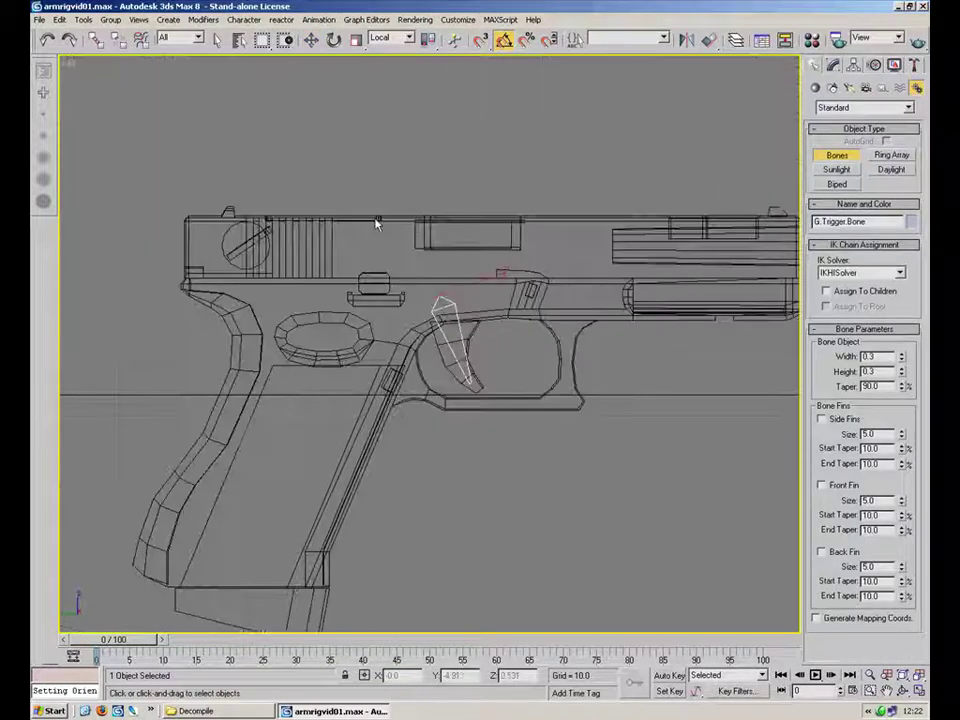
pyautogui.click(360, 243)
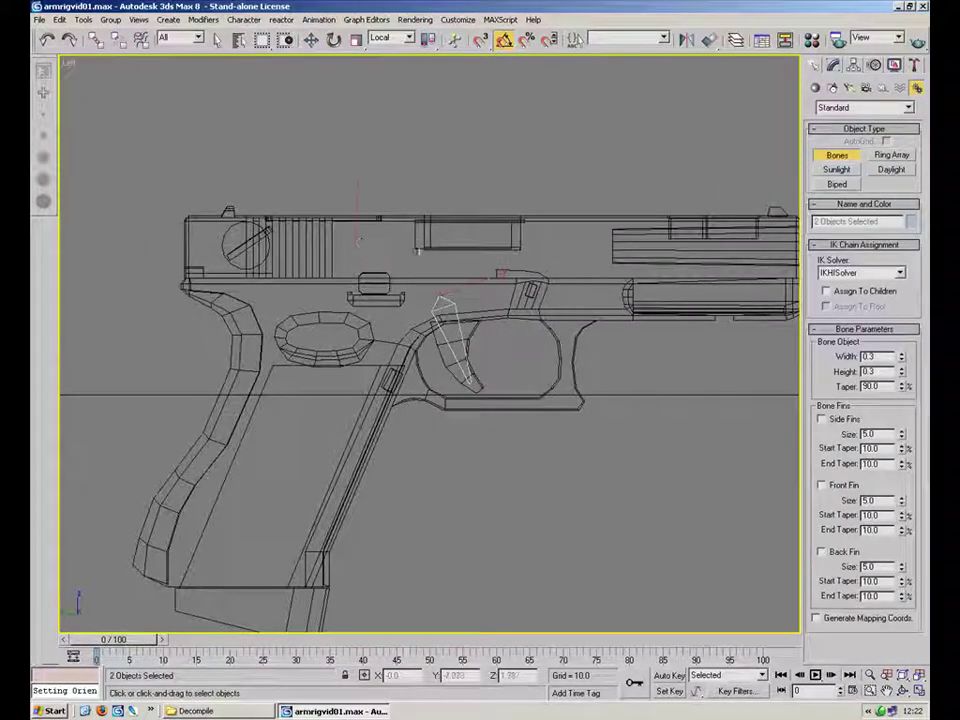
pyautogui.rightClick(624, 243)
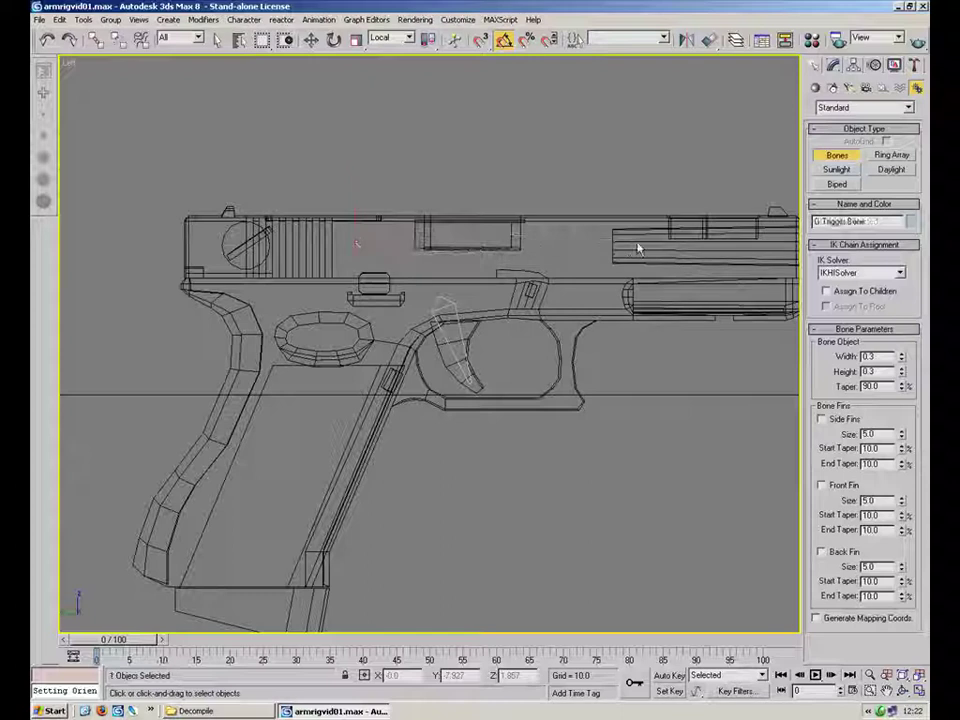
pyautogui.click(362, 245)
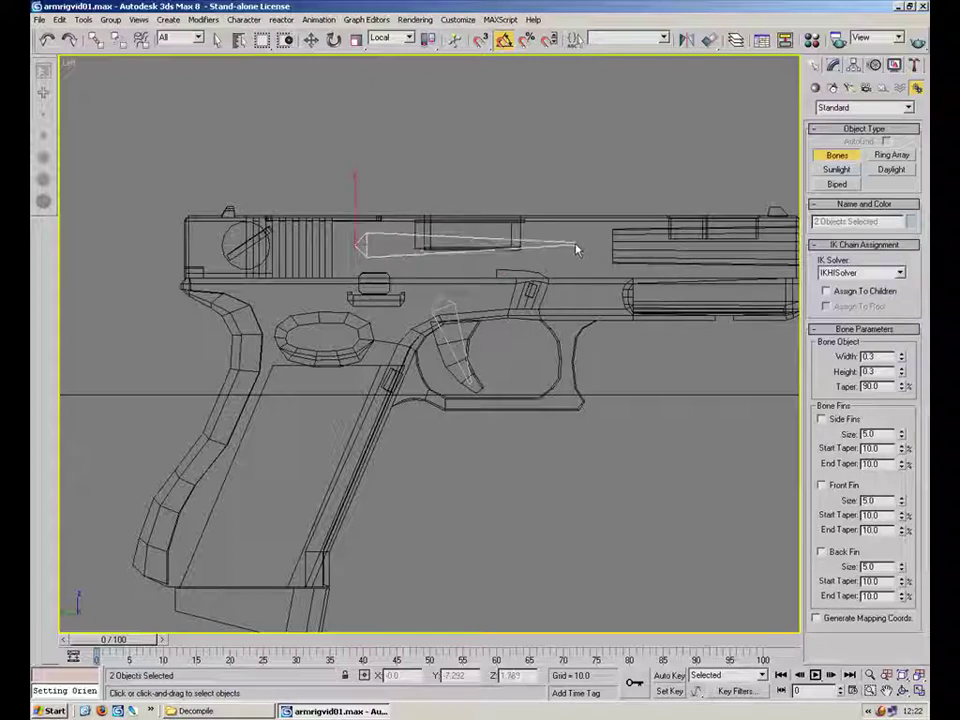
pyautogui.click(590, 240)
pyautogui.rightClick(631, 237)
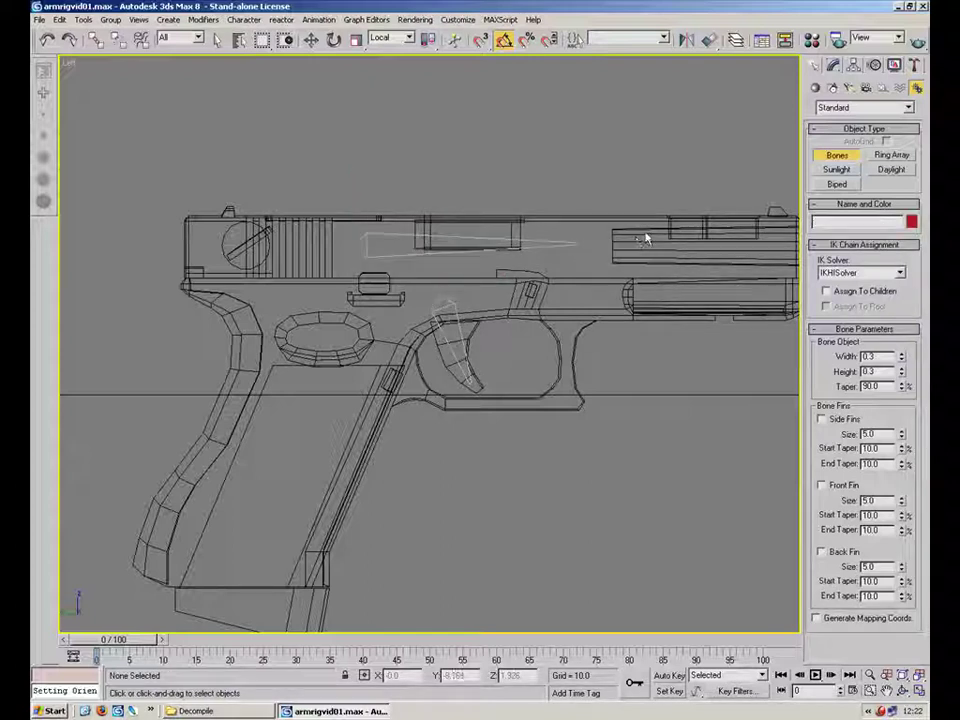
pyautogui.press('w')
pyautogui.click(471, 242)
pyautogui.press('Delete')
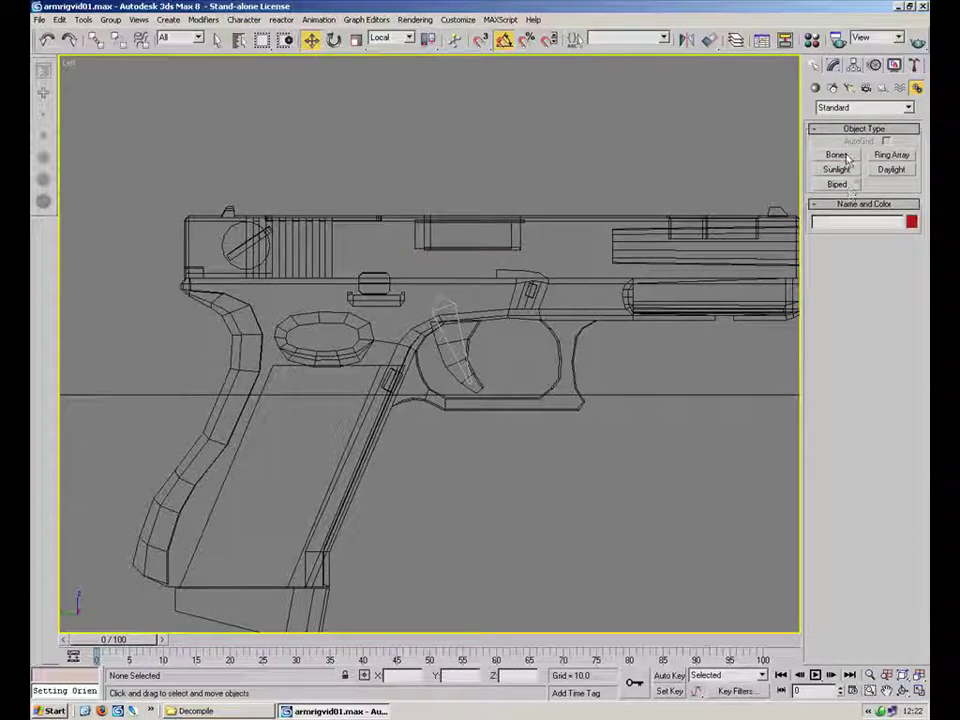
# - Draw a single bone through the magazine, from the base of the grip up to its top, without an end nub
pyautogui.moveTo(500, 320); pyautogui.dragTo(579, 265, button='middle')
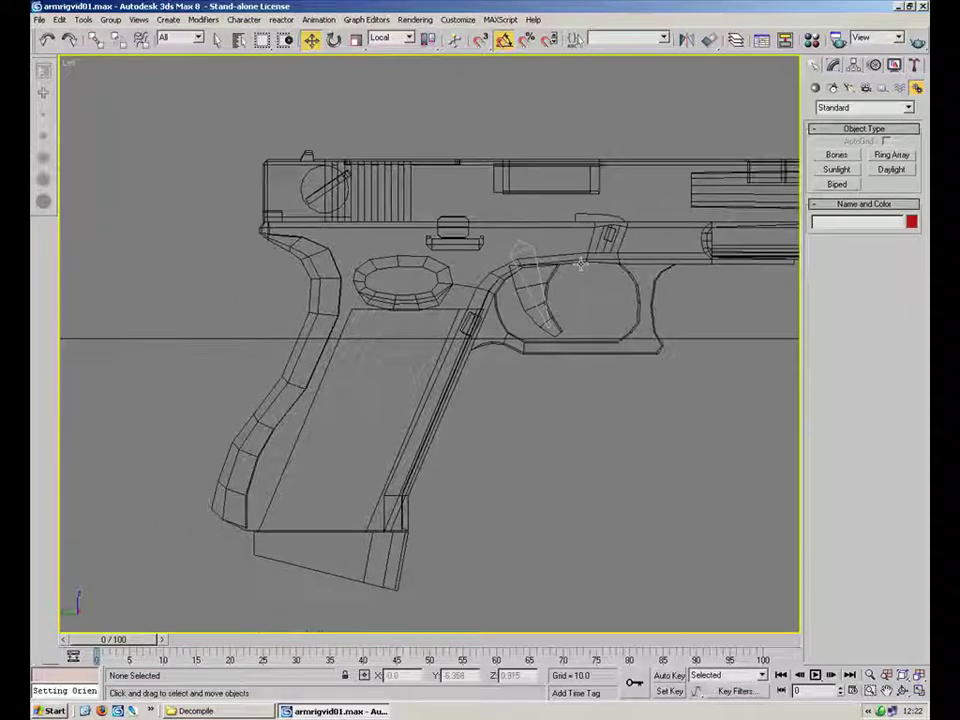
pyautogui.click(837, 155)
pyautogui.click(398, 326)
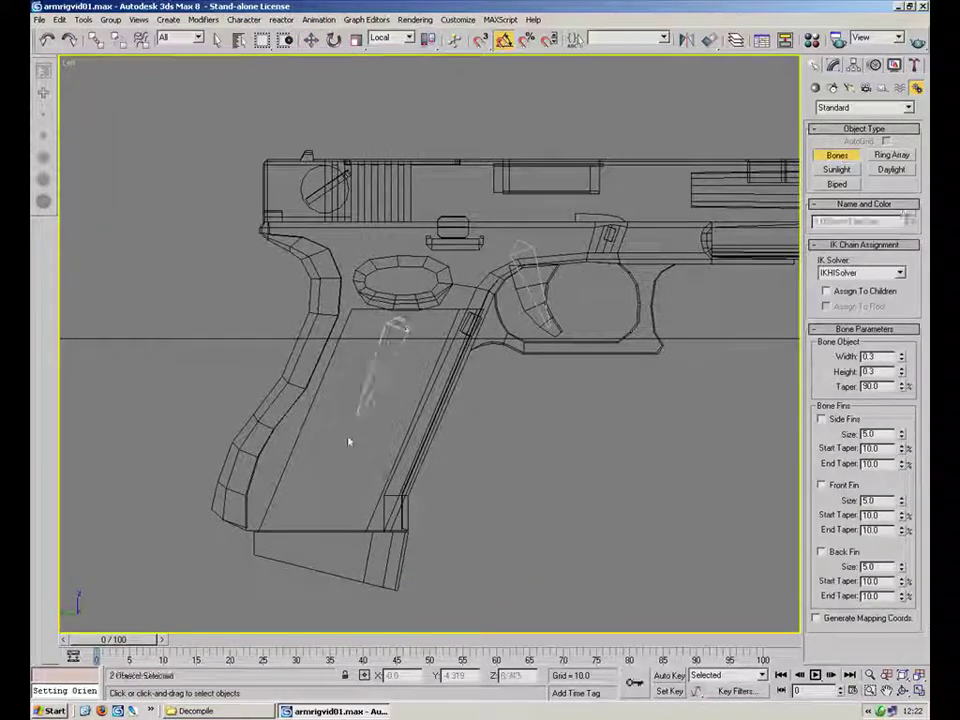
pyautogui.click(336, 515)
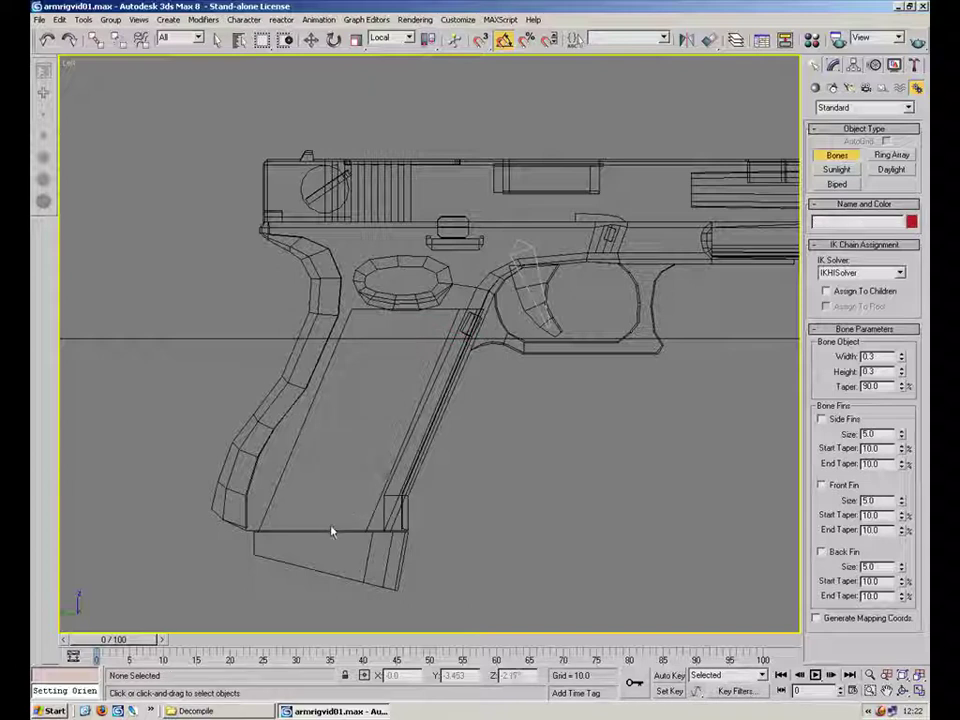
pyautogui.rightClick(410, 320)
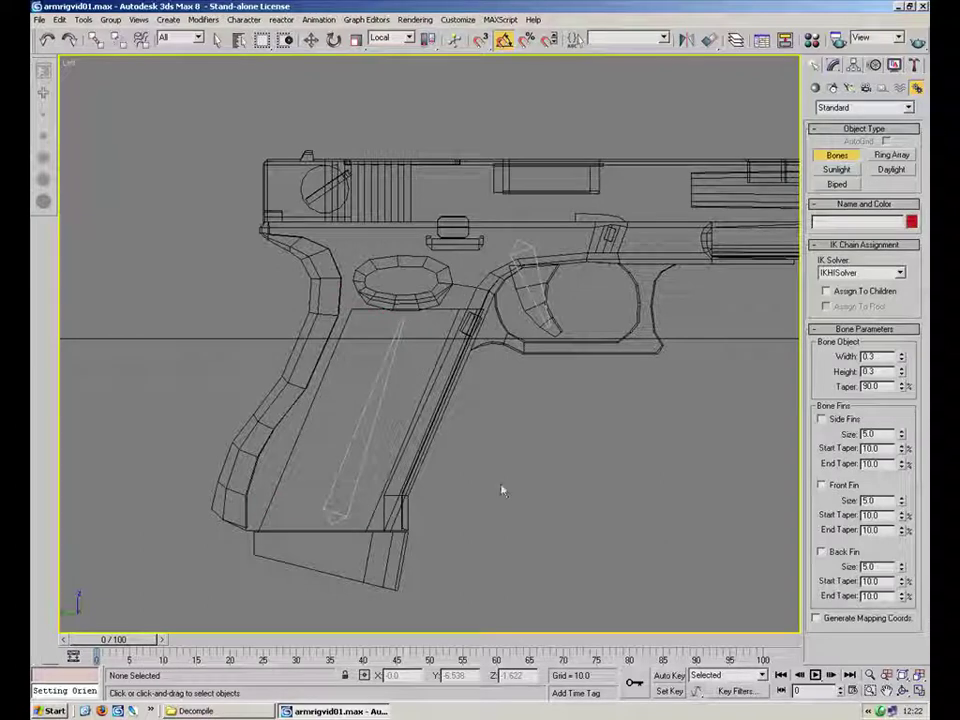
pyautogui.rightClick(540, 466)
# - Name the bone inside the grip G.Clip.Bone
pyautogui.click(352, 510)
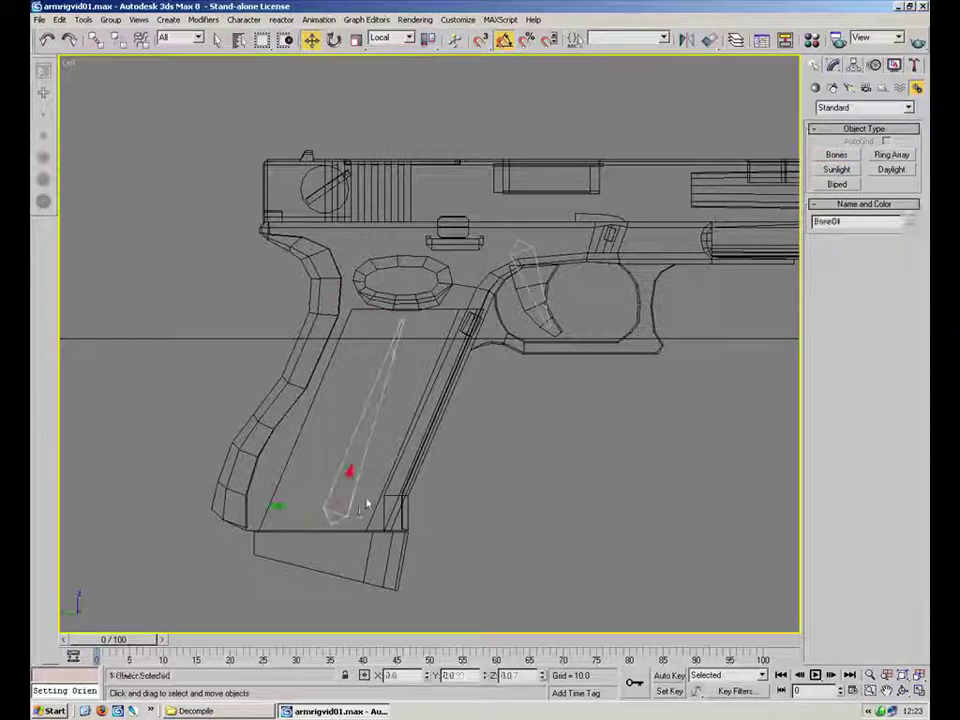
pyautogui.doubleClick(863, 222)
pyautogui.write('G')
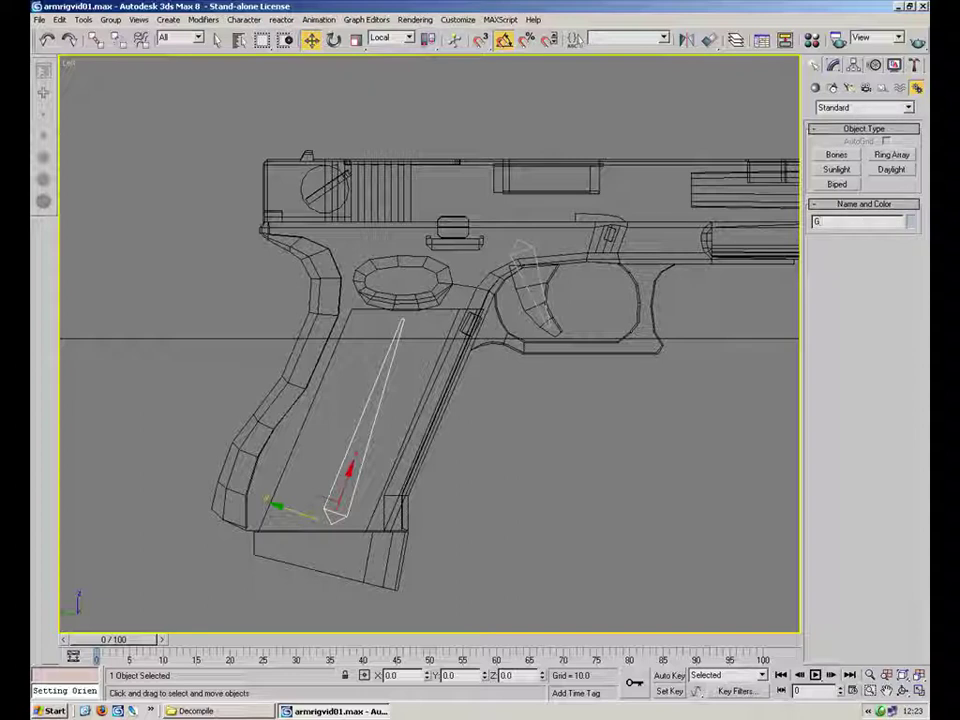
pyautogui.write('.Clip Bone')
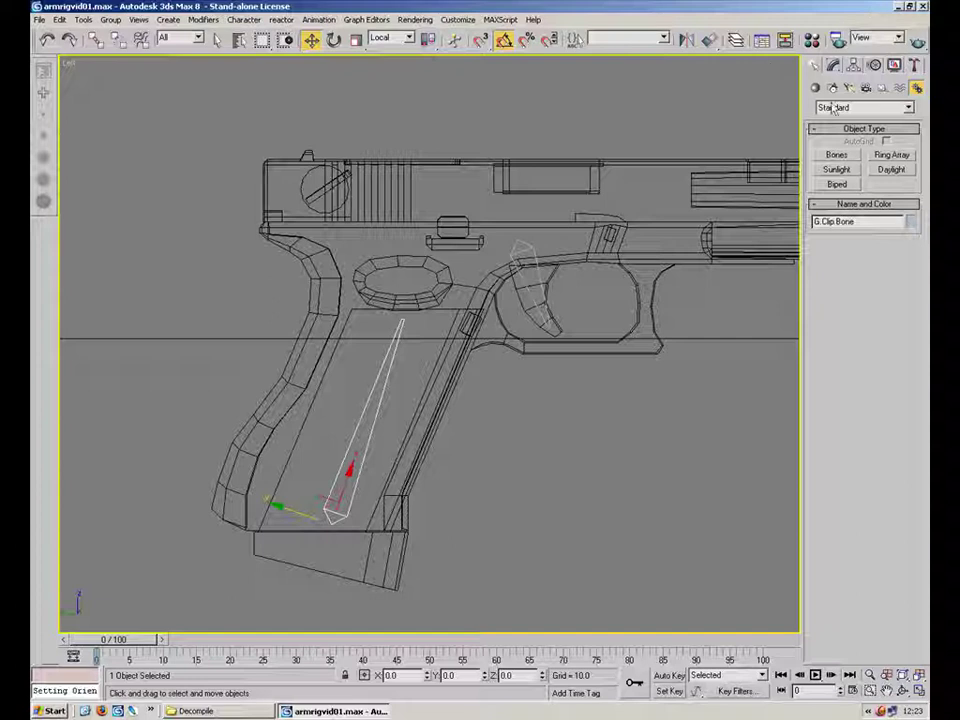
# - Create two dummy helpers in the left view, a smaller one over the slide and a larger one over the grip
pyautogui.click(832, 65)
pyautogui.click(814, 65)
pyautogui.click(815, 88)
pyautogui.click(882, 88)
pyautogui.click(836, 155)
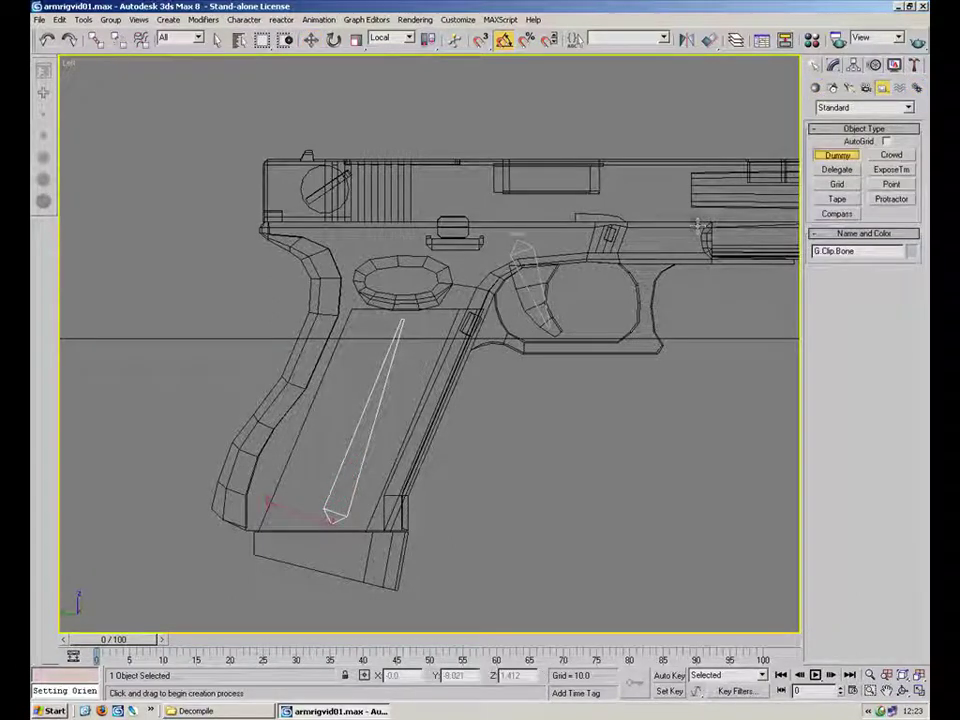
pyautogui.moveTo(449, 190); pyautogui.dragTo(548, 248)
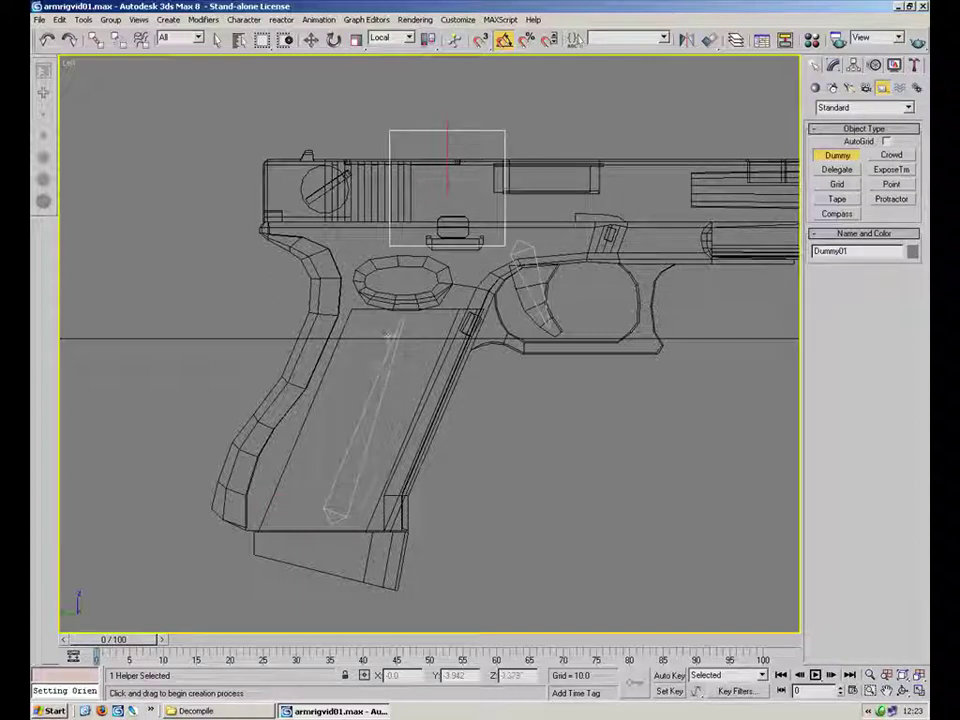
pyautogui.moveTo(379, 358); pyautogui.dragTo(692, 455)
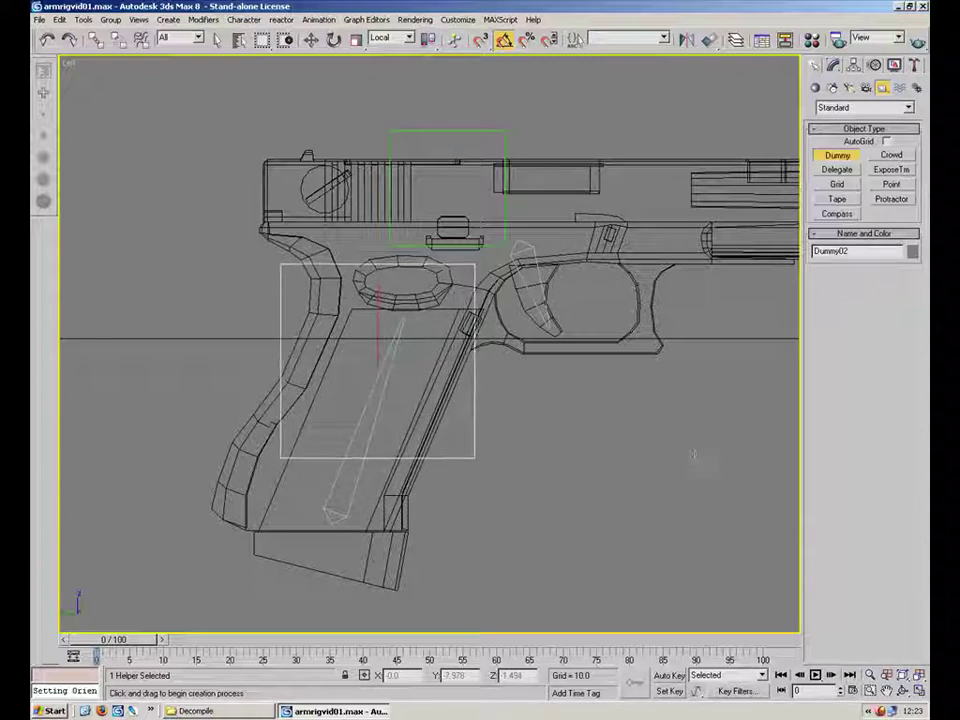
# - Name the grip's dummy G.Body.Dummy and the slide's dummy G.Slide.Dummy
pyautogui.click(855, 251)
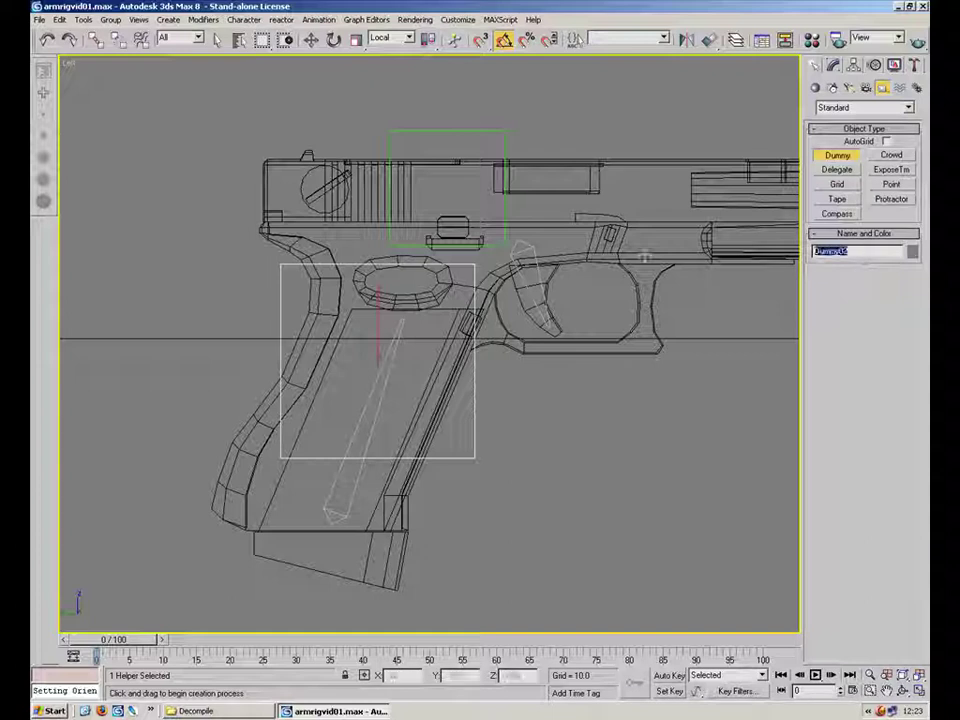
pyautogui.write('G')
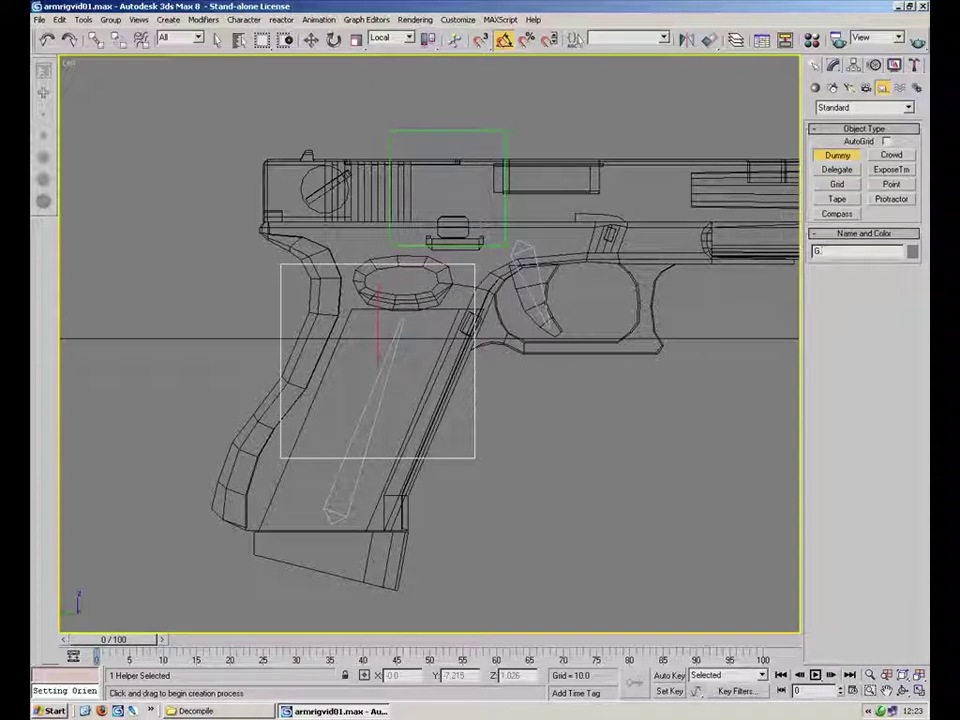
pyautogui.write('.Body.Dummyw')
pyautogui.click(506, 186)
pyautogui.write('G')
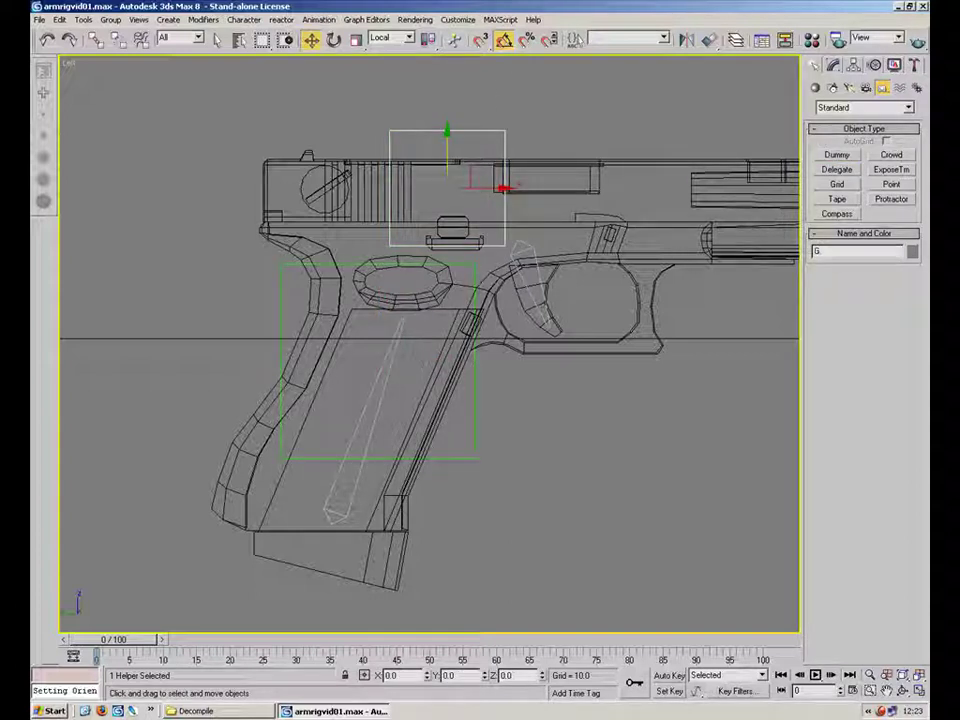
pyautogui.write('.Slide.Dummy')
pyautogui.click(666, 416)
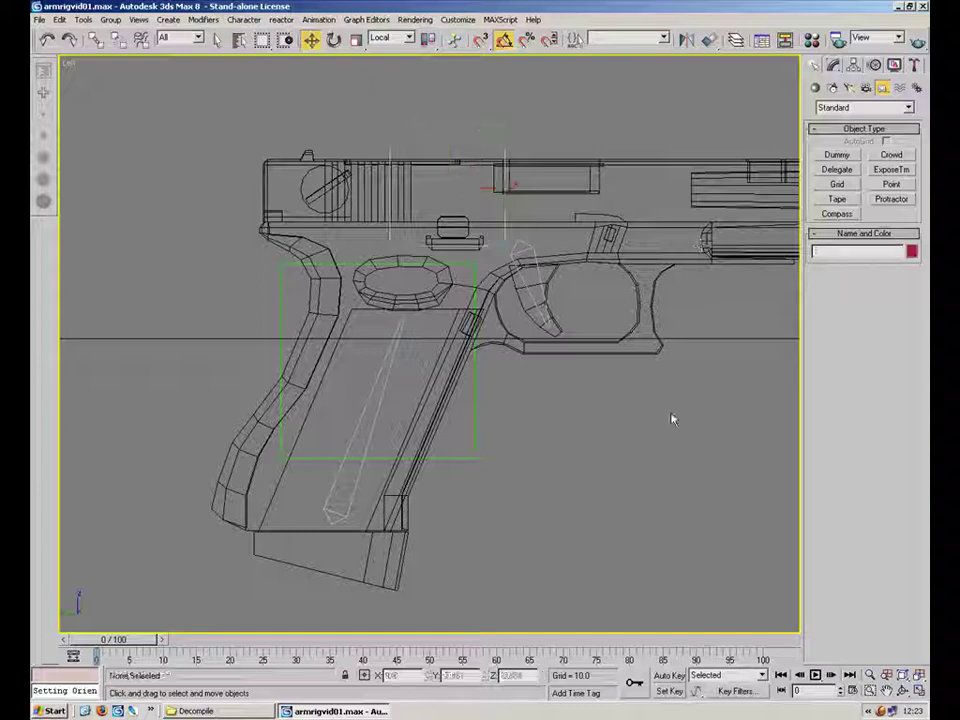
# - Move both dummies and both bones together sideways in the perspective view until they are centred inside the pistol
pyautogui.hotkey('alt', 'w')
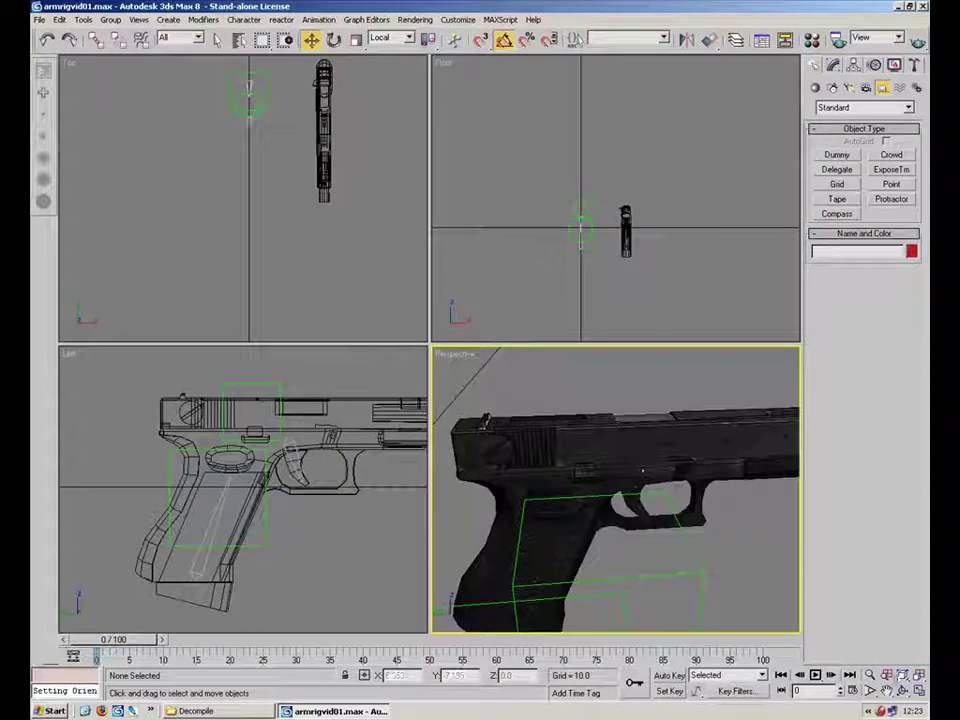
pyautogui.hotkey('alt', 'w')
pyautogui.keyDown('alt'); pyautogui.moveTo(502, 370); pyautogui.dragTo(662, 368, button='middle'); pyautogui.keyUp('alt')
pyautogui.scroll(-5, 602, 391)
pyautogui.moveTo(660, 275); pyautogui.dragTo(514, 468)
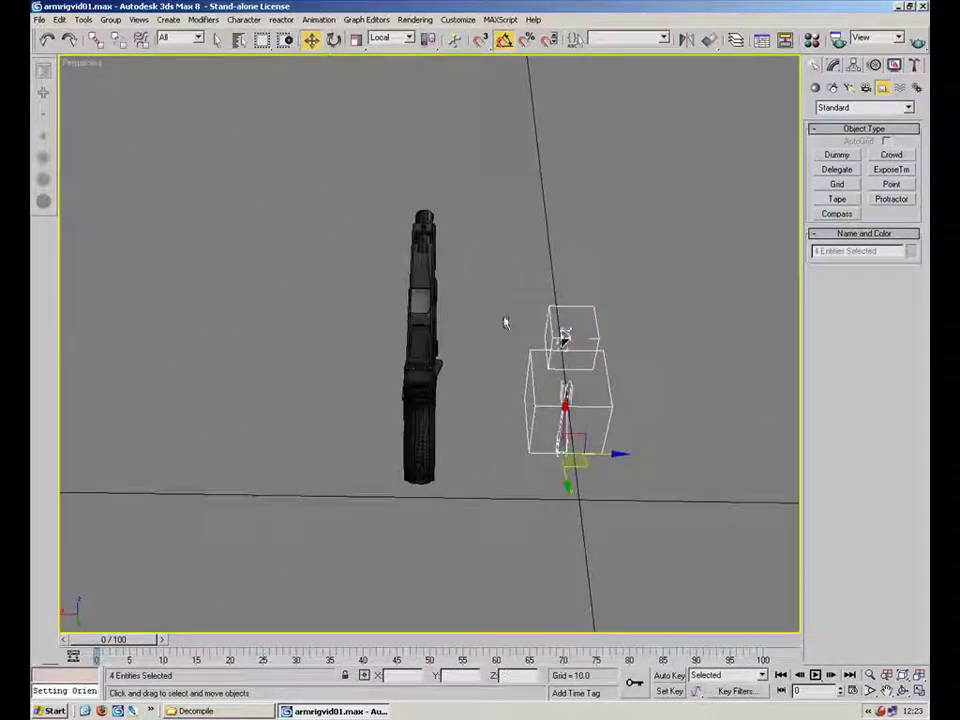
pyautogui.moveTo(565, 338); pyautogui.dragTo(487, 421)
pyautogui.keyDown('alt'); pyautogui.moveTo(487, 421); pyautogui.dragTo(275, 250, button='middle'); pyautogui.keyUp('alt')
pyautogui.scroll(6, 440, 330)
pyautogui.keyDown('alt'); pyautogui.moveTo(506, 310); pyautogui.dragTo(345, 565, button='middle'); pyautogui.keyUp('alt')
pyautogui.scroll(-5, 379, 315)
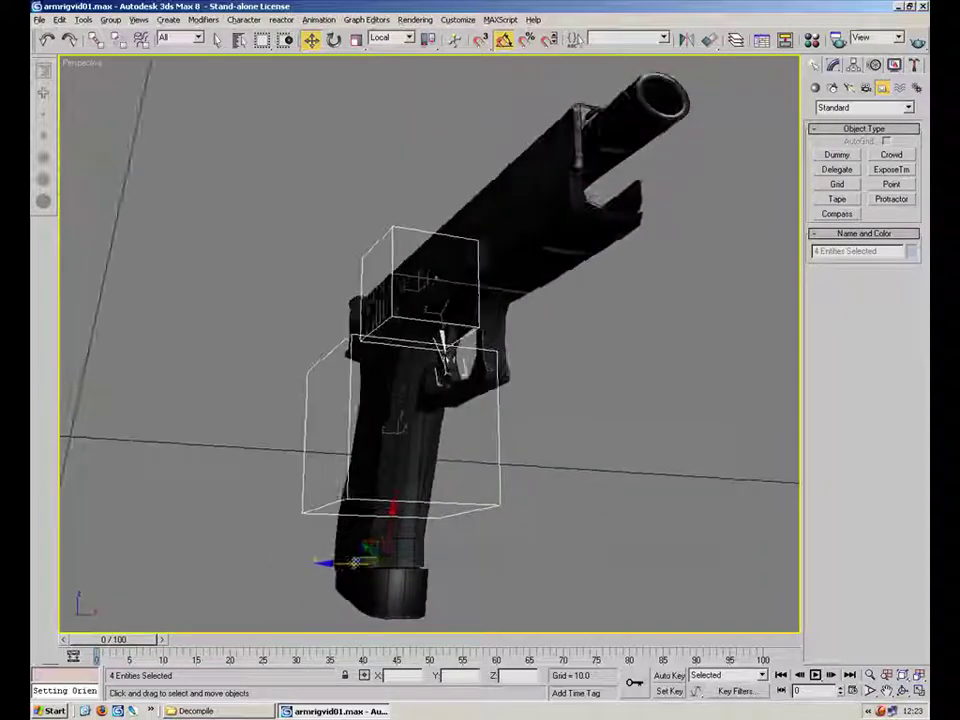
pyautogui.moveTo(345, 565); pyautogui.dragTo(348, 565)
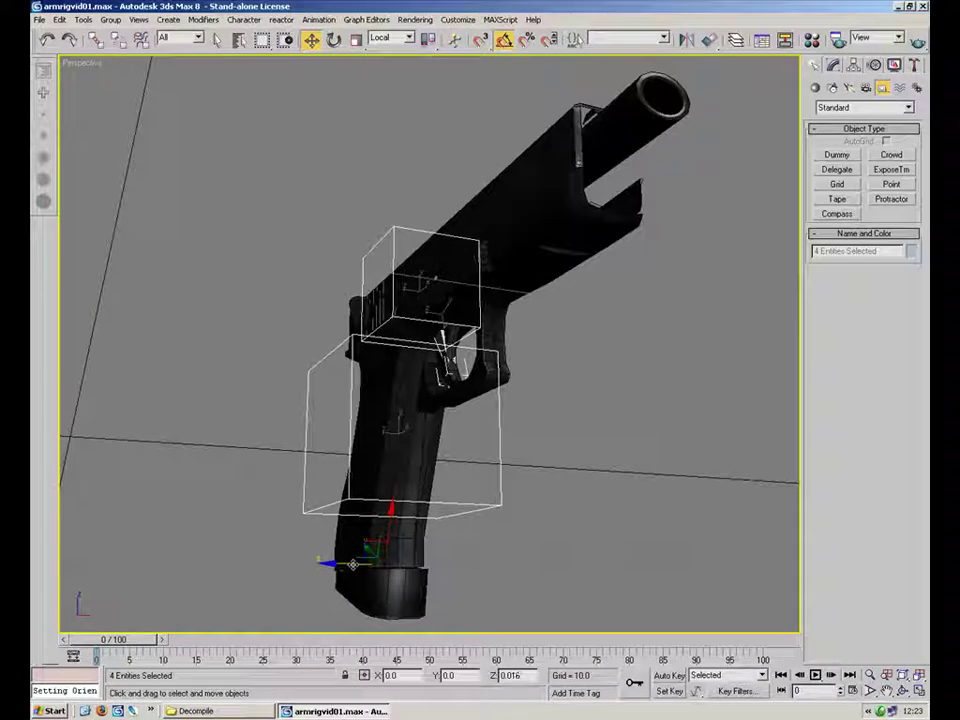
pyautogui.click(574, 332)
# - Examine the placement of the dummies and bones against the pistol's slide, grip and trigger from several angles
pyautogui.keyDown('alt'); pyautogui.moveTo(574, 332); pyautogui.dragTo(589, 399, button='middle'); pyautogui.keyUp('alt')
pyautogui.scroll(5, 448, 349)
pyautogui.scroll(-6, 587, 395)
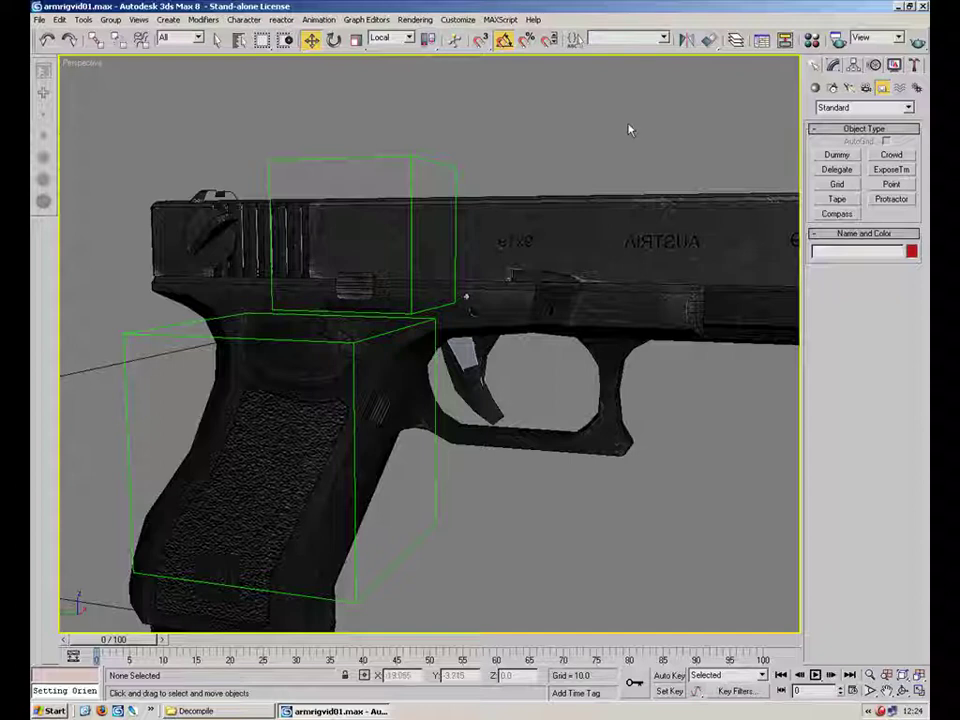
pyautogui.keyDown('alt'); pyautogui.moveTo(418, 204); pyautogui.dragTo(549, 240, button='middle'); pyautogui.keyUp('alt')
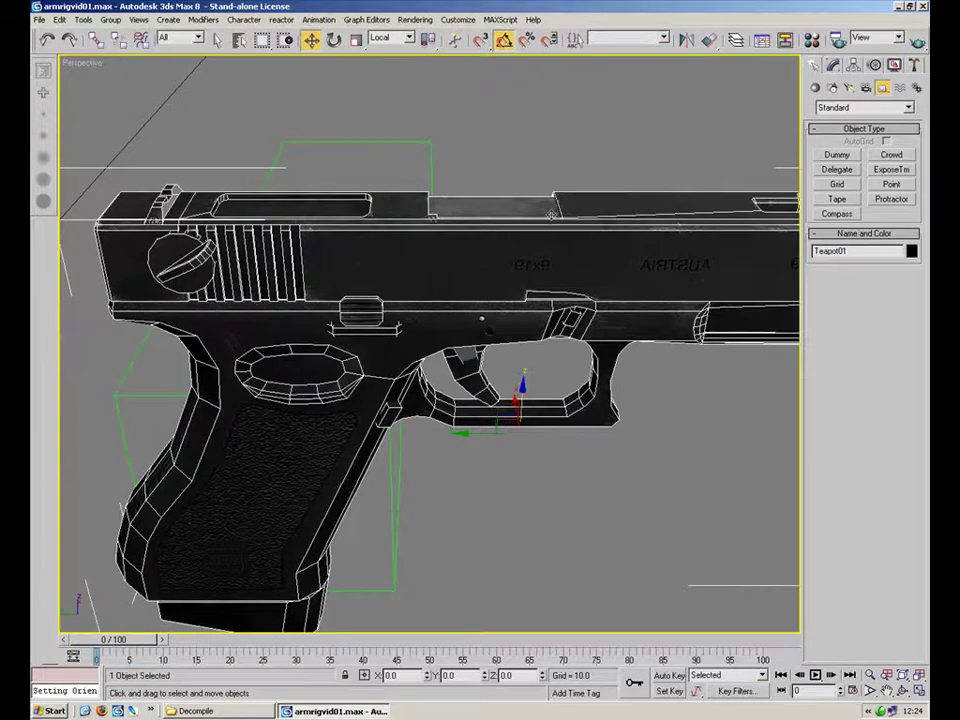
pyautogui.keyDown('alt'); pyautogui.moveTo(579, 159); pyautogui.dragTo(242, 221, button='middle'); pyautogui.keyUp('alt')
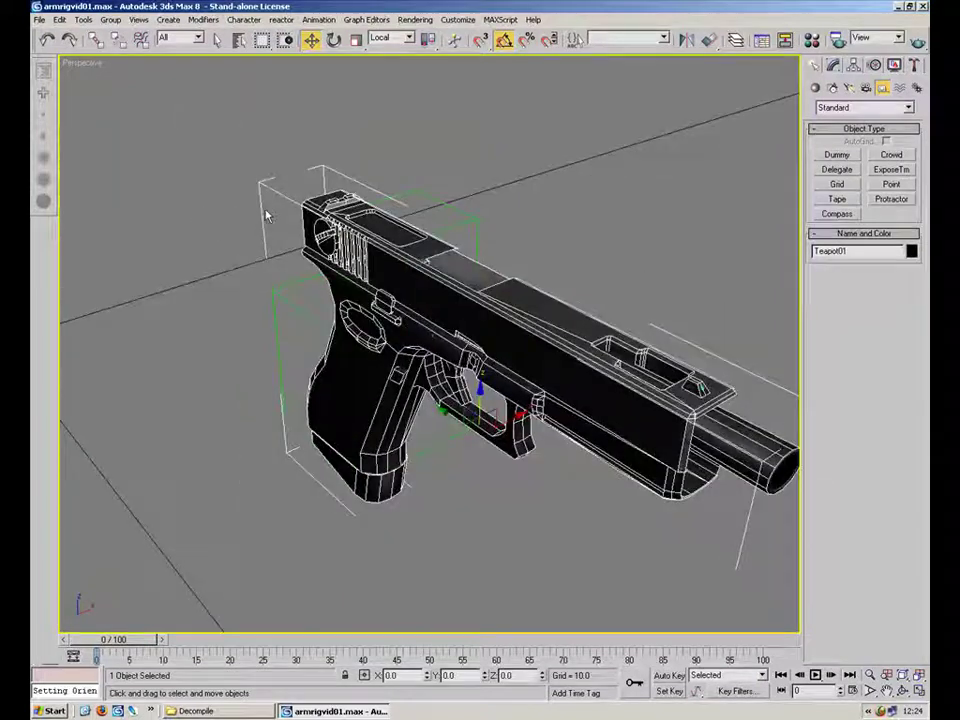
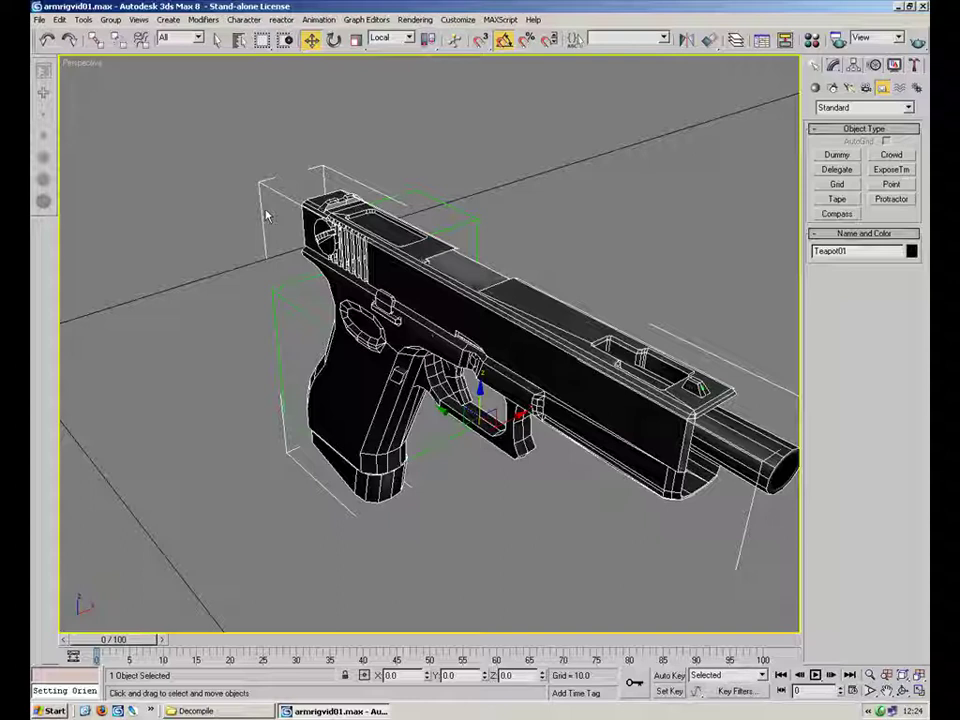
pyautogui.keyDown('alt'); pyautogui.moveTo(477, 348); pyautogui.dragTo(583, 276, button='middle'); pyautogui.keyUp('alt')
pyautogui.scroll(4, 590, 277)
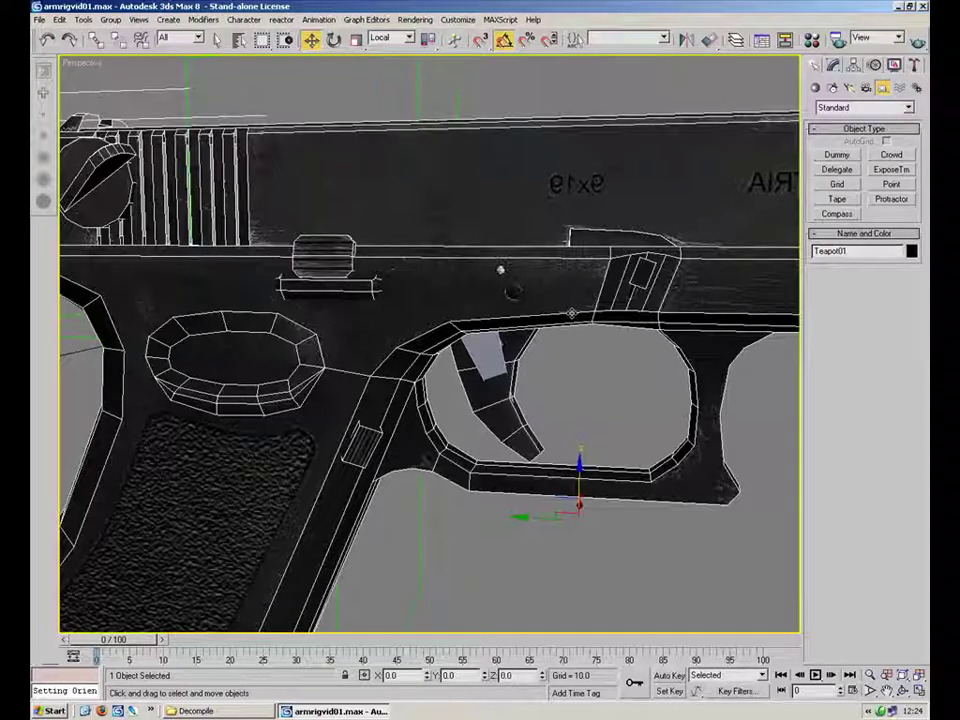
pyautogui.click(600, 428)
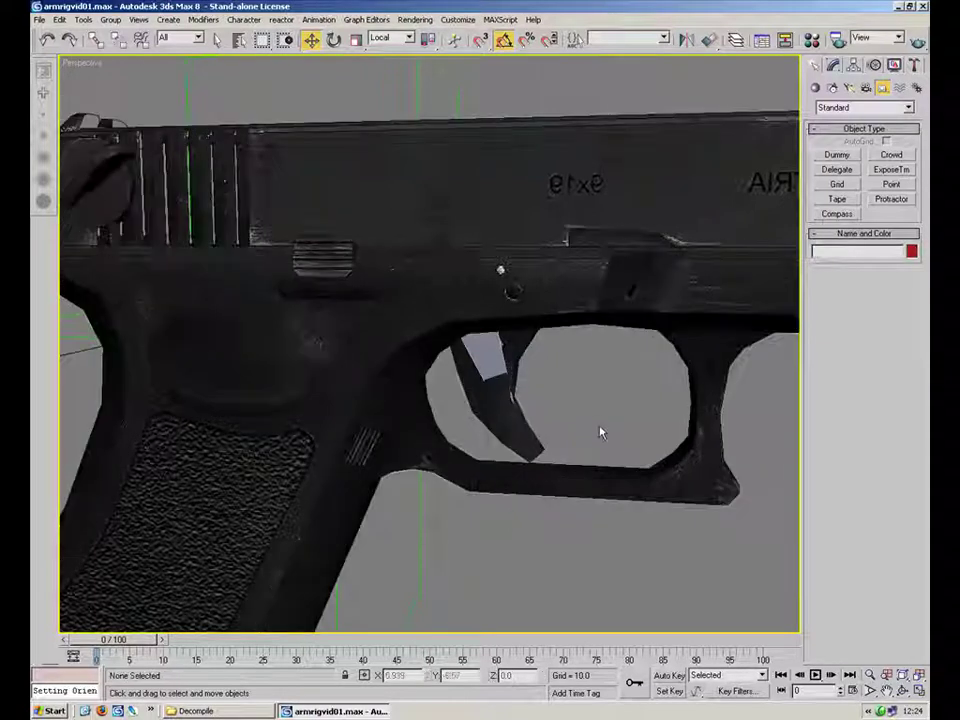
pyautogui.click(502, 166)
pyautogui.moveTo(502, 166); pyautogui.dragTo(508, 266, button='middle')
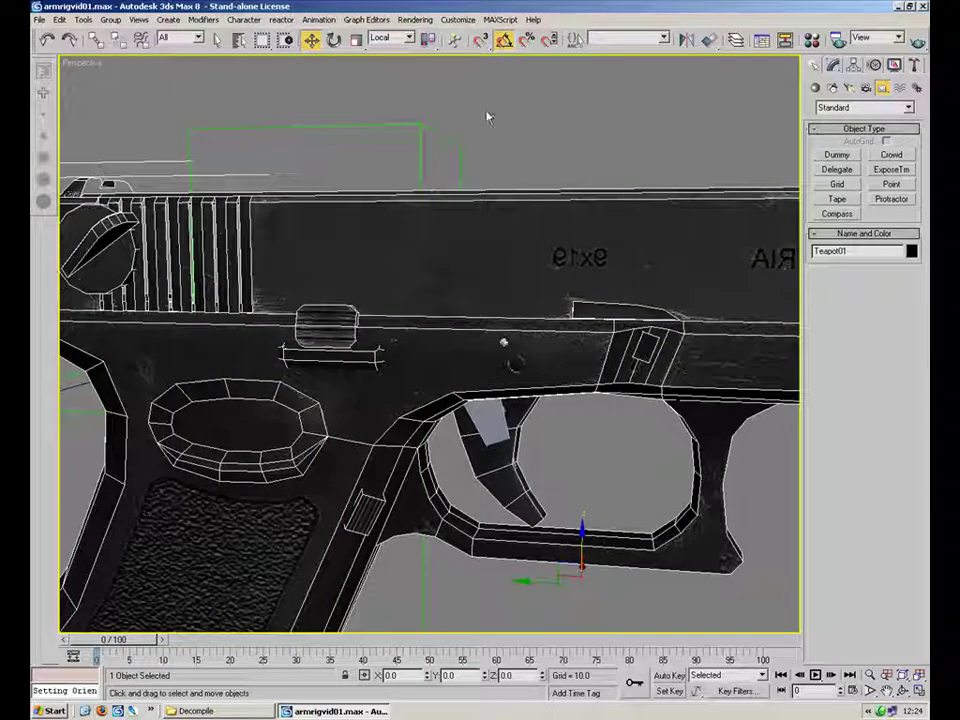
pyautogui.click(421, 126)
pyautogui.click(532, 158)
pyautogui.click(620, 283)
# - Inspect the textured pistol from several angles, checking the lettering on the slide, the rear end and the grip
pyautogui.moveTo(620, 283); pyautogui.dragTo(254, 291, button='middle')
pyautogui.scroll(-3, 255, 290)
pyautogui.keyDown('alt'); pyautogui.moveTo(323, 271); pyautogui.dragTo(359, 283, button='middle'); pyautogui.keyUp('alt')
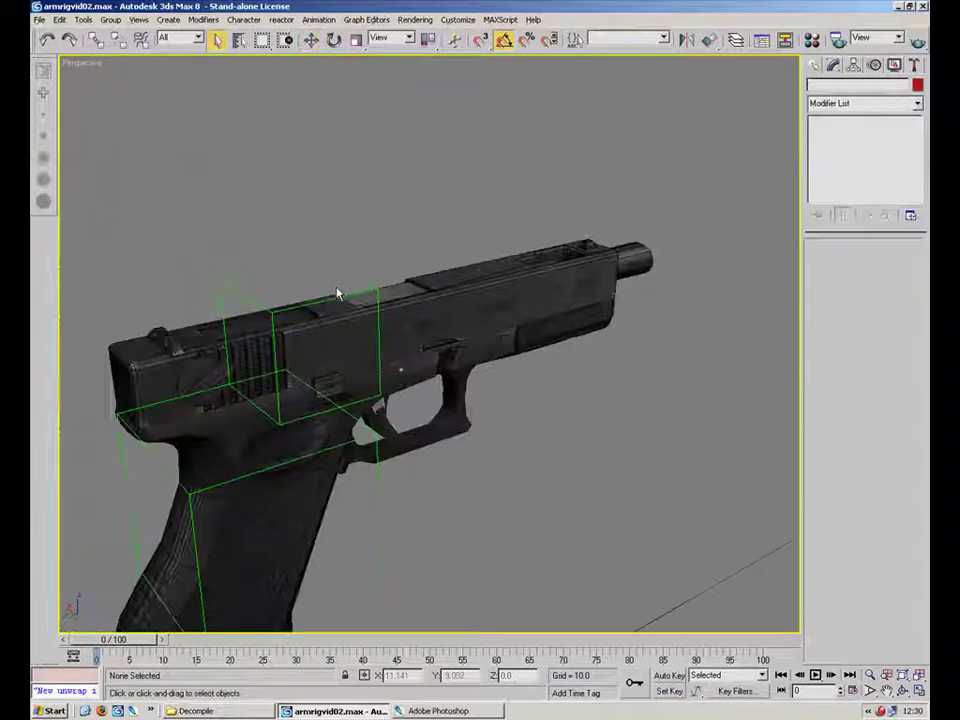
pyautogui.moveTo(358, 365)
pyautogui.mouseDown(button='middle')
pyautogui.moveTo(424, 375)
pyautogui.moveTo(366, 362)
pyautogui.mouseUp(button='middle')
pyautogui.scroll(5, 412, 317)
pyautogui.keyDown('alt'); pyautogui.moveTo(412, 317); pyautogui.dragTo(474, 323, button='middle'); pyautogui.keyUp('alt')
pyautogui.keyDown('alt'); pyautogui.moveTo(358, 345); pyautogui.dragTo(412, 351, button='middle'); pyautogui.keyUp('alt')
pyautogui.scroll(3, 291, 398)
pyautogui.scroll(-4, 412, 351)
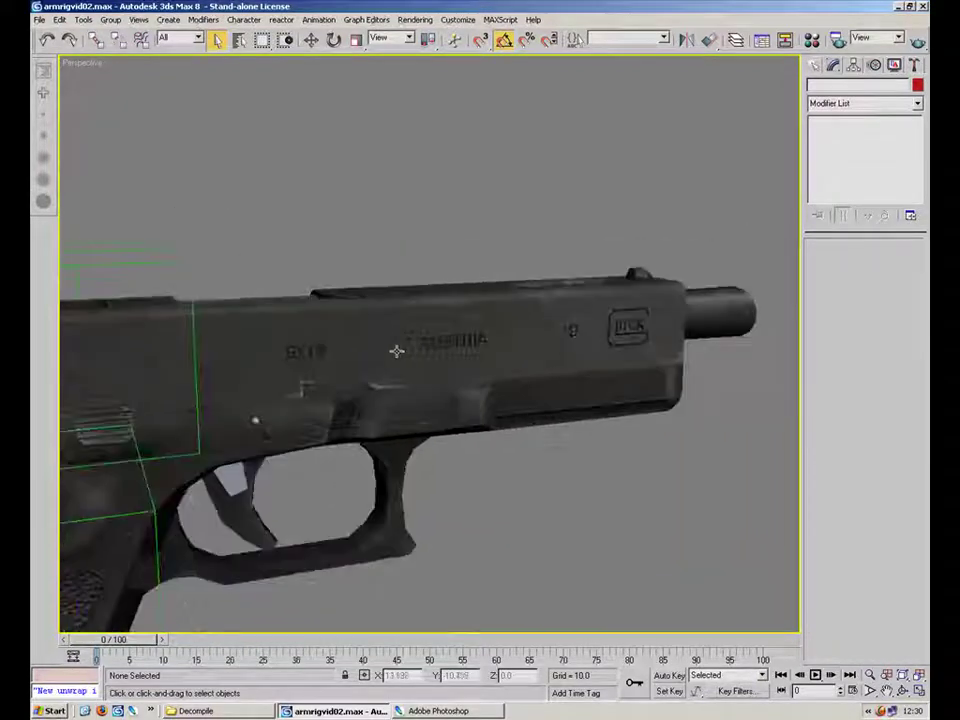
pyautogui.moveTo(94, 347); pyautogui.dragTo(581, 328, button='middle')
pyautogui.keyDown('alt'); pyautogui.moveTo(376, 328); pyautogui.dragTo(163, 393, button='middle'); pyautogui.keyUp('alt')
pyautogui.scroll(4, 361, 352)
pyautogui.moveTo(135, 374); pyautogui.dragTo(137, 180, button='middle')
pyautogui.moveTo(426, 424); pyautogui.dragTo(360, 395, button='middle')
pyautogui.scroll(-5, 495, 327)
pyautogui.scroll(-4, 495, 327)
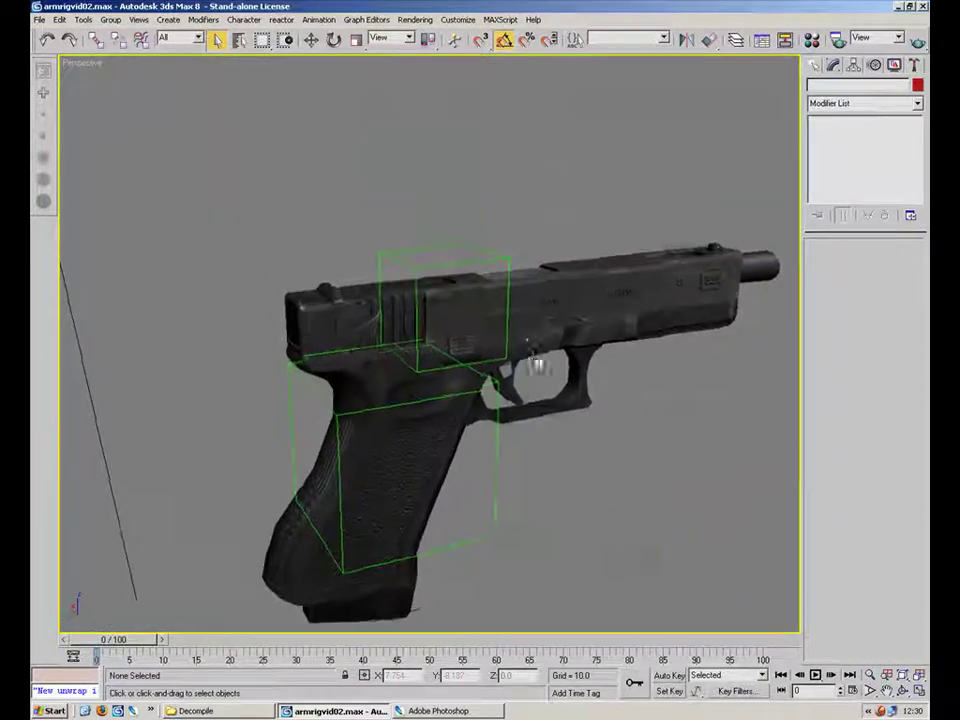
# - Switch to Photoshop and examine the lettering and grip areas of the glock2.psd texture at 200% zoom
pyautogui.hotkey('alt', 'Tab')
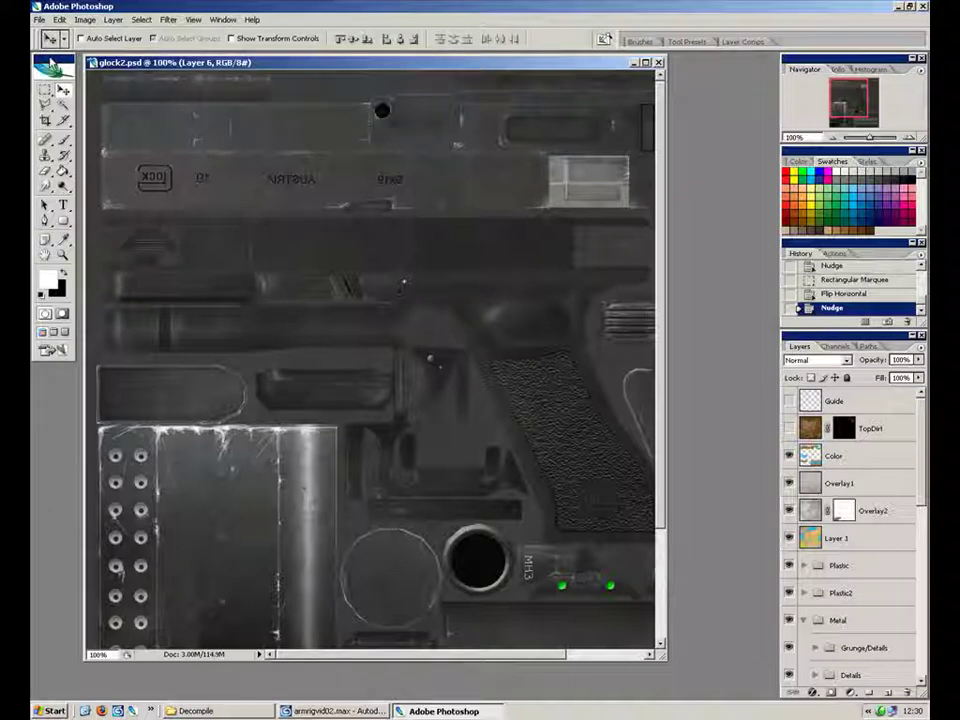
pyautogui.hotkey('ctrl', '+')
pyautogui.moveTo(294, 337); pyautogui.dragTo(580, 629)
pyautogui.moveTo(492, 368); pyautogui.dragTo(362, 369)
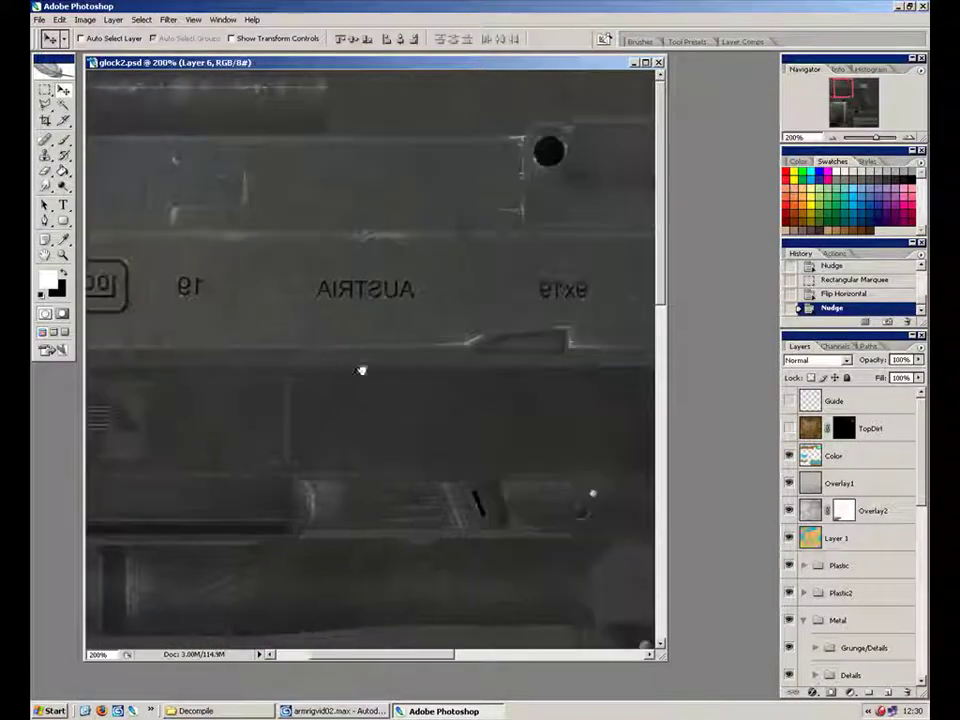
pyautogui.moveTo(548, 457); pyautogui.dragTo(371, 295)
pyautogui.moveTo(616, 641); pyautogui.dragTo(366, 255)
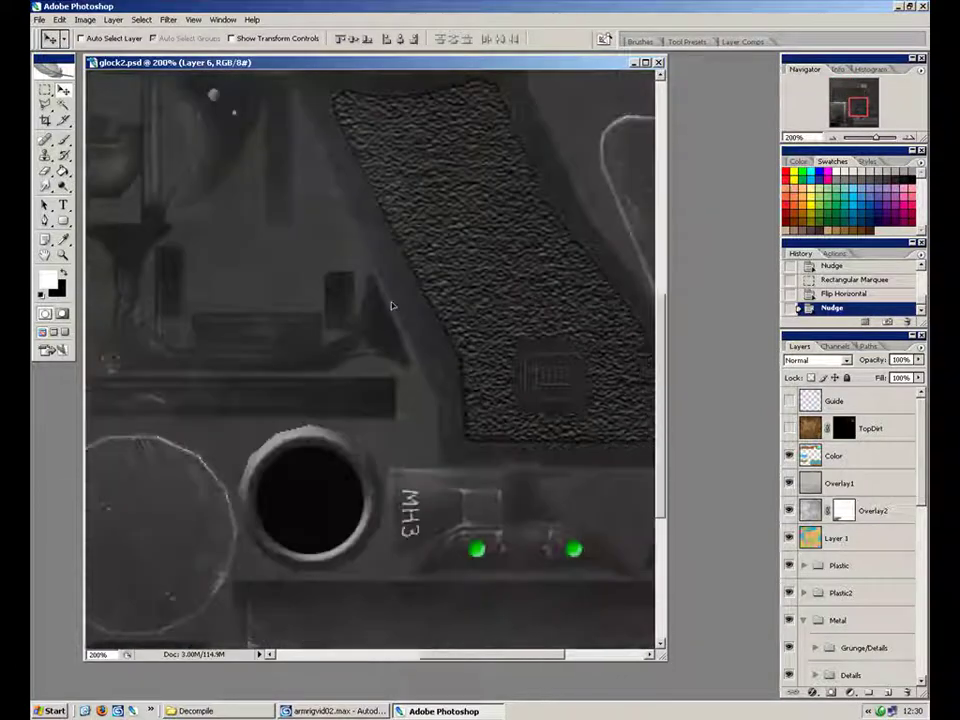
pyautogui.hotkey('ctrl', '-')
pyautogui.hotkey('ctrl', '+')
pyautogui.moveTo(436, 367); pyautogui.dragTo(324, 266)
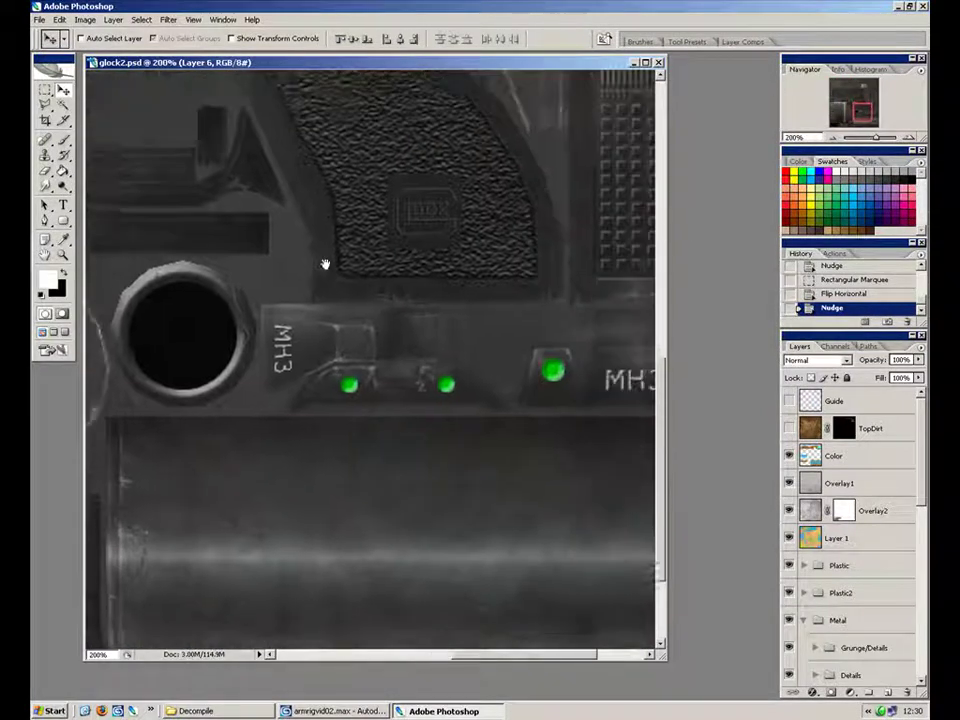
# - Expand the Plastic layer group and select the Writing layer in its Writing/Details group
pyautogui.press('m')
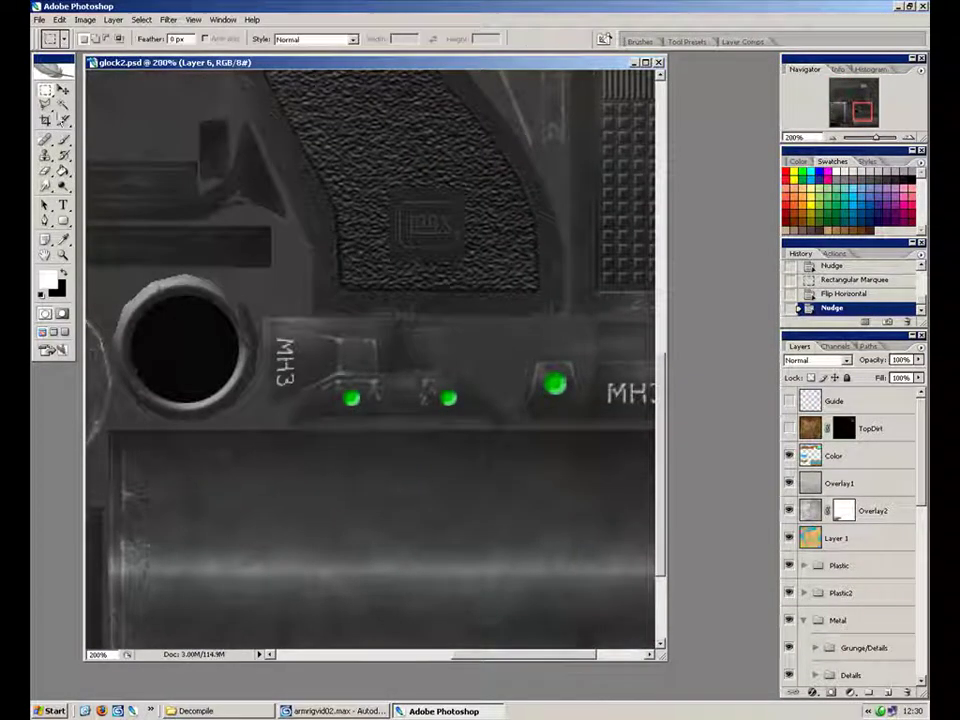
pyautogui.click(788, 566)
pyautogui.click(788, 566)
pyautogui.click(803, 566)
pyautogui.scroll(-5, 848, 580)
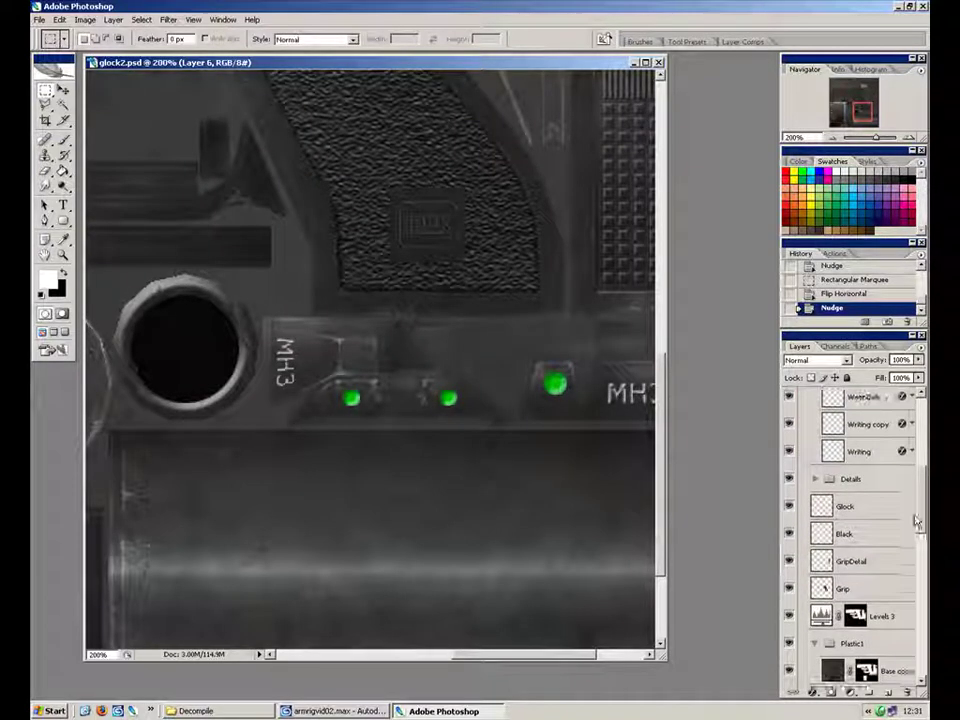
pyautogui.click(856, 536)
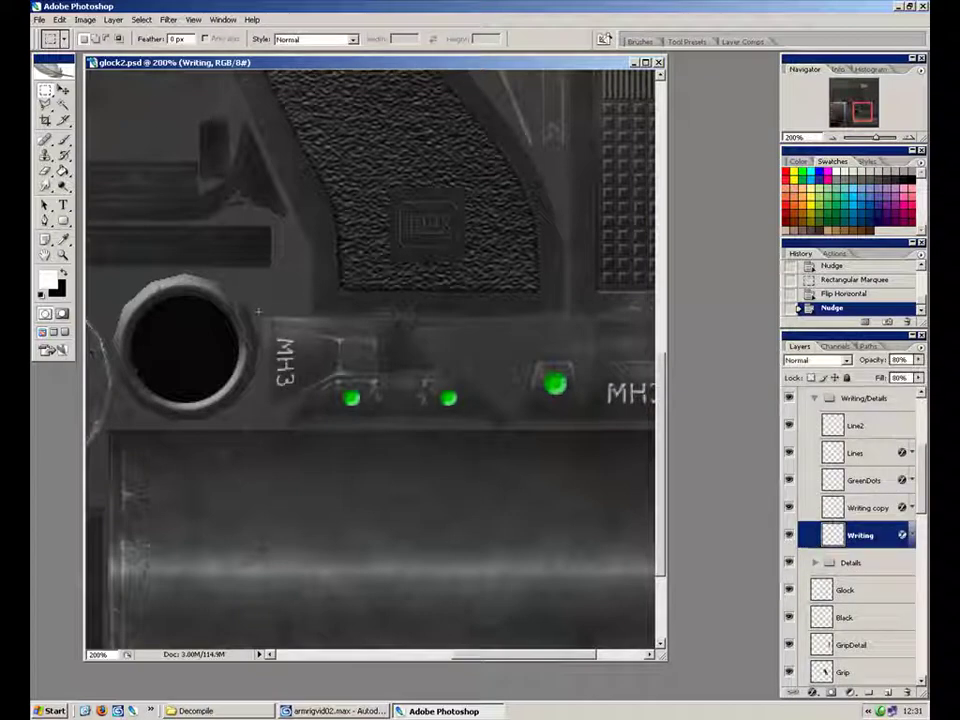
# - Marquee-select the sideways MH3 lettering beside the black barrel hole and flip it vertically
pyautogui.moveTo(258, 318); pyautogui.dragTo(303, 410)
pyautogui.click(80, 20)
pyautogui.moveTo(60, 20)
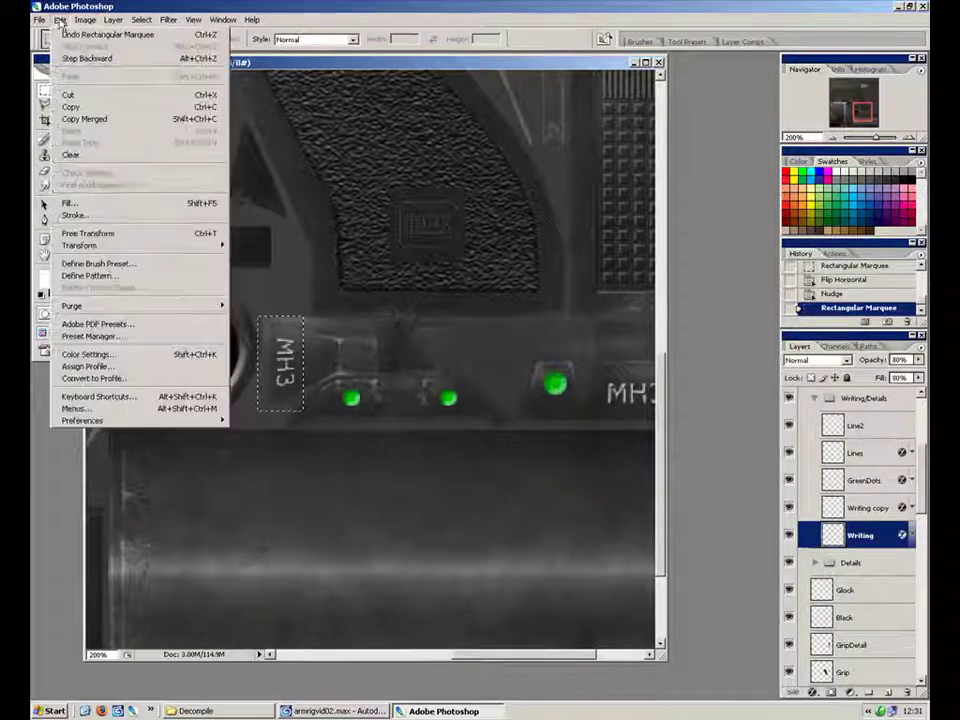
pyautogui.moveTo(200, 245)
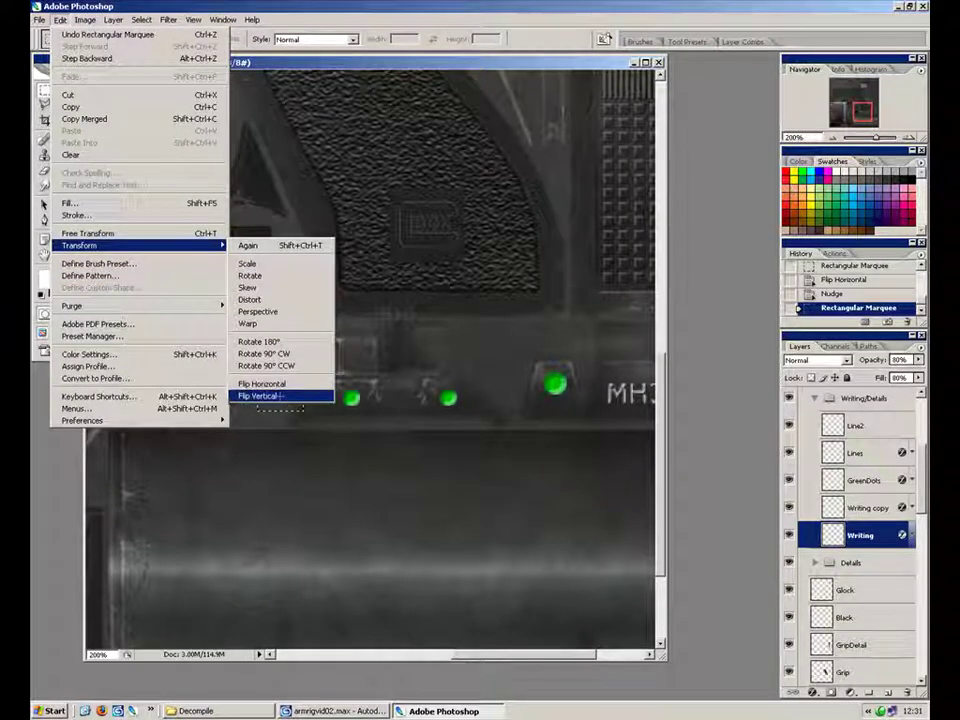
pyautogui.click(260, 396)
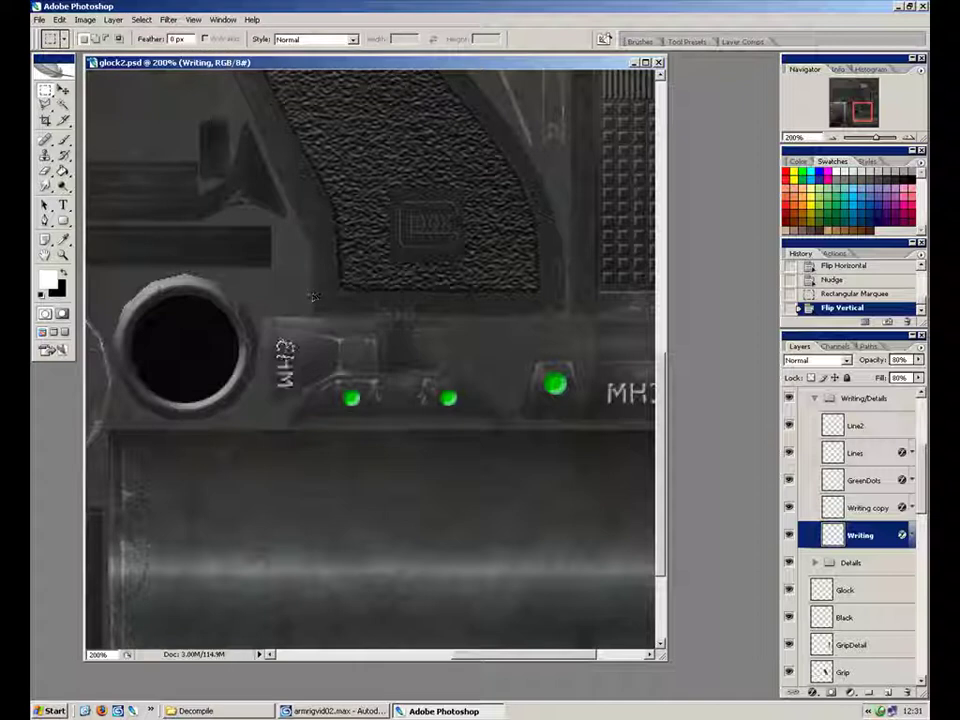
pyautogui.click(62, 89)
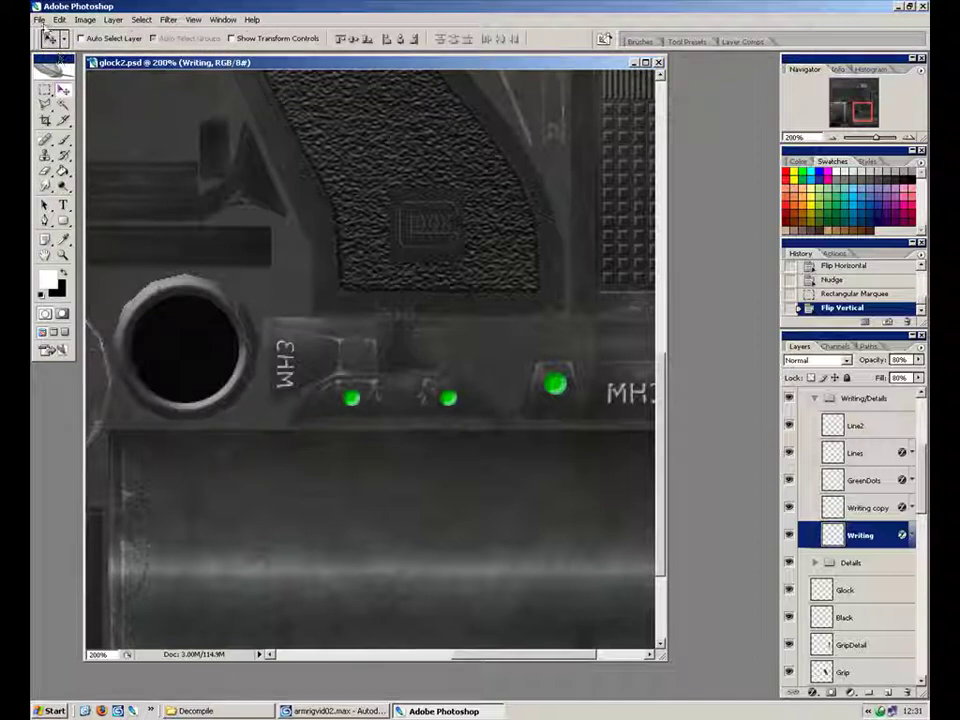
# - Open the recent file glock.tga and arrange its window beside glock2.psd, keeping glock2.psd active
pyautogui.click(39, 19)
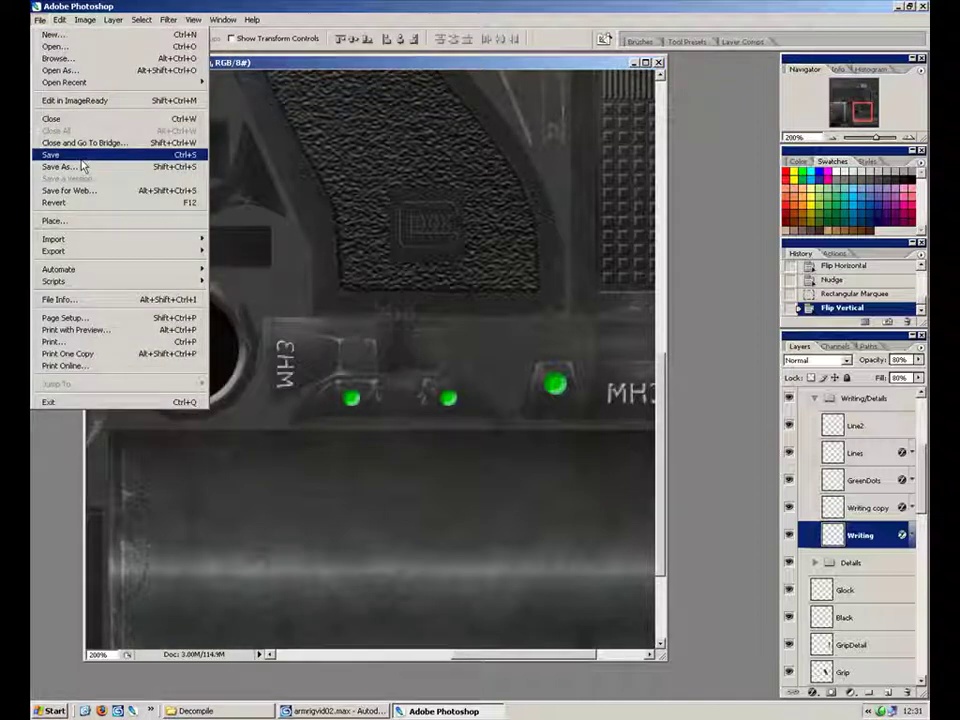
pyautogui.moveTo(298, 66); pyautogui.dragTo(263, 94)
pyautogui.click(40, 20)
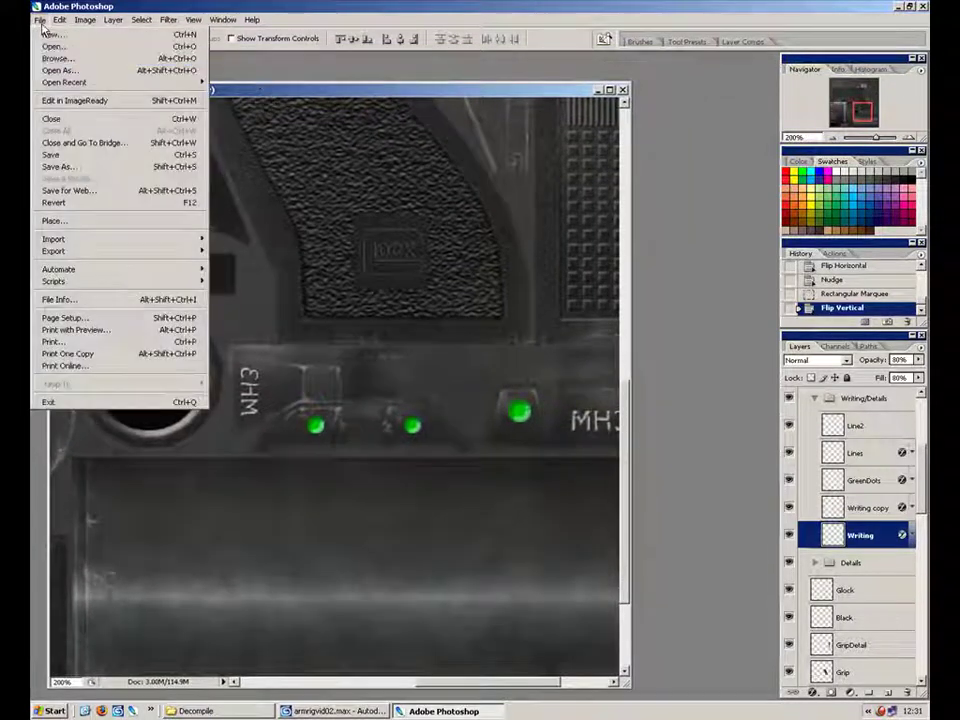
pyautogui.moveTo(98, 84)
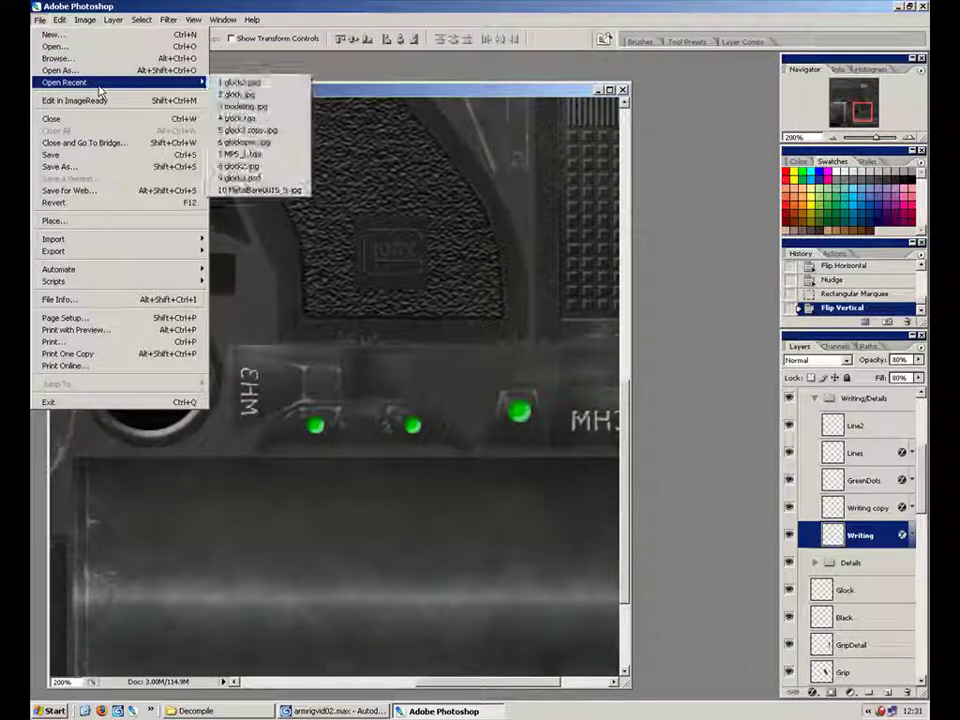
pyautogui.click(245, 118)
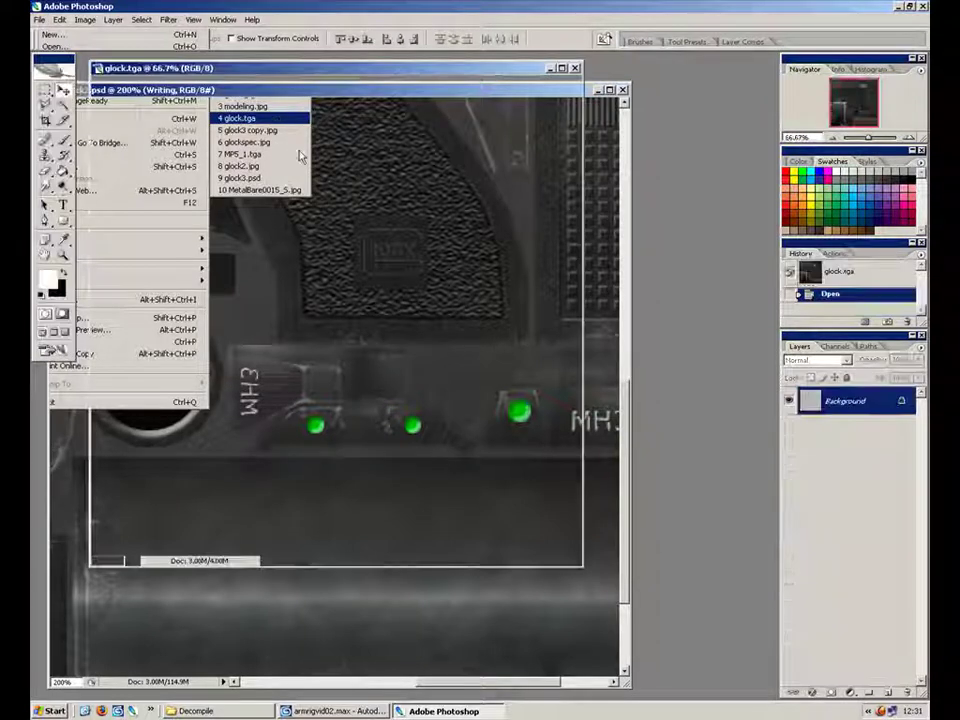
pyautogui.moveTo(332, 74); pyautogui.dragTo(559, 150)
pyautogui.click(421, 91)
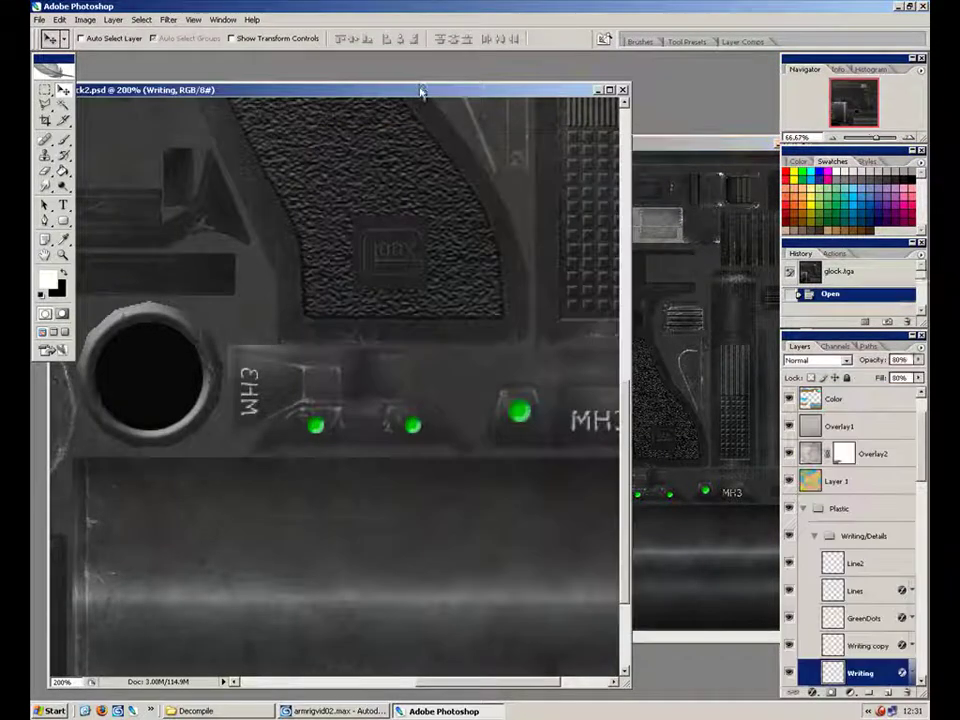
pyautogui.click(696, 157)
pyautogui.click(427, 88)
# - Select the entire canvas of glock2.psd and flatten the image, discarding the hidden layers
pyautogui.hotkey('ctrl', '-')
pyautogui.hotkey('ctrl', 'a')
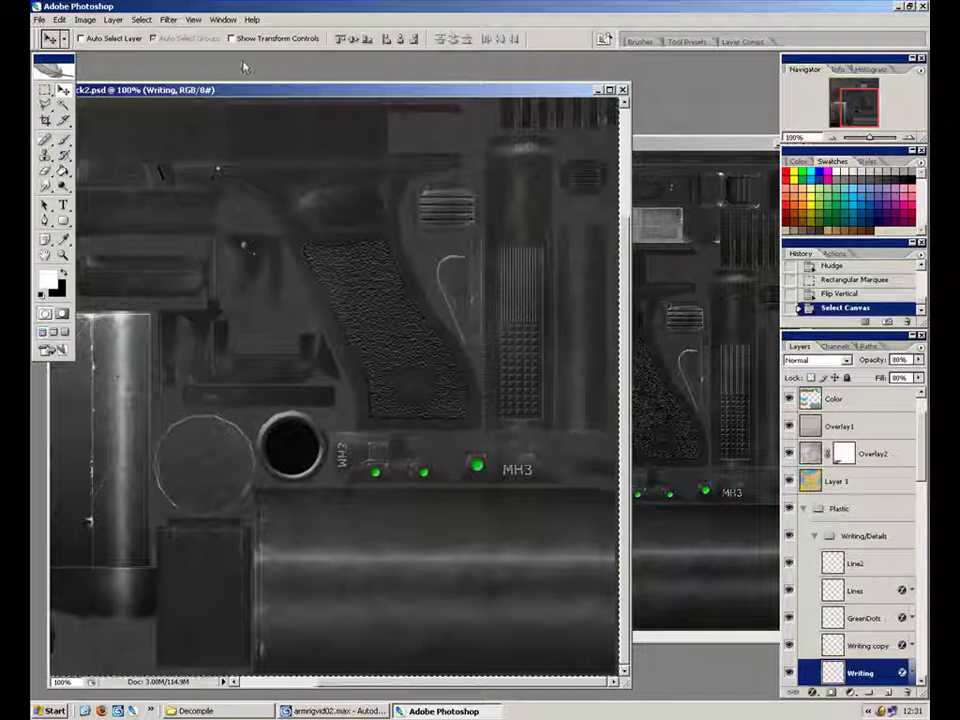
pyautogui.click(85, 20)
pyautogui.moveTo(150, 54)
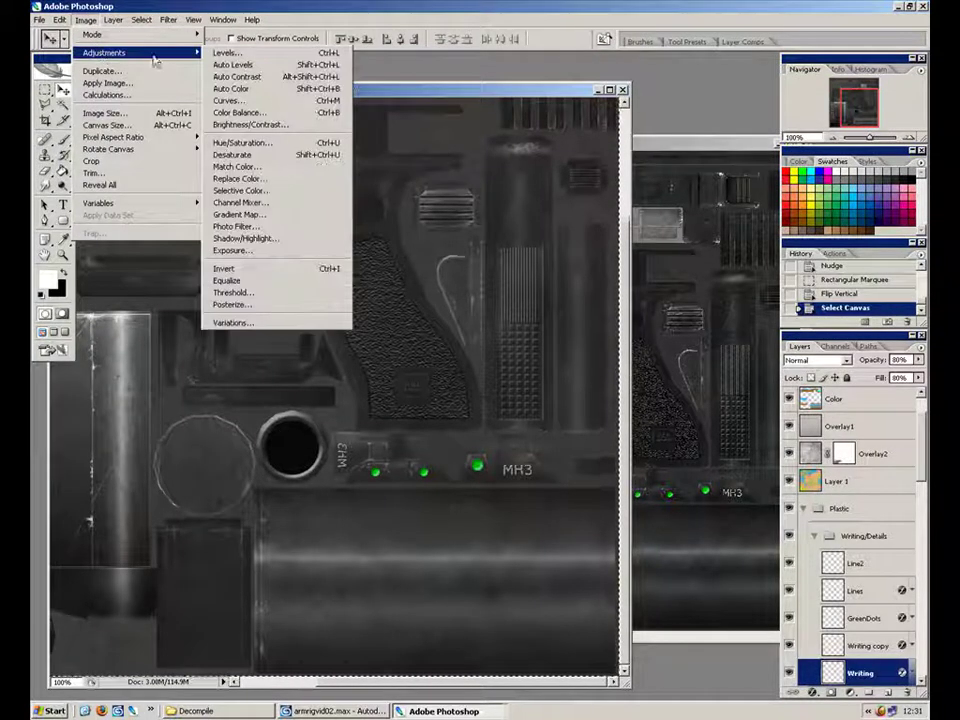
pyautogui.moveTo(113, 20)
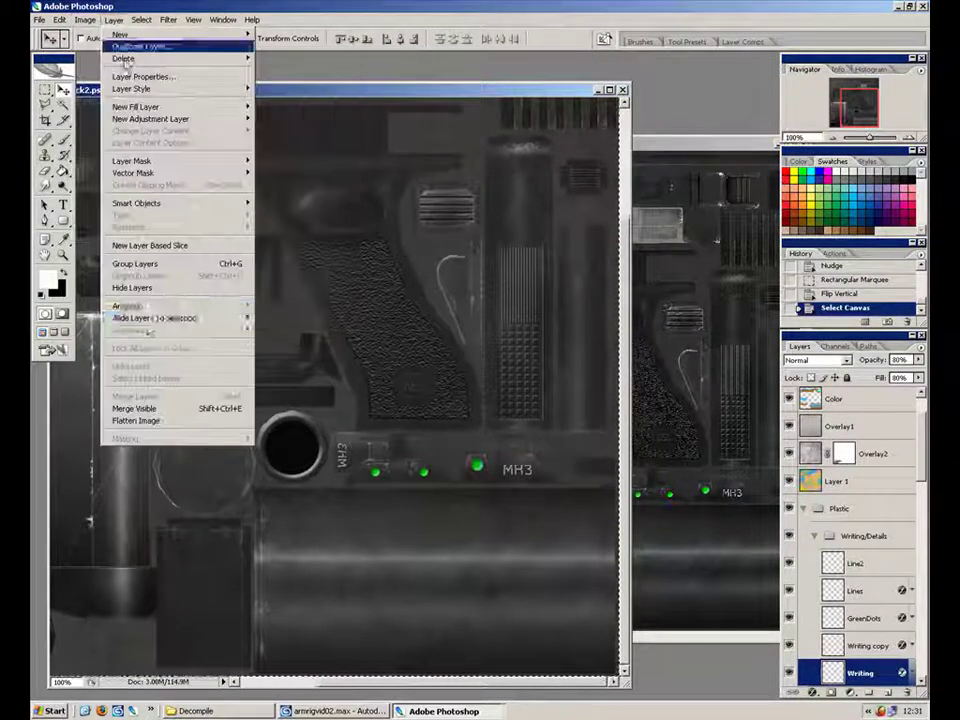
pyautogui.click(185, 423)
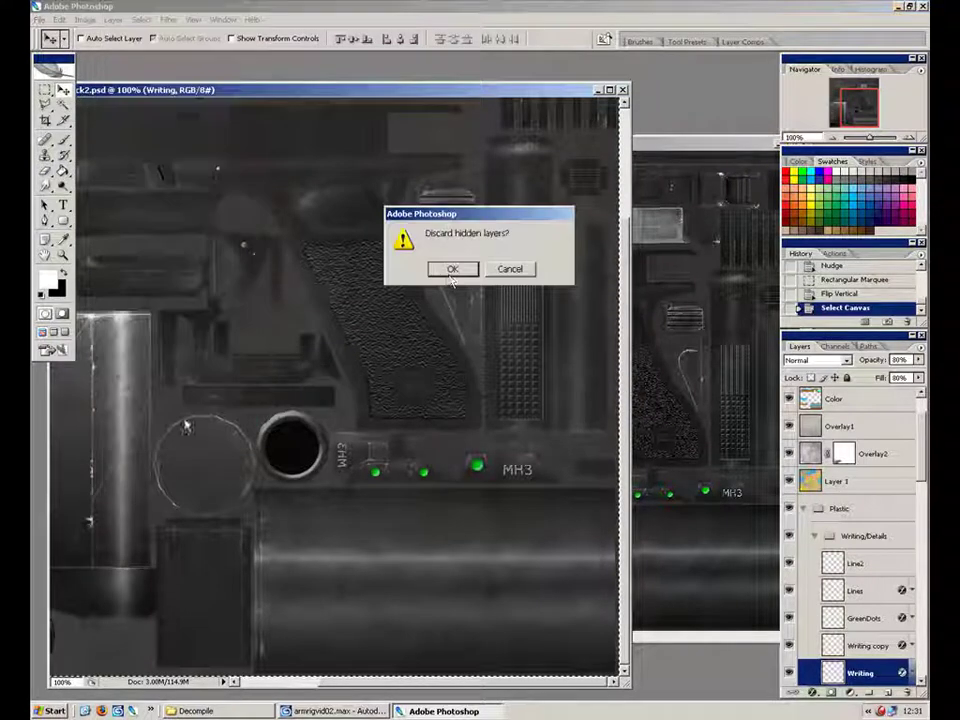
pyautogui.click(451, 270)
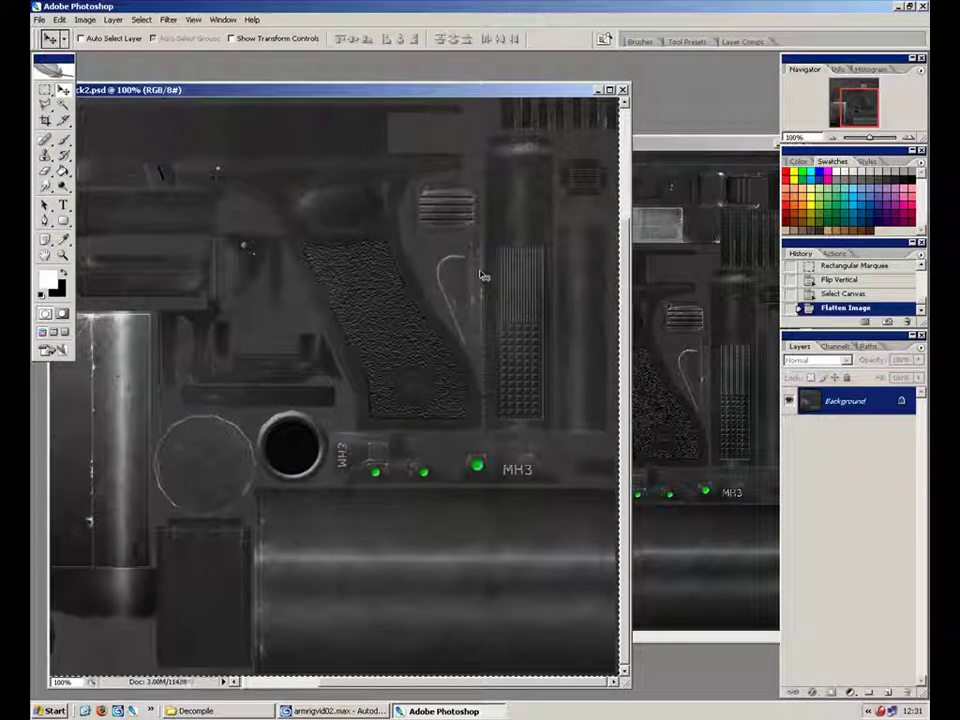
# - Copy the whole flattened glock2.psd image and paste it into glock.tga as a new layer
pyautogui.hotkey('ctrl', 'a')
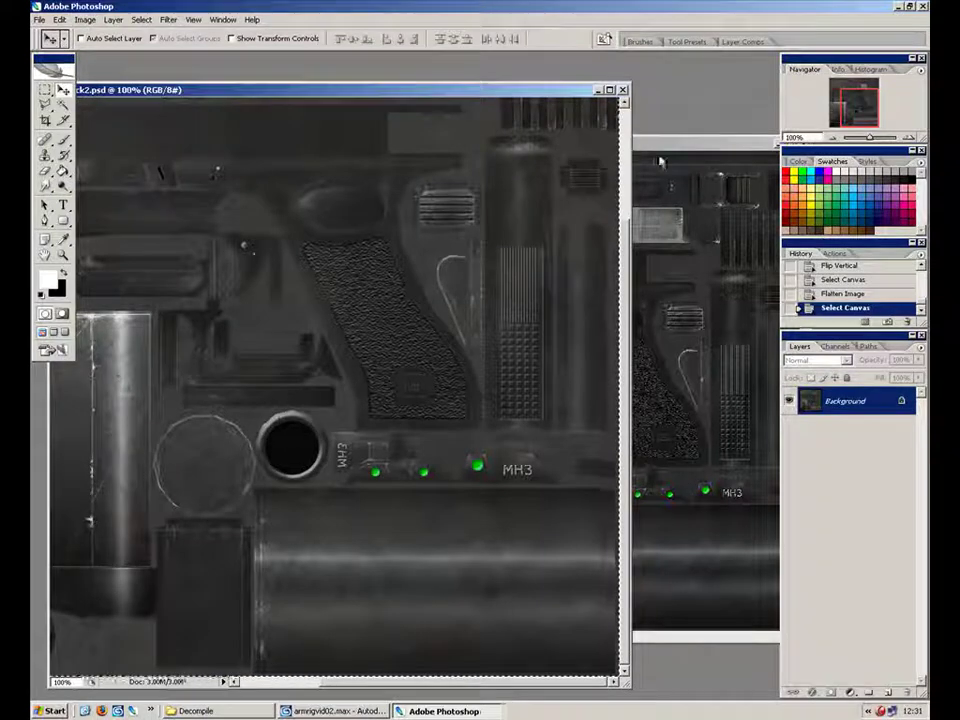
pyautogui.click(683, 150)
pyautogui.hotkey('ctrl', 'v')
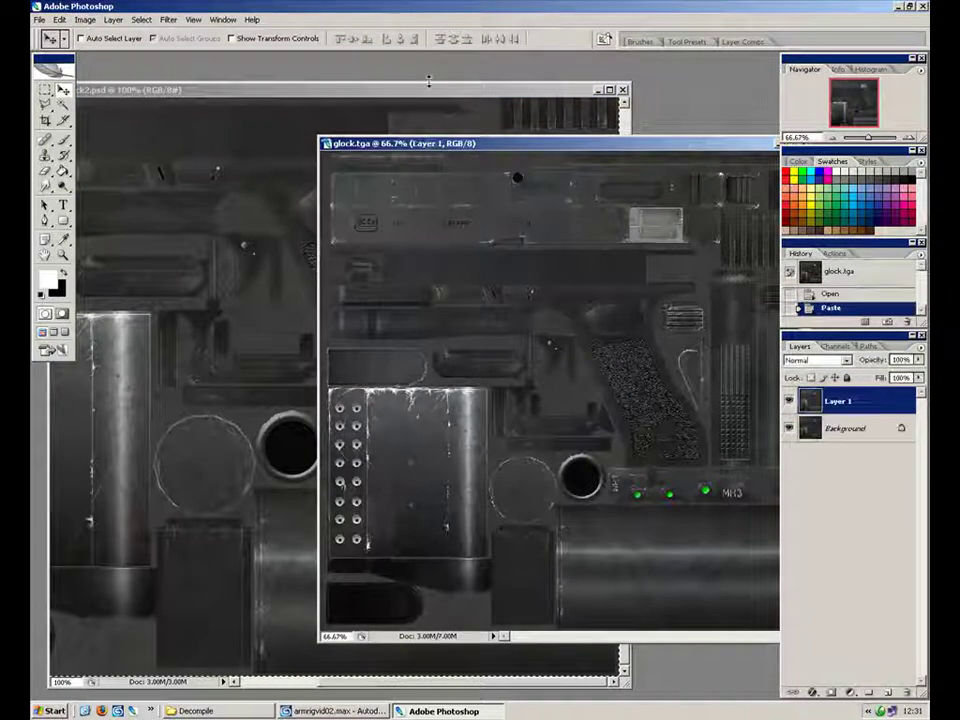
# - Undo the flattening of glock2.psd to restore its layers, and minimize its window
pyautogui.click(431, 90)
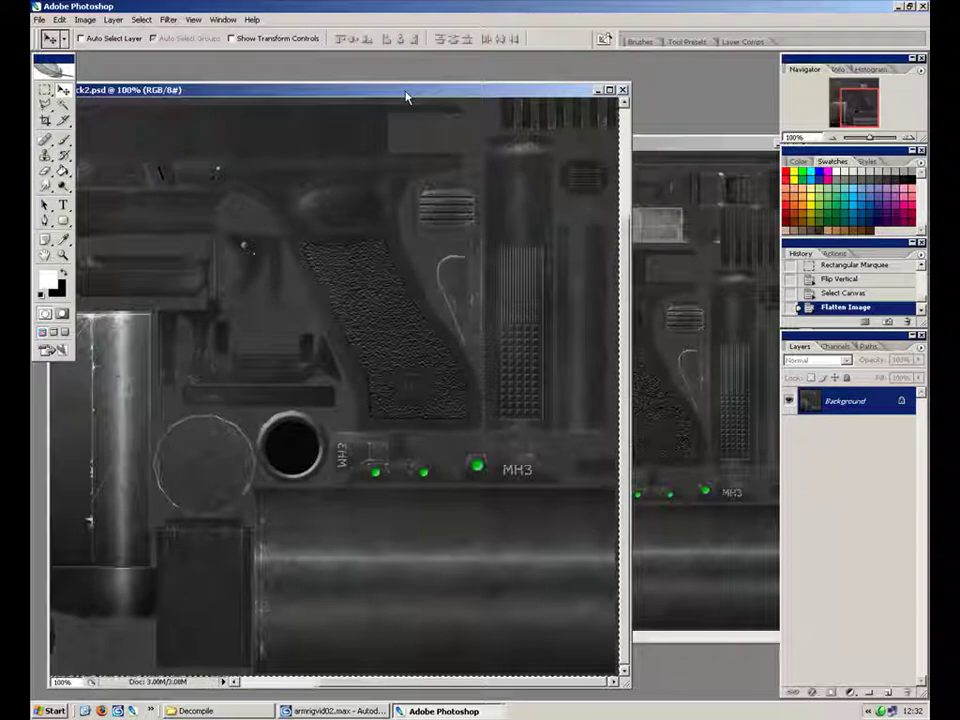
pyautogui.hotkey('ctrl', 'z')
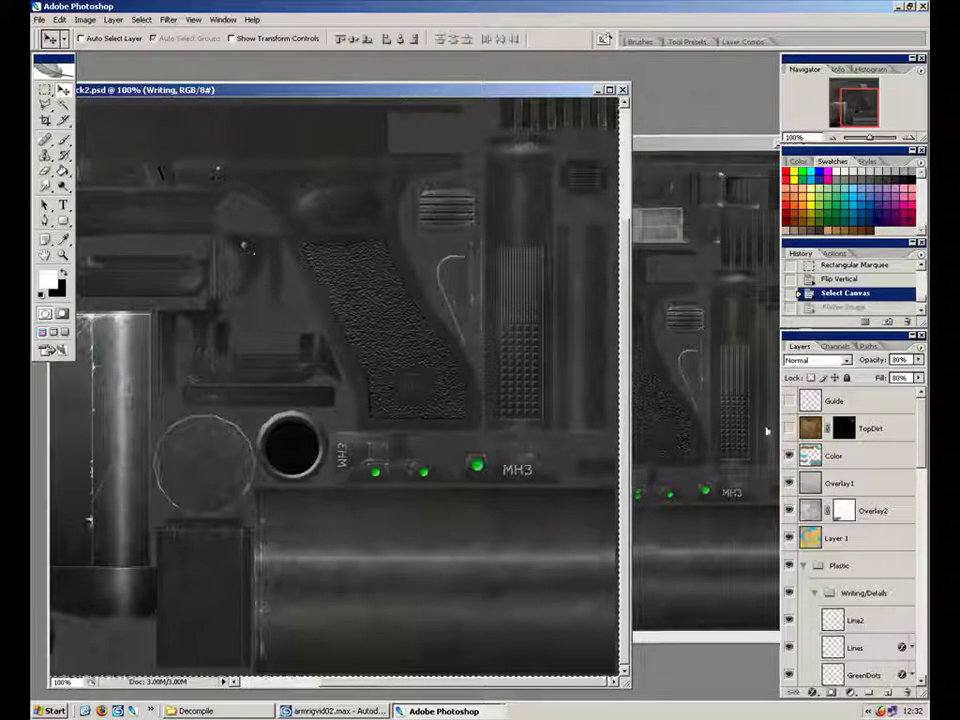
pyautogui.click(597, 90)
# - Reposition the glock.tga window at 100% zoom and apply the Sharpen filter to the pasted Layer 1
pyautogui.moveTo(593, 136); pyautogui.dragTo(439, 111)
pyautogui.hotkey('ctrl', '=')
pyautogui.hotkey('ctrl', '-')
pyautogui.hotkey('ctrl', '=')
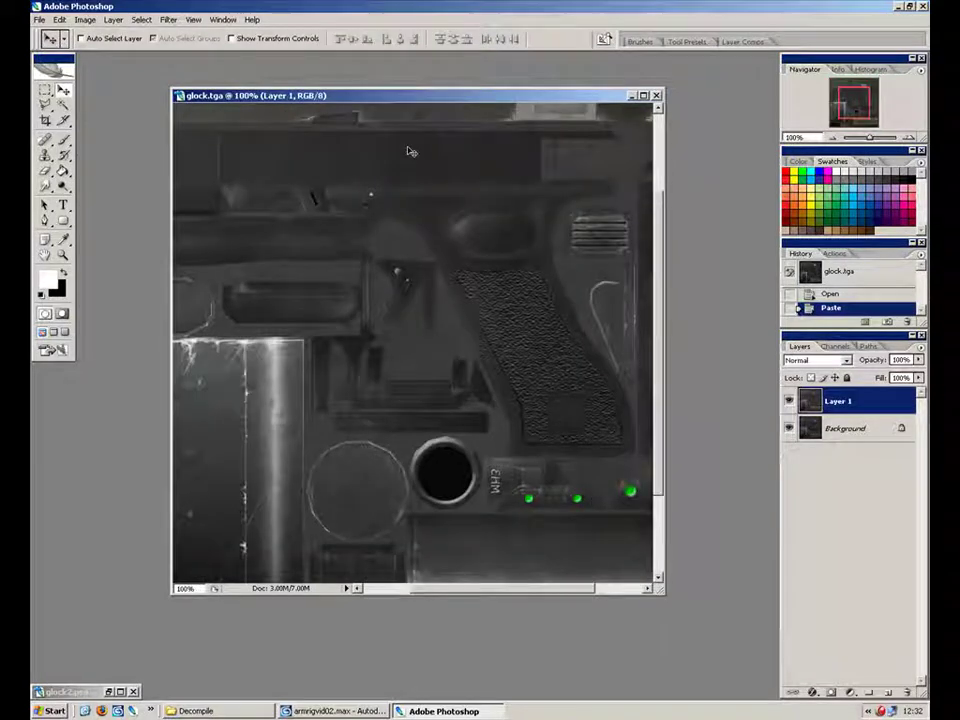
pyautogui.click(168, 19)
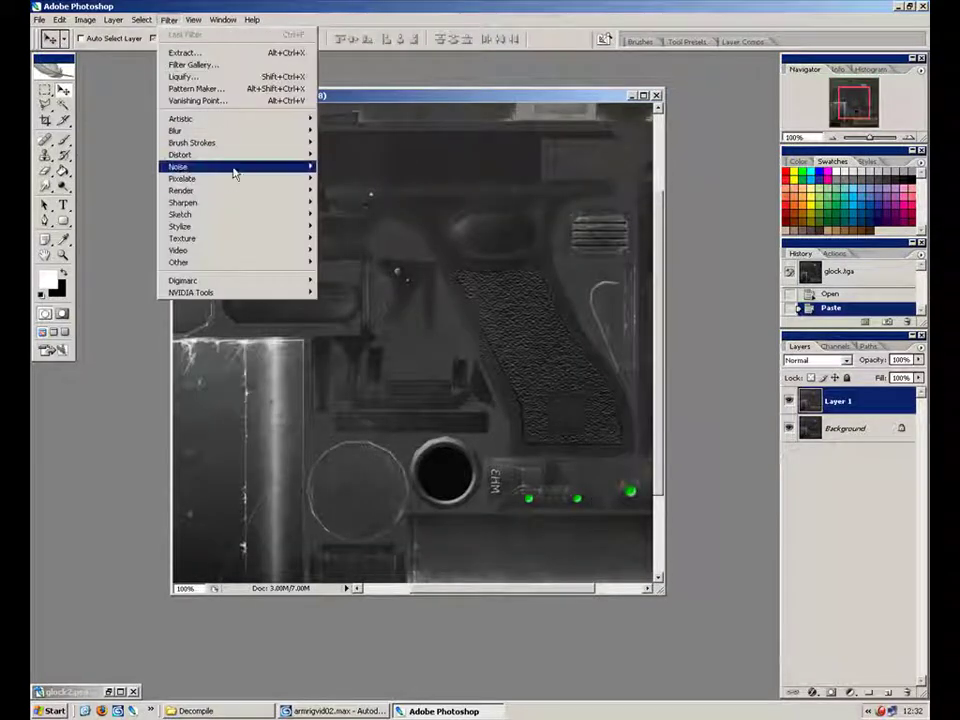
pyautogui.moveTo(236, 206)
pyautogui.click(337, 203)
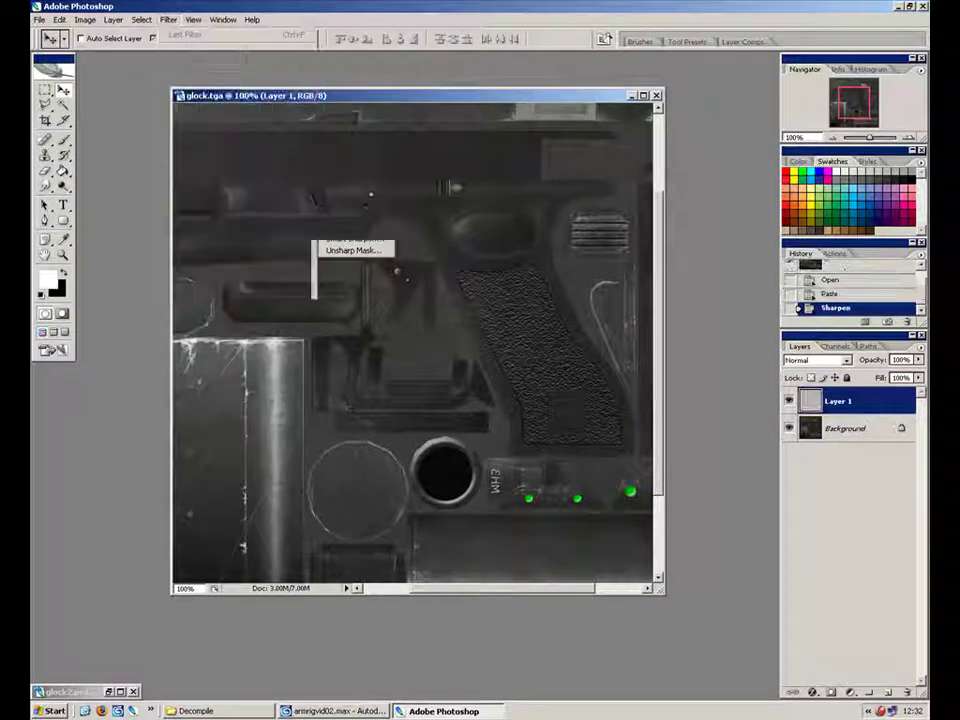
# - Increase the contrast of Layer 1 with Levels, setting the black input level to 17 and the white input level to 244
pyautogui.hotkey('ctrl', 'l')
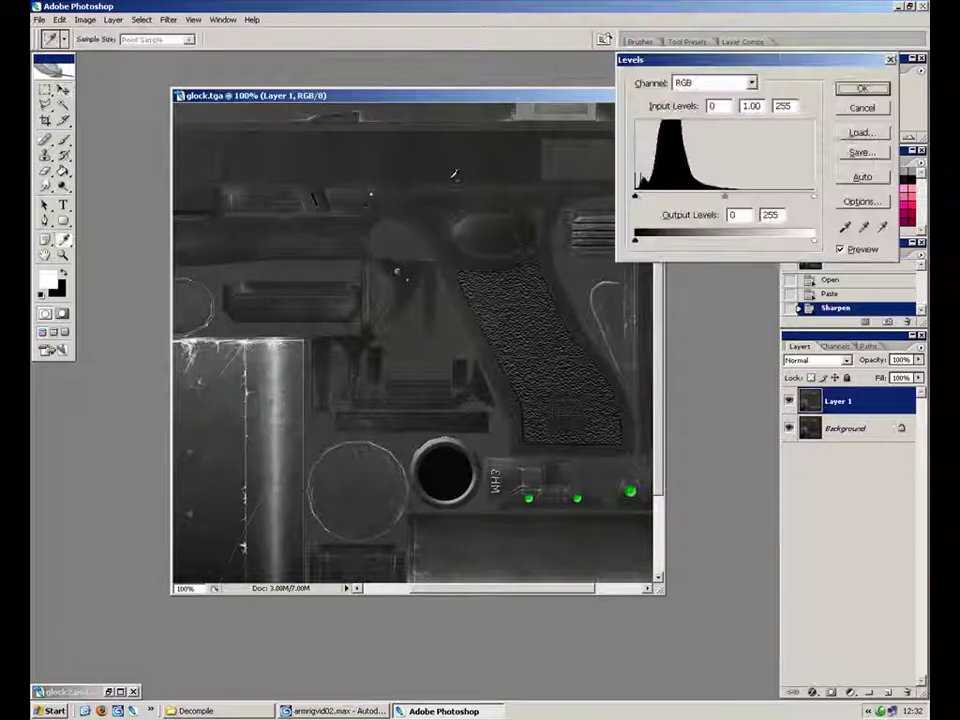
pyautogui.moveTo(635, 196); pyautogui.dragTo(647, 196)
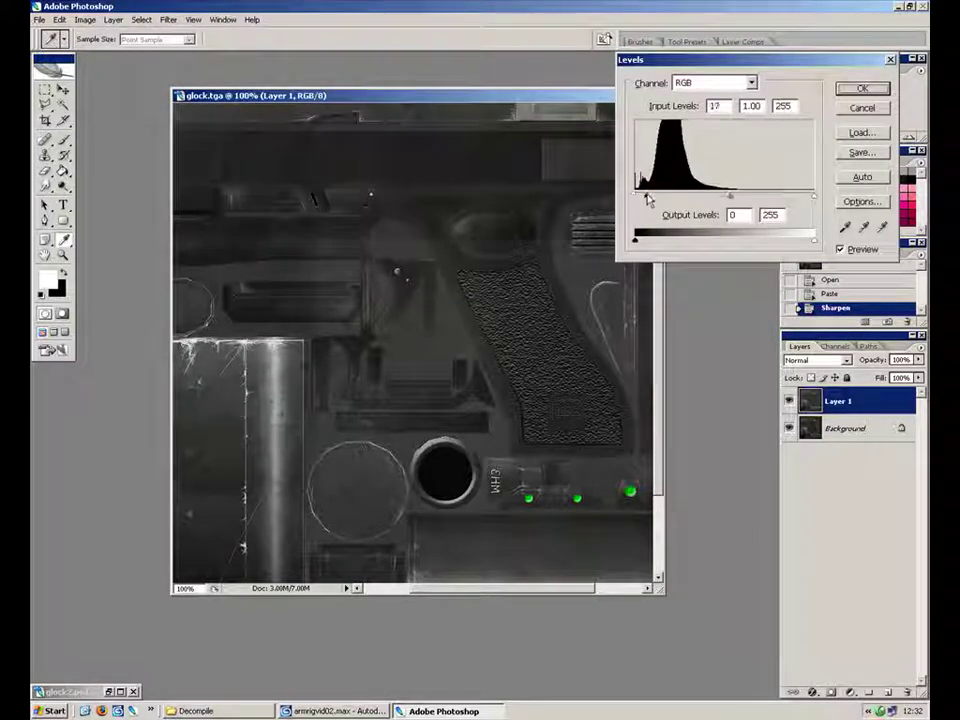
pyautogui.moveTo(816, 202); pyautogui.dragTo(809, 205)
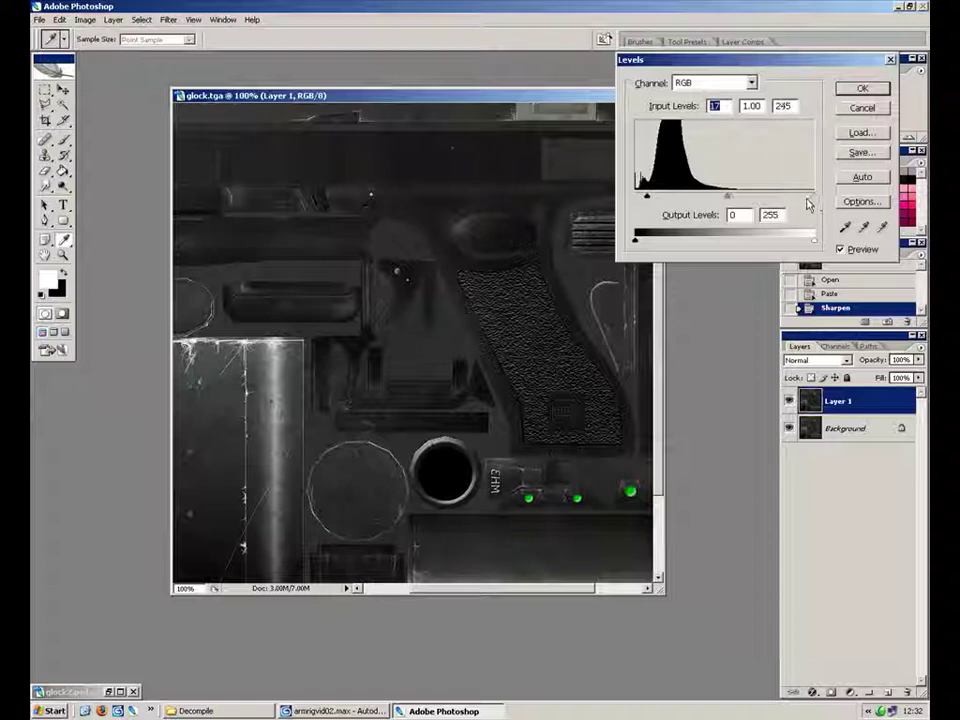
pyautogui.hotkey('ctrl', '0')
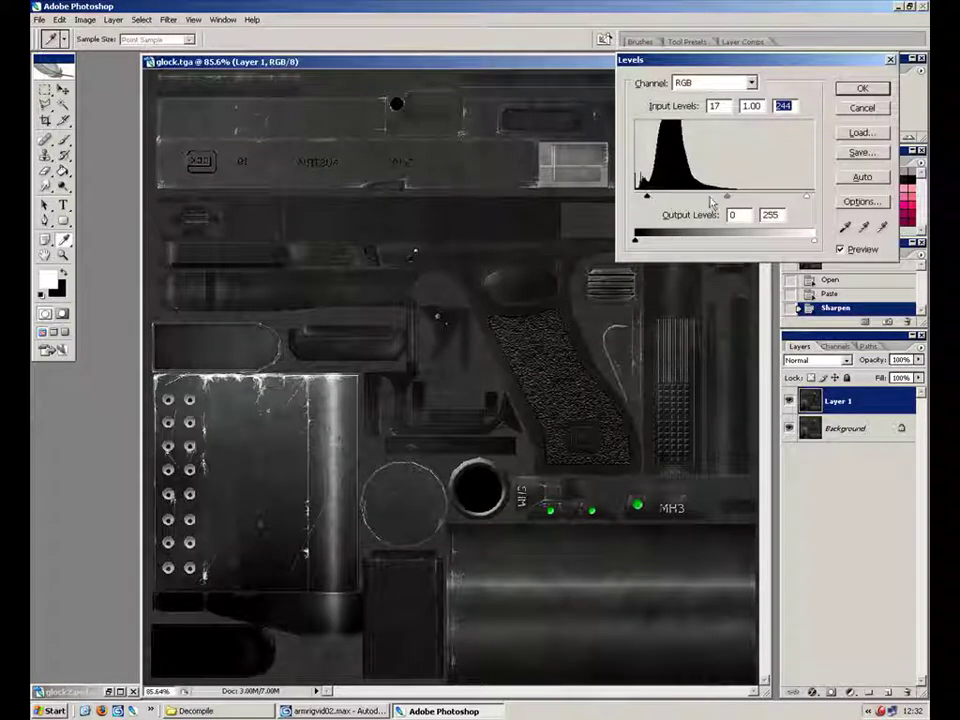
pyautogui.moveTo(727, 198); pyautogui.dragTo(730, 200)
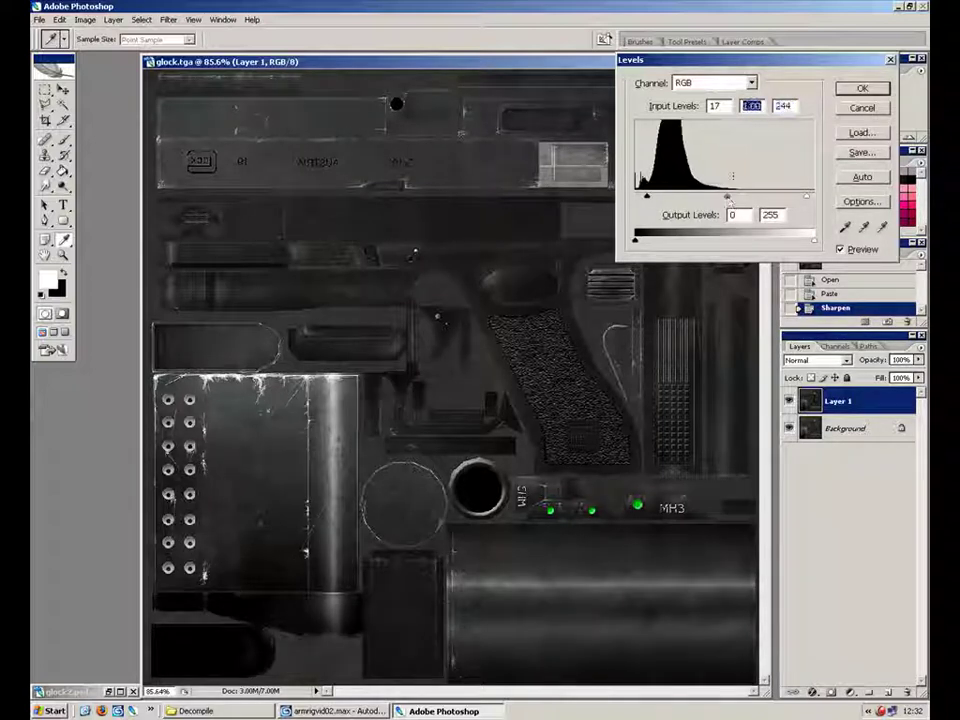
pyautogui.click(862, 88)
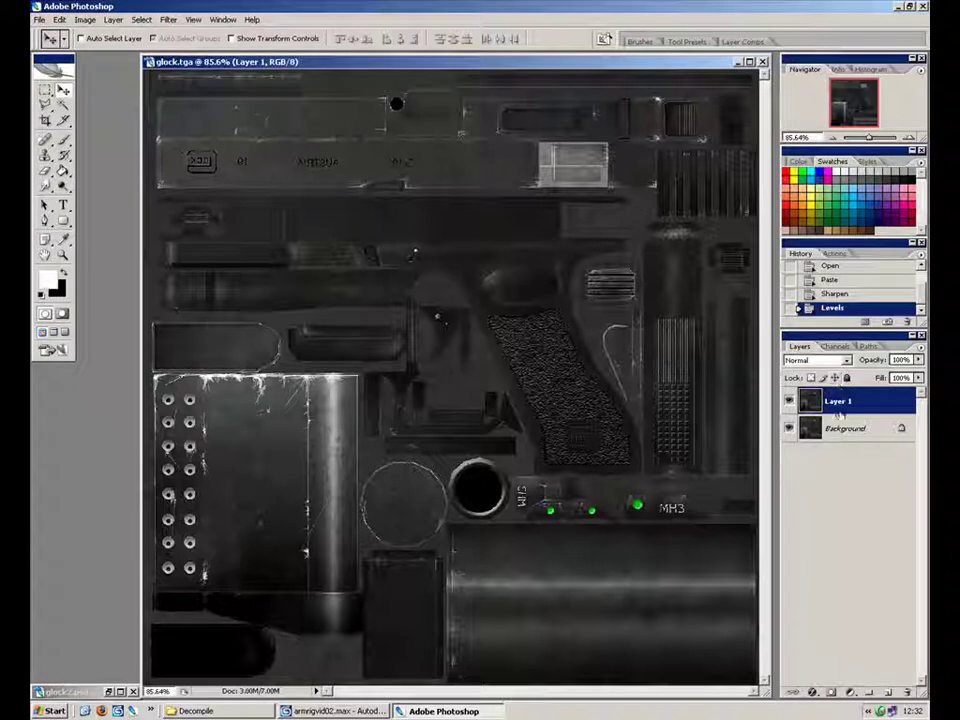
# - Merge Layer 1 down into the Background and check the Alpha 1 channel of glock.tga
pyautogui.hotkey('ctrl', 'e')
pyautogui.click(835, 346)
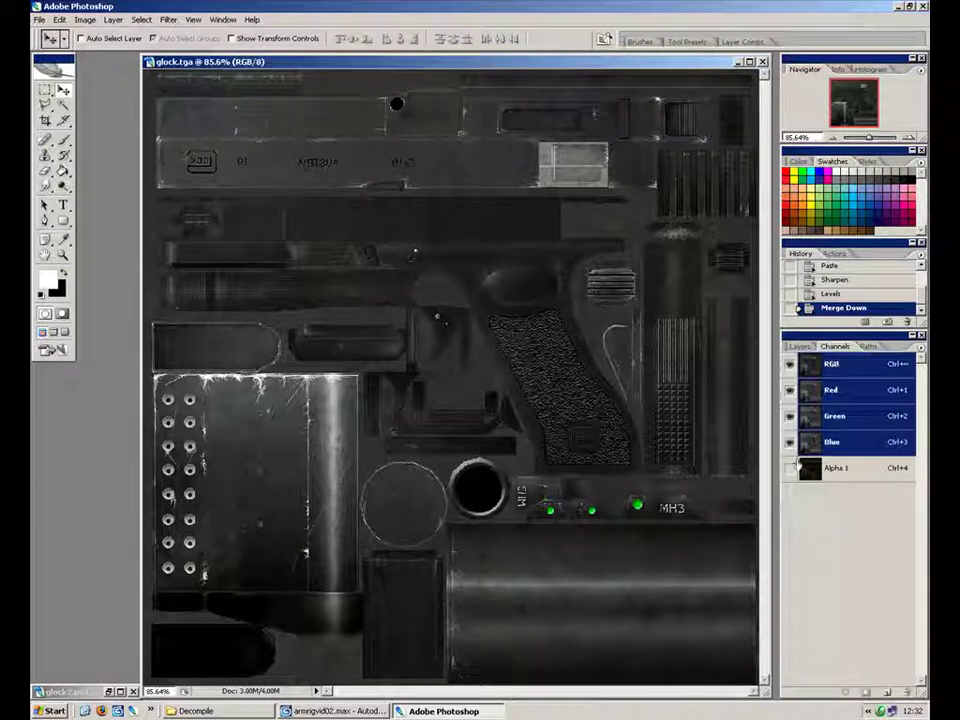
pyautogui.click(790, 469)
pyautogui.click(790, 469)
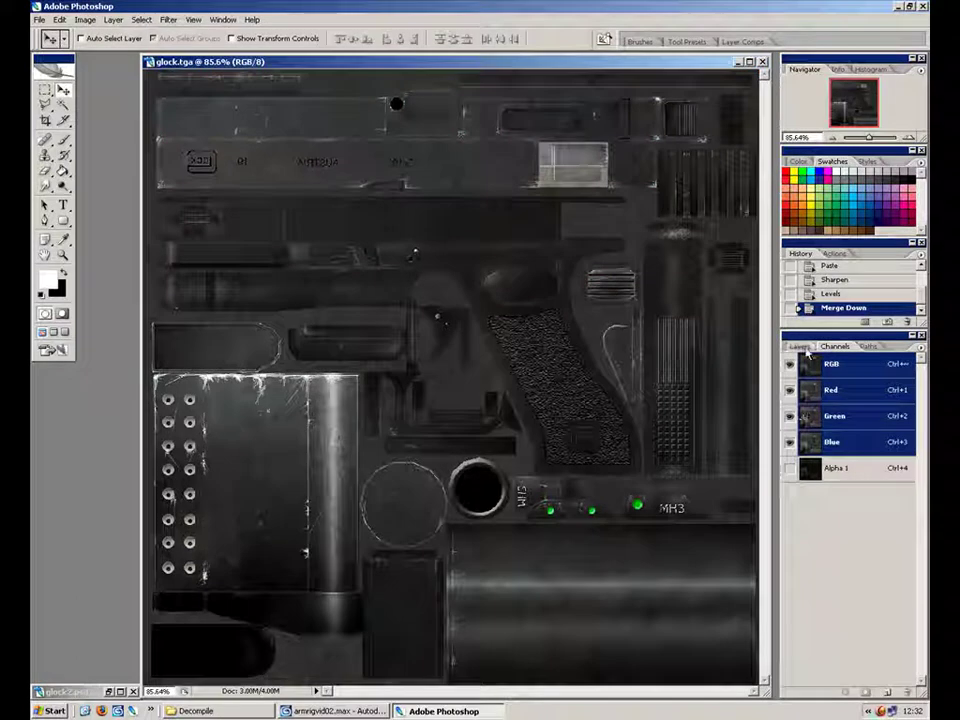
pyautogui.click(805, 347)
# - Save the image as Targa with alpha channels over glock.tga in the Final folder, replacing the existing file, and close it
pyautogui.click(37, 20)
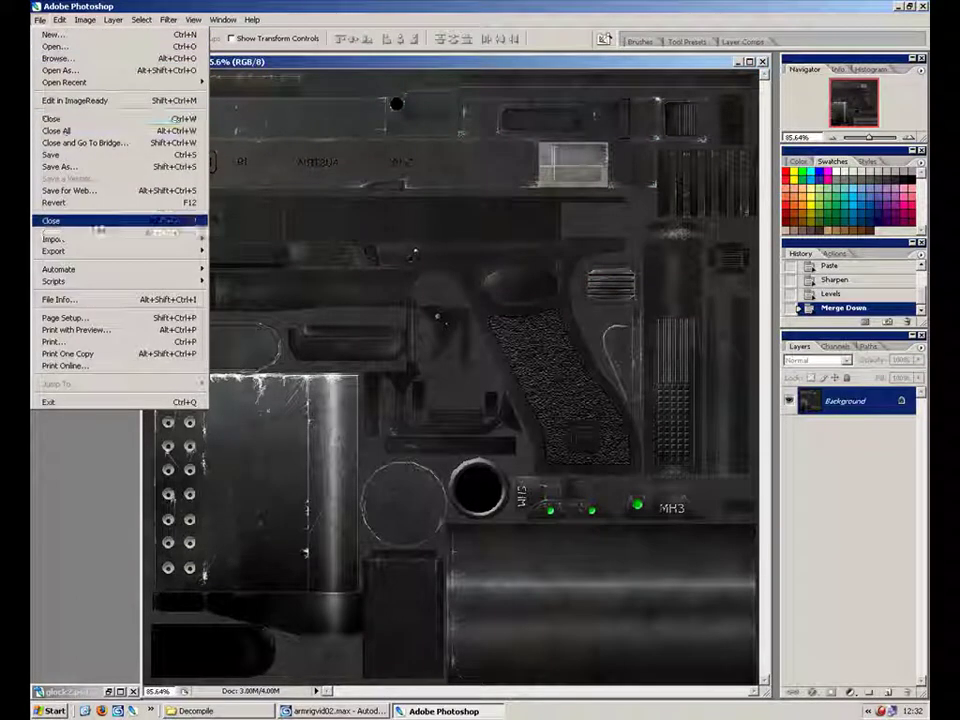
pyautogui.click(102, 168)
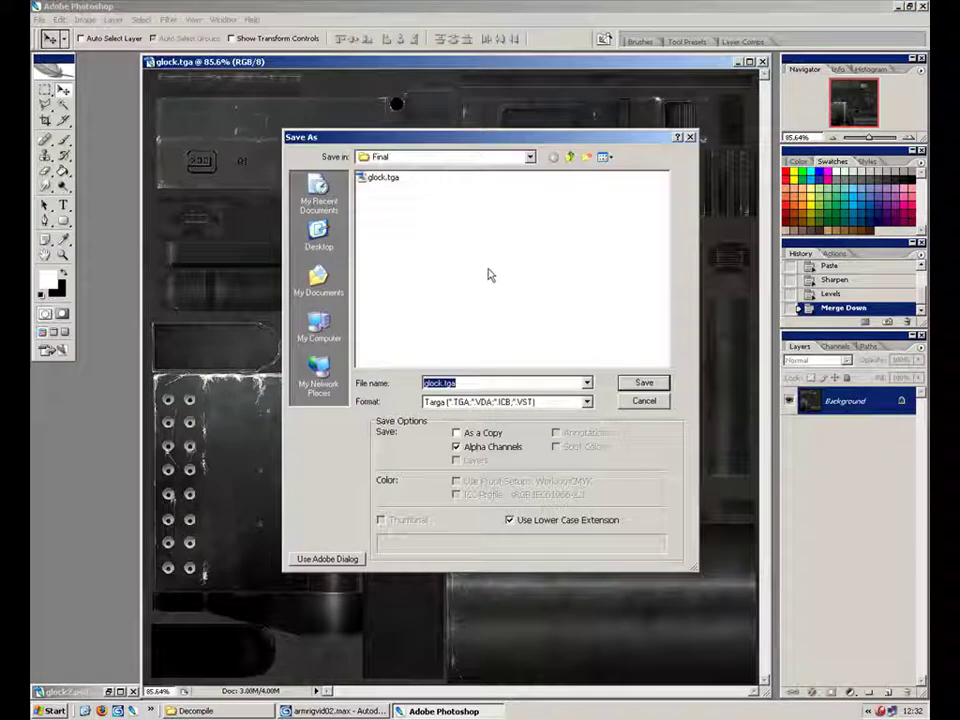
pyautogui.click(381, 178)
pyautogui.click(642, 383)
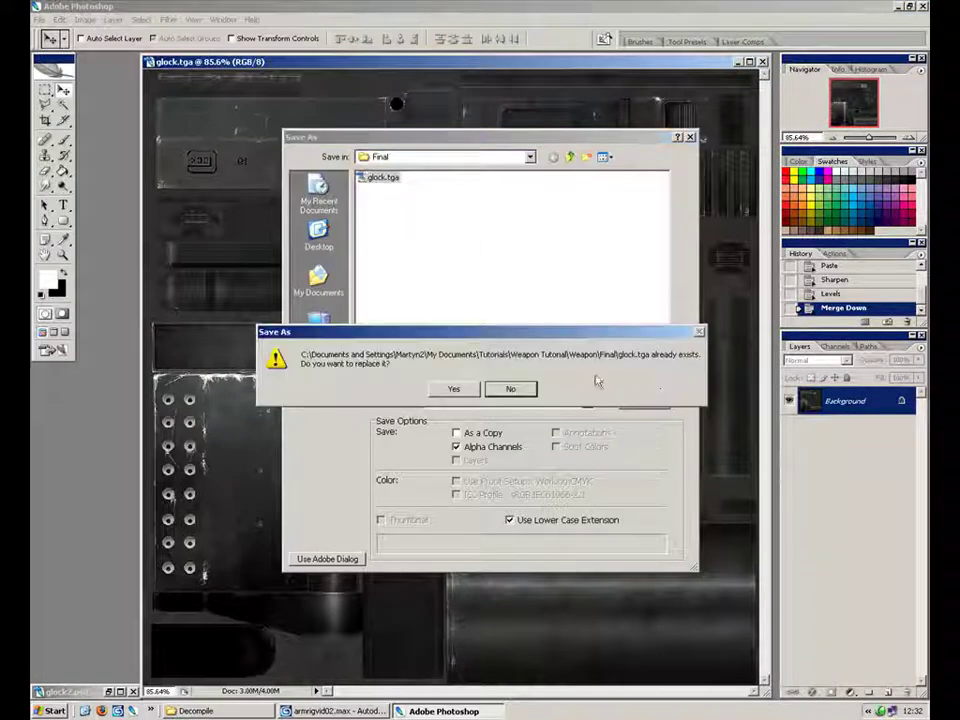
pyautogui.click(455, 388)
pyautogui.click(526, 349)
pyautogui.click(762, 62)
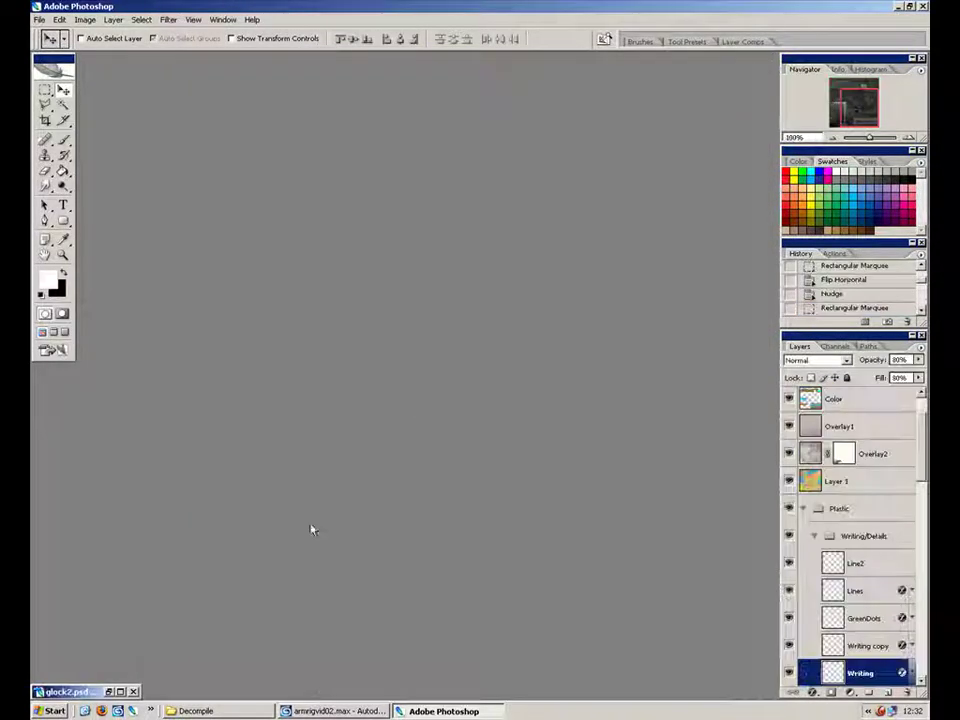
# - Switch to 3ds Max and open the Material Editor with the first material slot, 01 - Default, selected
pyautogui.click(352, 711)
pyautogui.moveTo(416, 385); pyautogui.dragTo(405, 388, button='middle')
pyautogui.press('m')
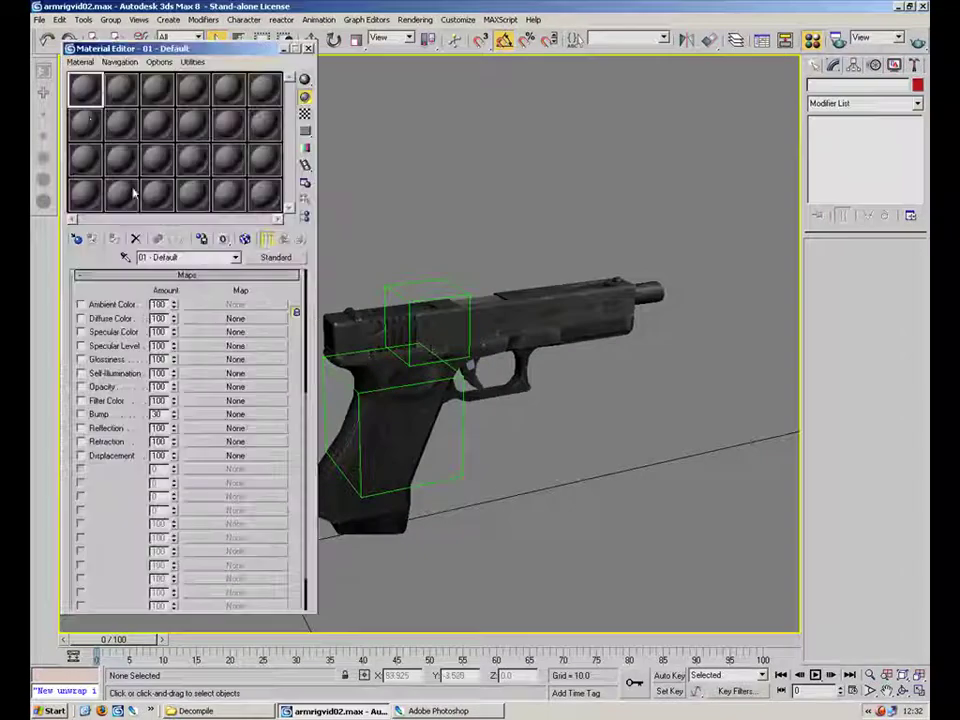
pyautogui.click(123, 95)
pyautogui.click(93, 94)
pyautogui.click(110, 96)
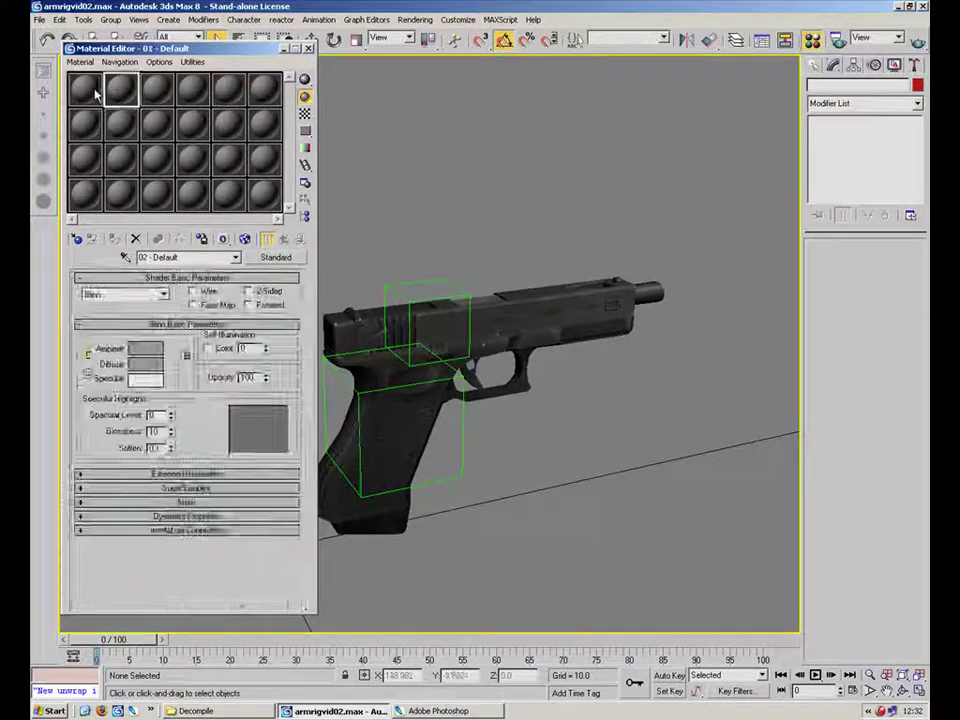
pyautogui.click(94, 96)
# - Select the pistol mesh and collapse its whole modifier stack to an Editable Poly
pyautogui.click(506, 317)
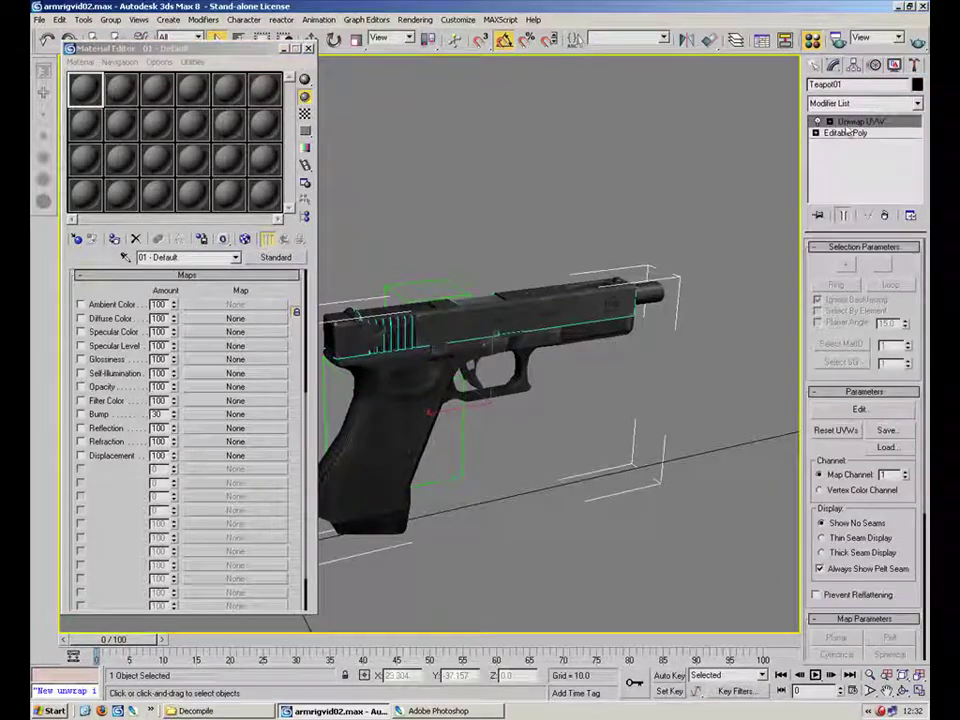
pyautogui.rightClick(866, 123)
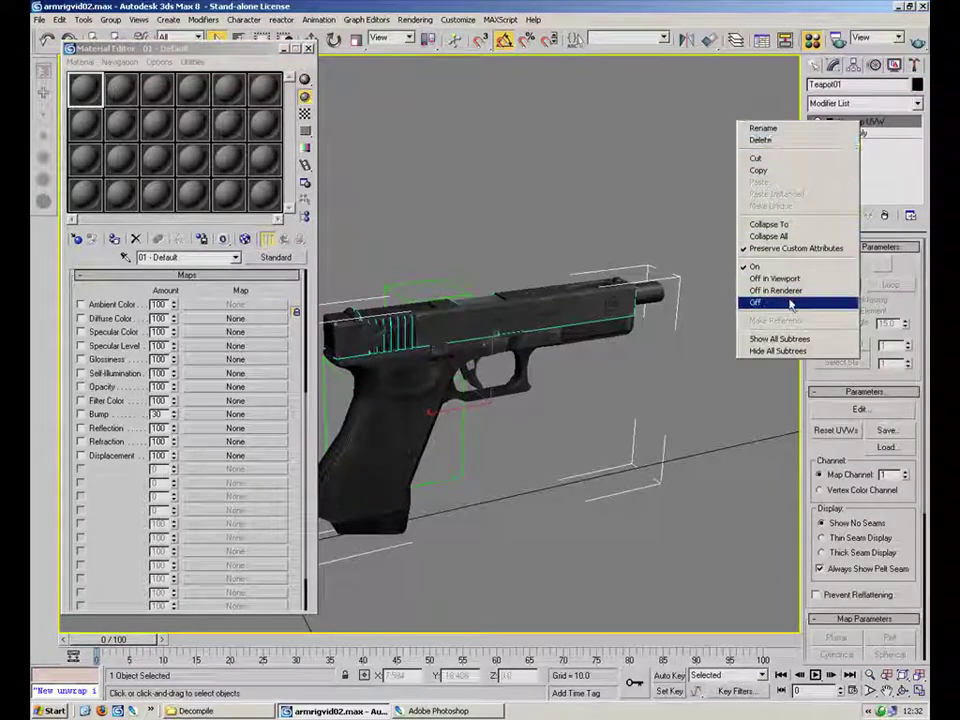
pyautogui.click(790, 236)
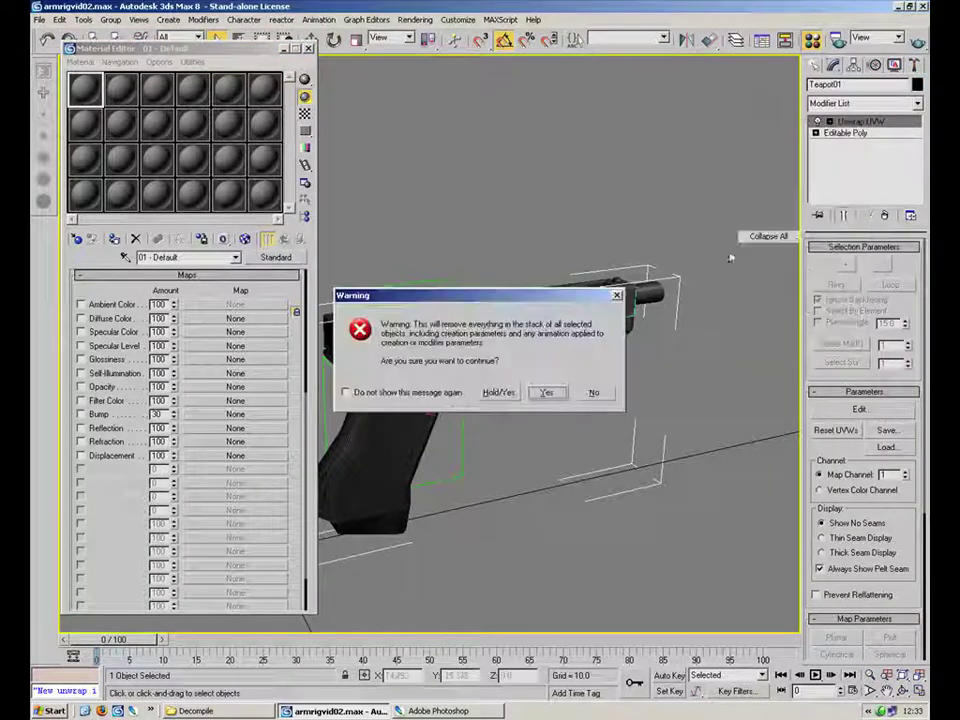
pyautogui.click(547, 393)
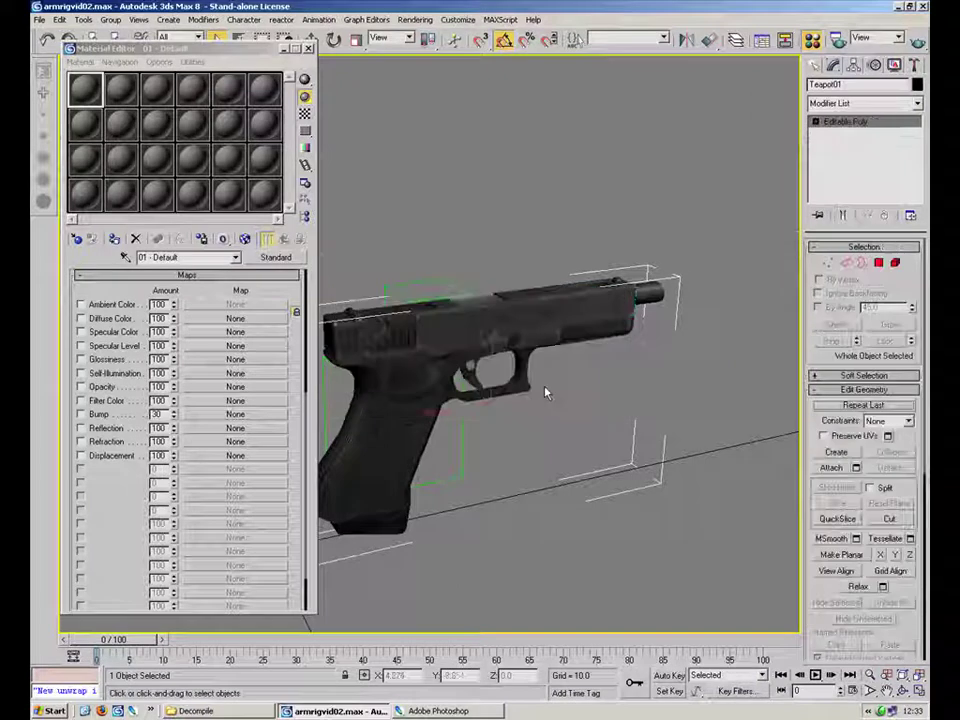
pyautogui.click(112, 96)
pyautogui.click(82, 94)
pyautogui.click(113, 95)
pyautogui.click(90, 97)
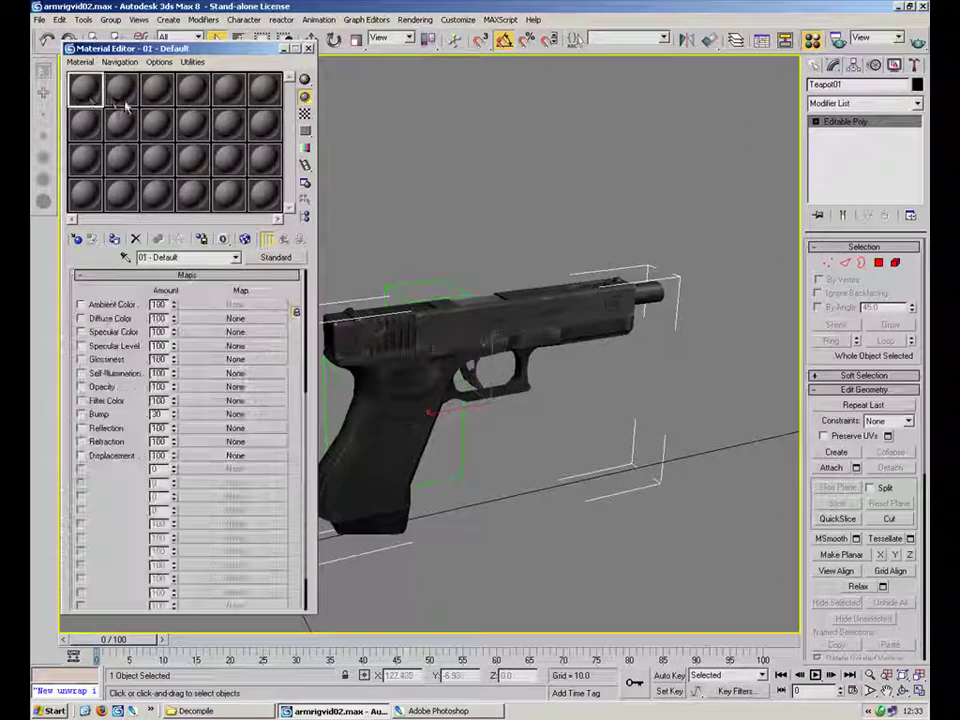
pyautogui.click(255, 273)
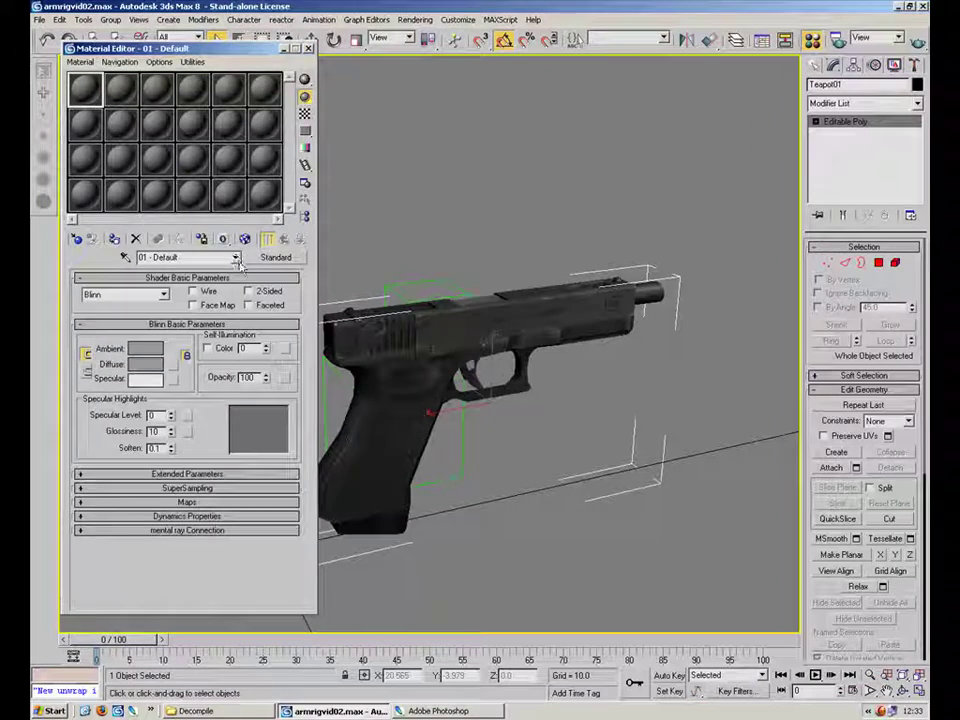
pyautogui.click(117, 94)
pyautogui.click(97, 89)
pyautogui.click(112, 88)
pyautogui.click(92, 92)
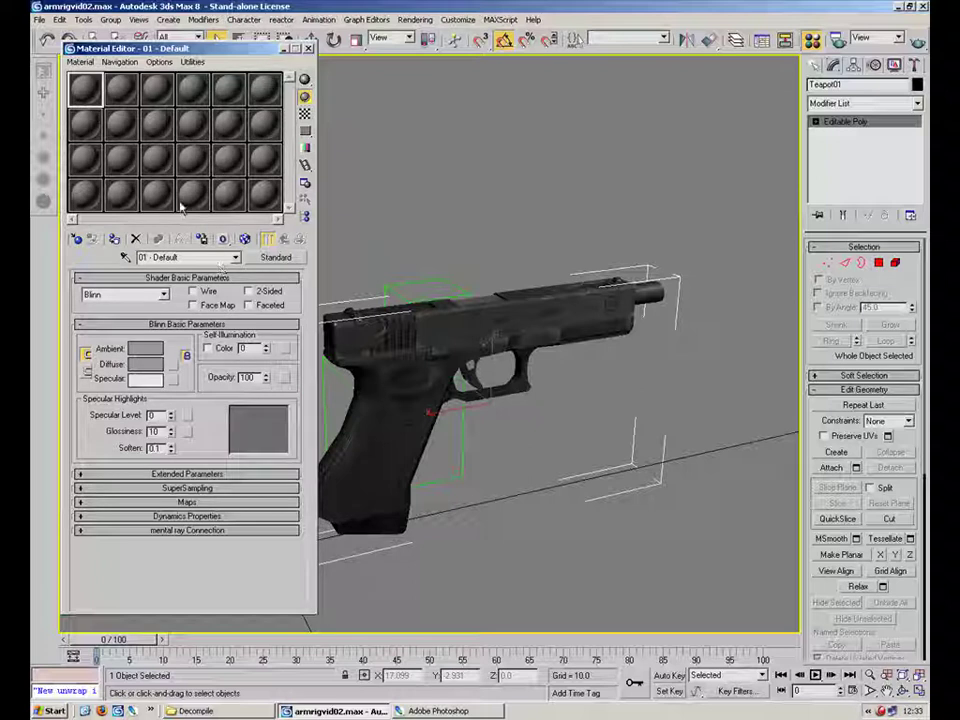
# - Change the 01 - Default material to a Multi/Sub-Object type, discarding the old material
pyautogui.click(276, 257)
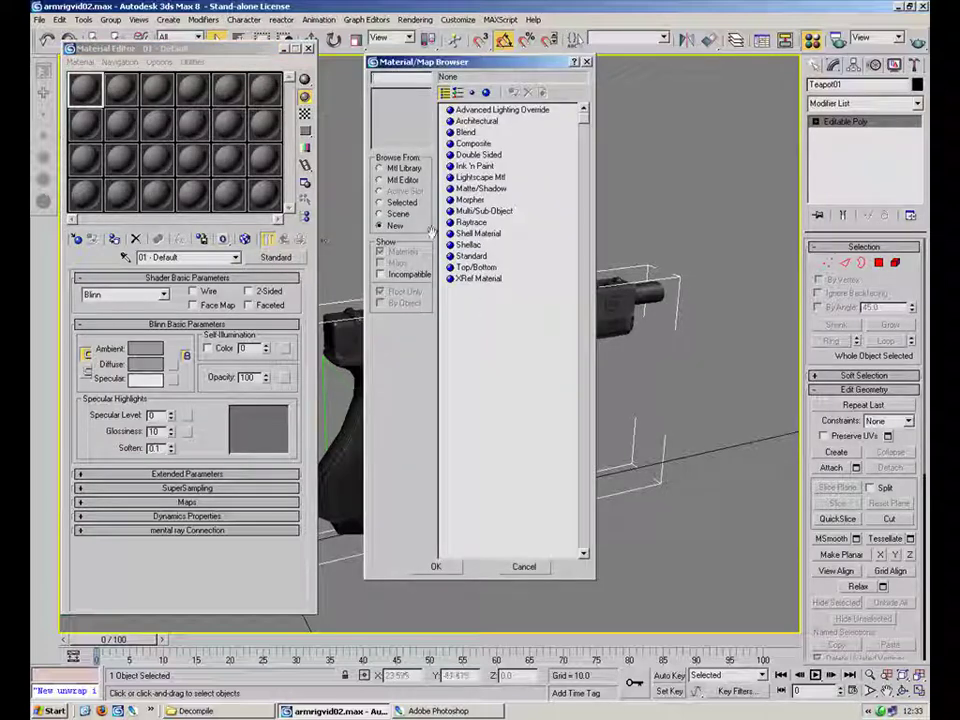
pyautogui.click(484, 211)
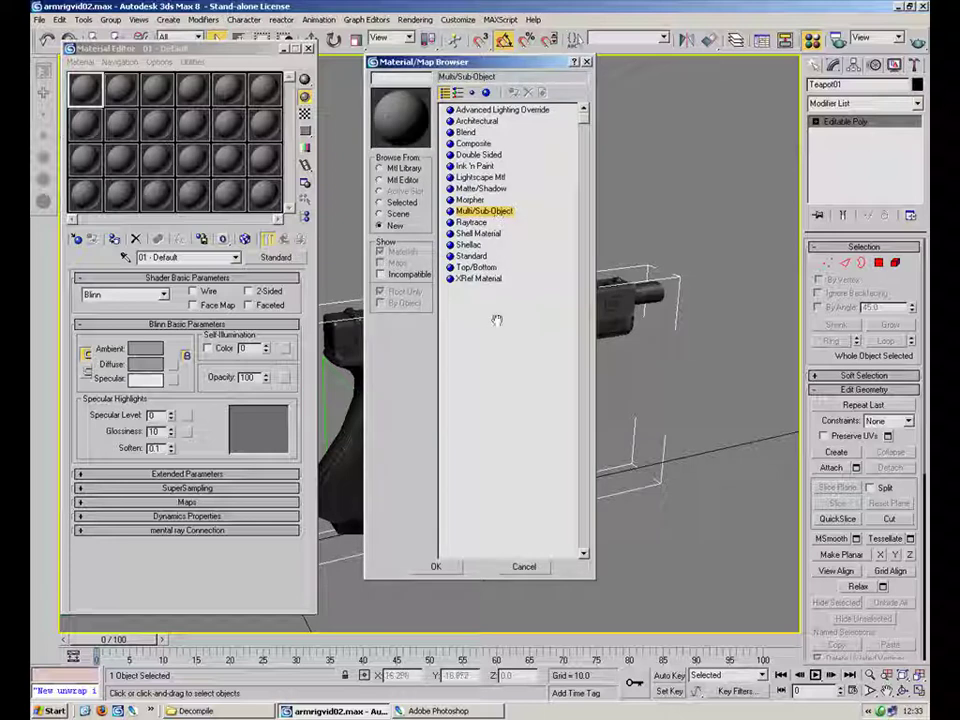
pyautogui.click(436, 566)
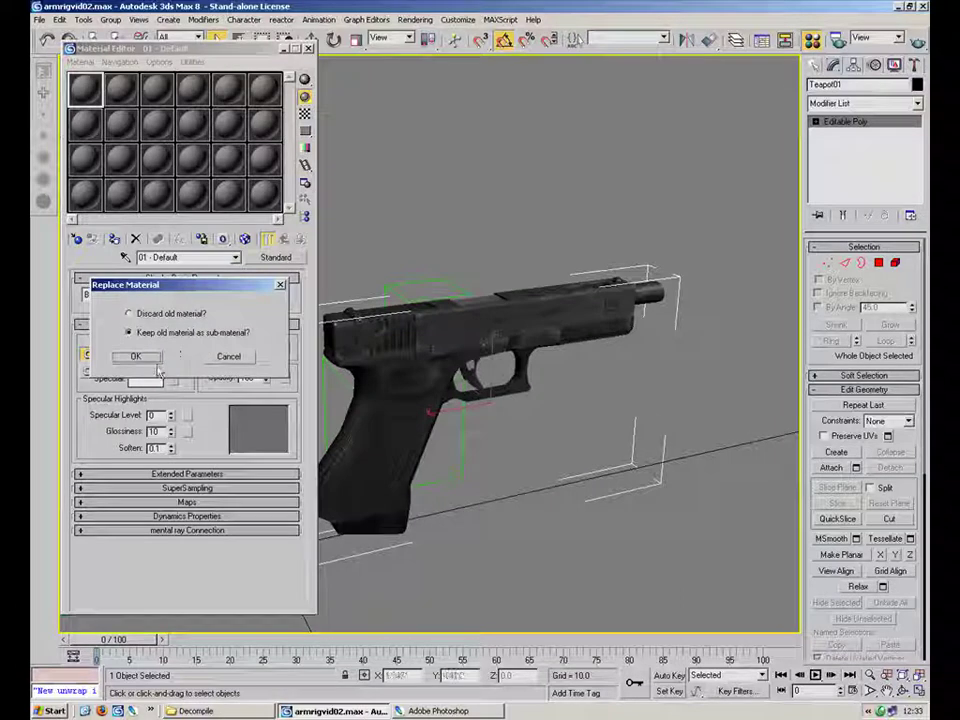
pyautogui.click(140, 314)
pyautogui.click(135, 356)
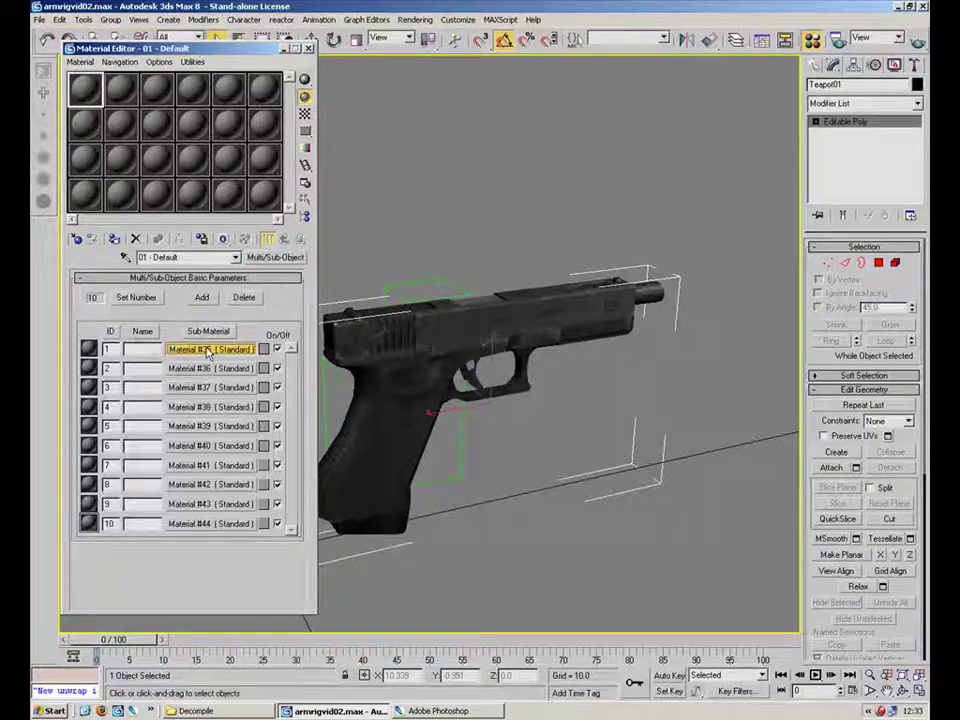
# - Give the first sub-material's Diffuse Color a Bitmap map
pyautogui.click(207, 350)
pyautogui.click(226, 502)
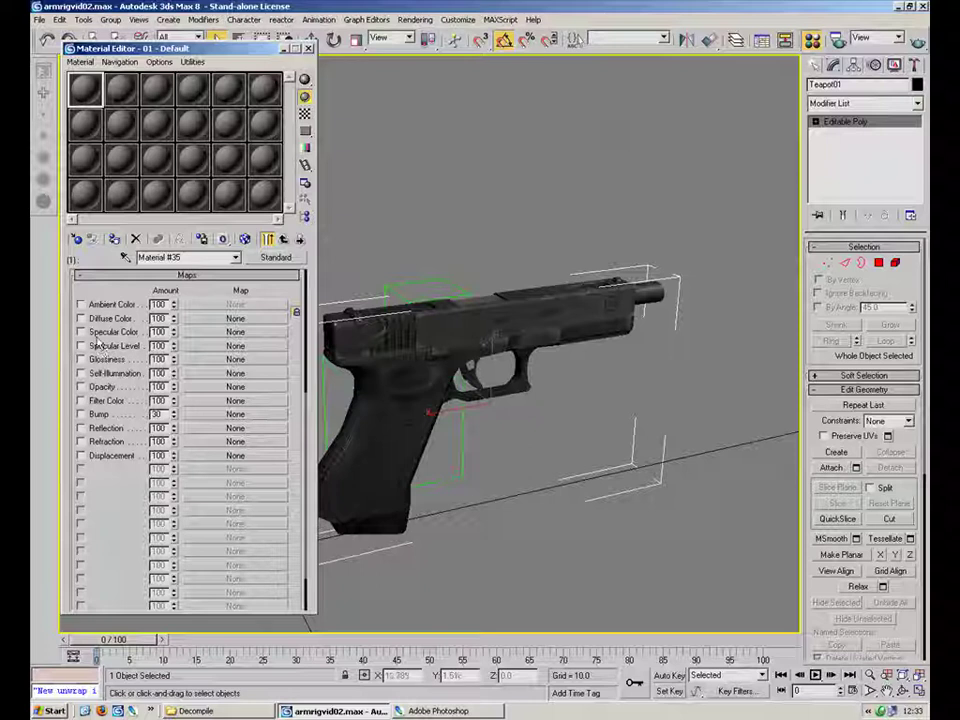
pyautogui.click(232, 318)
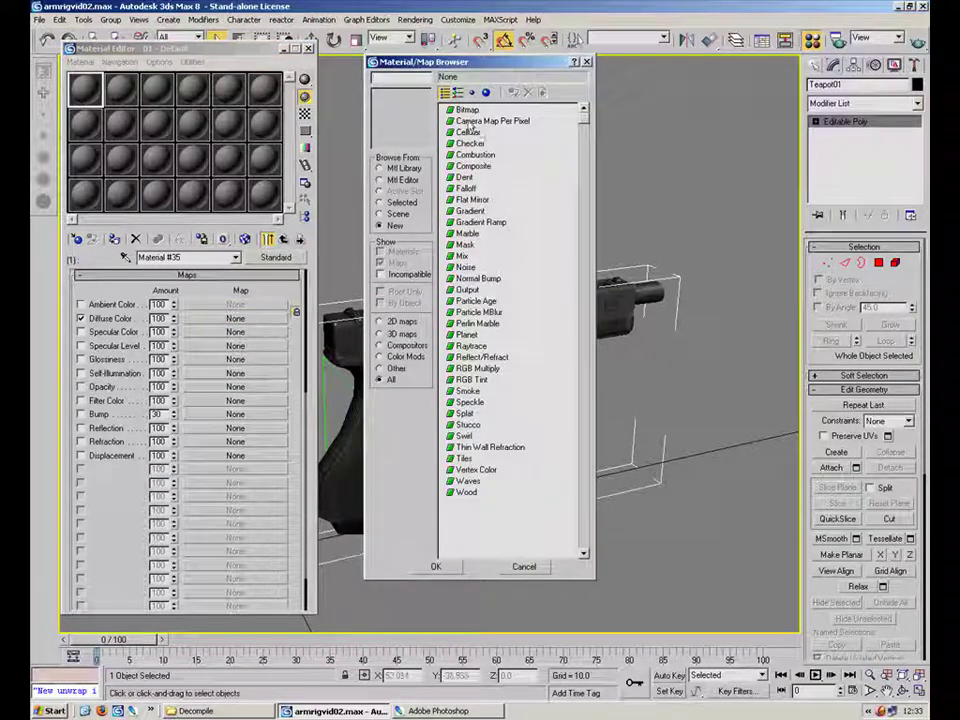
pyautogui.doubleClick(465, 111)
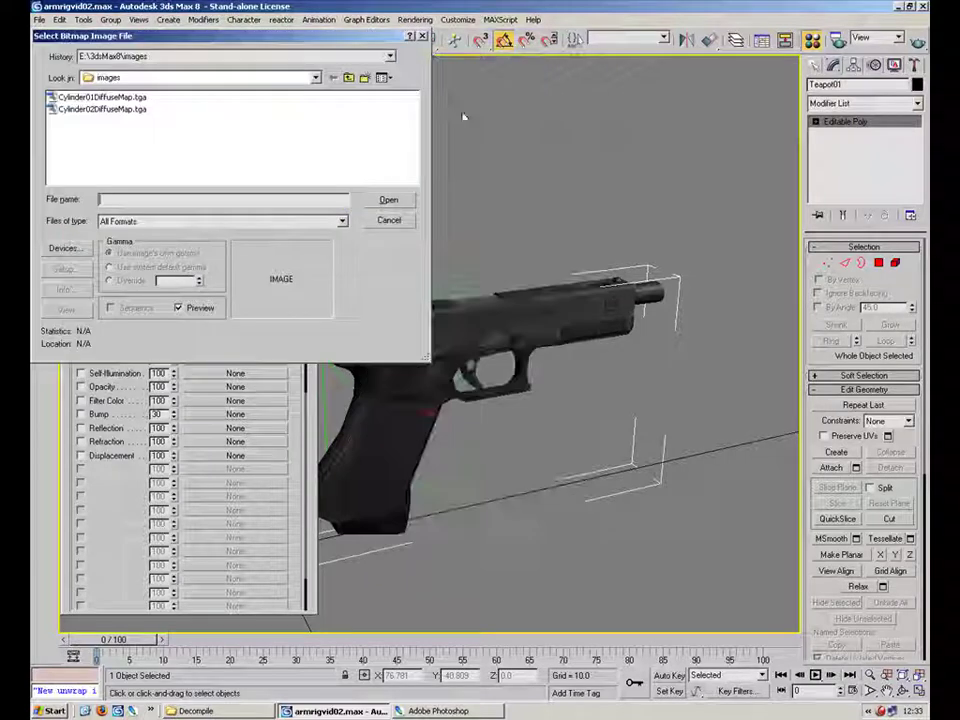
# - Browse to the My Documents folder for the bitmap image and look through its subfolders
pyautogui.click(211, 80)
pyautogui.click(175, 104)
pyautogui.click(234, 78)
pyautogui.click(234, 78)
pyautogui.moveTo(250, 36); pyautogui.dragTo(502, 143)
pyautogui.click(514, 190)
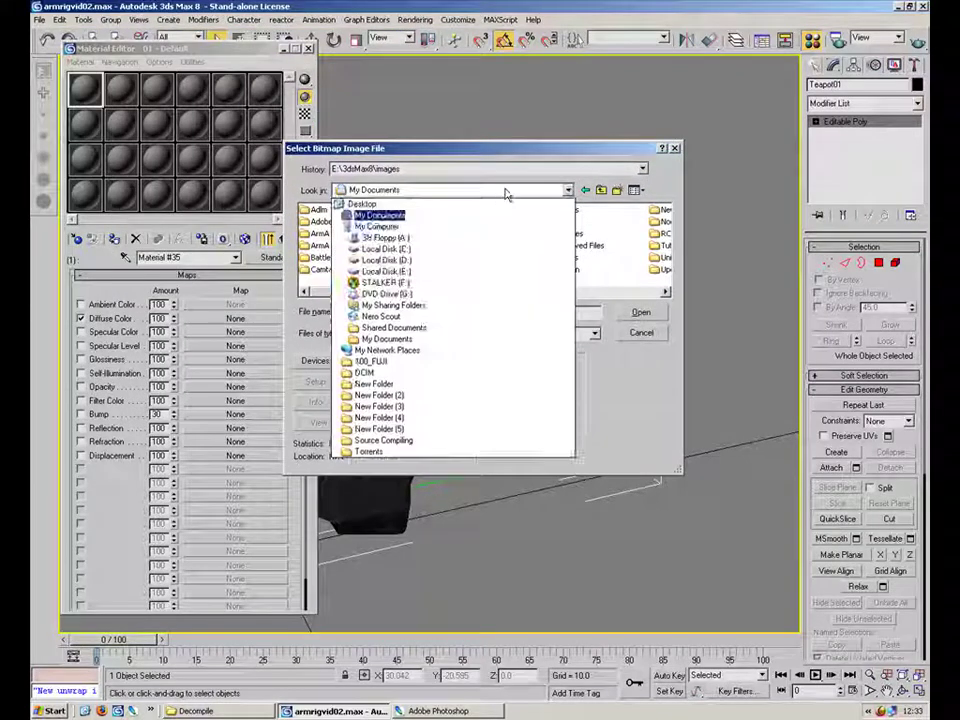
pyautogui.click(405, 216)
pyautogui.moveTo(452, 295); pyautogui.dragTo(594, 294)
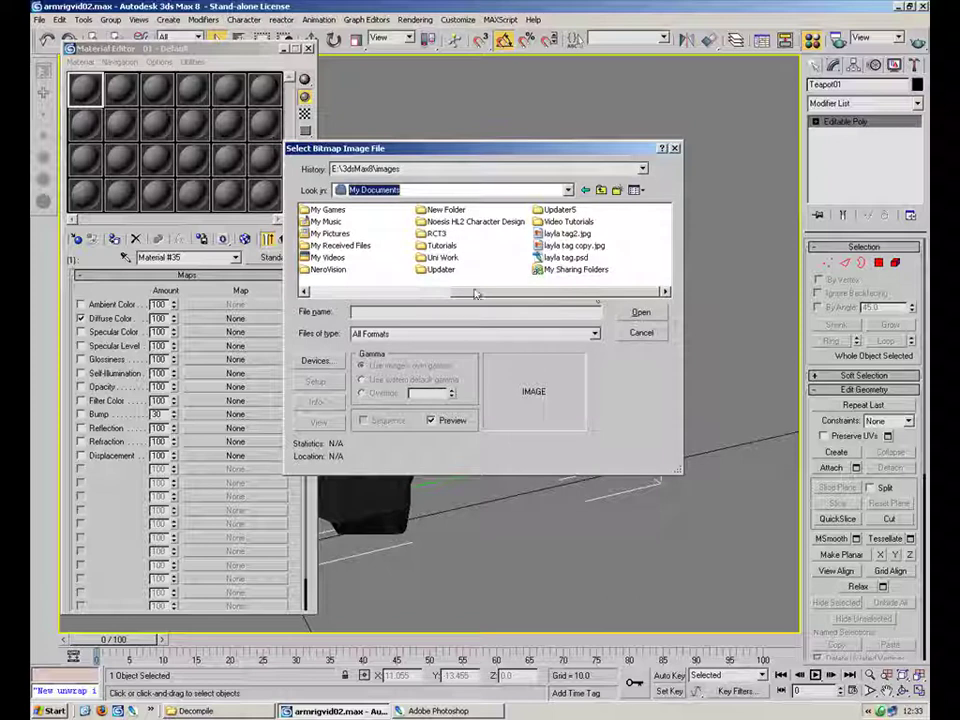
pyautogui.hscroll(-3, 505, 300)
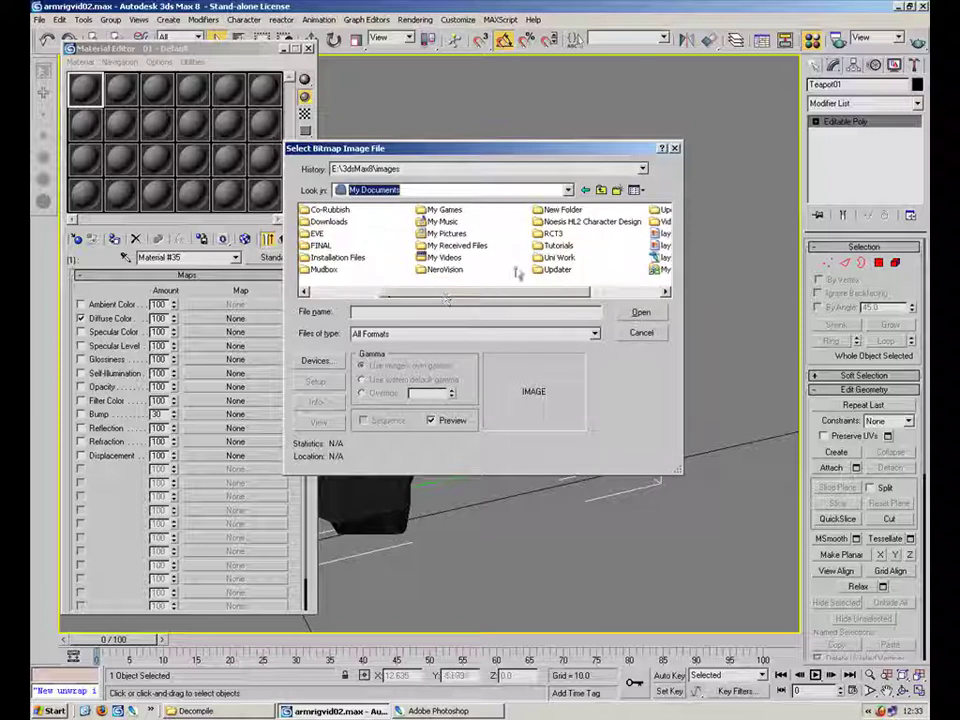
pyautogui.hscroll(3, 531, 300)
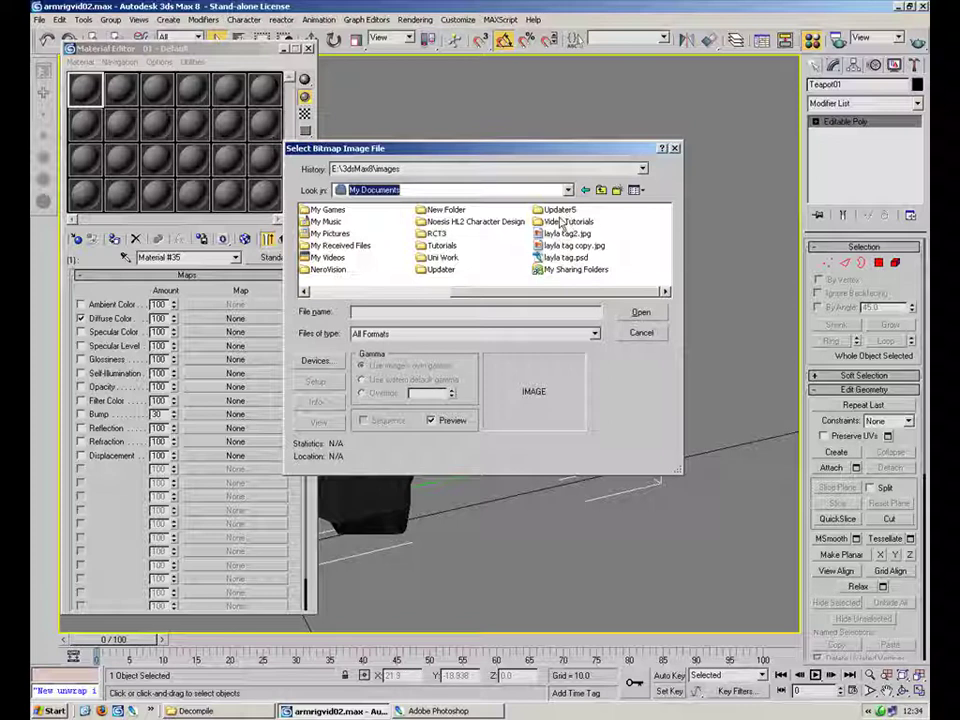
# - Load glock.tga from the Final folder inside Tutorials, Weapon Tutorial, Weapon as the diffuse bitmap
pyautogui.click(443, 258)
pyautogui.doubleClick(441, 245)
pyautogui.doubleClick(325, 221)
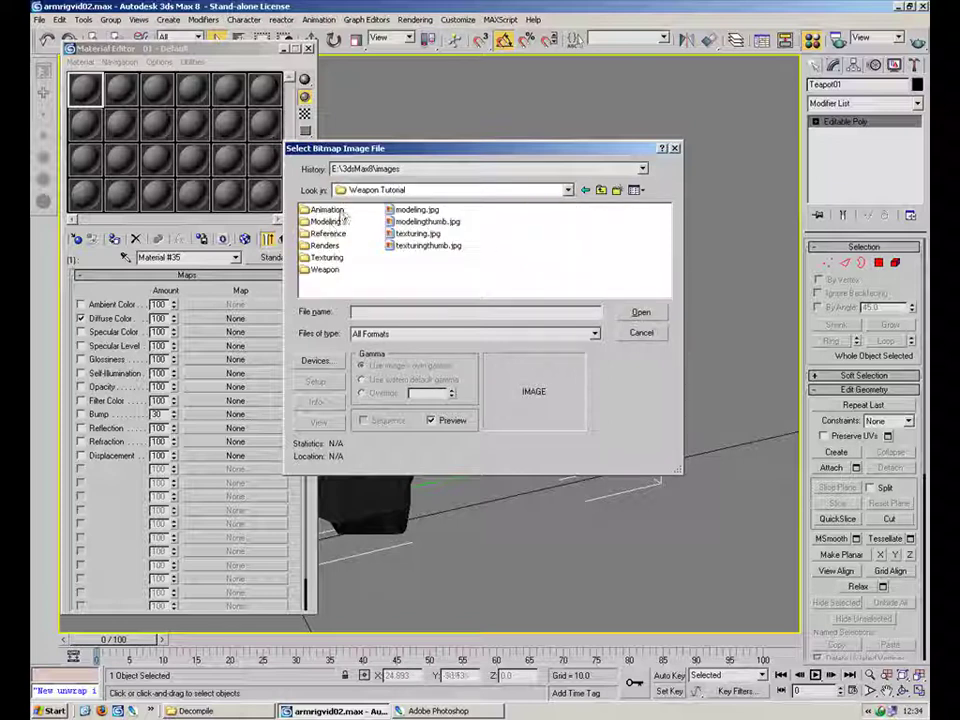
pyautogui.click(330, 270)
pyautogui.press('Up')
pyautogui.press('Return')
pyautogui.click(586, 191)
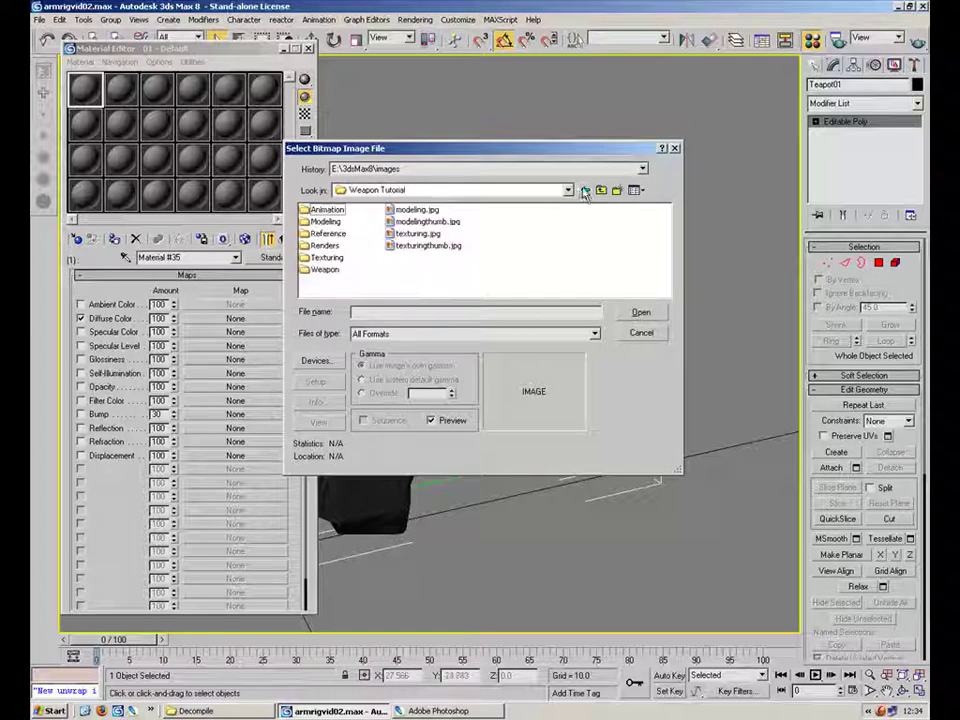
pyautogui.doubleClick(325, 269)
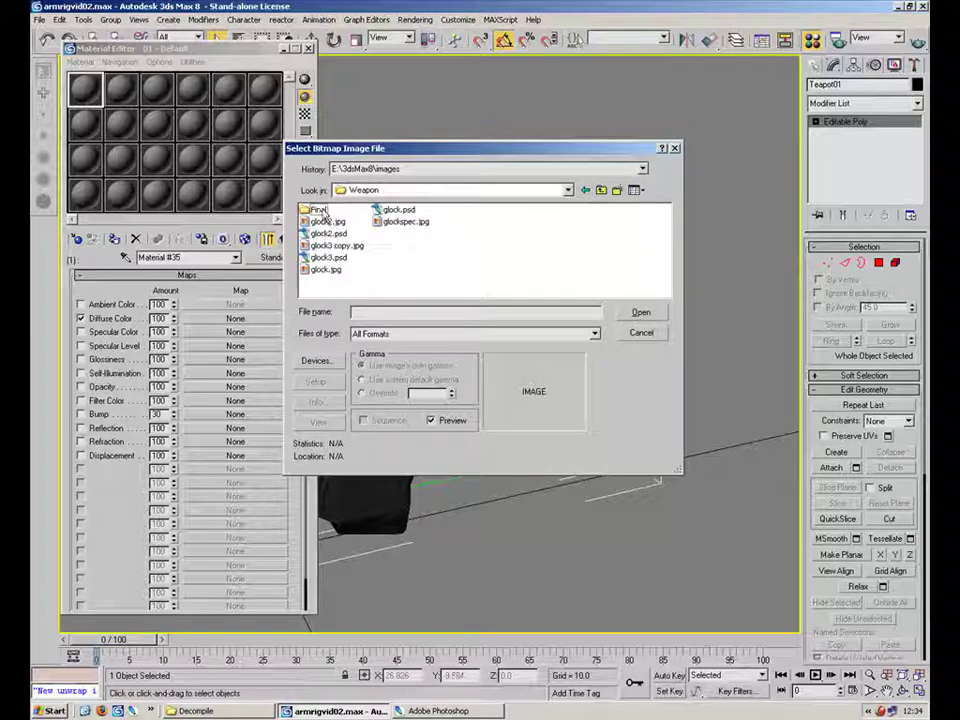
pyautogui.doubleClick(318, 211)
pyautogui.click(322, 210)
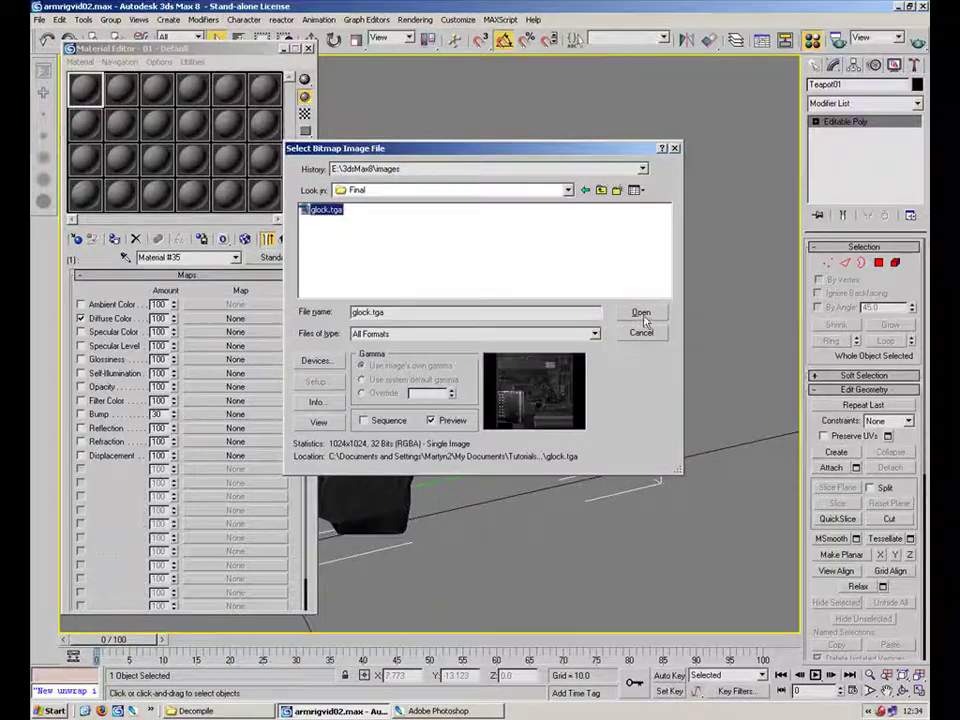
pyautogui.click(638, 314)
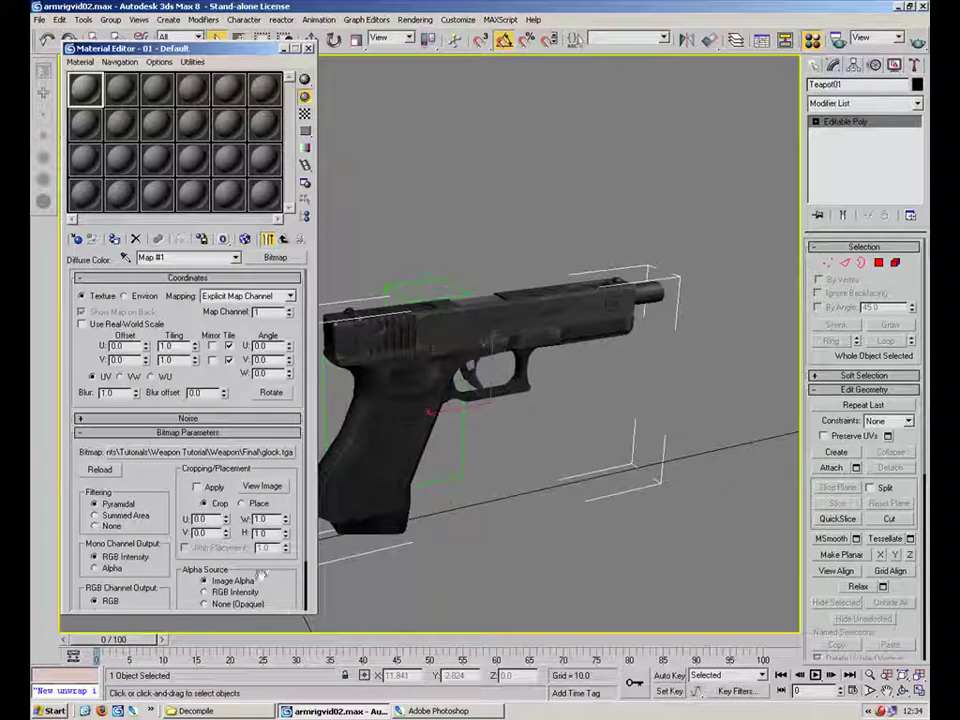
# - Assign the material to the pistol, show the diffuse map in the viewport, and test-render the perspective view
pyautogui.moveTo(88, 86); pyautogui.dragTo(559, 312)
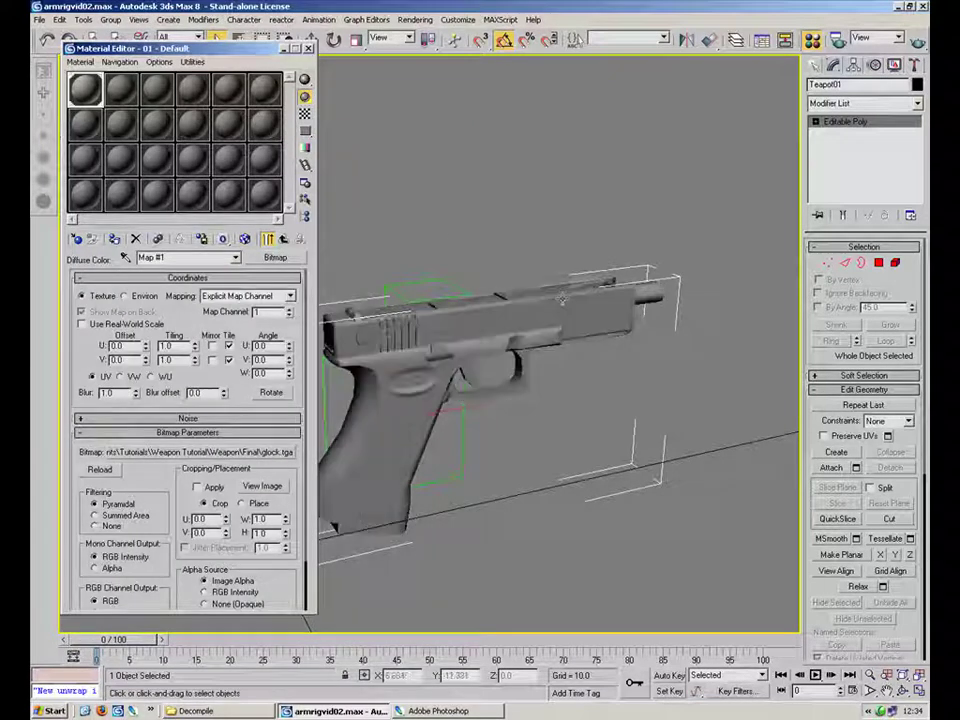
pyautogui.click(245, 238)
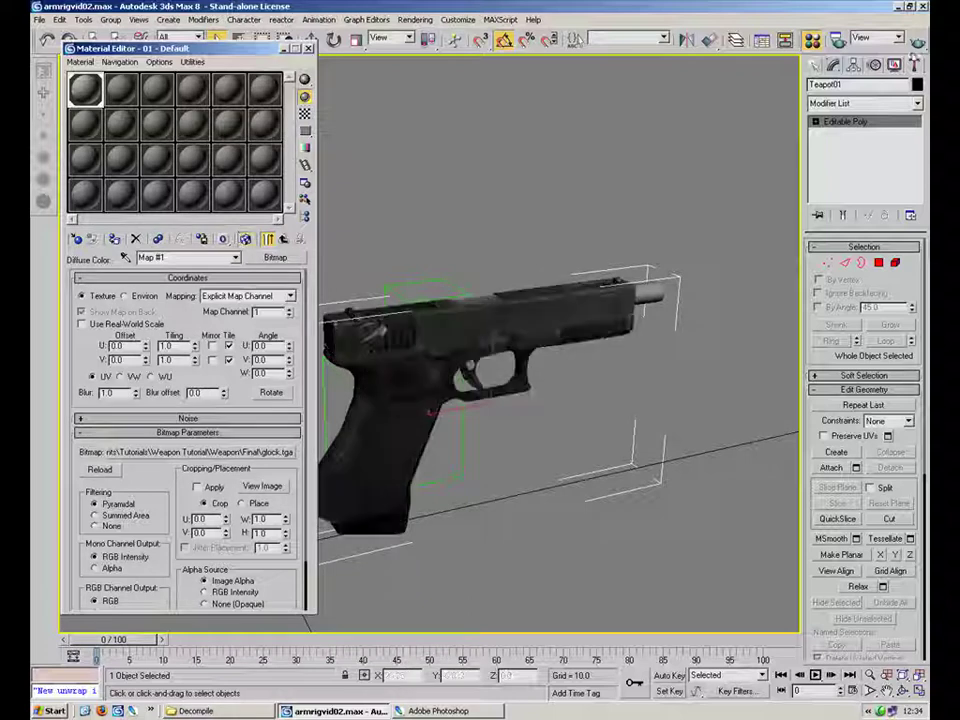
pyautogui.click(918, 40)
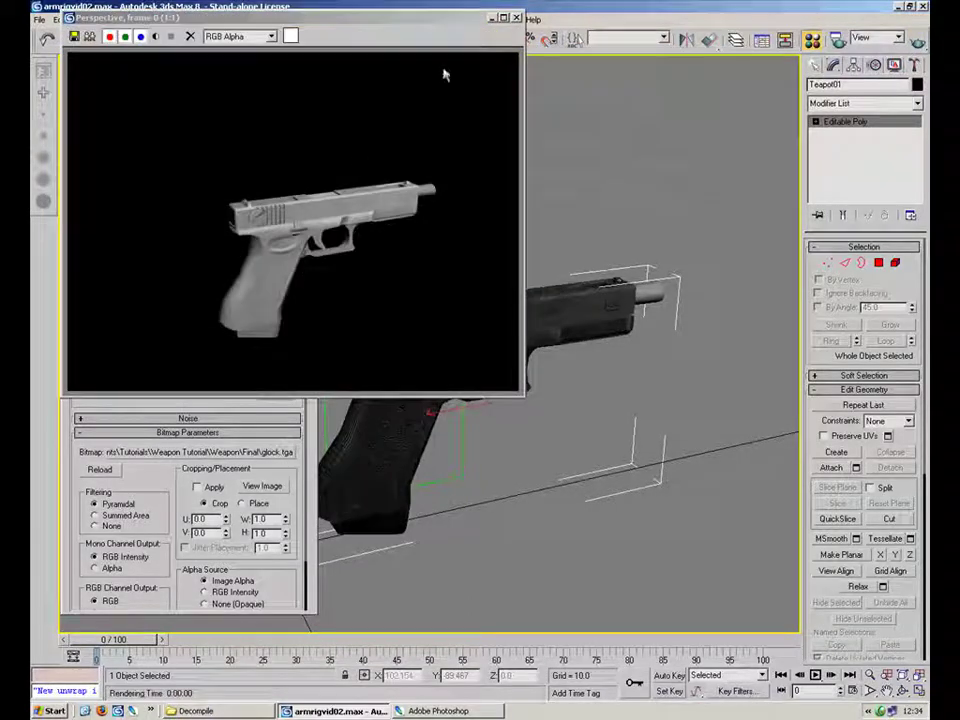
pyautogui.click(516, 18)
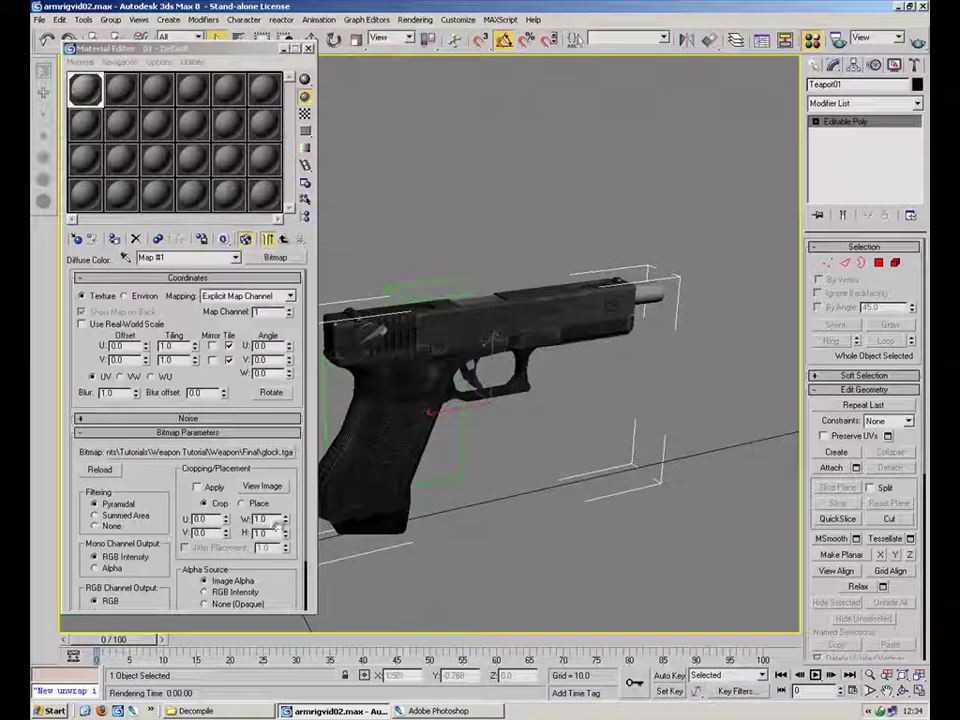
# - Set the glock.tga bitmap's alpha source to None (Opaque) and test-render the pistol again
pyautogui.scroll(-3, 184, 522)
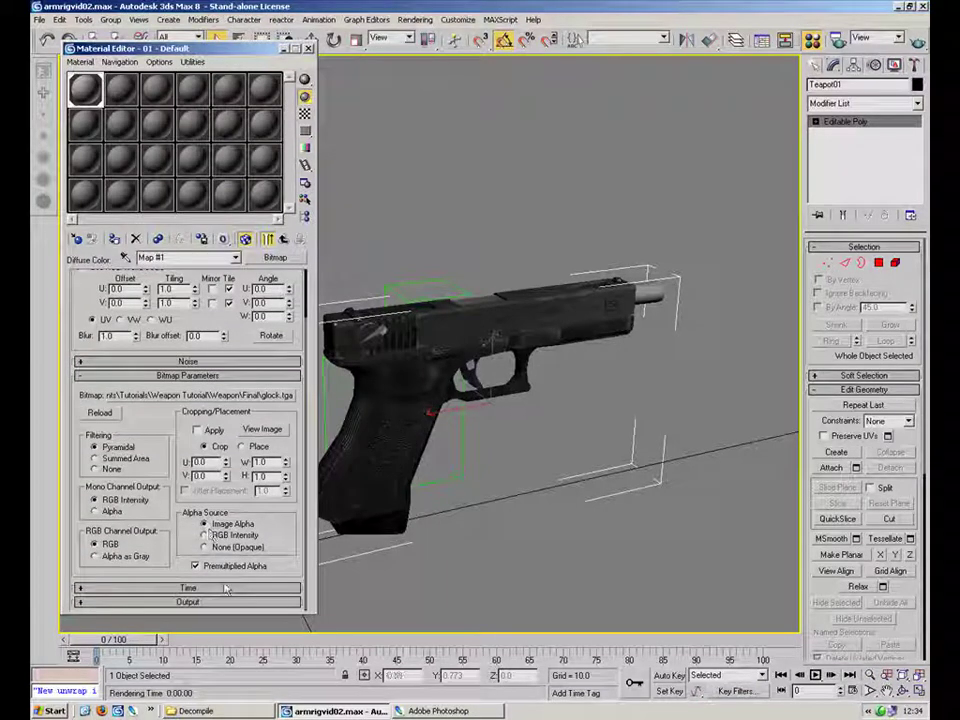
pyautogui.click(206, 547)
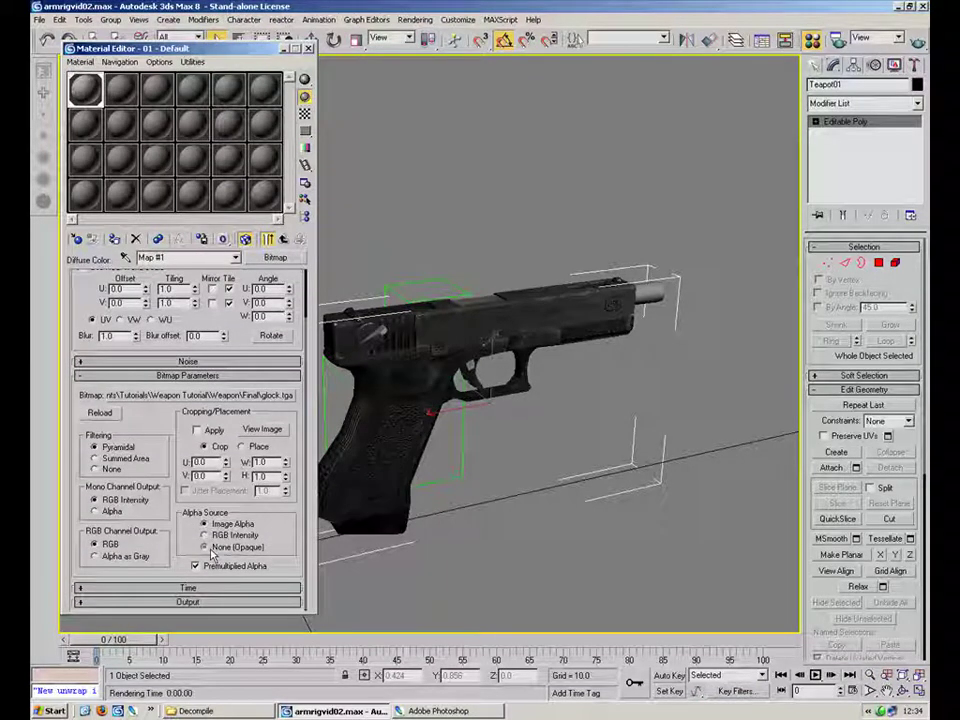
pyautogui.click(918, 42)
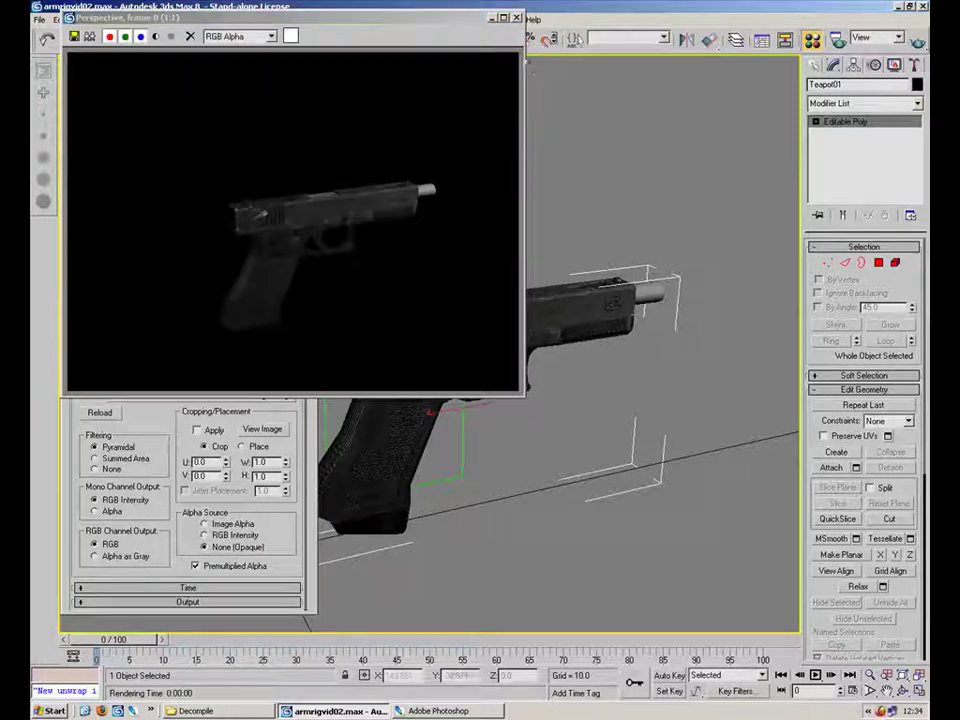
pyautogui.click(516, 18)
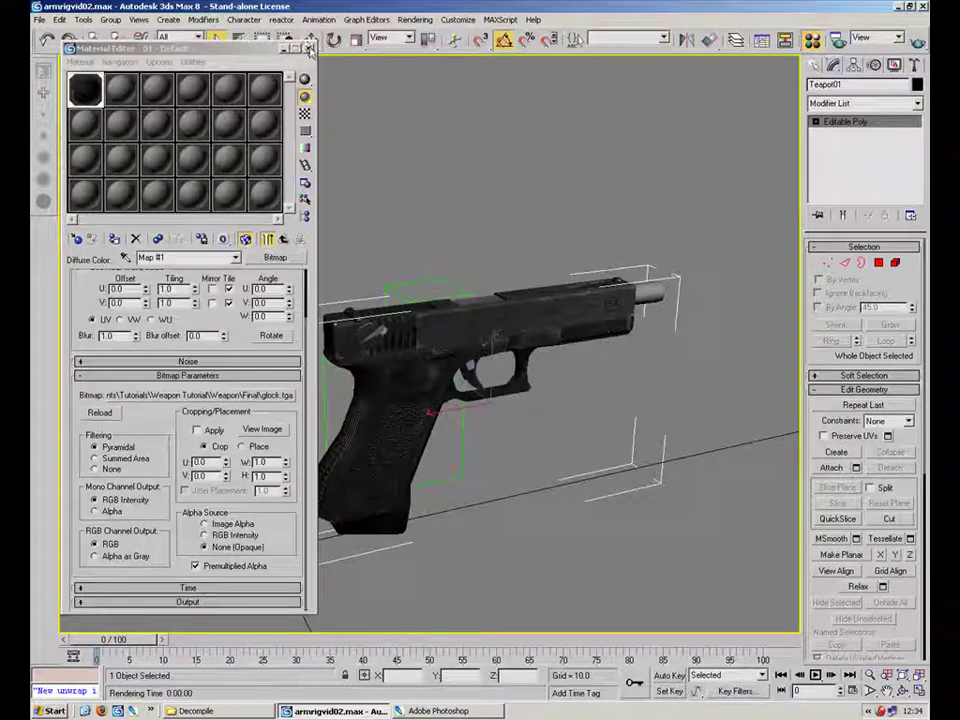
# - Minimize the Material Editor and turn off Edged Faces in the perspective viewport
pyautogui.keyDown('alt'); pyautogui.moveTo(354, 83); pyautogui.dragTo(308, 192, button='middle'); pyautogui.keyUp('alt')
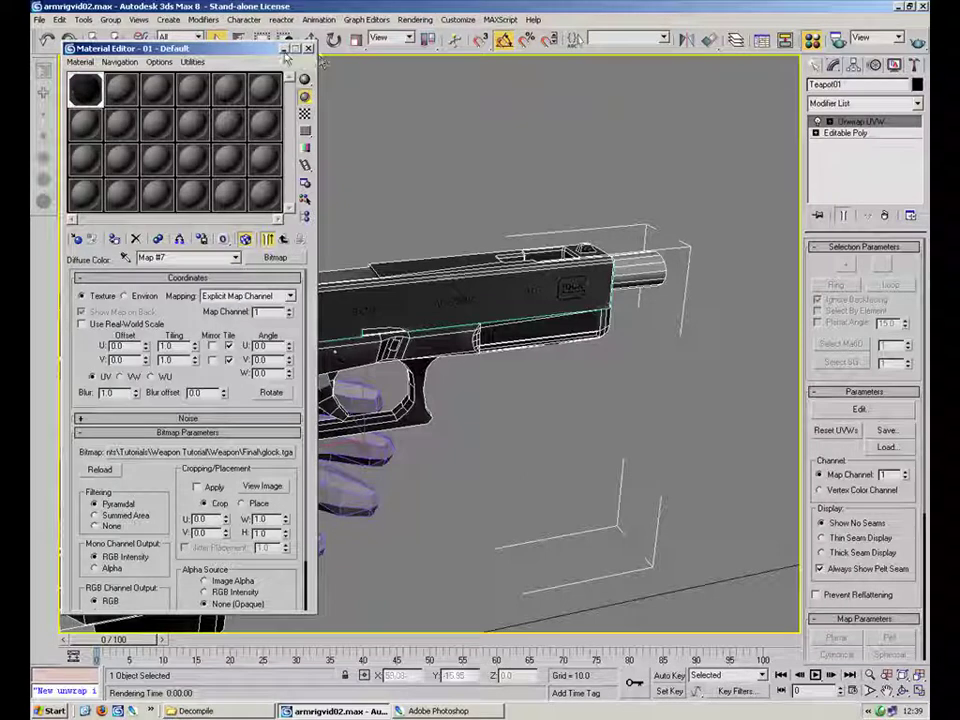
pyautogui.click(285, 49)
pyautogui.rightClick(80, 63)
pyautogui.click(118, 124)
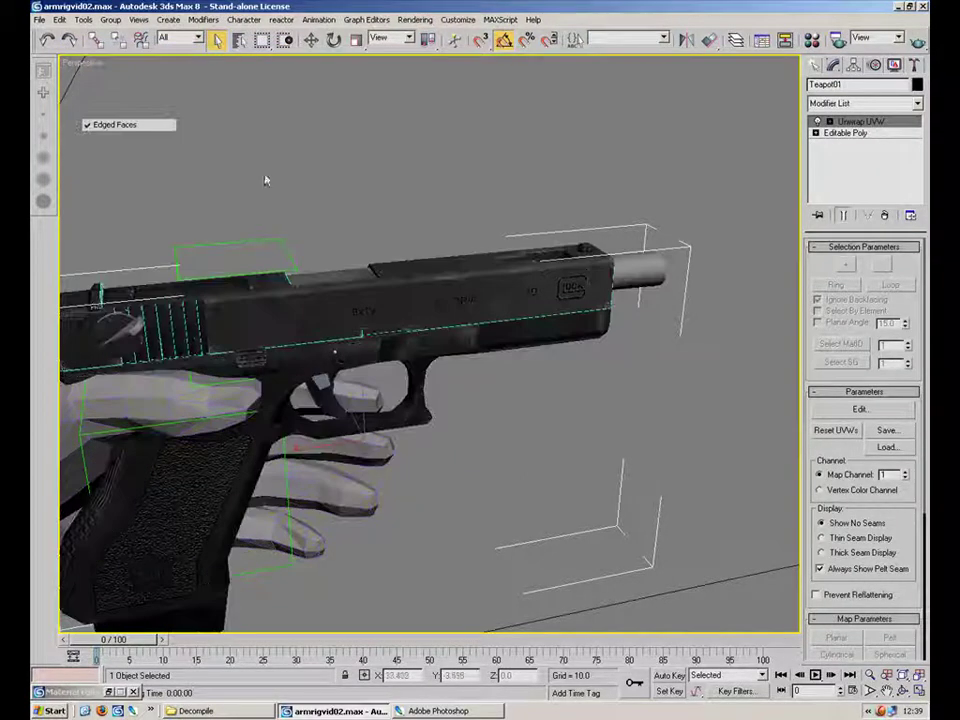
# - Collapse the pistol's Unwrap UVW modifier into the Editable Poly, accepting the loss of the stack
pyautogui.keyDown('alt'); pyautogui.moveTo(377, 203); pyautogui.dragTo(600, 290, button='middle'); pyautogui.keyUp('alt')
pyautogui.rightClick(852, 134)
pyautogui.click(786, 229)
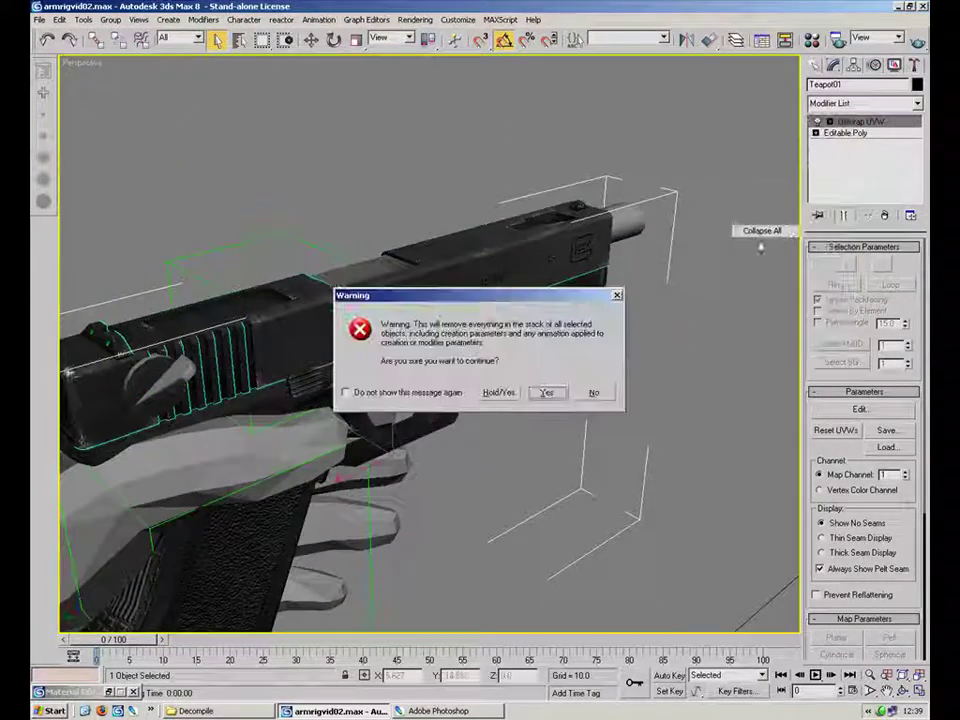
pyautogui.click(546, 392)
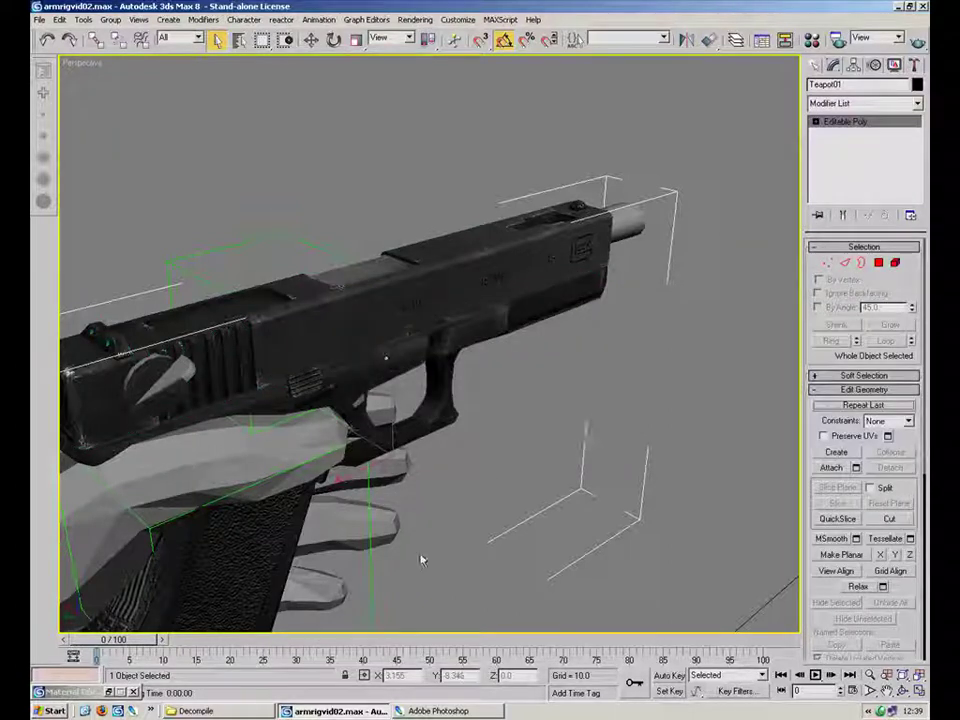
# - Reopen the Material Editor and return from the glock.tga map to the Multi/Sub-Object level of 01 - Default
pyautogui.press('m')
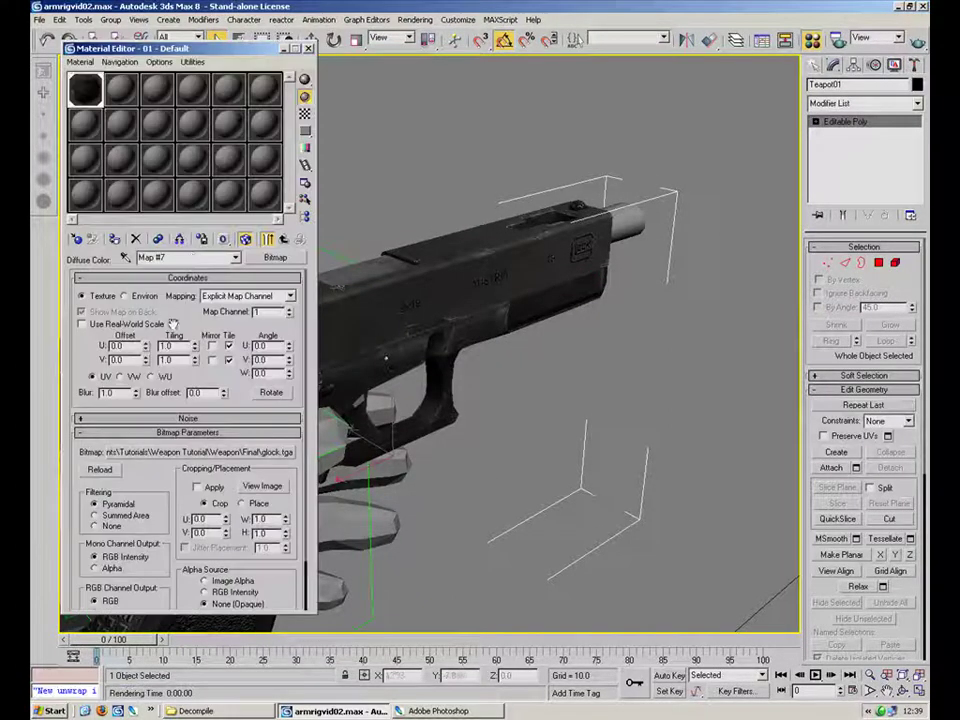
pyautogui.click(285, 240)
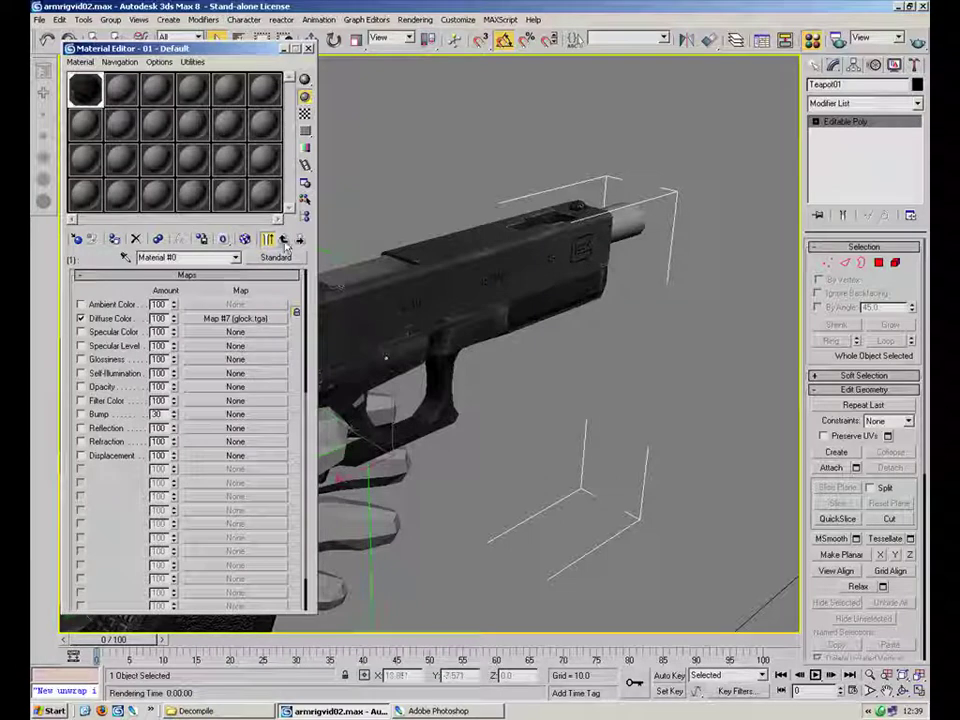
pyautogui.press('Up')
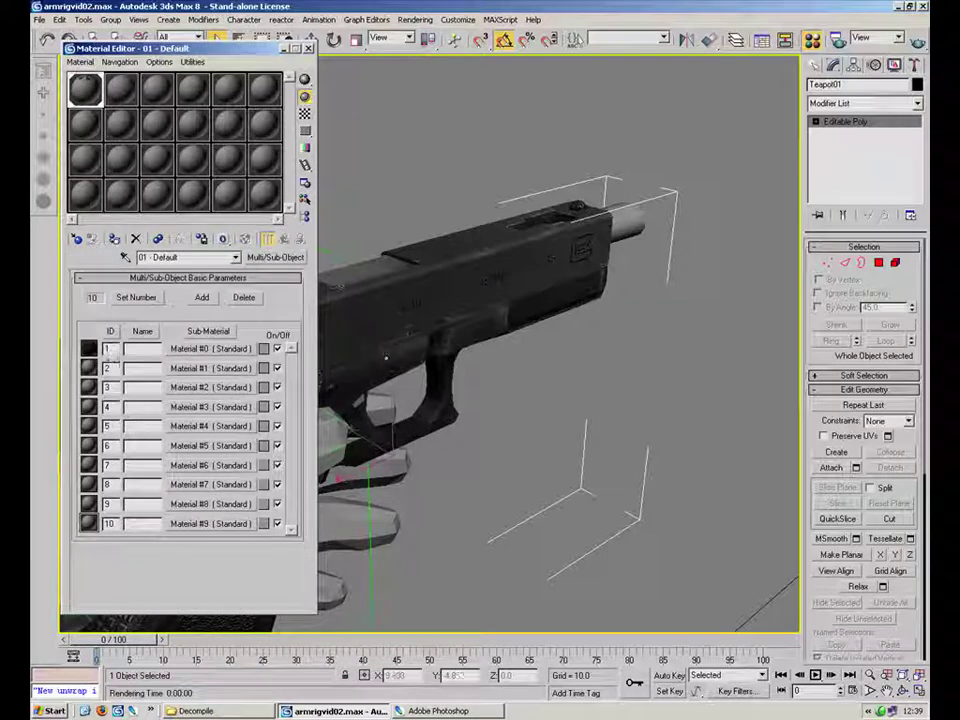
# - Select all of the pistol's polygons, check their material ID, and leave polygon editing
pyautogui.click(626, 213)
pyautogui.keyDown('alt'); pyautogui.moveTo(441, 324); pyautogui.dragTo(562, 373, button='middle'); pyautogui.keyUp('alt')
pyautogui.keyDown('alt'); pyautogui.moveTo(495, 364); pyautogui.dragTo(509, 337, button='middle'); pyautogui.keyUp('alt')
pyautogui.click(878, 262)
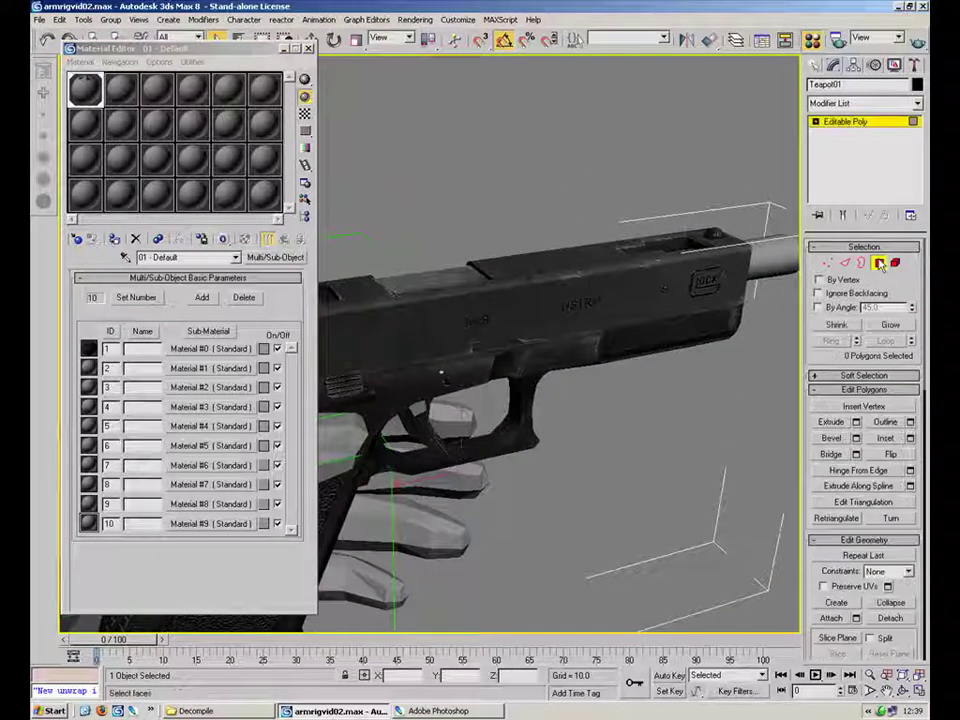
pyautogui.hotkey('ctrl', 'a')
pyautogui.scroll(-5, 917, 572)
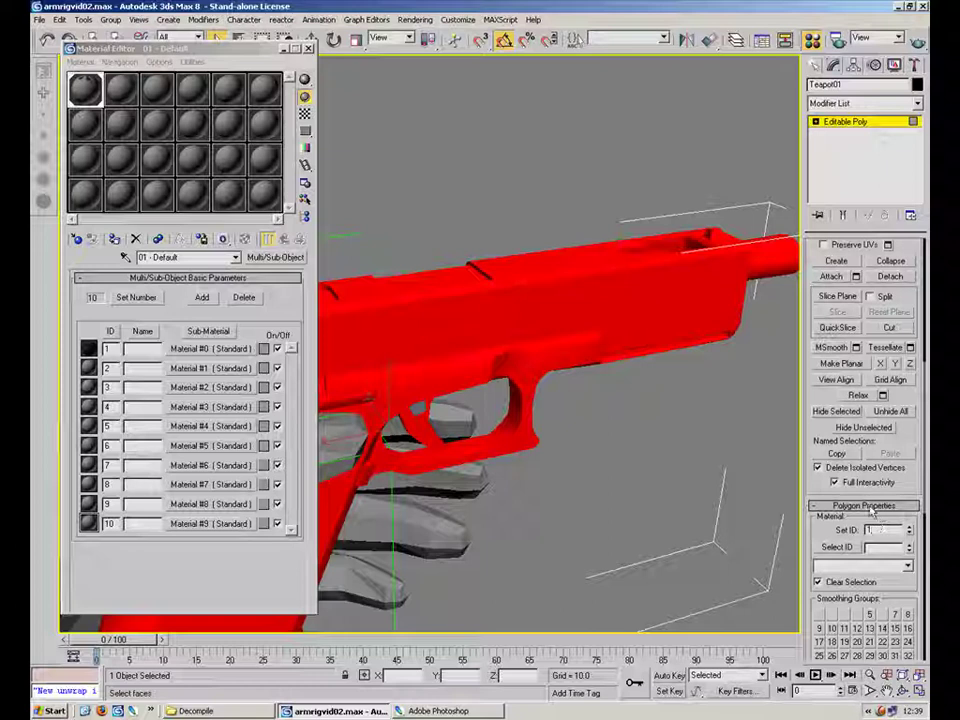
pyautogui.click(848, 121)
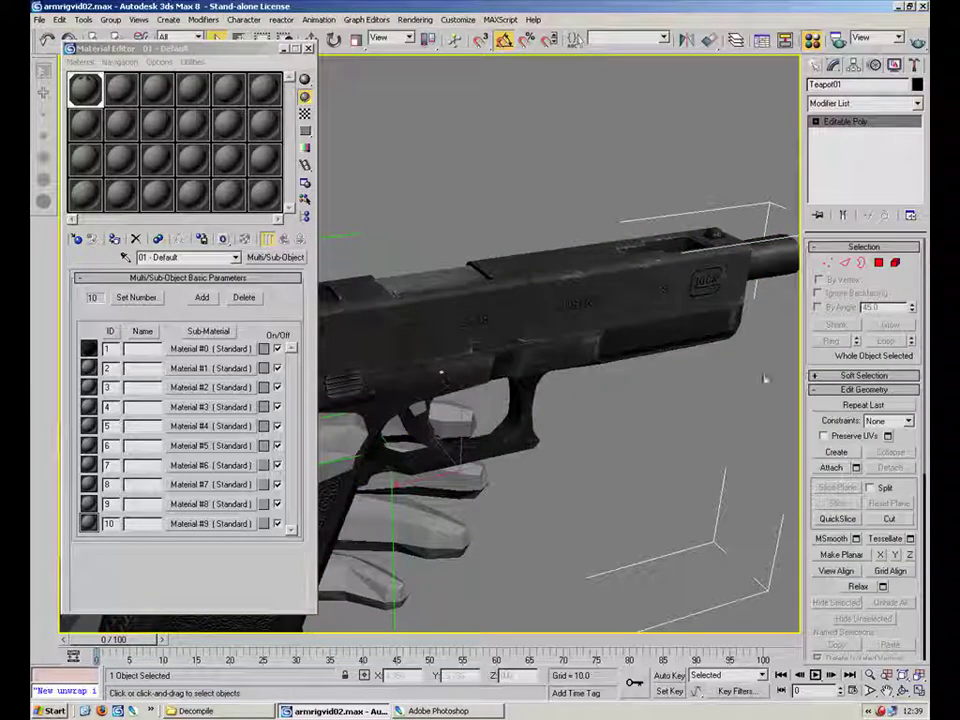
# - Deselect the pistol and examine its rear sights and the parameters of the sub-material with ID 2
pyautogui.click(754, 398)
pyautogui.keyDown('alt'); pyautogui.moveTo(690, 394); pyautogui.dragTo(760, 392, button='middle'); pyautogui.keyUp('alt')
pyautogui.keyDown('alt'); pyautogui.moveTo(463, 362); pyautogui.dragTo(540, 382, button='middle'); pyautogui.keyUp('alt')
pyautogui.moveTo(540, 382); pyautogui.dragTo(490, 421, button='middle')
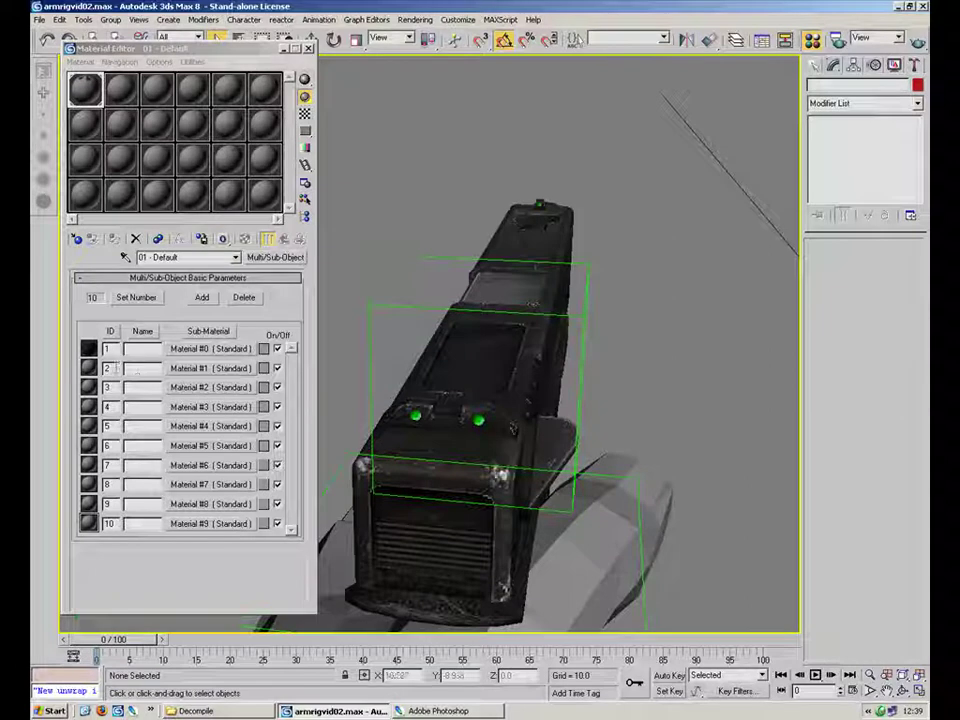
pyautogui.doubleClick(107, 368)
pyautogui.write('5')
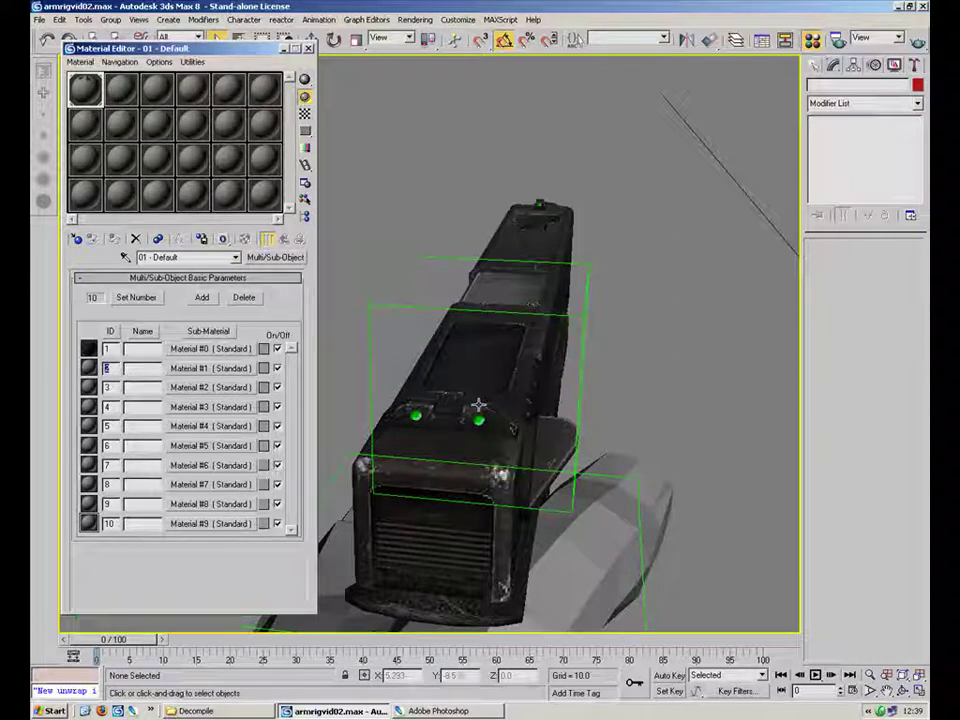
pyautogui.click(203, 373)
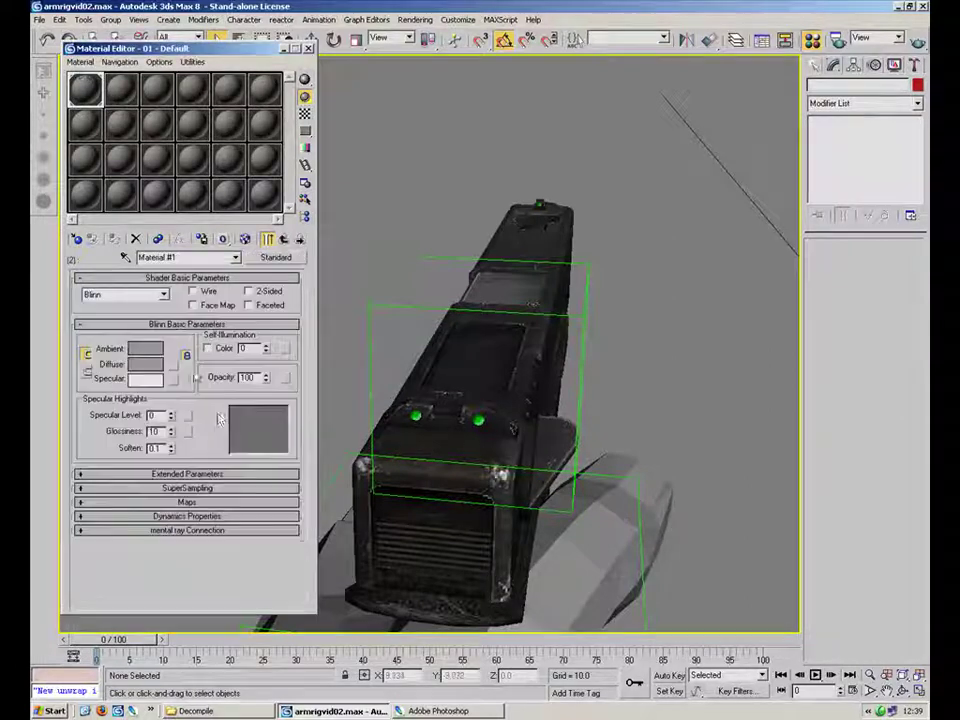
pyautogui.click(285, 240)
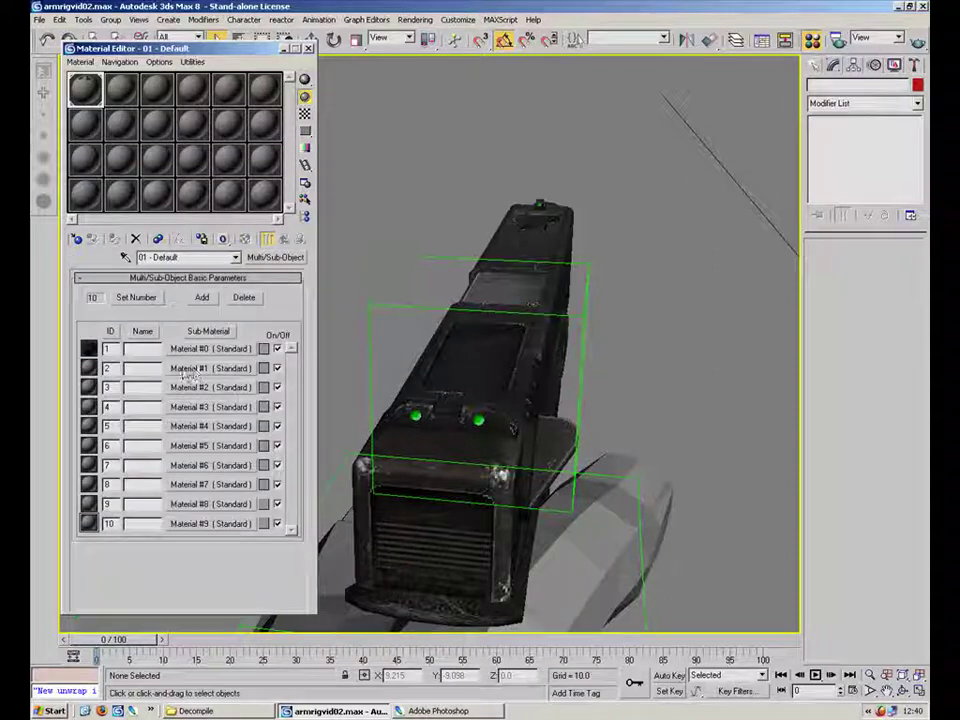
pyautogui.keyDown('alt'); pyautogui.moveTo(550, 400); pyautogui.dragTo(598, 326, button='middle'); pyautogui.keyUp('alt')
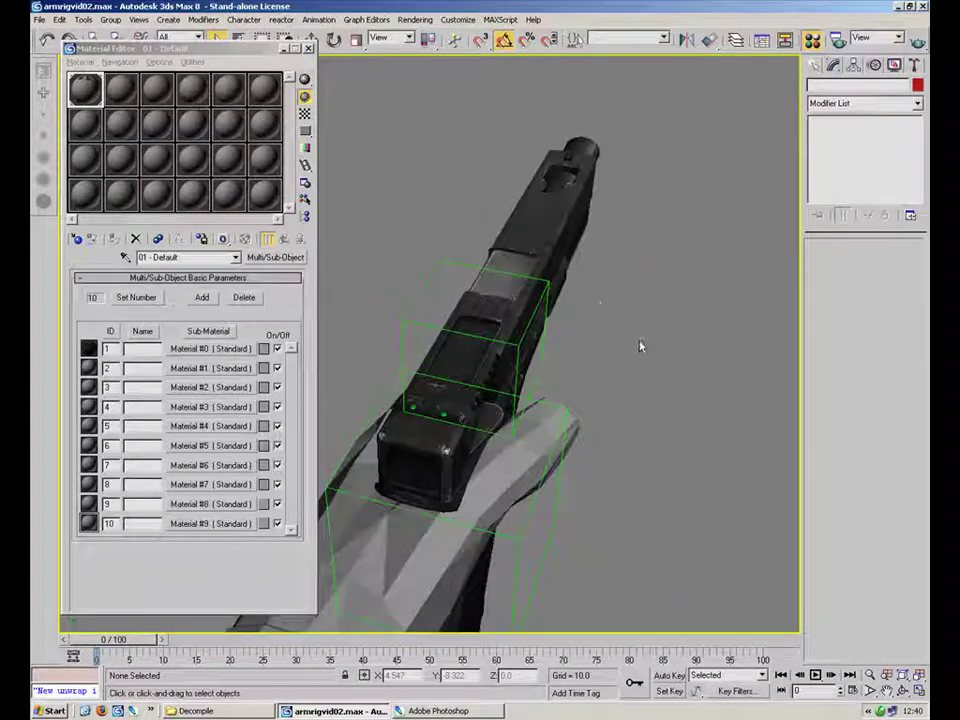
# - Review the glock.tga diffuse map of sub-material ID 1, return to the Multi/Sub-Object level and close the Material Editor
pyautogui.moveTo(424, 498); pyautogui.dragTo(532, 404, button='middle')
pyautogui.scroll(-3, 532, 404)
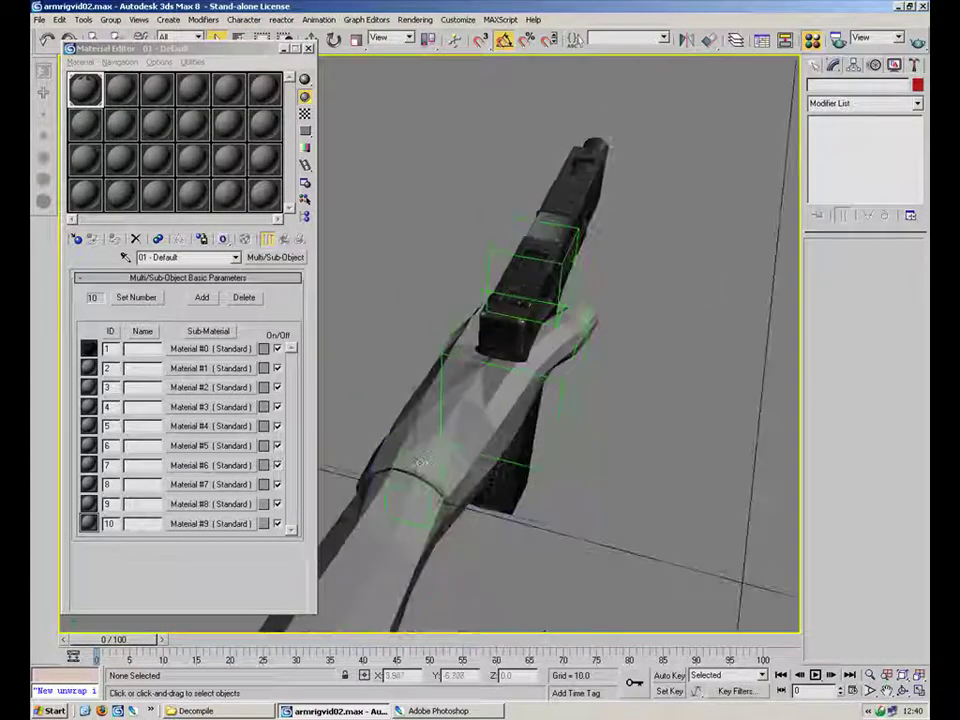
pyautogui.click(282, 241)
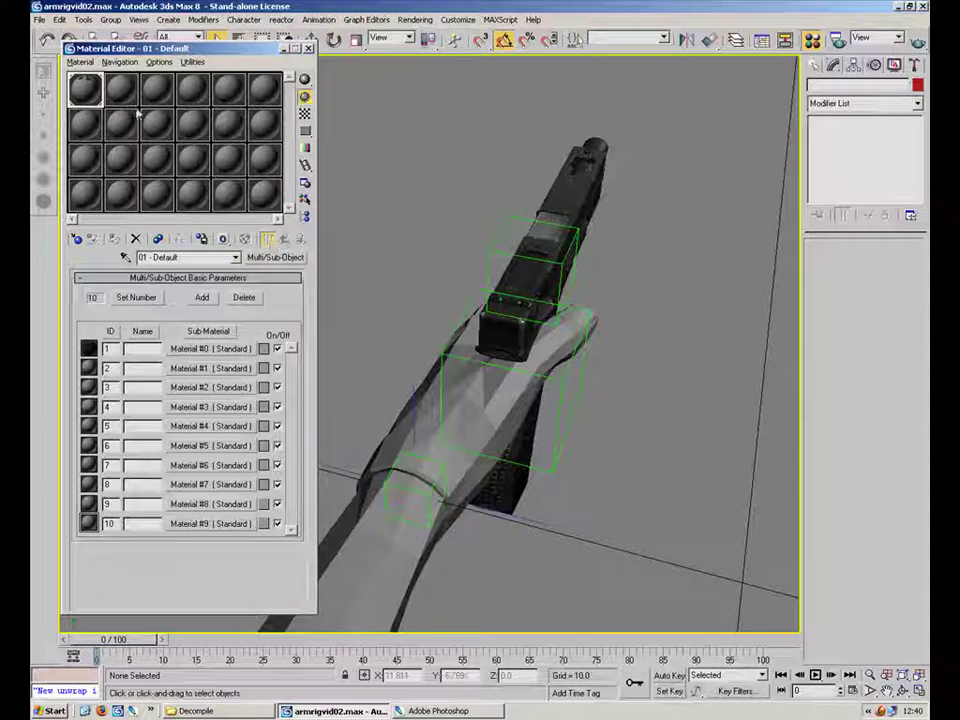
pyautogui.click(567, 193)
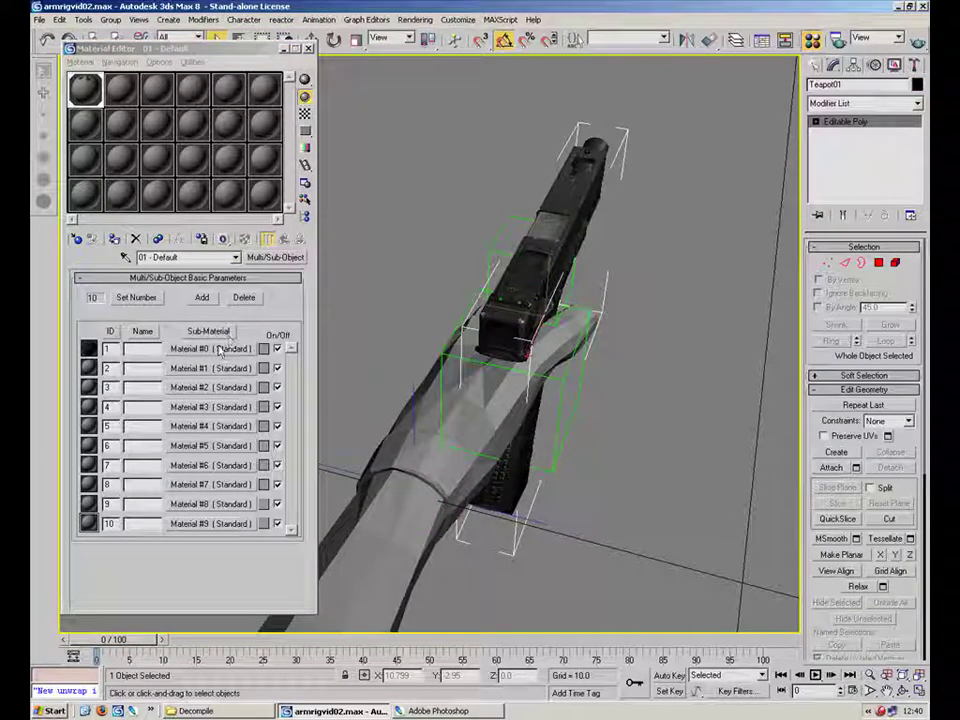
pyautogui.click(186, 352)
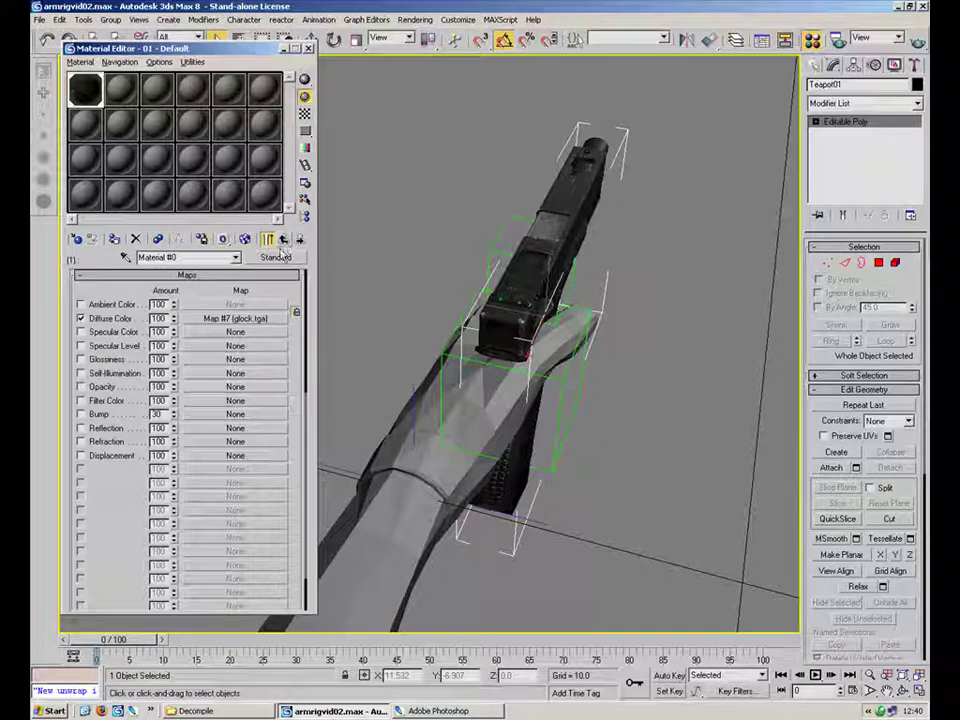
pyautogui.click(255, 320)
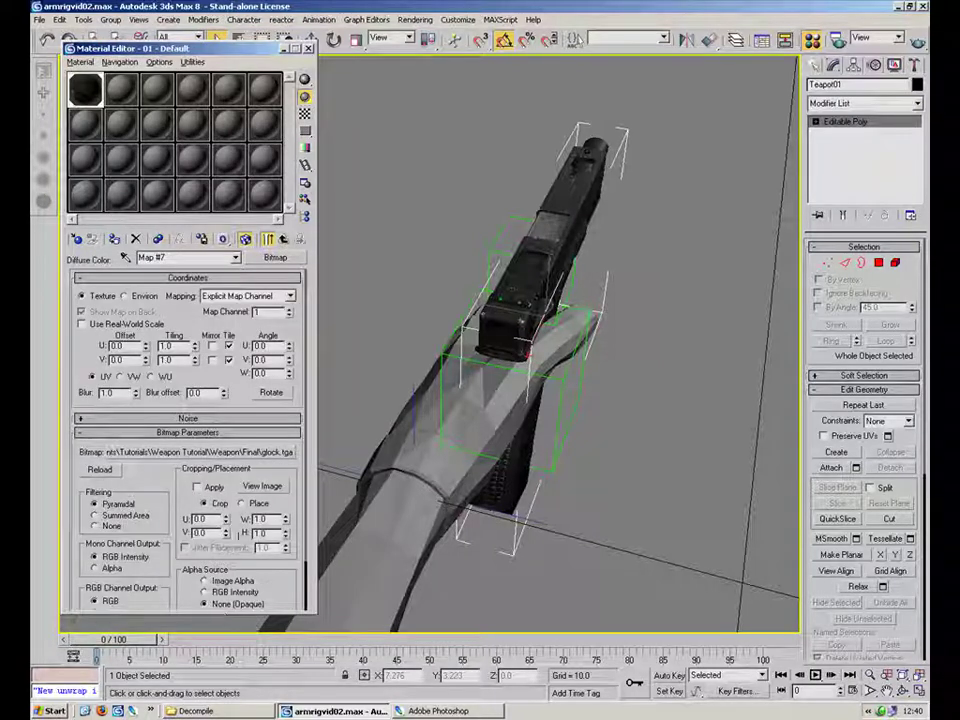
pyautogui.click(283, 243)
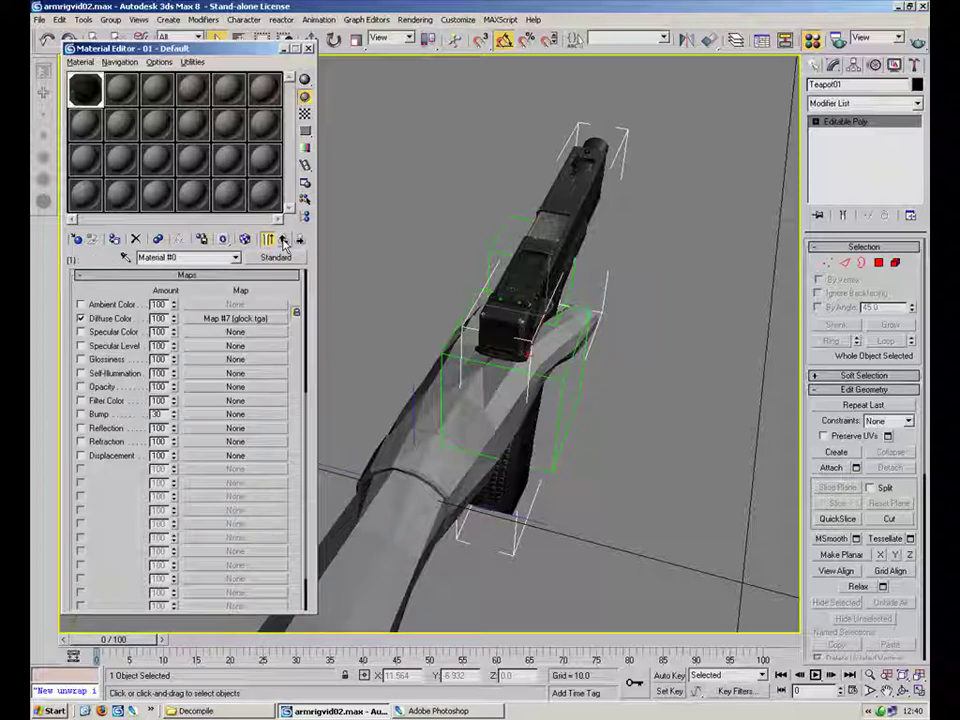
pyautogui.click(284, 243)
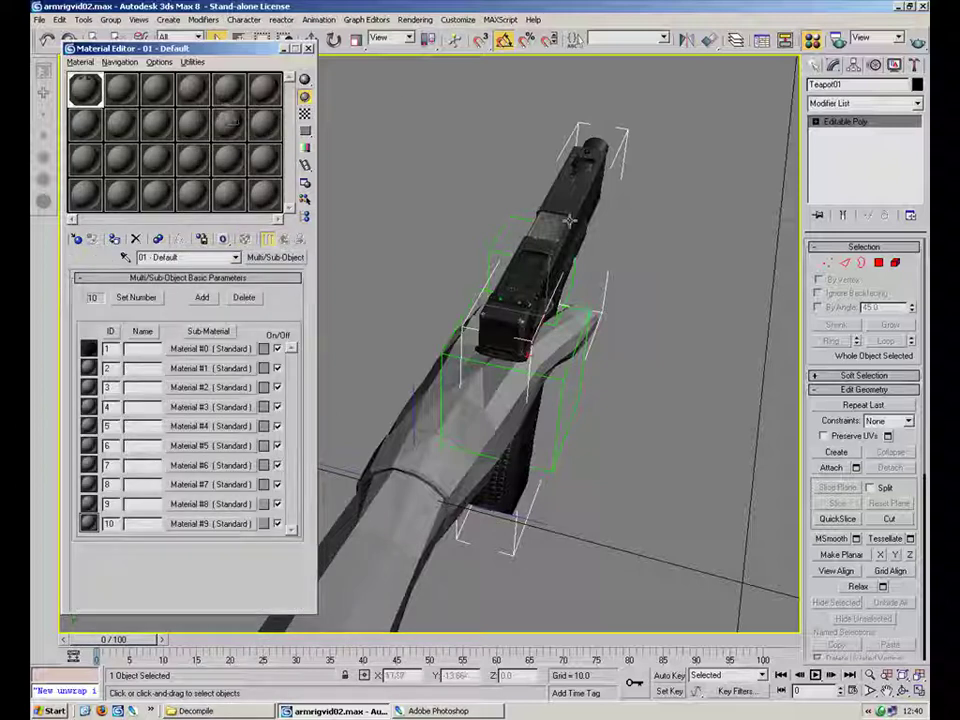
pyautogui.click(309, 48)
# - Hide the mesh of the arm that holds the pistol
pyautogui.keyDown('alt'); pyautogui.moveTo(736, 307); pyautogui.dragTo(622, 268, button='middle'); pyautogui.keyUp('alt')
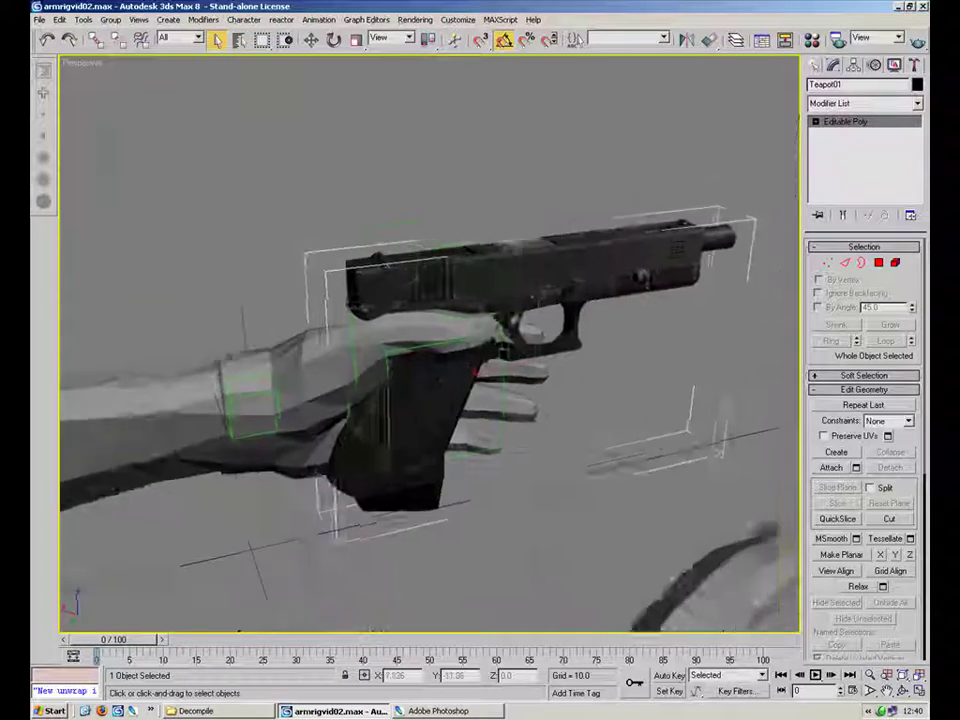
pyautogui.scroll(4, 613, 302)
pyautogui.keyDown('alt'); pyautogui.moveTo(604, 342); pyautogui.dragTo(505, 328, button='middle'); pyautogui.keyUp('alt')
pyautogui.scroll(-4, 505, 320)
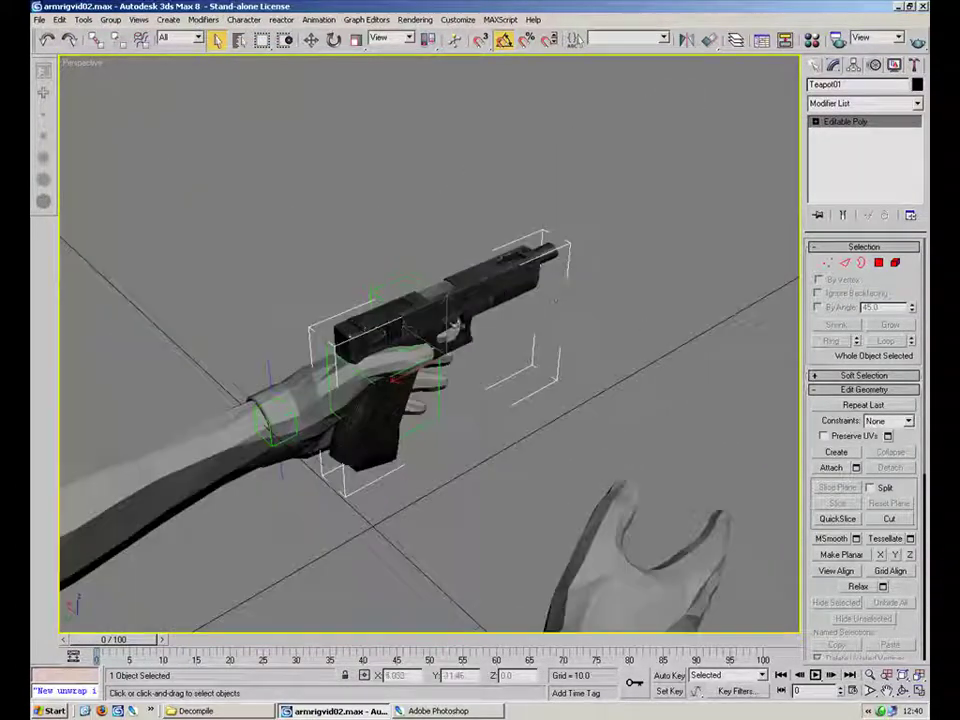
pyautogui.click(195, 460)
pyautogui.click(503, 281)
pyautogui.rightClick(498, 273)
pyautogui.click(625, 277)
pyautogui.keyDown('alt'); pyautogui.moveTo(505, 417); pyautogui.dragTo(616, 386, button='middle'); pyautogui.keyUp('alt')
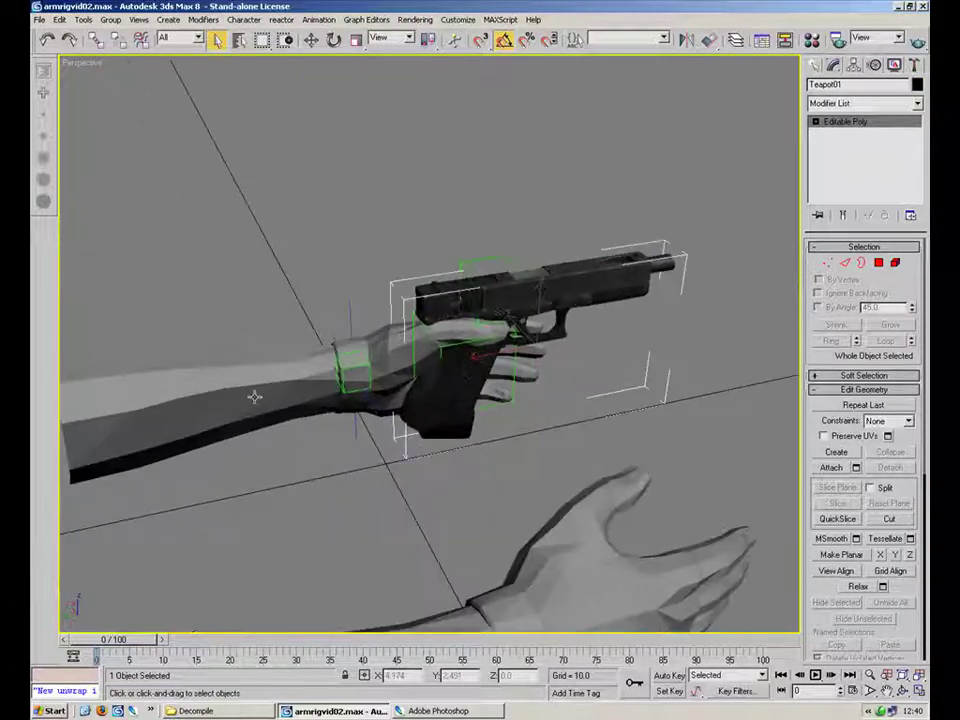
pyautogui.click(257, 402)
pyautogui.rightClick(252, 391)
pyautogui.click(318, 356)
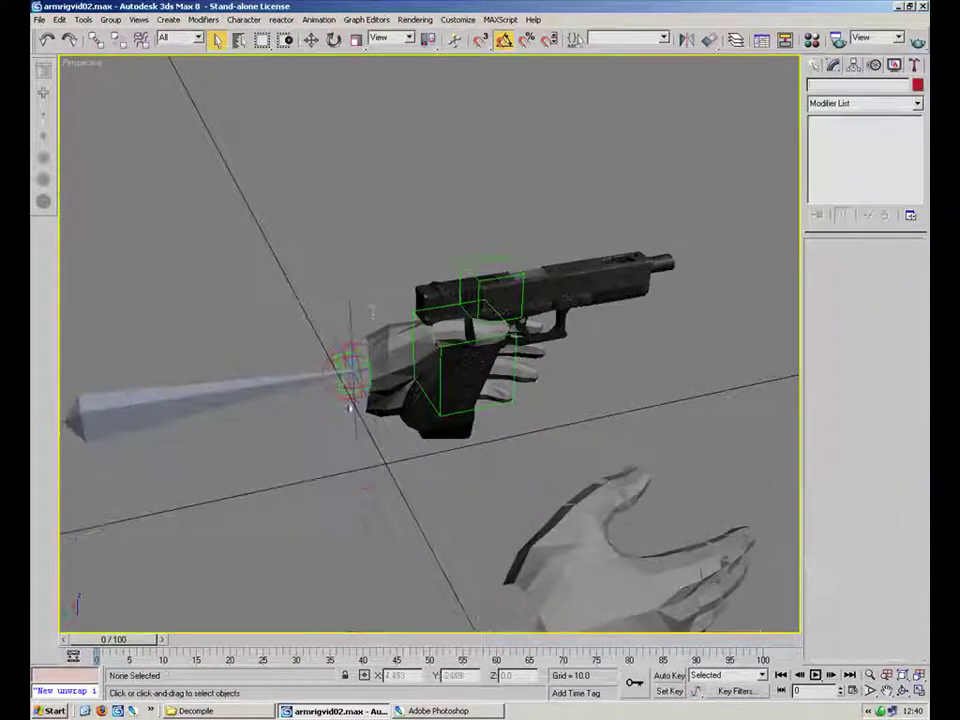
# - Hide the wrist controls, the arm bones and the hand mesh around the pistol grip
pyautogui.moveTo(385, 371); pyautogui.dragTo(362, 394)
pyautogui.rightClick(362, 371)
pyautogui.click(269, 301)
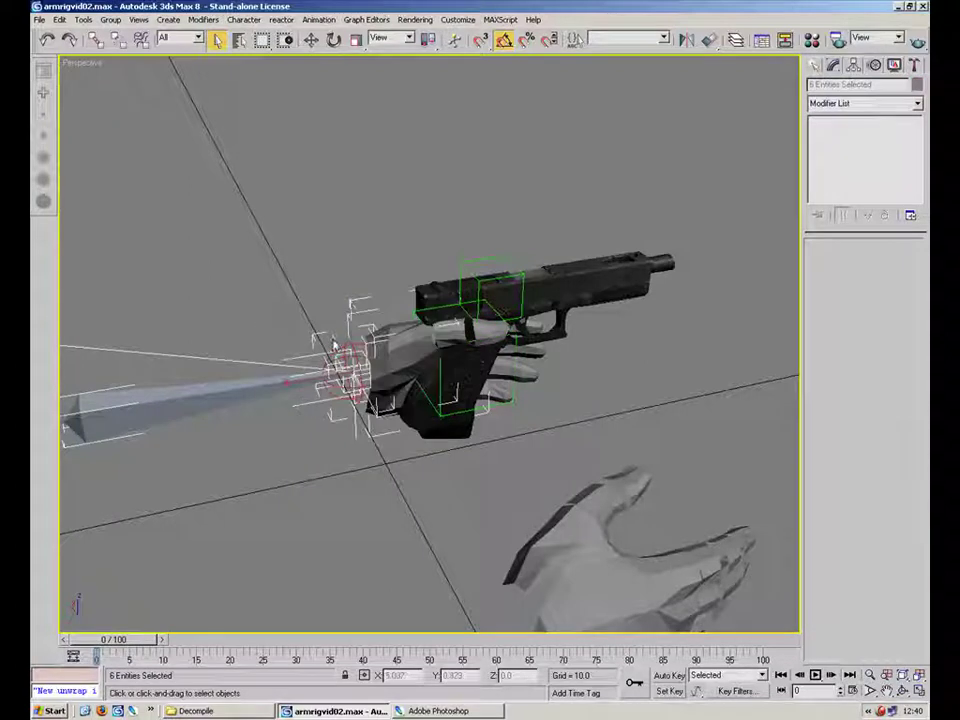
pyautogui.scroll(-4, 266, 355)
pyautogui.click(211, 354)
pyautogui.doubleClick(210, 353)
pyautogui.rightClick(310, 345)
pyautogui.click(240, 311)
pyautogui.scroll(6, 390, 317)
pyautogui.rightClick(350, 357)
pyautogui.click(377, 315)
# - Hide the pistol mesh Teapot01, leaving the pistol's bones and dummies in view
pyautogui.scroll(5, 560, 375)
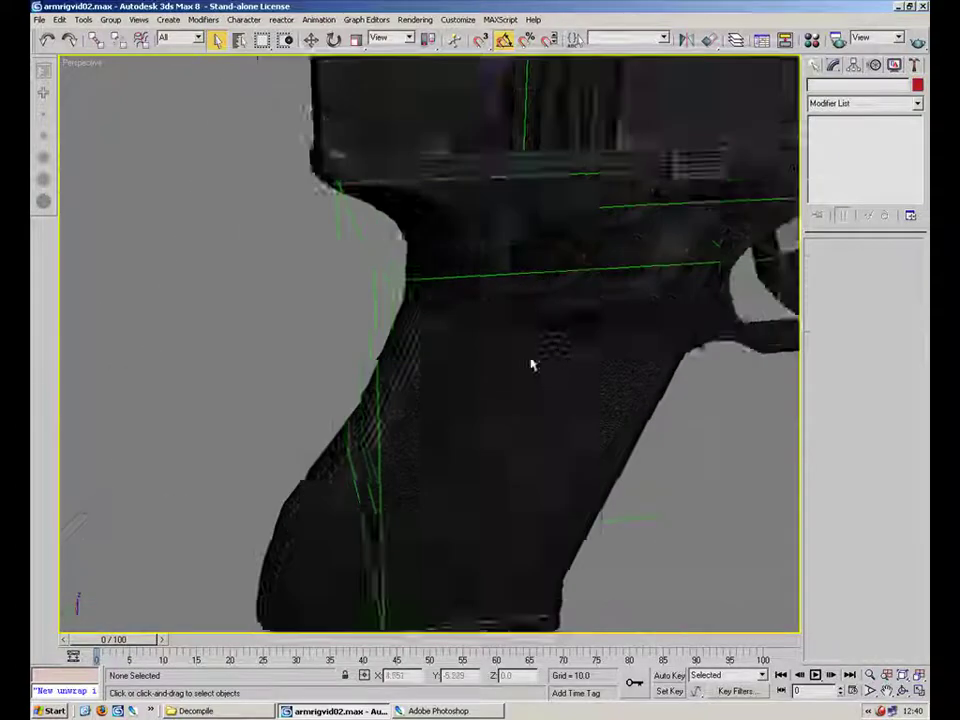
pyautogui.scroll(-3, 531, 364)
pyautogui.click(696, 240)
pyautogui.rightClick(708, 228)
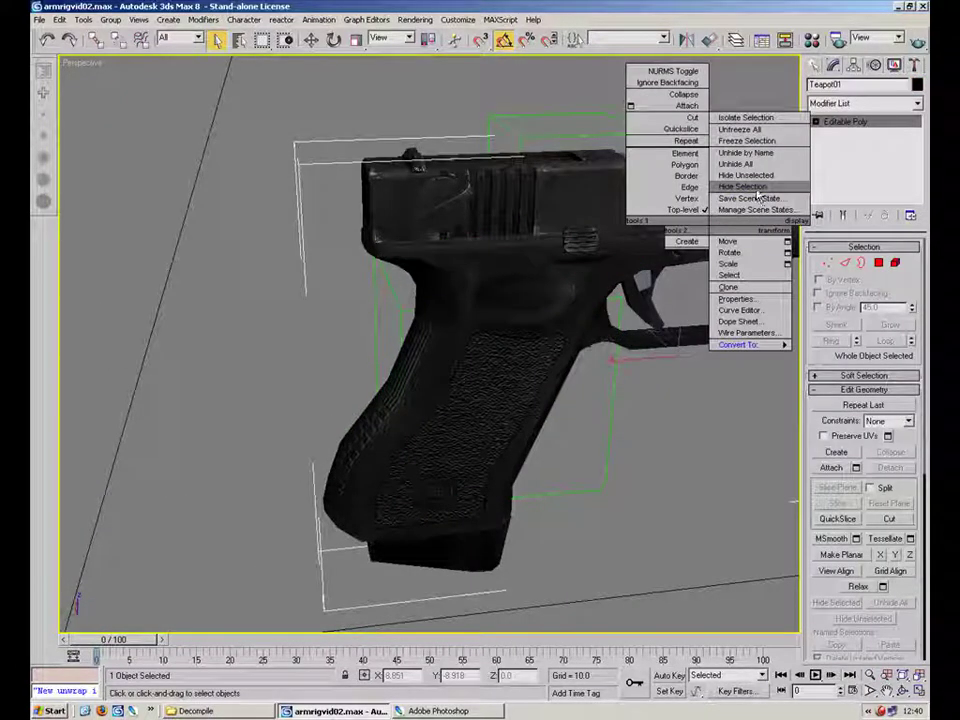
pyautogui.click(482, 204)
pyautogui.rightClick(757, 220)
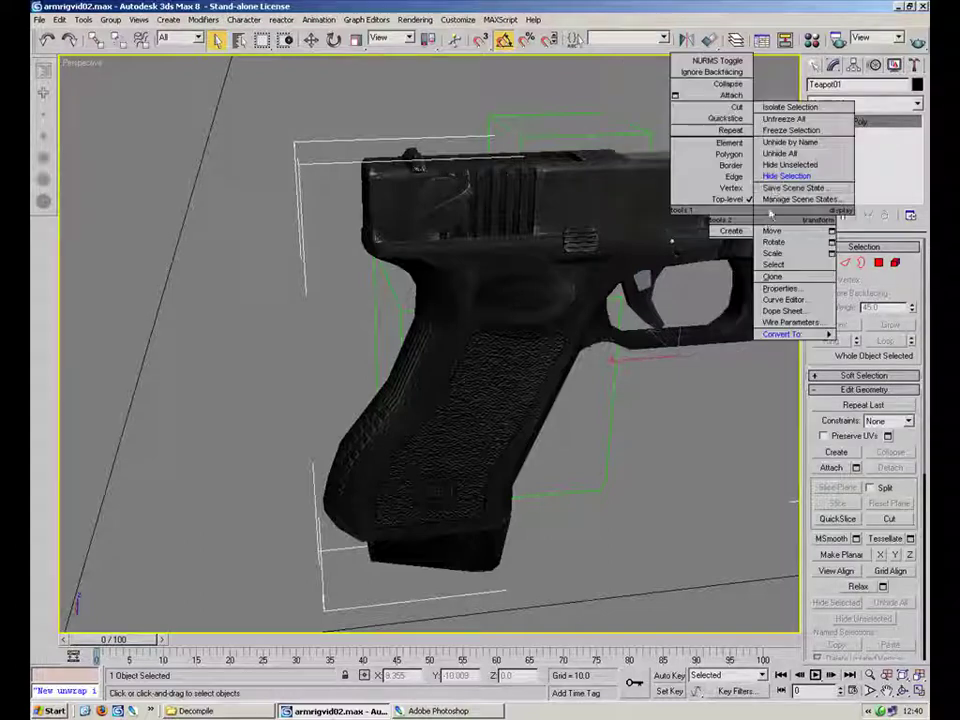
pyautogui.click(776, 180)
# - Link the slide dummy and the trigger bone to the larger body dummy as their parent, and clear the selection
pyautogui.moveTo(680, 346); pyautogui.dragTo(576, 356, button='middle')
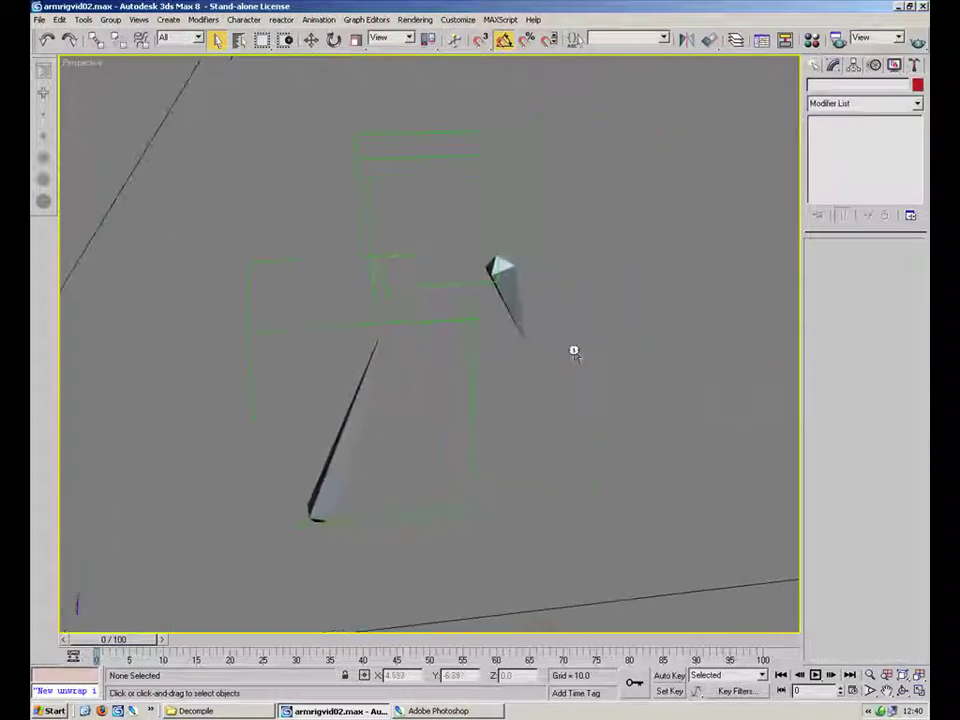
pyautogui.scroll(3, 562, 370)
pyautogui.keyDown('alt'); pyautogui.moveTo(474, 390); pyautogui.dragTo(613, 231, button='middle'); pyautogui.keyUp('alt')
pyautogui.moveTo(601, 227); pyautogui.dragTo(506, 216)
pyautogui.click(95, 40)
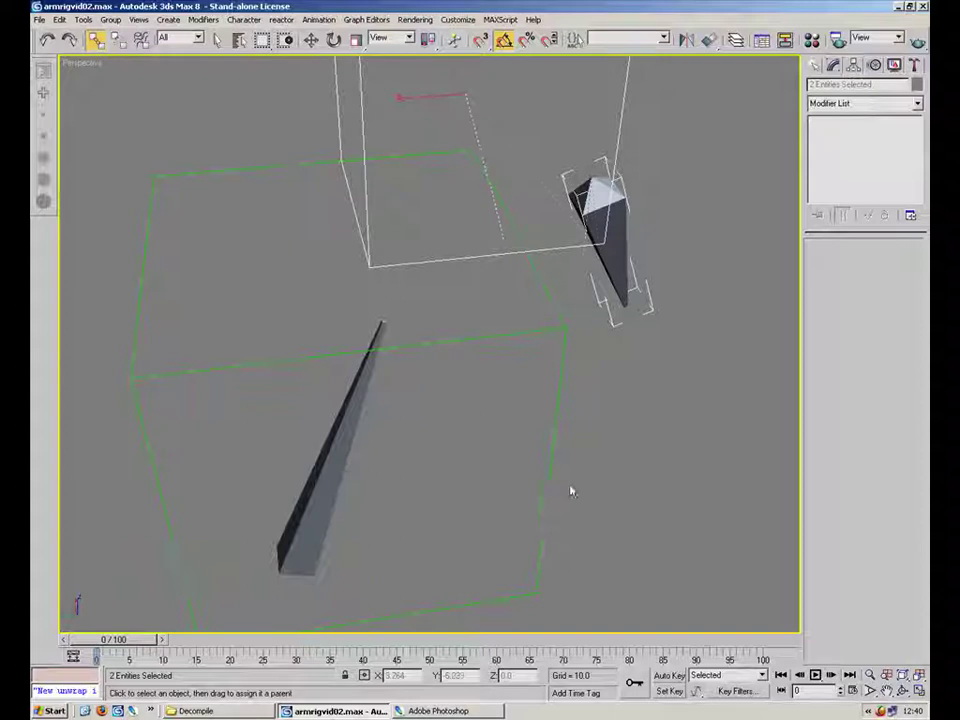
pyautogui.moveTo(550, 480); pyautogui.dragTo(551, 480)
pyautogui.click(598, 487)
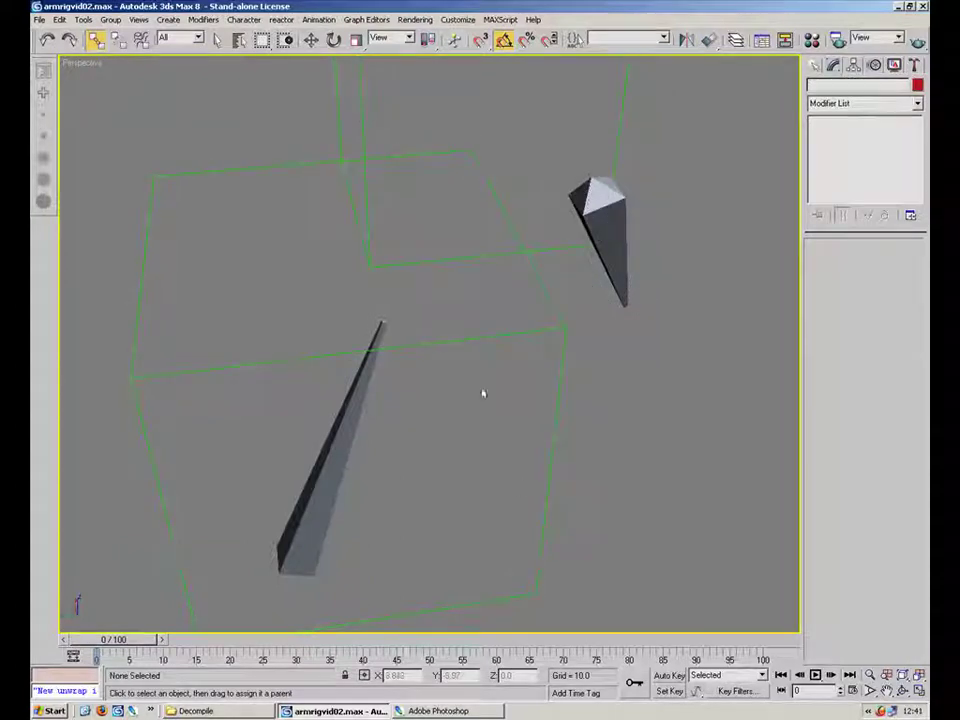
# - Examine G.Clip.Bone and G.Body.Dummy by selecting each in turn, and clear the selection
pyautogui.moveTo(495, 382); pyautogui.dragTo(525, 277, button='middle')
pyautogui.click(377, 369)
pyautogui.keyDown('alt'); pyautogui.moveTo(377, 371); pyautogui.dragTo(503, 454, button='middle'); pyautogui.keyUp('alt')
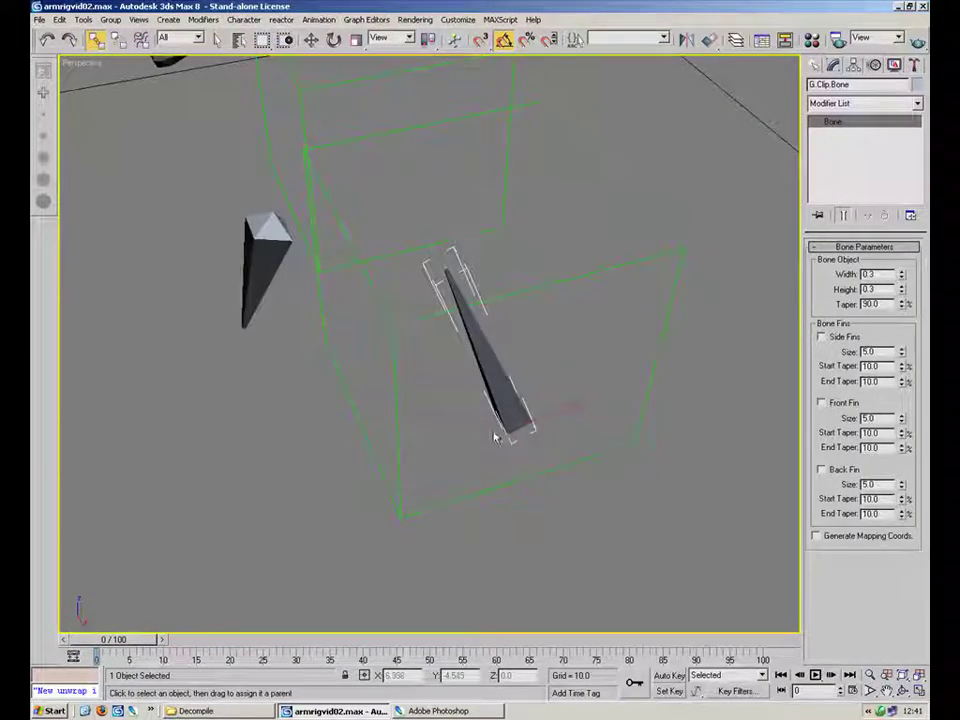
pyautogui.click(546, 289)
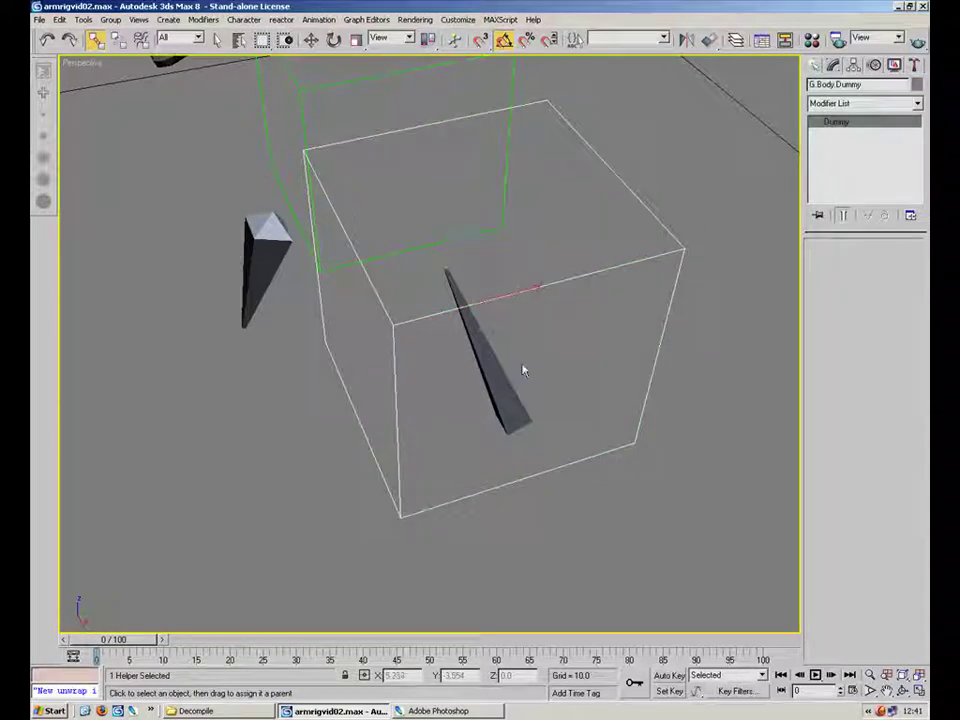
pyautogui.click(290, 433)
# - Unhide only the pistol mesh Teapot01, choosing it by name
pyautogui.keyDown('alt'); pyautogui.moveTo(348, 392); pyautogui.dragTo(622, 338, button='middle'); pyautogui.keyUp('alt')
pyautogui.scroll(-5, 630, 343)
pyautogui.rightClick(617, 328)
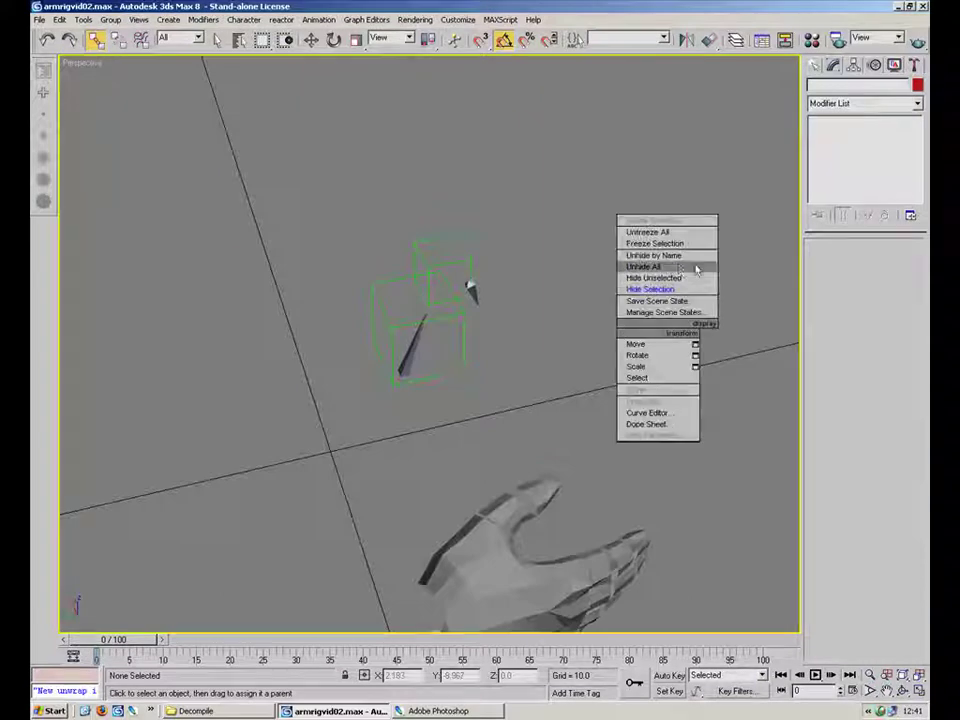
pyautogui.click(690, 256)
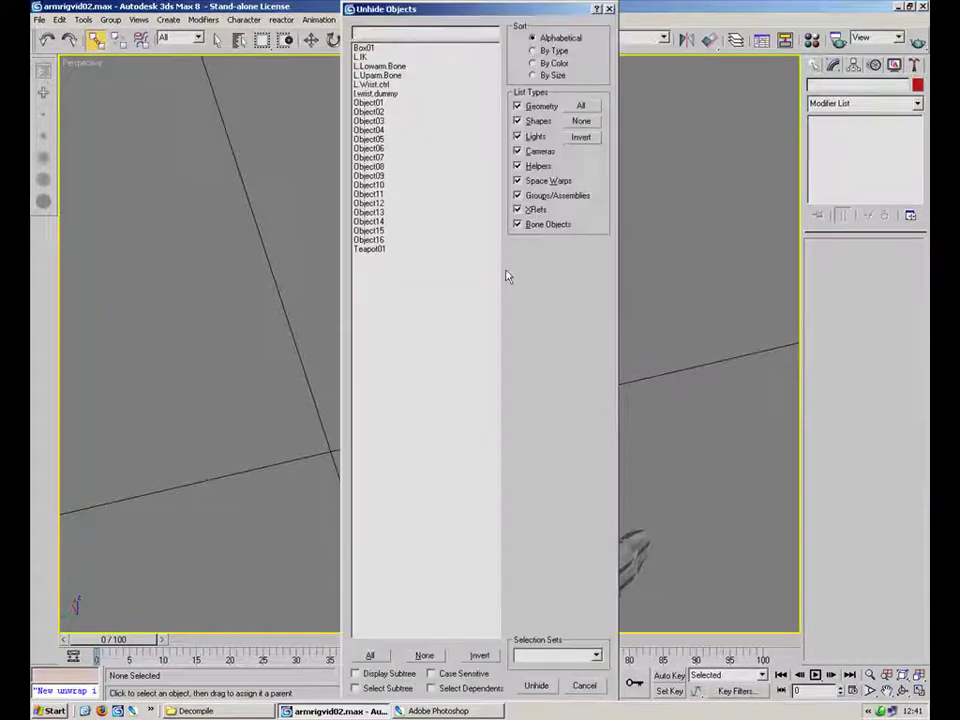
pyautogui.click(370, 249)
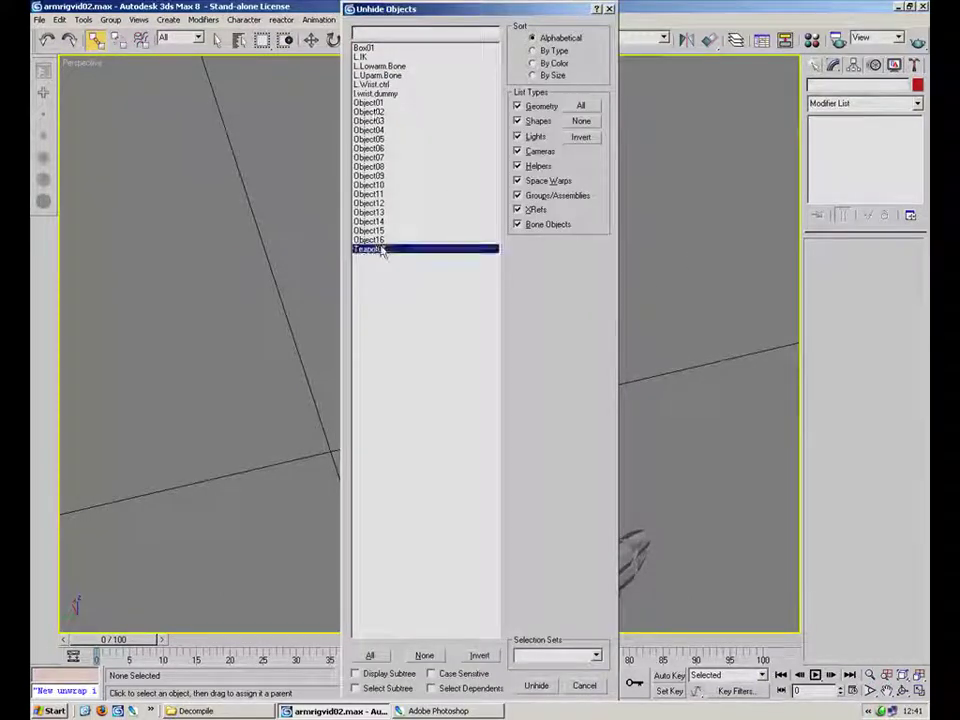
pyautogui.click(536, 685)
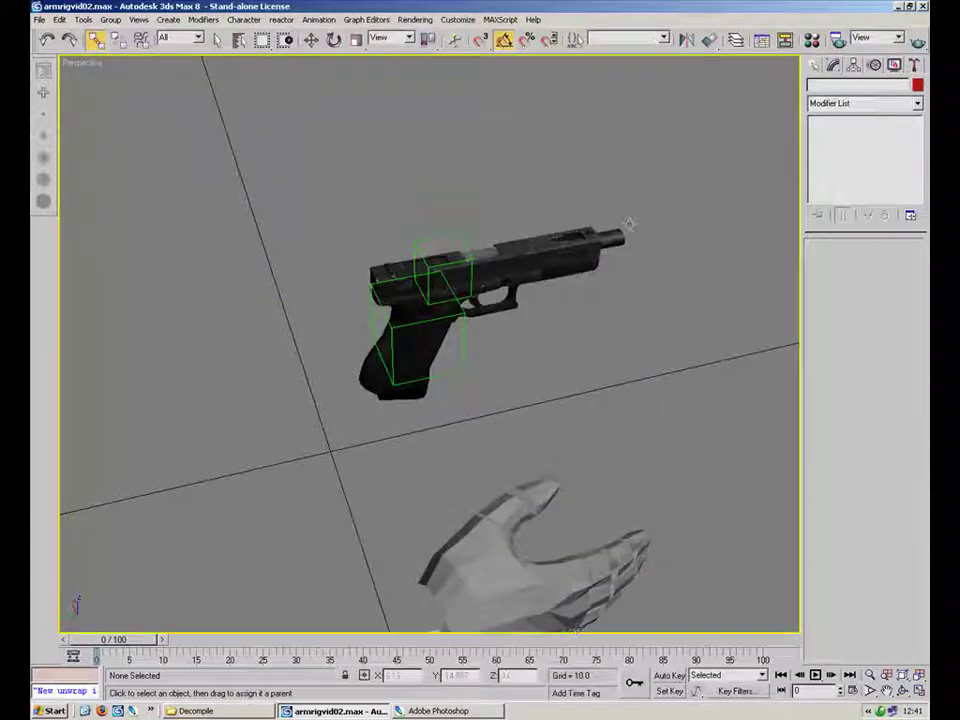
# - Rename the pistol mesh as Glock.Mesh
pyautogui.click(573, 240)
pyautogui.doubleClick(830, 84)
pyautogui.write('G')
pyautogui.press('Return')
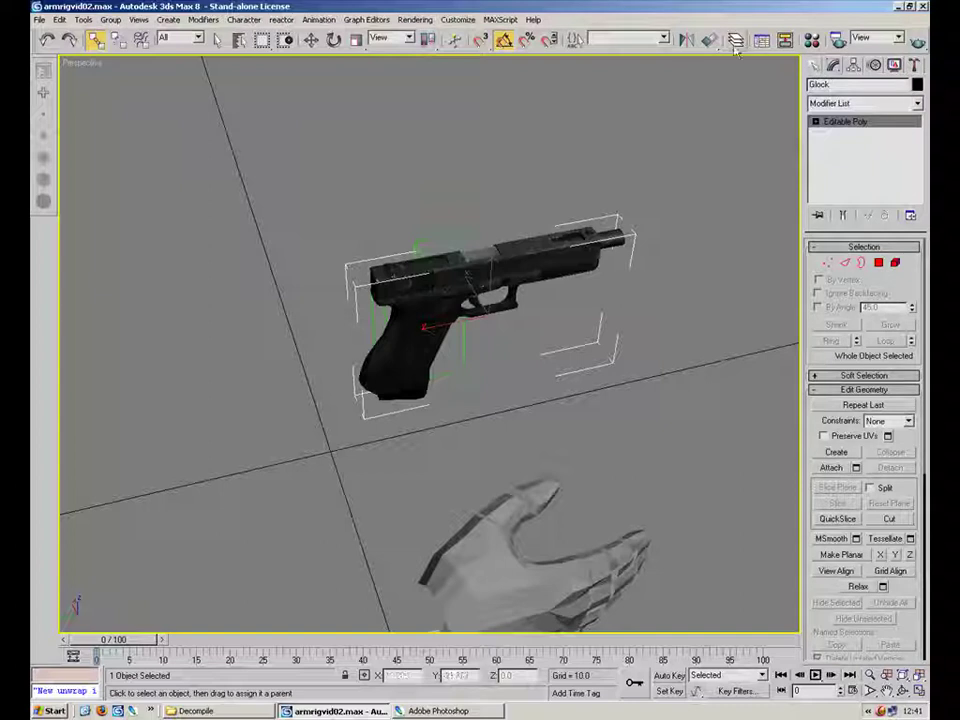
pyautogui.click(846, 84)
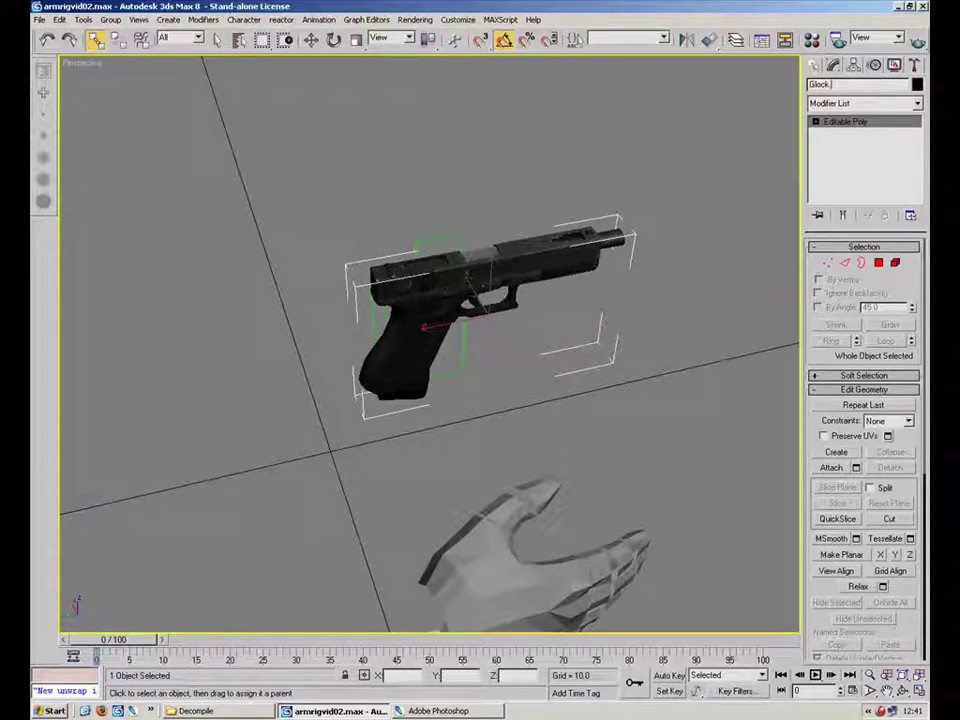
pyautogui.click(627, 279)
# - Apply a Skin modifier to Glock.Mesh
pyautogui.click(590, 260)
pyautogui.click(919, 103)
pyautogui.scroll(-12, 870, 400)
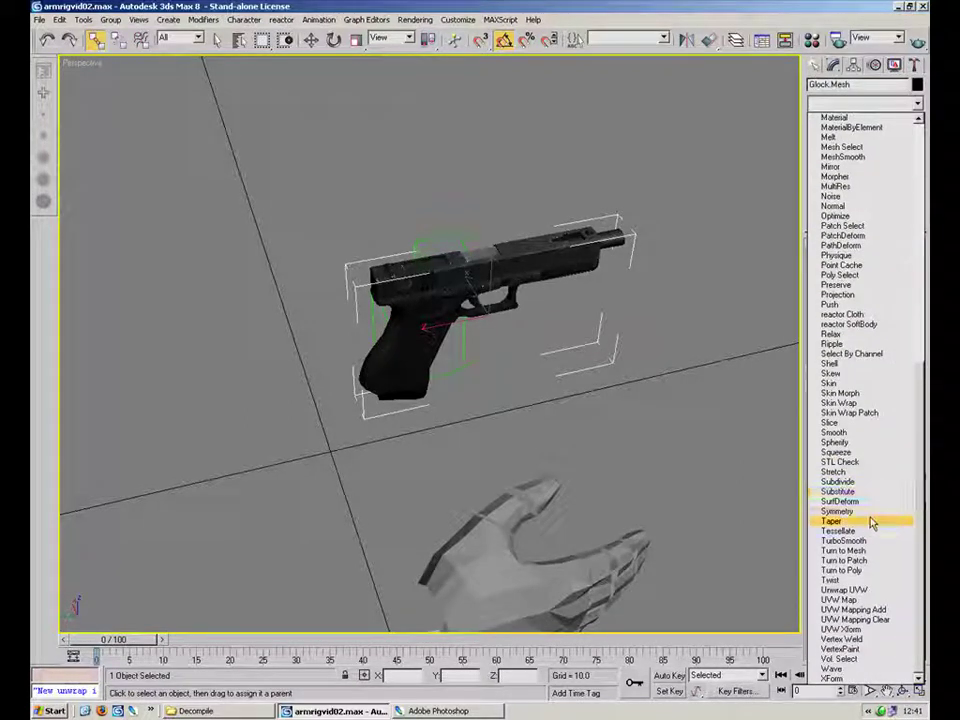
pyautogui.click(830, 383)
# - Inspect the body dummy from the pistol's side, reselect Glock.Mesh, and look at the bones that can be added to its Skin modifier
pyautogui.scroll(5, 628, 347)
pyautogui.keyDown('alt'); pyautogui.moveTo(496, 355); pyautogui.dragTo(755, 332, button='middle'); pyautogui.keyUp('alt')
pyautogui.keyDown('alt'); pyautogui.moveTo(768, 389); pyautogui.dragTo(467, 407, button='middle'); pyautogui.keyUp('alt')
pyautogui.click(432, 415)
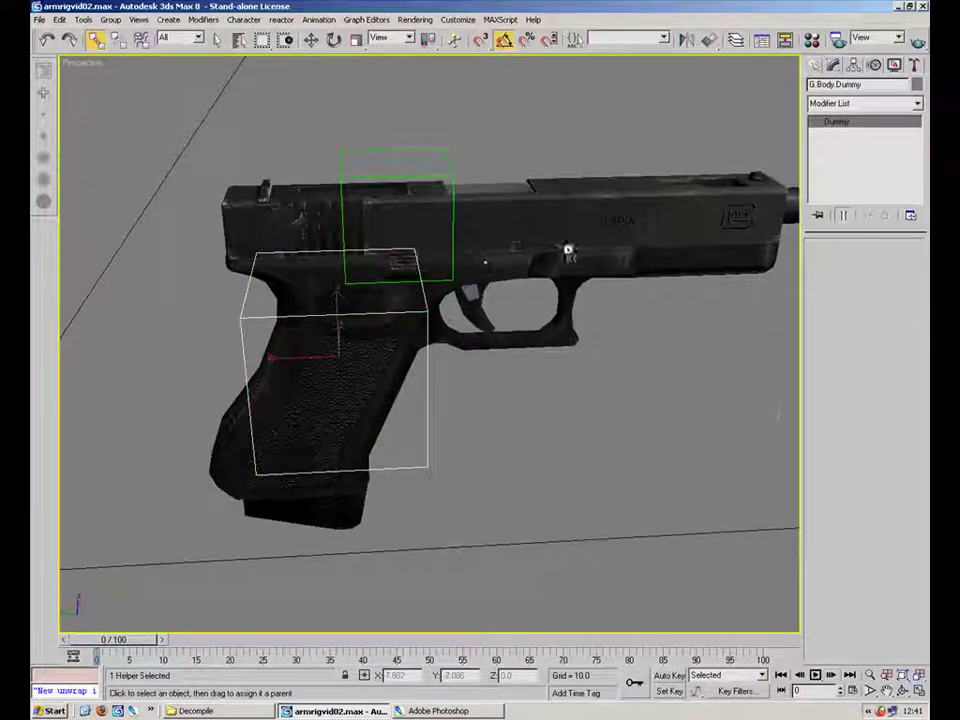
pyautogui.click(568, 252)
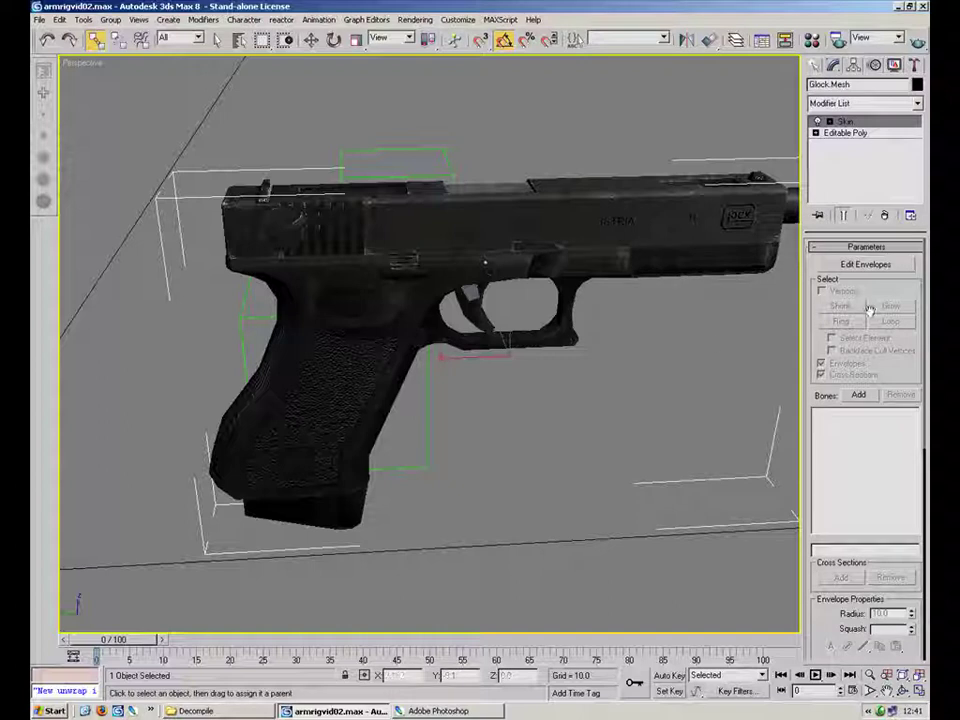
pyautogui.moveTo(902, 372); pyautogui.dragTo(850, 378)
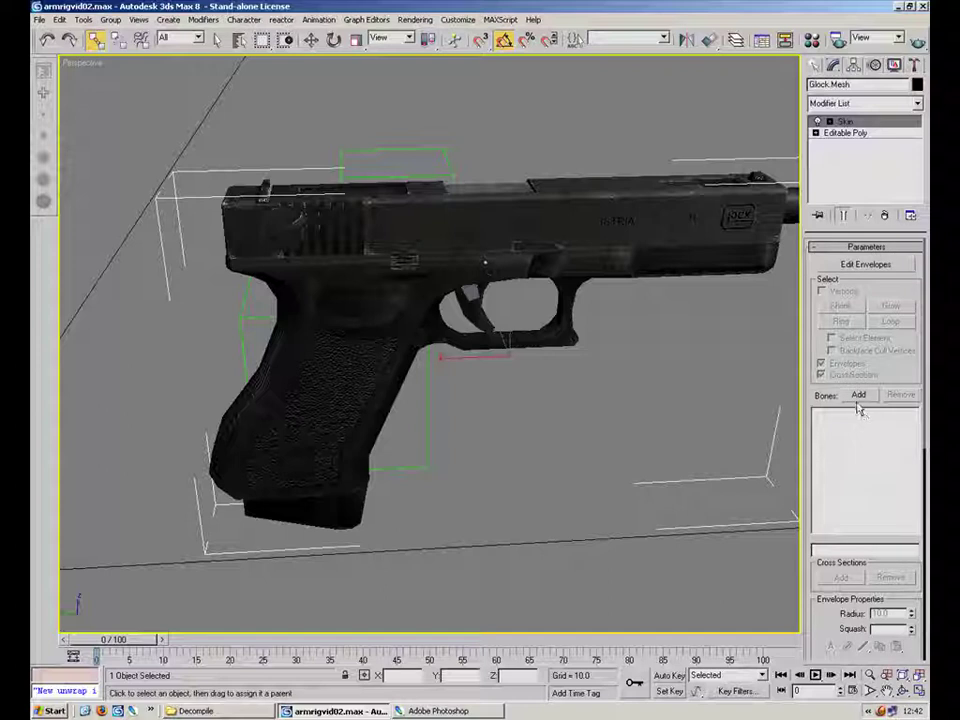
pyautogui.click(857, 396)
pyautogui.click(609, 9)
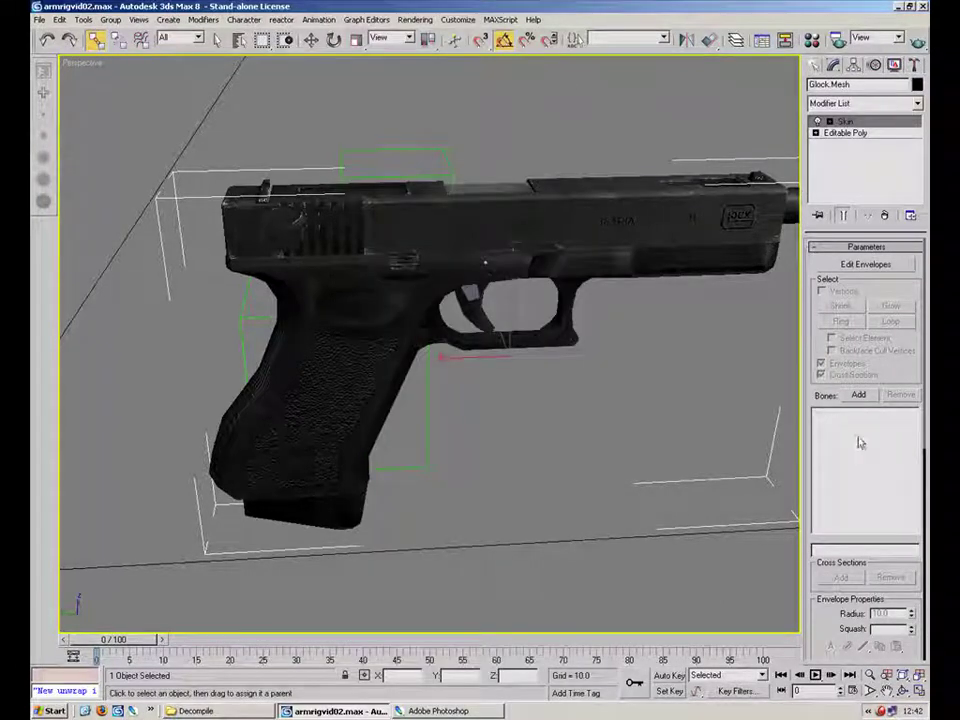
# - Look through the Skin modifier's weight and mirror parameters and open the Weight Tool
pyautogui.moveTo(822, 641)
pyautogui.mouseDown()
pyautogui.moveTo(822, 452)
pyautogui.moveTo(821, 527)
pyautogui.moveTo(831, 426)
pyautogui.mouseUp()
pyautogui.moveTo(909, 502); pyautogui.dragTo(878, 222)
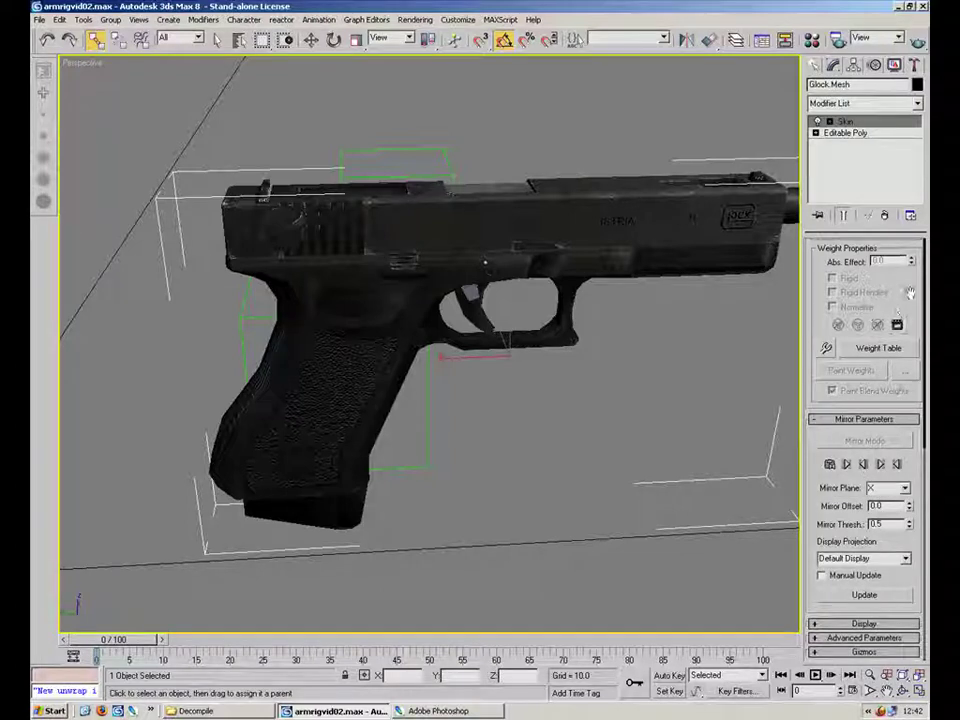
pyautogui.scroll(3, 907, 390)
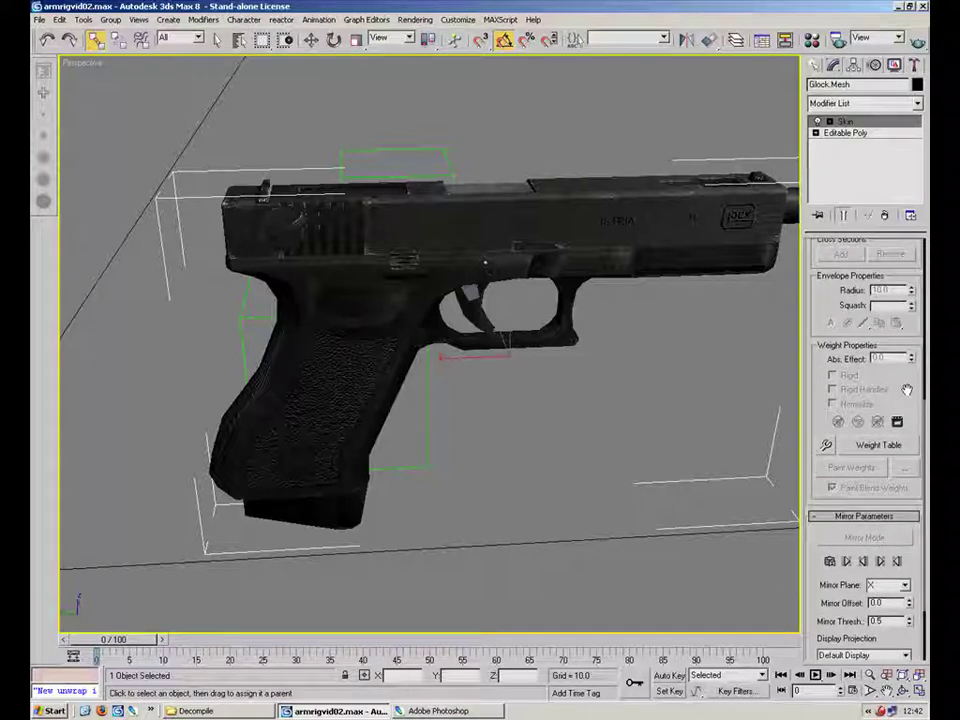
pyautogui.scroll(1, 905, 399)
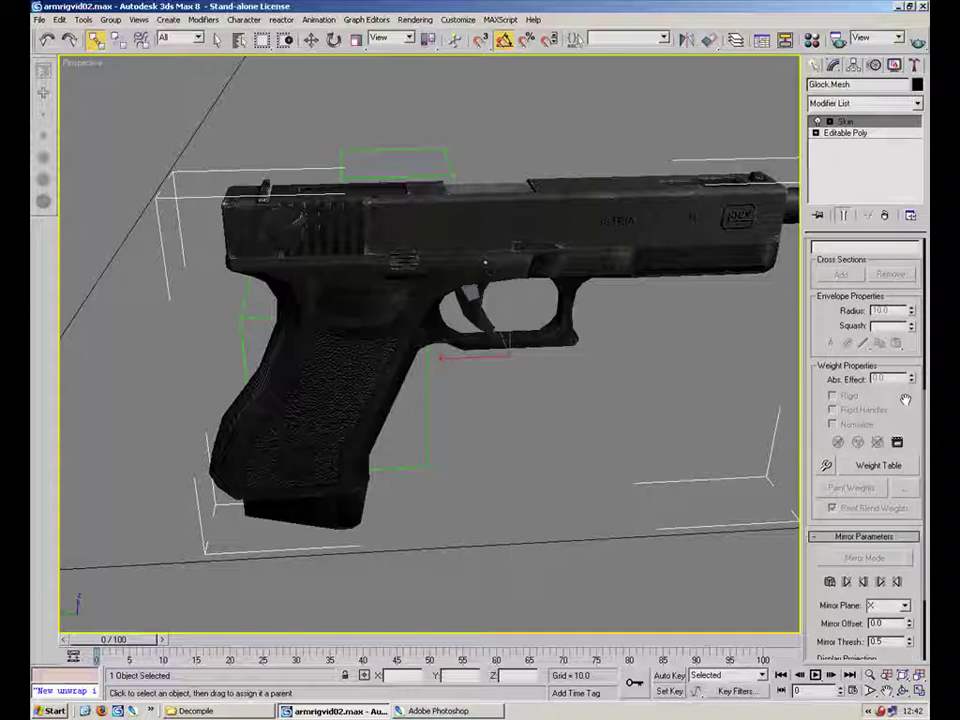
pyautogui.click(826, 467)
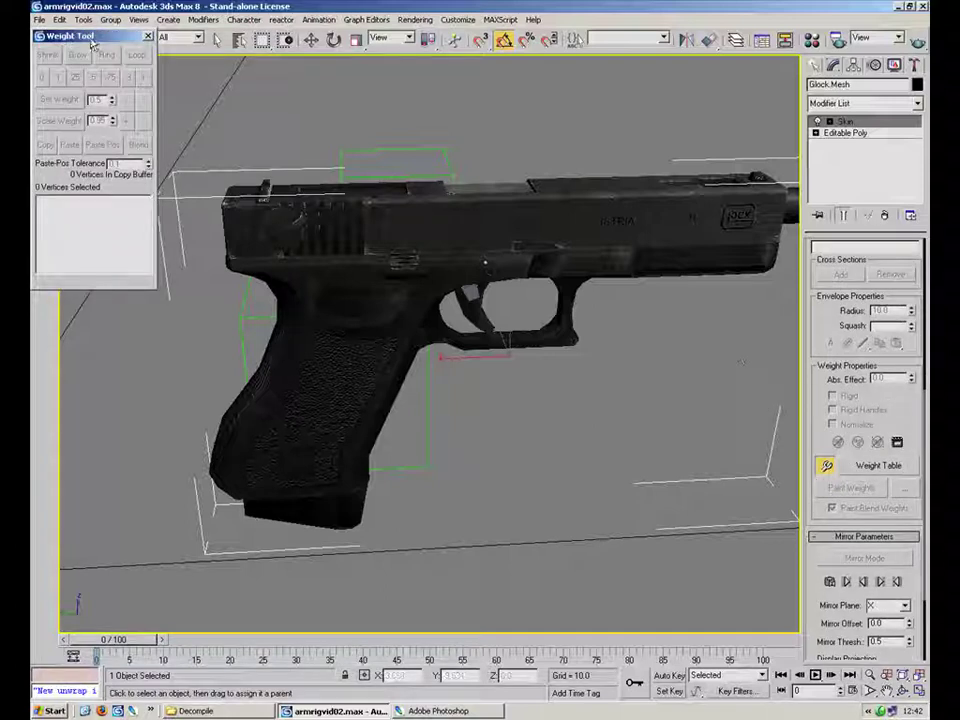
pyautogui.moveTo(92, 44); pyautogui.dragTo(140, 76)
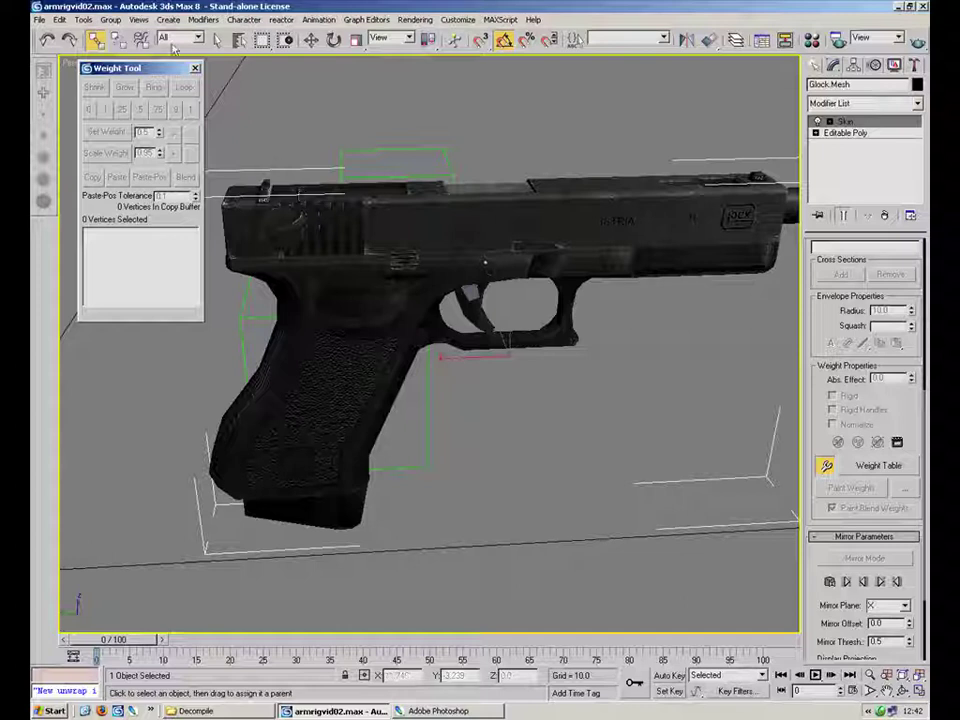
pyautogui.click(453, 168)
pyautogui.click(476, 148)
pyautogui.click(540, 196)
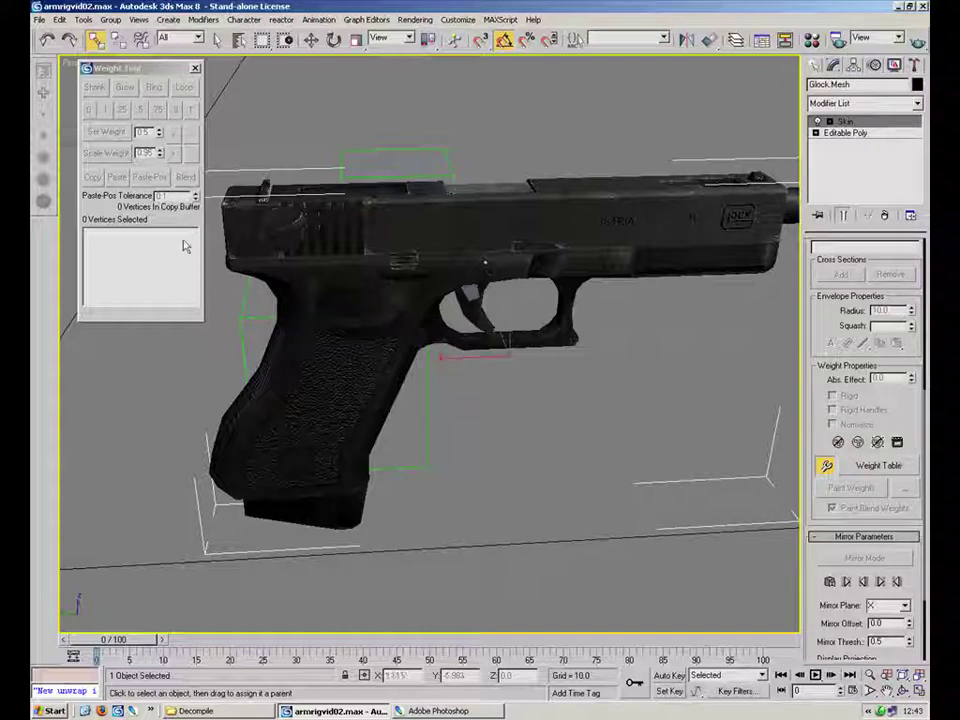
pyautogui.click(515, 397)
pyautogui.click(595, 240)
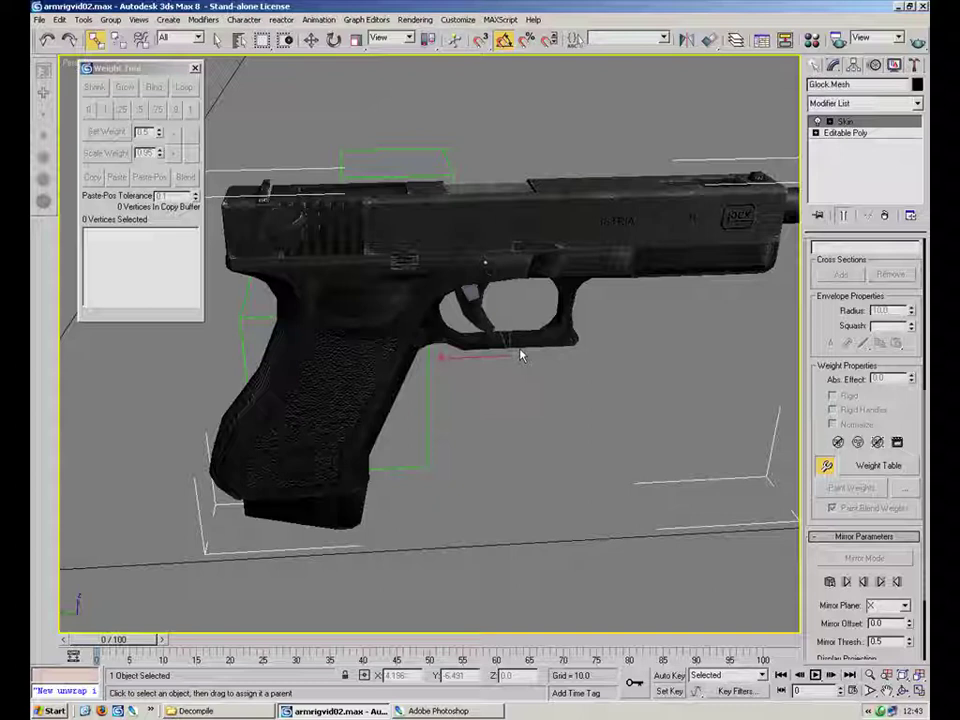
# - Close the Weight Tool and add G.Body.Dummy, G.Clip.Bone, G.Slide.Dummy and G.Trigger.Bone as bones of Glock.Mesh's Skin modifier
pyautogui.scroll(6, 870, 375)
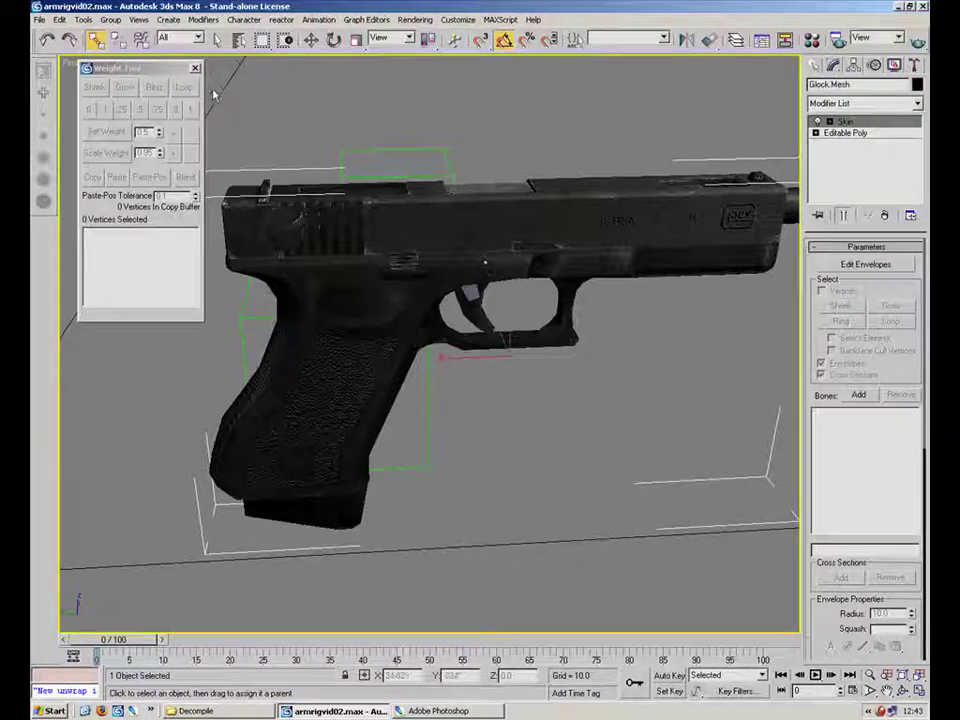
pyautogui.click(195, 68)
pyautogui.click(858, 394)
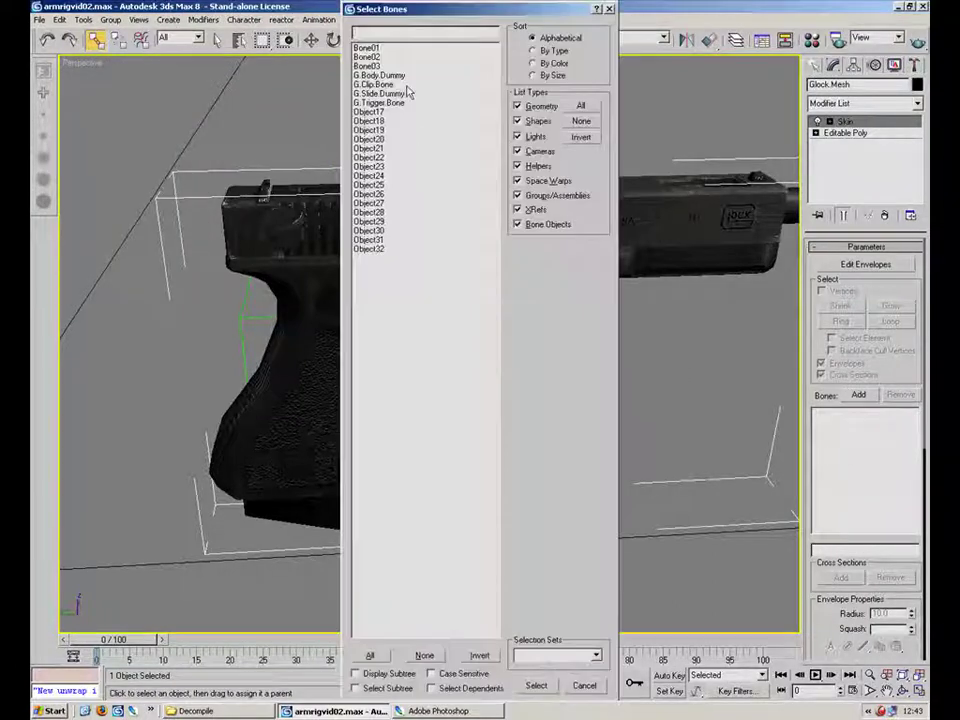
pyautogui.moveTo(447, 12); pyautogui.dragTo(580, 28)
pyautogui.click(520, 119)
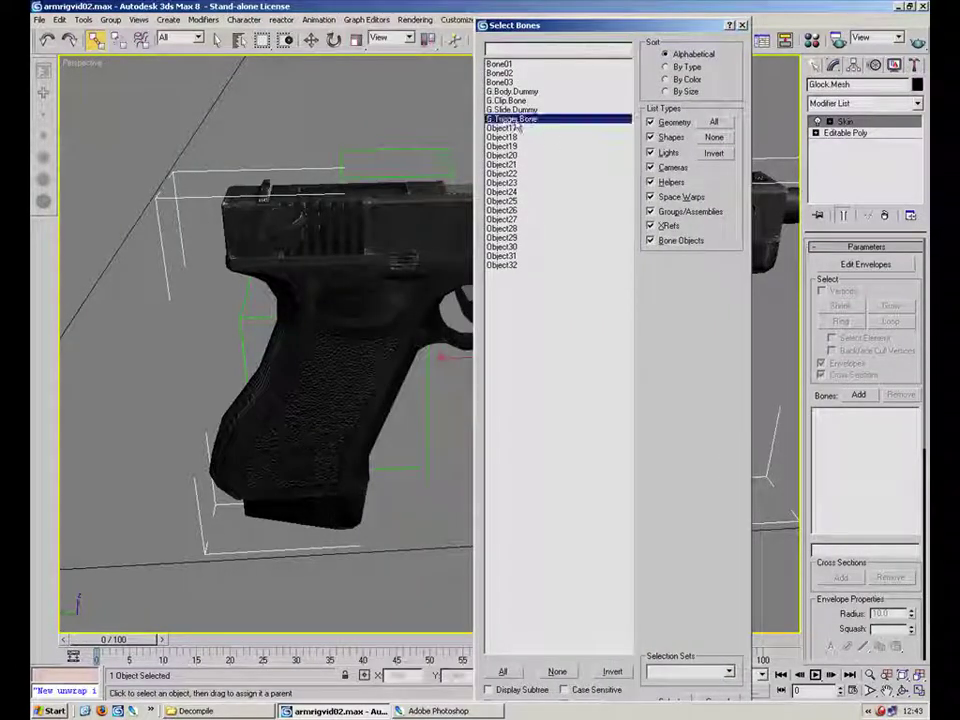
pyautogui.click(530, 110)
pyautogui.click(522, 101)
pyautogui.click(513, 91)
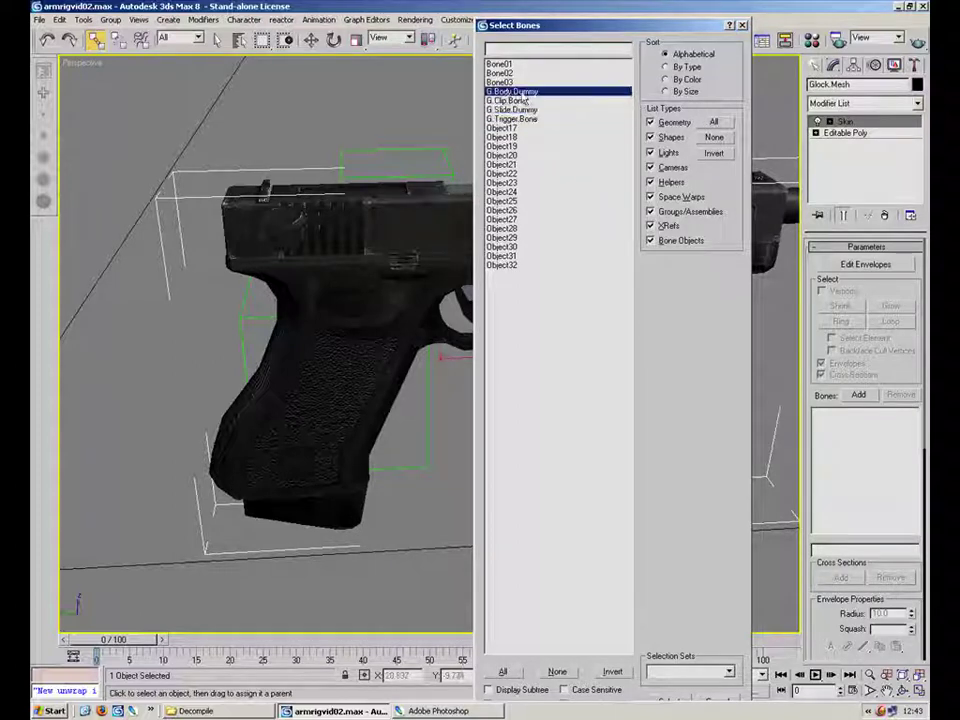
pyautogui.click(521, 119)
pyautogui.click(508, 108)
pyautogui.click(510, 100)
pyautogui.click(516, 84)
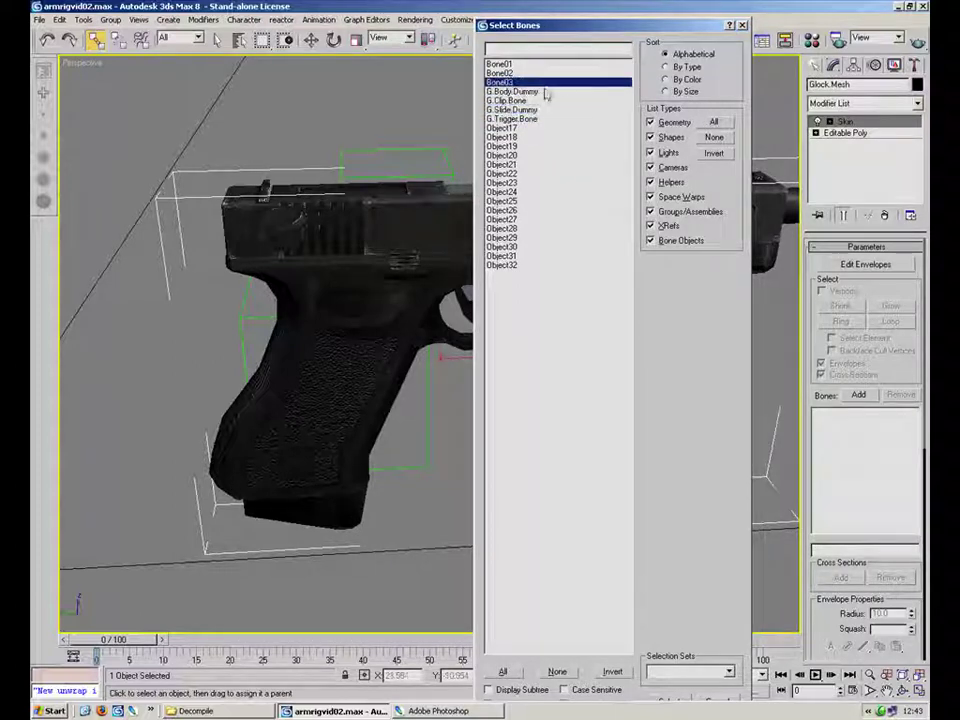
pyautogui.click(513, 92)
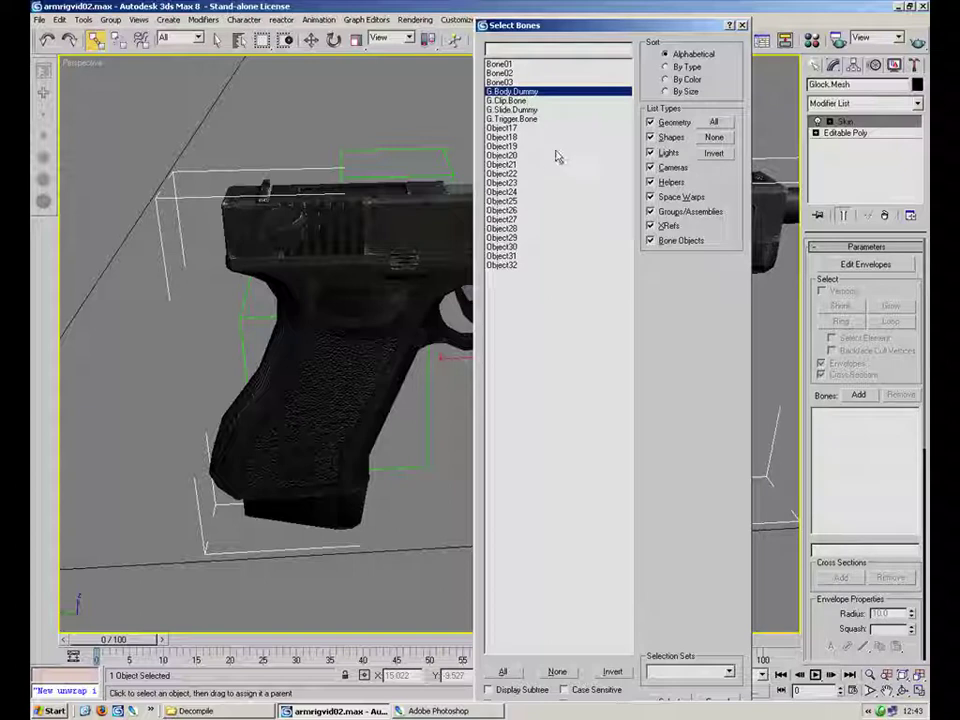
pyautogui.keyDown('shift'); pyautogui.click(512, 119); pyautogui.keyUp('shift')
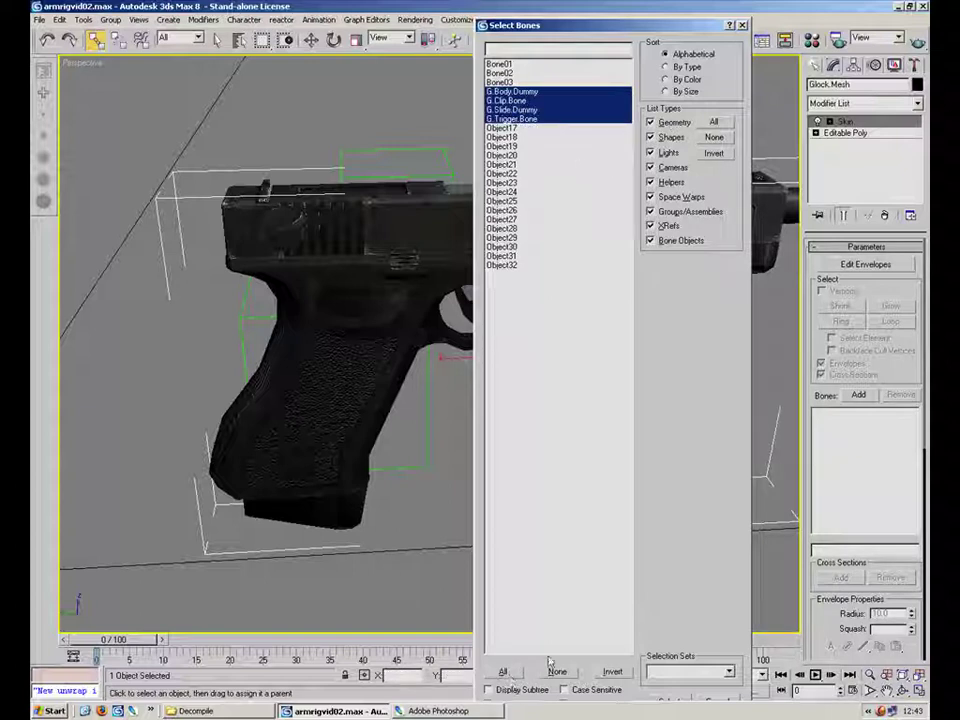
pyautogui.moveTo(480, 28); pyautogui.dragTo(432, 2)
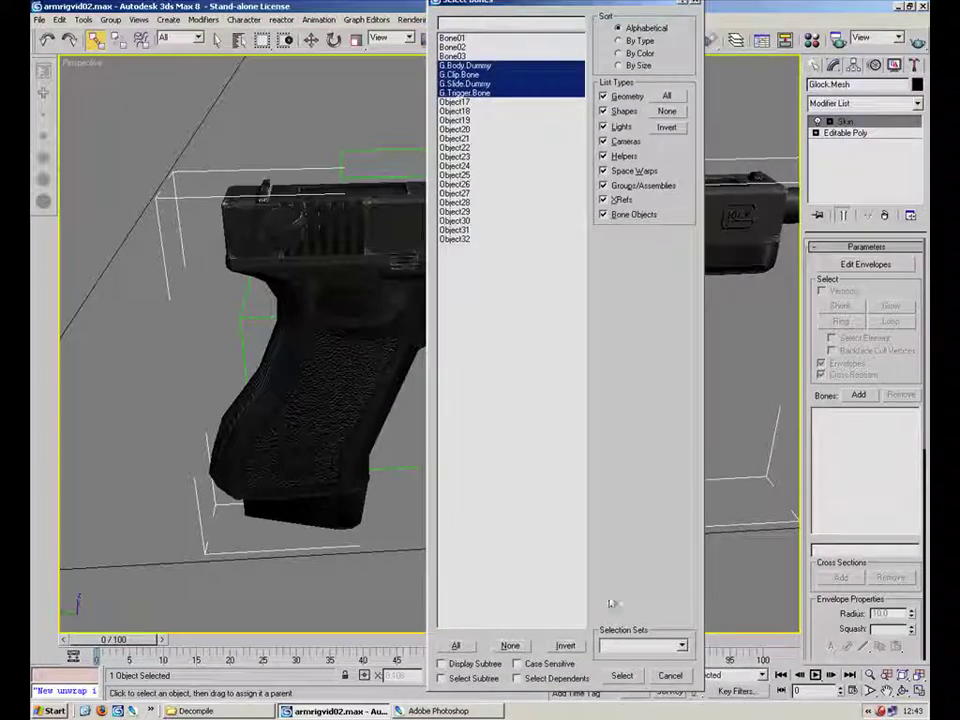
pyautogui.click(622, 676)
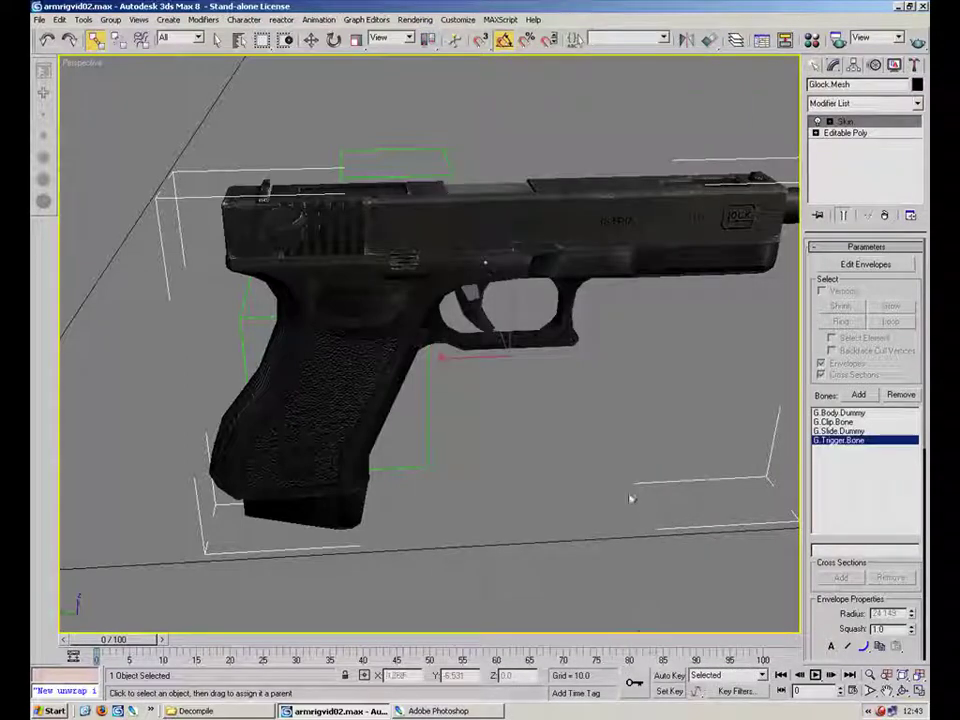
# - Turn on envelope editing in Glock.Mesh's Skin modifier with G.Body.Dummy as the active bone
pyautogui.click(687, 112)
pyautogui.click(637, 242)
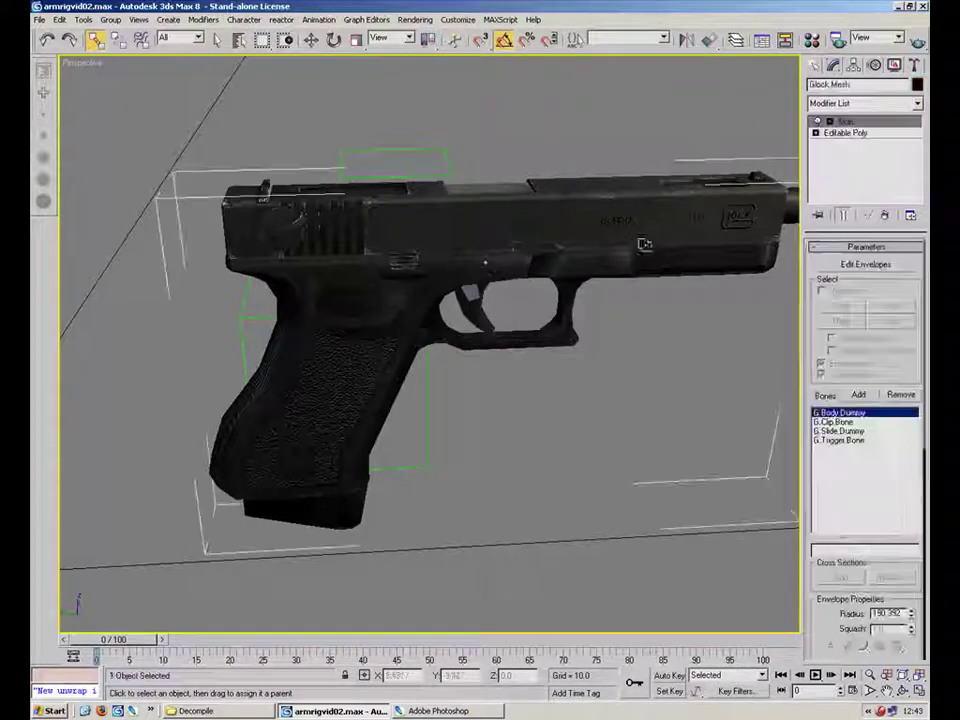
pyautogui.click(829, 121)
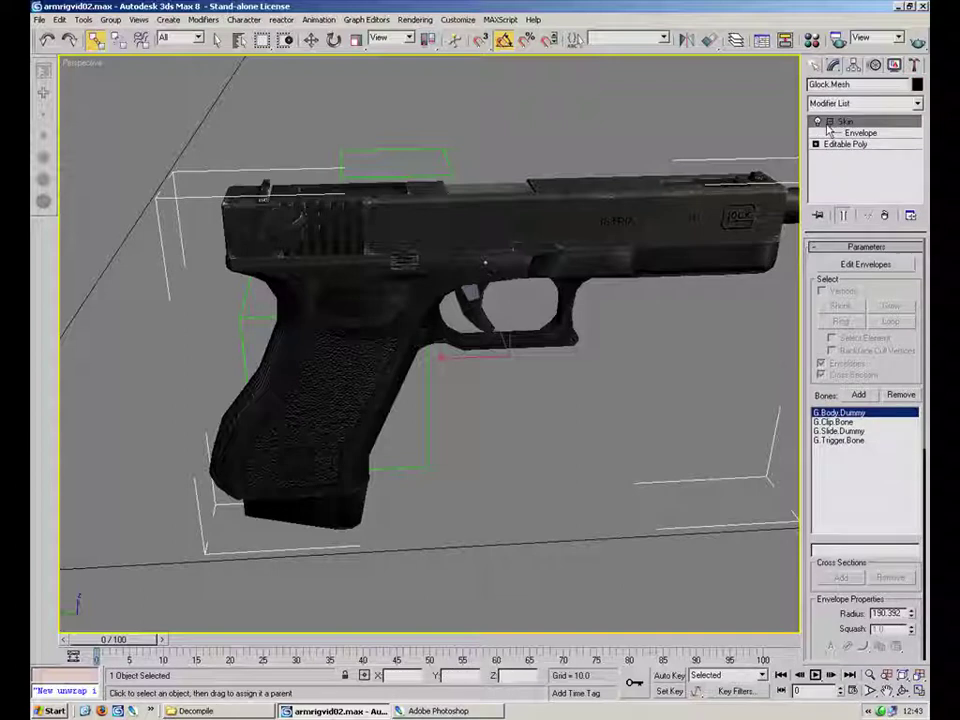
pyautogui.click(867, 264)
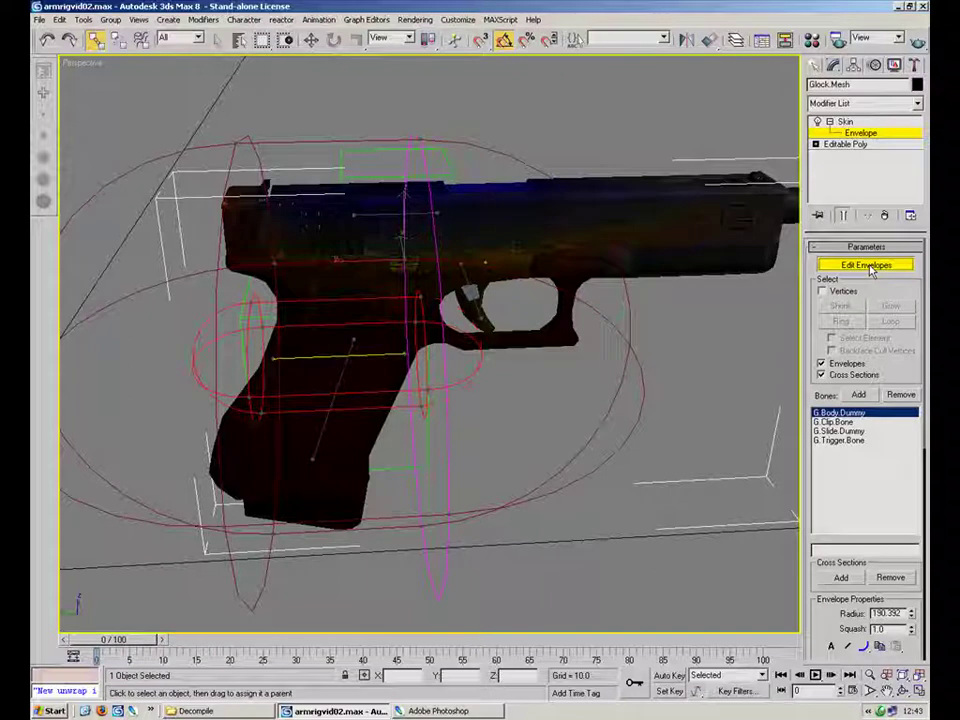
# - Hide all bone envelopes by enabling Show No Envelopes in the Skin modifier's display options
pyautogui.scroll(-10, 906, 376)
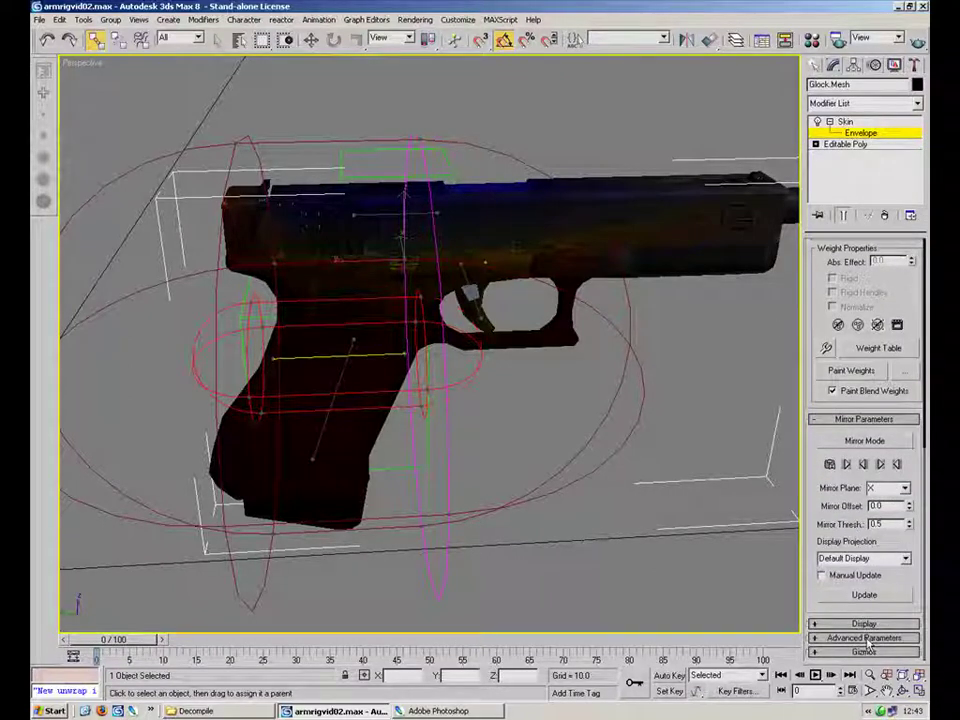
pyautogui.click(866, 638)
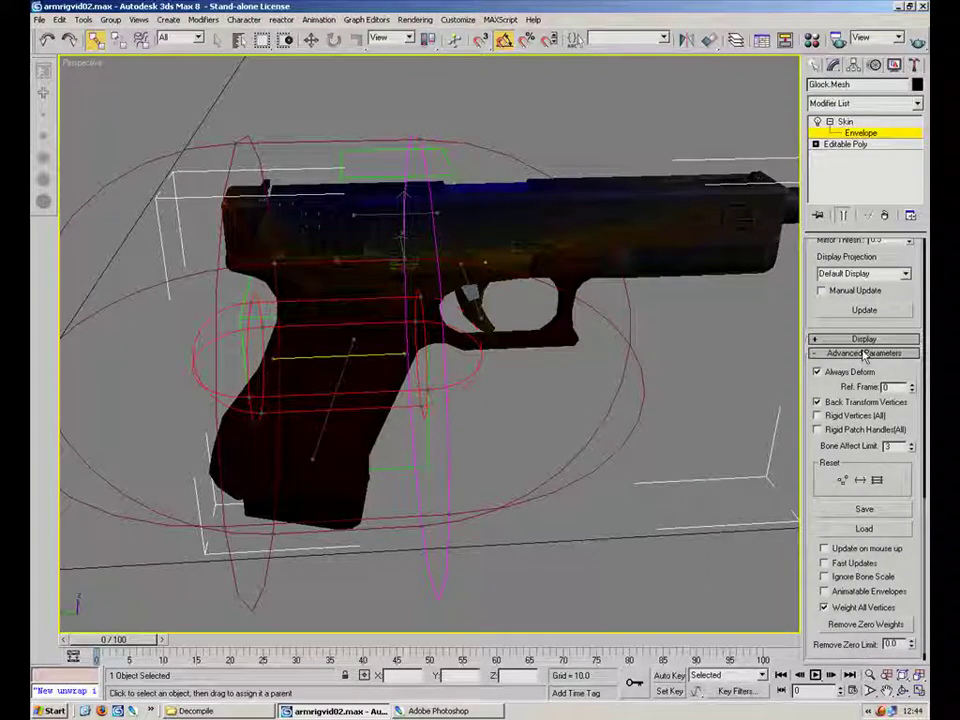
pyautogui.scroll(5, 878, 366)
pyautogui.click(864, 624)
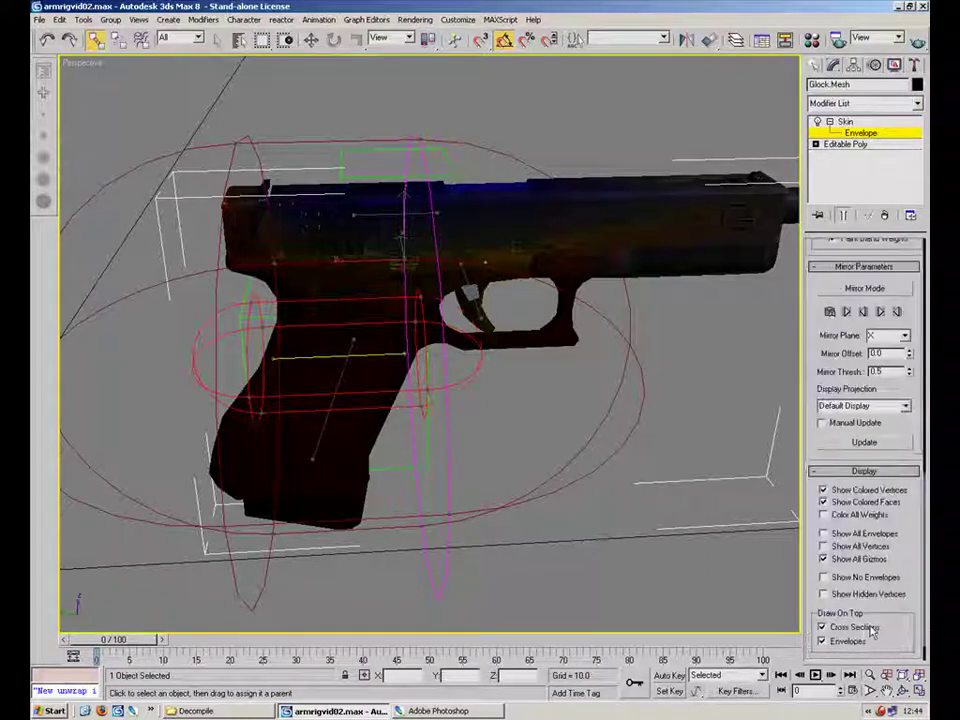
pyautogui.click(846, 566)
pyautogui.click(846, 563)
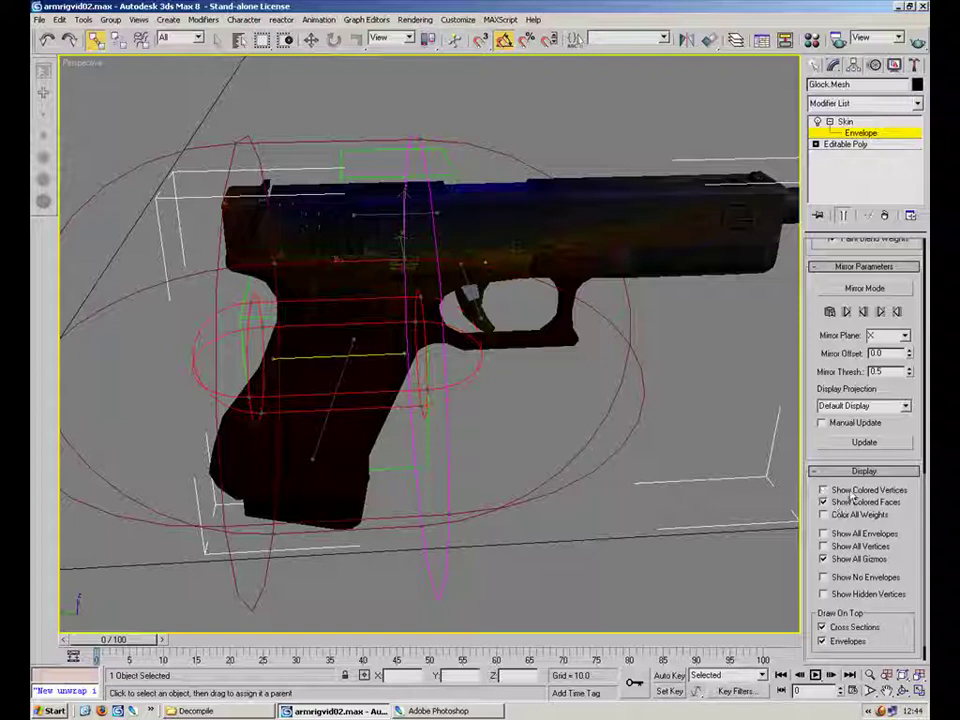
pyautogui.click(846, 577)
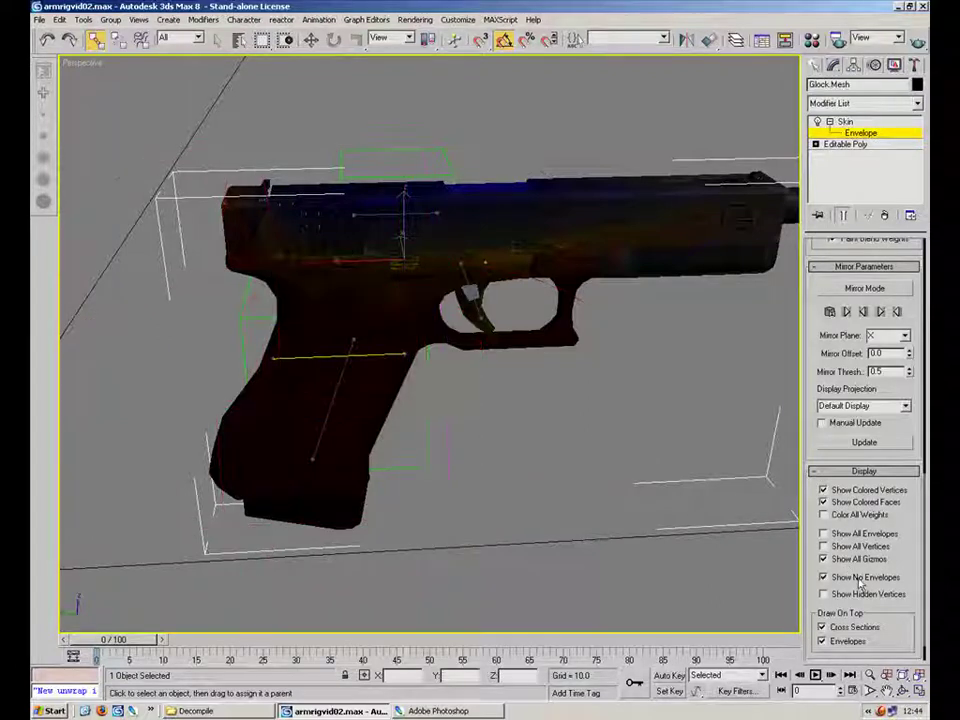
# - Replace the pistol's textured material with the plain 02 - Default material and minimize the Material Editor
pyautogui.keyDown('alt'); pyautogui.moveTo(575, 396); pyautogui.dragTo(550, 410, button='middle'); pyautogui.keyUp('alt')
pyautogui.scroll(3, 521, 272)
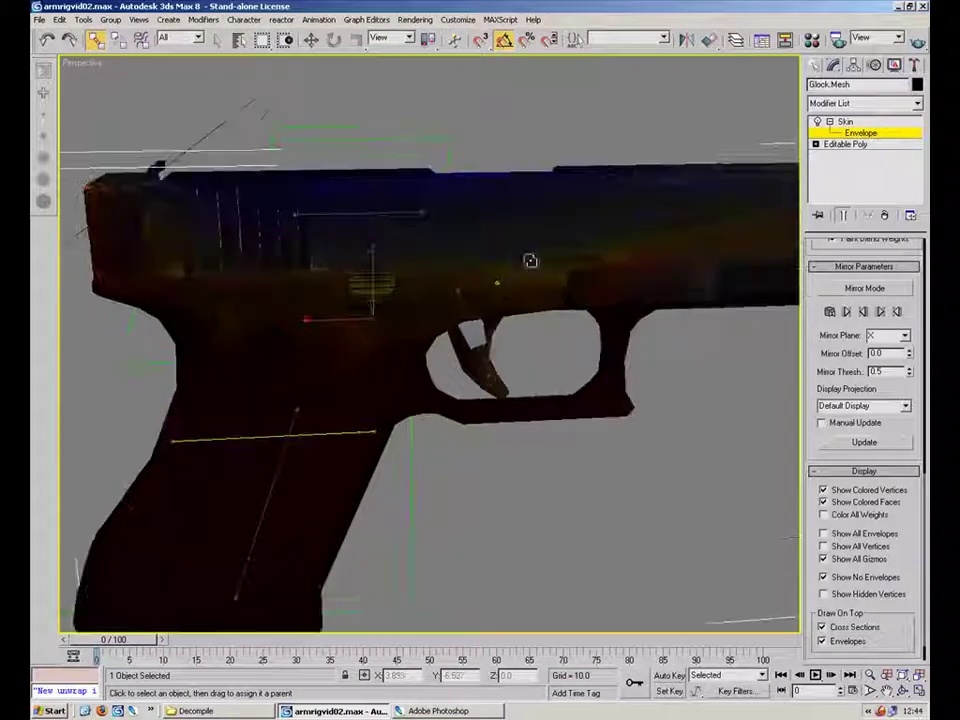
pyautogui.press('m')
pyautogui.click(120, 88)
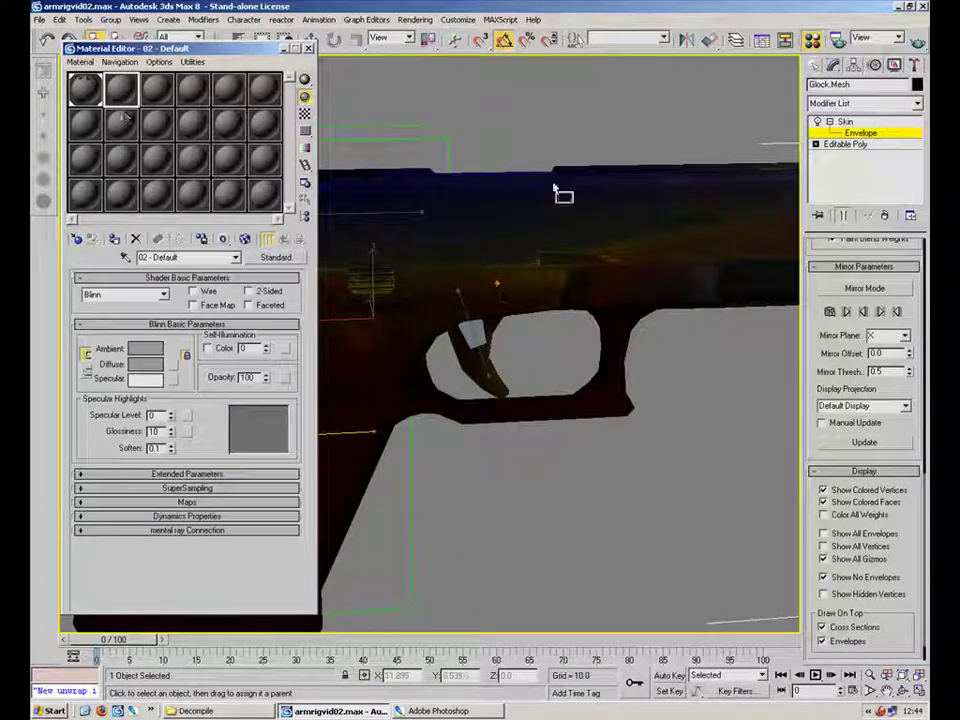
pyautogui.click(285, 48)
pyautogui.moveTo(443, 367); pyautogui.dragTo(502, 326, button='middle')
pyautogui.scroll(1, 461, 456)
pyautogui.scroll(1, 498, 484)
pyautogui.scroll(-2, 480, 472)
pyautogui.scroll(-2, 488, 469)
# - Reselect Glock.Mesh and return to the Envelope level of its Skin modifier
pyautogui.click(540, 474)
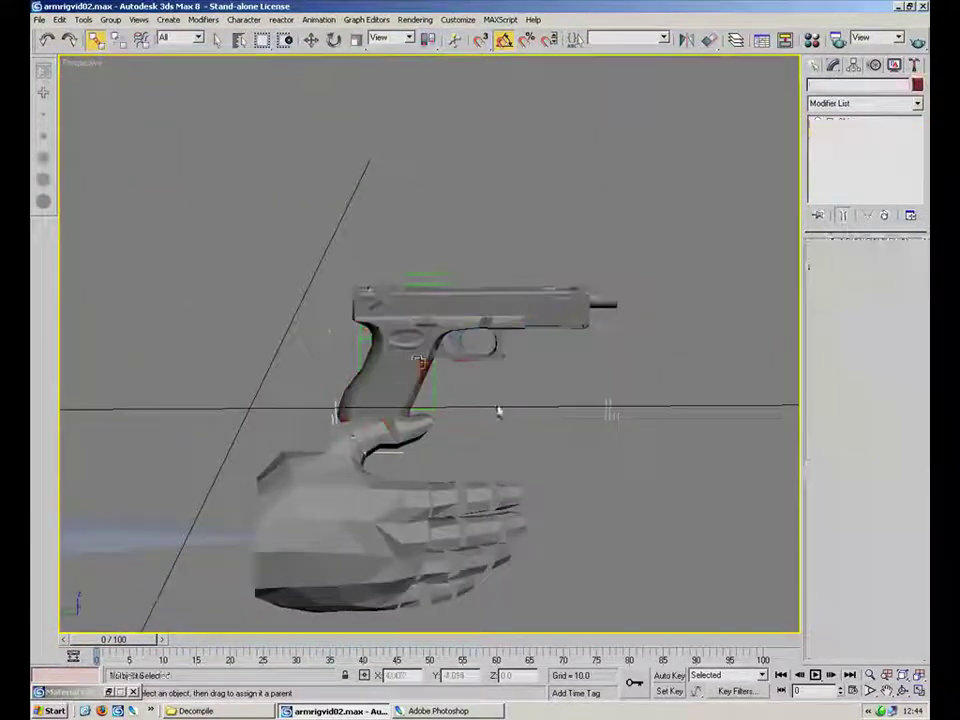
pyautogui.click(420, 360)
pyautogui.hotkey('ctrl', 'b')
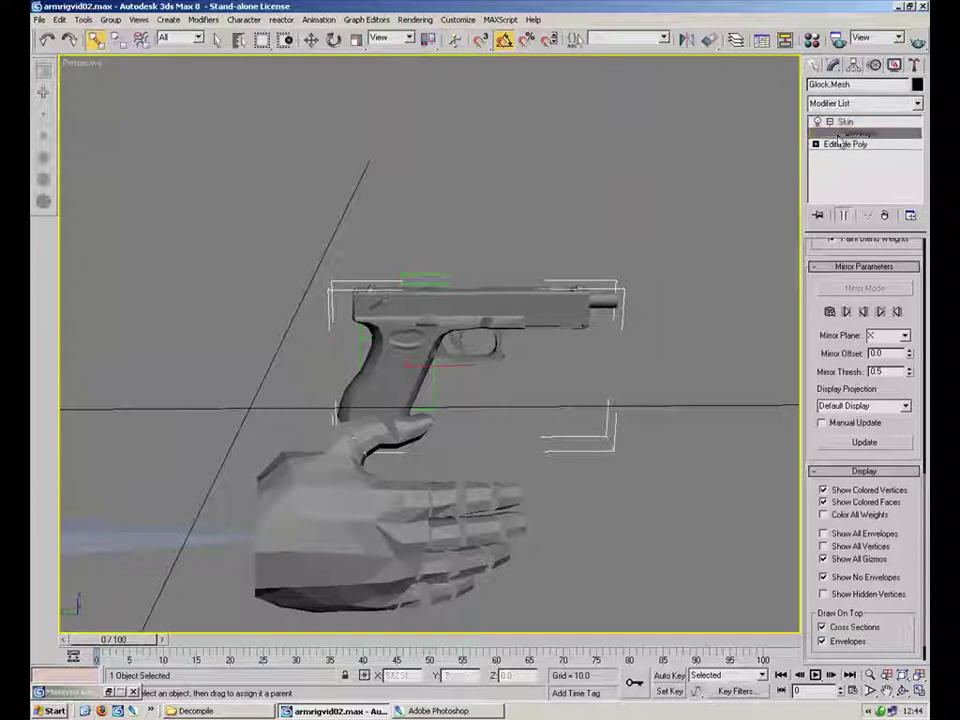
pyautogui.scroll(5, 433, 357)
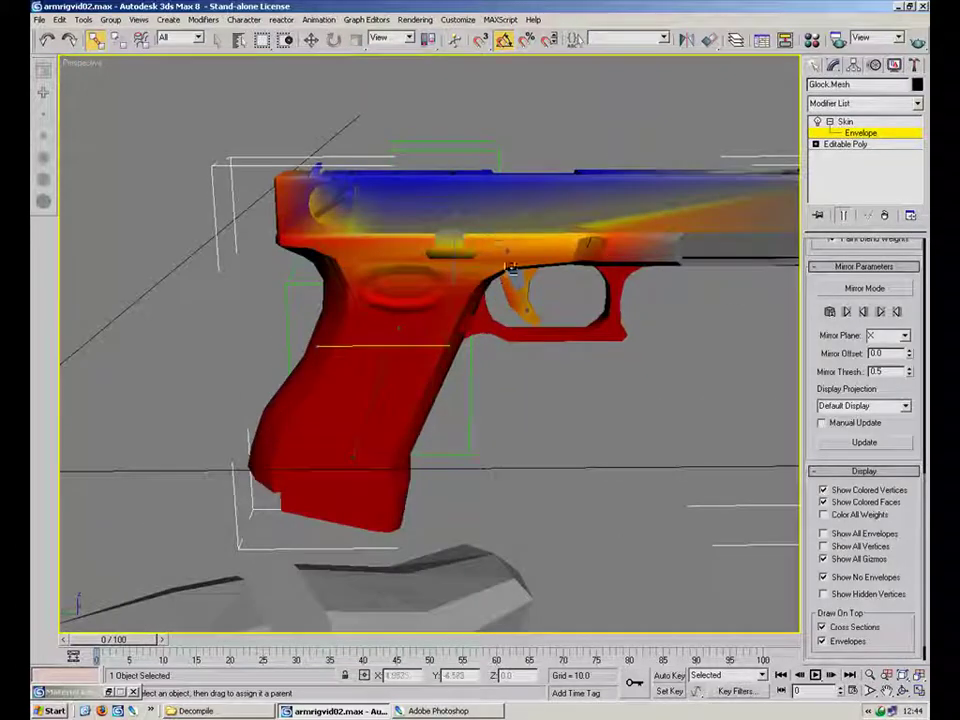
# - Examine the weight colours on the pistol for the trigger bone, the slide dummy and the body dummy
pyautogui.click(311, 39)
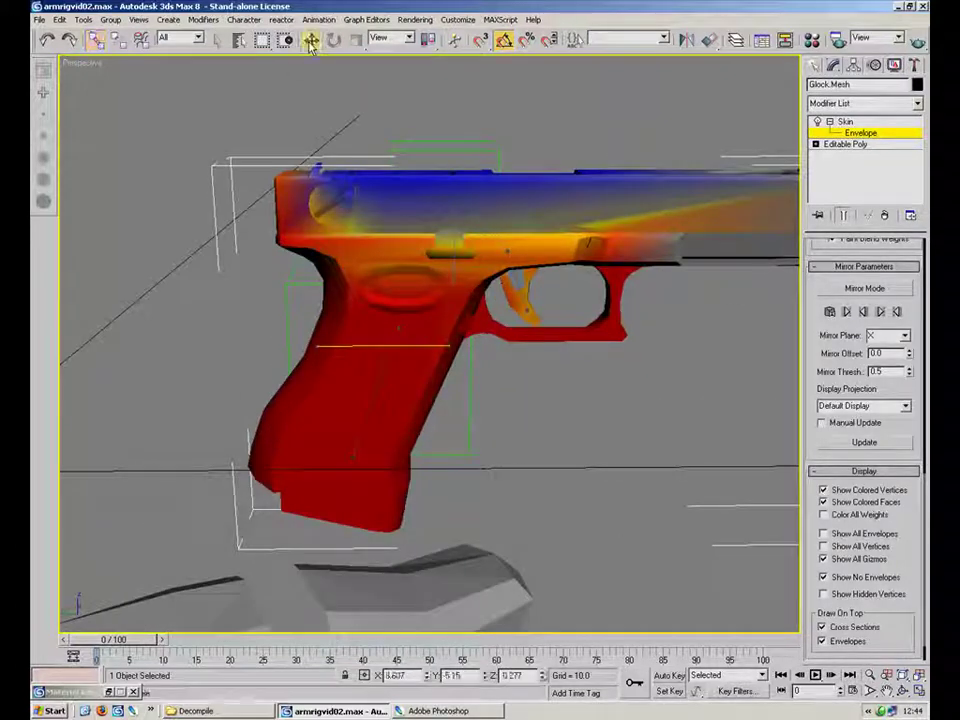
pyautogui.click(505, 251)
pyautogui.moveTo(521, 294); pyautogui.dragTo(421, 333, button='middle')
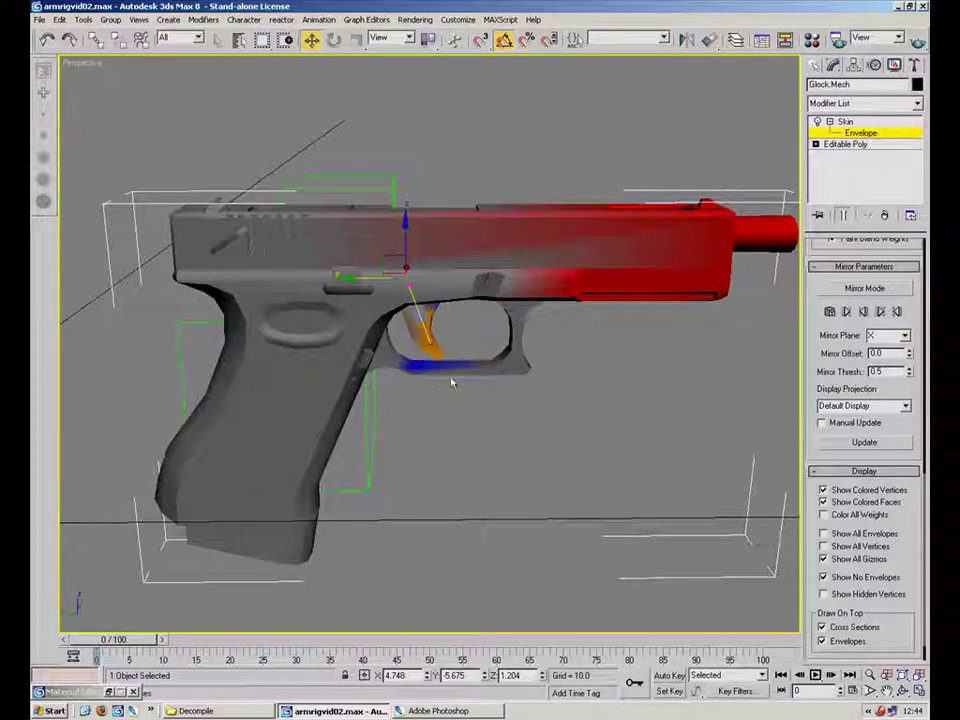
pyautogui.click(349, 231)
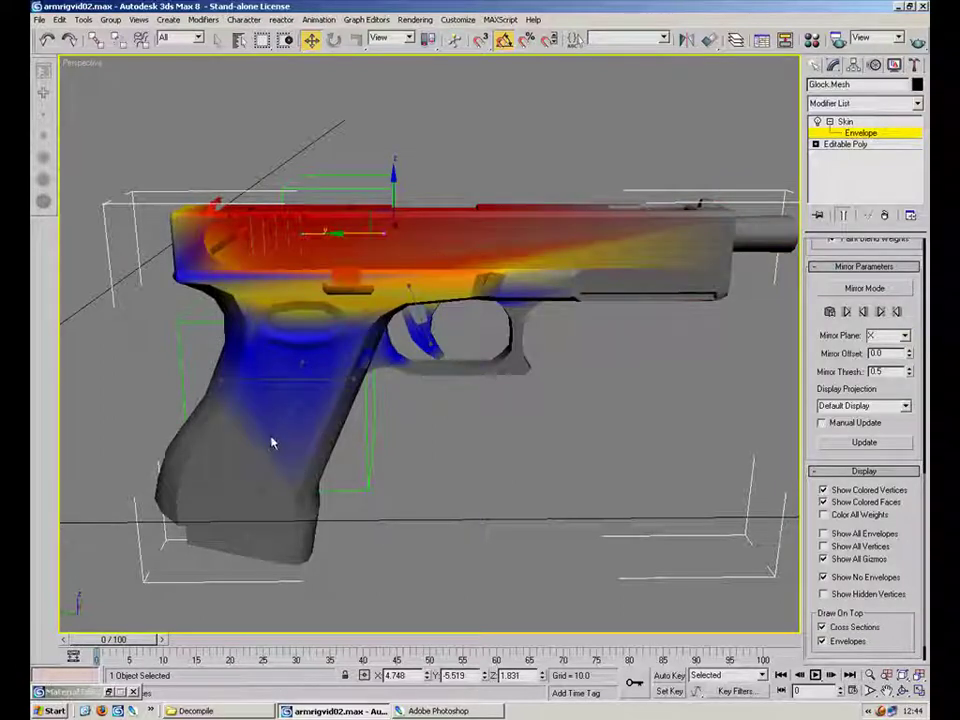
pyautogui.click(318, 425)
pyautogui.click(341, 385)
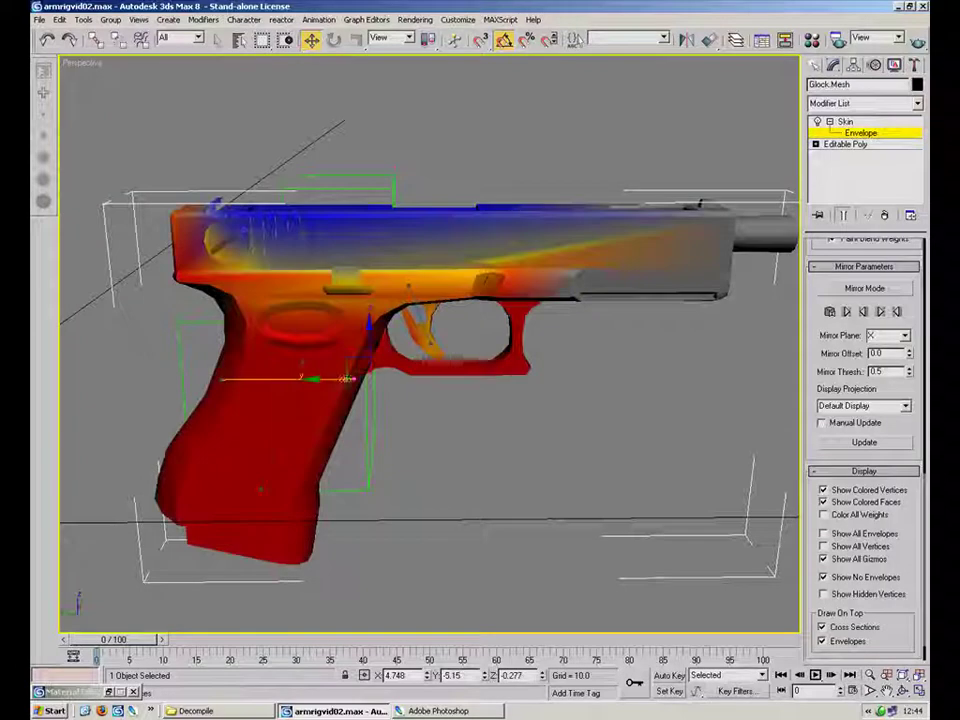
# - Enable vertex selection for the Skin modifier and display the pistol with edged faces
pyautogui.moveTo(817, 335); pyautogui.dragTo(813, 537)
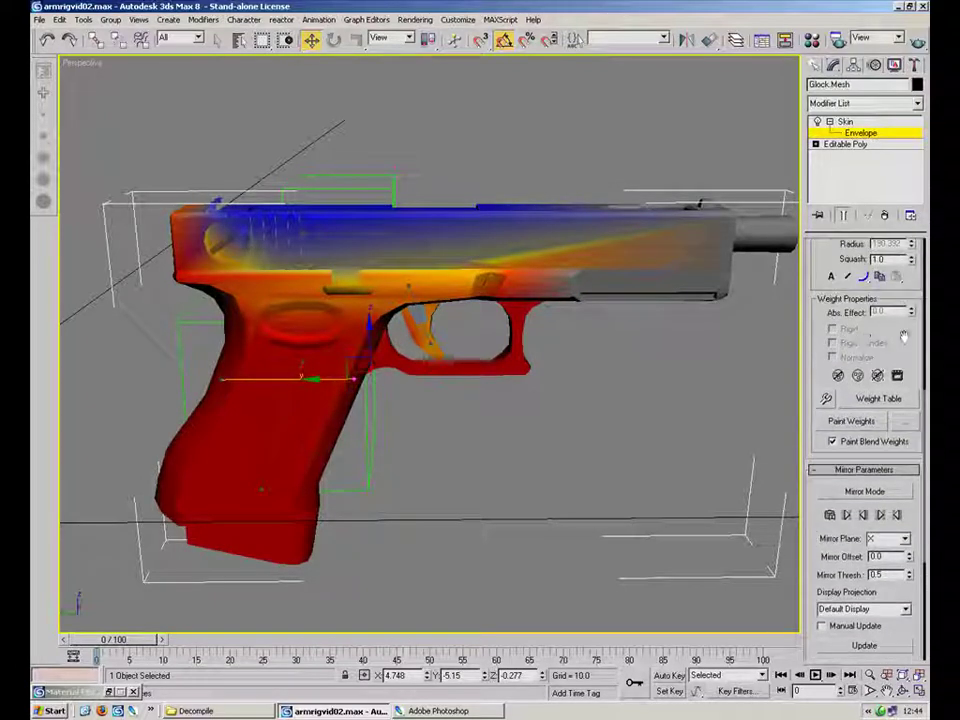
pyautogui.scroll(8, 812, 538)
pyautogui.scroll(2, 843, 358)
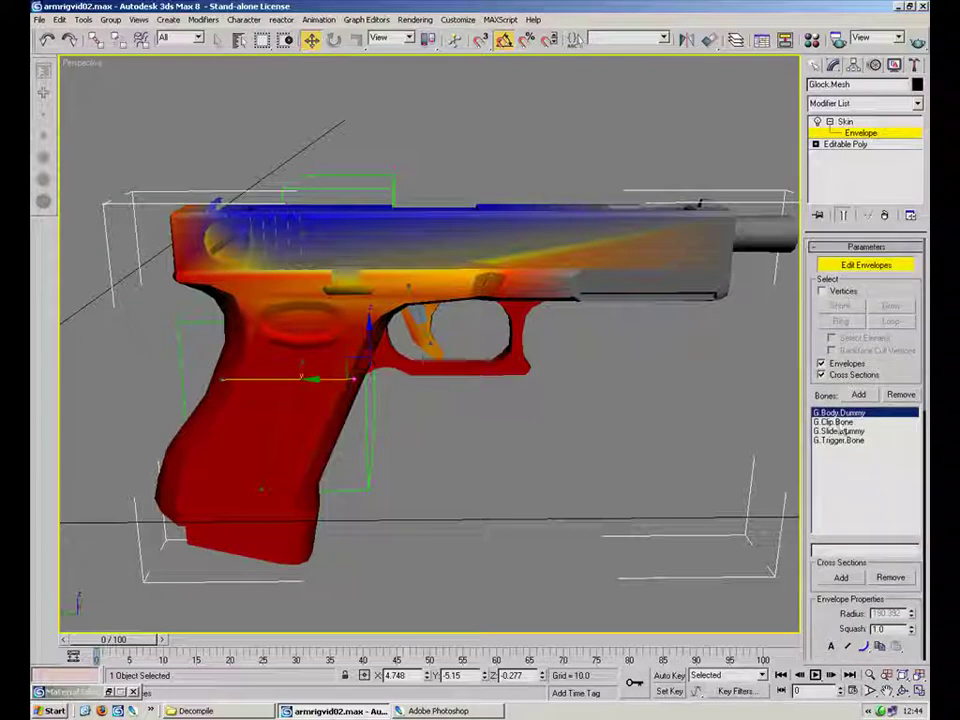
pyautogui.click(823, 291)
pyautogui.press('F4')
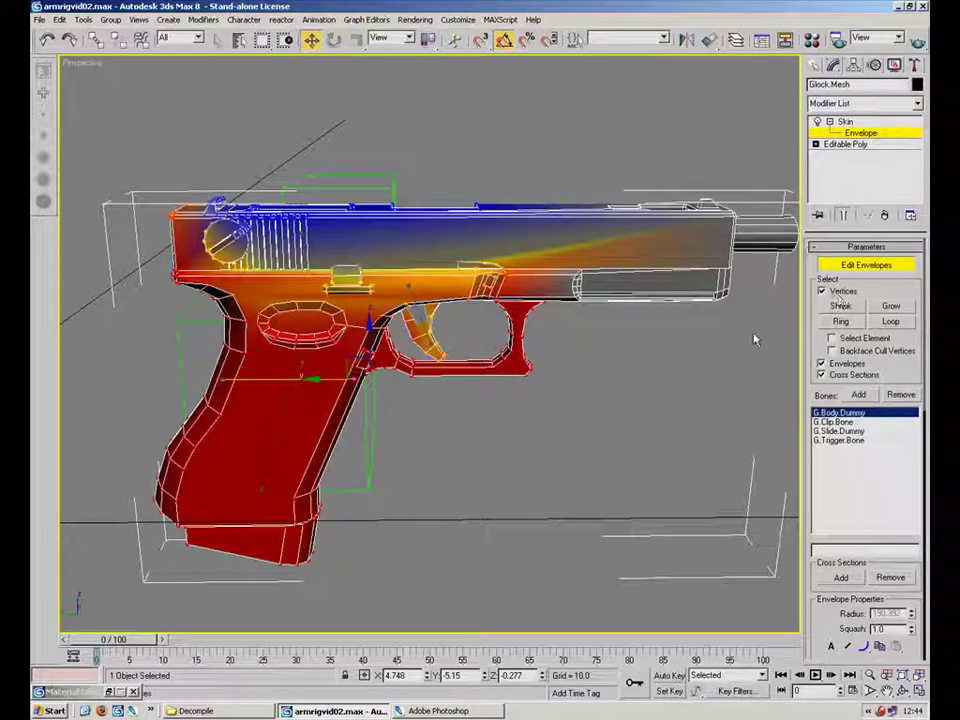
# - Select all vertices of the pistol and set their G.Body.Dummy weight to 1 with the Weight Tool
pyautogui.keyDown('alt'); pyautogui.moveTo(664, 379); pyautogui.dragTo(614, 280, button='middle'); pyautogui.keyUp('alt')
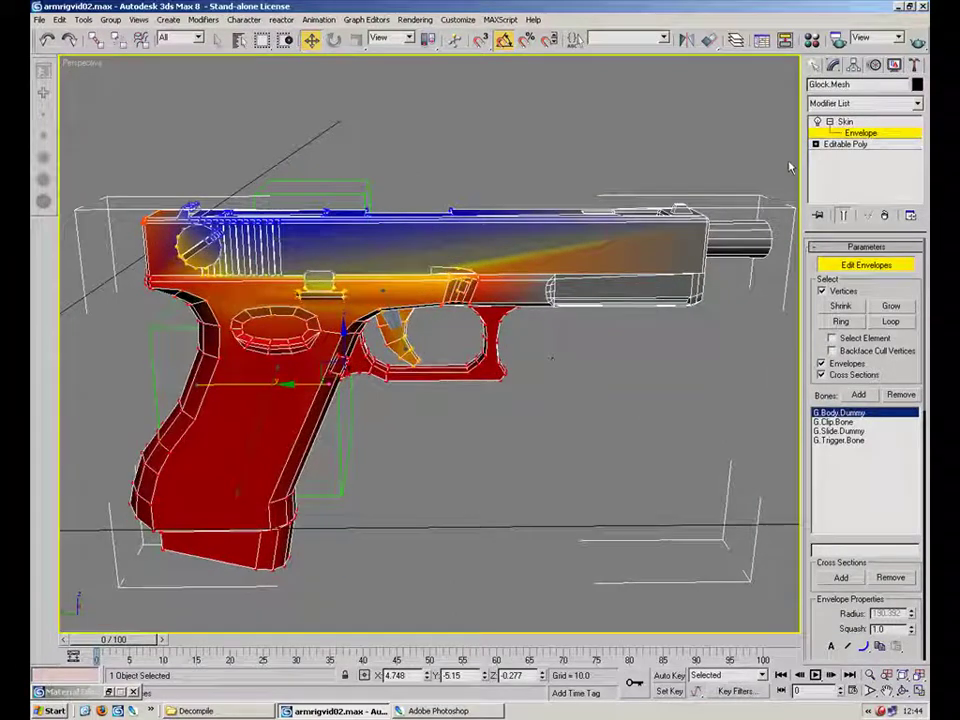
pyautogui.moveTo(788, 155); pyautogui.dragTo(99, 597)
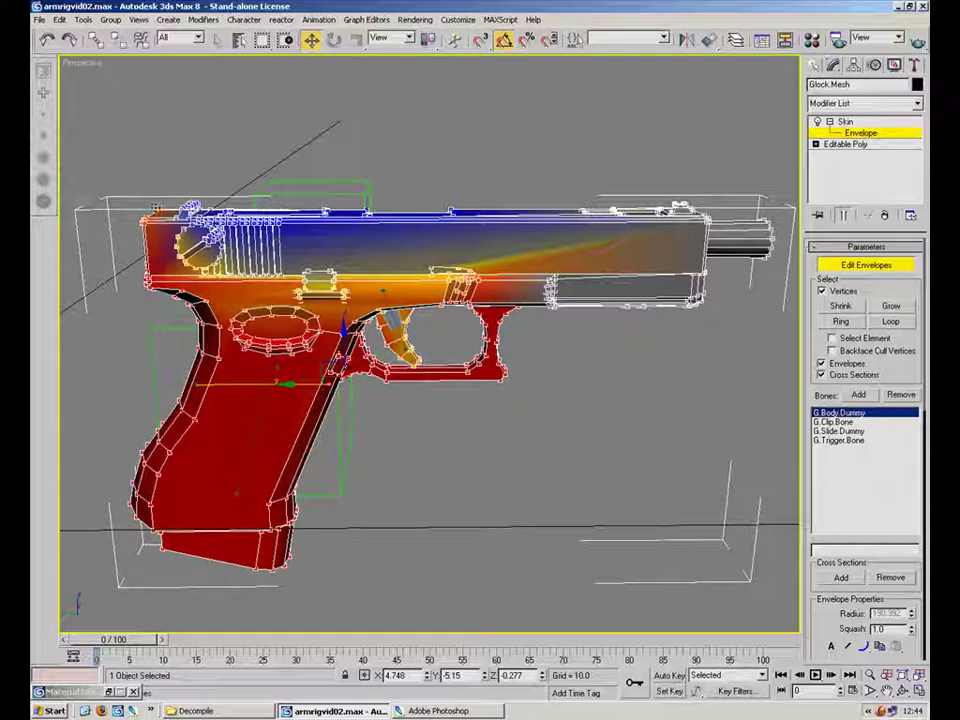
pyautogui.scroll(-5, 845, 560)
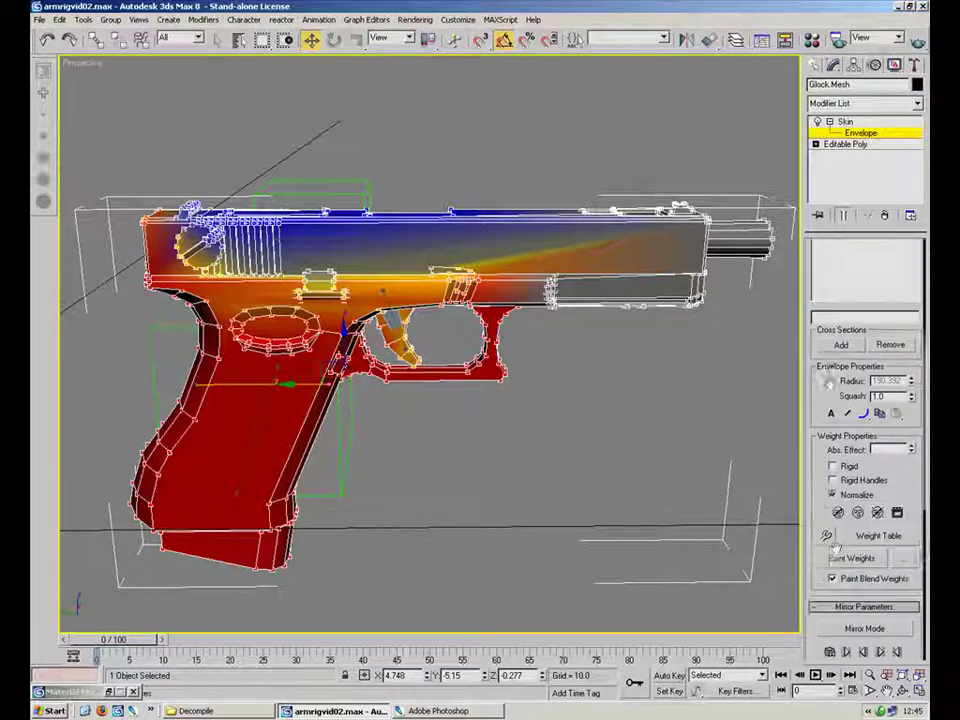
pyautogui.click(827, 497)
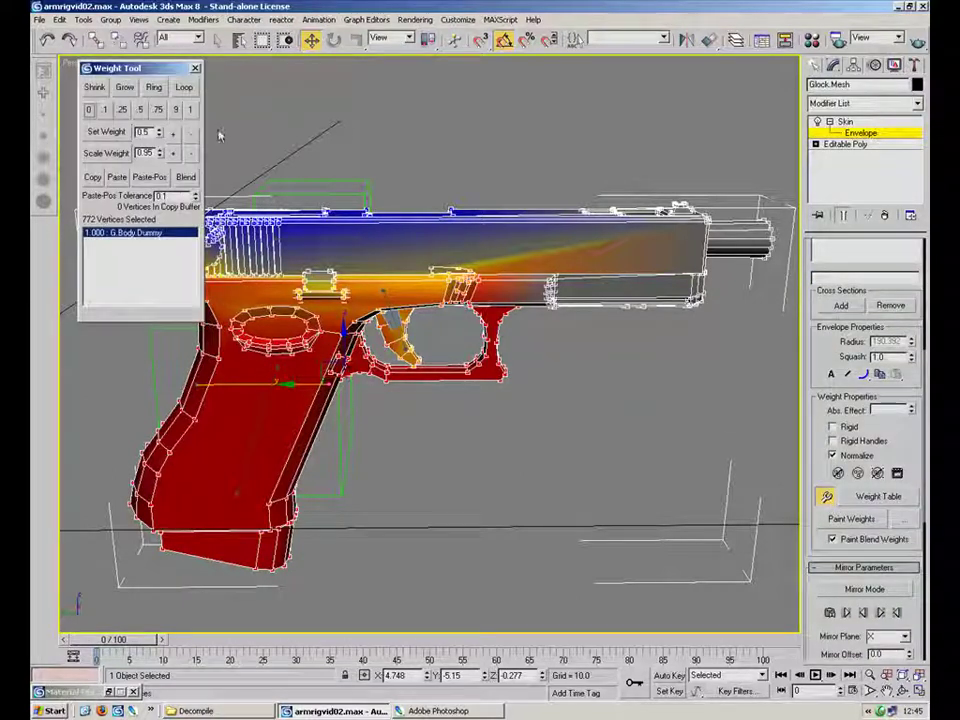
pyautogui.moveTo(157, 76); pyautogui.dragTo(741, 388)
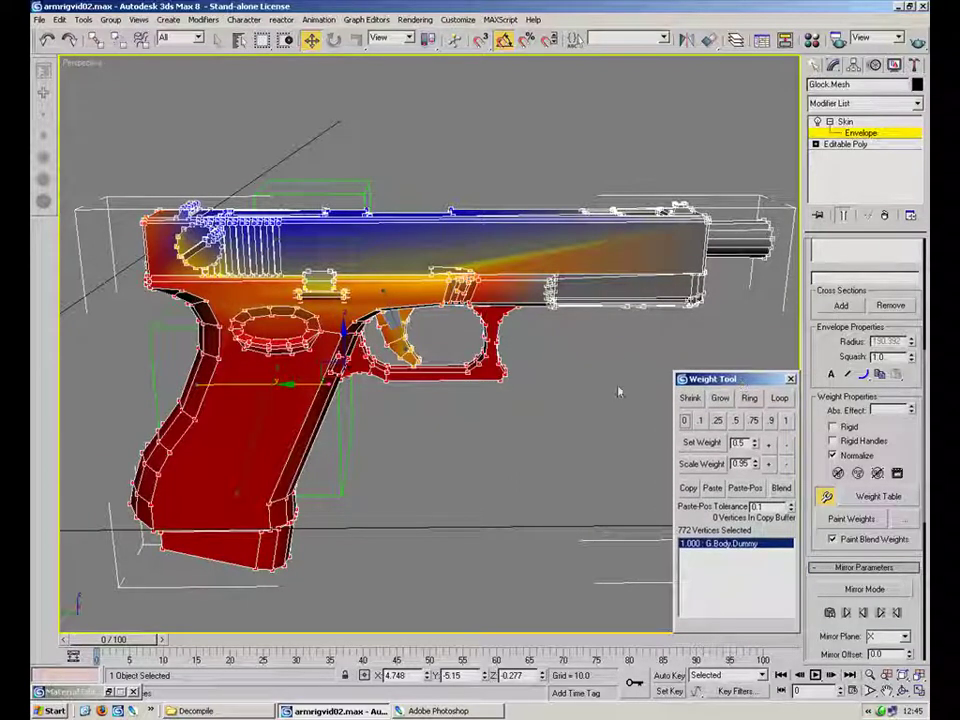
pyautogui.moveTo(536, 376)
pyautogui.keyDown('alt'); pyautogui.mouseDown(button='middle')
pyautogui.moveTo(611, 354)
pyautogui.moveTo(594, 393)
pyautogui.moveTo(516, 386)
pyautogui.moveTo(534, 347)
pyautogui.moveTo(563, 336)
pyautogui.moveTo(545, 356)
pyautogui.mouseUp(button='middle'); pyautogui.keyUp('alt')
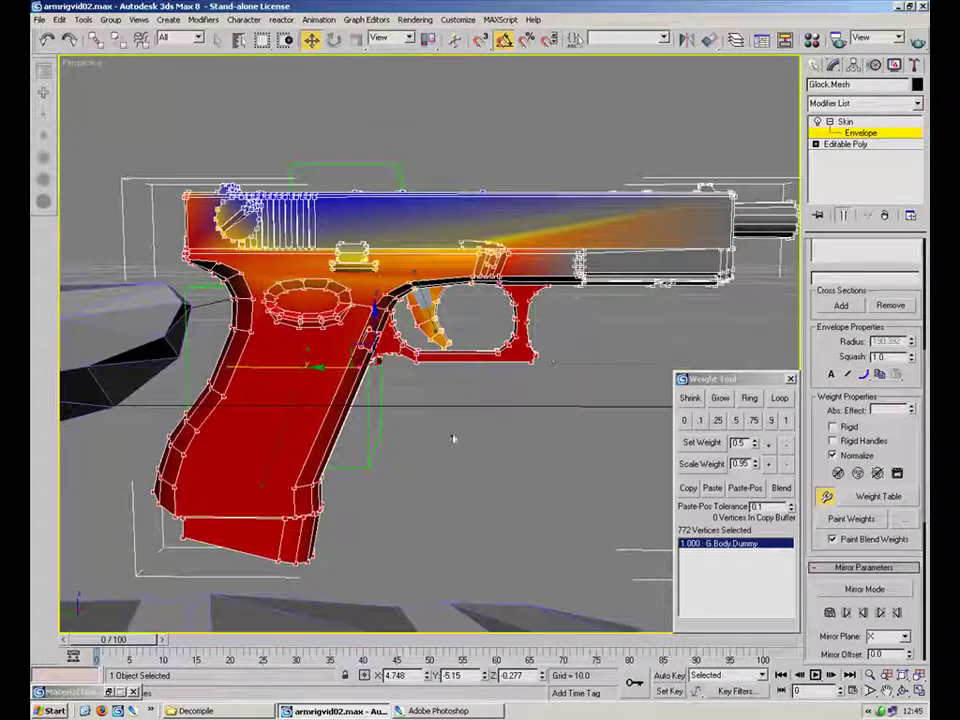
pyautogui.click(786, 423)
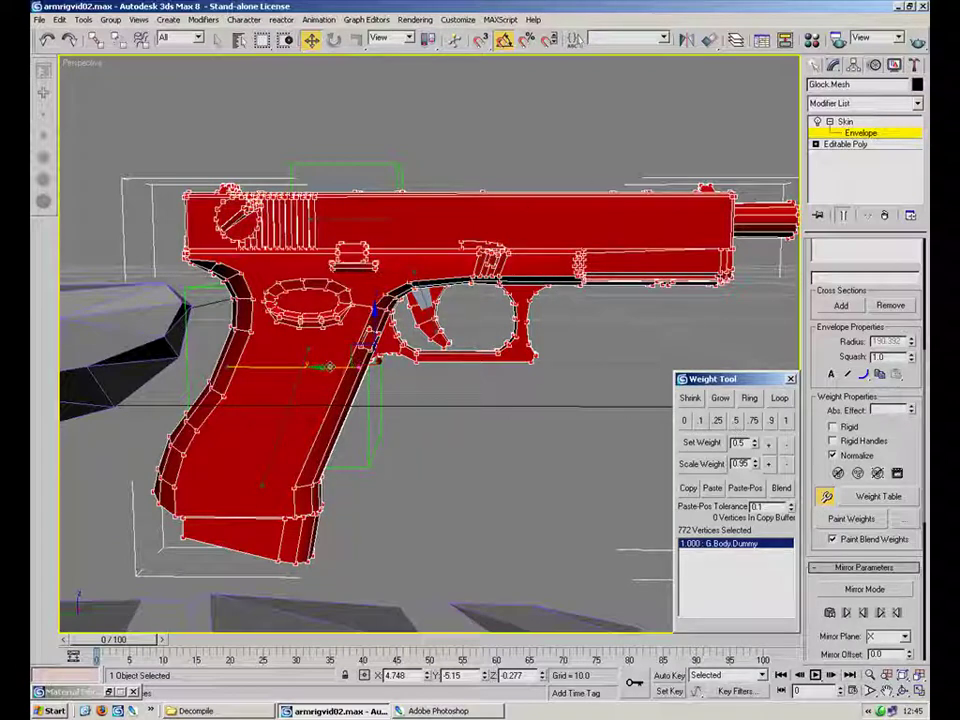
pyautogui.moveTo(456, 311)
pyautogui.keyDown('alt'); pyautogui.mouseDown(button='middle')
pyautogui.moveTo(463, 328)
pyautogui.moveTo(468, 320)
pyautogui.mouseUp(button='middle'); pyautogui.keyUp('alt')
pyautogui.moveTo(751, 379); pyautogui.dragTo(738, 368)
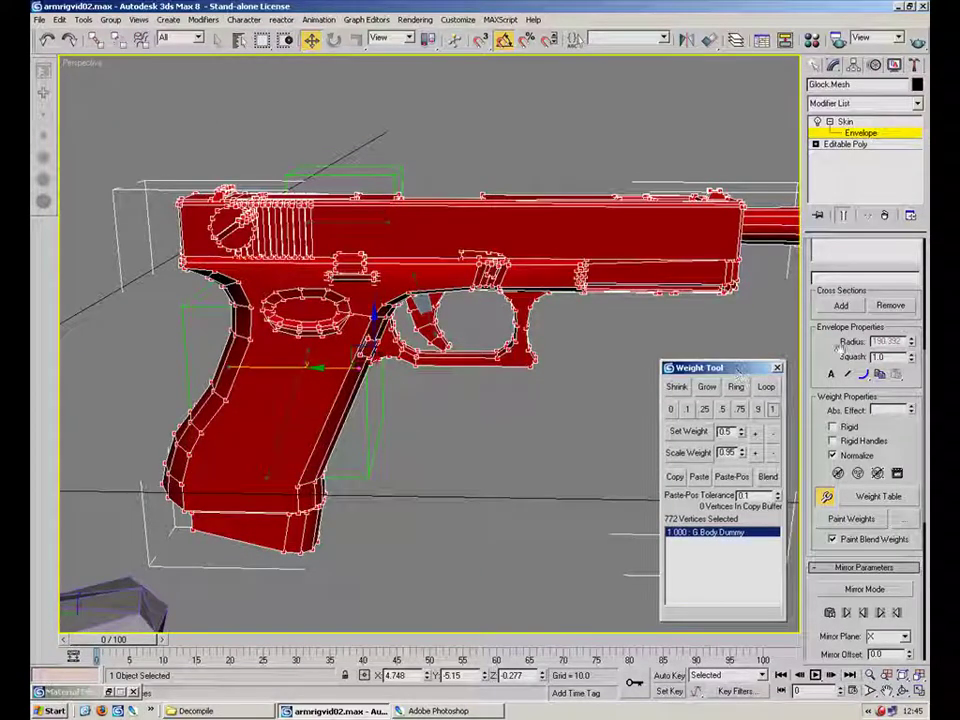
# - Enable element selection, select the trigger's vertices and give them a weight of 1 for G.Trigger.Bone
pyautogui.scroll(6, 880, 420)
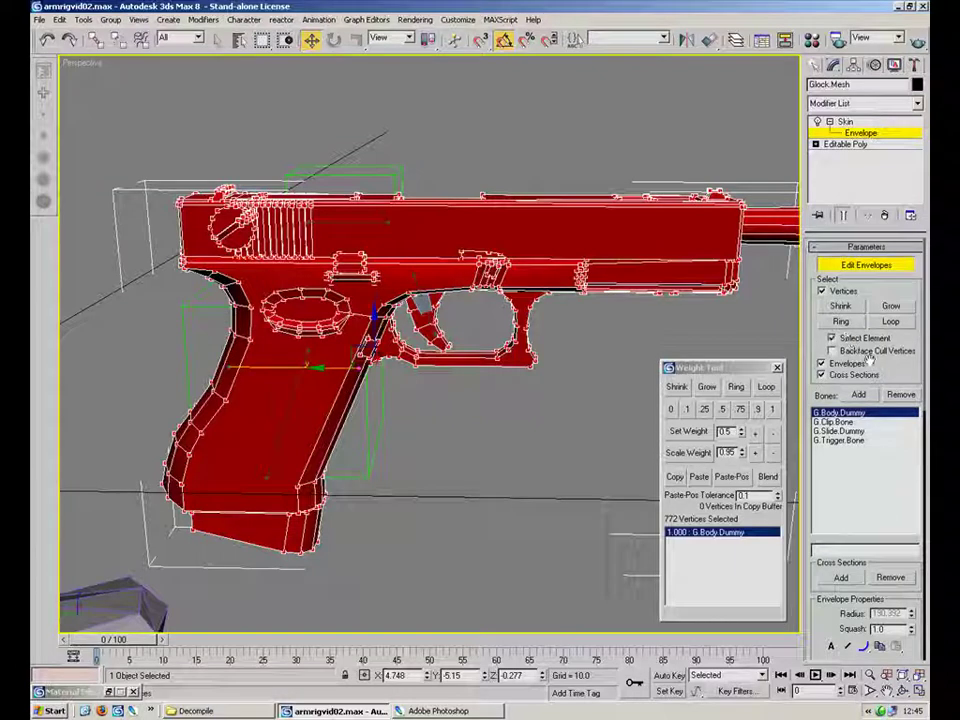
pyautogui.click(506, 386)
pyautogui.scroll(5, 476, 324)
pyautogui.moveTo(484, 317); pyautogui.dragTo(440, 332)
pyautogui.click(524, 285)
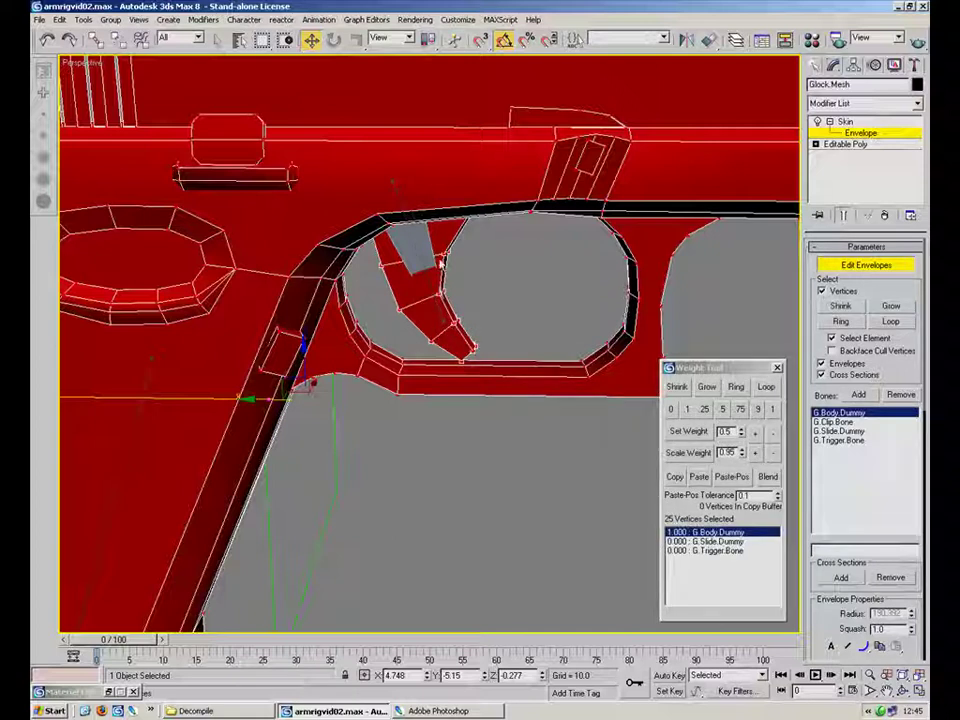
pyautogui.click(428, 277)
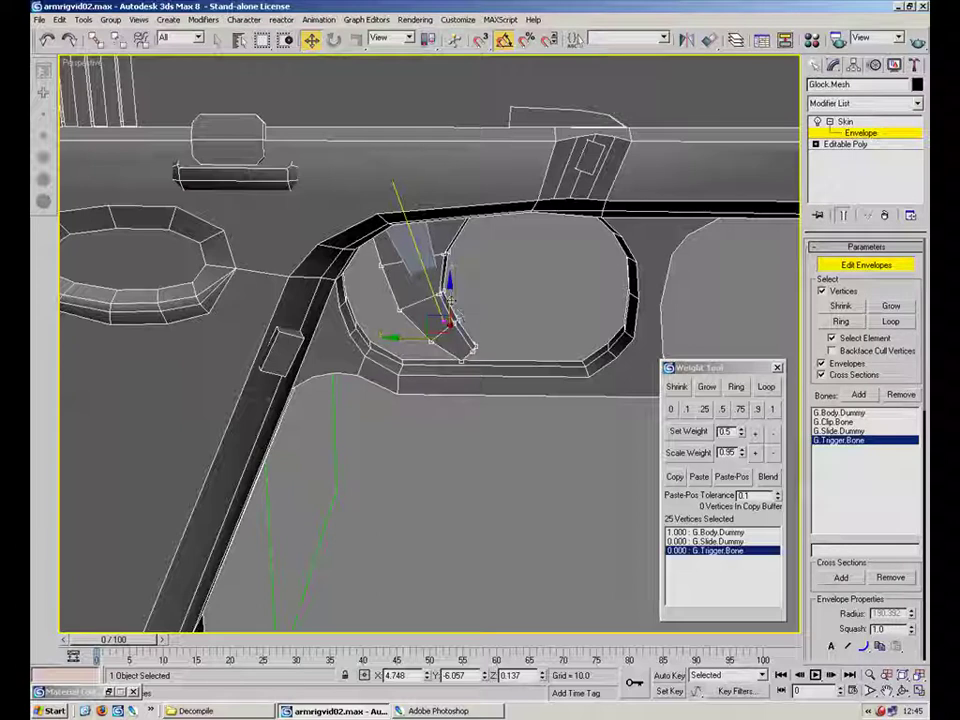
pyautogui.click(772, 409)
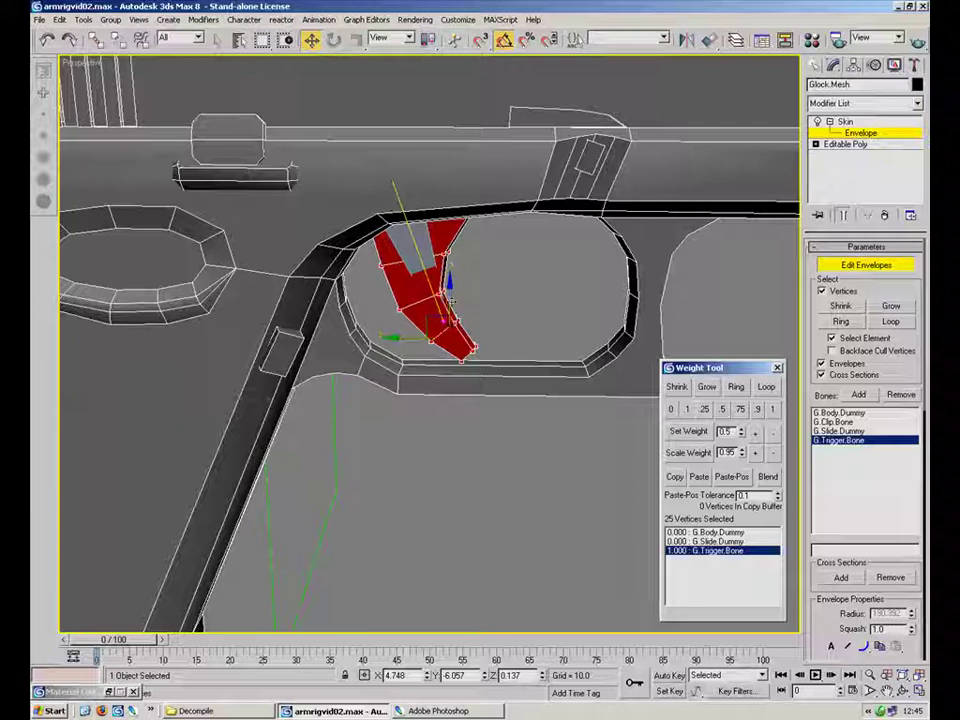
# - Select the vertices of the pistol's slide element together with the front sight
pyautogui.scroll(-5, 382, 208)
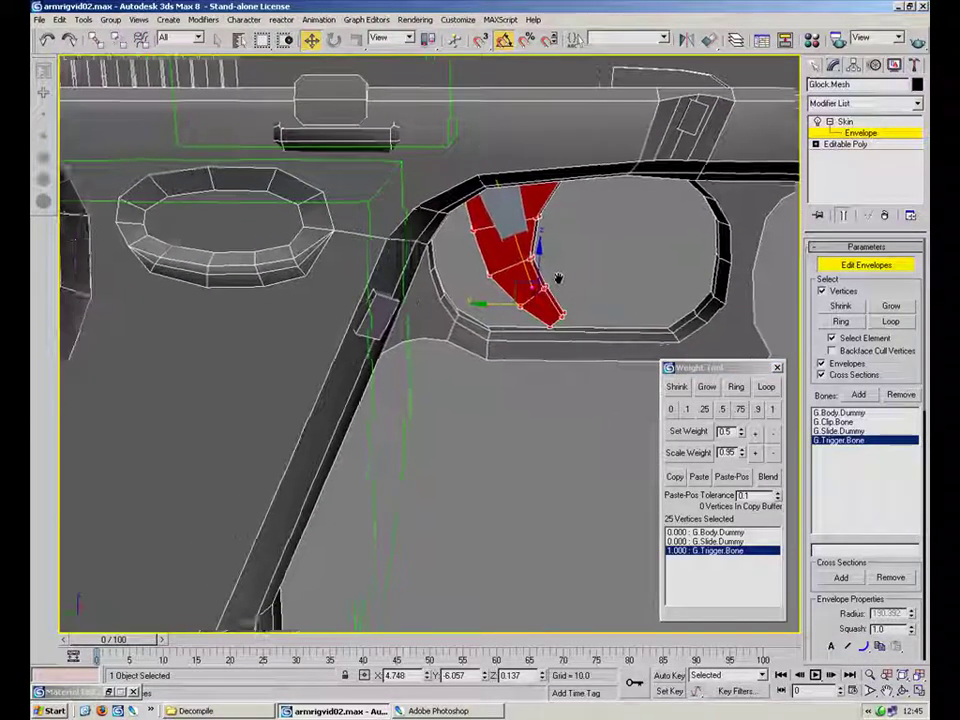
pyautogui.moveTo(436, 415); pyautogui.dragTo(405, 510, button='middle')
pyautogui.click(616, 208)
pyautogui.keyDown('alt'); pyautogui.moveTo(668, 212); pyautogui.dragTo(720, 258, button='middle'); pyautogui.keyUp('alt')
pyautogui.click(760, 277)
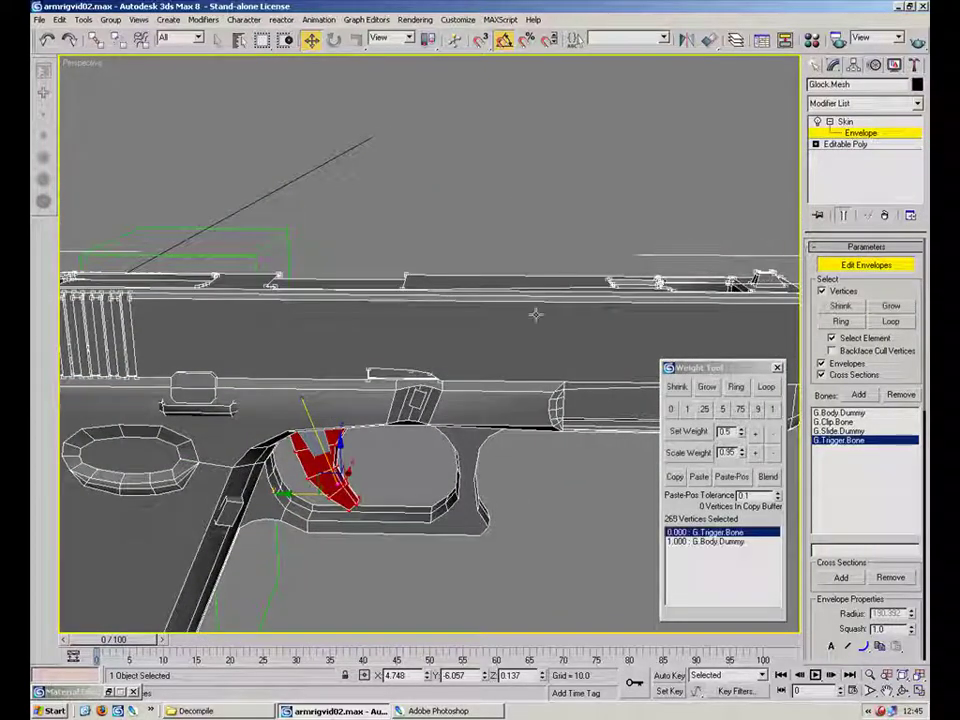
pyautogui.keyDown('alt'); pyautogui.moveTo(448, 321); pyautogui.dragTo(507, 260, button='middle'); pyautogui.keyUp('alt')
pyautogui.click(605, 268)
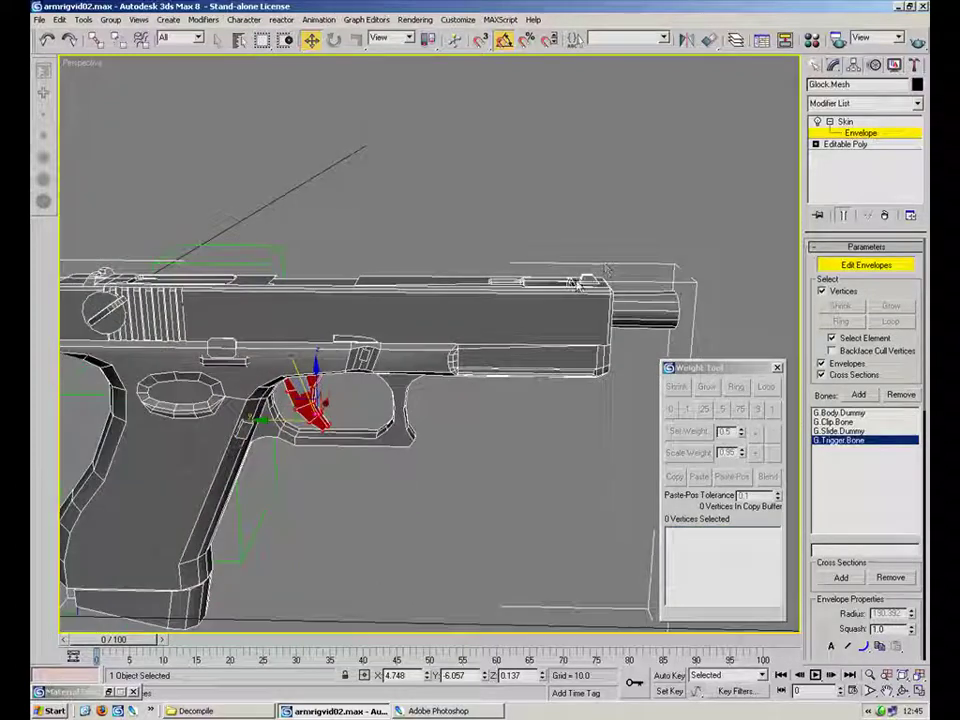
pyautogui.click(588, 278)
pyautogui.keyDown('ctrl'); pyautogui.click(573, 283); pyautogui.keyUp('ctrl')
# - Add the rear sight and the round rear lever with its disc to the slide vertex selection
pyautogui.moveTo(327, 302); pyautogui.dragTo(578, 341, button='middle')
pyautogui.scroll(5, 578, 341)
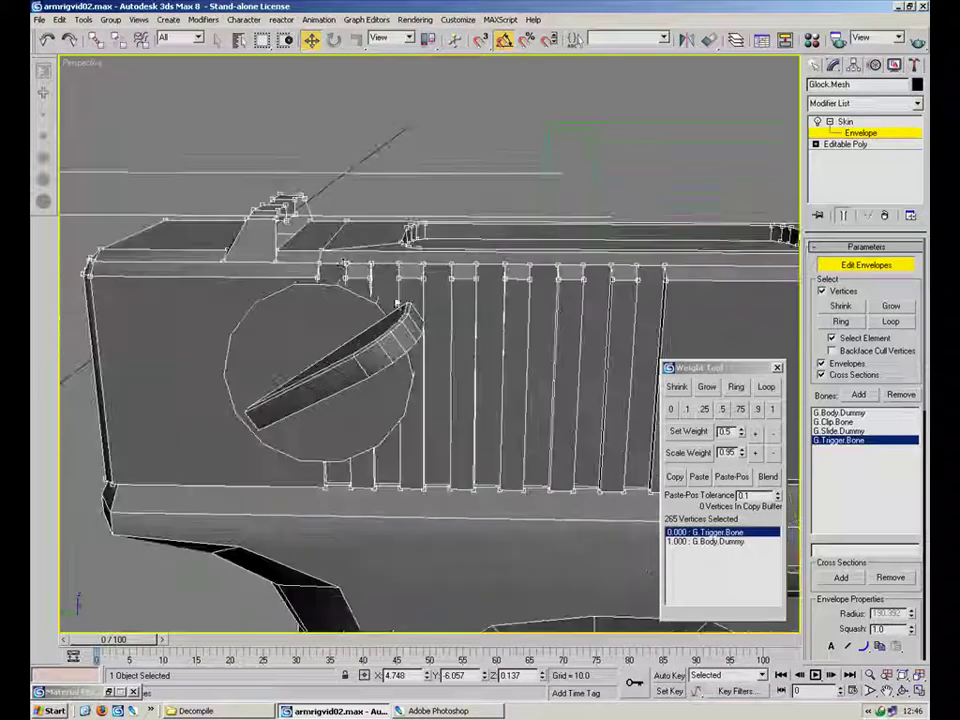
pyautogui.keyDown('alt'); pyautogui.moveTo(298, 236); pyautogui.dragTo(408, 247, button='middle'); pyautogui.keyUp('alt')
pyautogui.keyDown('ctrl'); pyautogui.moveTo(384, 249); pyautogui.dragTo(416, 270); pyautogui.keyUp('ctrl')
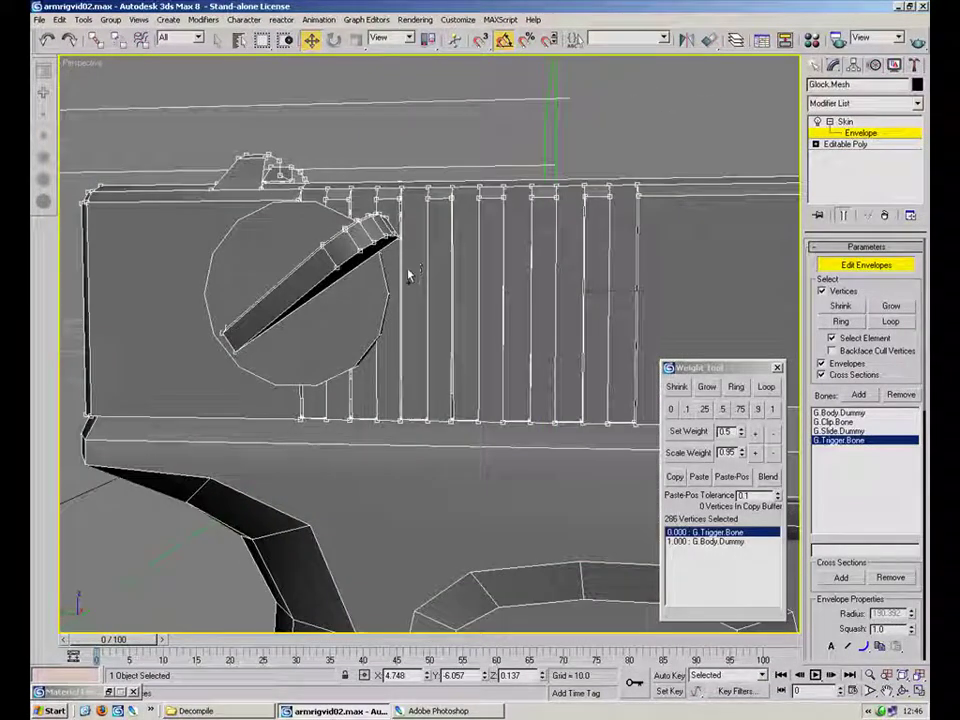
pyautogui.keyDown('ctrl'); pyautogui.moveTo(358, 303); pyautogui.dragTo(405, 340); pyautogui.keyUp('ctrl')
pyautogui.keyDown('alt'); pyautogui.moveTo(454, 322); pyautogui.dragTo(393, 311, button='middle'); pyautogui.keyUp('alt')
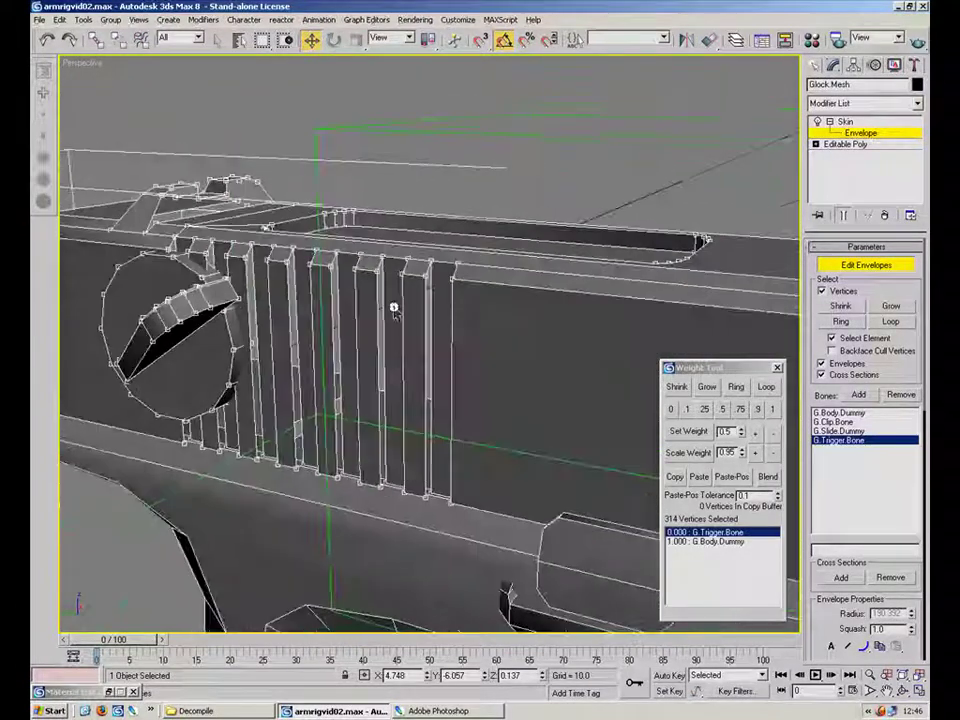
pyautogui.scroll(-3, 404, 311)
pyautogui.keyDown('alt'); pyautogui.moveTo(489, 341); pyautogui.dragTo(451, 342, button='middle'); pyautogui.keyUp('alt')
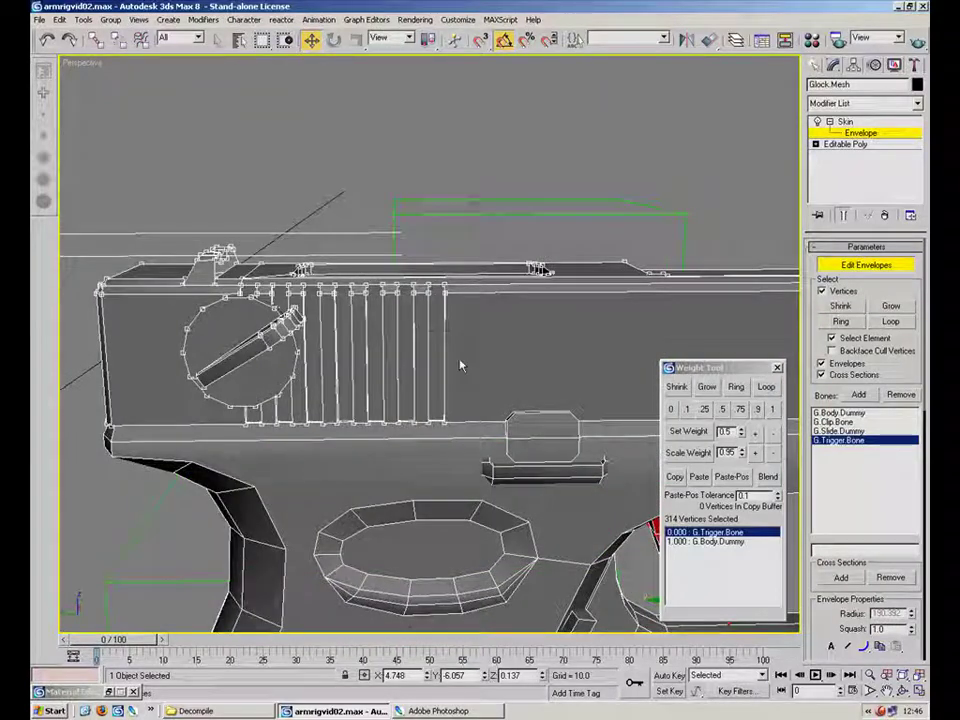
# - Make G.Slide.Dummy the active bone and set its weight on the selected slide vertices to 1
pyautogui.click(510, 330)
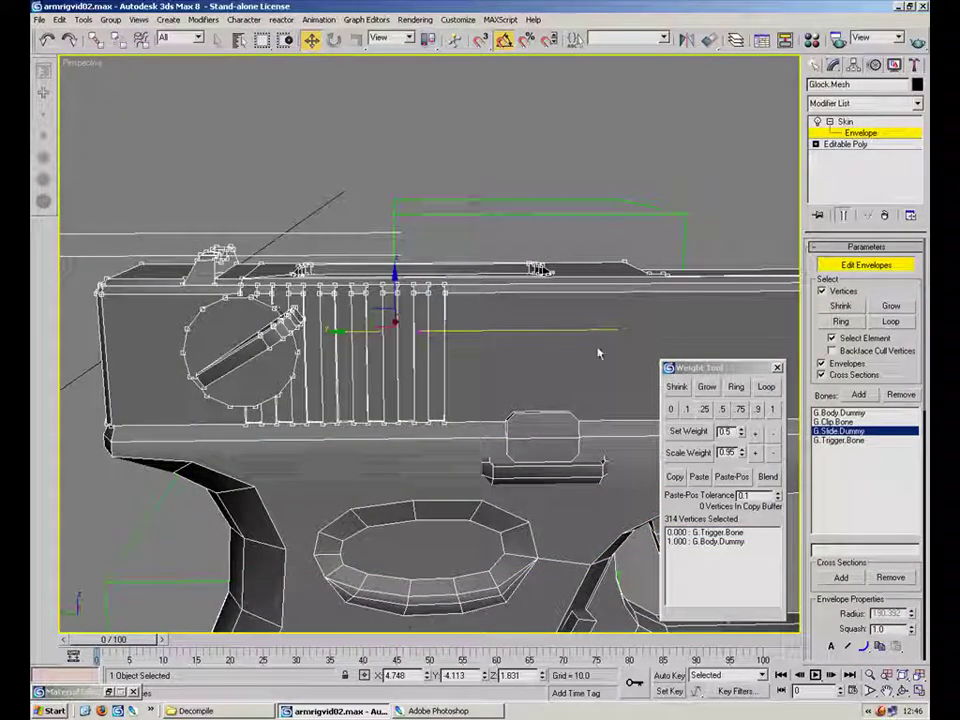
pyautogui.click(838, 414)
pyautogui.click(841, 423)
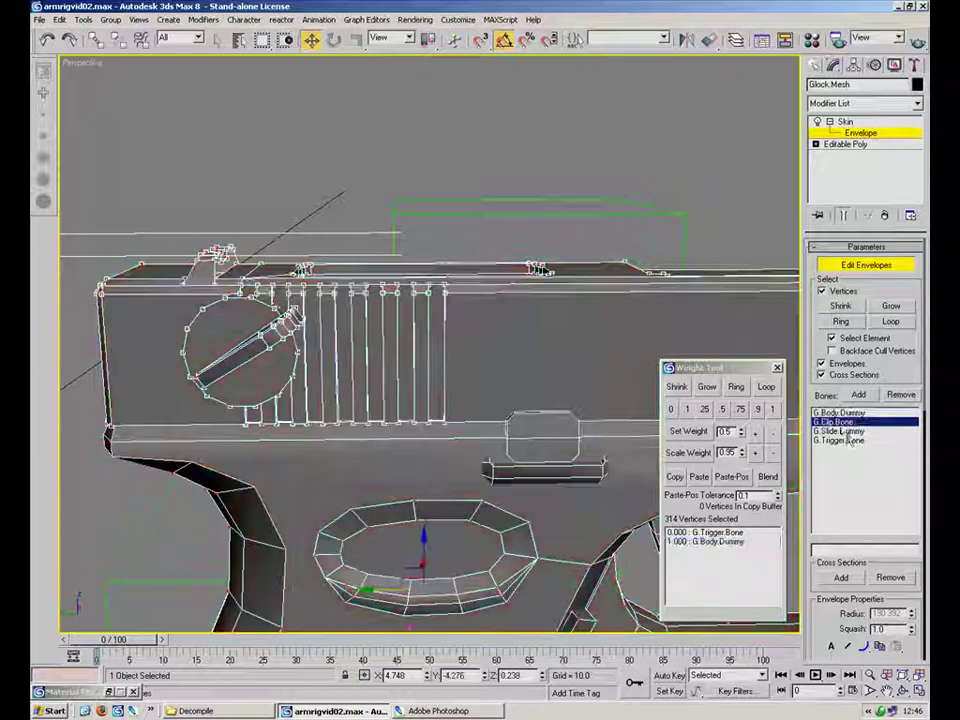
pyautogui.click(842, 431)
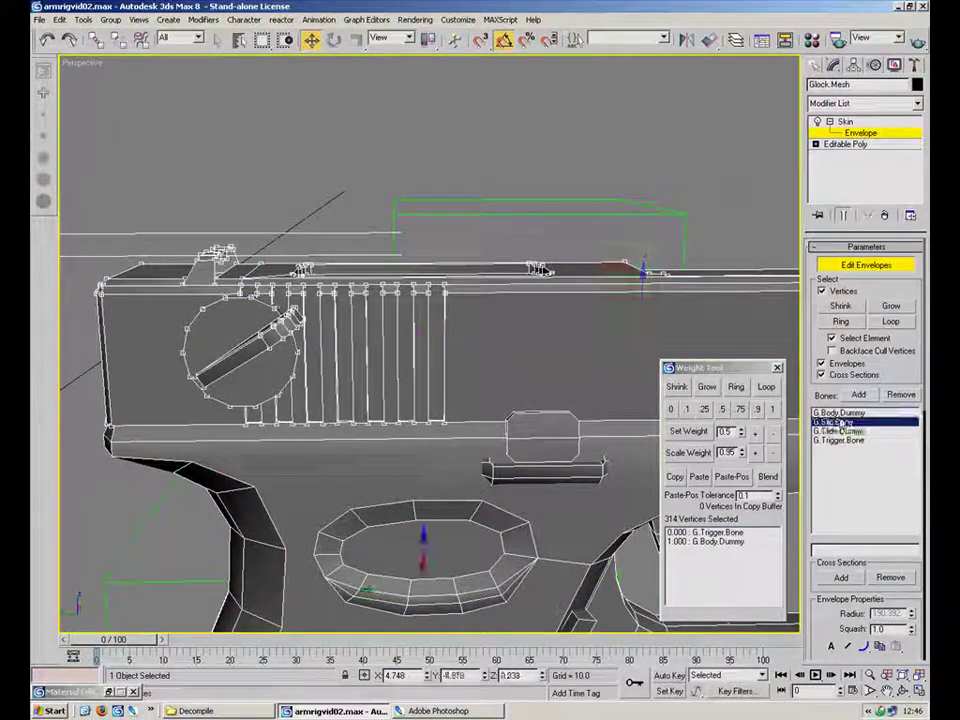
pyautogui.click(840, 413)
pyautogui.click(844, 431)
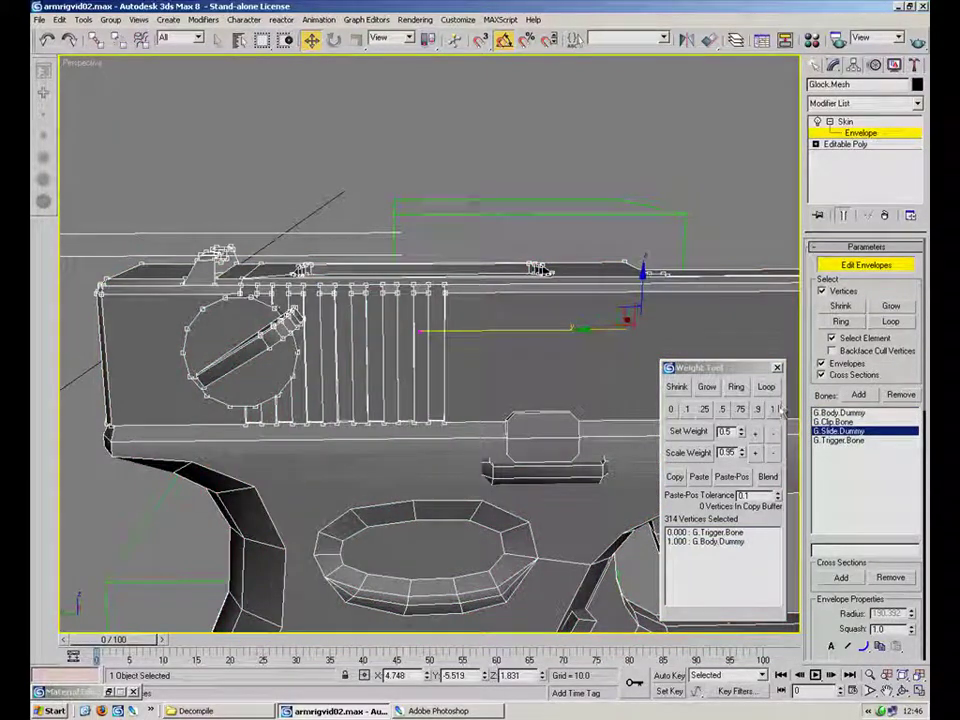
pyautogui.click(774, 411)
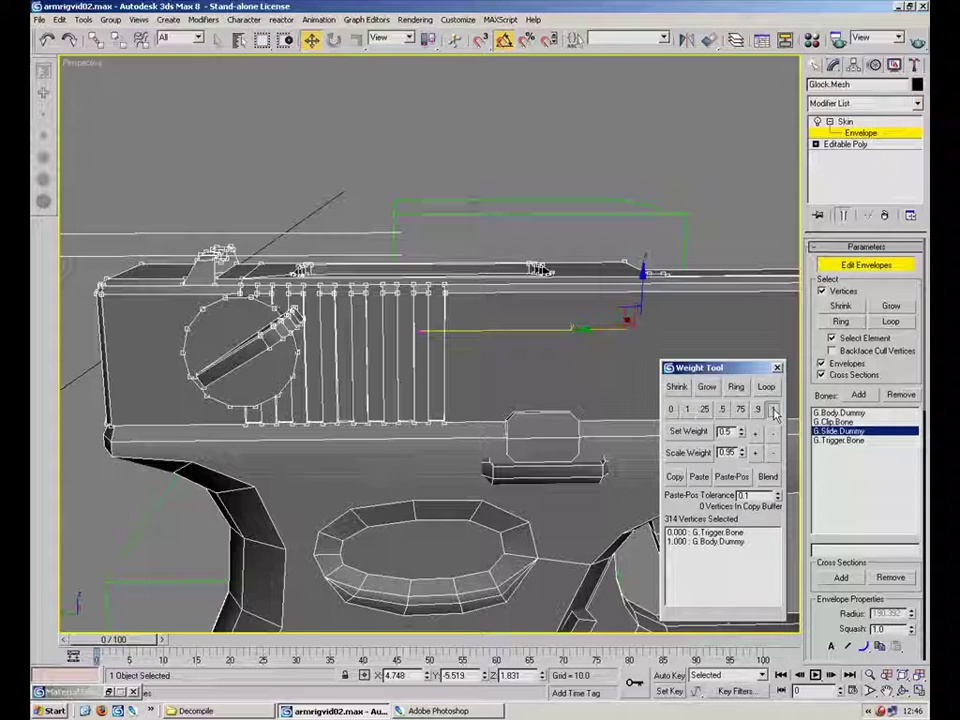
pyautogui.click(774, 411)
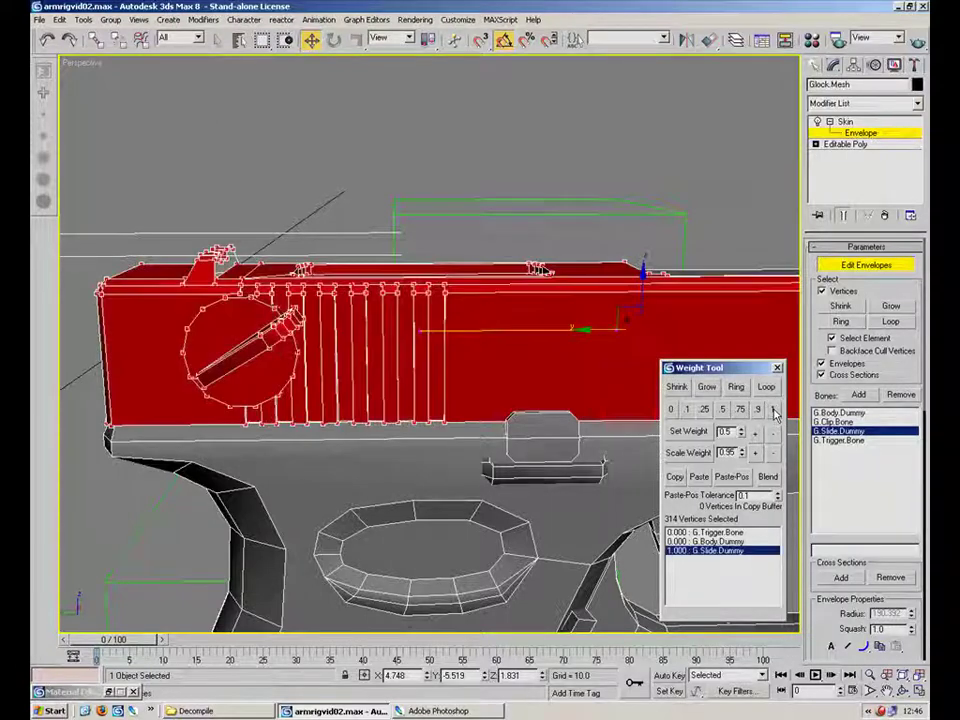
# - Select the clip element under the grip, set its G.Clip.Bone weight to 1 and leave the Envelope level
pyautogui.keyDown('alt'); pyautogui.moveTo(522, 365); pyautogui.dragTo(491, 322, button='middle'); pyautogui.keyUp('alt')
pyautogui.scroll(3, 491, 322)
pyautogui.moveTo(466, 487); pyautogui.dragTo(390, 527)
pyautogui.keyDown('alt'); pyautogui.moveTo(493, 371); pyautogui.dragTo(497, 476, button='middle'); pyautogui.keyUp('alt')
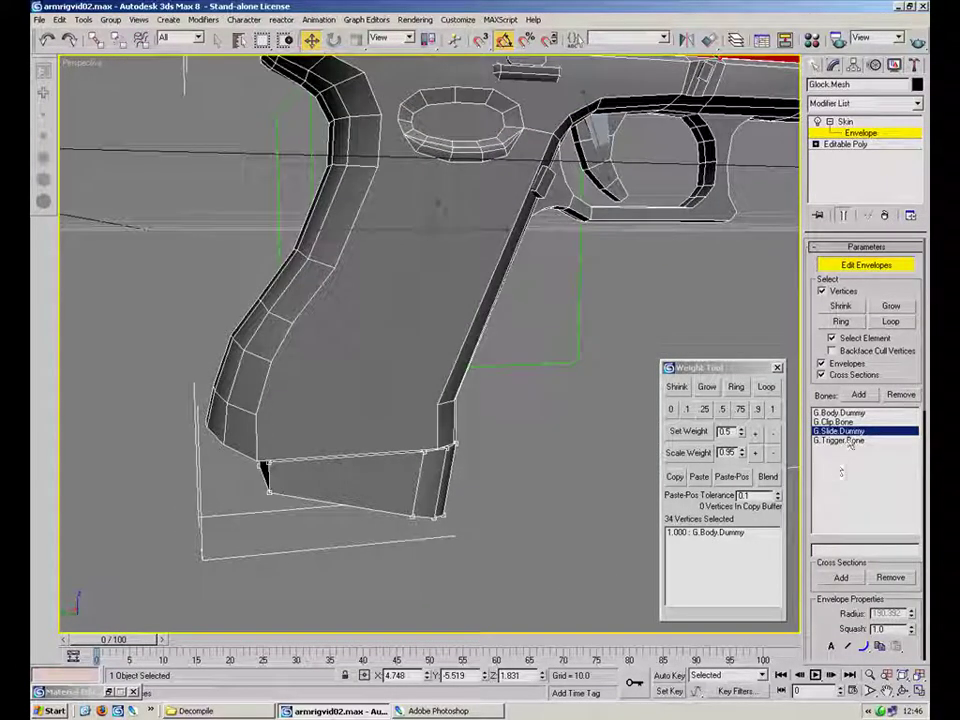
pyautogui.click(838, 412)
pyautogui.click(838, 421)
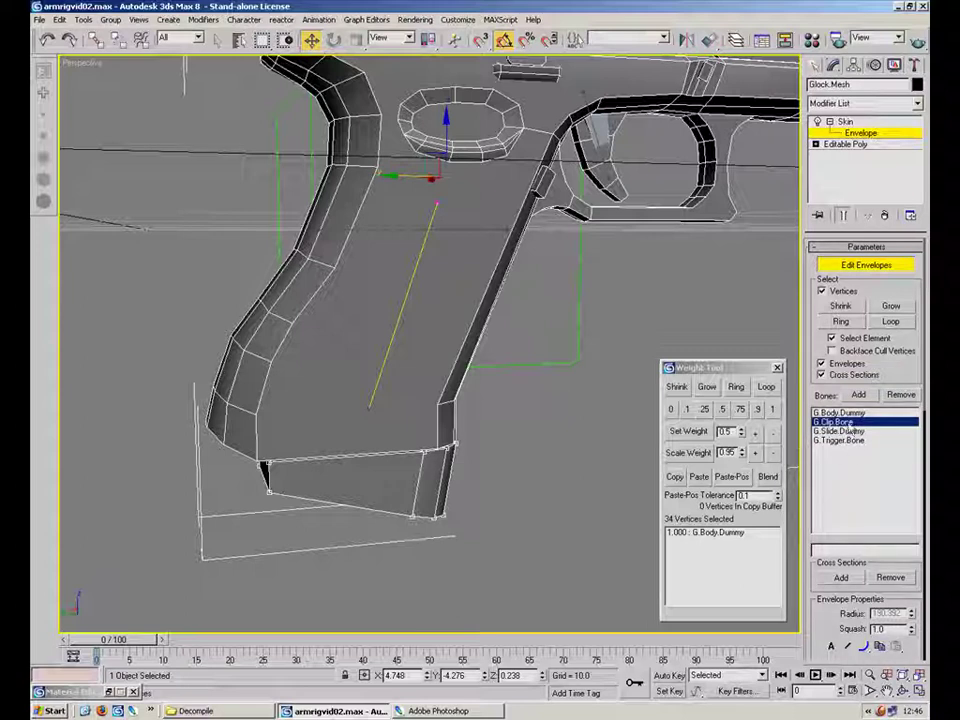
pyautogui.click(772, 410)
pyautogui.keyDown('alt'); pyautogui.moveTo(632, 429); pyautogui.dragTo(516, 366, button='middle'); pyautogui.keyUp('alt')
pyautogui.scroll(3, 521, 283)
pyautogui.keyDown('alt'); pyautogui.moveTo(520, 283); pyautogui.dragTo(521, 262, button='middle'); pyautogui.keyUp('alt')
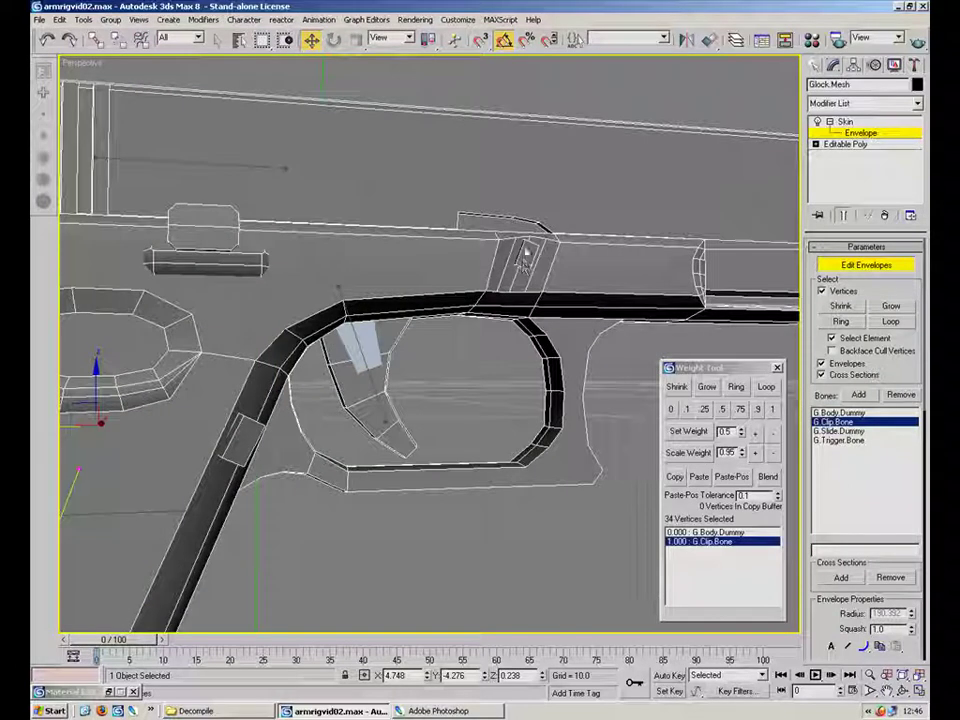
pyautogui.keyDown('alt'); pyautogui.moveTo(266, 283); pyautogui.dragTo(545, 327, button='middle'); pyautogui.keyUp('alt')
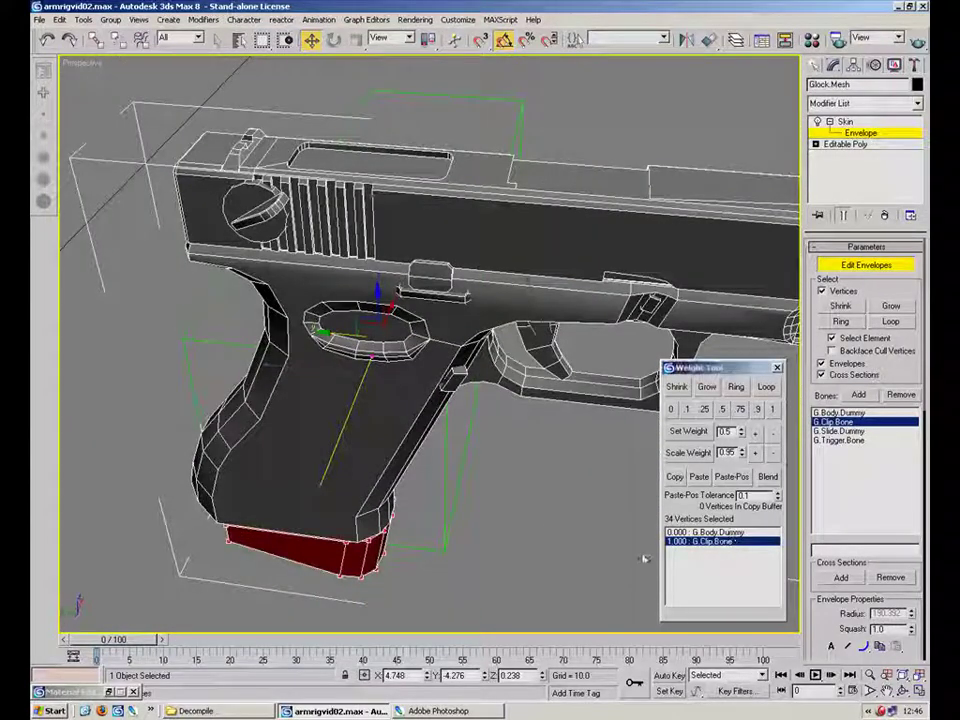
pyautogui.click(647, 455)
pyautogui.click(832, 121)
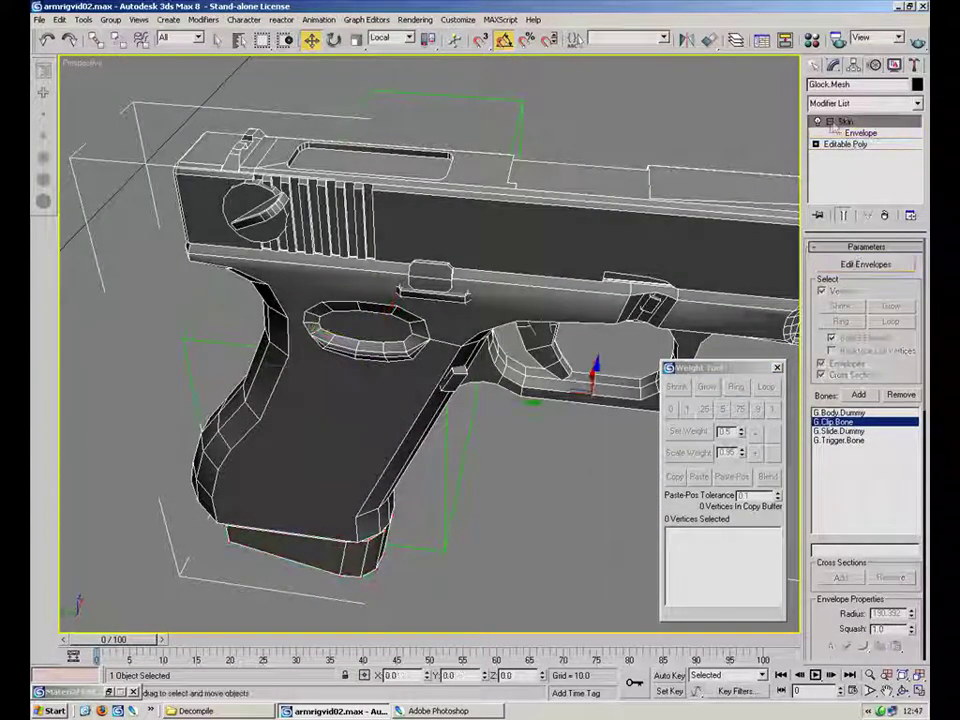
# - Test the skinning by moving G.Body.Dummy and cancel the move
pyautogui.click(538, 469)
pyautogui.keyDown('alt'); pyautogui.moveTo(538, 469); pyautogui.dragTo(482, 393, button='middle'); pyautogui.keyUp('alt')
pyautogui.click(484, 396)
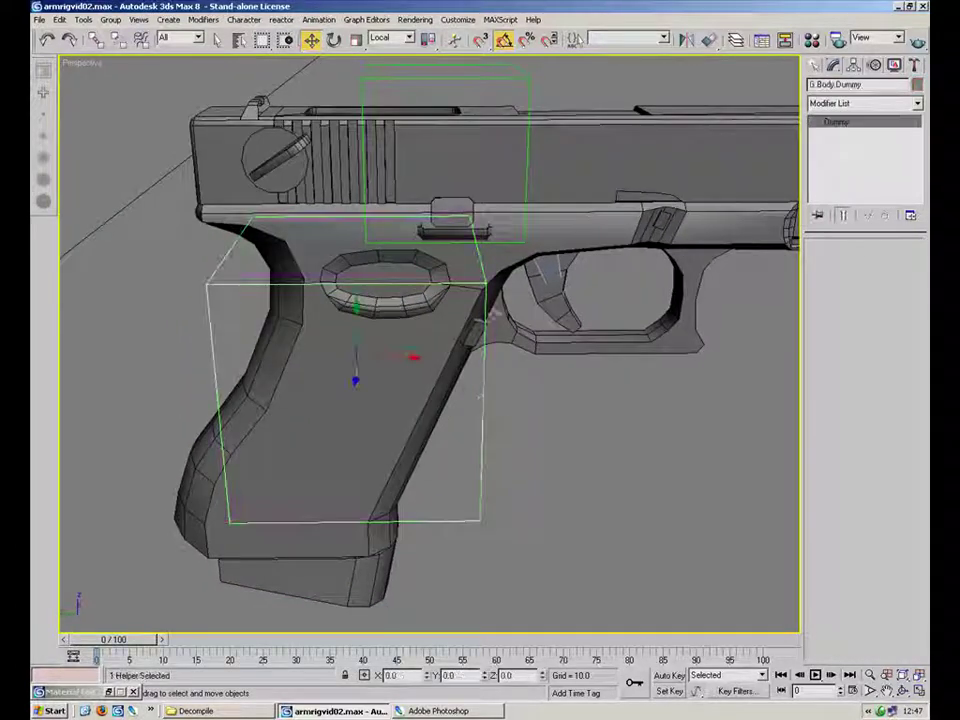
pyautogui.moveTo(371, 352); pyautogui.dragTo(374, 284)
pyautogui.rightClick(374, 284)
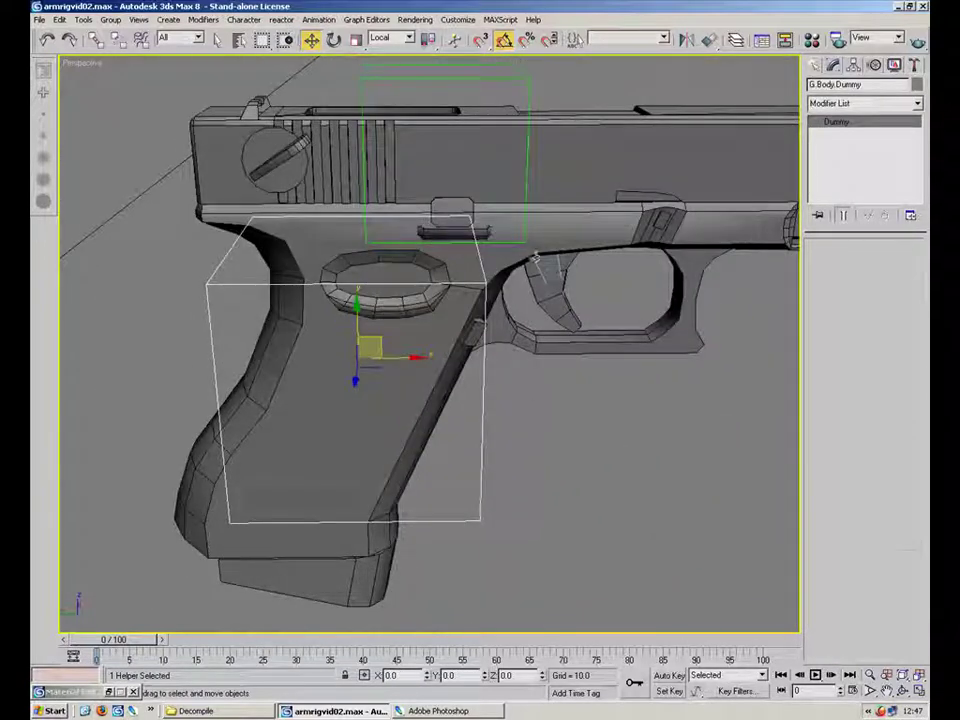
# - Test the trigger's skinning by rotating G.Trigger.Bone back and forth
pyautogui.click(555, 285)
pyautogui.click(337, 43)
pyautogui.moveTo(569, 180); pyautogui.dragTo(564, 205)
pyautogui.moveTo(607, 300); pyautogui.dragTo(600, 302)
pyautogui.moveTo(544, 174); pyautogui.dragTo(562, 186)
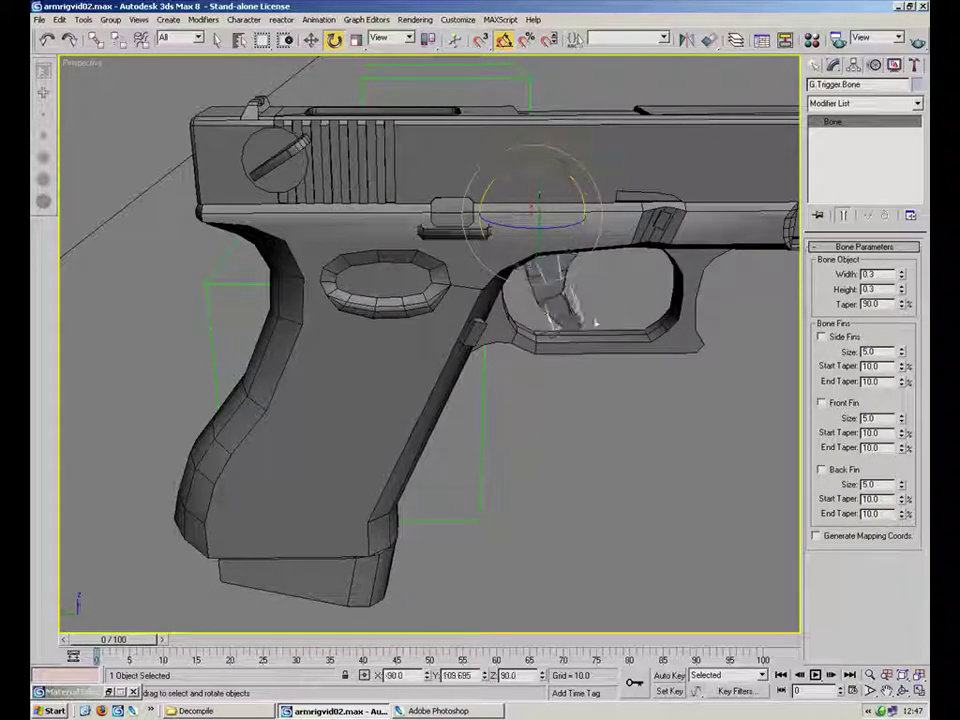
# - Test the slide's skinning by moving G.Slide.Dummy along the pistol and back
pyautogui.click(523, 214)
pyautogui.moveTo(523, 214); pyautogui.dragTo(485, 331, button='middle')
pyautogui.click(466, 205)
pyautogui.click(311, 41)
pyautogui.keyDown('alt'); pyautogui.moveTo(422, 305); pyautogui.dragTo(418, 281, button='middle'); pyautogui.keyUp('alt')
pyautogui.moveTo(446, 256); pyautogui.dragTo(414, 297)
pyautogui.scroll(-3, 414, 297)
pyautogui.keyDown('alt'); pyautogui.moveTo(412, 296); pyautogui.dragTo(440, 317, button='middle'); pyautogui.keyUp('alt')
pyautogui.moveTo(425, 318); pyautogui.dragTo(451, 306)
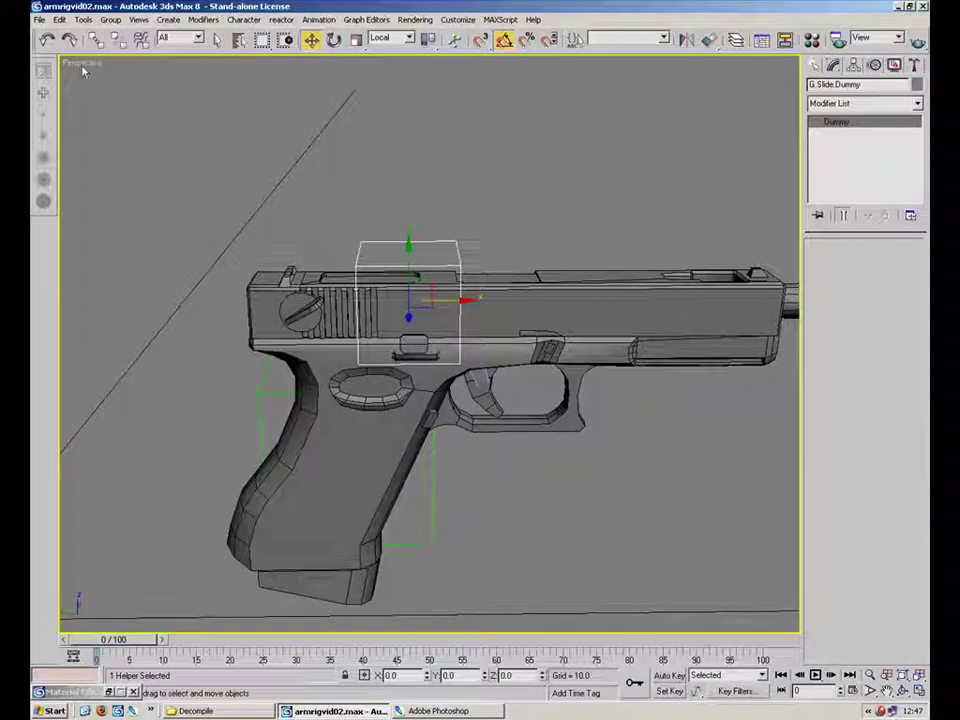
# - Save the scene as armrigvid03.max
pyautogui.click(39, 20)
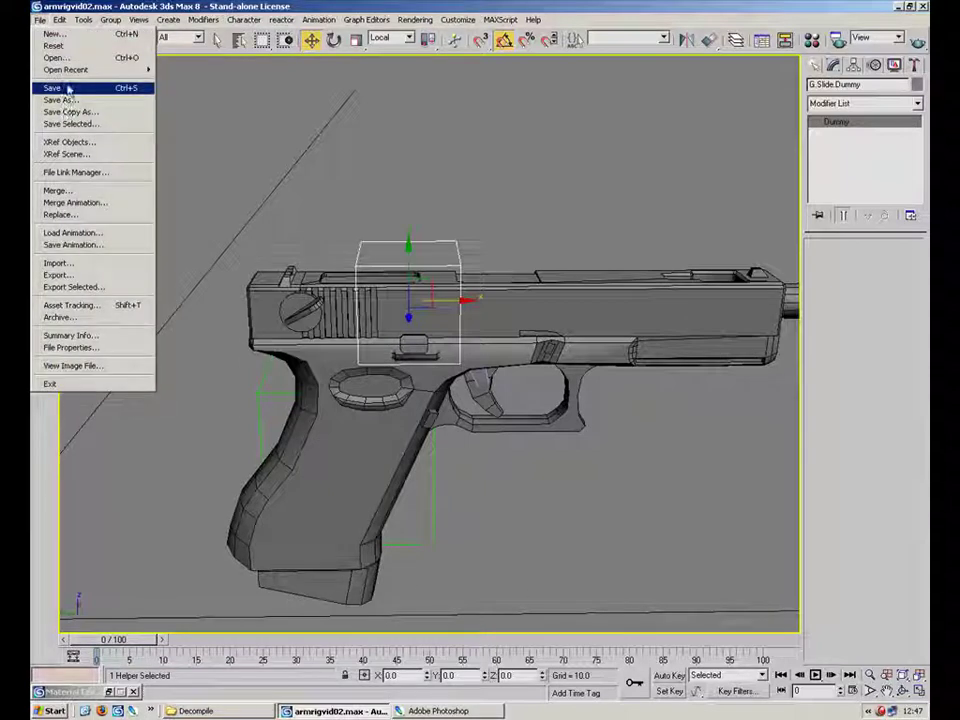
pyautogui.click(60, 88)
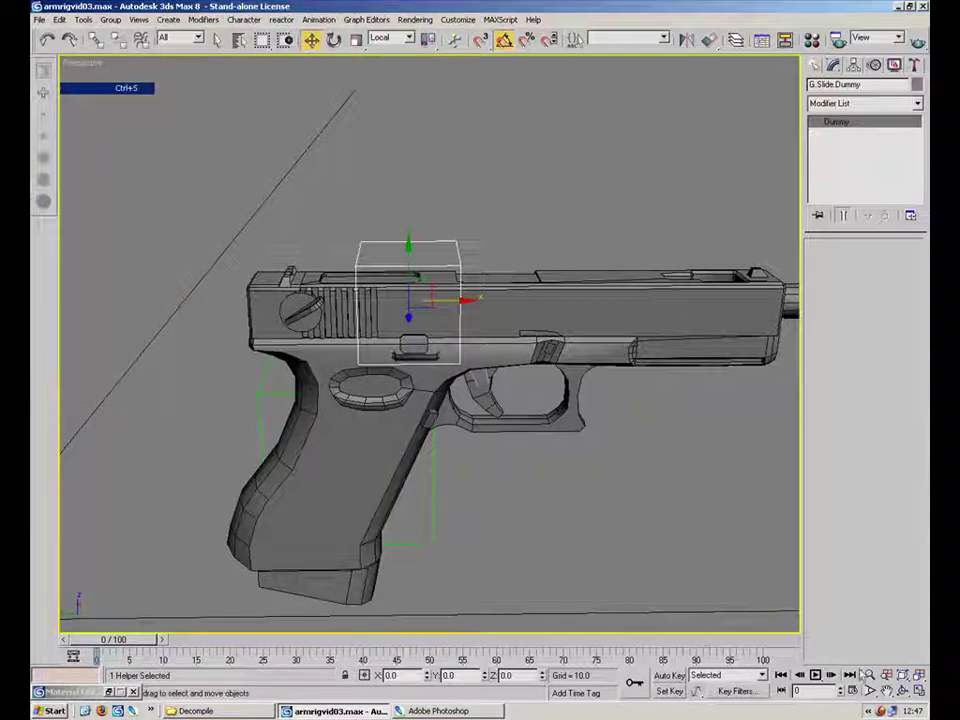
pyautogui.click(880, 711)
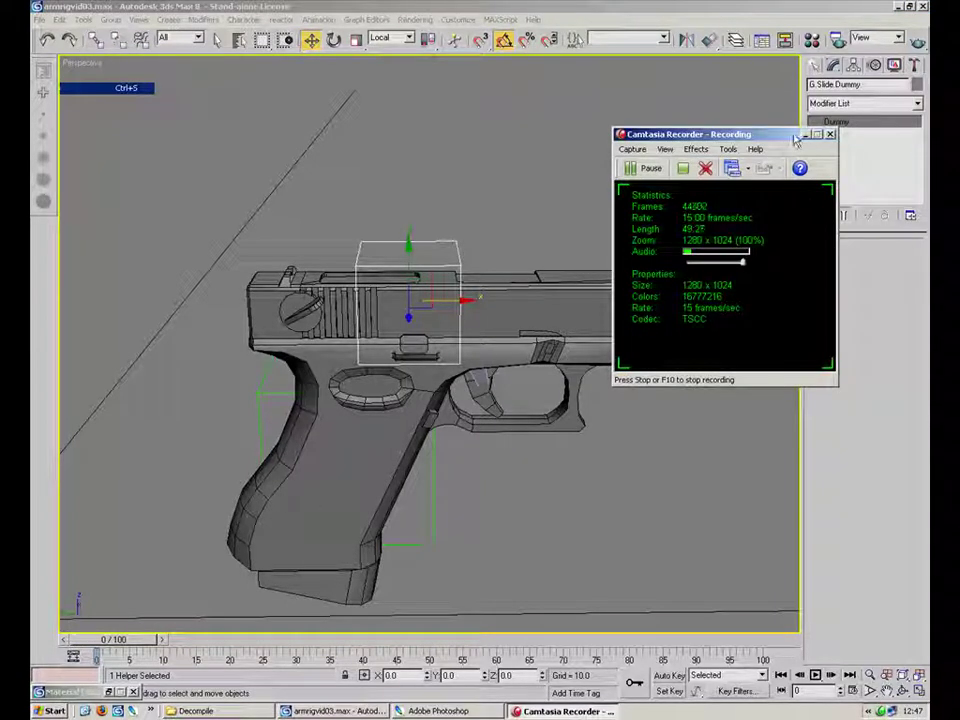
pyautogui.click(807, 134)
# - Select Glock.Mesh and close its Weight Tool window
pyautogui.moveTo(656, 454); pyautogui.dragTo(598, 422, button='middle')
pyautogui.click(424, 588)
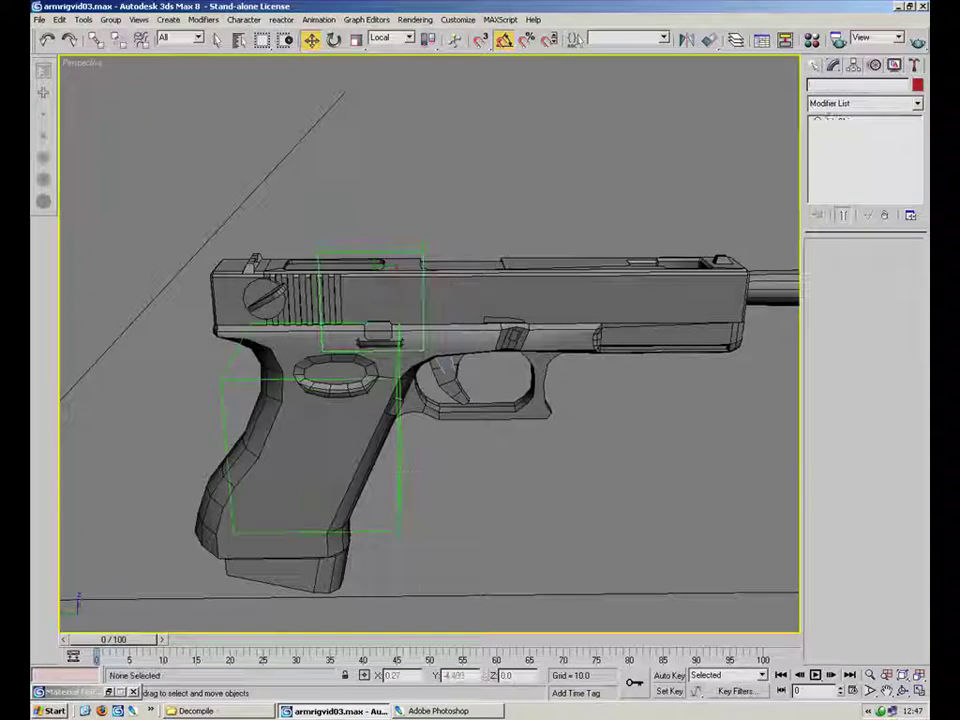
pyautogui.click(345, 562)
pyautogui.click(450, 499)
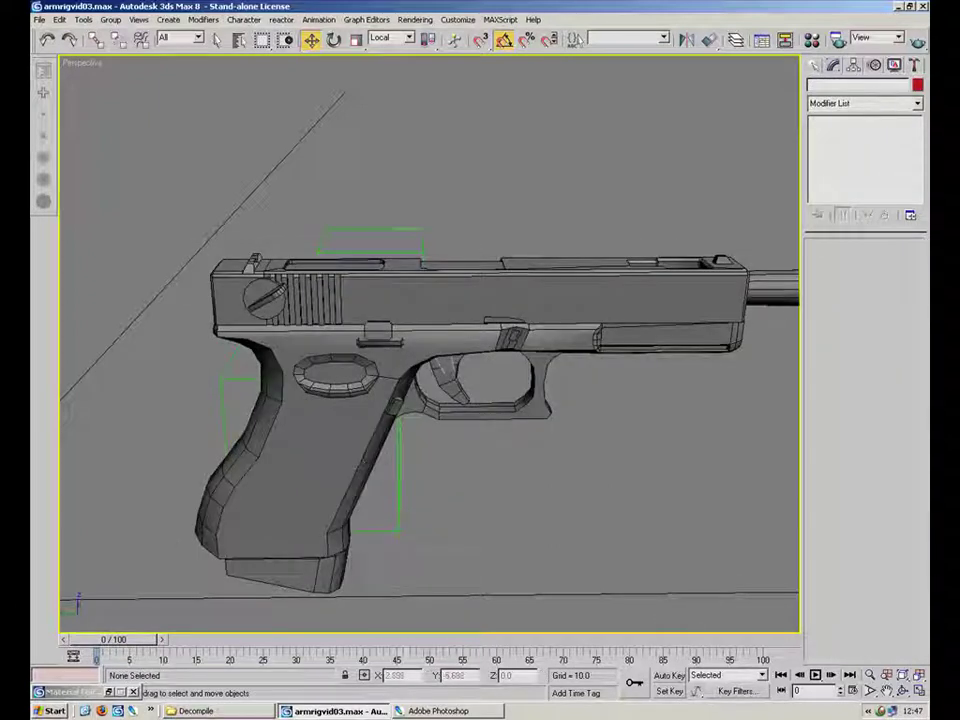
pyautogui.moveTo(443, 458); pyautogui.dragTo(471, 431, button='middle')
pyautogui.click(401, 439)
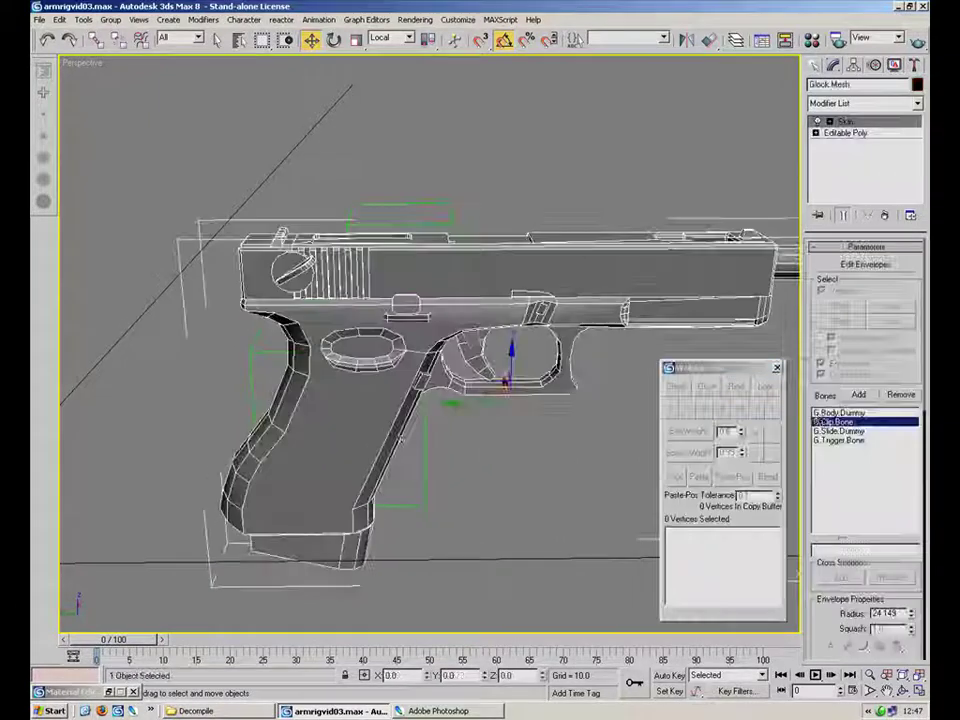
pyautogui.click(777, 368)
# - Select G.Clip.Bone by name and link it to G.Body.Dummy as its parent
pyautogui.press('h')
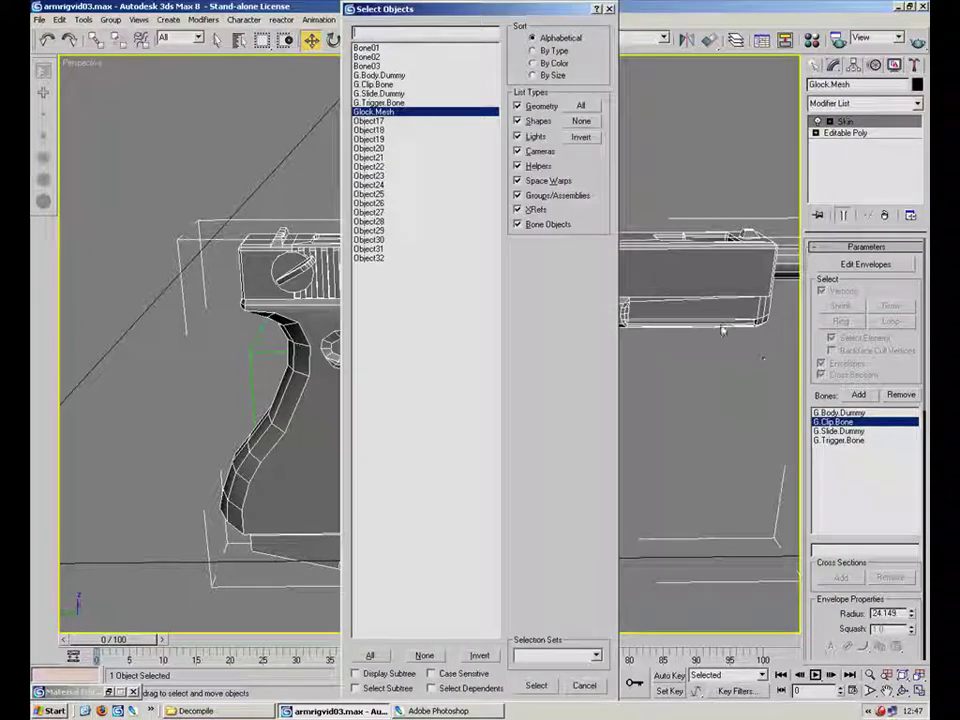
pyautogui.moveTo(473, 9); pyautogui.dragTo(631, 17)
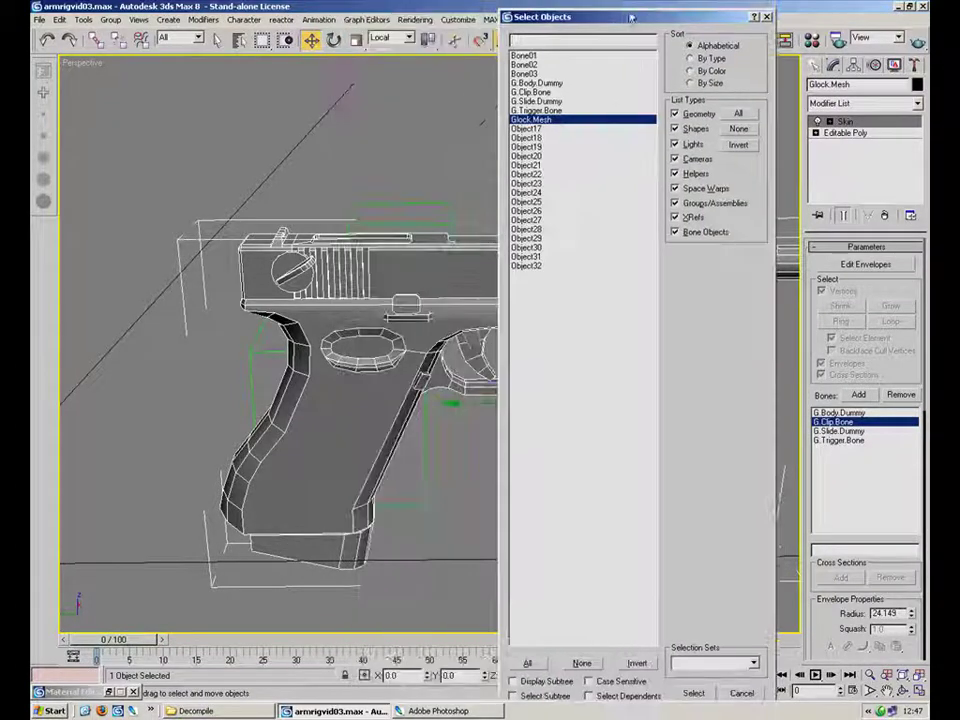
pyautogui.click(537, 110)
pyautogui.click(536, 92)
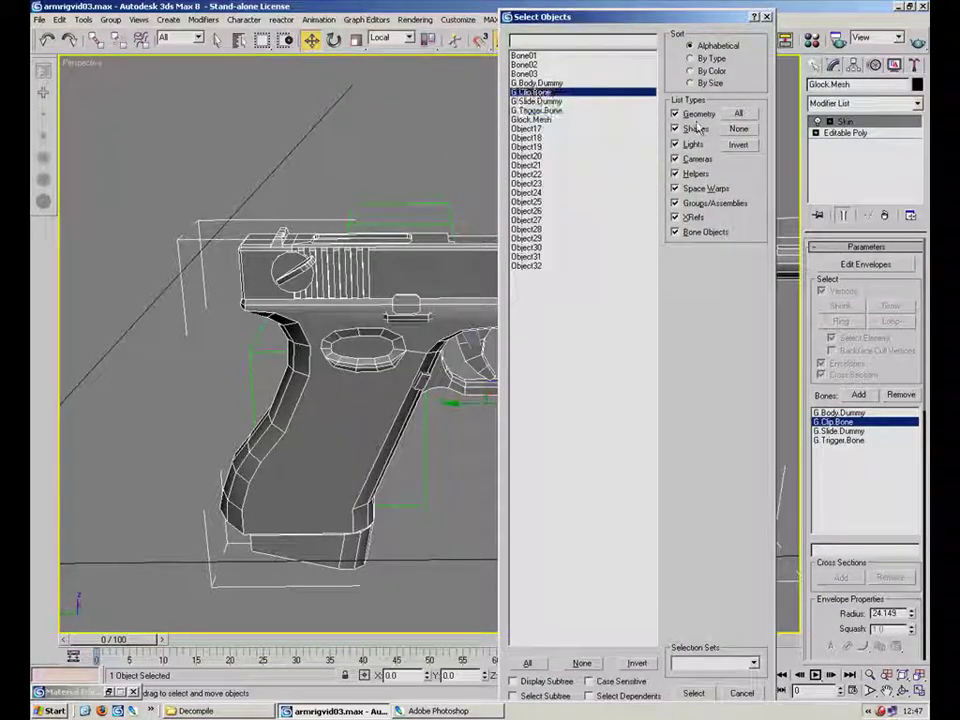
pyautogui.click(704, 692)
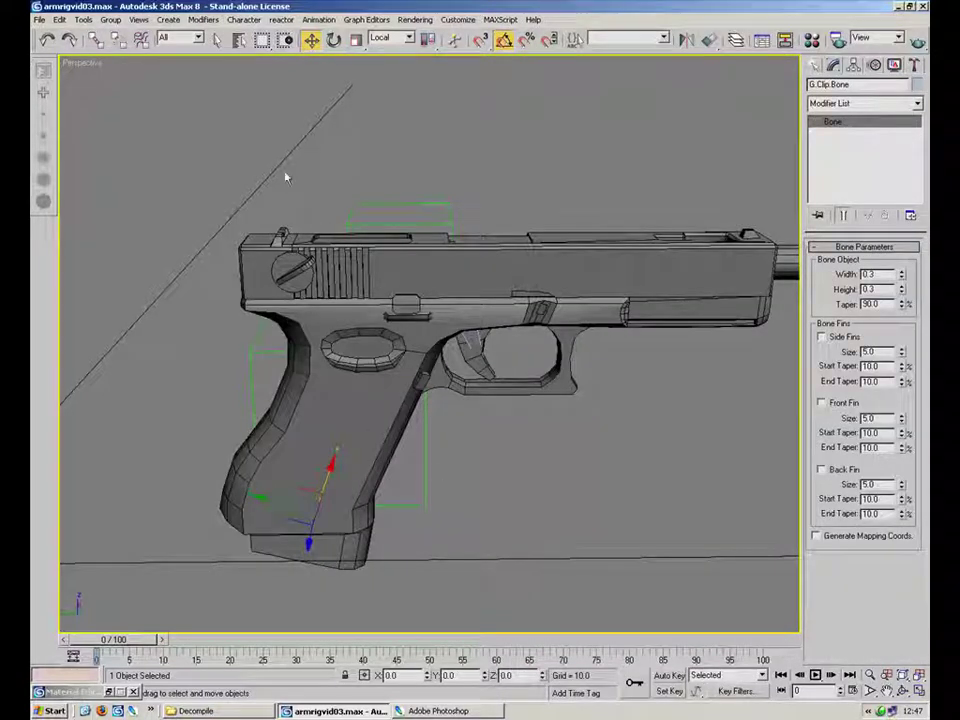
pyautogui.click(95, 40)
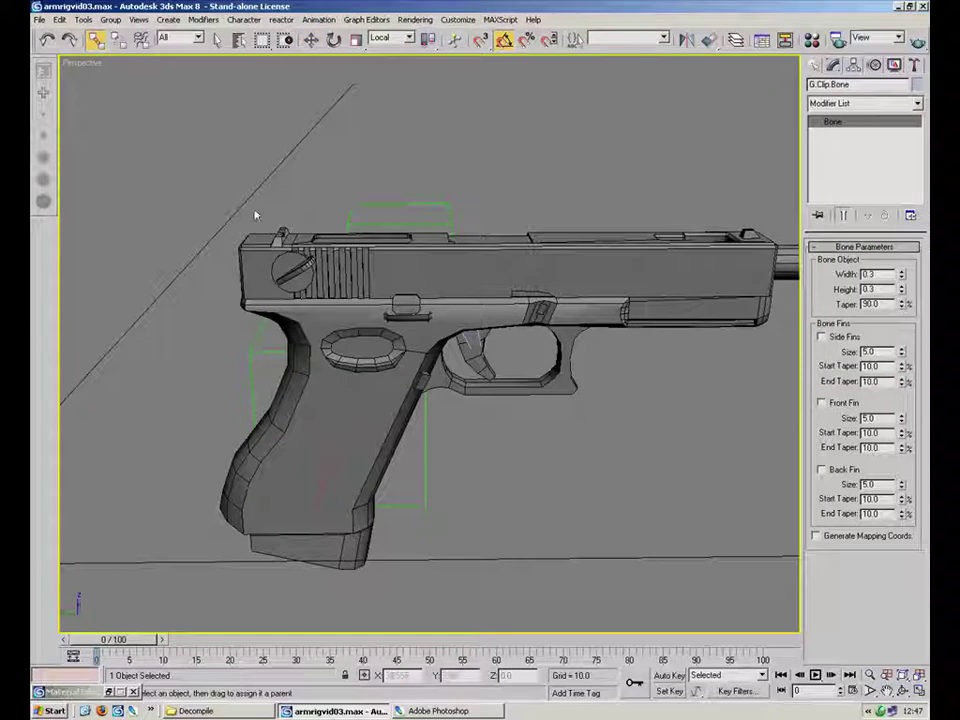
pyautogui.moveTo(428, 497); pyautogui.dragTo(427, 496)
# - Select G.Body.Dummy and test the clip's link with a small move
pyautogui.click(453, 479)
pyautogui.click(427, 483)
pyautogui.press('w')
pyautogui.moveTo(373, 368)
pyautogui.mouseDown()
pyautogui.moveTo(258, 221)
pyautogui.moveTo(474, 391)
pyautogui.moveTo(295, 289)
pyautogui.moveTo(383, 366)
pyautogui.mouseUp()
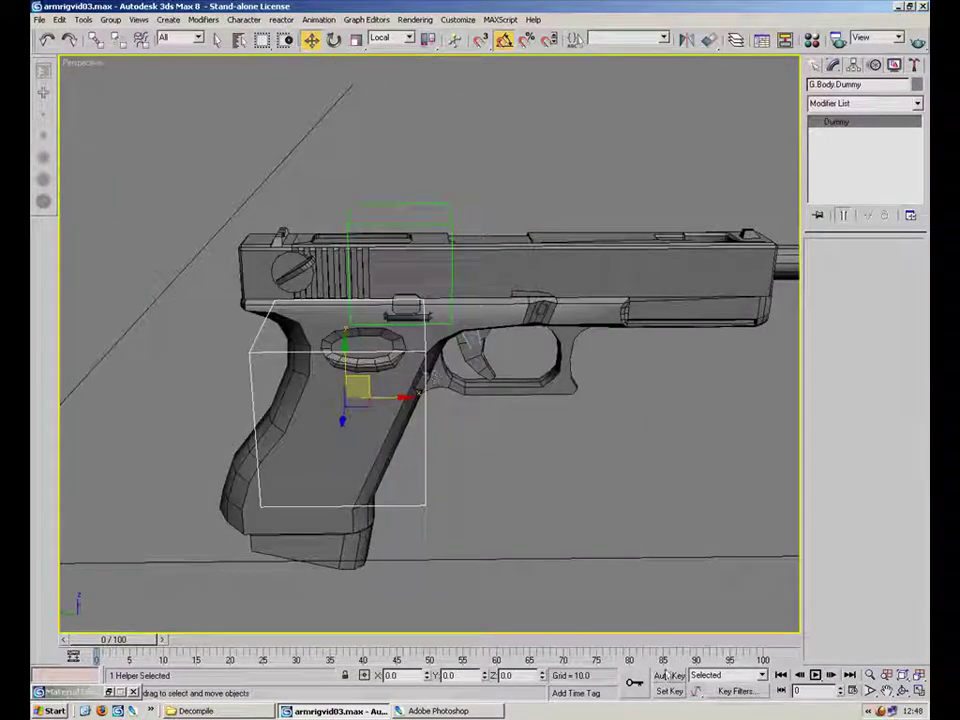
# - Turn on Auto Key and set the animation's end time to frame 20
pyautogui.click(668, 676)
pyautogui.click(853, 691)
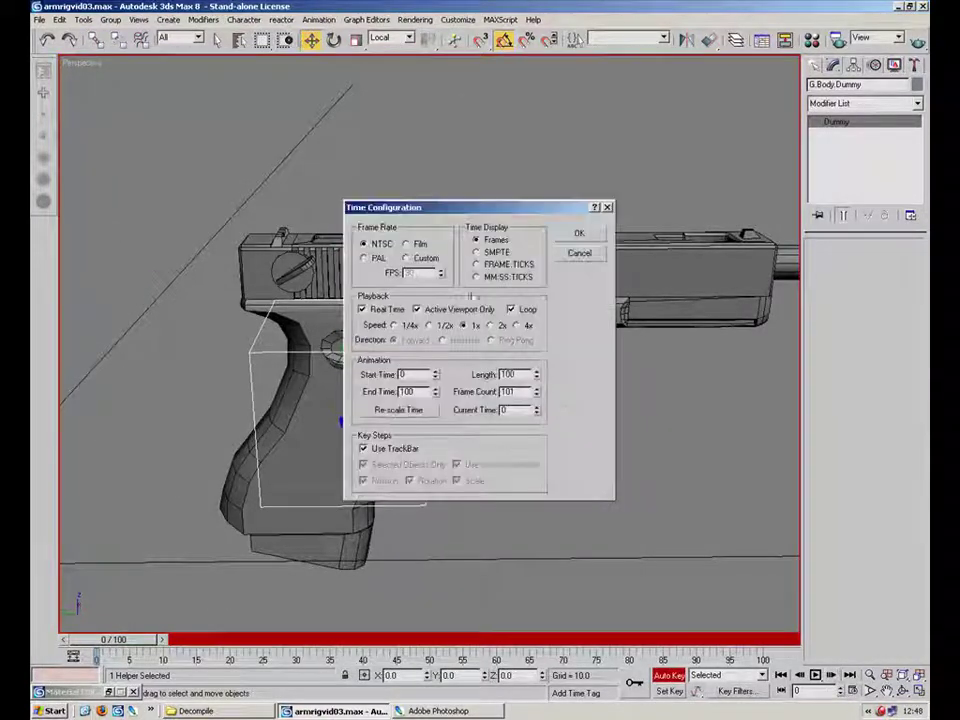
pyautogui.write('20')
pyautogui.click(579, 233)
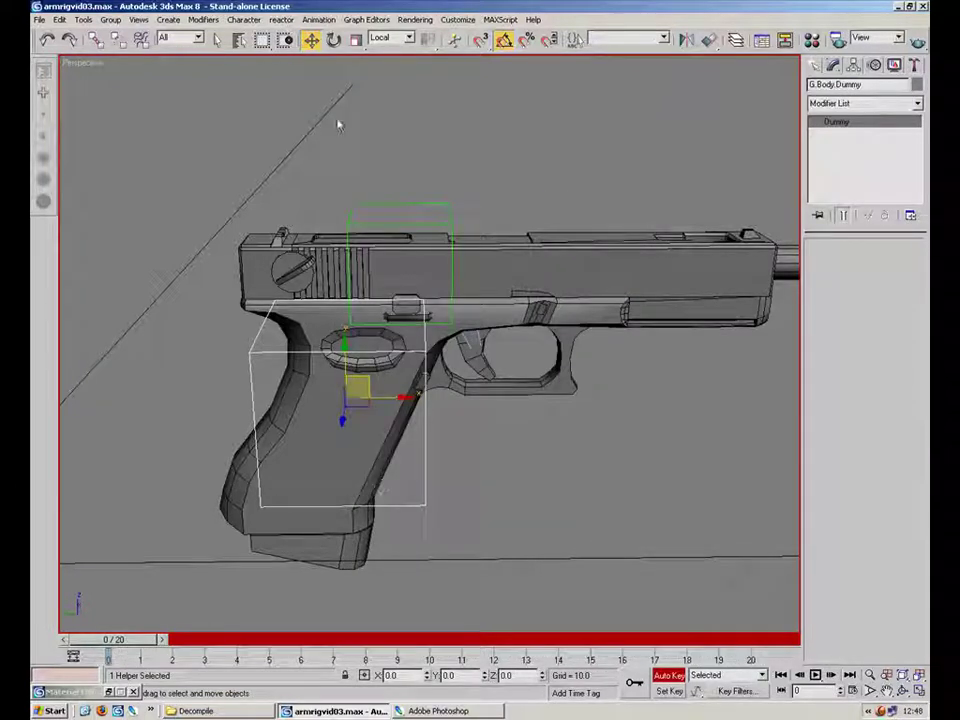
# - Turn off angle snap and tilt G.Body.Dummy muzzle-up at frame 1 for the recoil
pyautogui.moveTo(145, 650); pyautogui.dragTo(459, 651)
pyautogui.press('w')
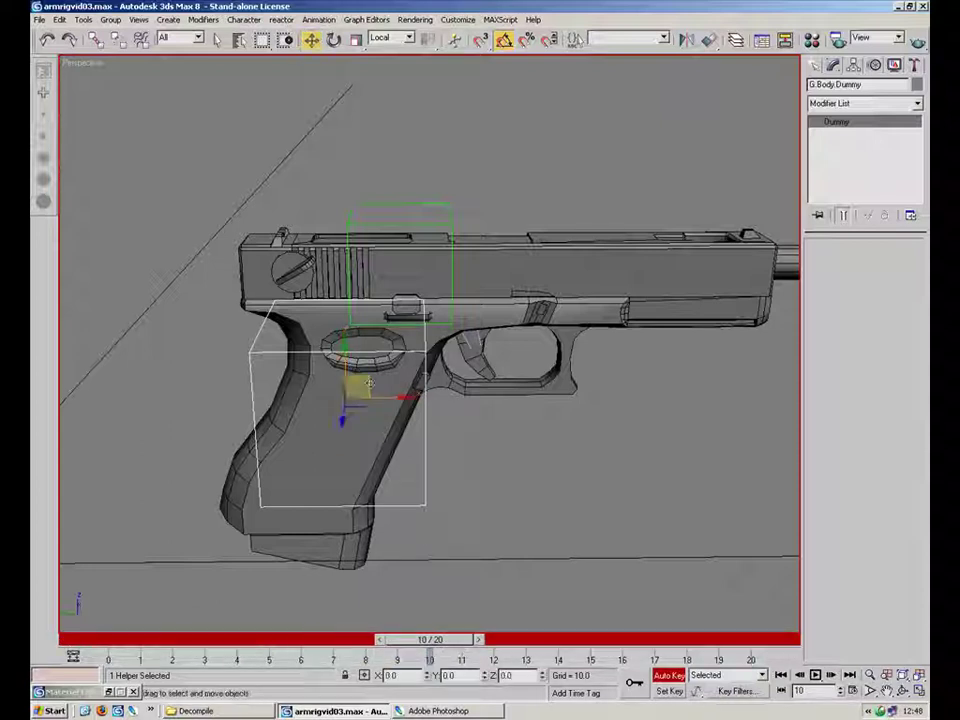
pyautogui.press('e')
pyautogui.moveTo(458, 645); pyautogui.dragTo(145, 640)
pyautogui.moveTo(383, 363); pyautogui.dragTo(292, 383)
pyautogui.rightClick(374, 355)
pyautogui.press('a')
# - Move G.Body.Dummy backward at frame 1, redoing the move once, to add the recoil's kickback
pyautogui.click(311, 40)
pyautogui.rightClick(292, 383)
pyautogui.moveTo(377, 395); pyautogui.dragTo(341, 388)
pyautogui.hotkey('ctrl', 'z')
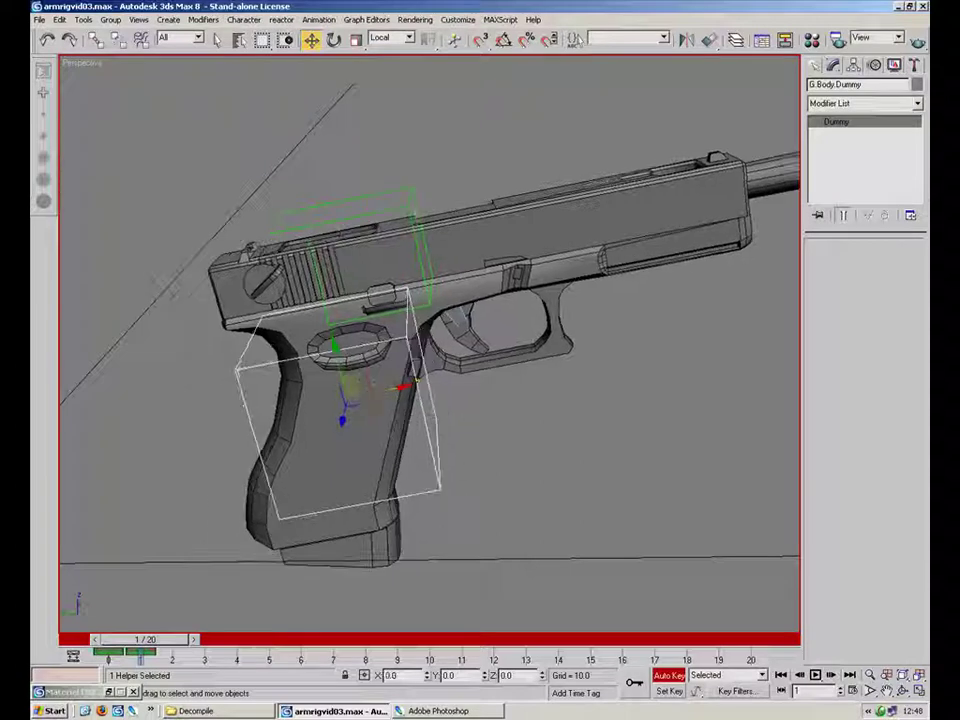
pyautogui.moveTo(359, 377); pyautogui.dragTo(310, 373)
# - Create a G.Body.Dummy key at frame 8 from the frame 0 pose and set the animation's end time to 8
pyautogui.moveTo(162, 640); pyautogui.dragTo(360, 640)
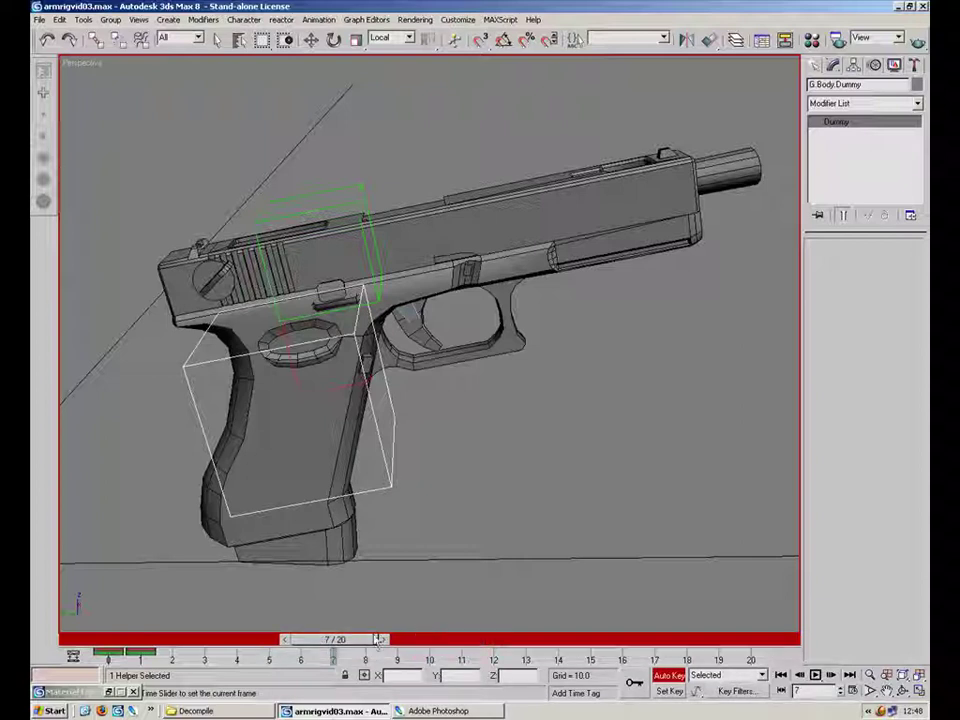
pyautogui.rightClick(384, 642)
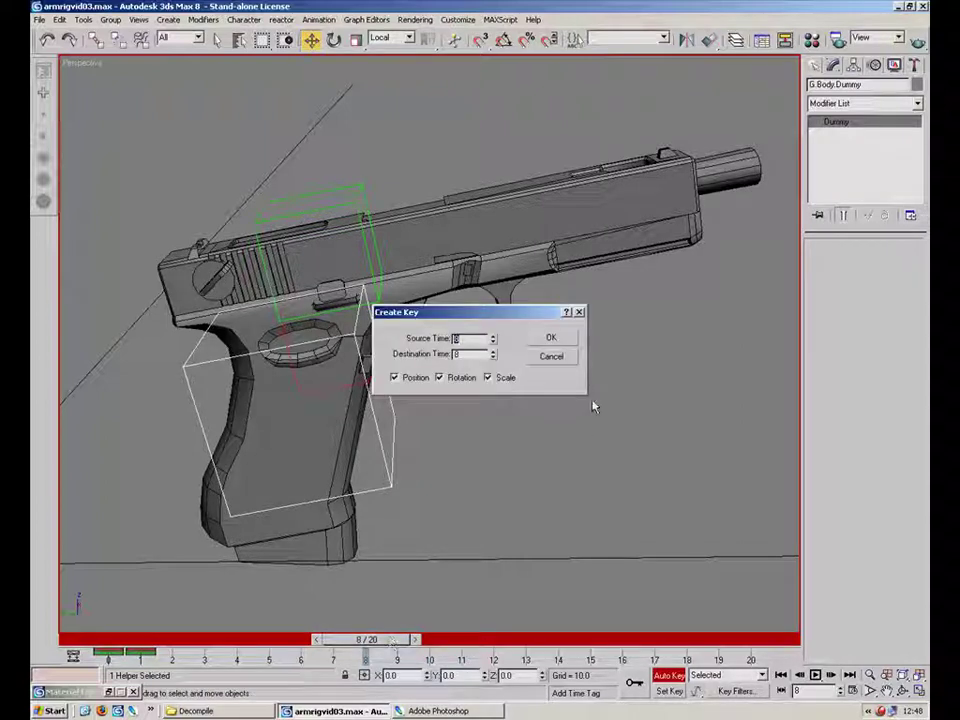
pyautogui.click(559, 339)
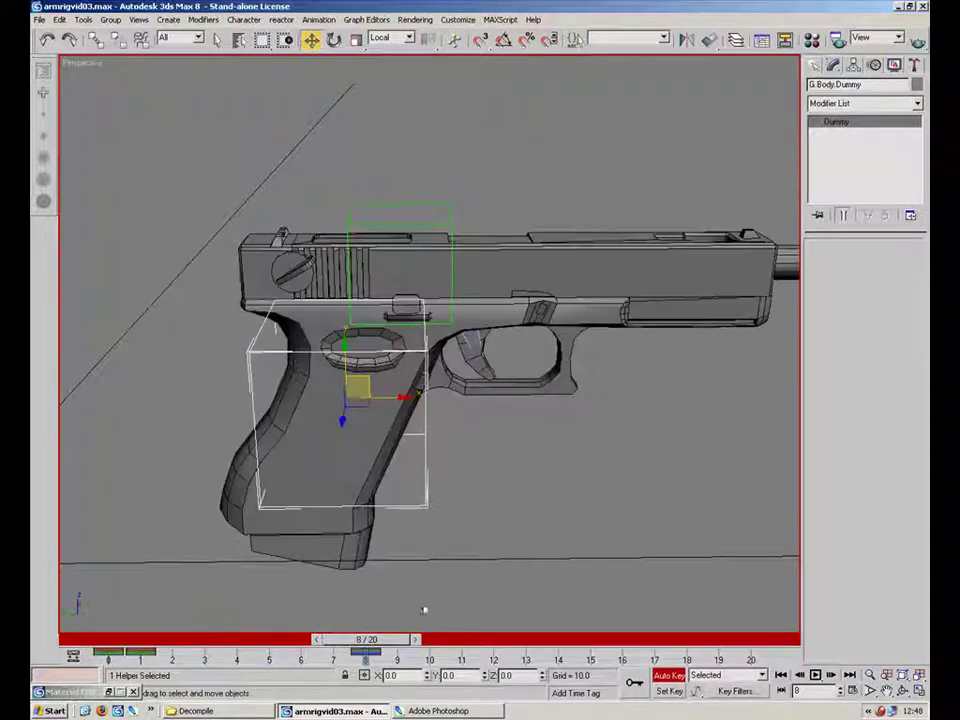
pyautogui.click(853, 691)
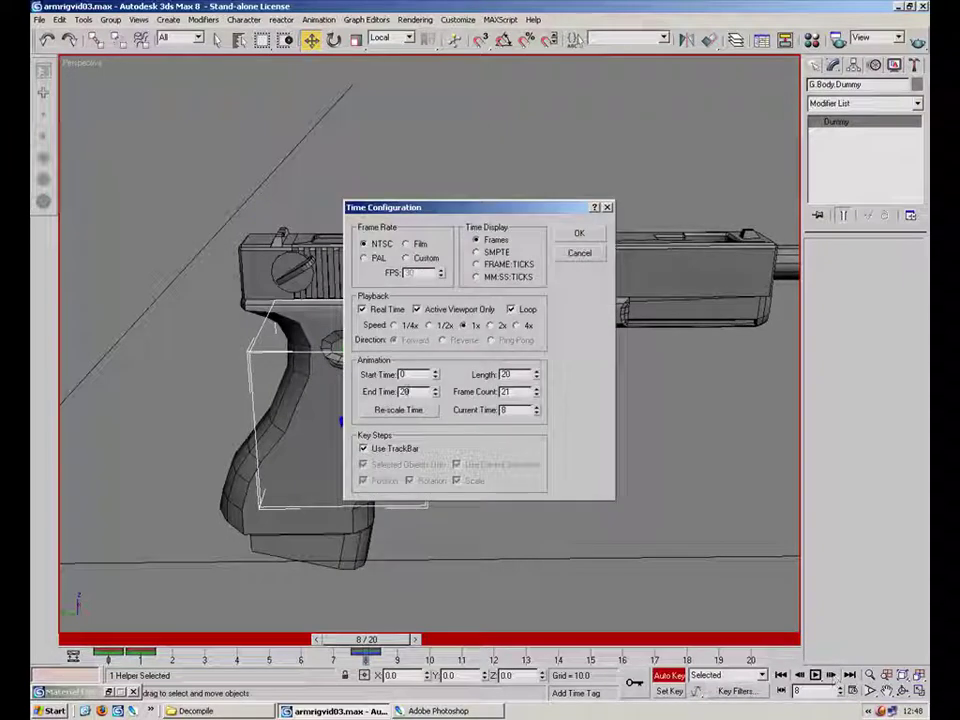
pyautogui.click(589, 236)
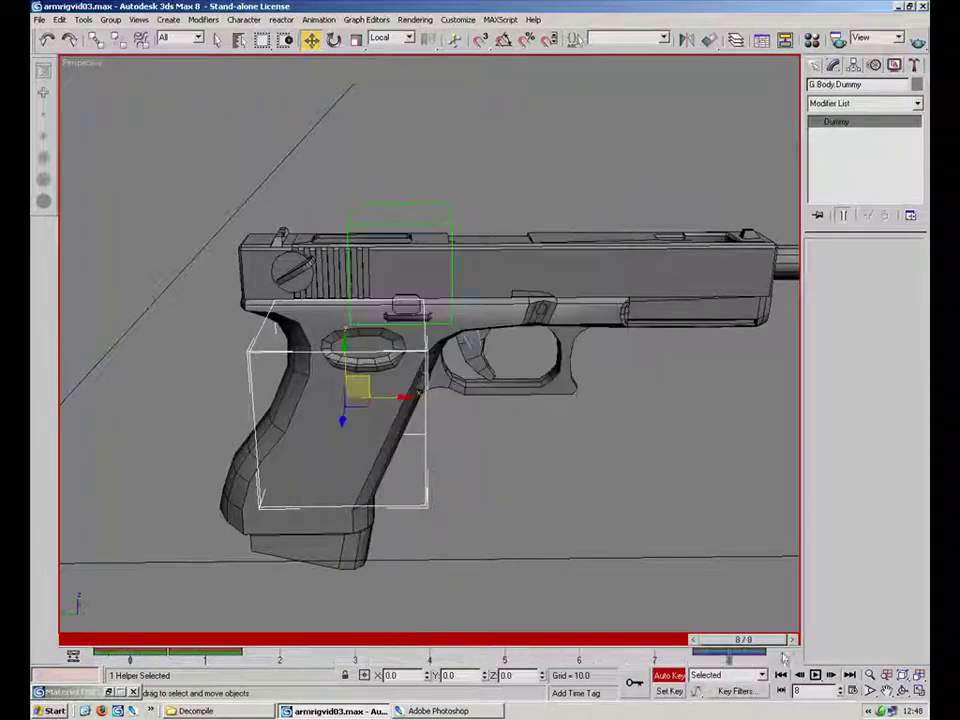
# - Play back the recoil and move G.Body.Dummy's key from frame 1 to frame 2
pyautogui.click(815, 676)
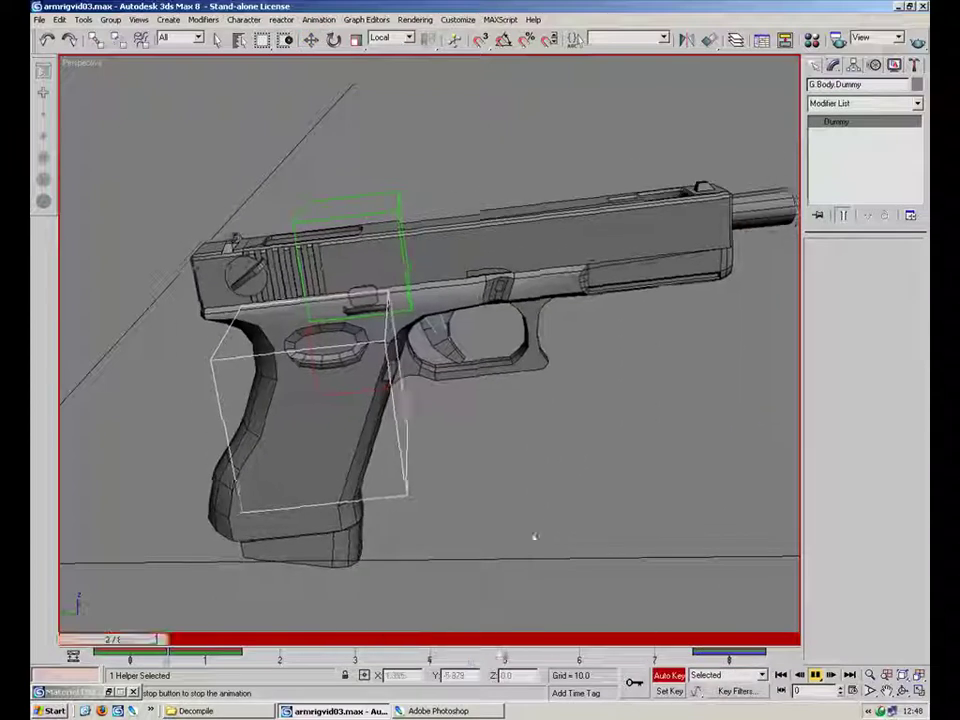
pyautogui.click(240, 642)
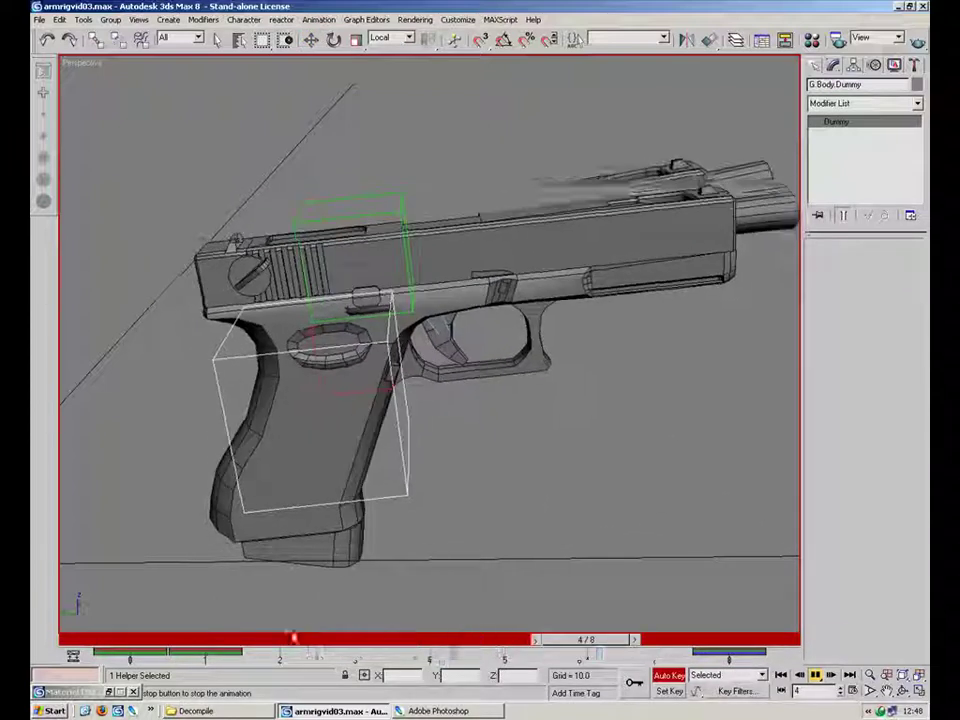
pyautogui.moveTo(240, 650); pyautogui.dragTo(92, 648)
pyautogui.click(202, 652)
pyautogui.moveTo(202, 652); pyautogui.dragTo(278, 650)
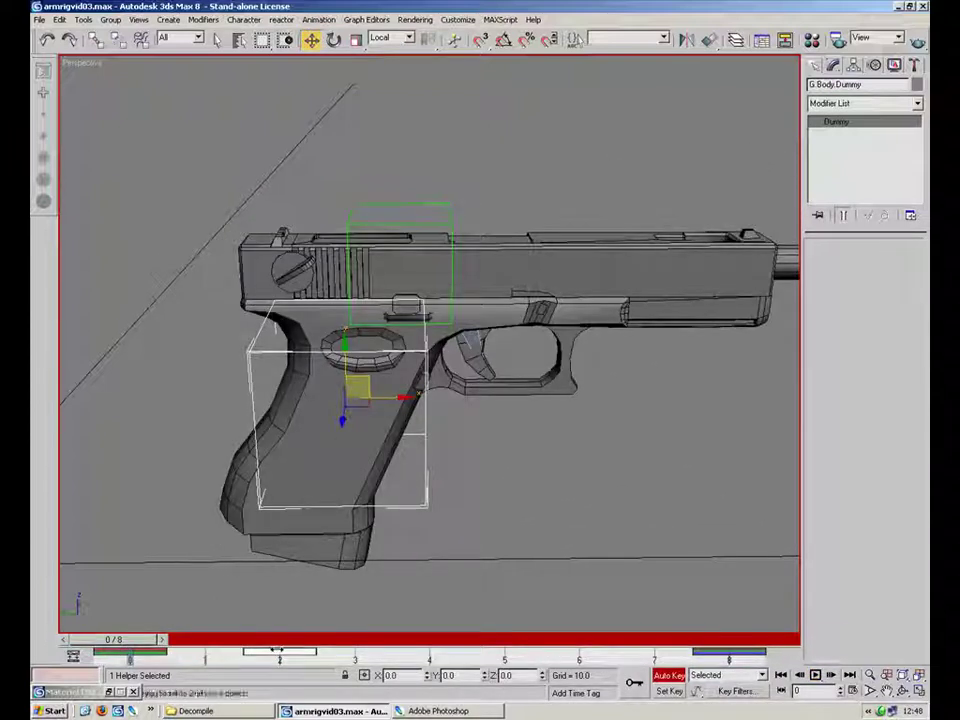
# - Play and scrub the 8-frame animation to examine the recoil and the return to the starting pose
pyautogui.moveTo(134, 640); pyautogui.dragTo(792, 632)
pyautogui.click(815, 676)
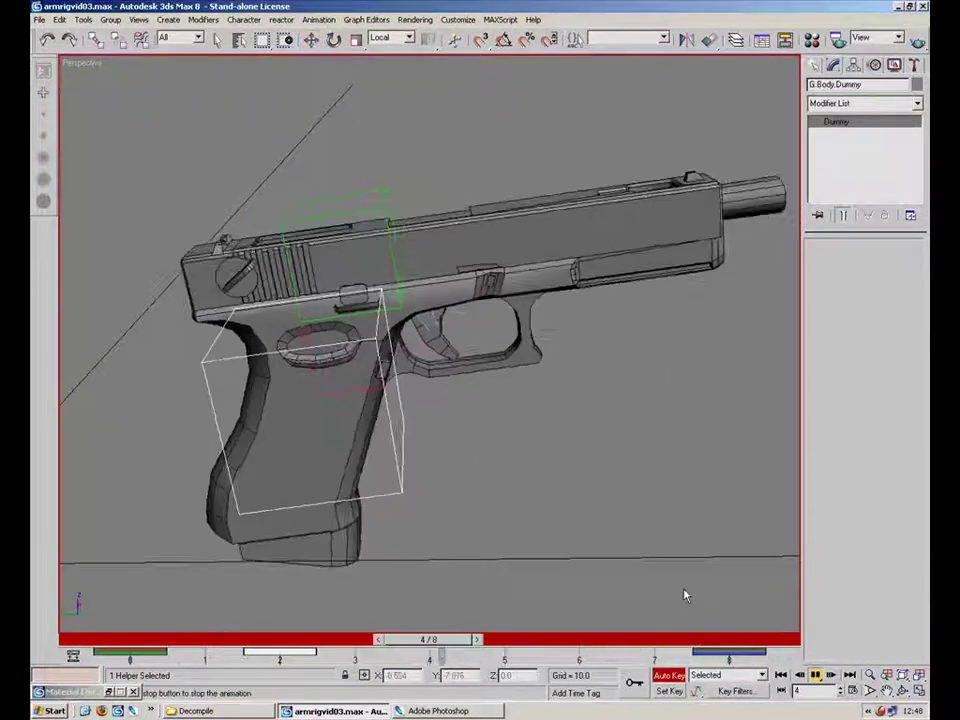
pyautogui.moveTo(274, 642); pyautogui.dragTo(507, 645)
pyautogui.moveTo(433, 673); pyautogui.dragTo(813, 690)
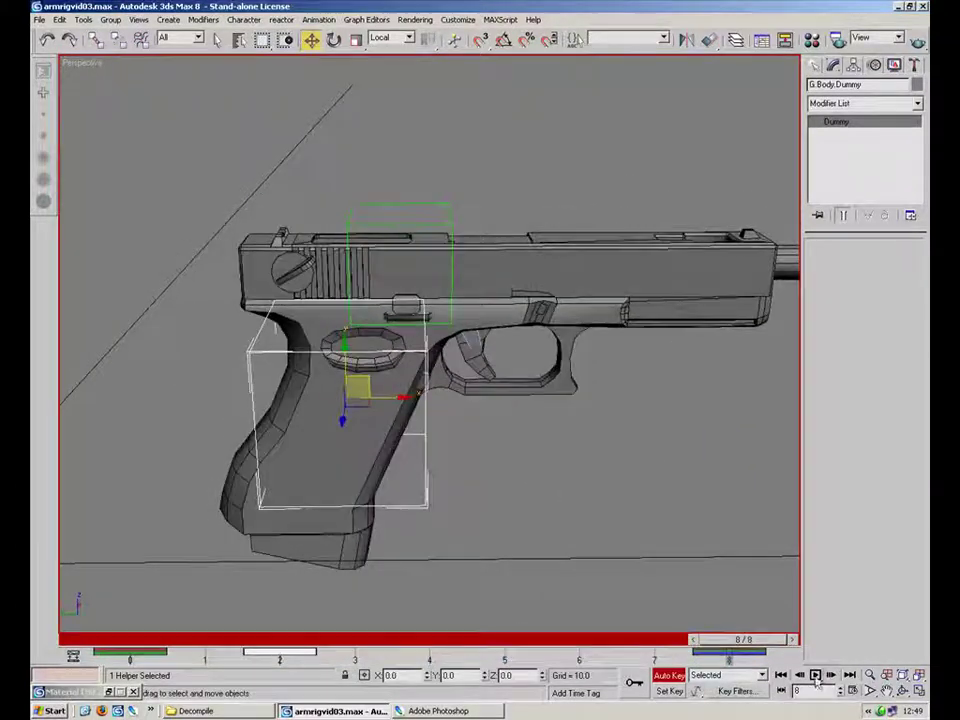
pyautogui.click(815, 675)
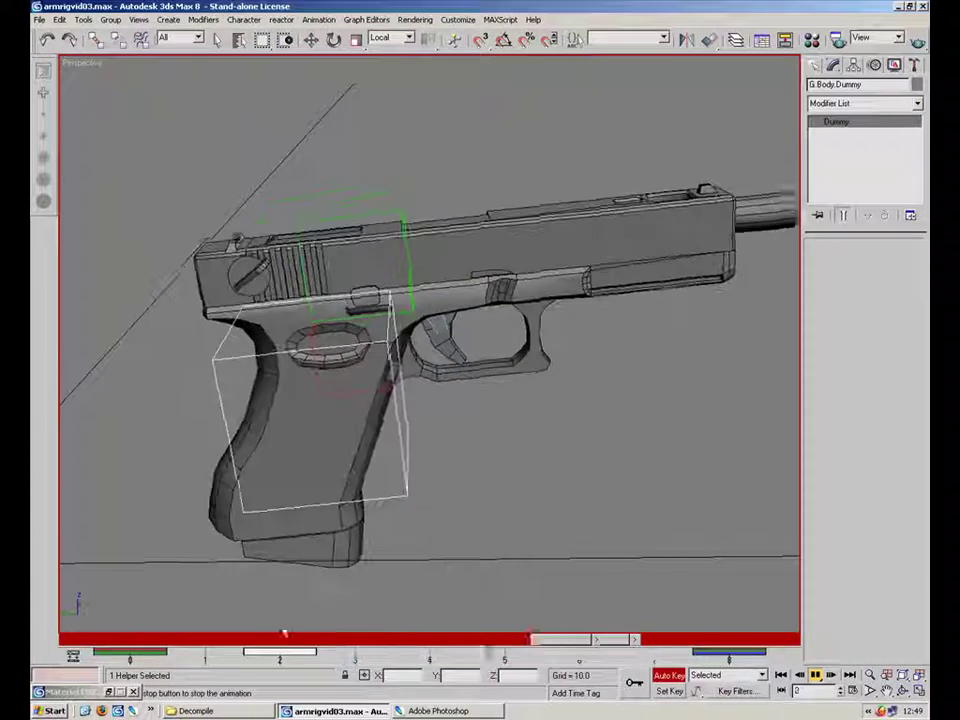
pyautogui.moveTo(155, 643); pyautogui.dragTo(752, 632)
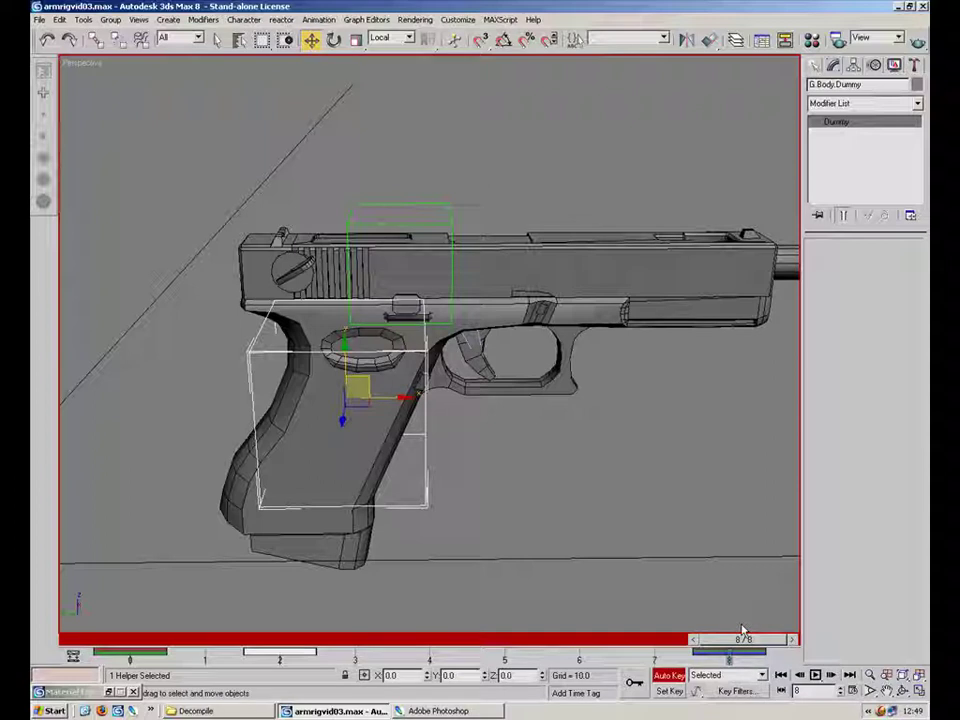
pyautogui.click(815, 675)
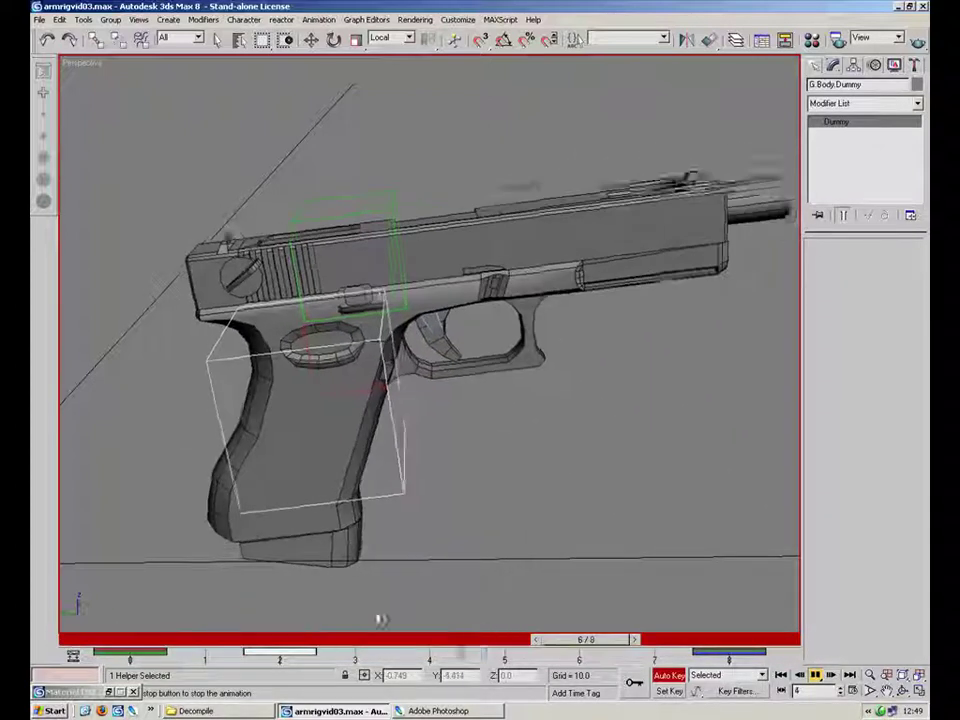
pyautogui.moveTo(268, 639); pyautogui.dragTo(790, 638)
# - Try a G.Body.Dummy key at frame 8 copied from the frame 2 recoil pose and preview the loop
pyautogui.press('w')
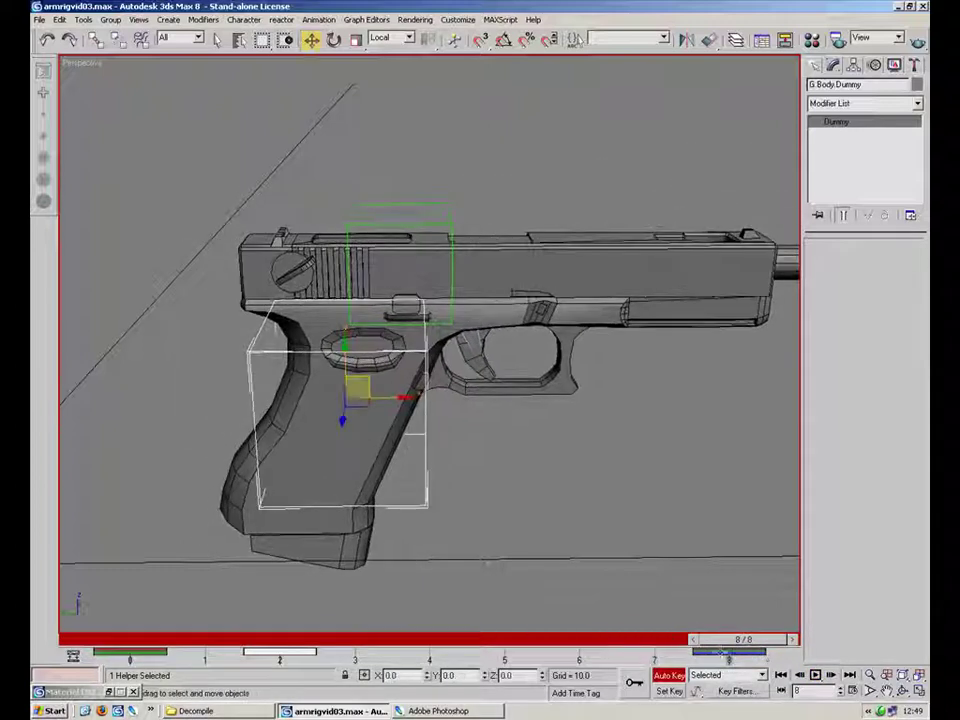
pyautogui.rightClick(737, 642)
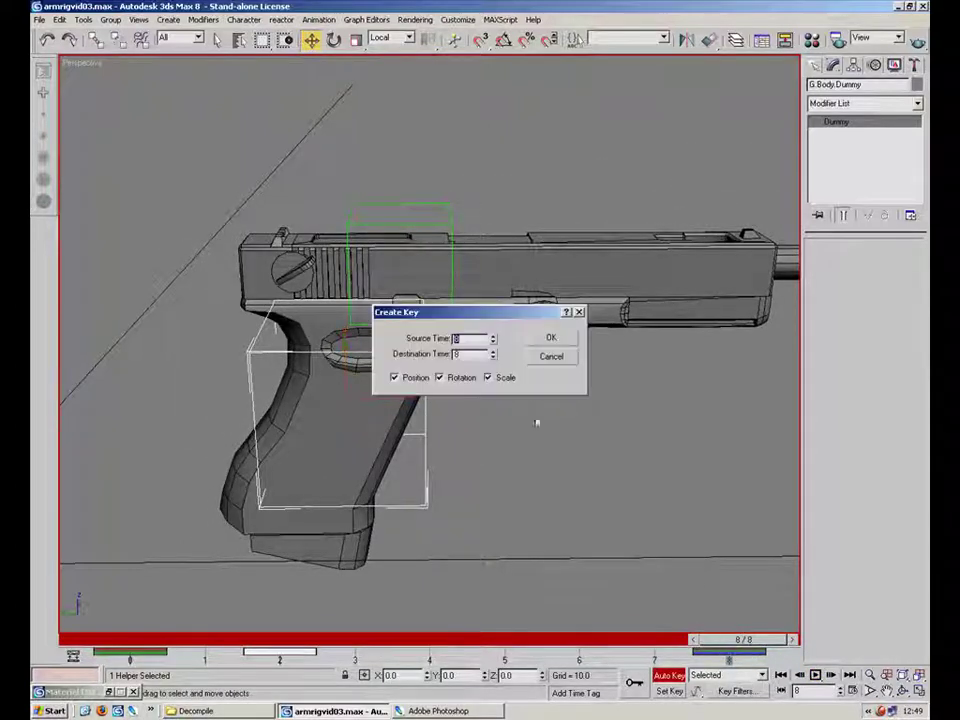
pyautogui.click(552, 338)
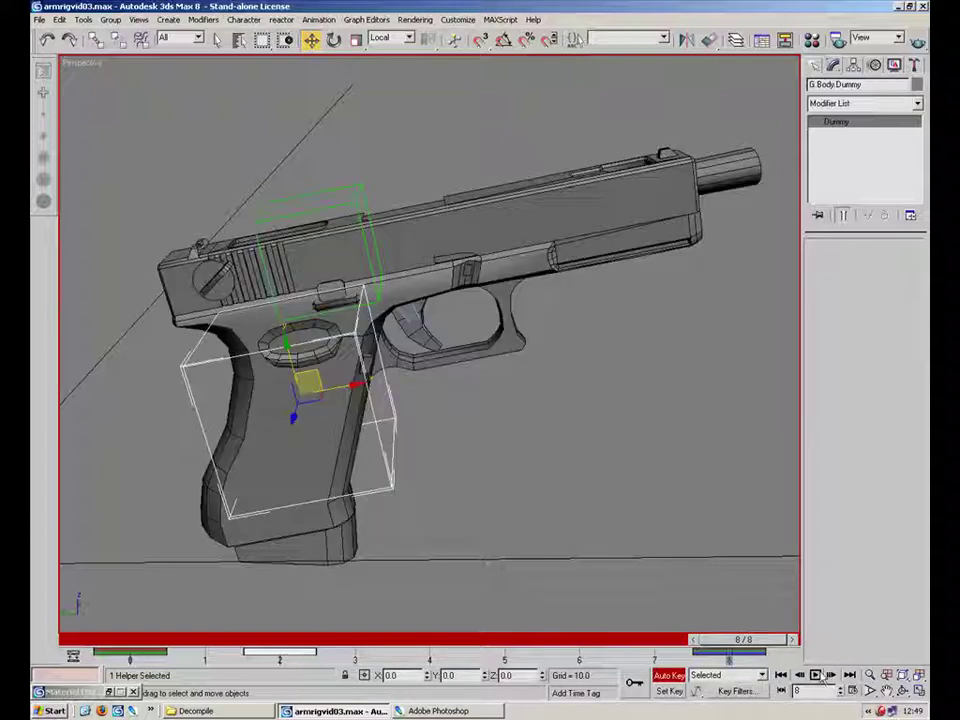
pyautogui.click(820, 675)
pyautogui.moveTo(530, 643); pyautogui.dragTo(752, 645)
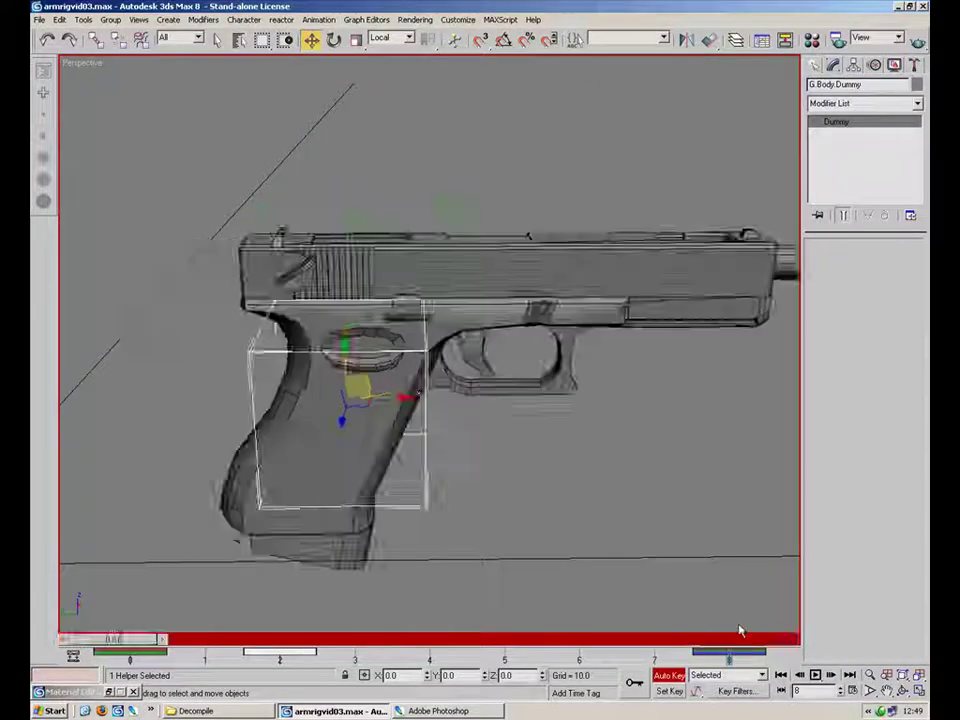
# - Step through the animation frame by frame to examine the jump between the last and first frames
pyautogui.press('Home')
pyautogui.press(',')
pyautogui.press('.')
pyautogui.press('.')
pyautogui.press('.')
pyautogui.press('.')
pyautogui.press('.')
pyautogui.press('.')
pyautogui.press('.')
pyautogui.press('.')
pyautogui.press('.')
pyautogui.press('.')
pyautogui.press(',')
pyautogui.press('.')
pyautogui.press(',')
pyautogui.press('.')
pyautogui.press(',')
# - Recreate G.Body.Dummy's frame 8 key from source time 0 and go to frame 2
pyautogui.rightClick(745, 639)
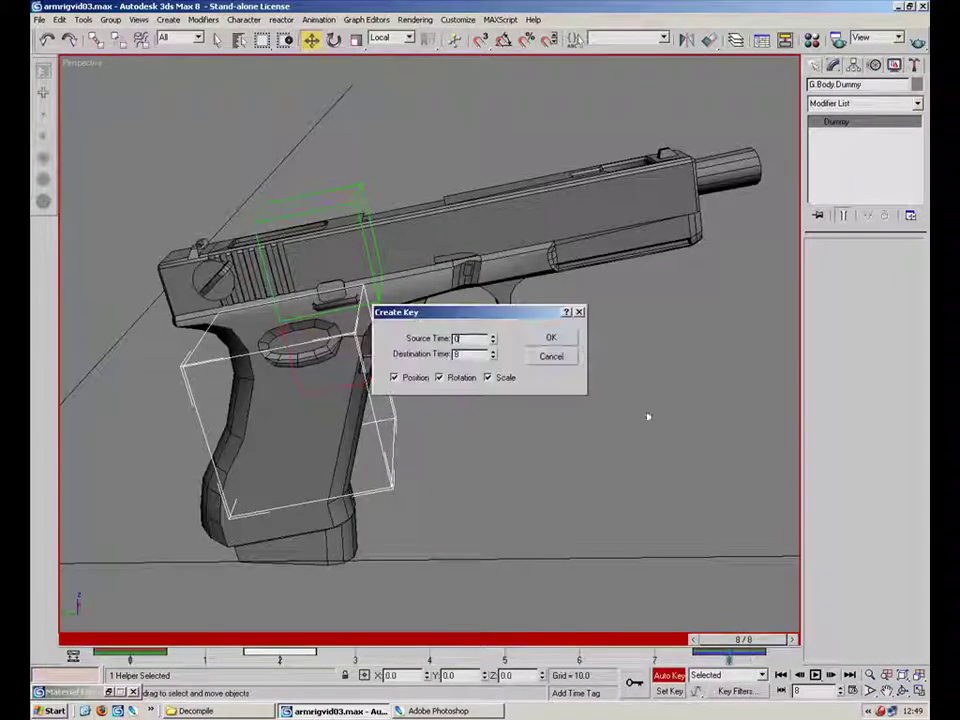
pyautogui.click(543, 339)
pyautogui.moveTo(733, 638); pyautogui.dragTo(287, 648)
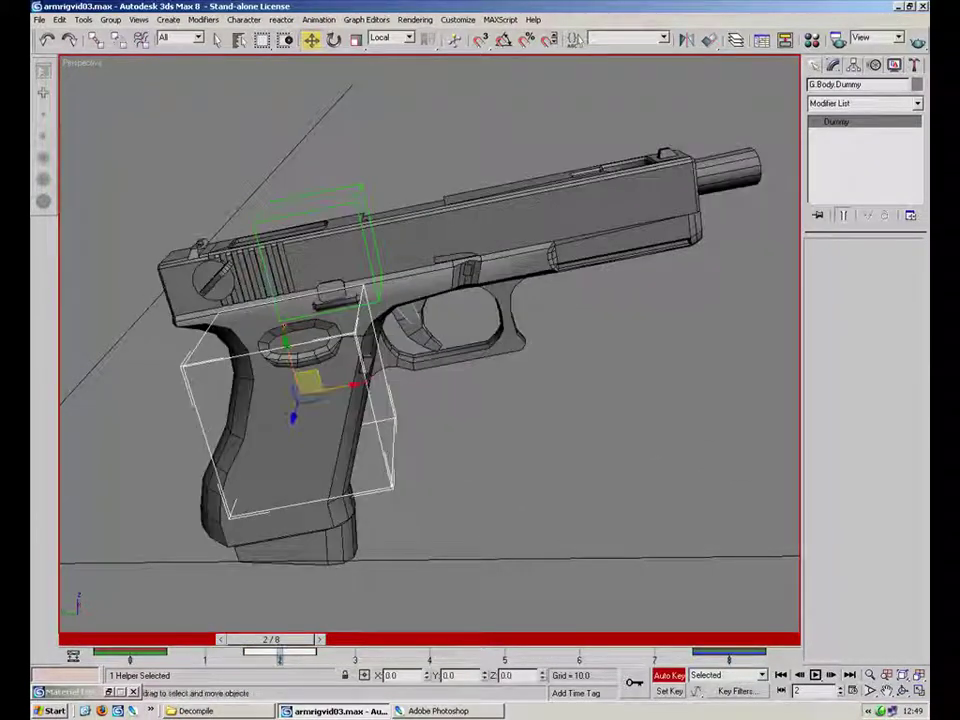
# - Slide G.Slide.Dummy backward along its local X axis at frame 2 for the recoil and return to frame 0
pyautogui.click(369, 193)
pyautogui.moveTo(375, 240); pyautogui.dragTo(300, 252)
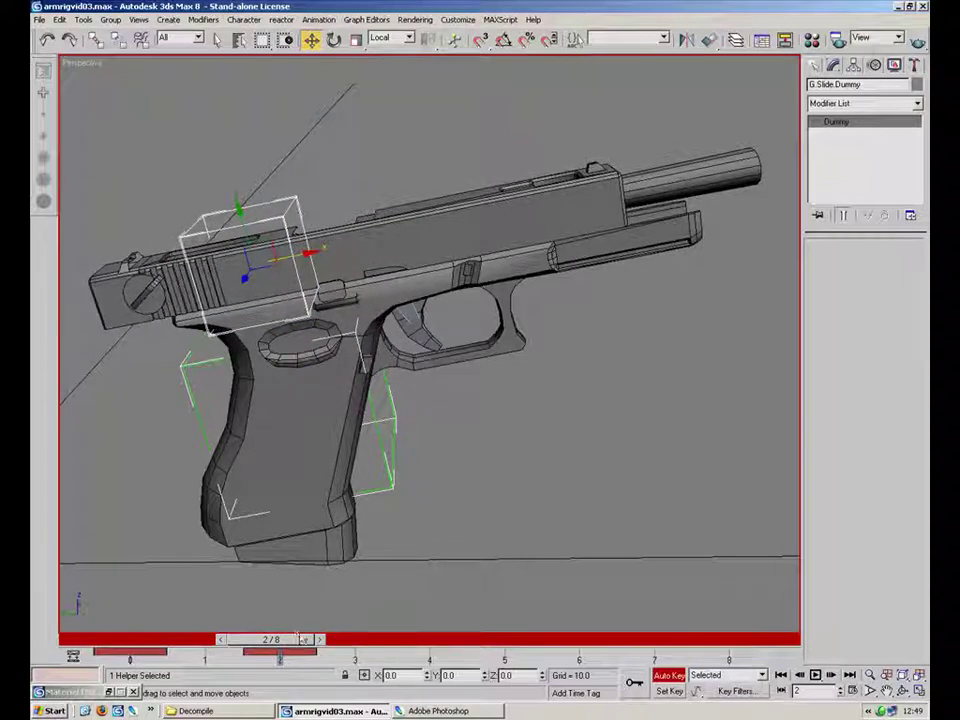
pyautogui.moveTo(256, 641); pyautogui.dragTo(122, 636)
pyautogui.press('w')
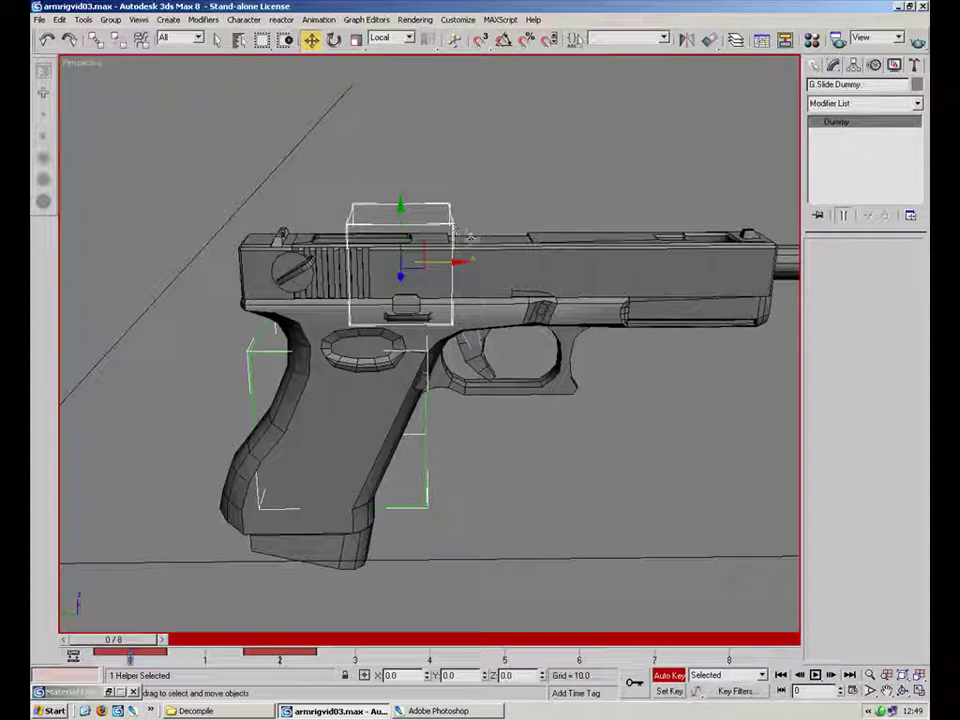
pyautogui.moveTo(130, 647); pyautogui.dragTo(110, 638)
# - Create a G.Slide.Dummy key at frame 8 from source time 0 and move that key to frame 6
pyautogui.click(462, 488)
pyautogui.moveTo(412, 520); pyautogui.dragTo(413, 518)
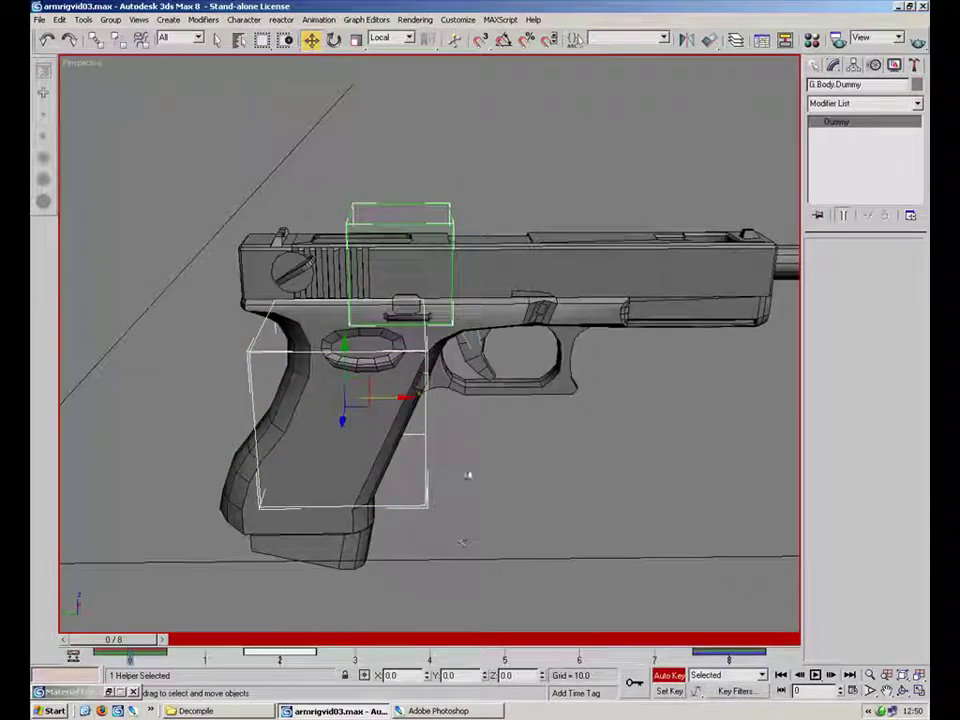
pyautogui.moveTo(140, 647); pyautogui.dragTo(745, 645)
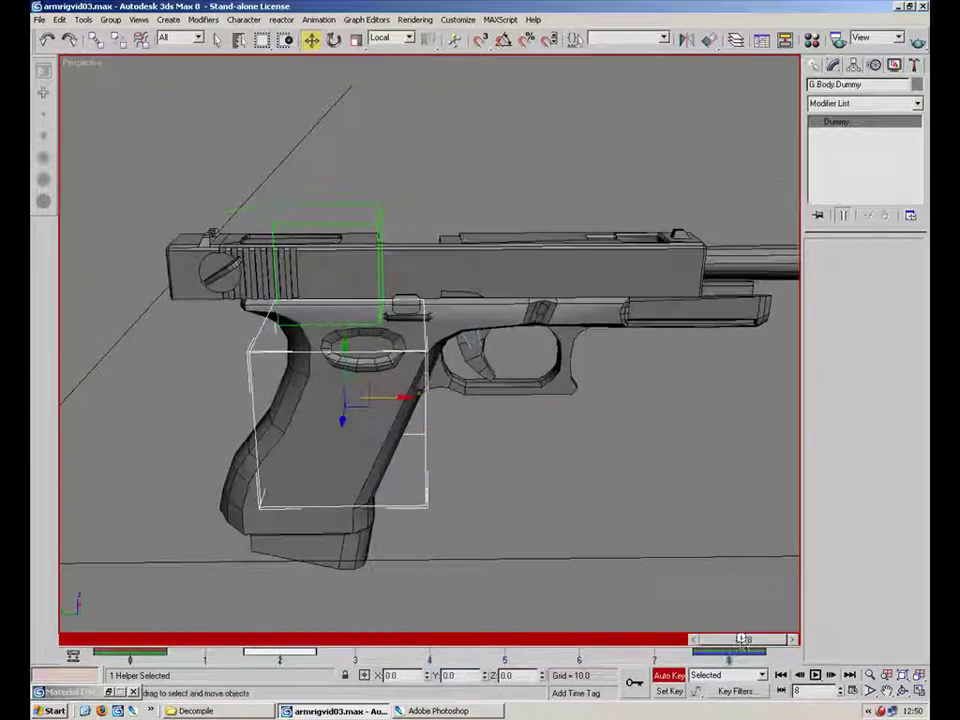
pyautogui.rightClick(745, 645)
pyautogui.click(555, 349)
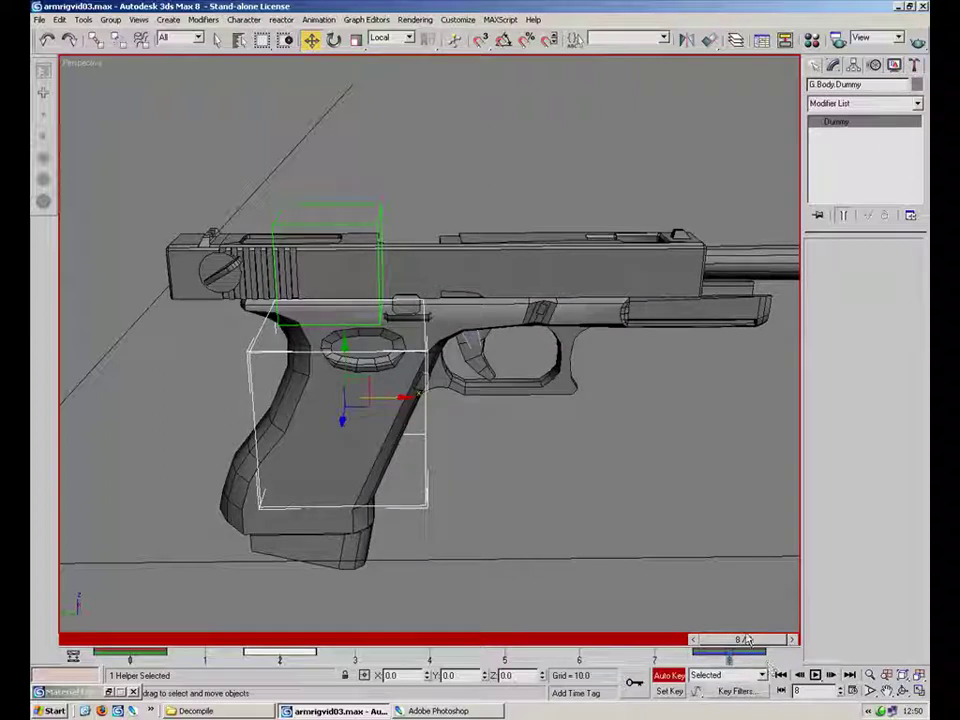
pyautogui.moveTo(745, 640)
pyautogui.mouseDown()
pyautogui.moveTo(112, 639)
pyautogui.moveTo(748, 639)
pyautogui.mouseUp()
pyautogui.click(451, 210)
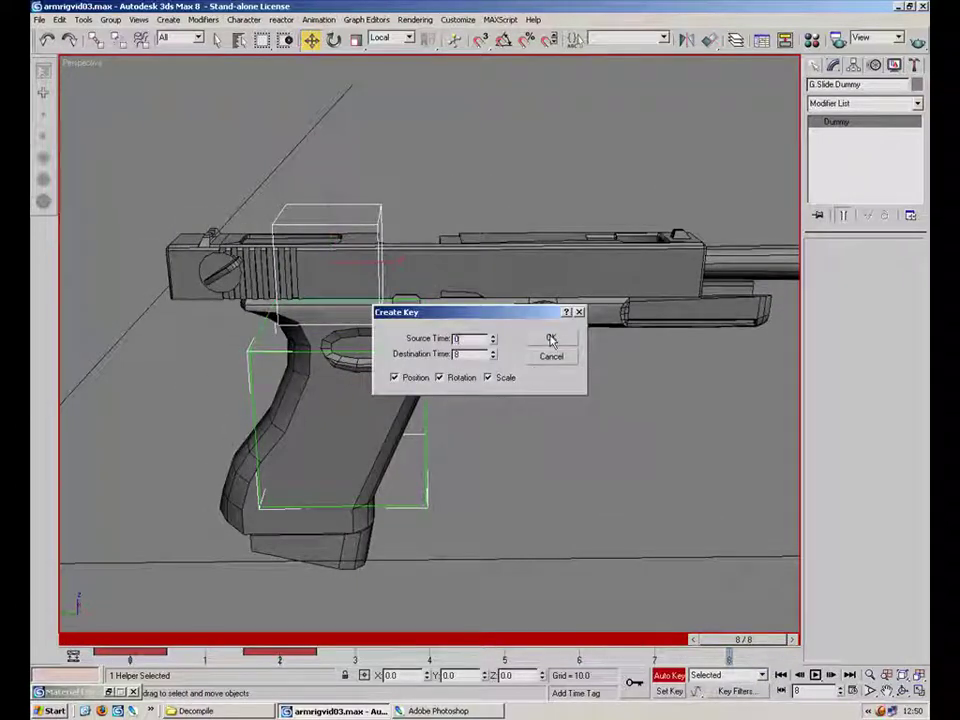
pyautogui.click(551, 341)
pyautogui.moveTo(748, 639); pyautogui.dragTo(715, 649)
pyautogui.click(728, 652)
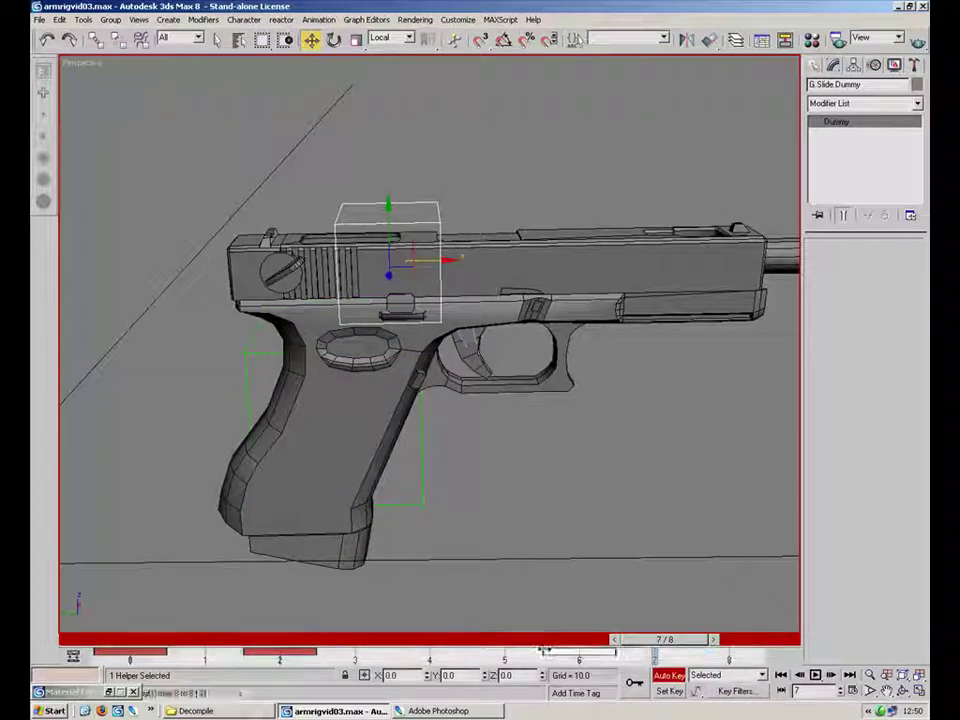
# - Play and scrub the animation to examine the slide's movement together with the recoil
pyautogui.moveTo(668, 643); pyautogui.dragTo(125, 643)
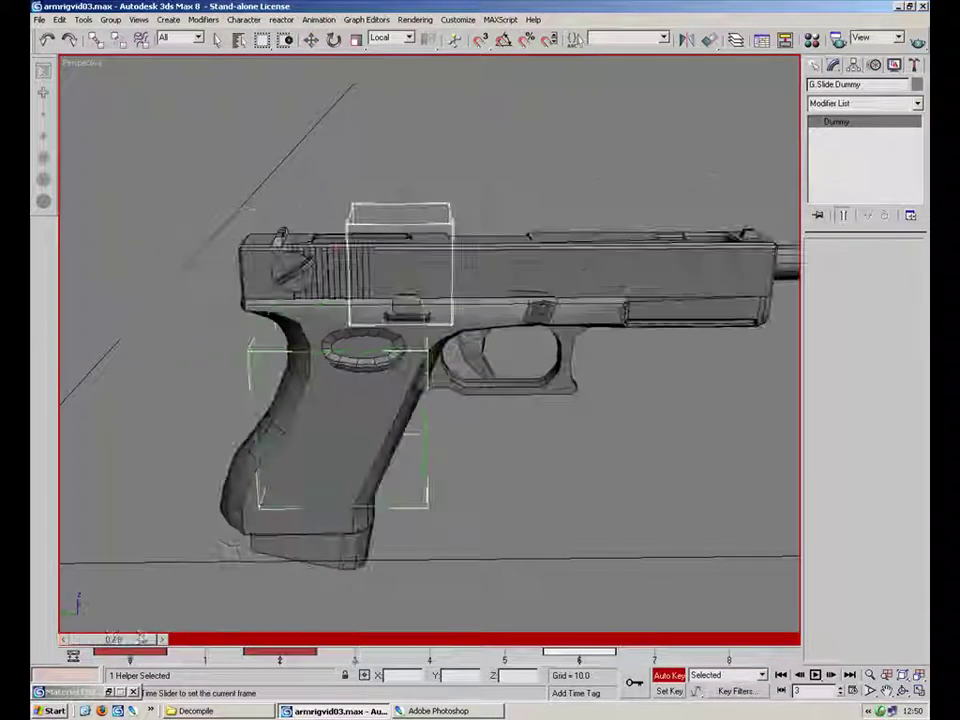
pyautogui.click(815, 676)
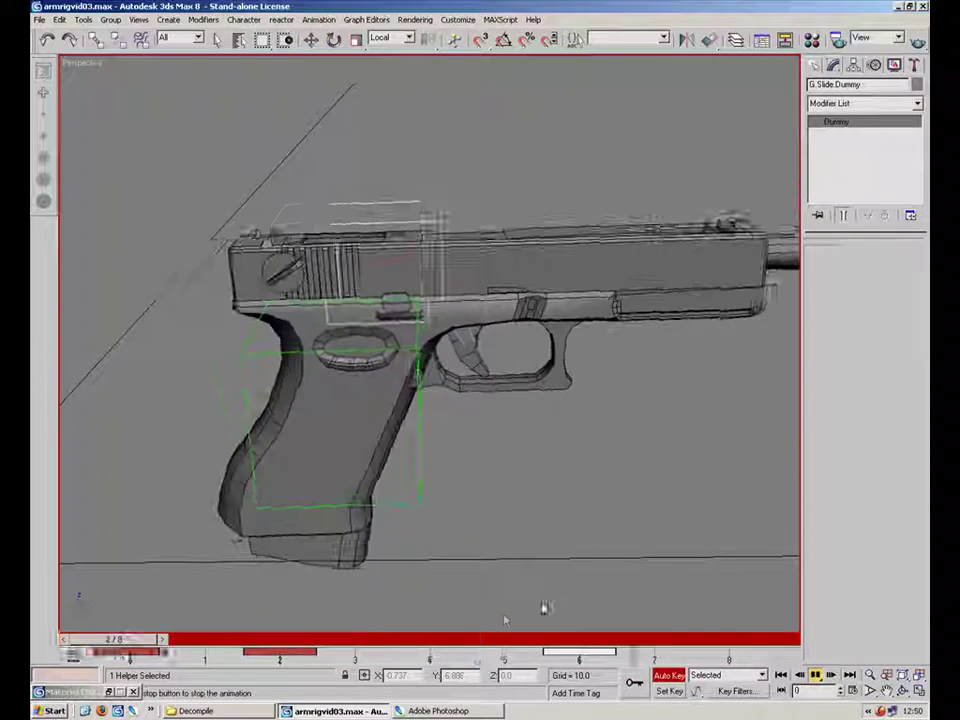
pyautogui.click(385, 641)
pyautogui.moveTo(392, 641); pyautogui.dragTo(150, 640)
pyautogui.press('/')
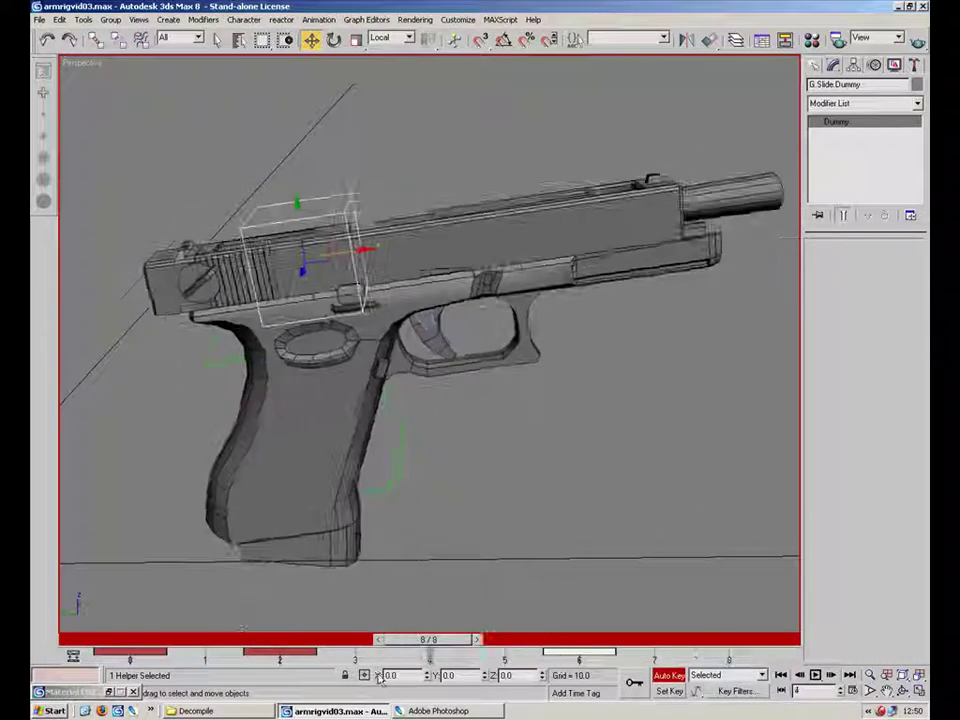
# - Rotate G.Trigger.Bone about 21 degrees at frame 1 to pull the trigger and create its return key at frame 6
pyautogui.click(450, 340)
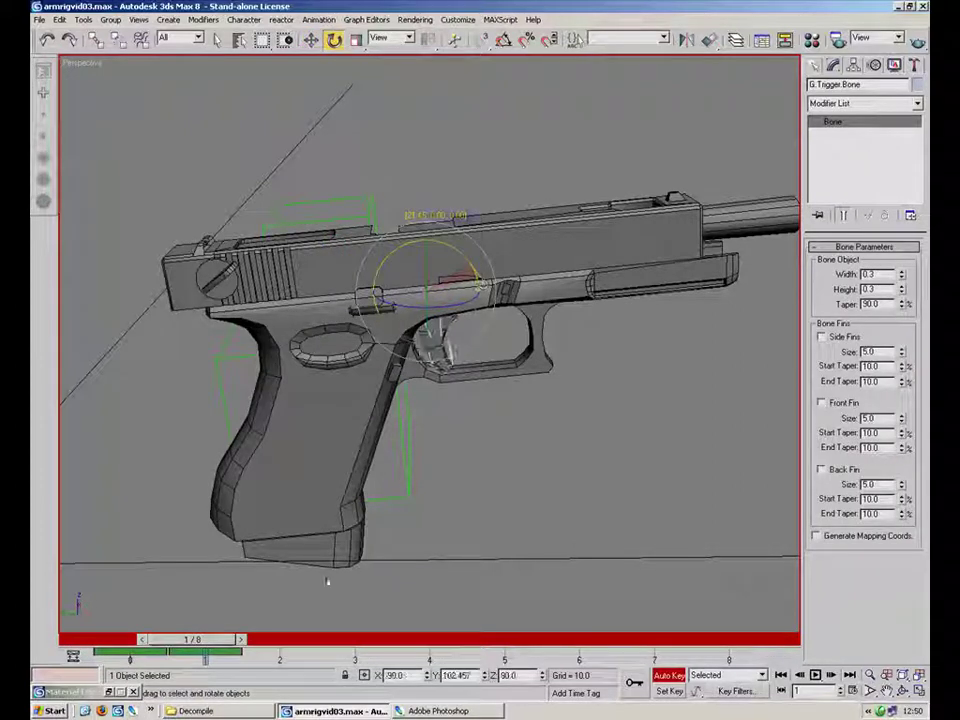
pyautogui.moveTo(221, 643); pyautogui.dragTo(598, 642)
pyautogui.rightClick(598, 642)
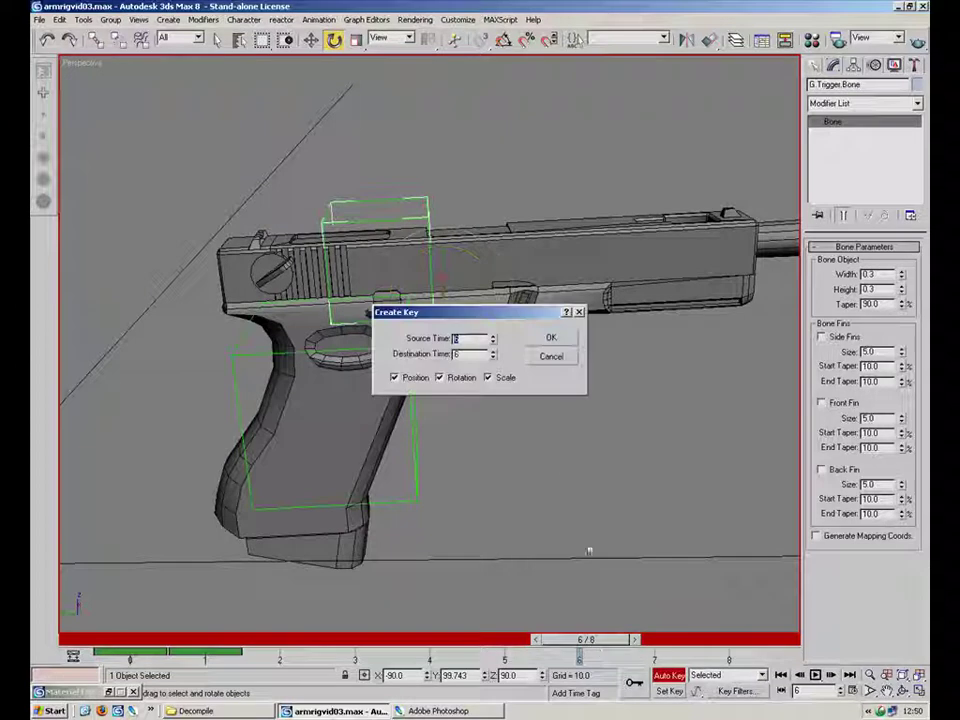
pyautogui.click(553, 339)
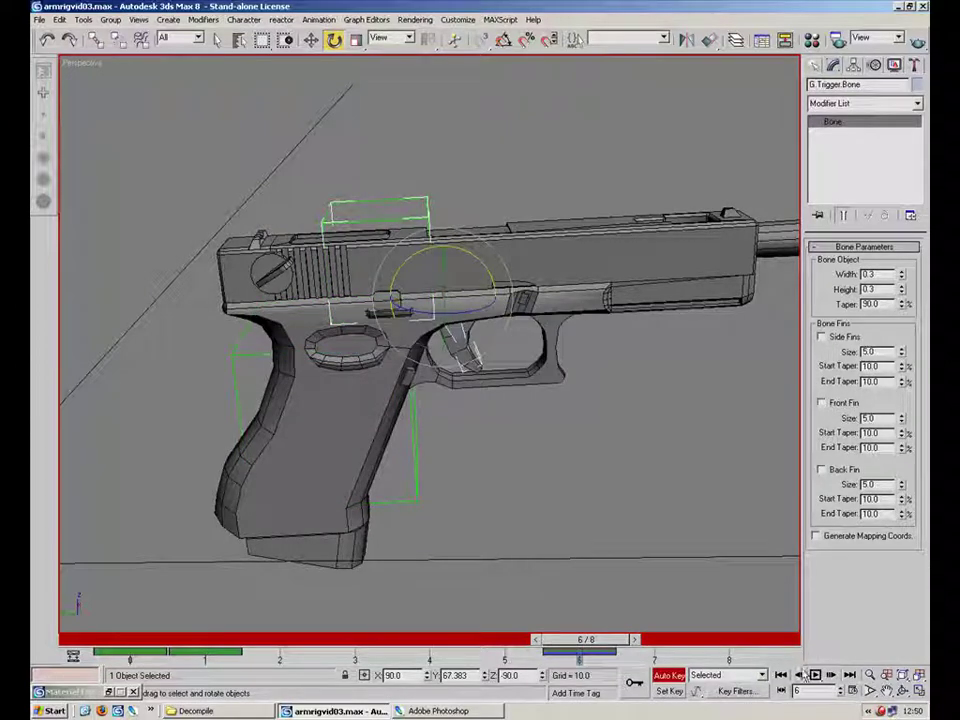
# - Set the playback speed to 1/4x, preview the recoil loop, return to frame 0 and clear the selection
pyautogui.click(855, 690)
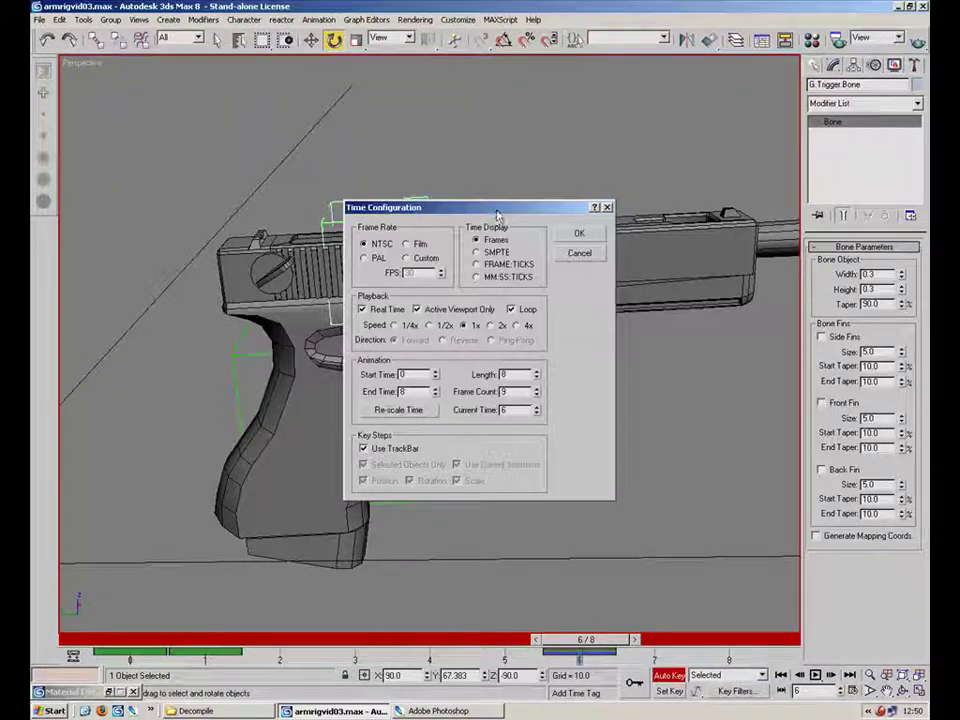
pyautogui.moveTo(470, 207); pyautogui.dragTo(620, 292)
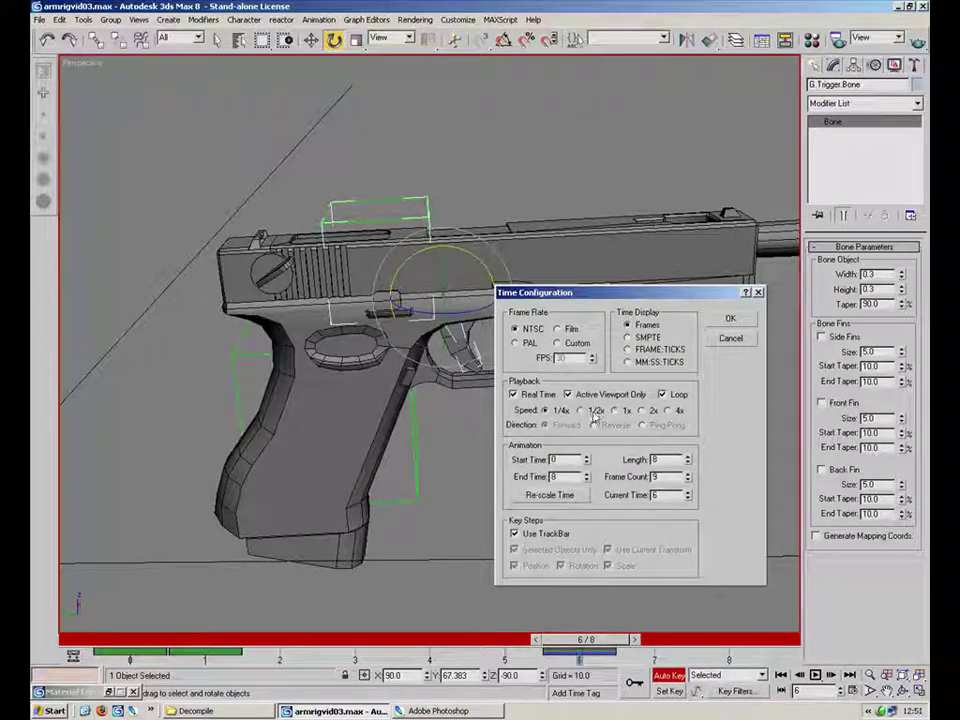
pyautogui.click(743, 320)
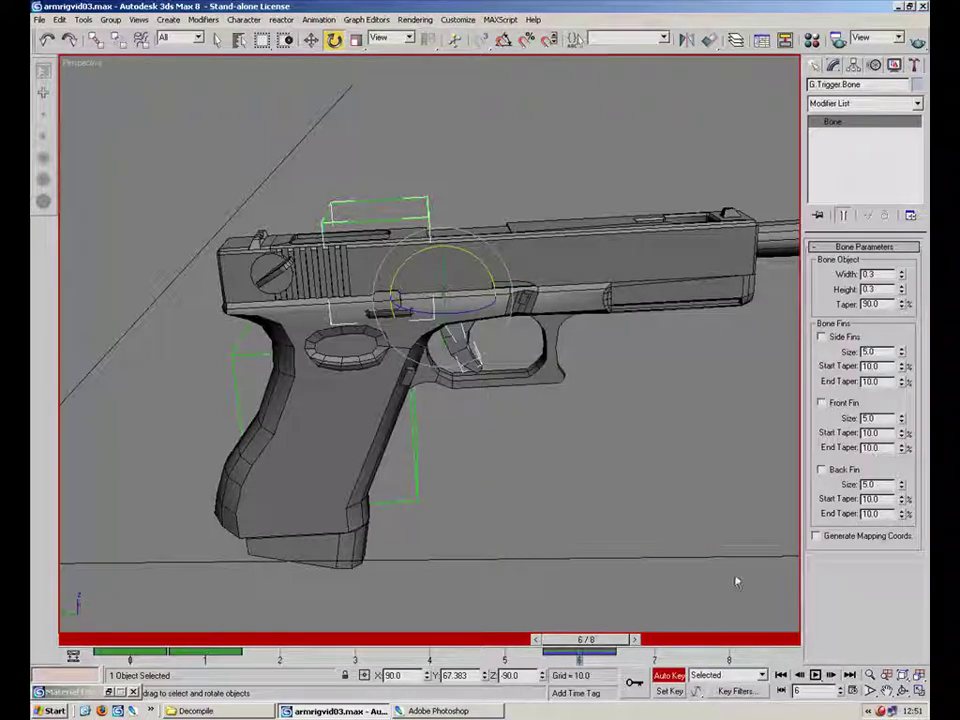
pyautogui.click(816, 675)
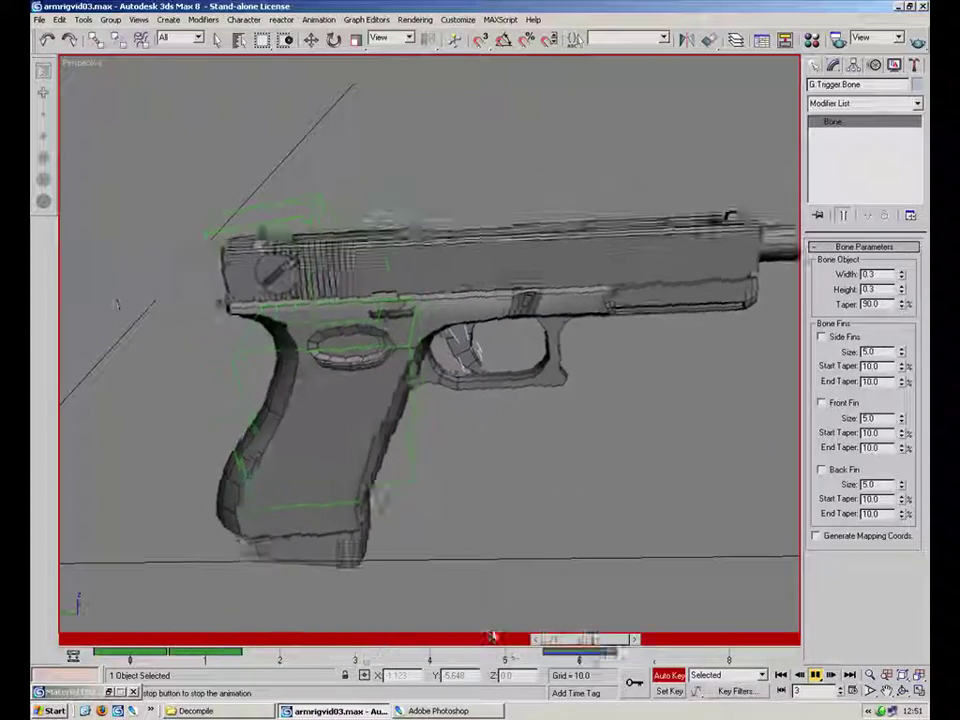
pyautogui.moveTo(200, 640); pyautogui.dragTo(114, 640)
pyautogui.click(600, 506)
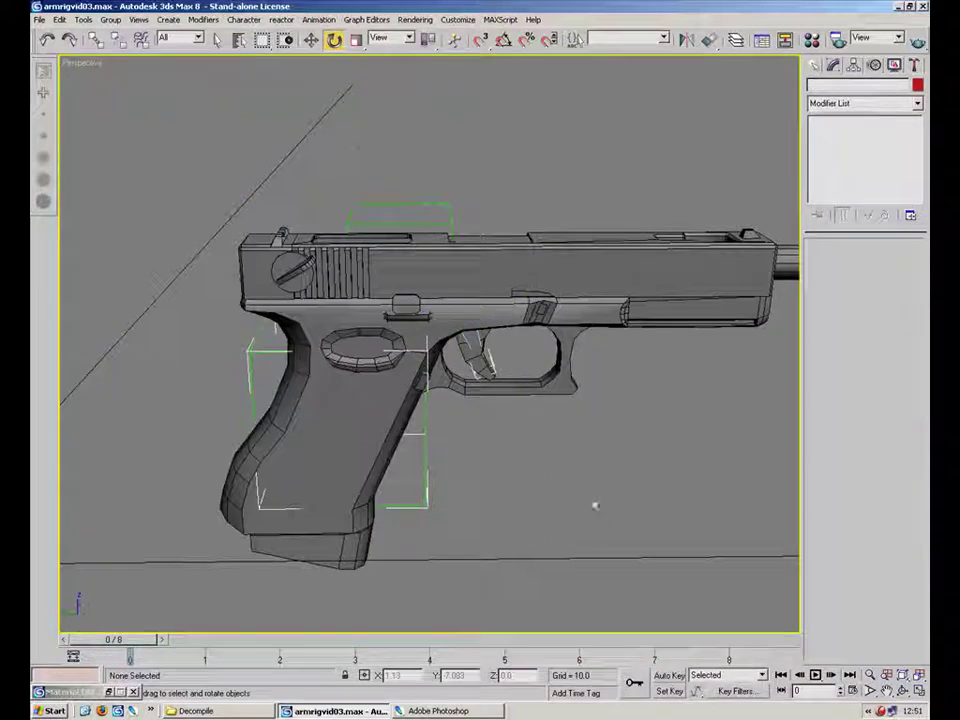
# - Select G.Body.Dummy with its child objects, delete their keys from frames 0 to 2, and clear the selection
pyautogui.scroll(-4, 490, 491)
pyautogui.keyDown('alt'); pyautogui.moveTo(490, 491); pyautogui.dragTo(518, 352, button='middle'); pyautogui.keyUp('alt')
pyautogui.click(480, 345)
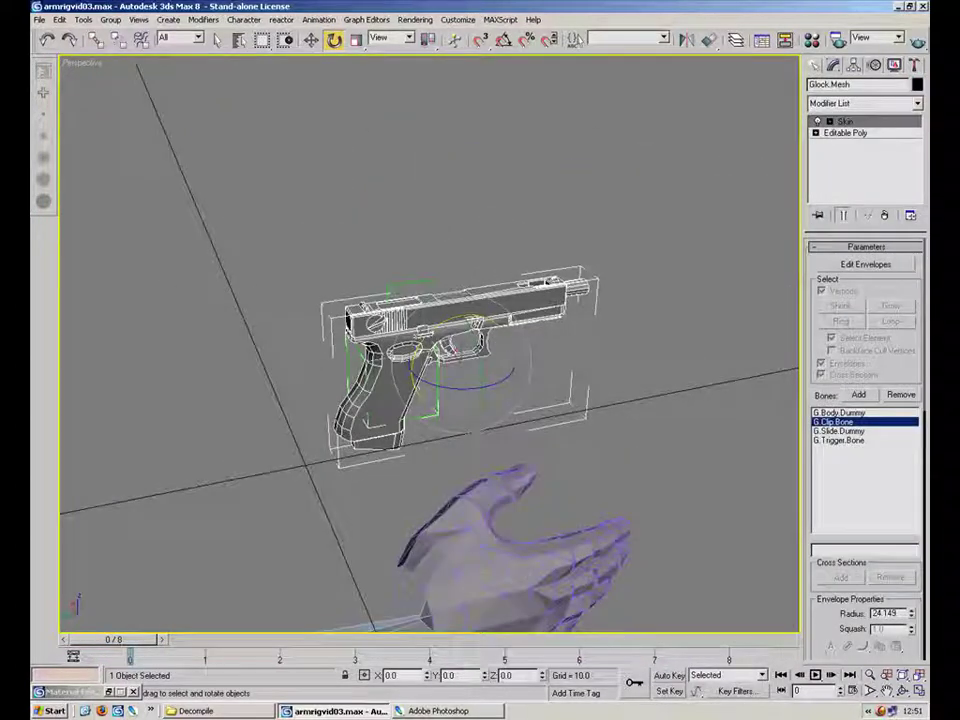
pyautogui.scroll(6, 509, 430)
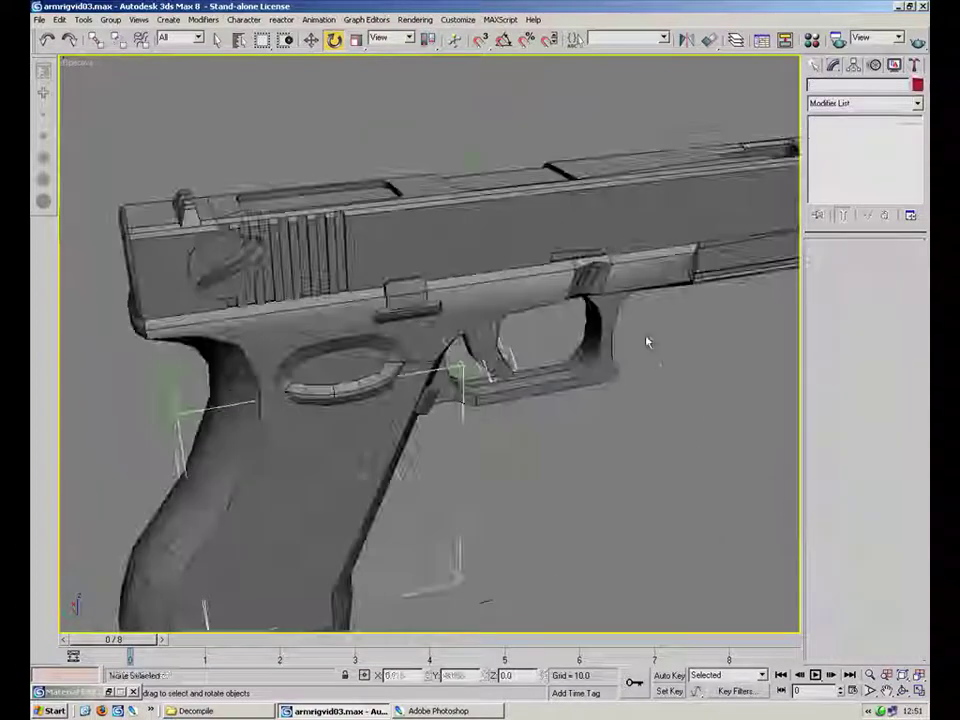
pyautogui.doubleClick(459, 497)
pyautogui.moveTo(542, 655); pyautogui.dragTo(33, 660)
pyautogui.press('Delete')
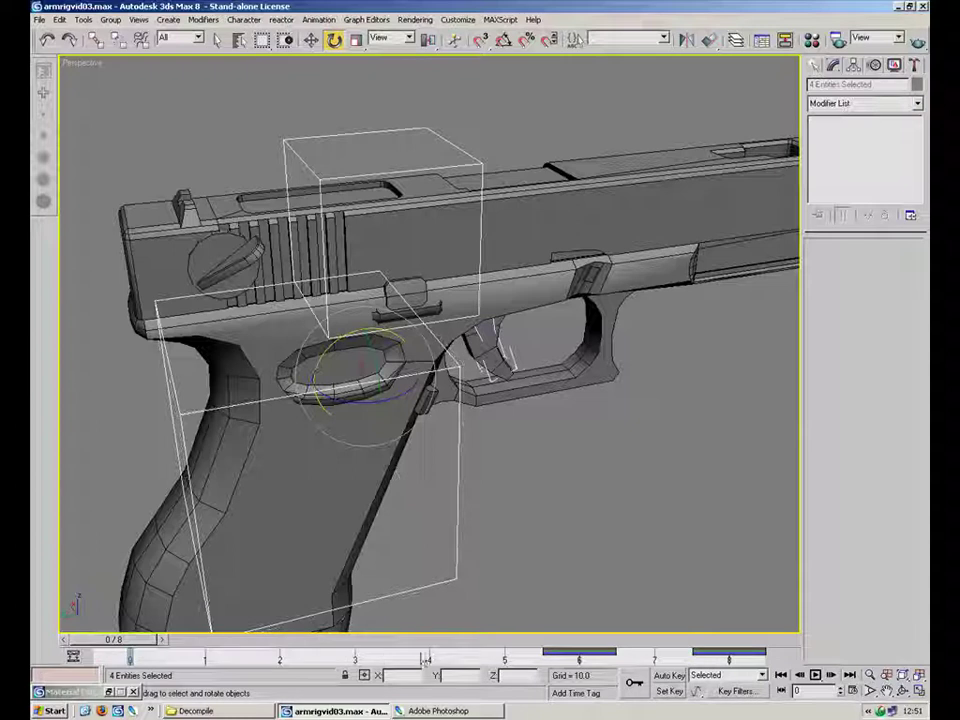
pyautogui.click(626, 498)
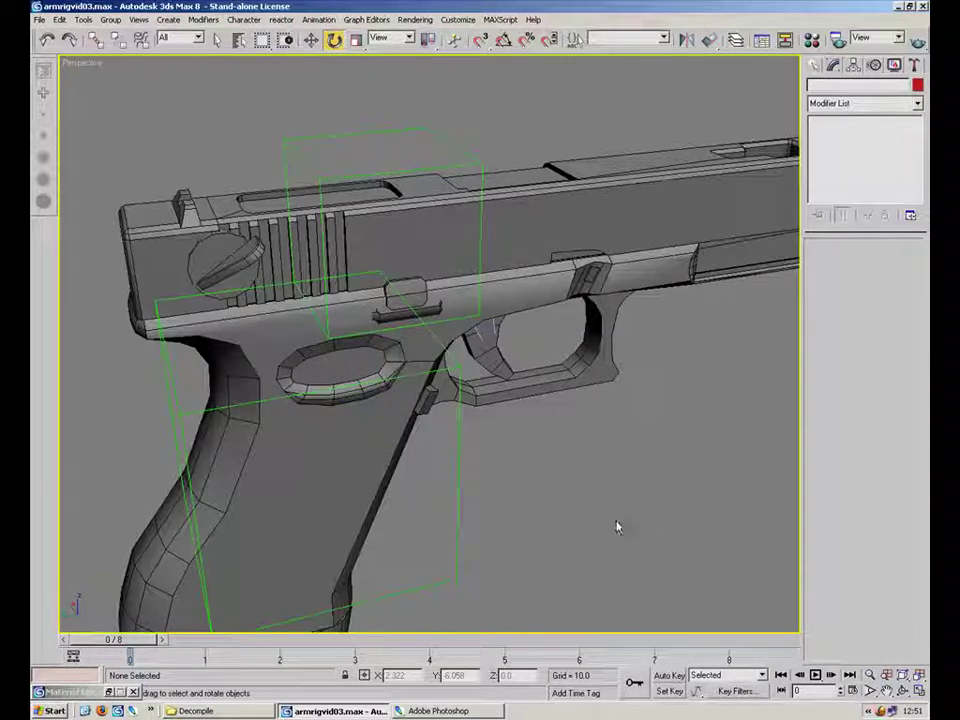